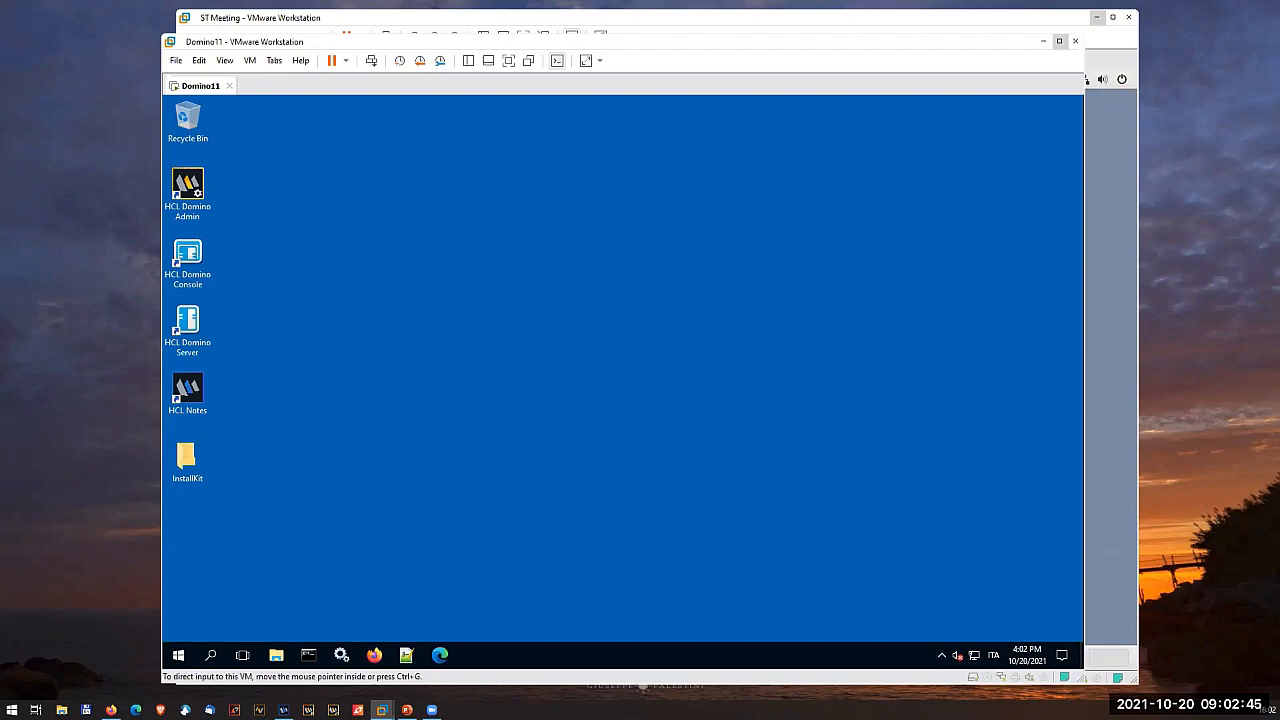
{"action": "key", "text": "alt+Tab"}
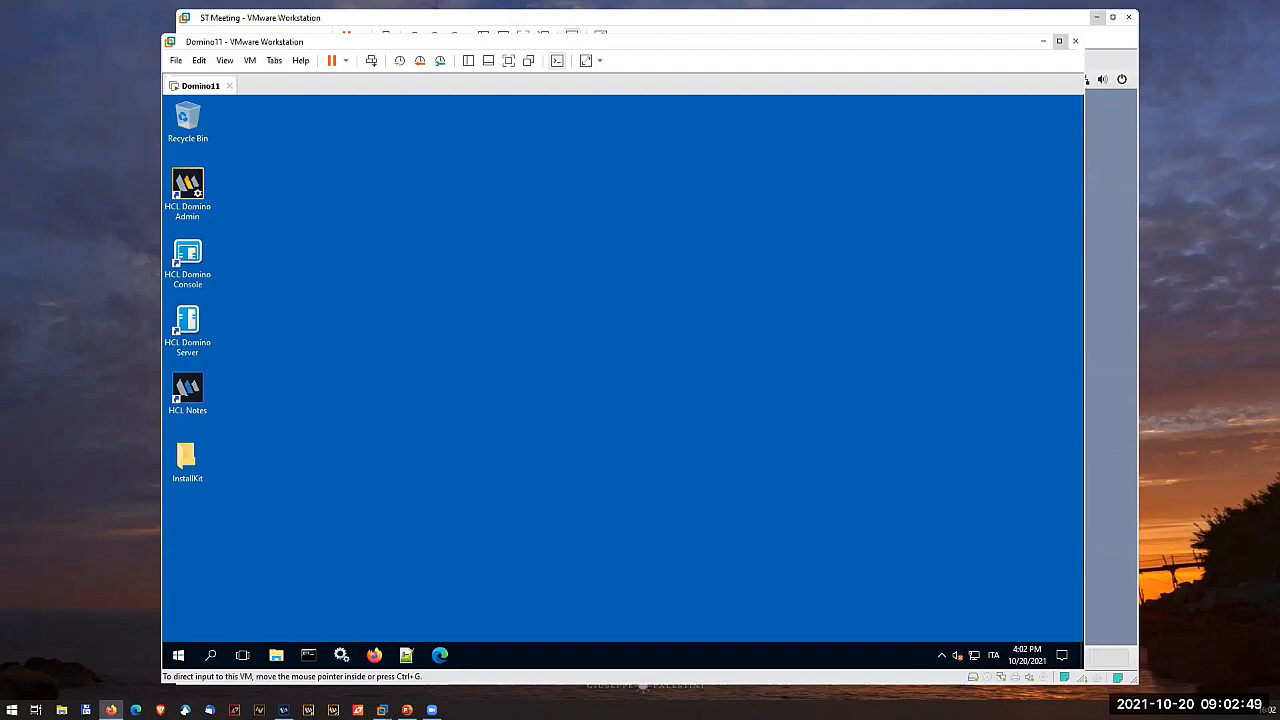
{"action": "left_click", "coordinate": [487, 410]}
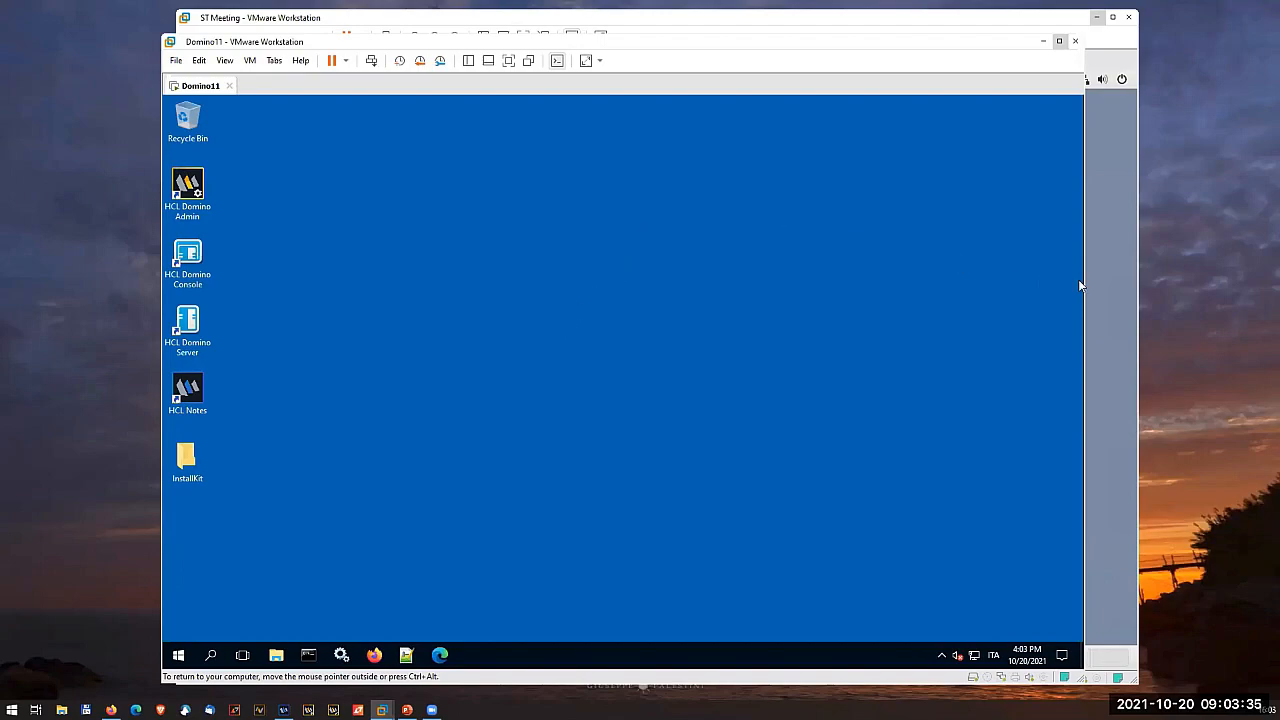
{"action": "left_click", "coordinate": [1105, 290]}
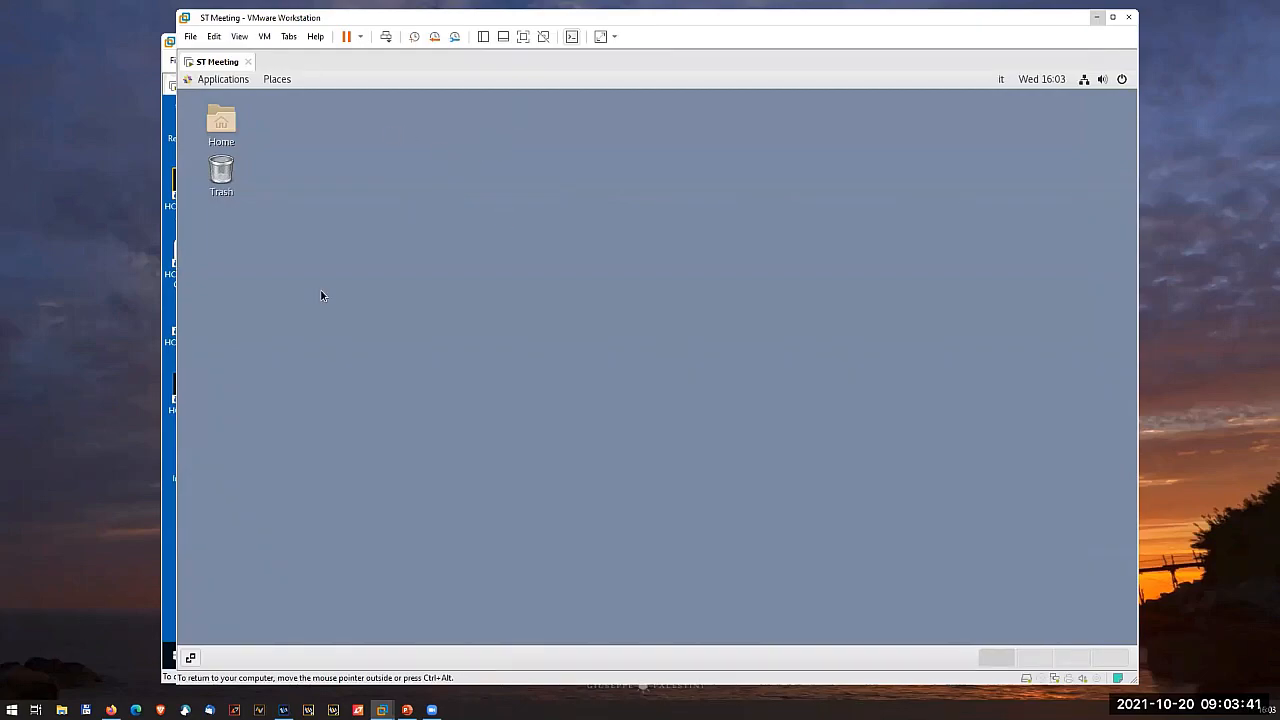
{"action": "left_click", "coordinate": [167, 535]}
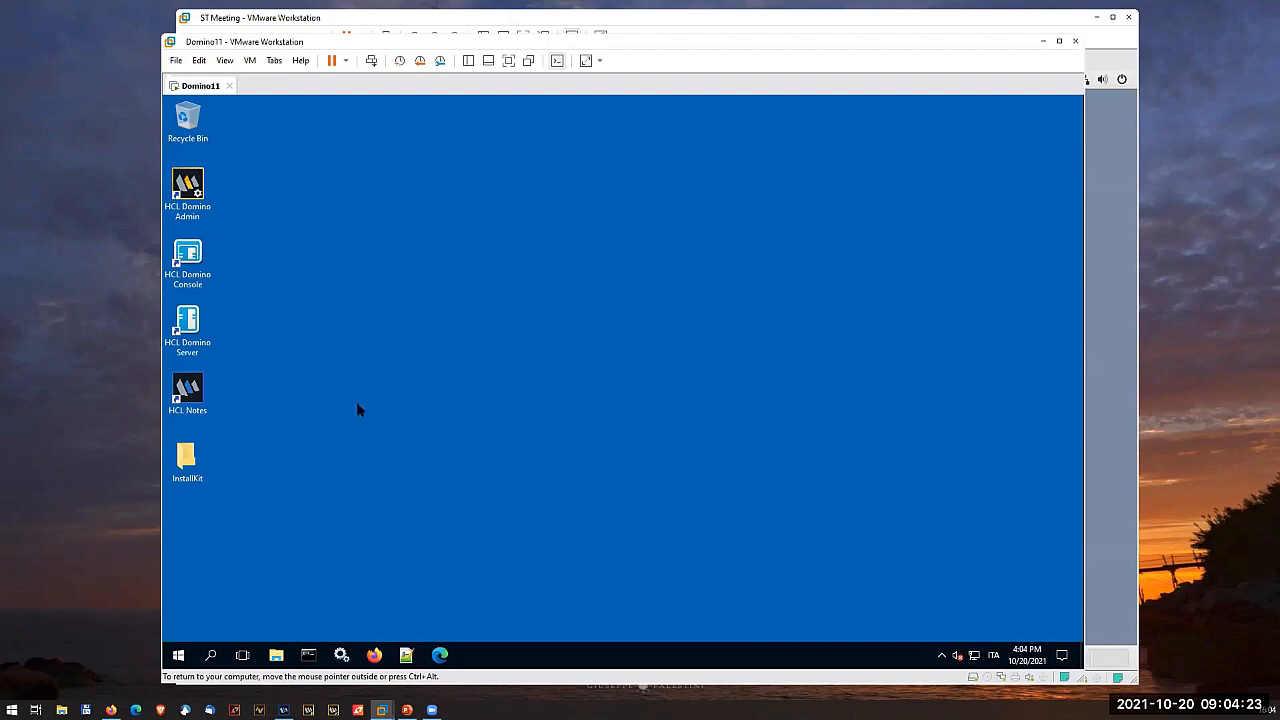
- Run the MongoDB 4.4.9 installer from the InstallKit folder and accept its license agreement
{"action": "double_click", "coordinate": [190, 465]}
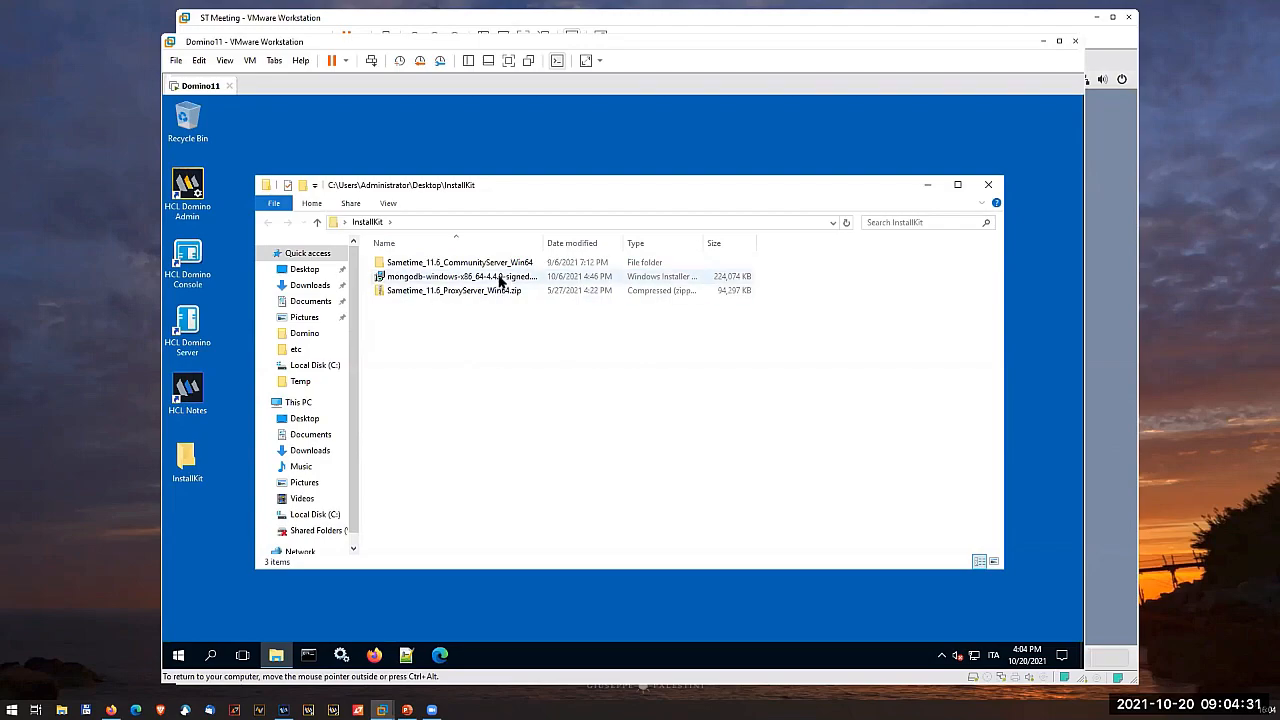
{"action": "double_click", "coordinate": [502, 283]}
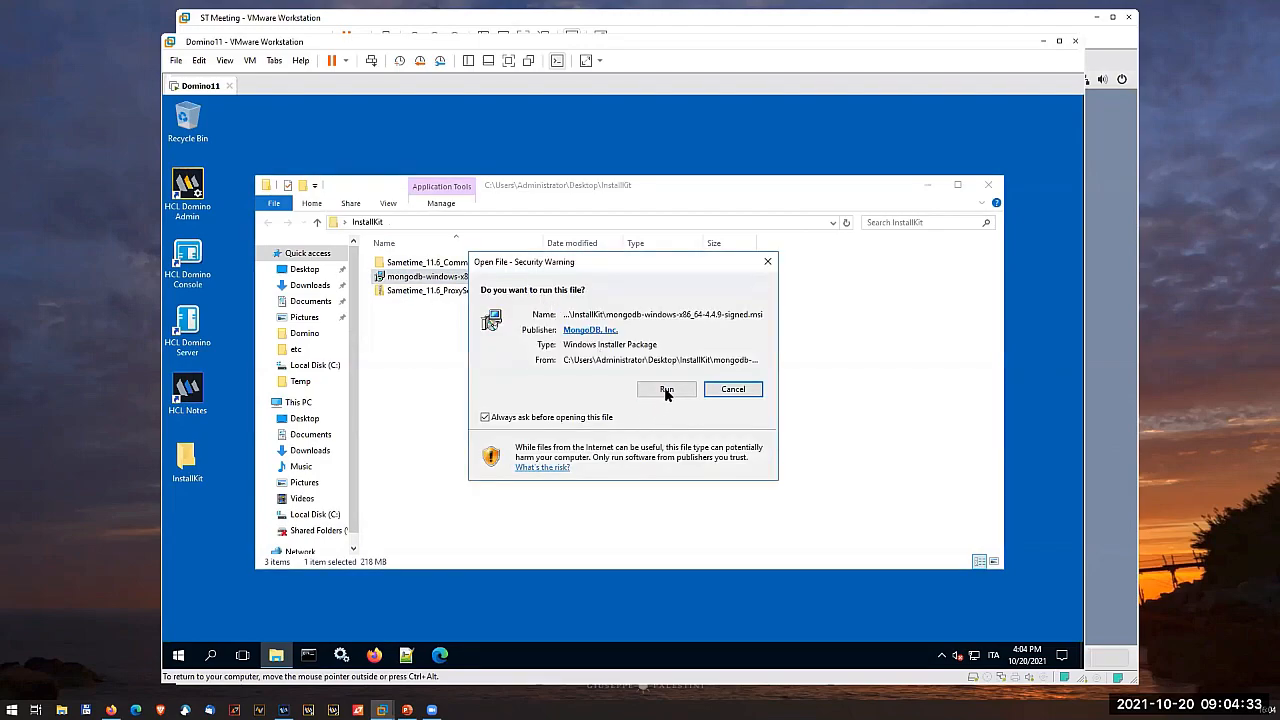
{"action": "left_click", "coordinate": [667, 392]}
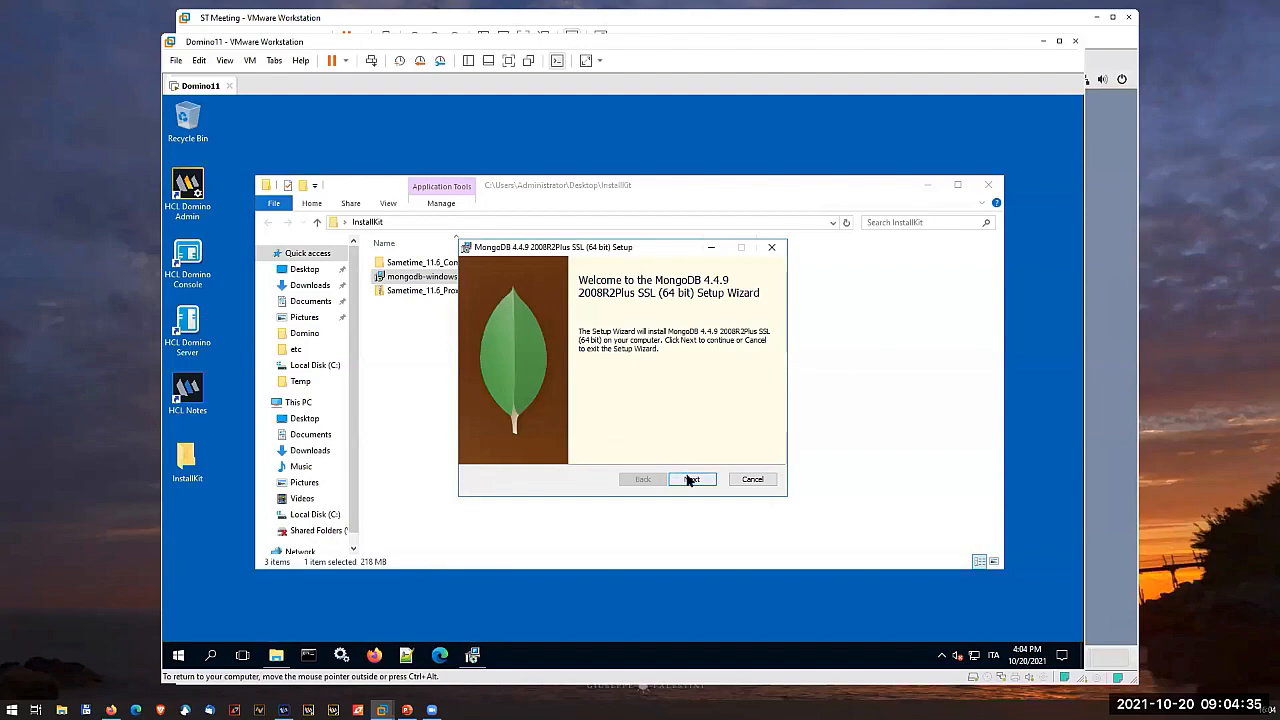
{"action": "left_click", "coordinate": [686, 480]}
{"action": "left_click", "coordinate": [594, 447]}
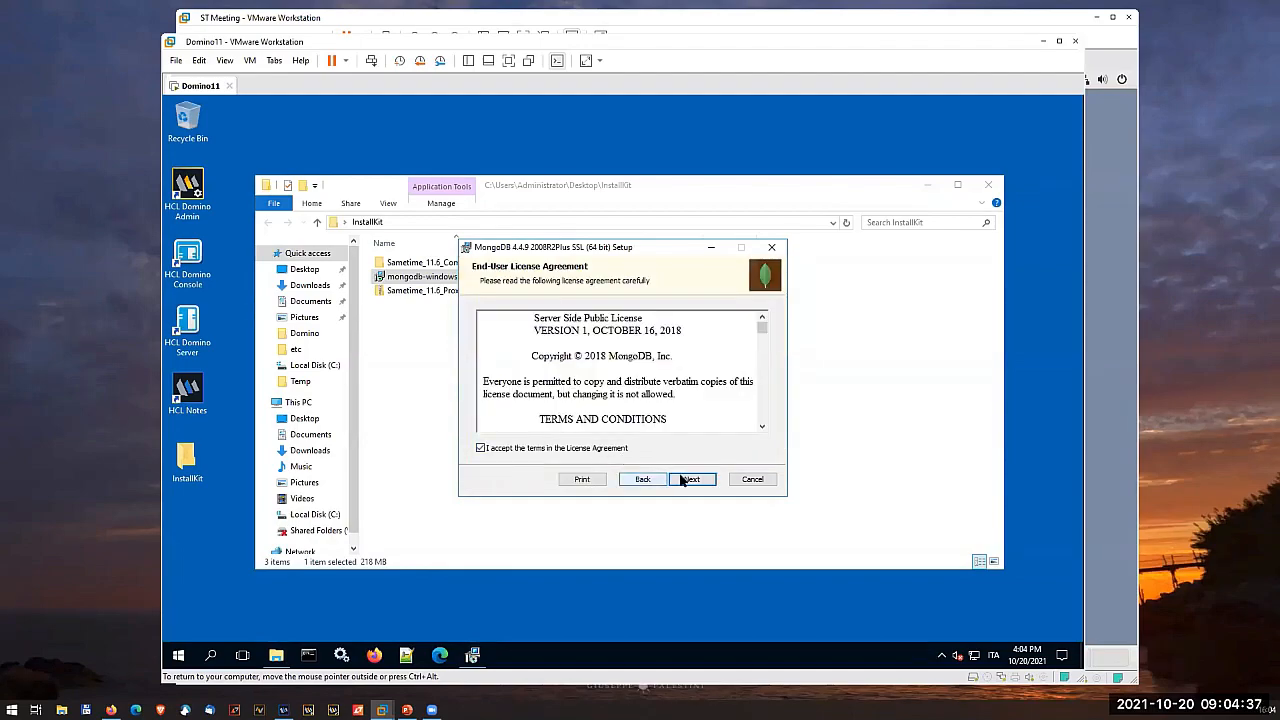
{"action": "left_click", "coordinate": [692, 480]}
- Install MongoDB as a service under the Network Service user with default directories, leaving out MongoDB Compass, and finish the setup
{"action": "left_click", "coordinate": [552, 330]}
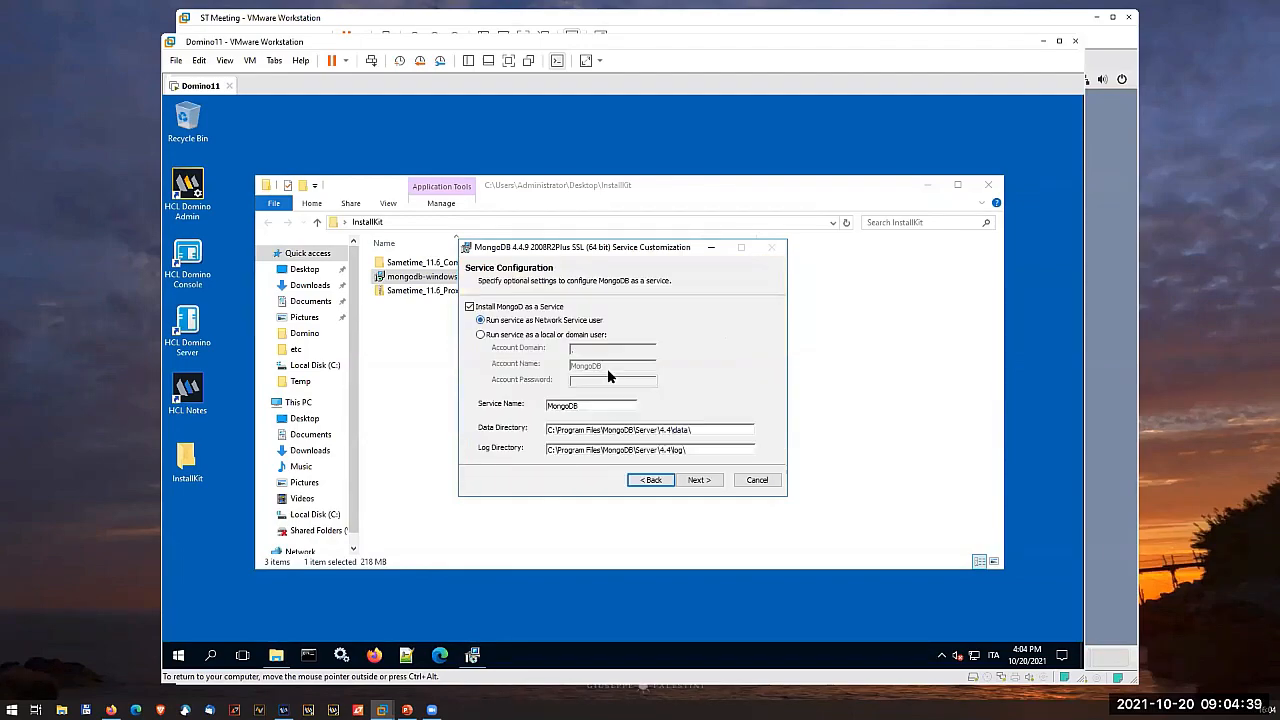
{"action": "left_click", "coordinate": [690, 480]}
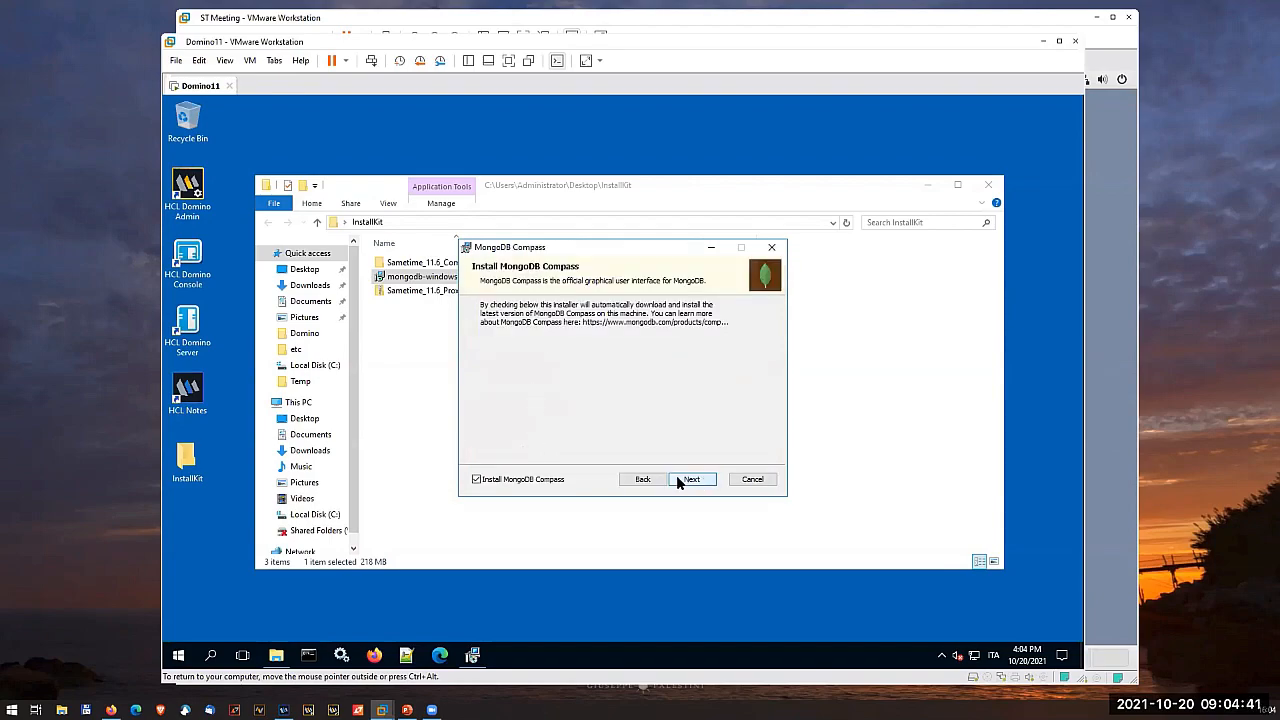
{"action": "left_click", "coordinate": [478, 481]}
{"action": "left_click", "coordinate": [687, 481]}
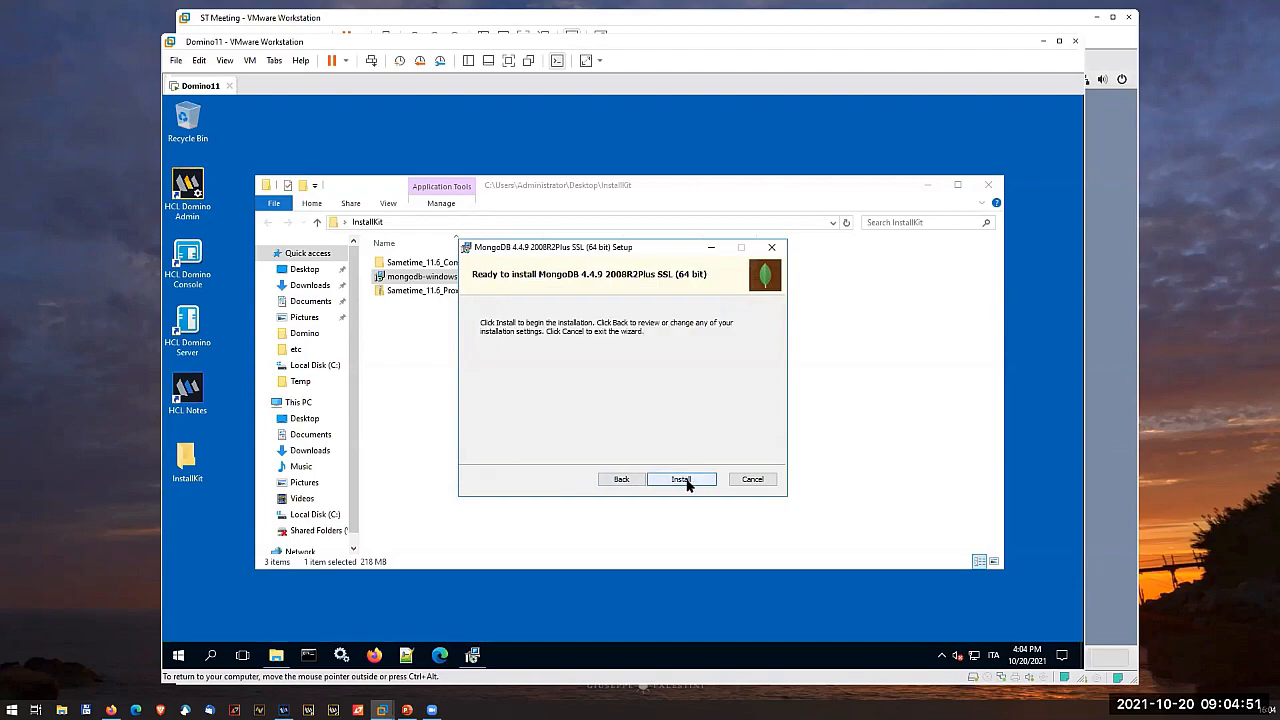
{"action": "left_click", "coordinate": [684, 481]}
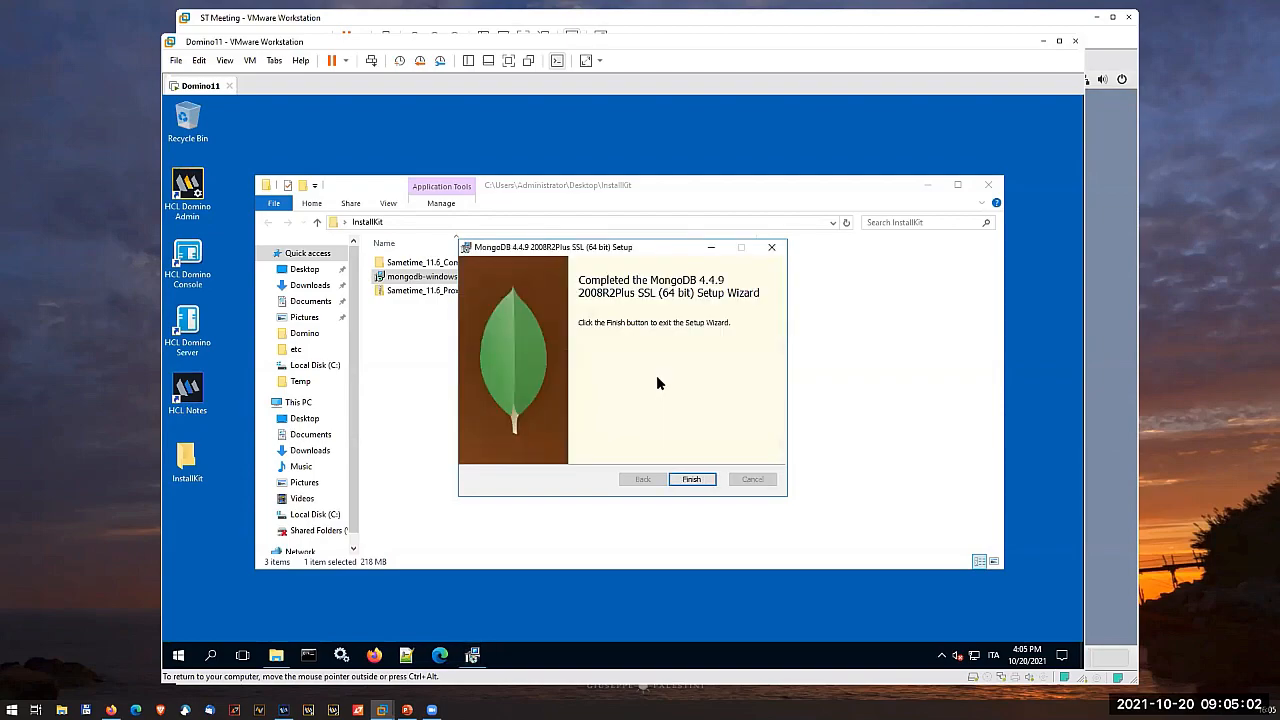
{"action": "left_click", "coordinate": [694, 480]}
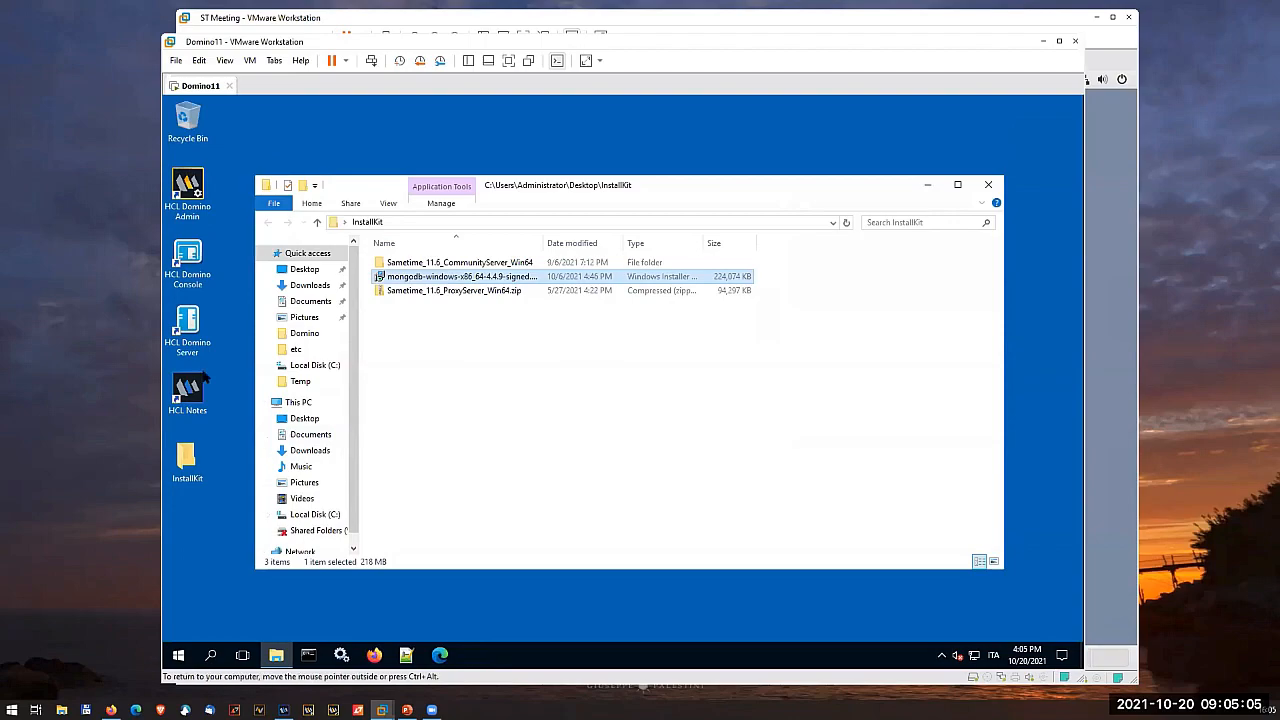
- Check the MongoDB Server entry in the Windows services list
{"action": "left_click", "coordinate": [341, 656]}
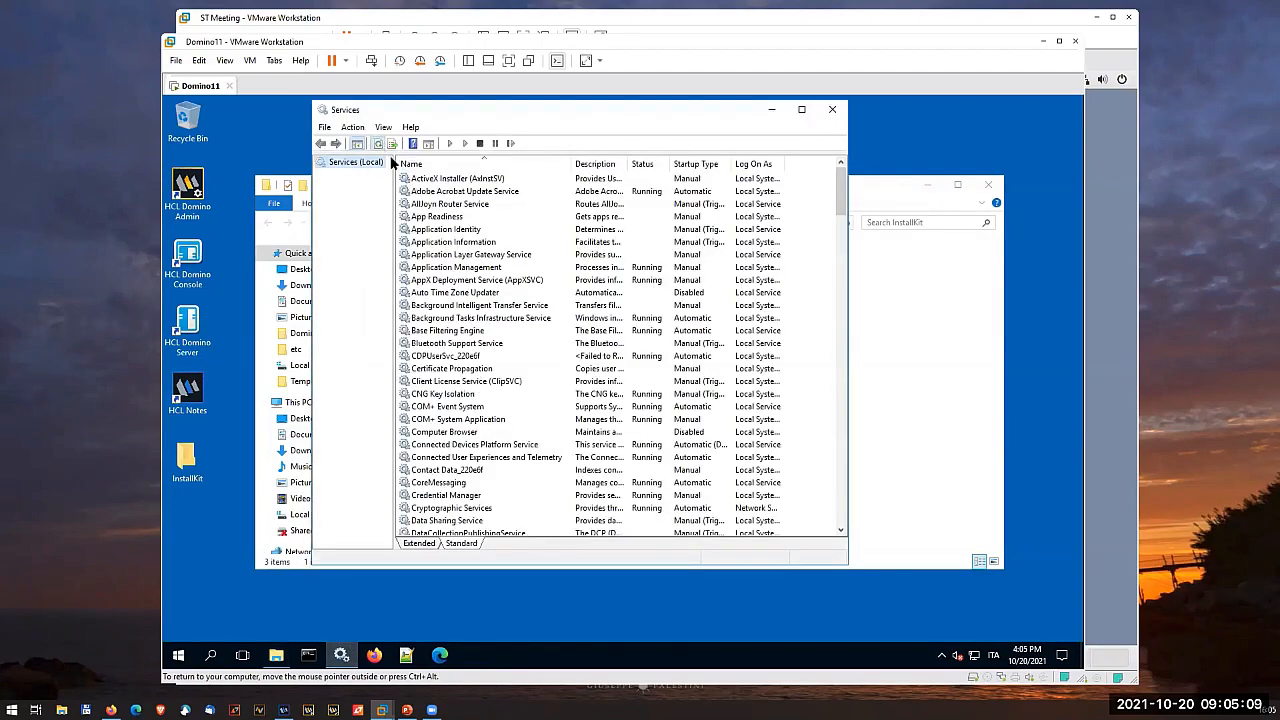
{"action": "scroll", "coordinate": [472, 372], "scroll_direction": "down", "scroll_amount": 10}
{"action": "scroll", "coordinate": [474, 374], "scroll_direction": "down", "scroll_amount": 11}
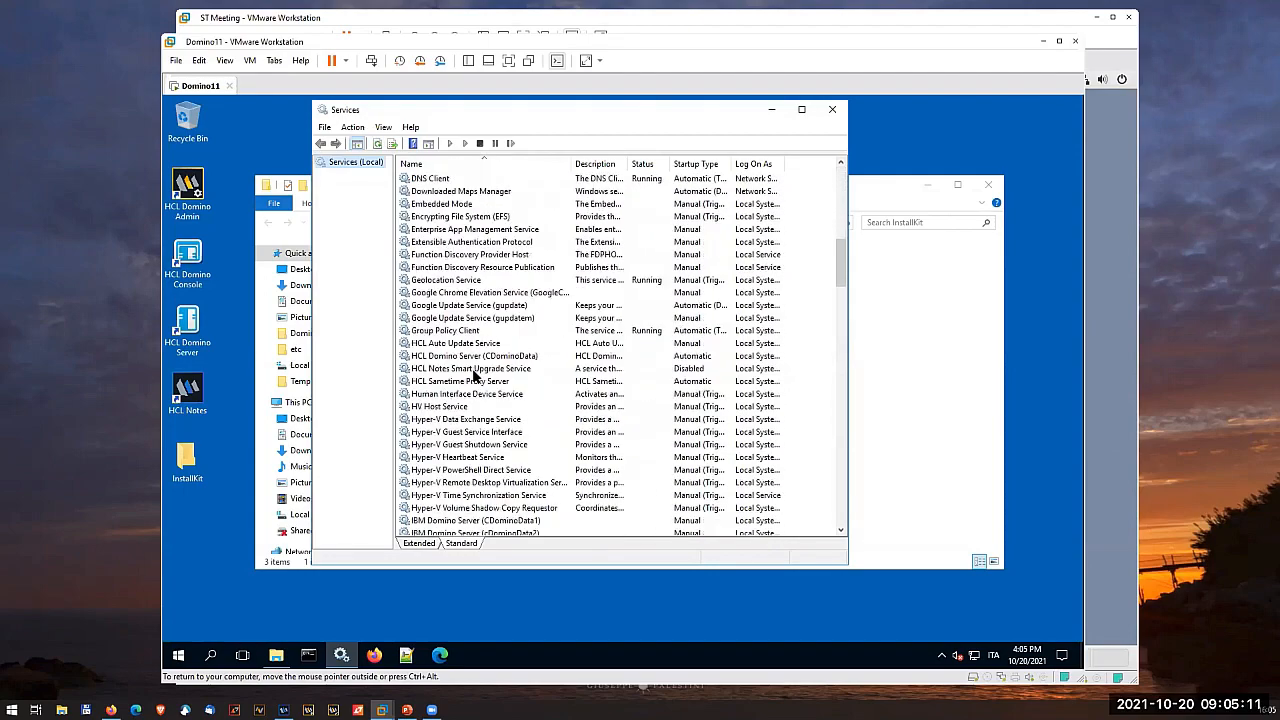
{"action": "scroll", "coordinate": [474, 374], "scroll_direction": "down", "scroll_amount": 3}
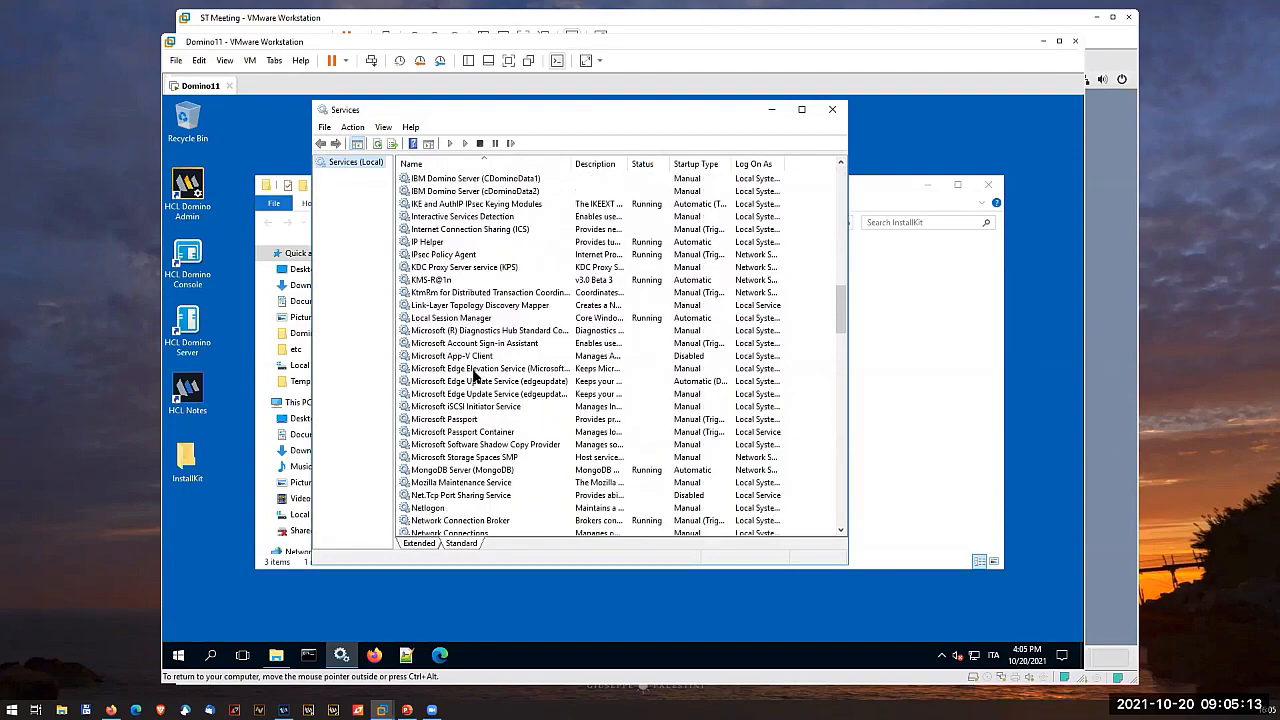
{"action": "left_click", "coordinate": [497, 472]}
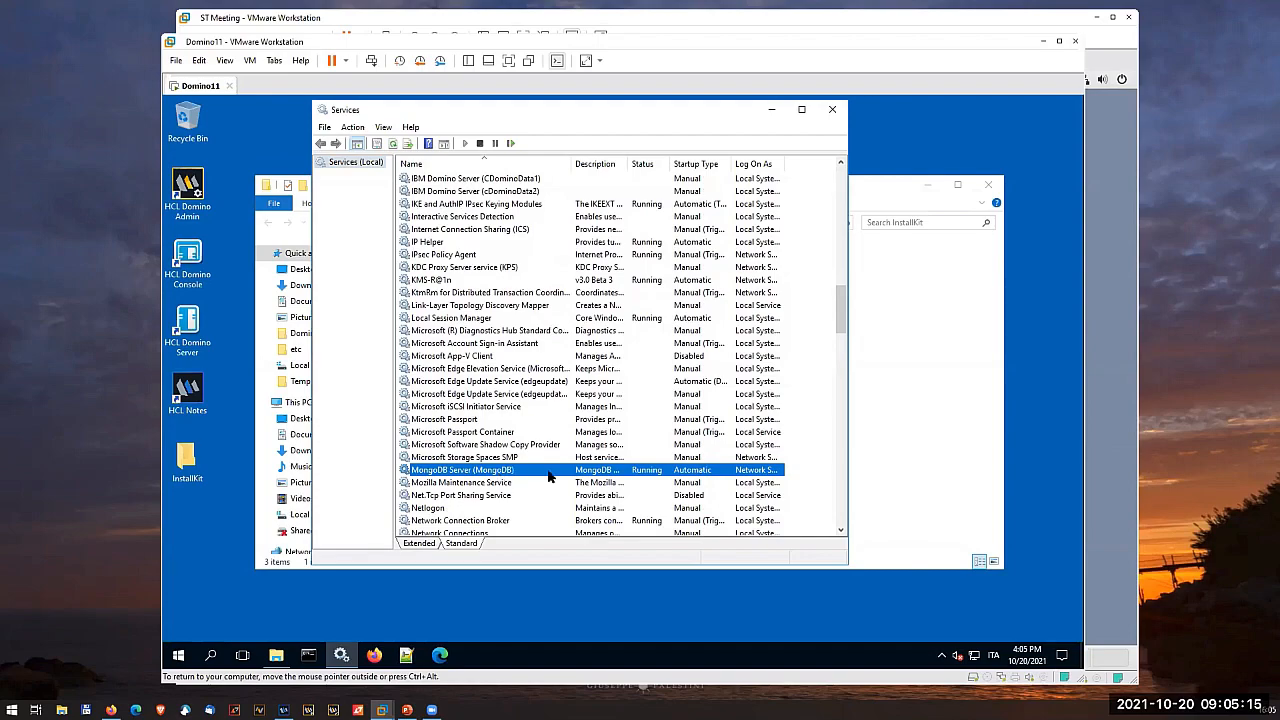
{"action": "left_click", "coordinate": [772, 112]}
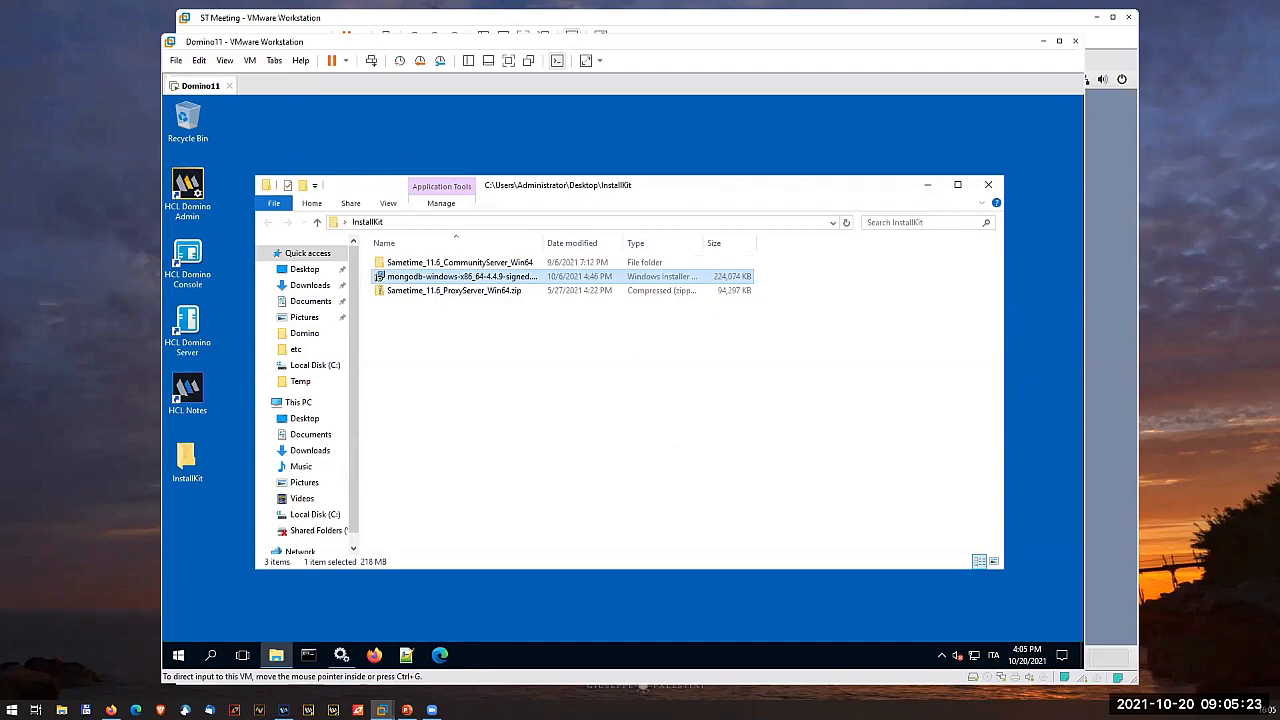
- Open a command prompt and change to the directory "\Program Files\MongoDB\Server\4.4\bin"
{"action": "left_click", "coordinate": [312, 660]}
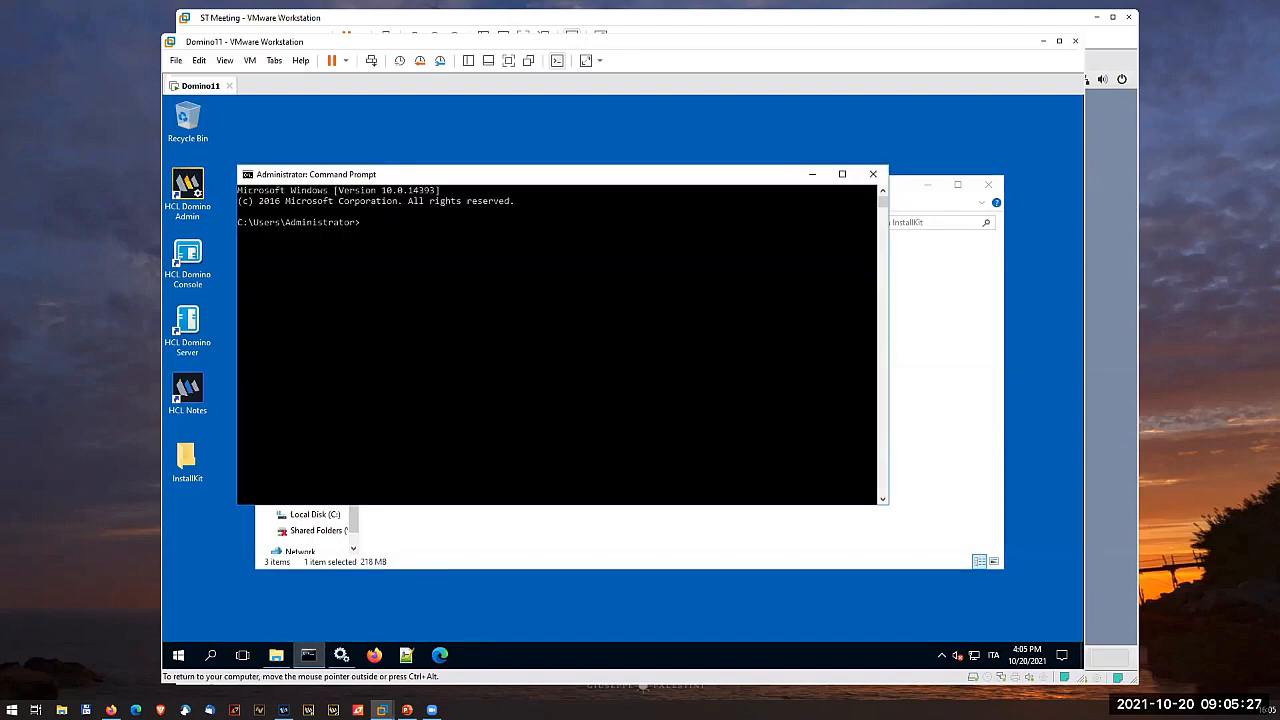
{"action": "type", "text": "cd \"\\Prog"}
{"action": "key", "text": "Tab"}
{"action": "type", "text": "\\M"}
{"action": "key", "text": "Tab"}
{"action": "key", "text": "Tab"}
{"action": "type", "text": "\\S"}
{"action": "key", "text": "Tab"}
{"action": "type", "text": "\\4"}
{"action": "key", "text": "Tab"}
{"action": "key", "text": "Tab"}
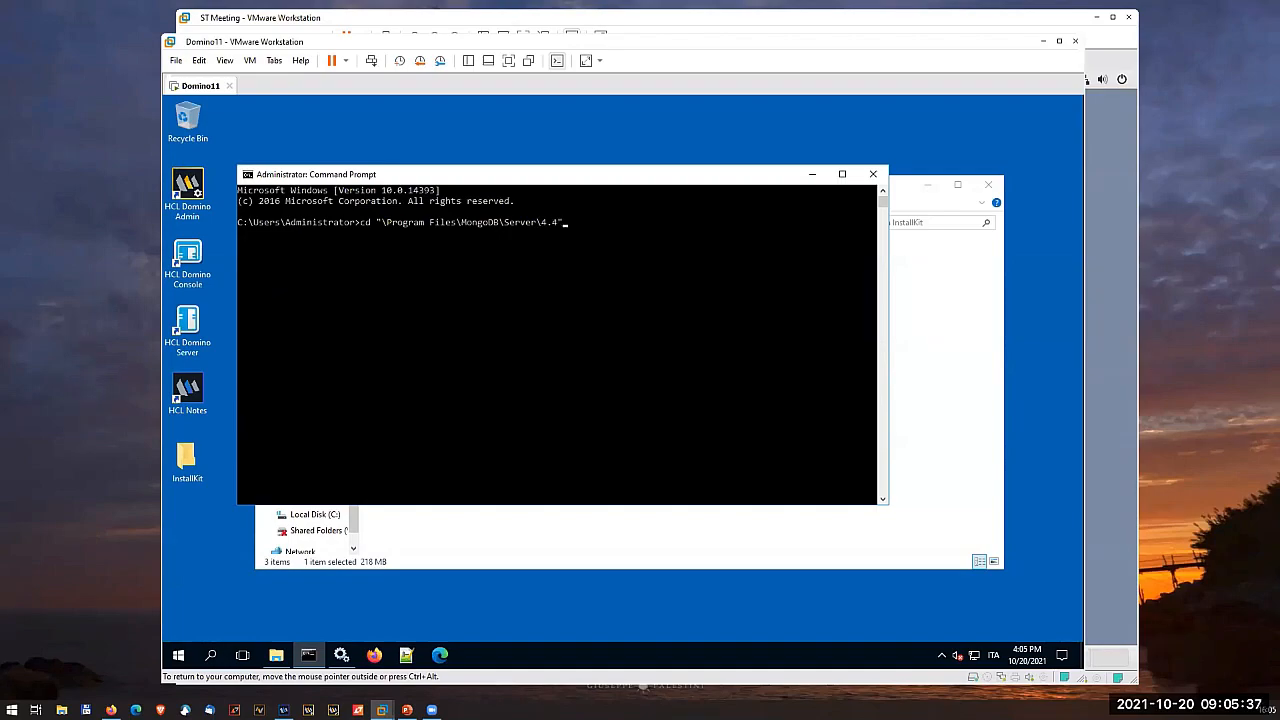
{"action": "type", "text": "\b"}
{"action": "key", "text": "Tab"}
{"action": "key", "text": "Return"}
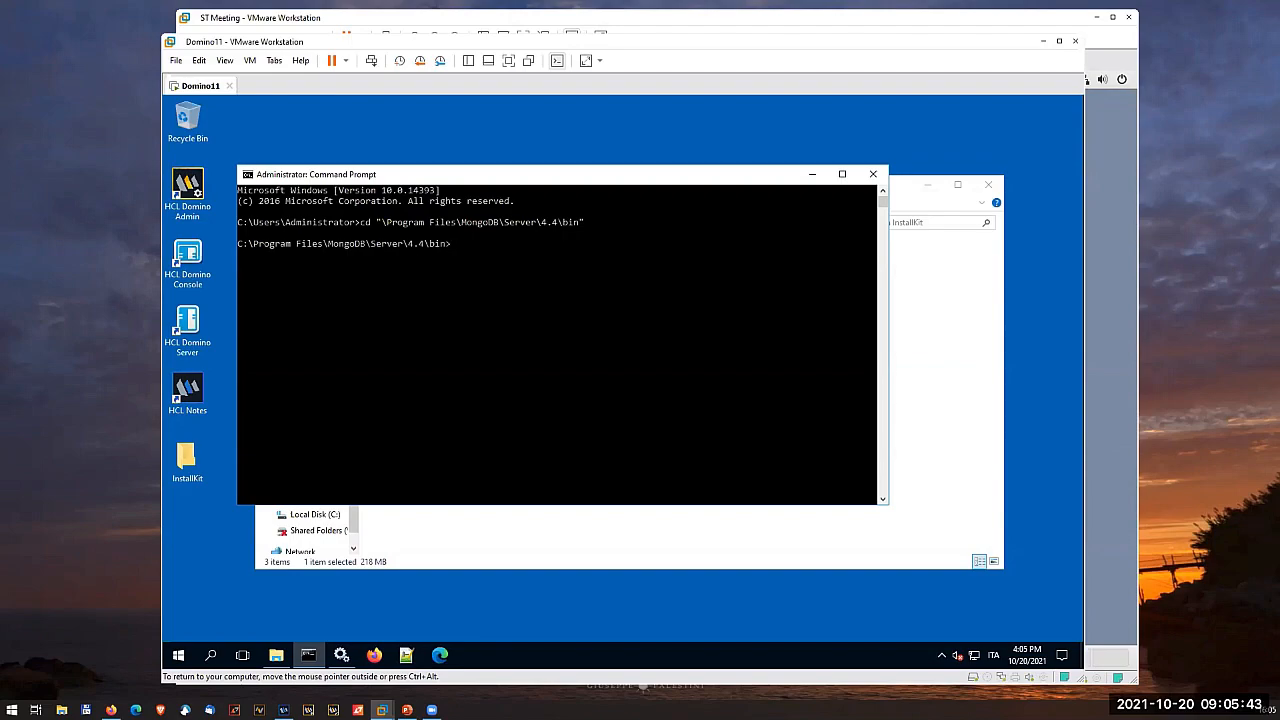
- Start the mongo shell and switch to the admin database
{"action": "type", "text": "mongo"}
{"action": "key", "text": "Return"}
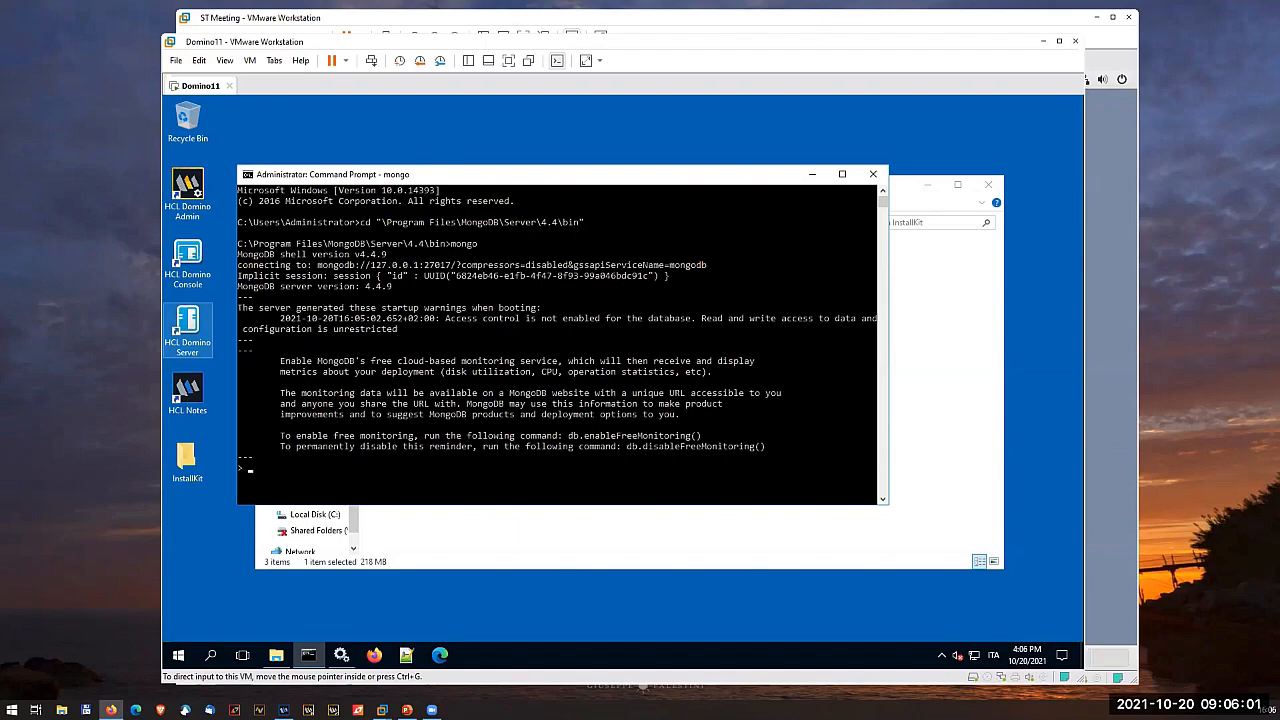
{"action": "left_click", "coordinate": [346, 484]}
{"action": "type", "text": "use admin"}
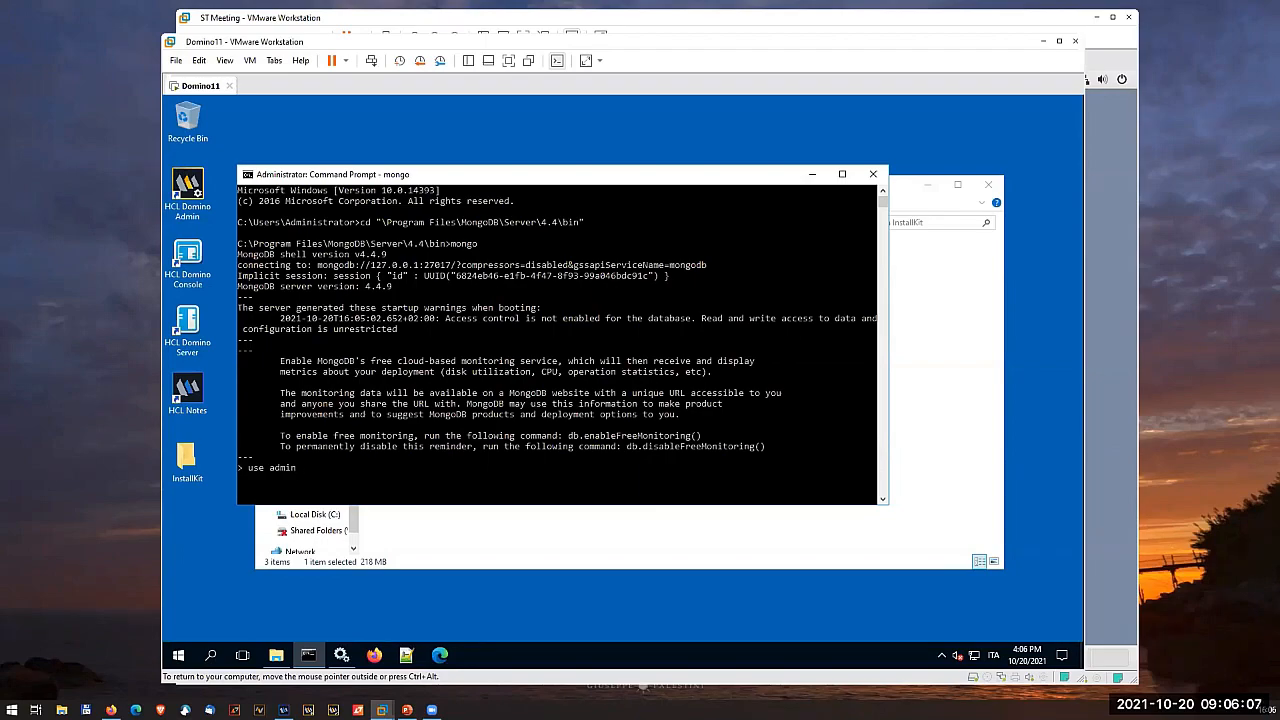
{"action": "key", "text": "Return"}
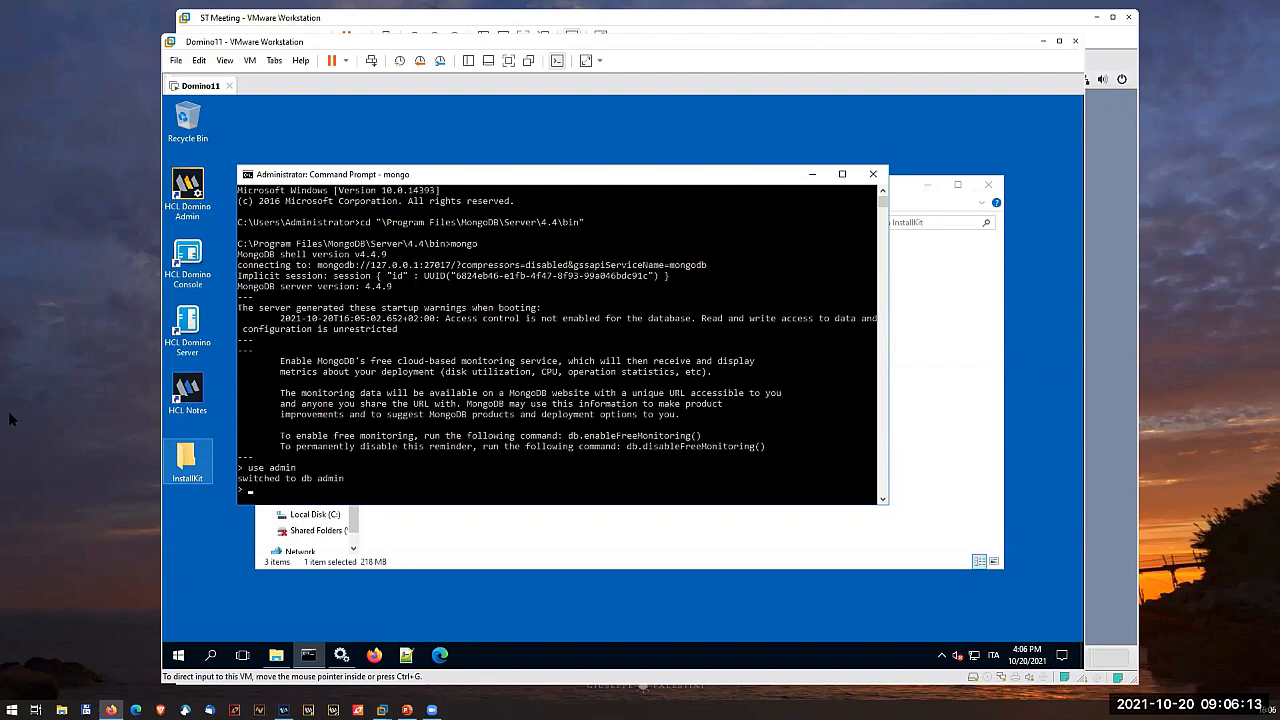
- Create user sametimeUser with its account password, readWrite roles on chatlogging and mobileOffline, and userAdminAnyDatabase on admin
{"action": "left_click", "coordinate": [300, 490]}
{"action": "key", "text": "ctrl+v"}
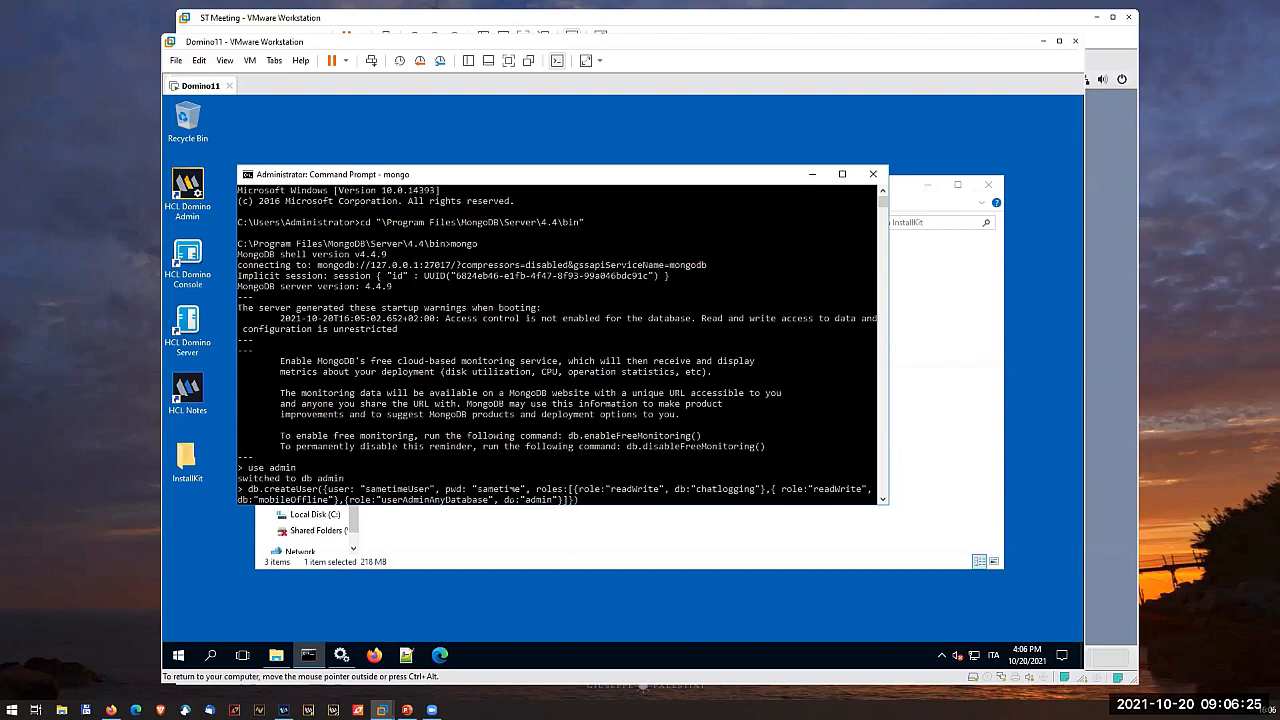
{"action": "key", "text": "Return"}
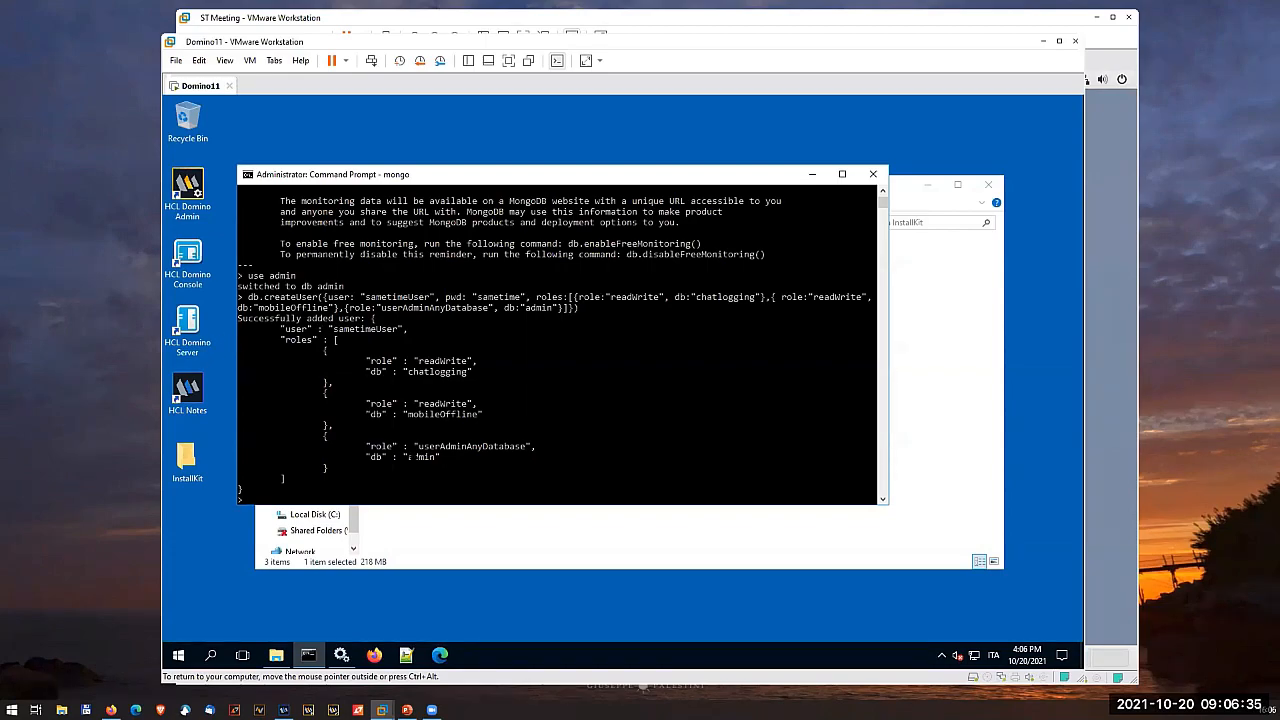
{"action": "key", "text": "Return"}
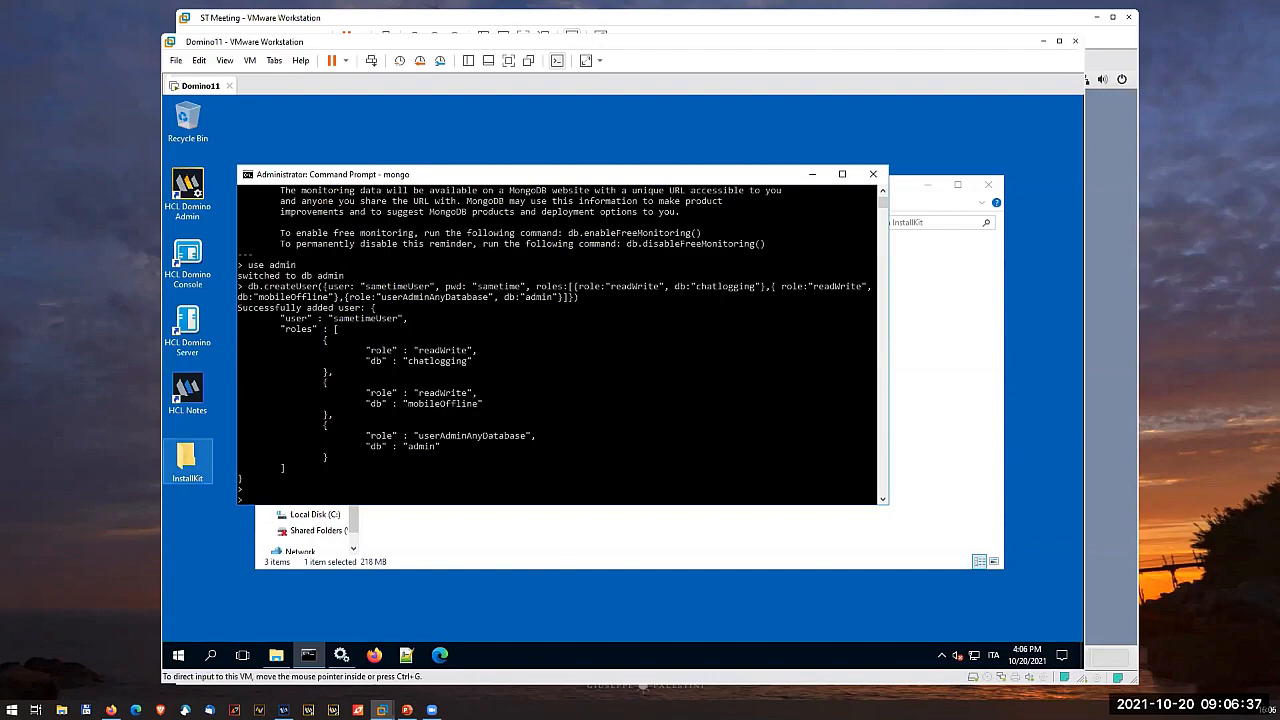
- Switch to the chatlogging database and insert a document with _id "dummy" into the EVENTS collection
{"action": "key", "text": "alt+Tab"}
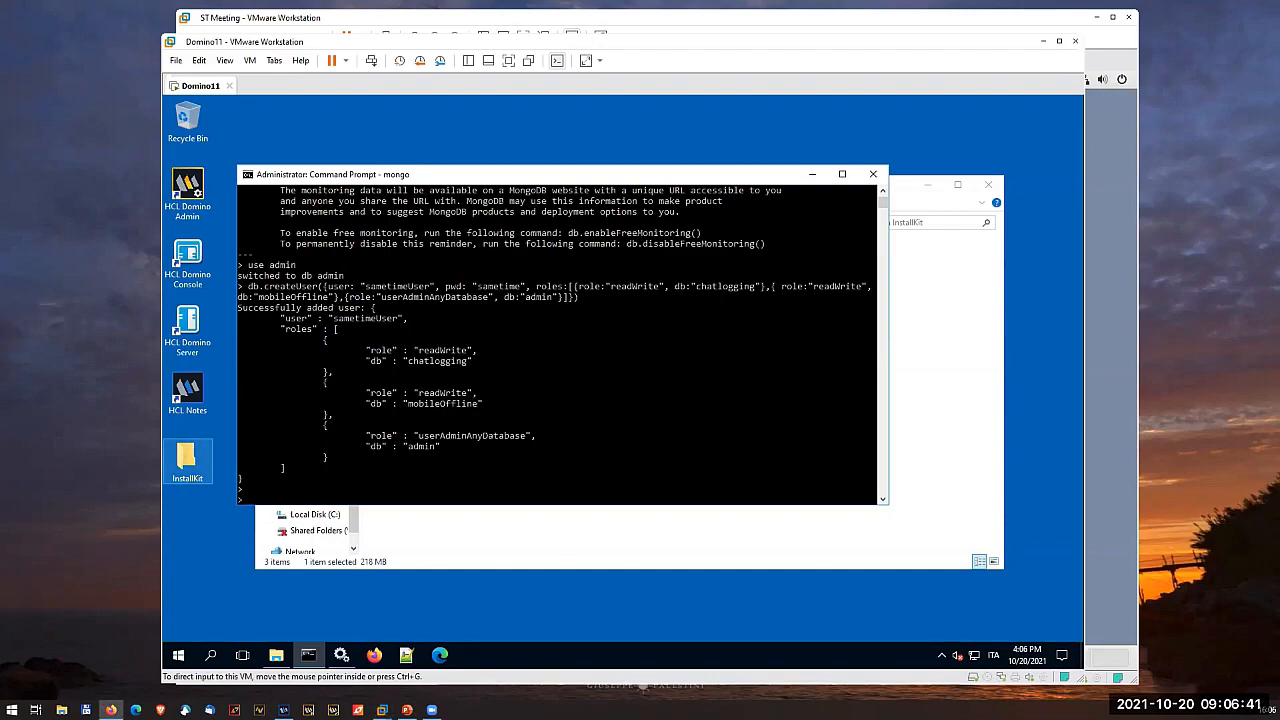
{"action": "right_click", "coordinate": [268, 501]}
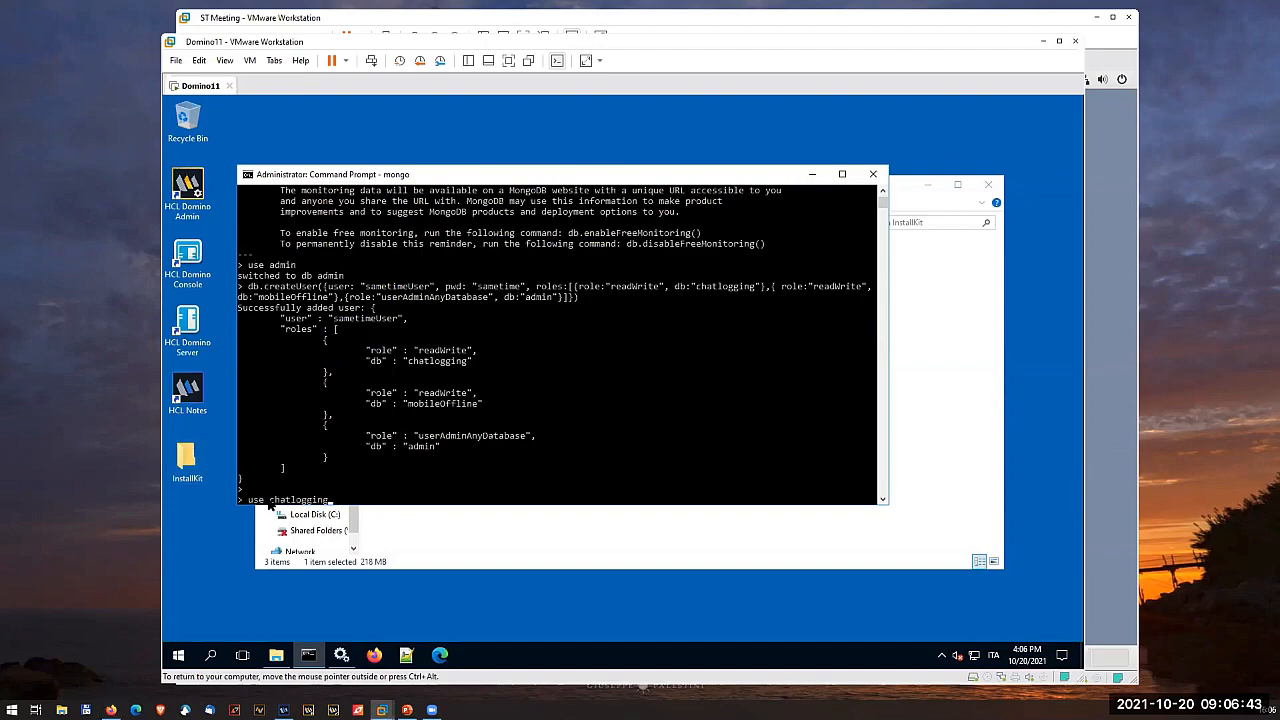
{"action": "key", "text": "Return"}
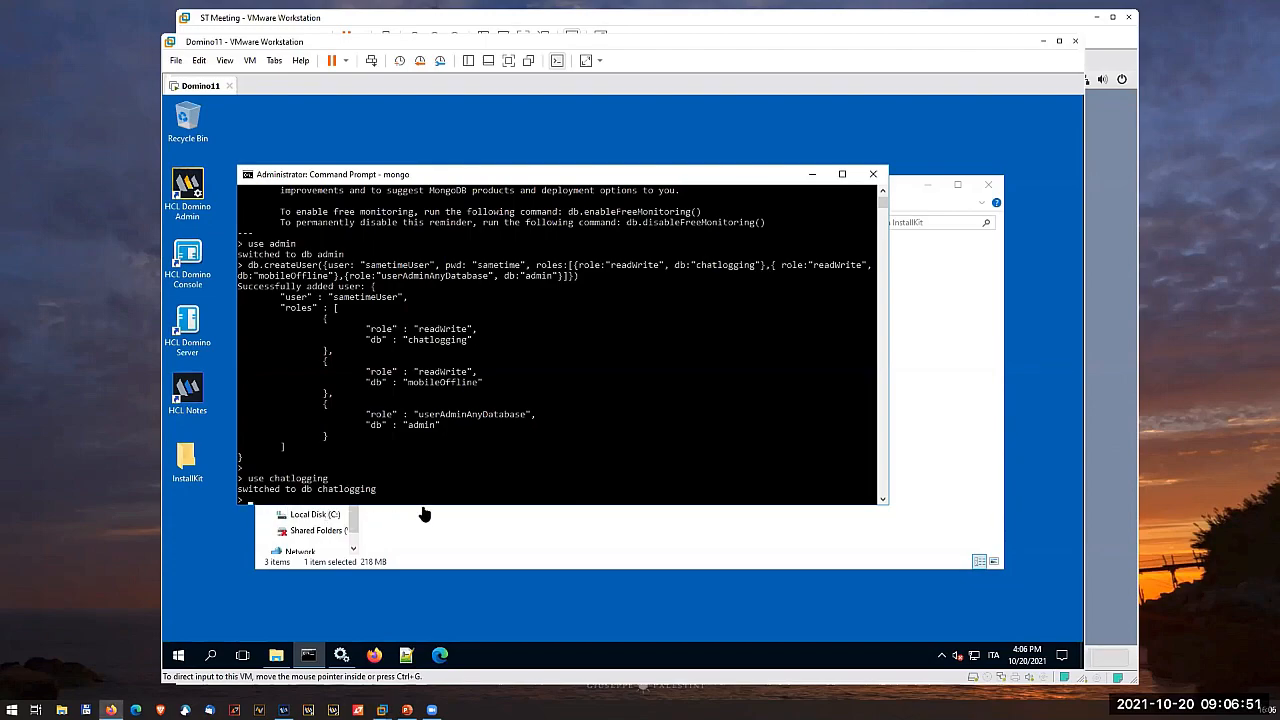
{"action": "type", "text": "db.EVENTS.insertOne({\"_id\" : \"dummy\"})"}
{"action": "key", "text": "Return"}
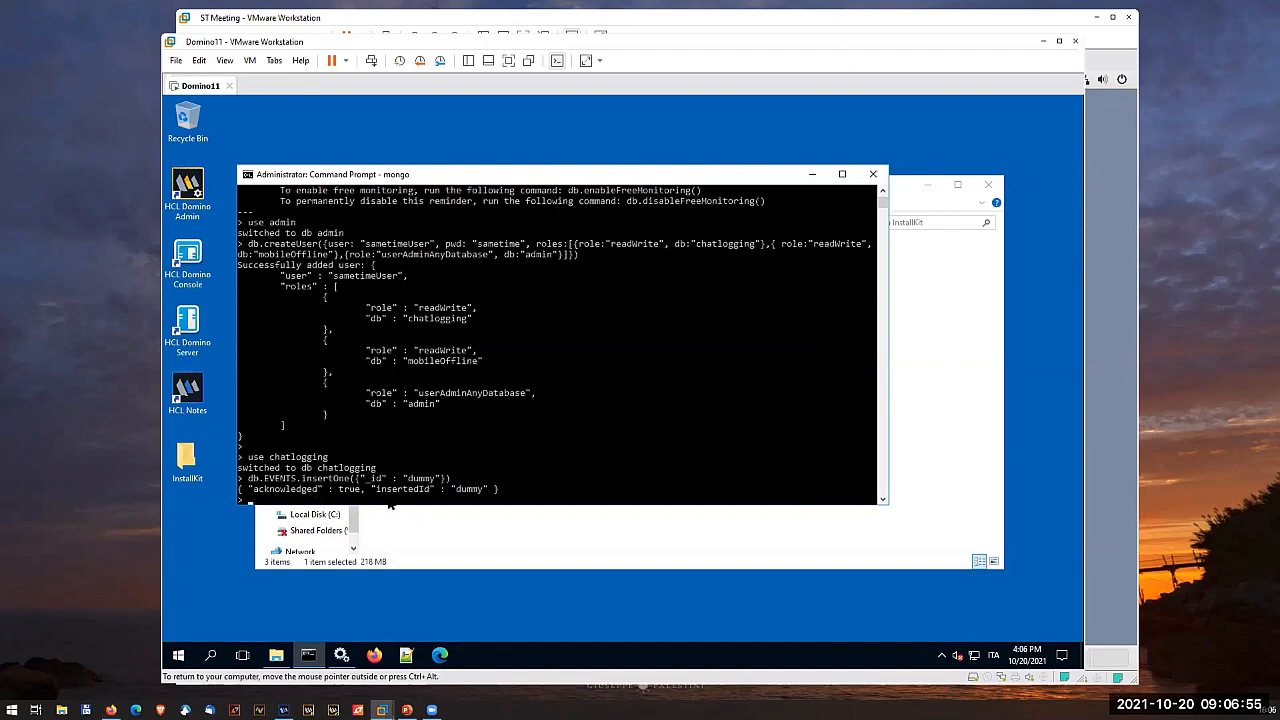
- Insert a document with _id "dummy" into the SESSIONS collection of the chatlogging database
{"action": "key", "text": "alt+Tab"}
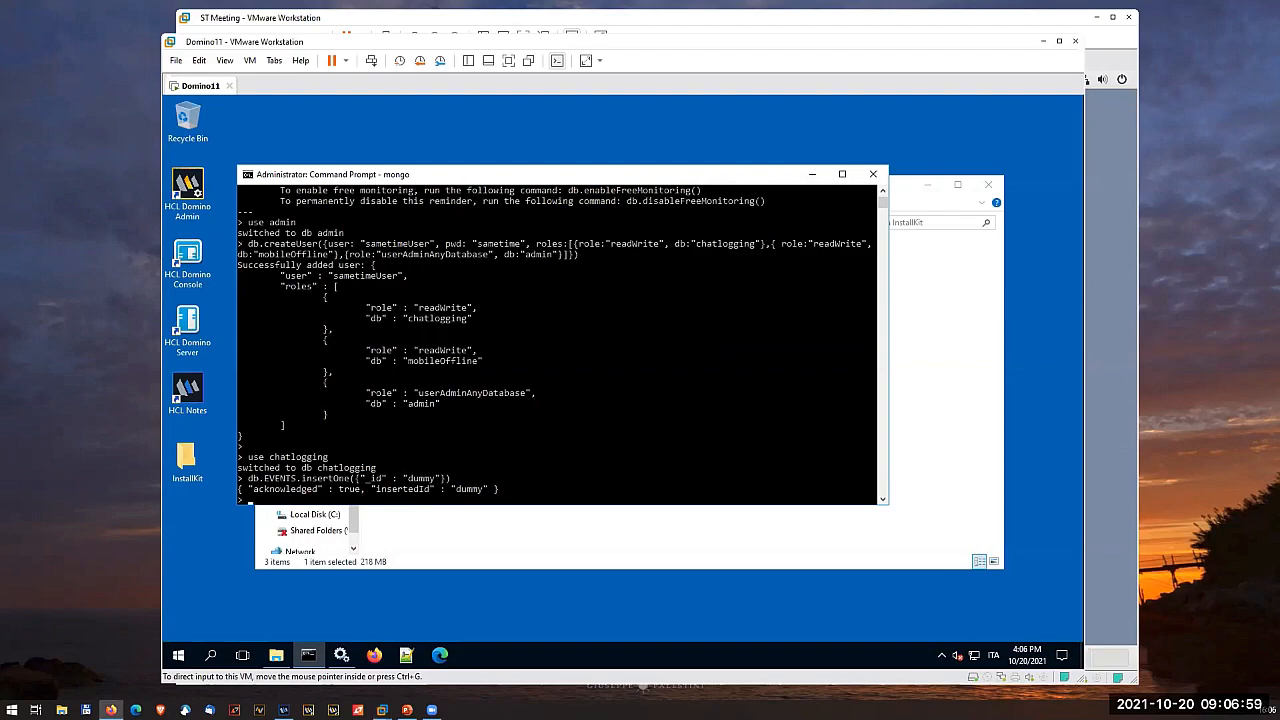
{"action": "left_click", "coordinate": [385, 502]}
{"action": "type", "text": "db.SESSIONS.insertOne({\"_id\" : \"dummy\"})"}
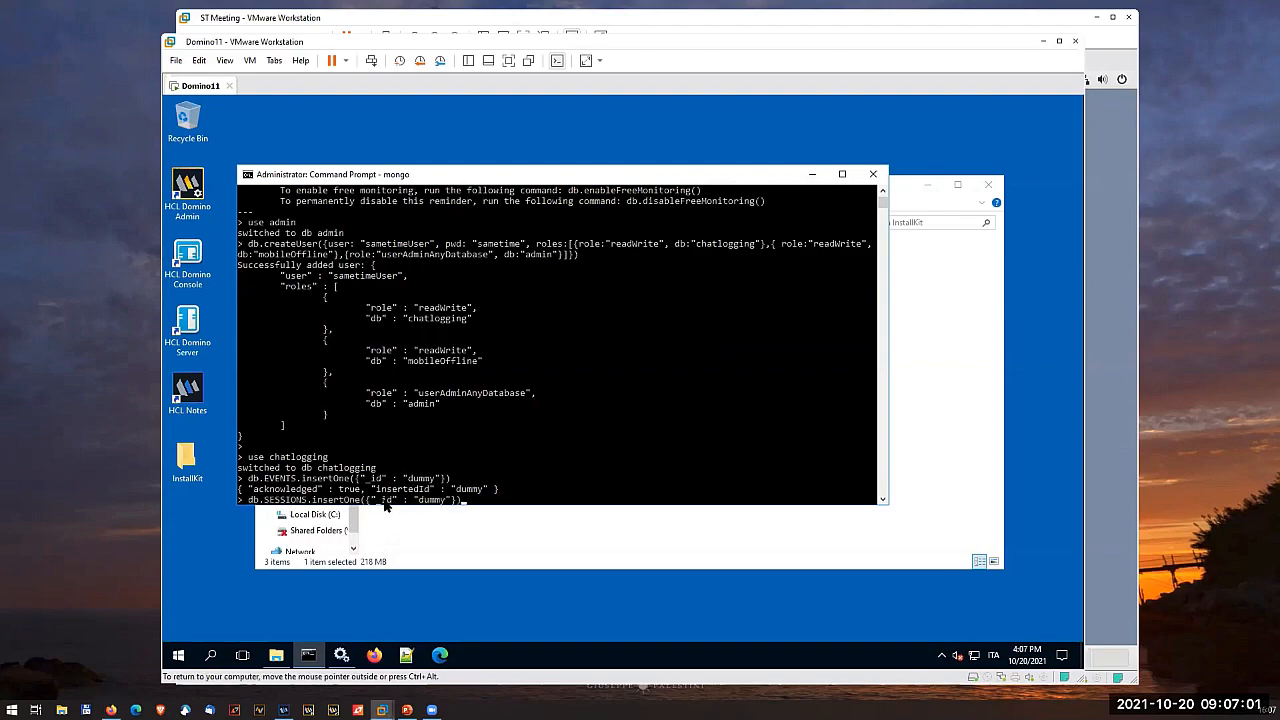
{"action": "key", "text": "Return"}
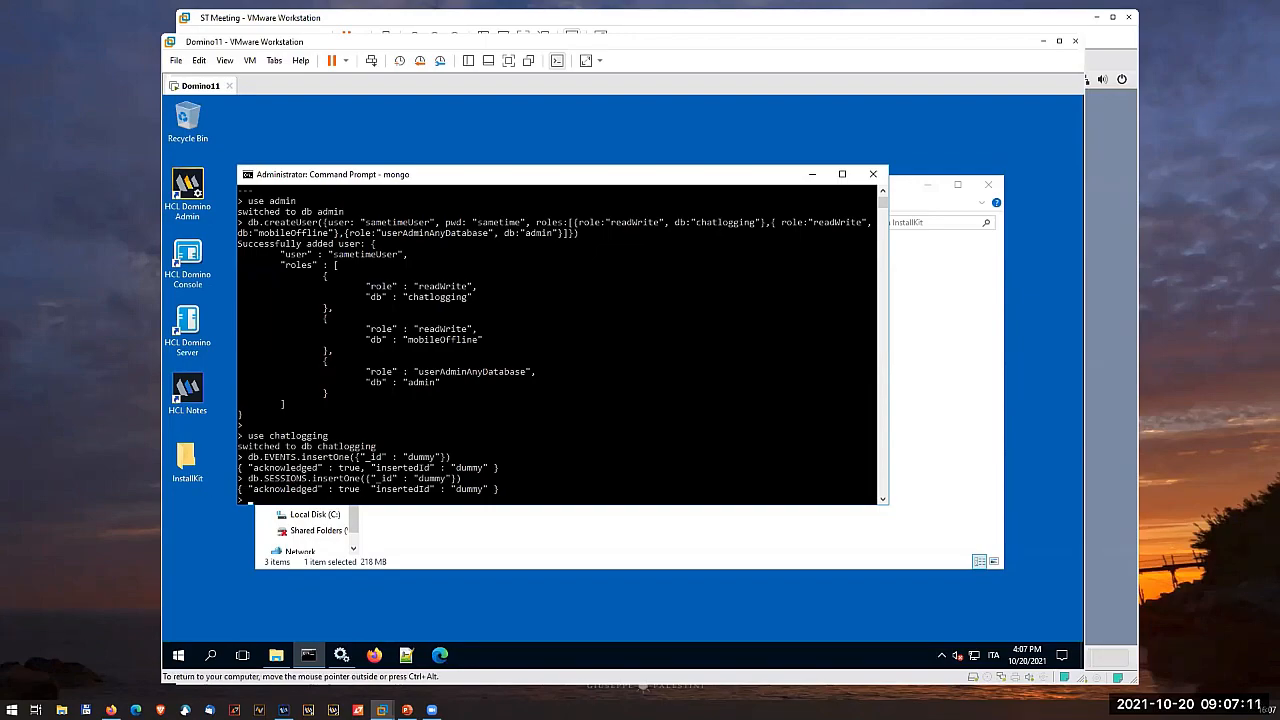
{"action": "left_click", "coordinate": [351, 500]}
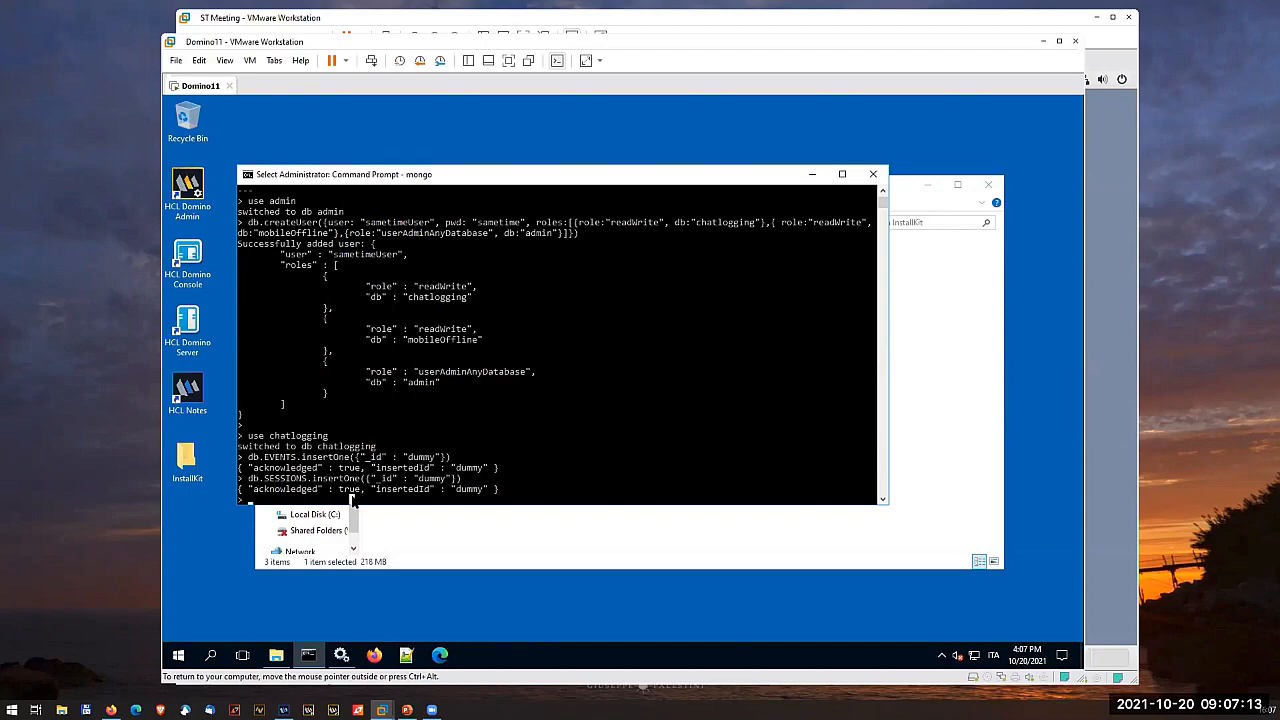
- Exit the mongo shell and stop the MongoDB Server (MongoDB) service in Windows Services
{"action": "key", "text": "Escape"}
{"action": "type", "text": "exit"}
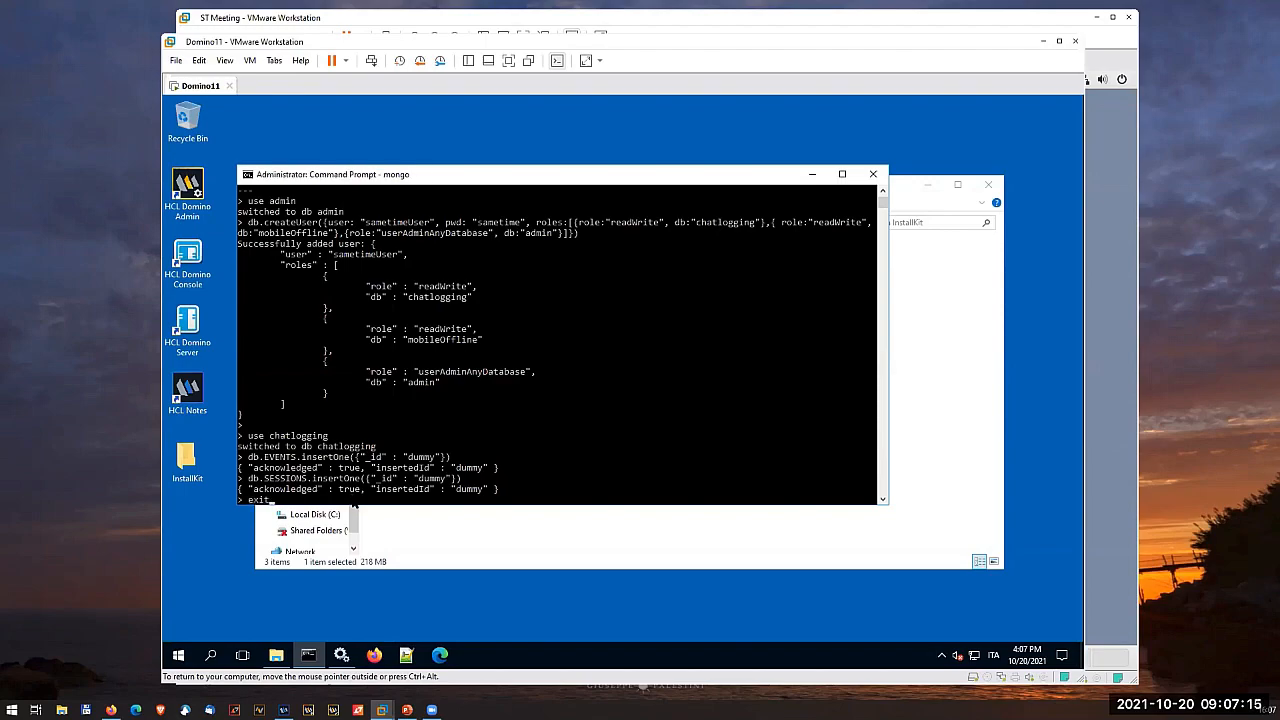
{"action": "key", "text": "Return"}
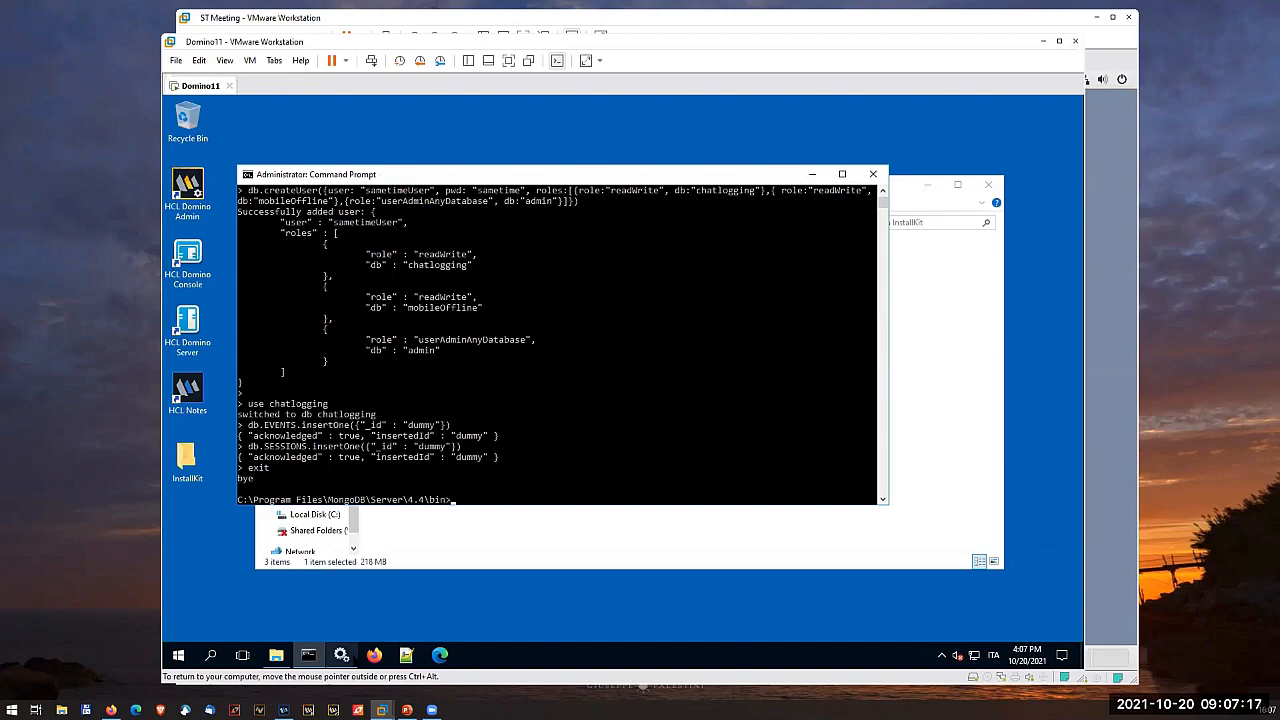
{"action": "left_click", "coordinate": [341, 657]}
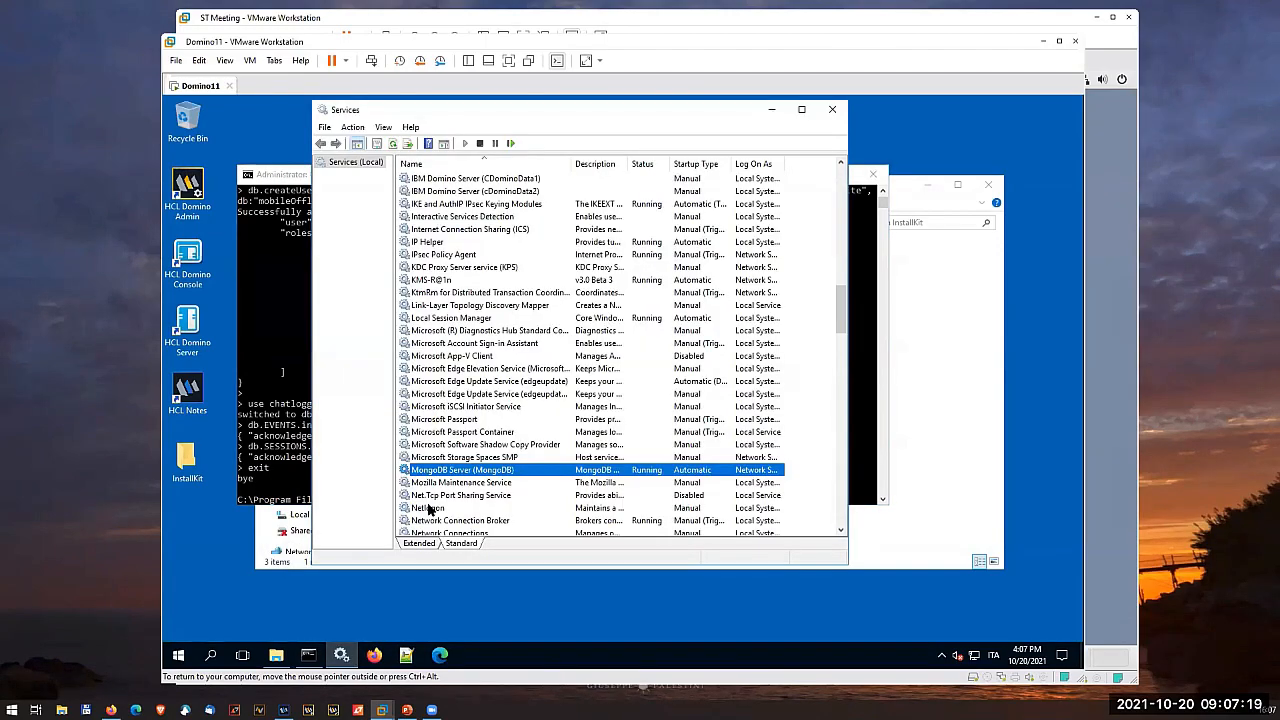
{"action": "left_click", "coordinate": [478, 144]}
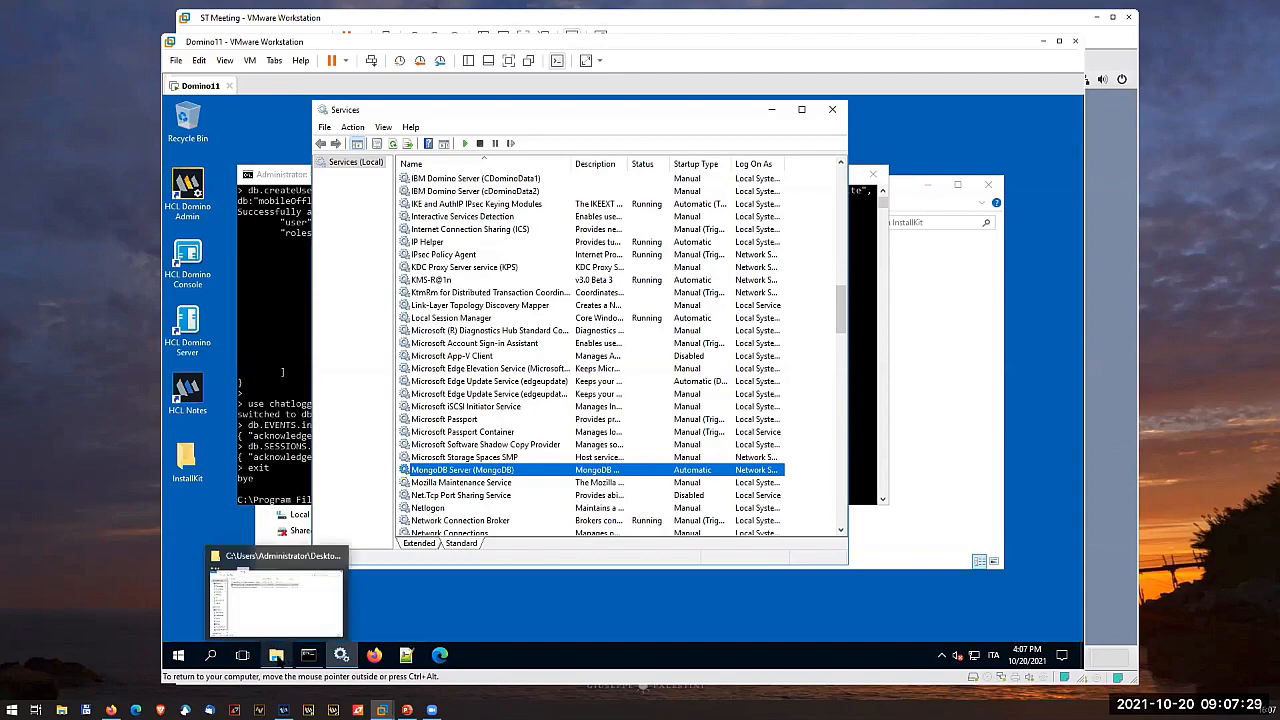
- Open mongod.cfg from C:\Program Files\MongoDB\Server\4.4\bin in Notepad++, declining the editor's update download
{"action": "left_click", "coordinate": [279, 657]}
{"action": "left_click", "coordinate": [316, 515]}
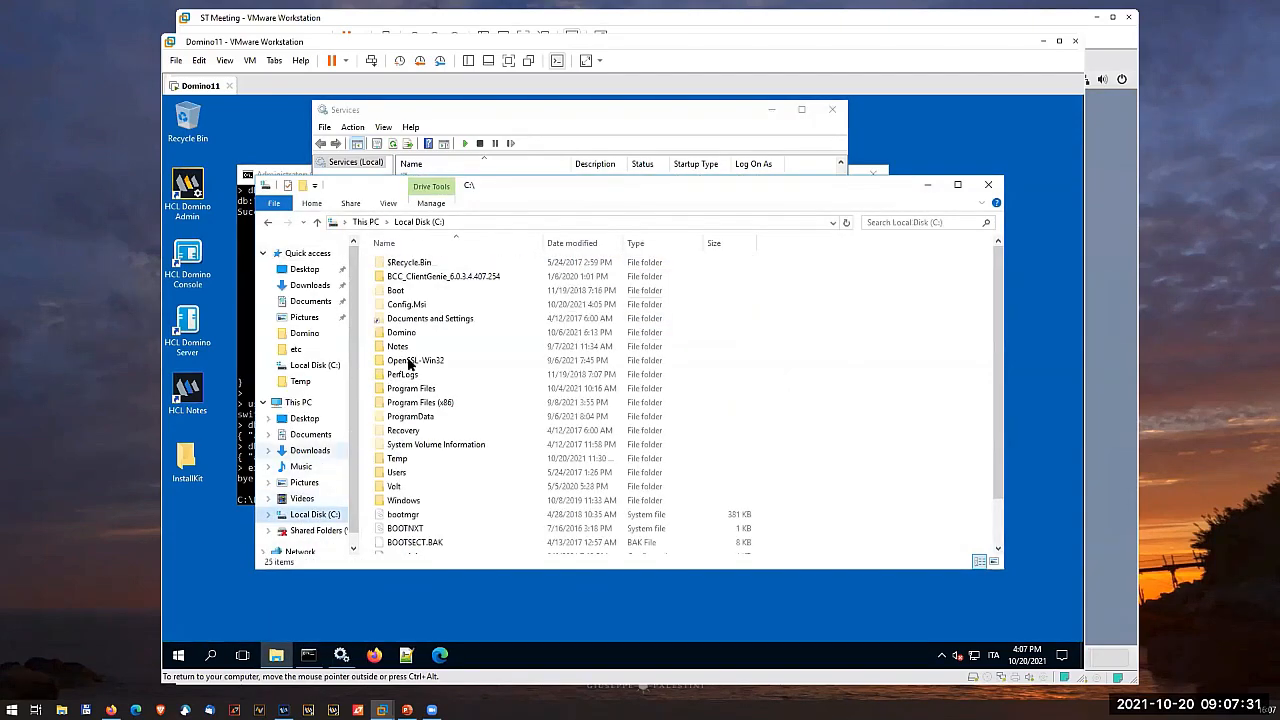
{"action": "double_click", "coordinate": [432, 386]}
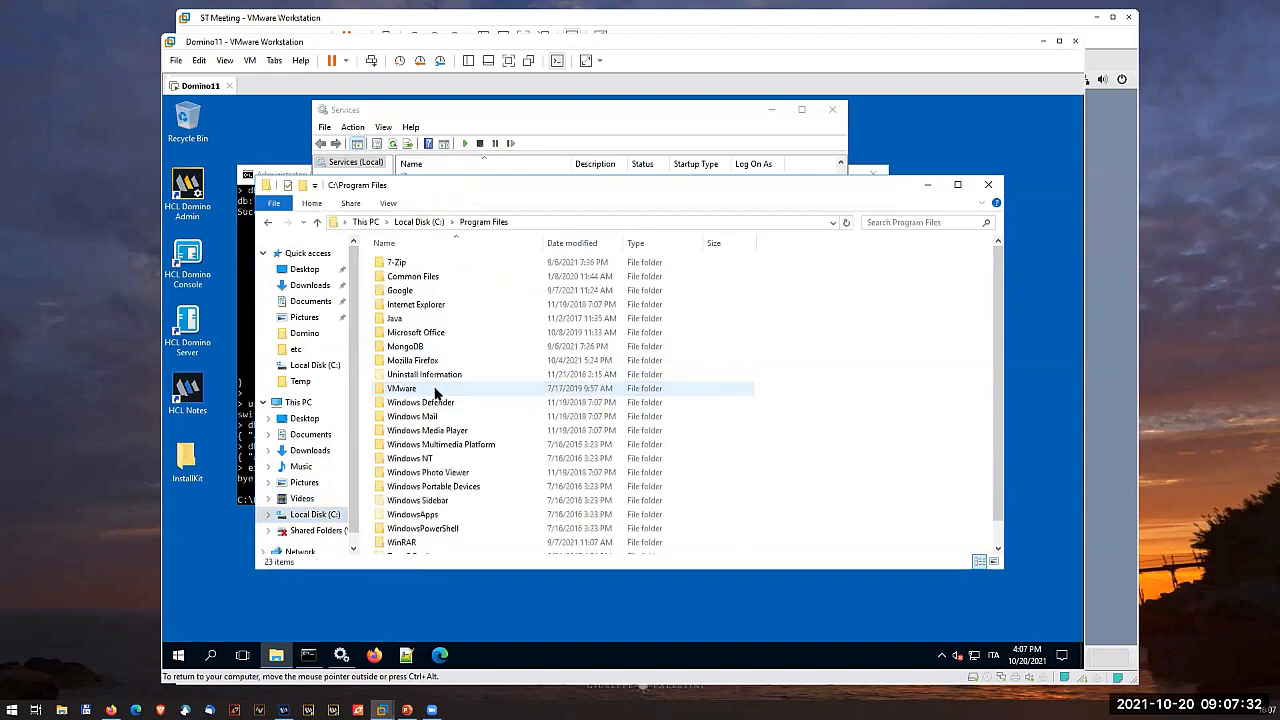
{"action": "double_click", "coordinate": [428, 346]}
{"action": "double_click", "coordinate": [412, 263]}
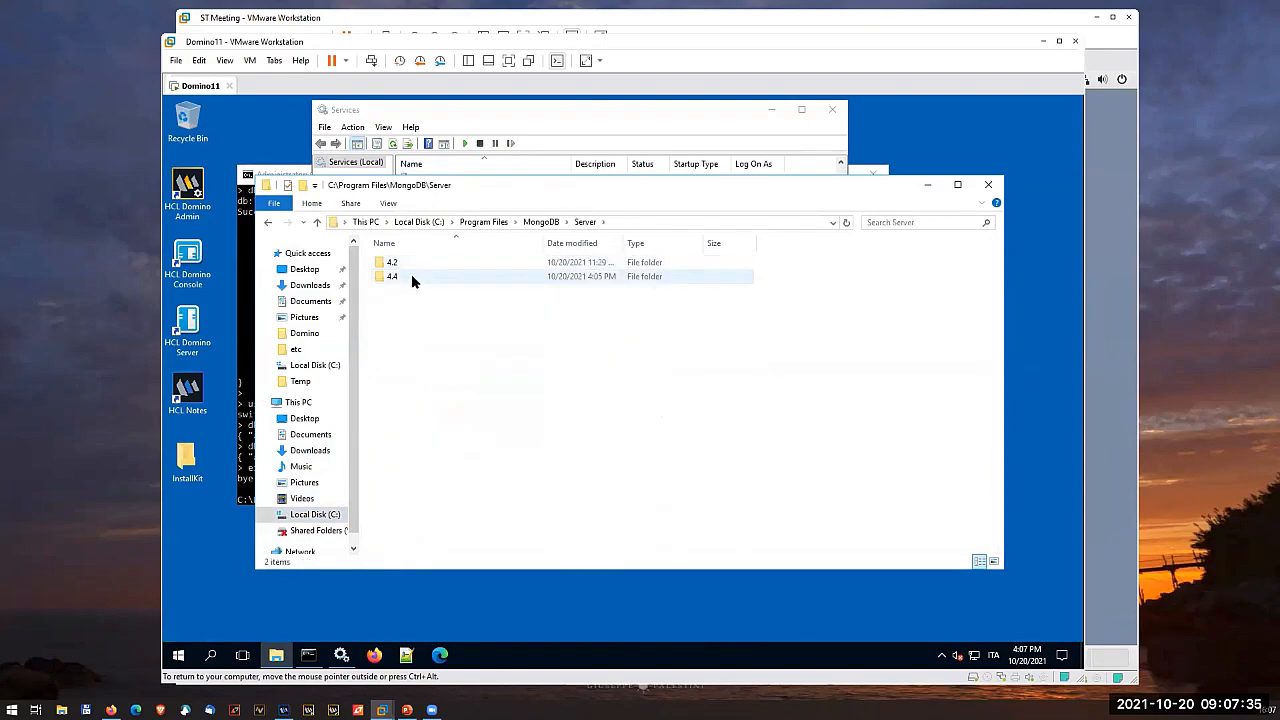
{"action": "double_click", "coordinate": [411, 275]}
{"action": "double_click", "coordinate": [415, 262]}
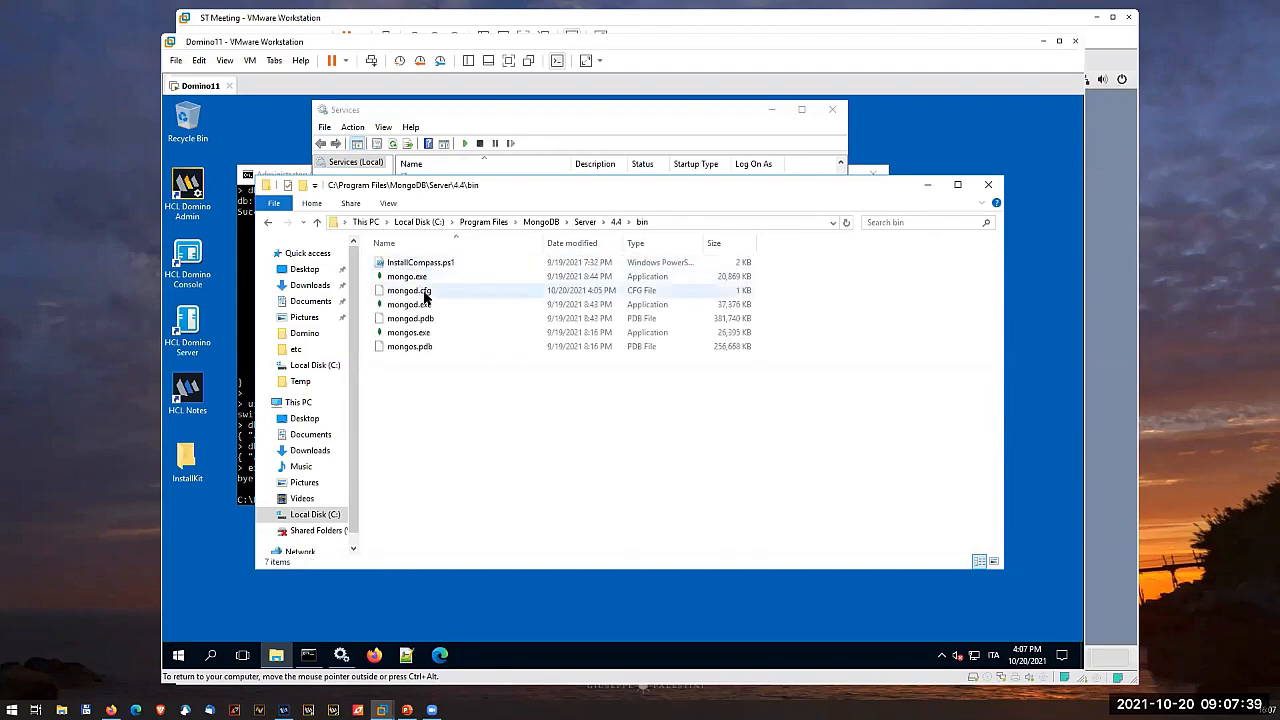
{"action": "left_click", "coordinate": [424, 295]}
{"action": "right_click", "coordinate": [424, 295]}
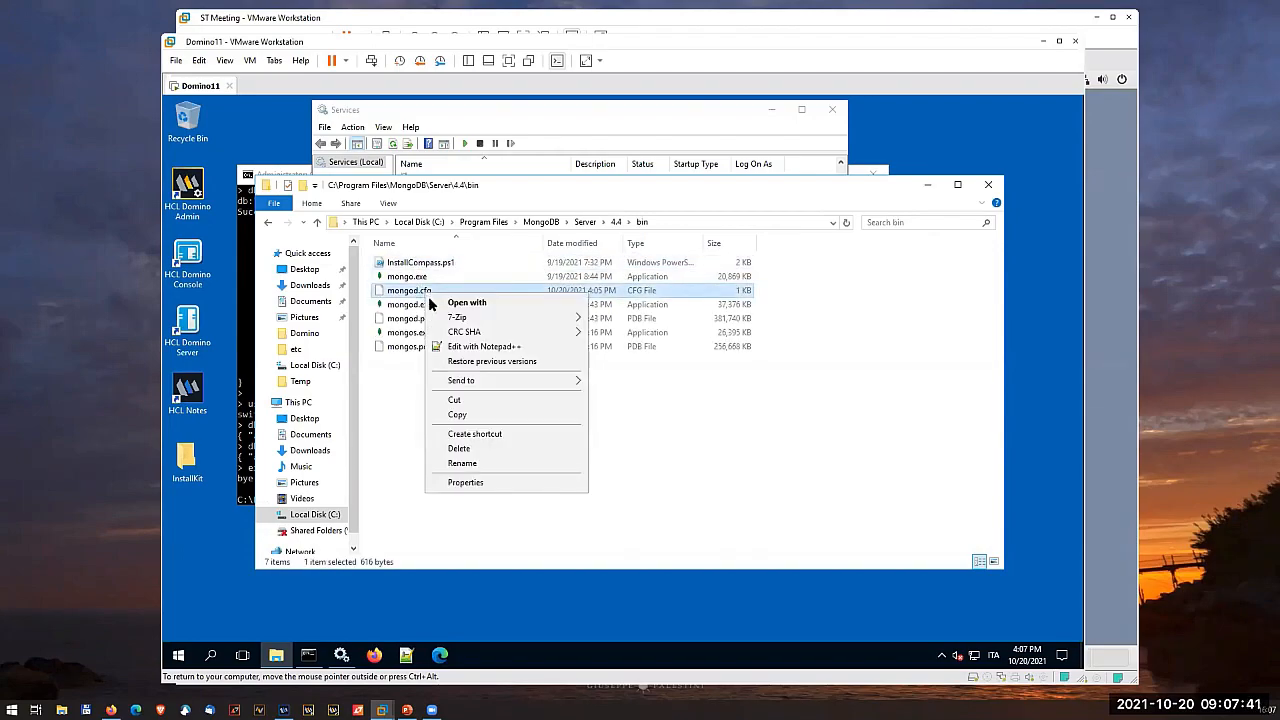
{"action": "left_click", "coordinate": [465, 342]}
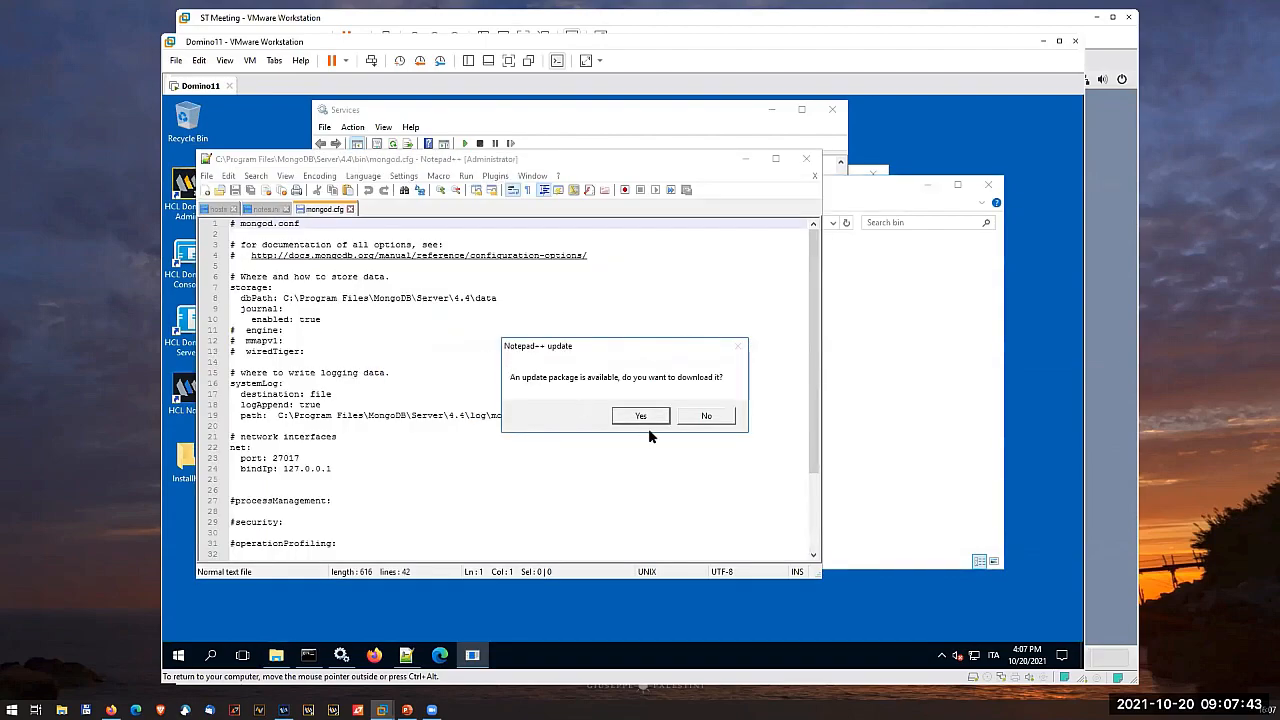
{"action": "left_click", "coordinate": [706, 415]}
{"action": "left_click", "coordinate": [653, 463]}
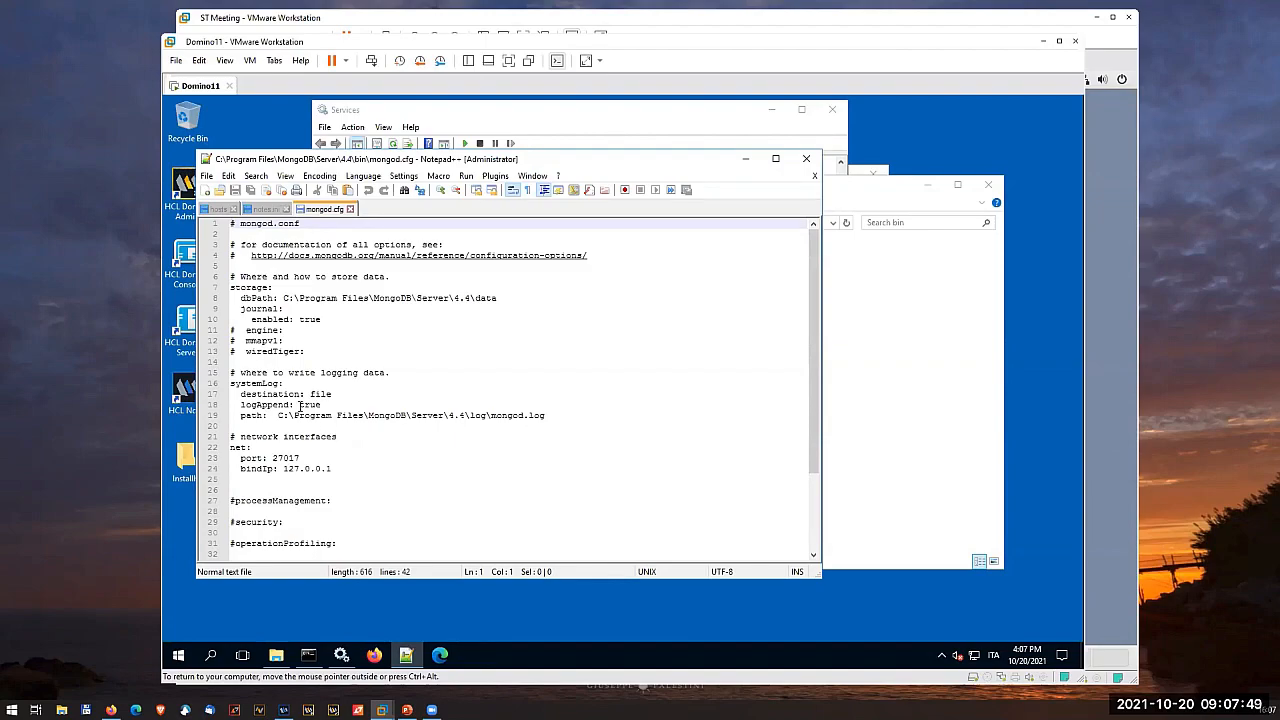
- Uncomment the replication section in mongod.cfg and add the indented entry "replSetName: rs0" beneath it
{"action": "scroll", "coordinate": [297, 407], "scroll_direction": "down", "scroll_amount": 3}
{"action": "left_click", "coordinate": [236, 468]}
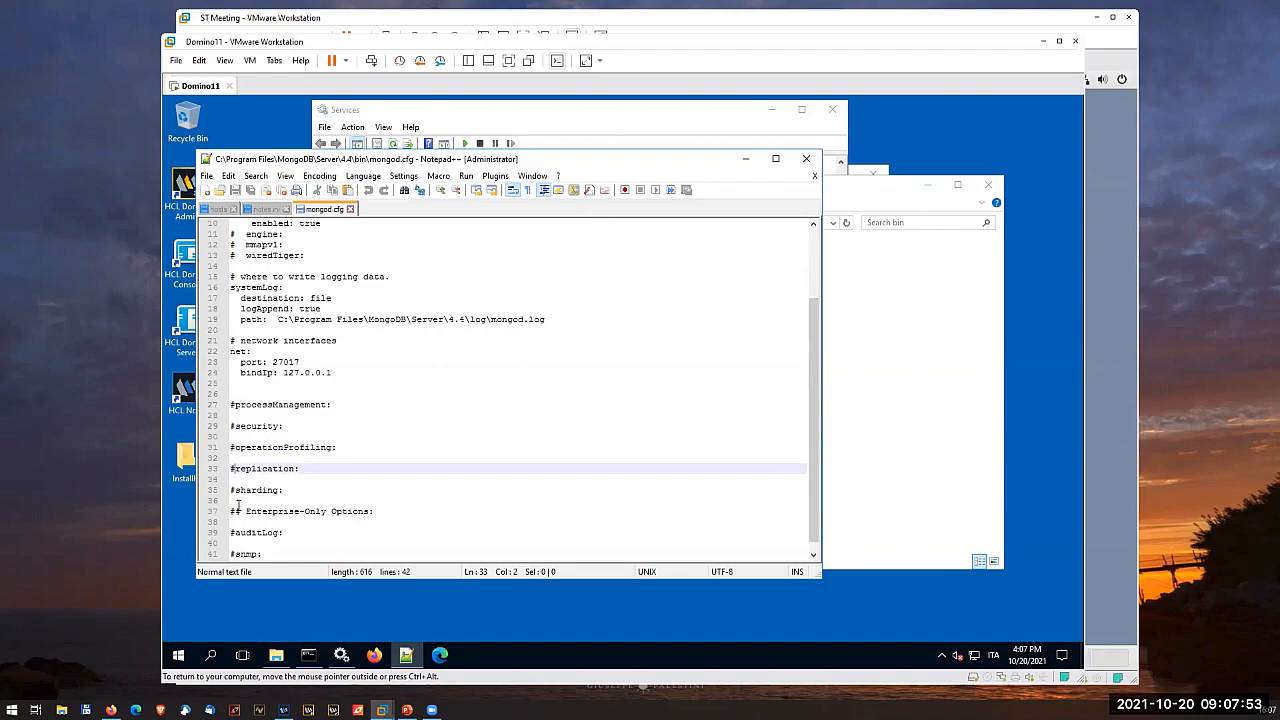
{"action": "key", "text": "BackSpace"}
{"action": "key", "text": "Down"}
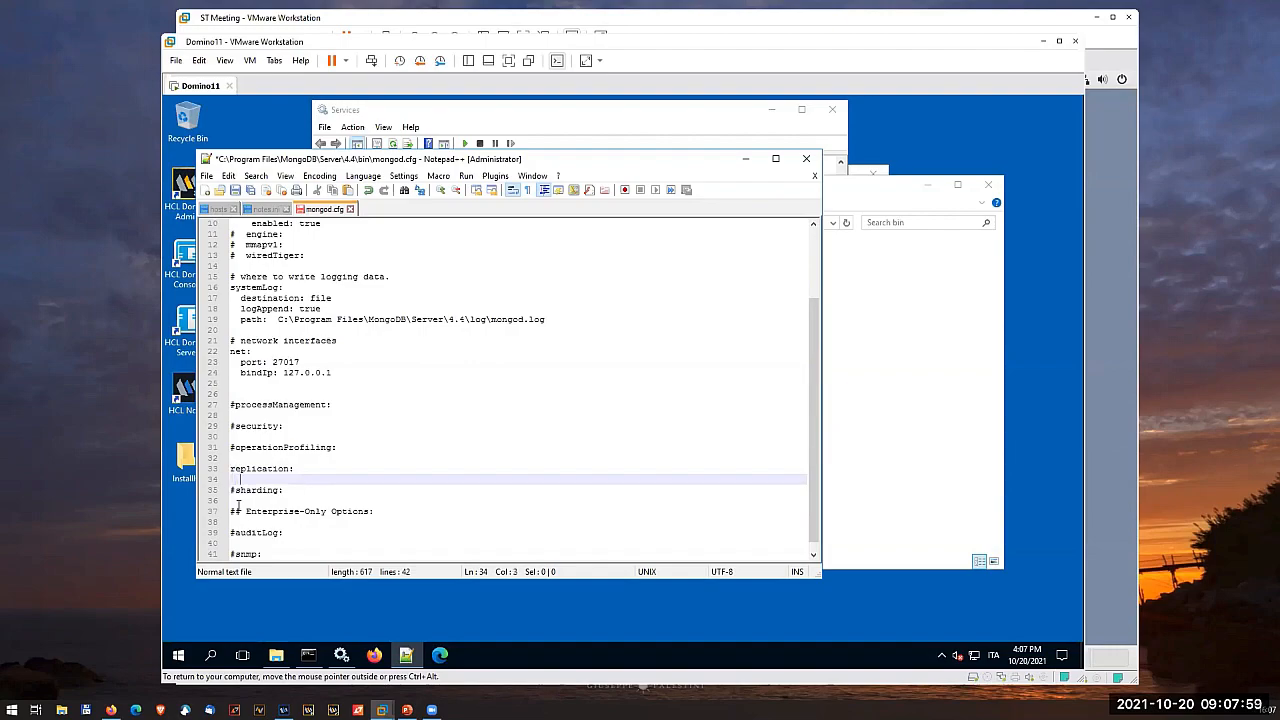
{"action": "type", "text": "replS"}
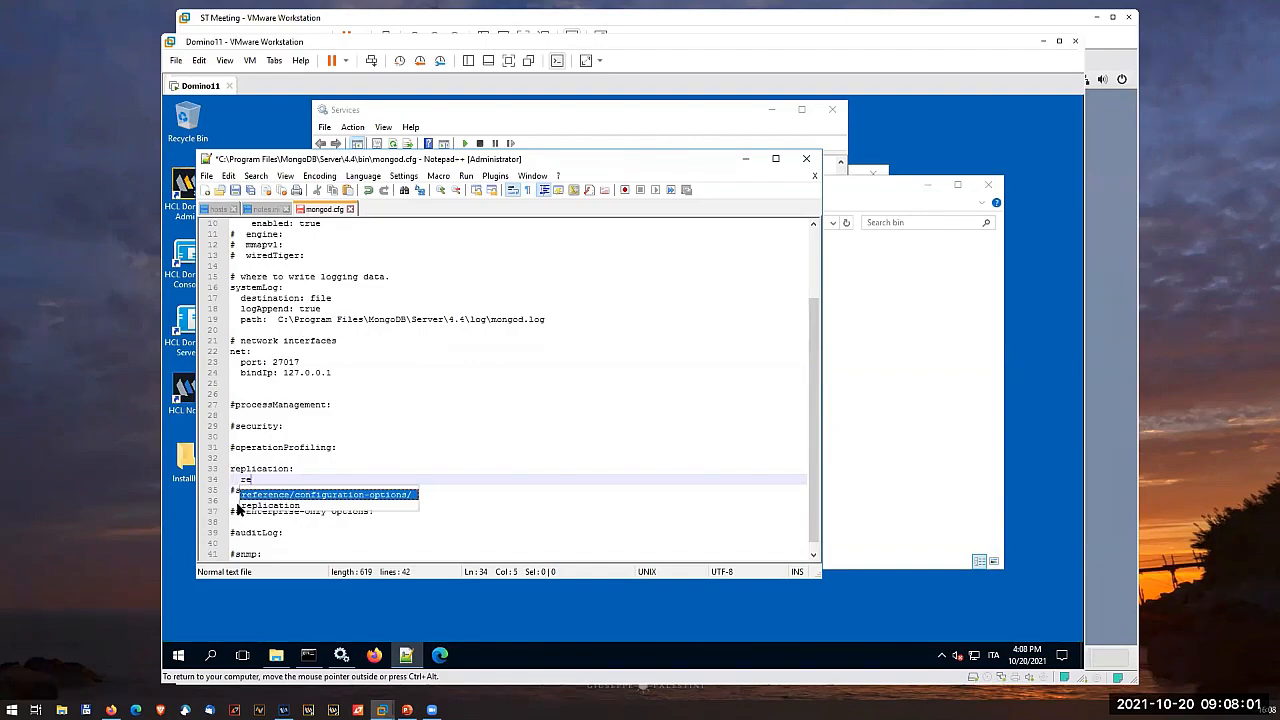
{"action": "key", "text": "Escape"}
{"action": "type", "text": "et"}
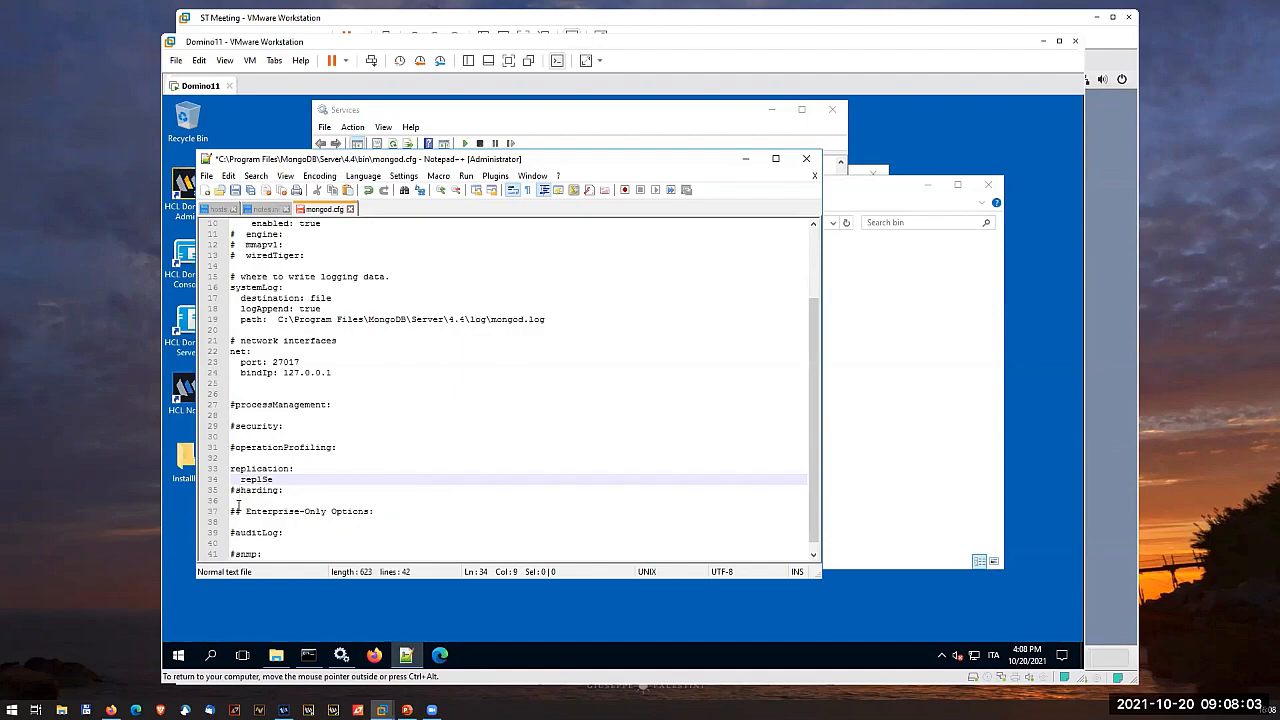
{"action": "type", "text": "Name: rs0"}
- Add the line "bindIpAll: true" beneath bindIp in the net section, aligned with it, and save mongod.cfg
{"action": "left_click", "coordinate": [344, 373]}
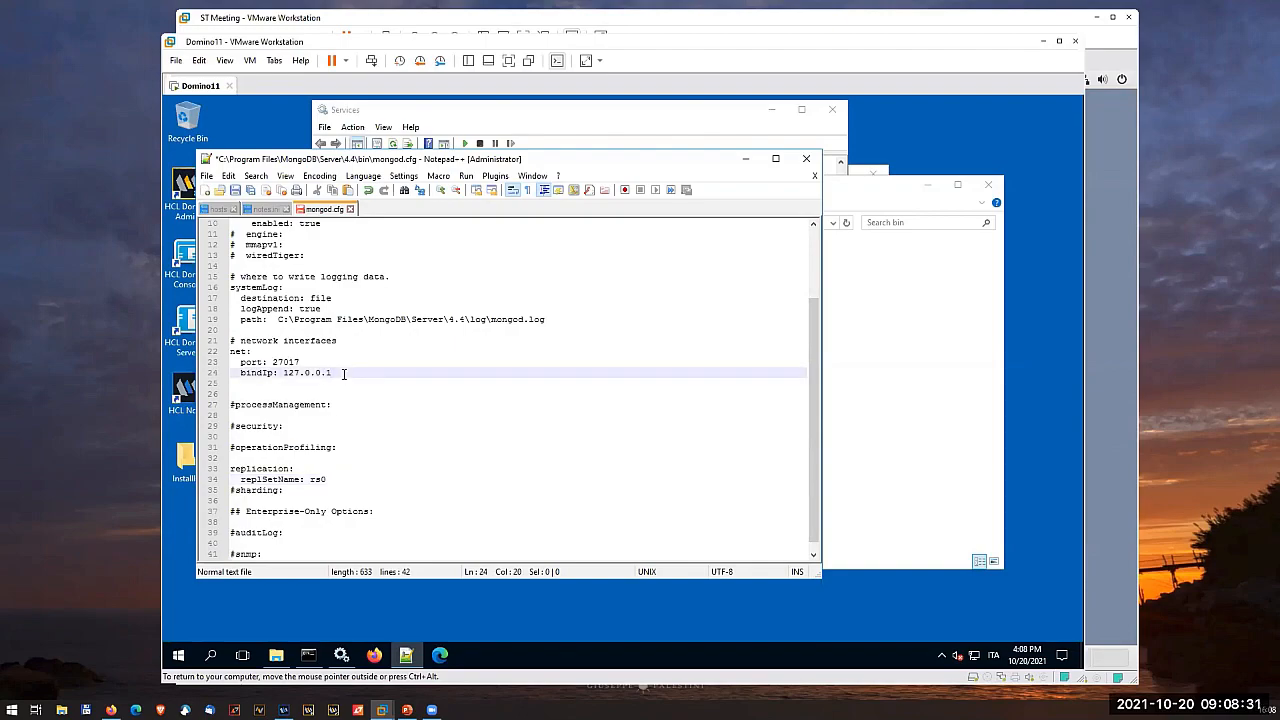
{"action": "key", "text": "Return"}
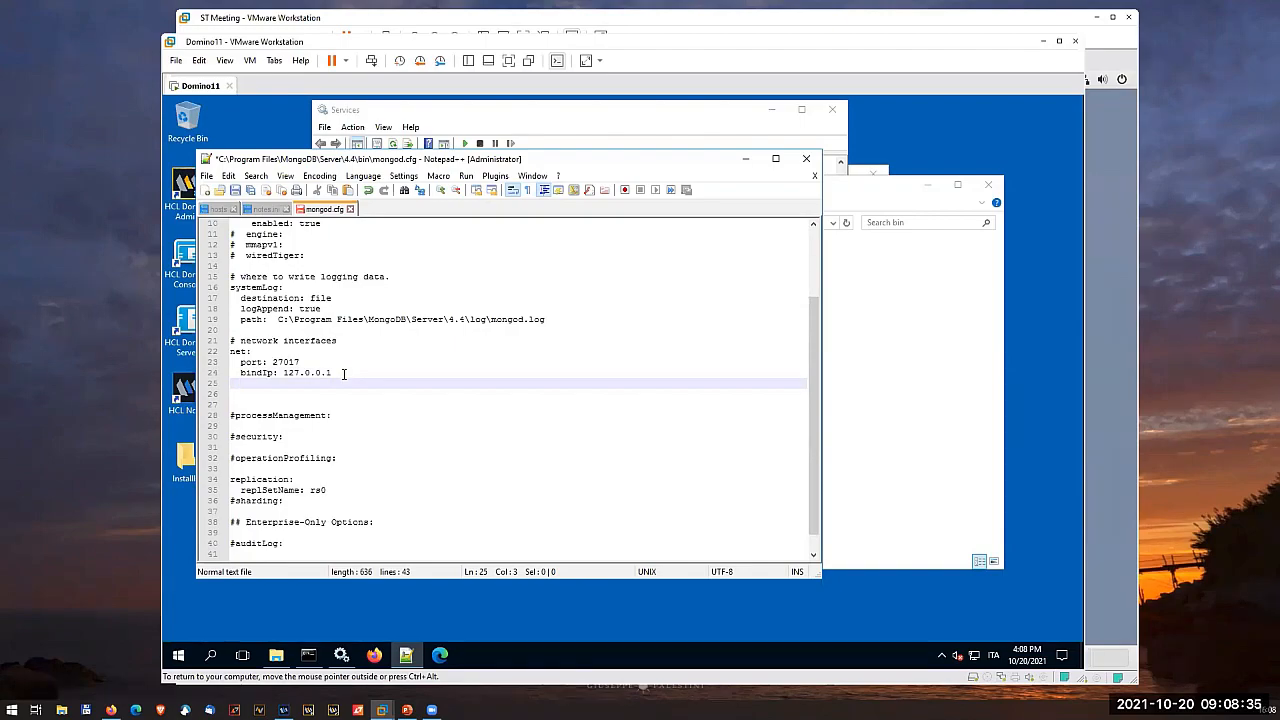
{"action": "type", "text": "bindI"}
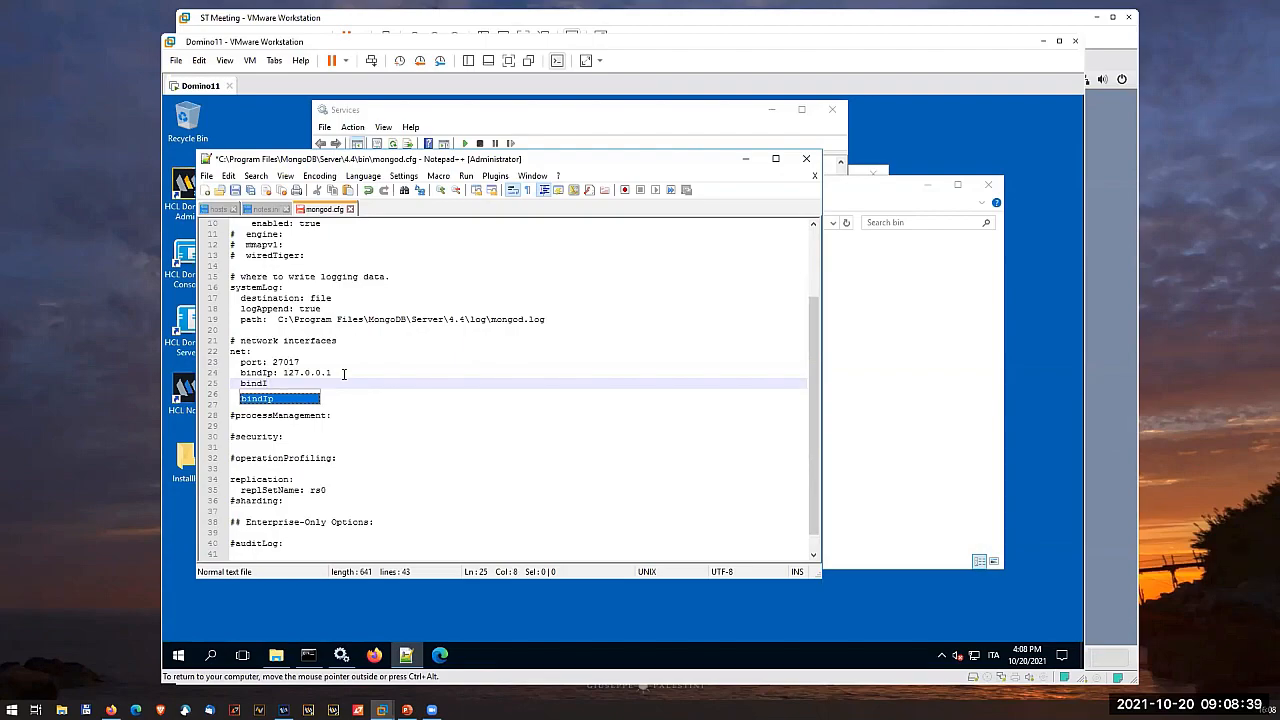
{"action": "type", "text": "pAll"}
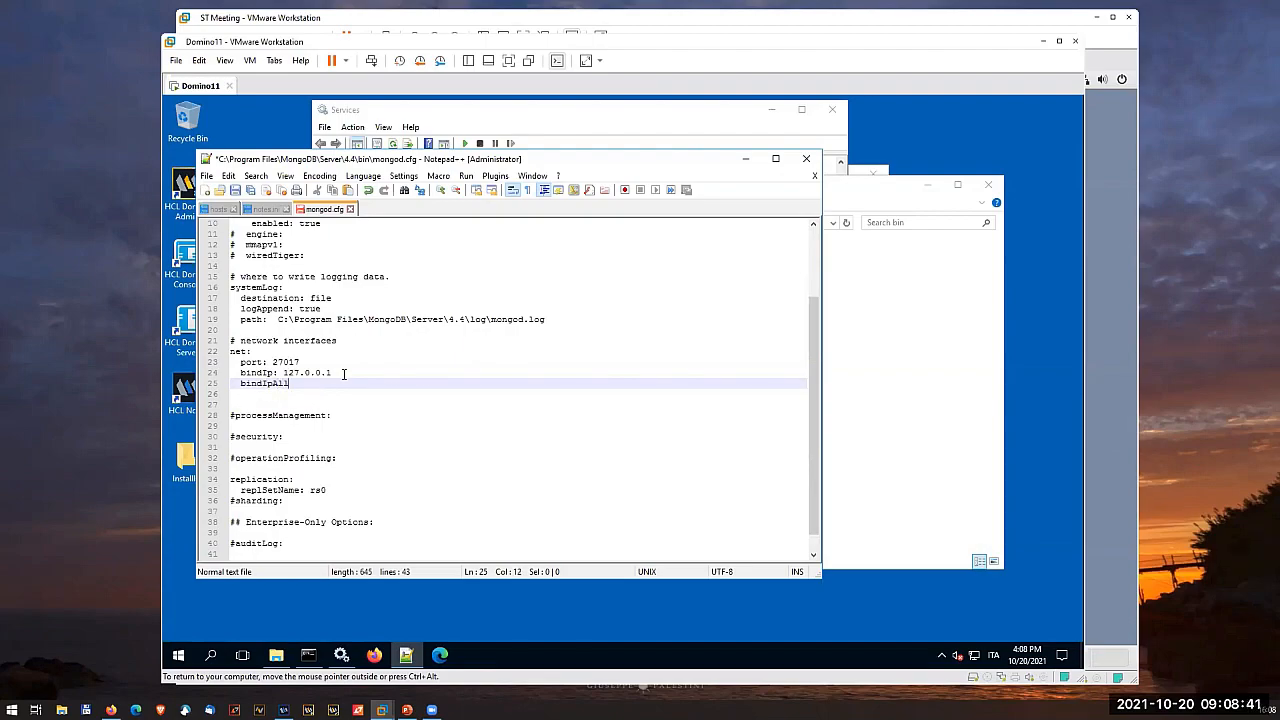
{"action": "type", "text": ": true"}
{"action": "left_click", "coordinate": [351, 374]}
{"action": "left_click_drag", "start_coordinate": [241, 384], "coordinate": [229, 384]}
{"action": "left_click", "coordinate": [309, 384]}
{"action": "left_click", "coordinate": [235, 190]}
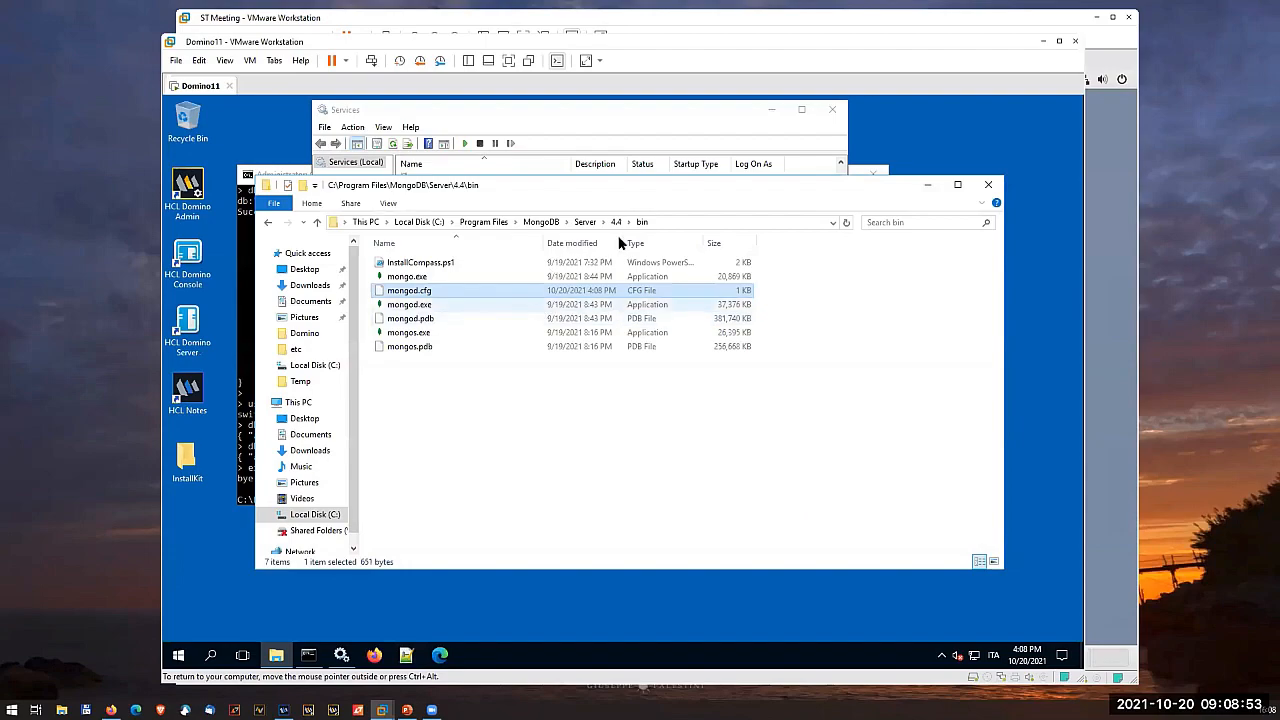
- Close the bin folder, start the MongoDB Server service again, and close Services
{"action": "left_click", "coordinate": [988, 185]}
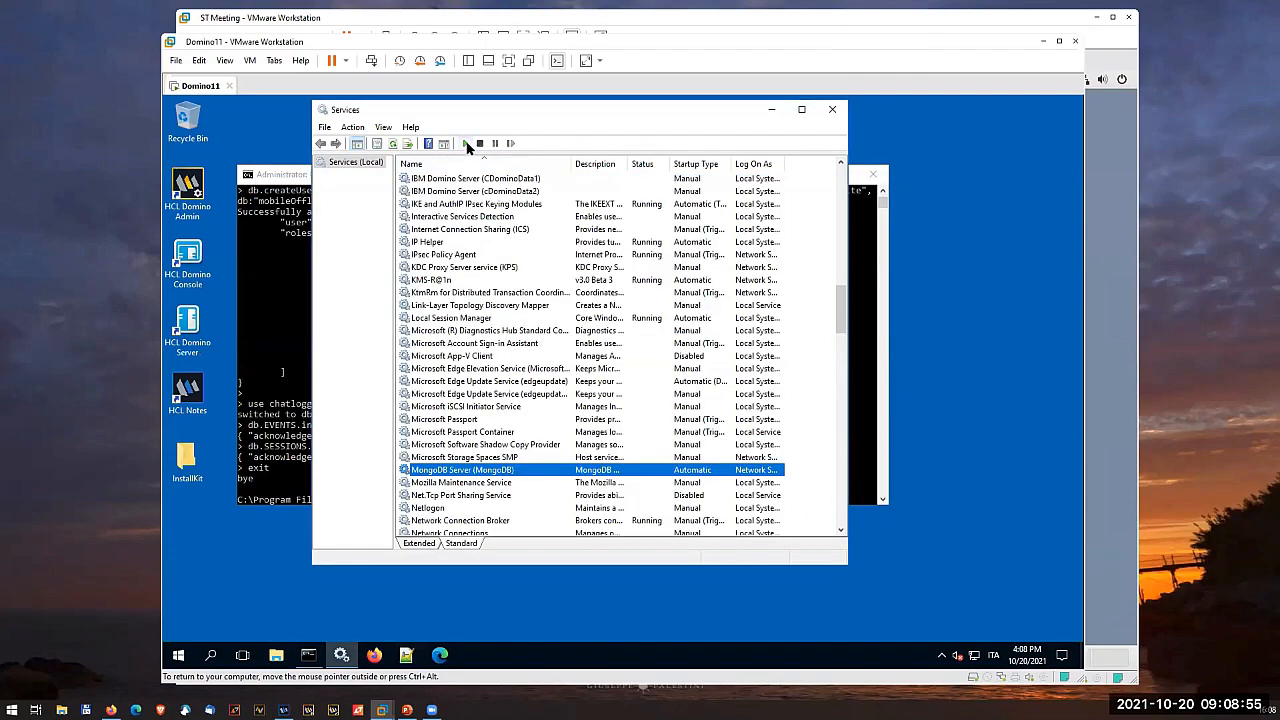
{"action": "left_click", "coordinate": [464, 143]}
{"action": "left_click", "coordinate": [832, 109]}
- Start the mongo shell from the Command Prompt and initialize the replica set with rs.initiate()
{"action": "left_click", "coordinate": [485, 478]}
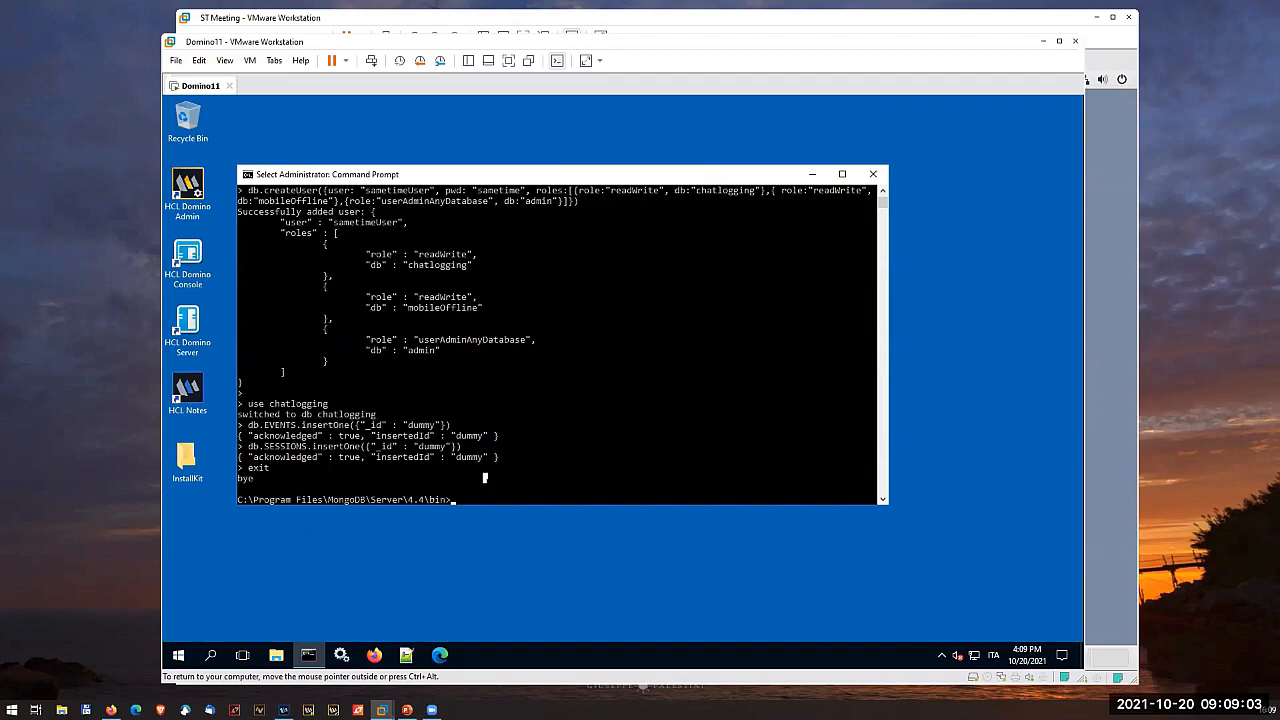
{"action": "type", "text": "mongo"}
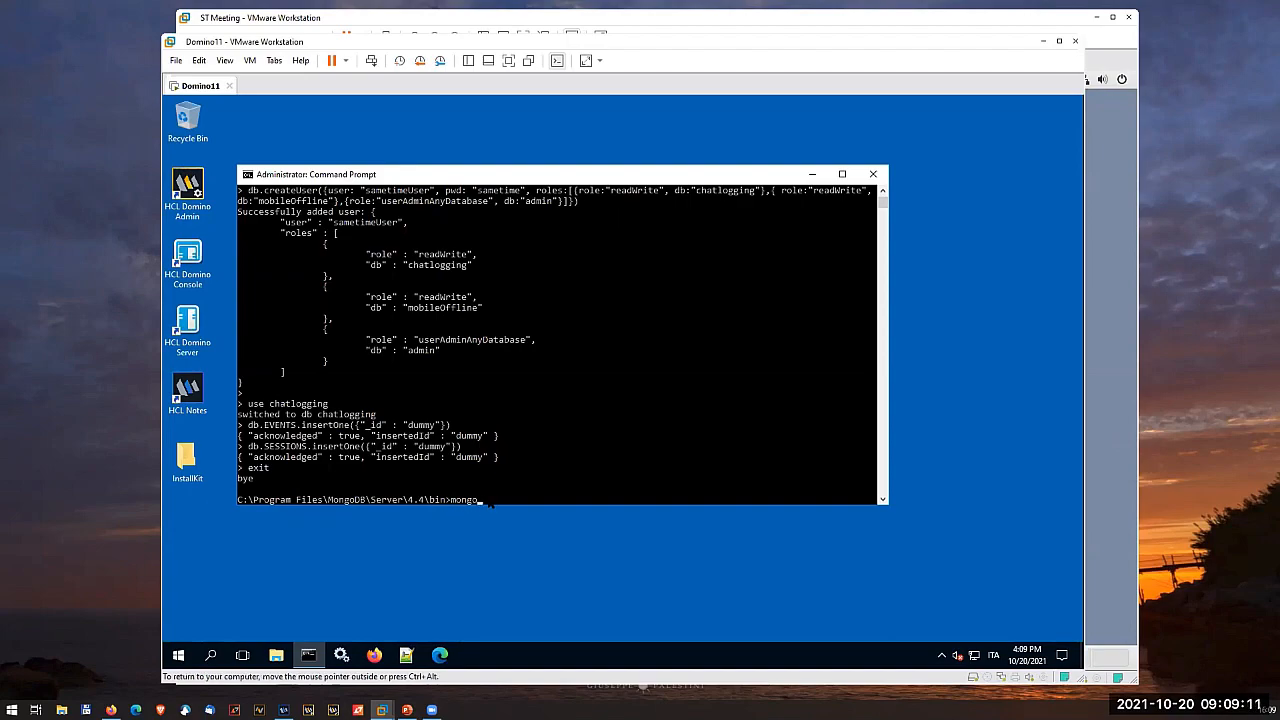
{"action": "key", "text": "Return"}
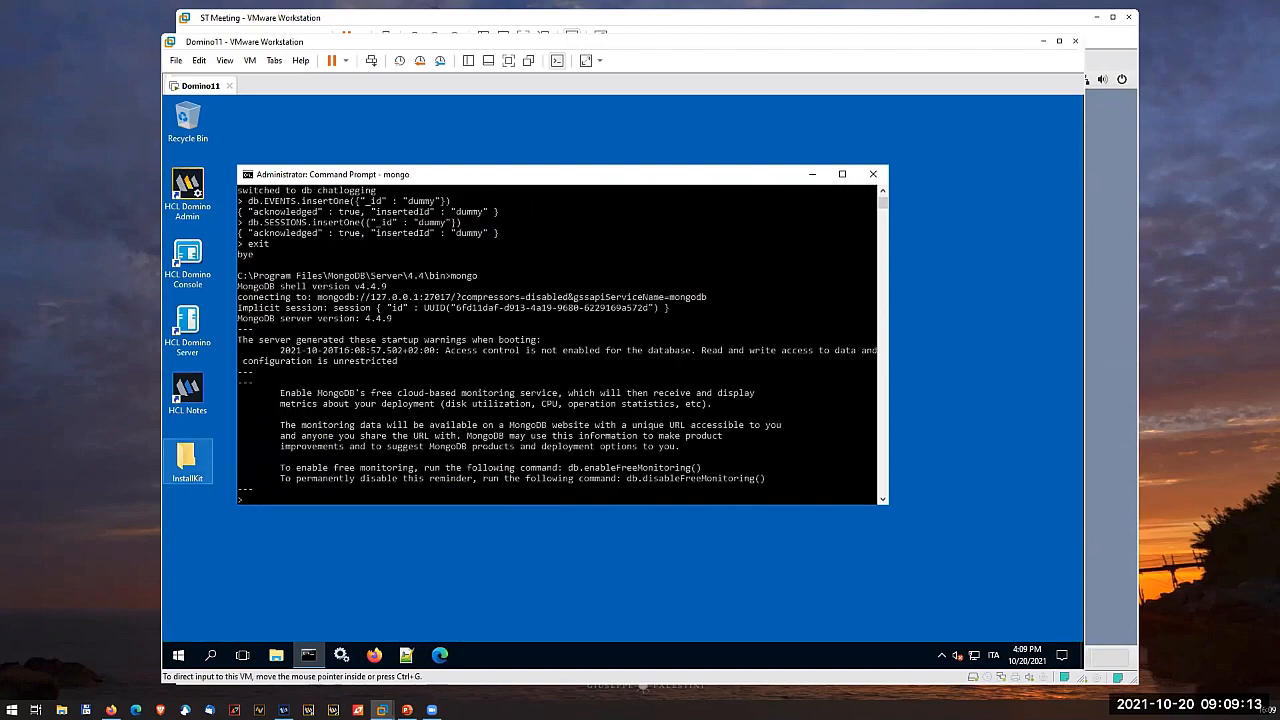
{"action": "left_click", "coordinate": [111, 710]}
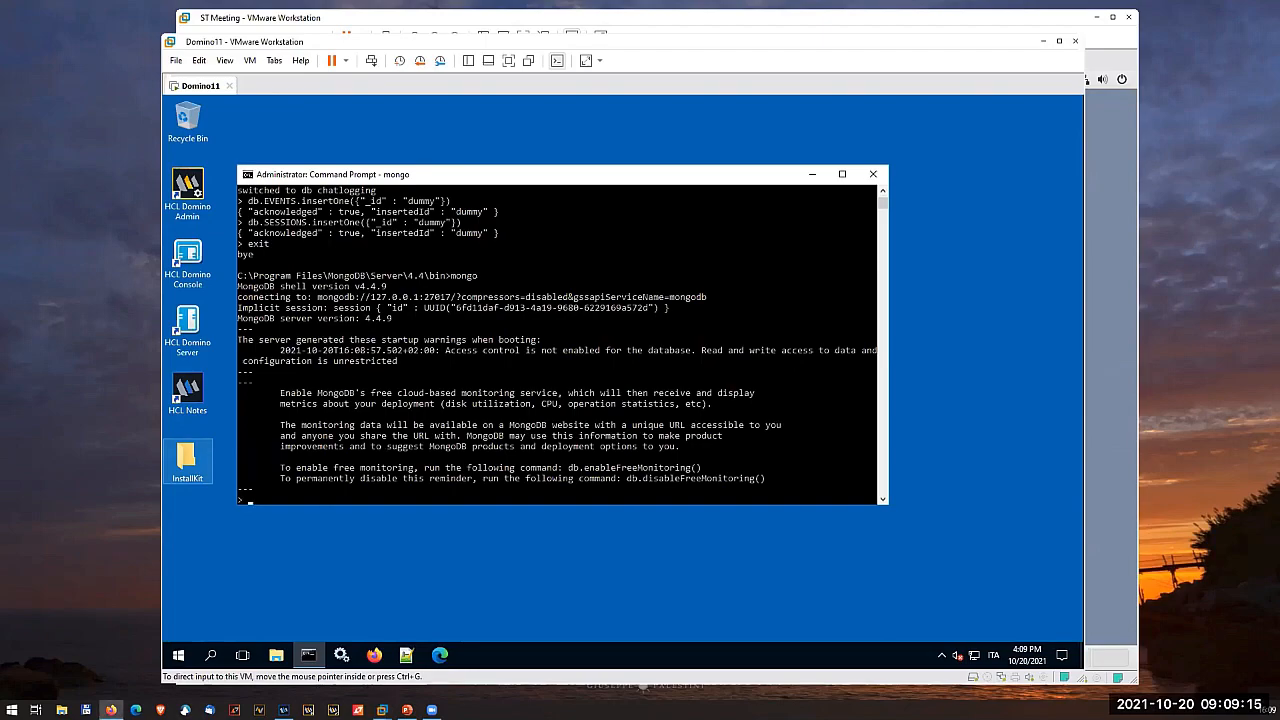
{"action": "left_click", "coordinate": [275, 506]}
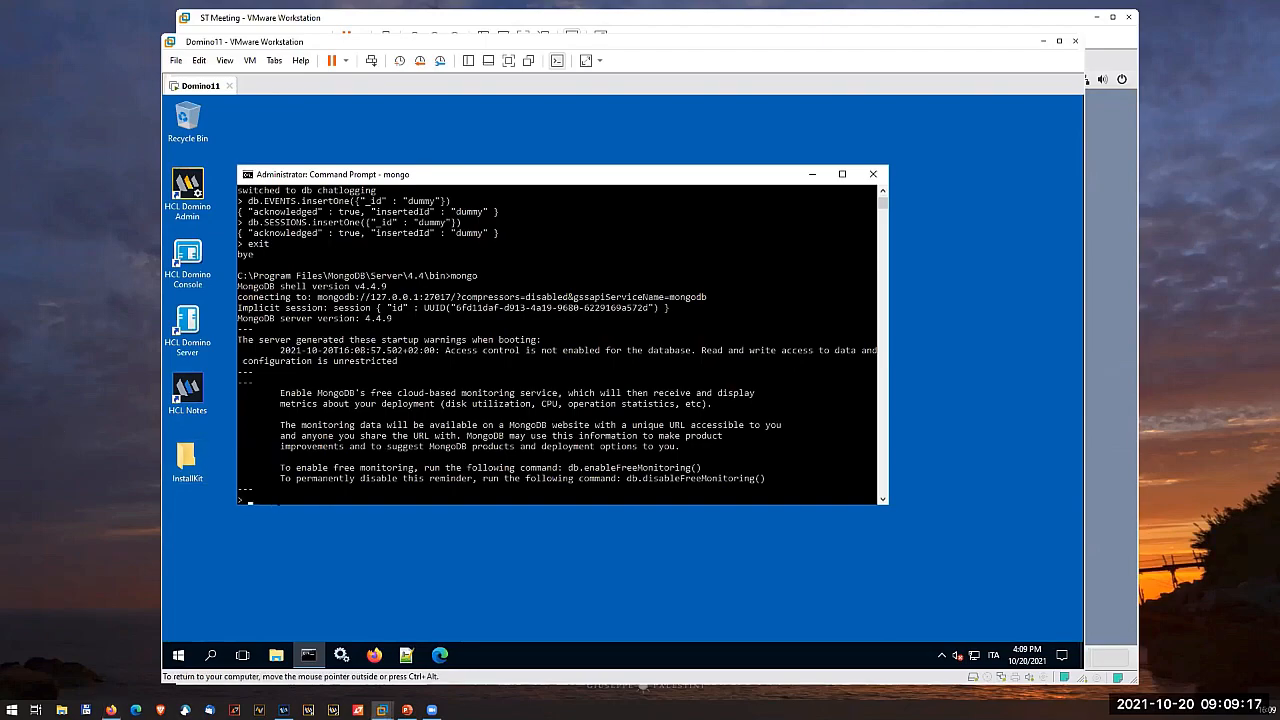
{"action": "type", "text": "rs.initiate()"}
{"action": "key", "text": "Return"}
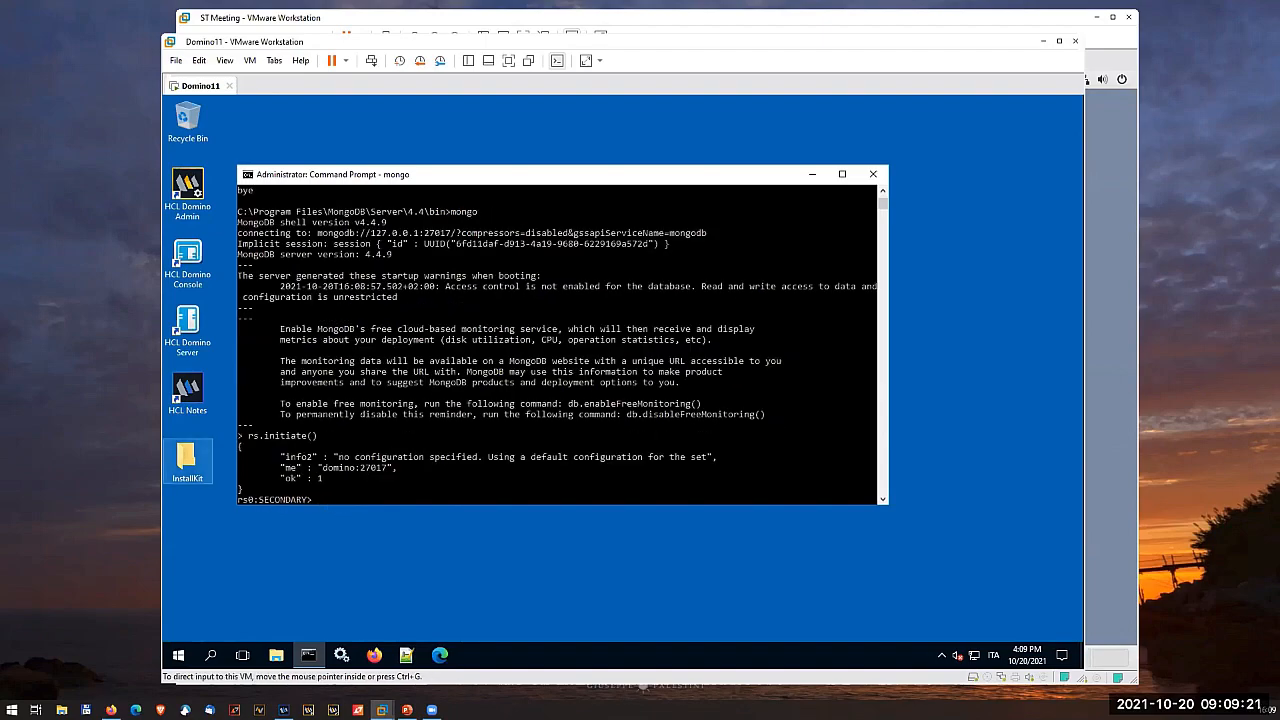
{"action": "left_click", "coordinate": [447, 488]}
{"action": "key", "text": "Escape"}
{"action": "key", "text": "Return"}
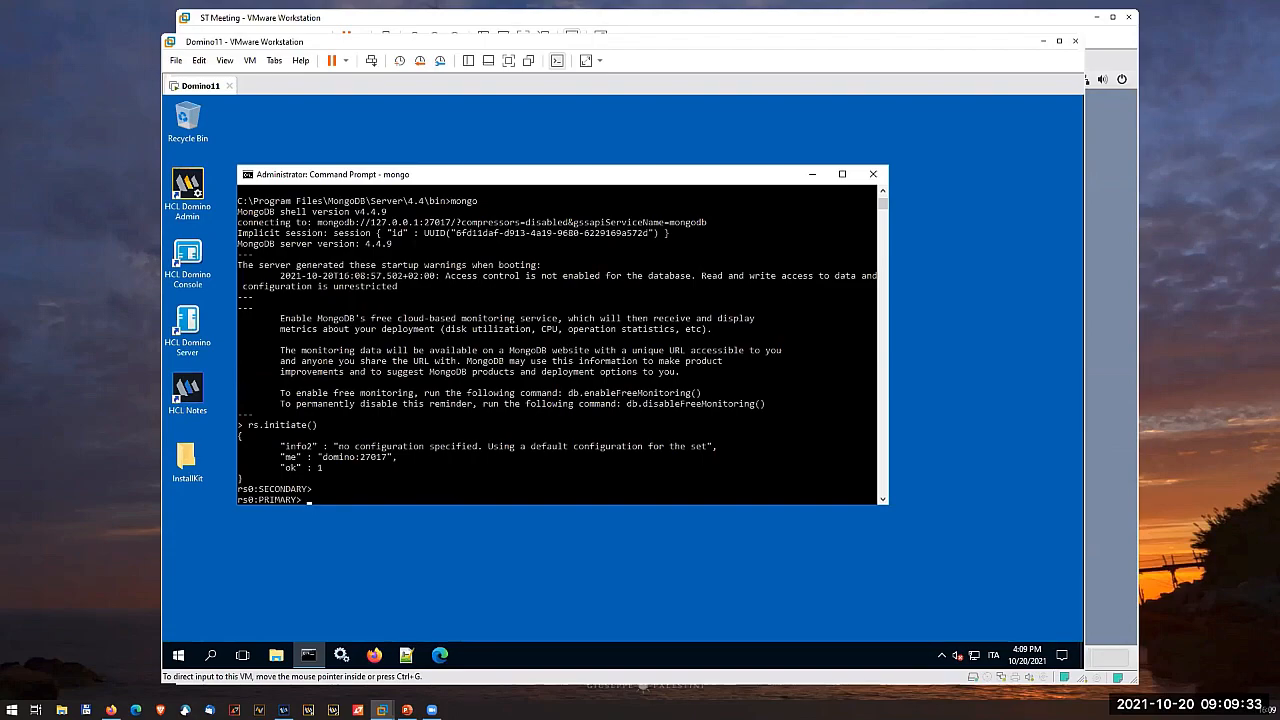
- Exit the mongo shell and close the Command Prompt
{"action": "key", "text": "alt+Tab"}
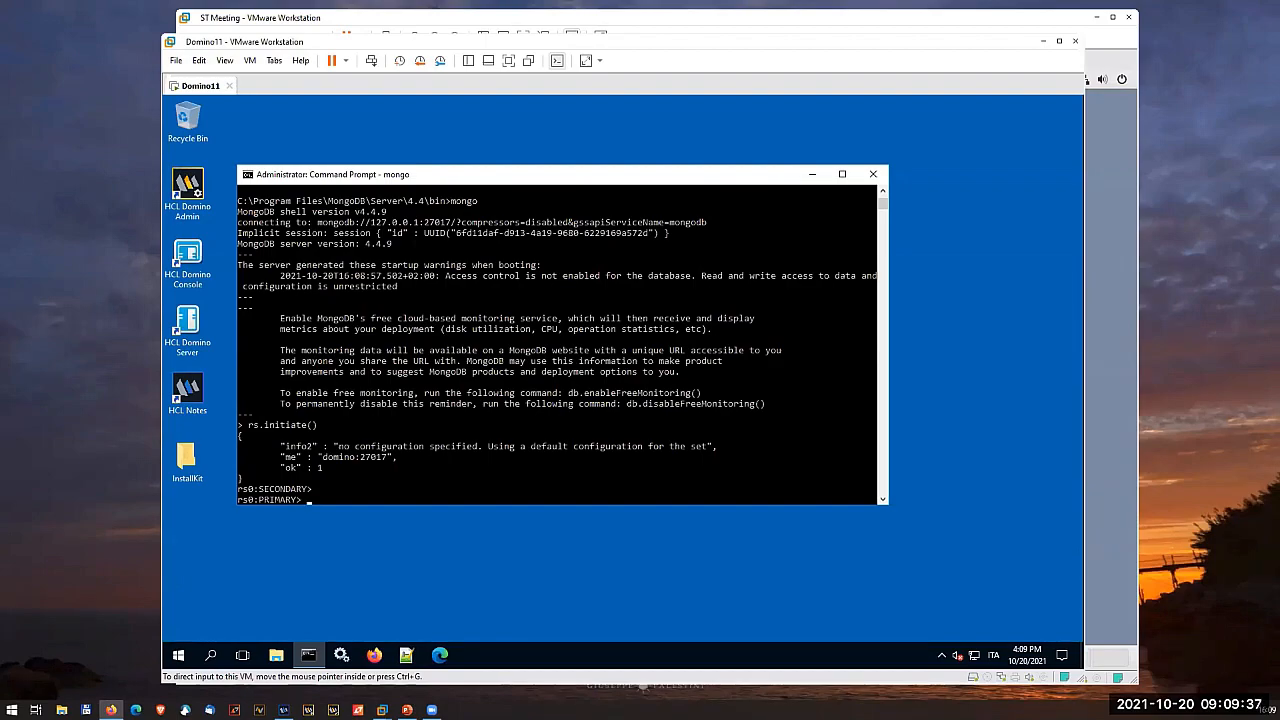
{"action": "left_click", "coordinate": [428, 575]}
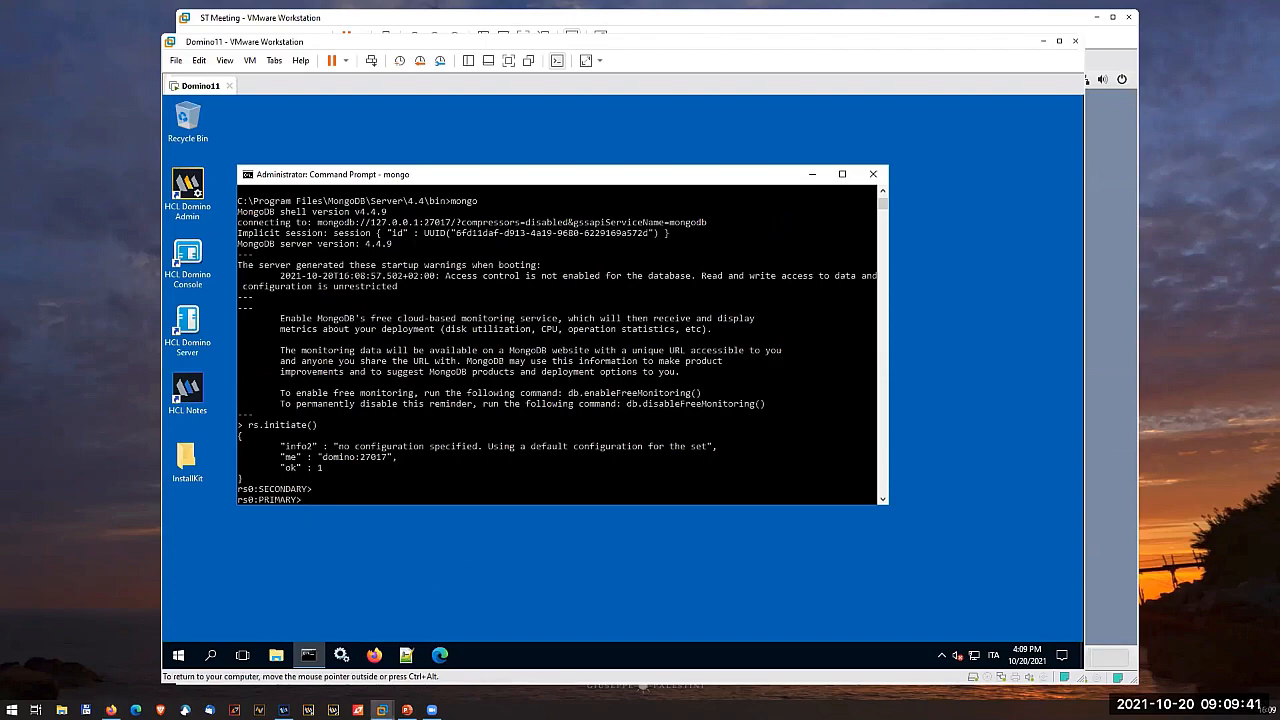
{"action": "type", "text": "exit"}
{"action": "key", "text": "Return"}
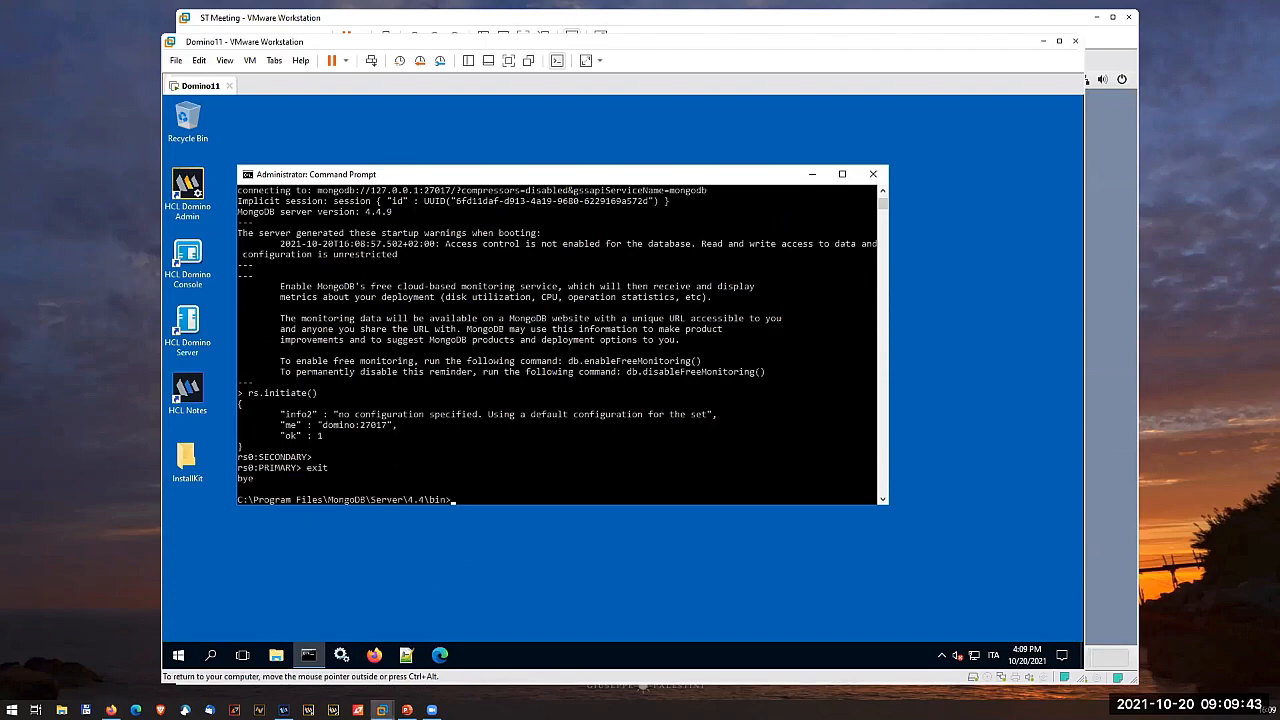
{"action": "left_click", "coordinate": [873, 175]}
- Open the Server folder of the Sametime_11.6_CommunityServer_Win64 package inside the desktop's InstallKit folder
{"action": "double_click", "coordinate": [199, 468]}
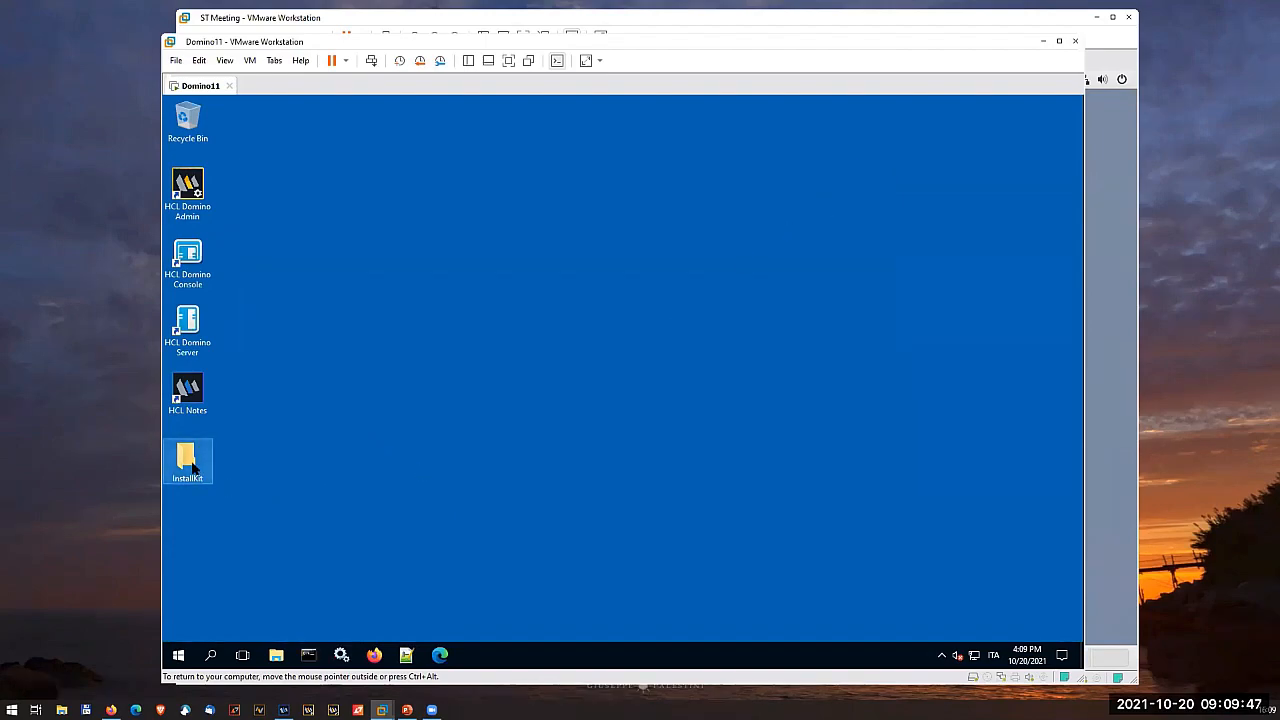
{"action": "double_click", "coordinate": [453, 262]}
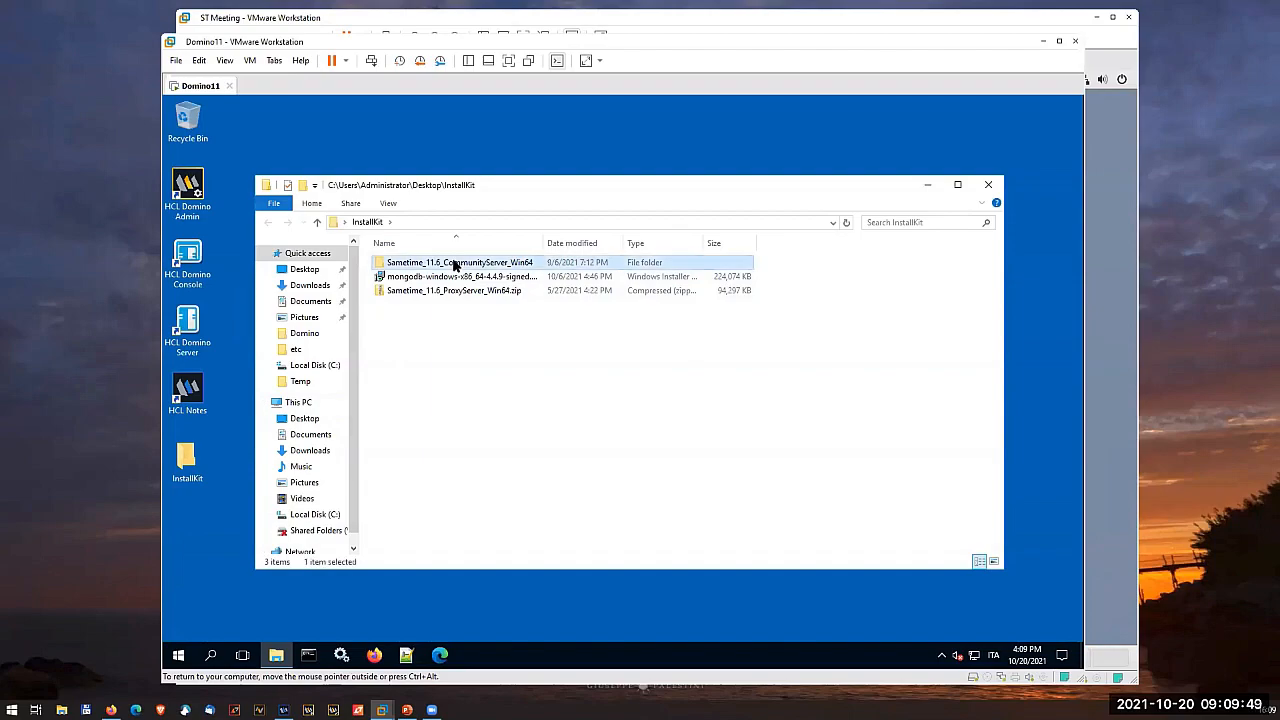
{"action": "double_click", "coordinate": [447, 262]}
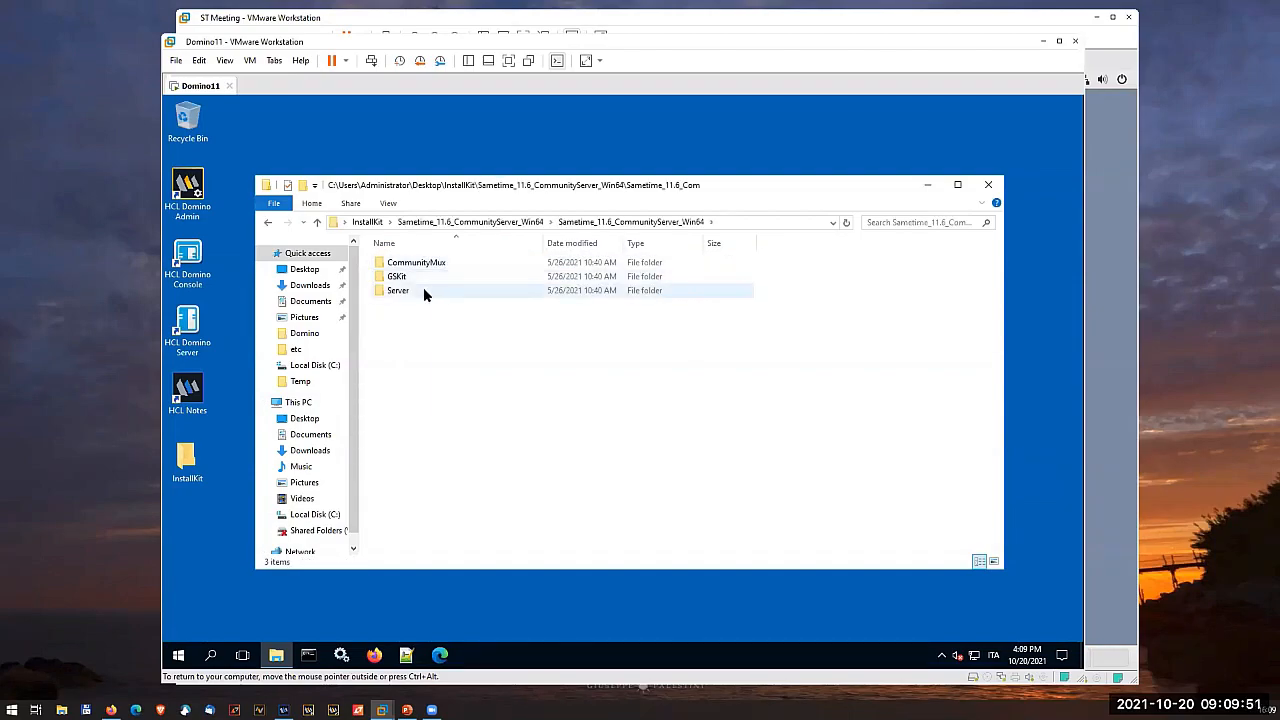
{"action": "double_click", "coordinate": [423, 288]}
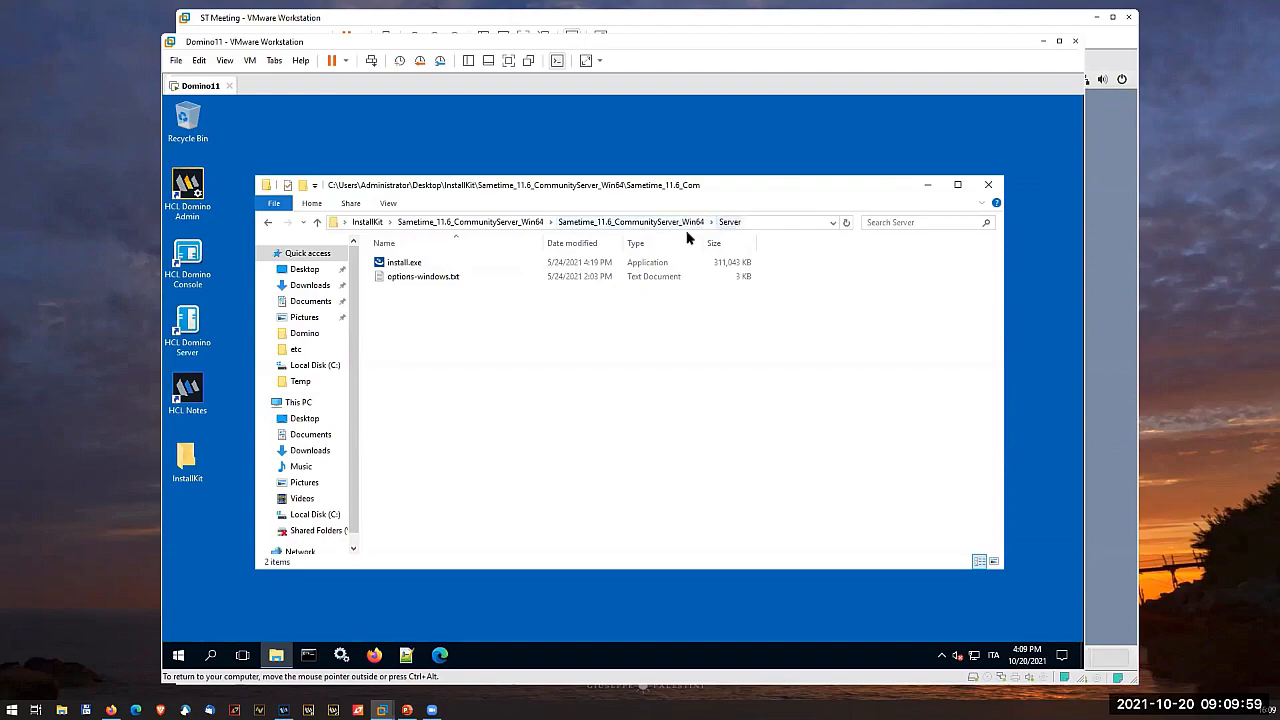
- Launch install.exe for HCL Sametime Premium, accept the license agreement and continue to the directory selection
{"action": "double_click", "coordinate": [404, 263]}
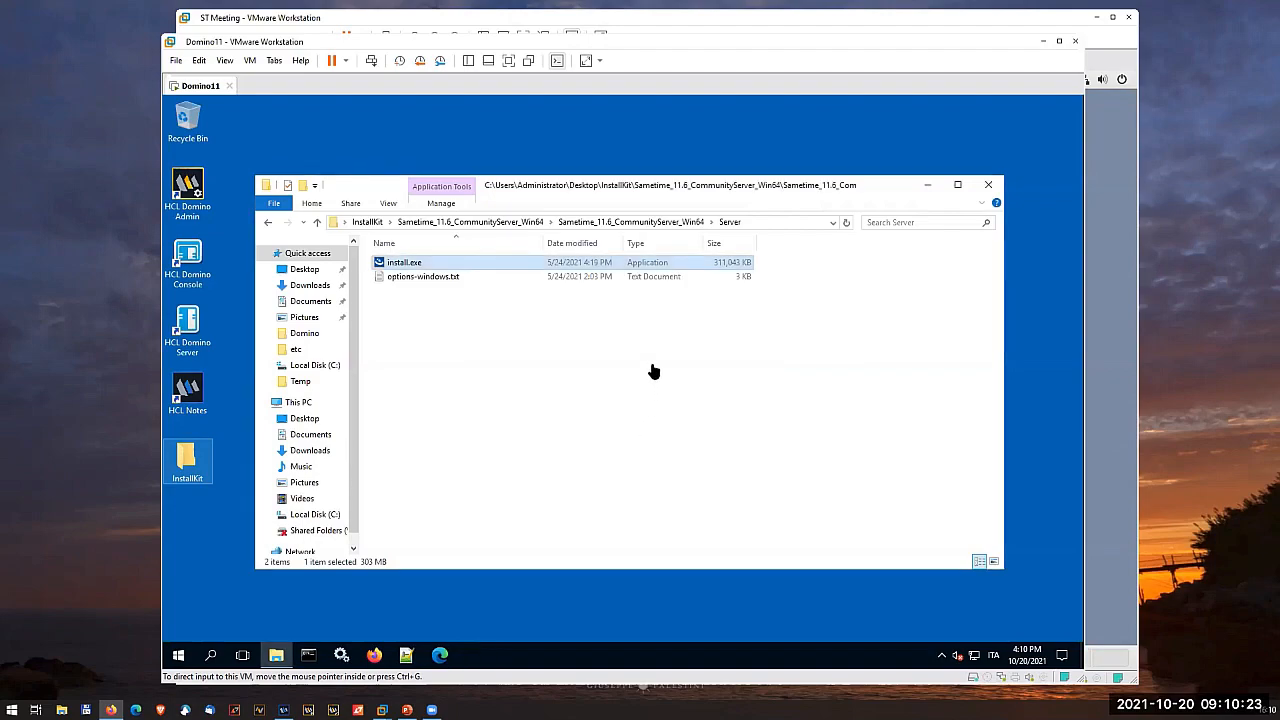
{"action": "left_click", "coordinate": [667, 545]}
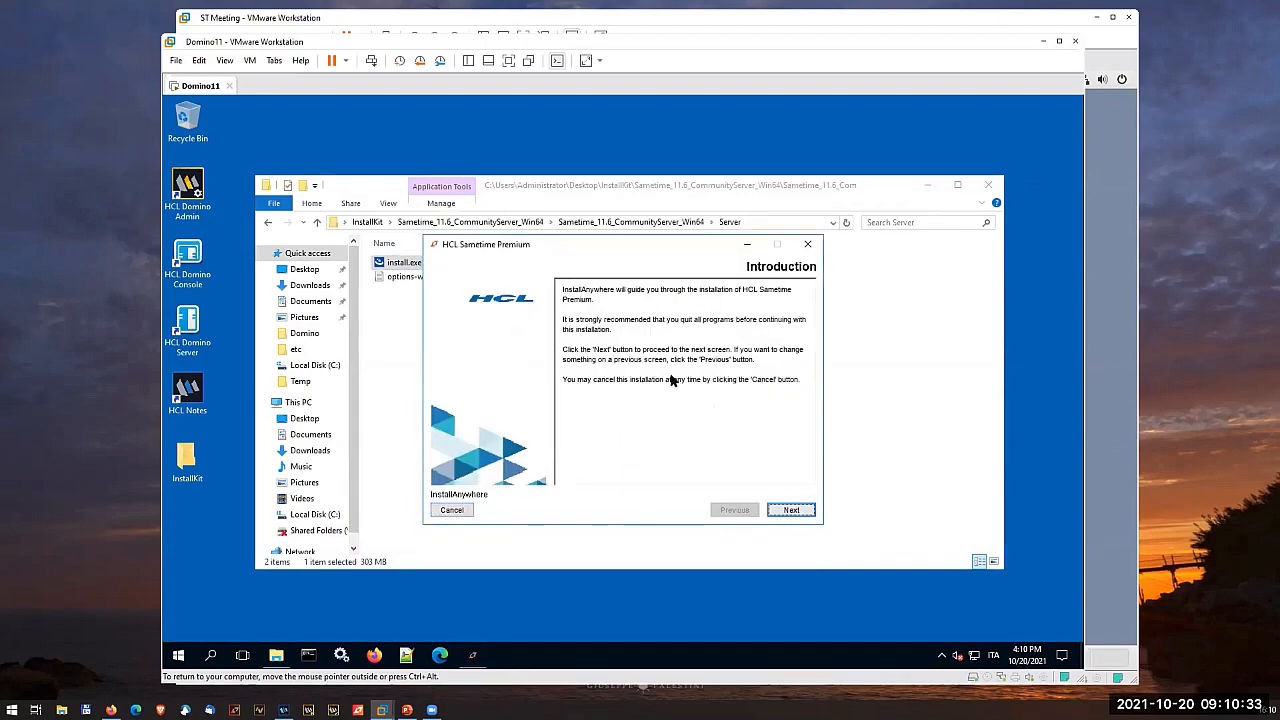
{"action": "left_click", "coordinate": [803, 513]}
{"action": "left_click", "coordinate": [619, 476]}
{"action": "left_click", "coordinate": [786, 510]}
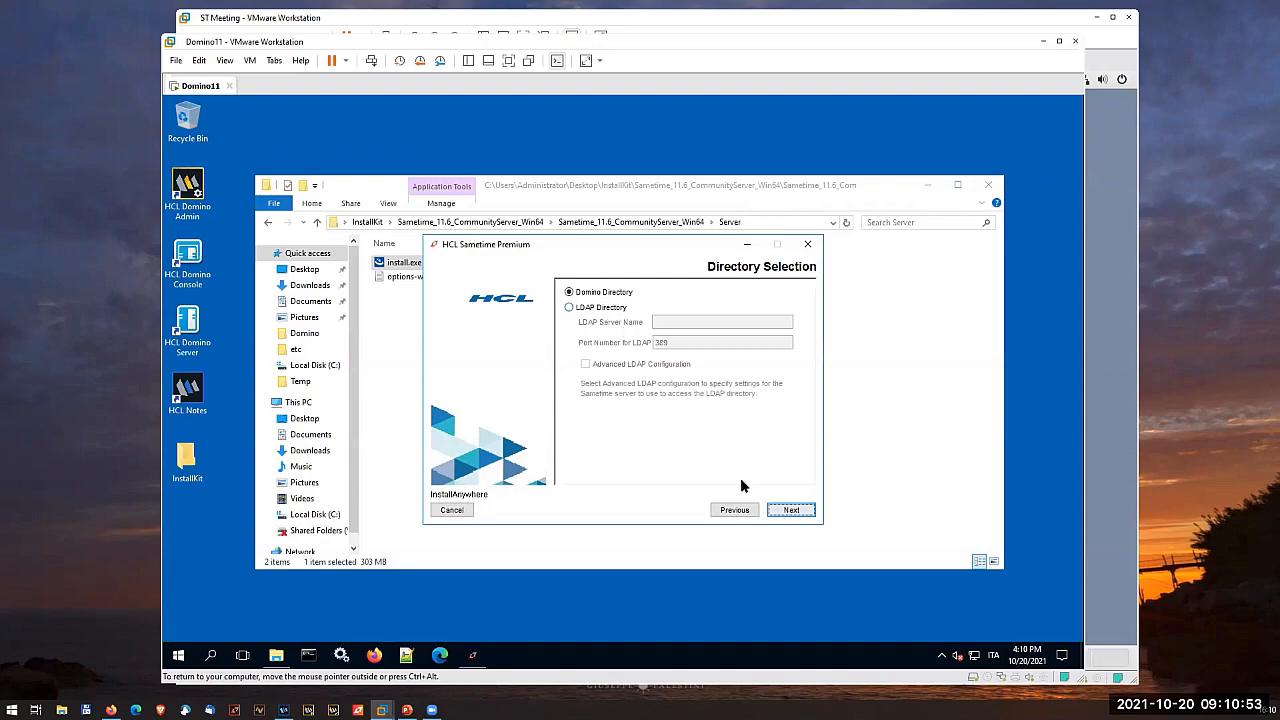
- Install Sametime with Domino Directory, MongoDB at 127.0.0.1 port 27017 without authentication and Standard licensing, and close the finished installer
{"action": "left_click", "coordinate": [791, 511]}
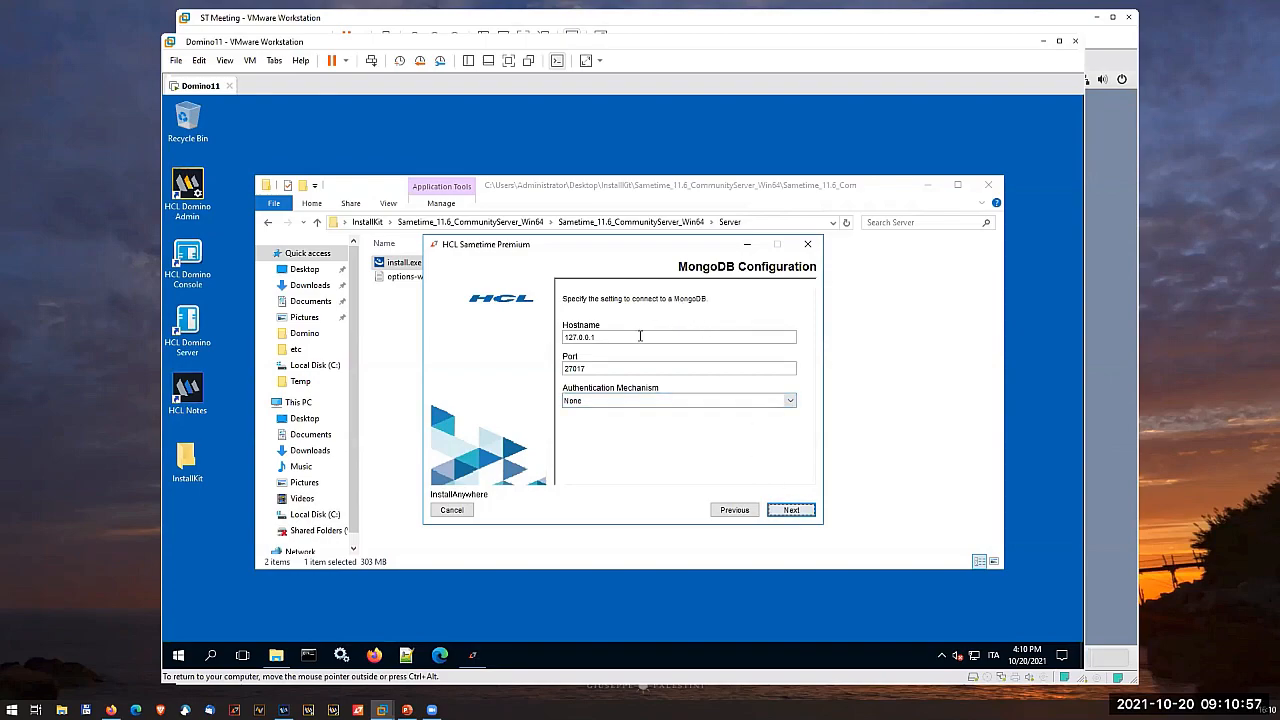
{"action": "left_click", "coordinate": [795, 509]}
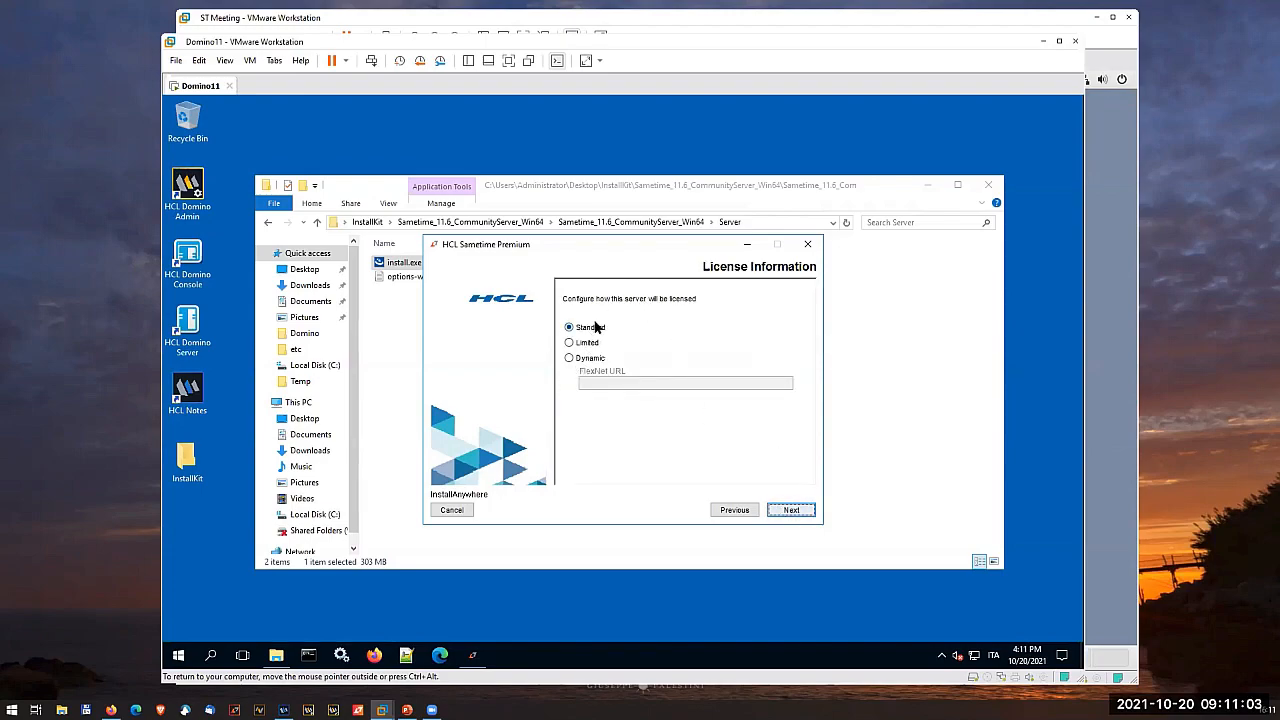
{"action": "left_click", "coordinate": [789, 511]}
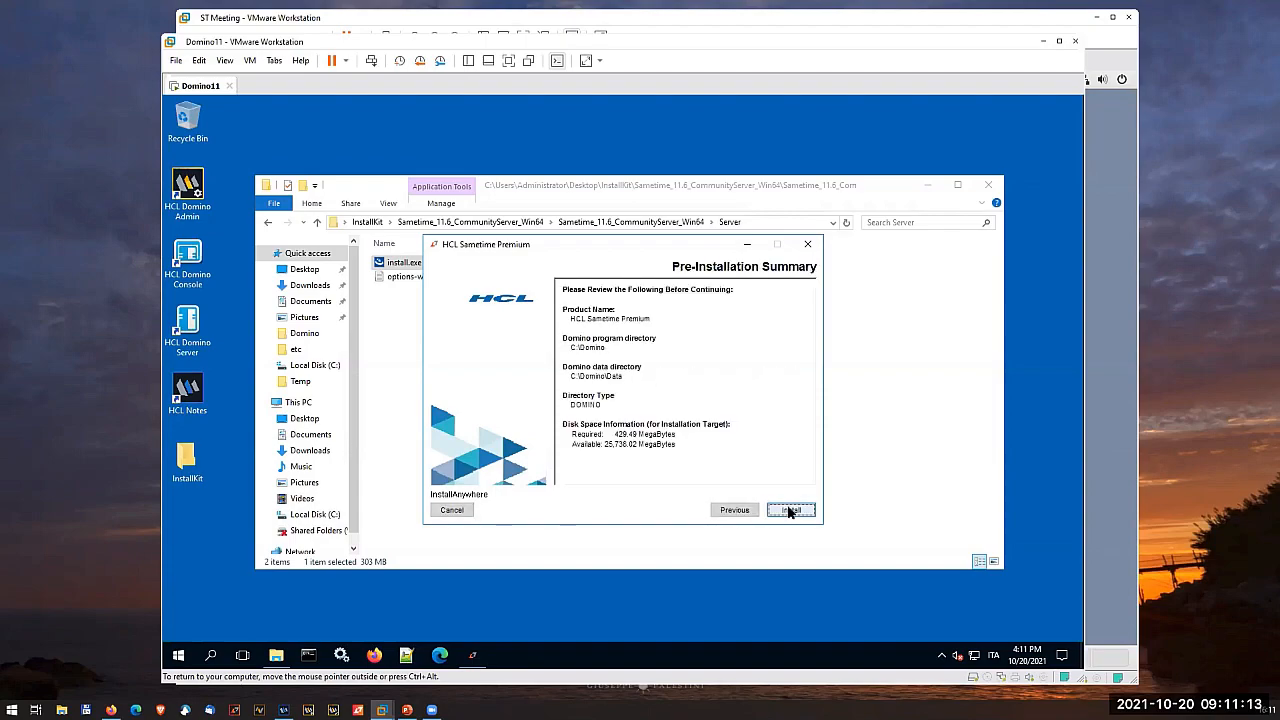
{"action": "left_click", "coordinate": [789, 511]}
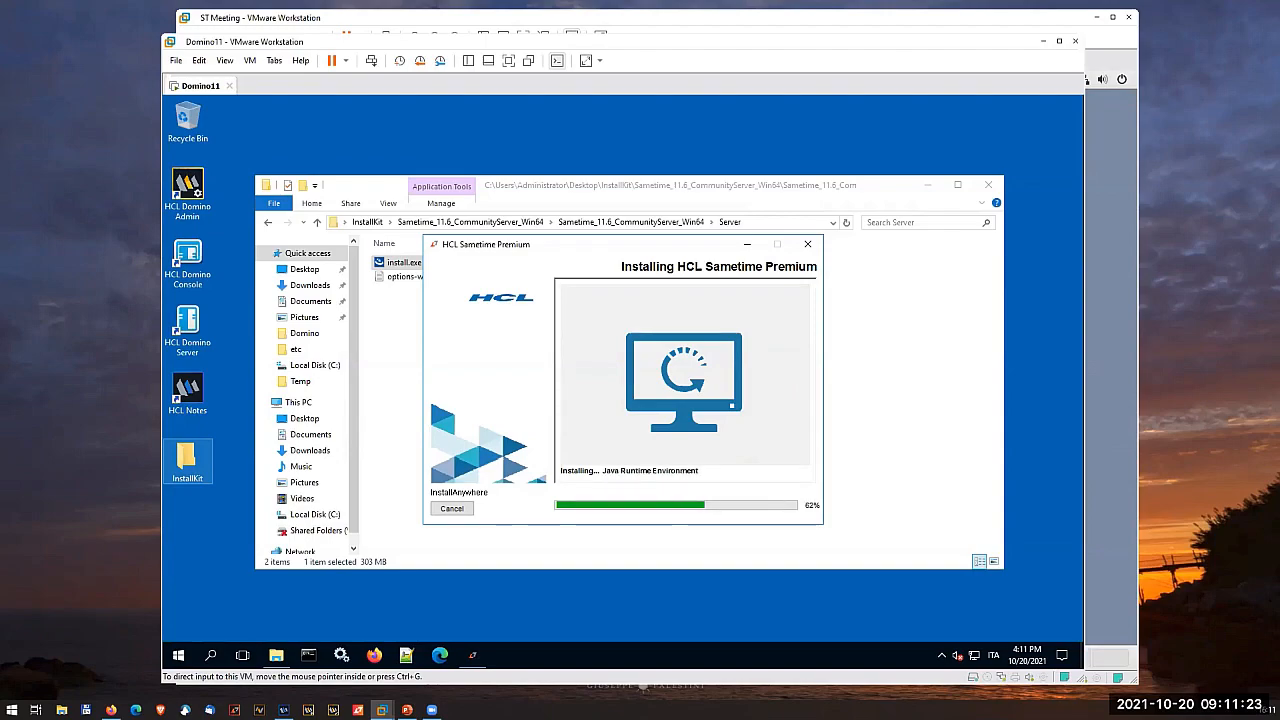
{"action": "key", "text": "alt+Tab"}
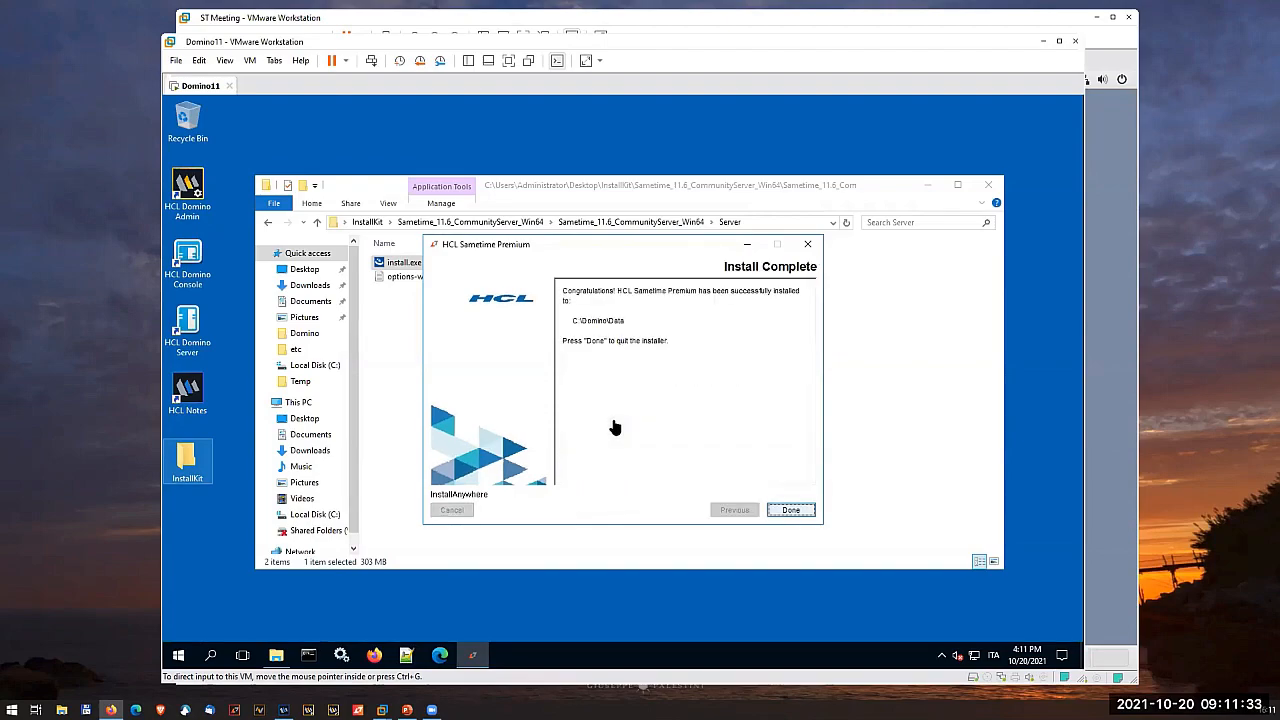
{"action": "left_click", "coordinate": [787, 513]}
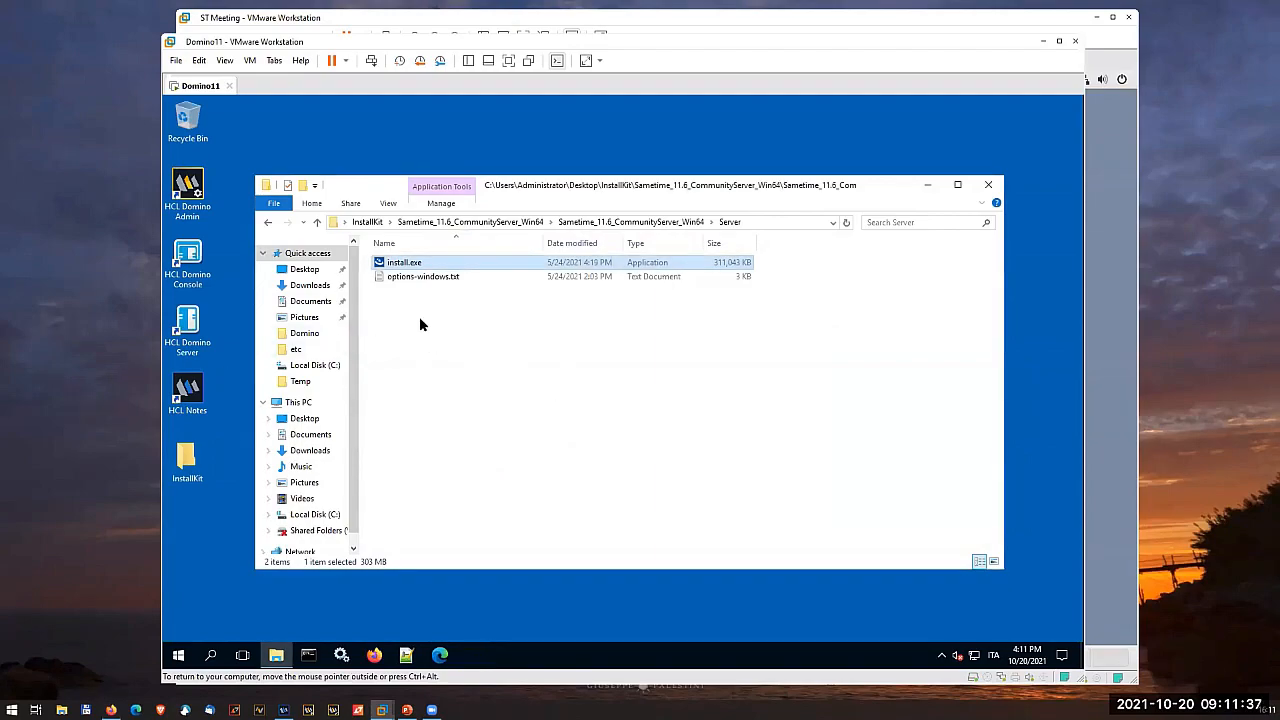
- Open the chatlogging.ini file from the C:\Domino folder in Notepad
{"action": "left_click", "coordinate": [329, 517]}
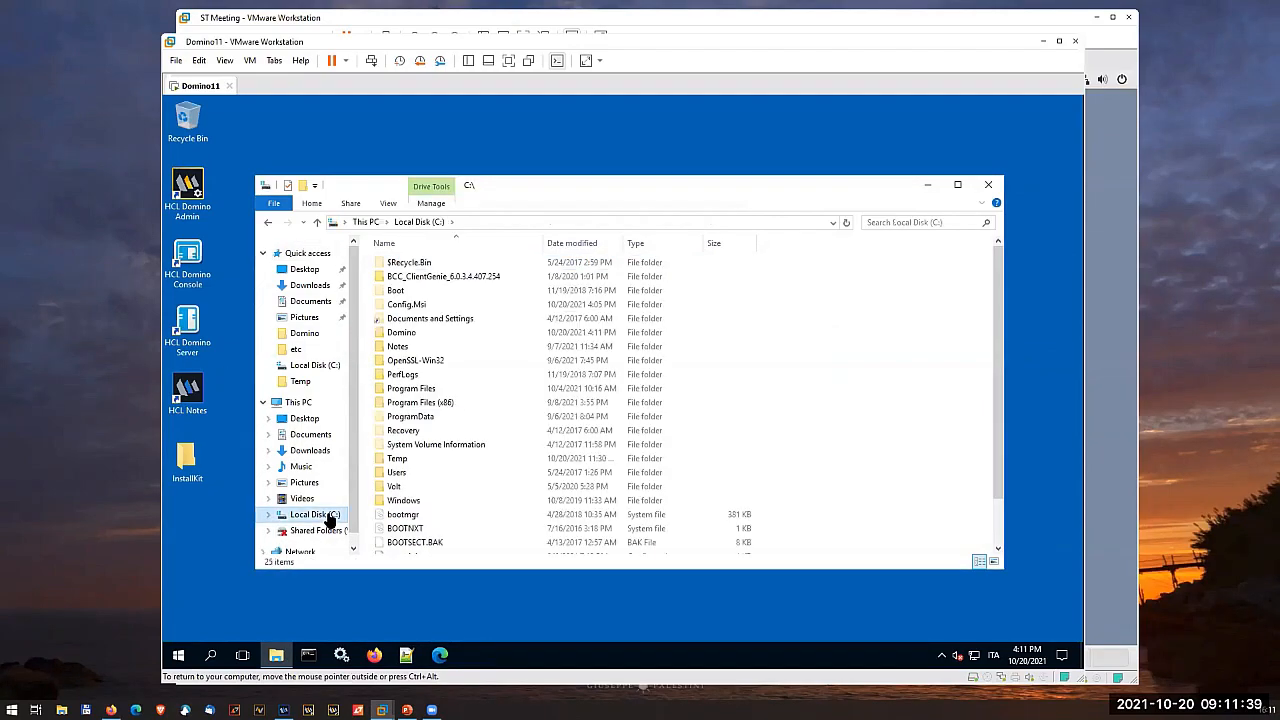
{"action": "double_click", "coordinate": [405, 332]}
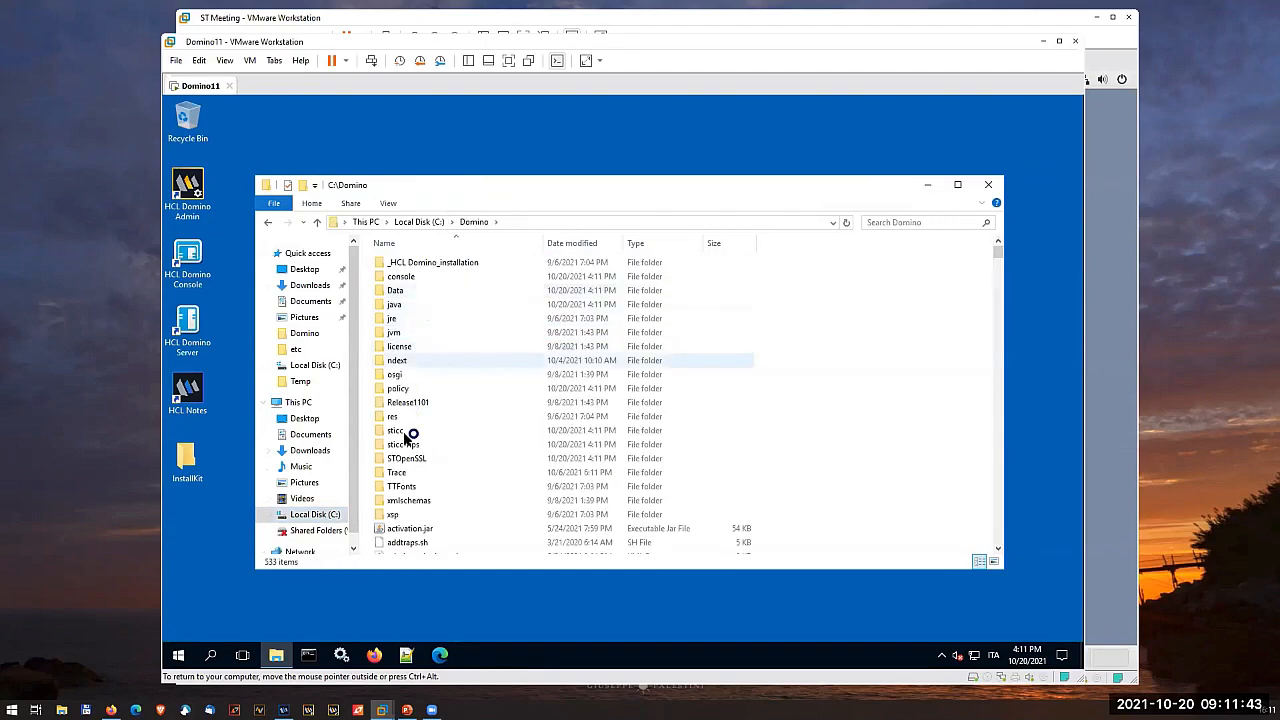
{"action": "left_click", "coordinate": [416, 531]}
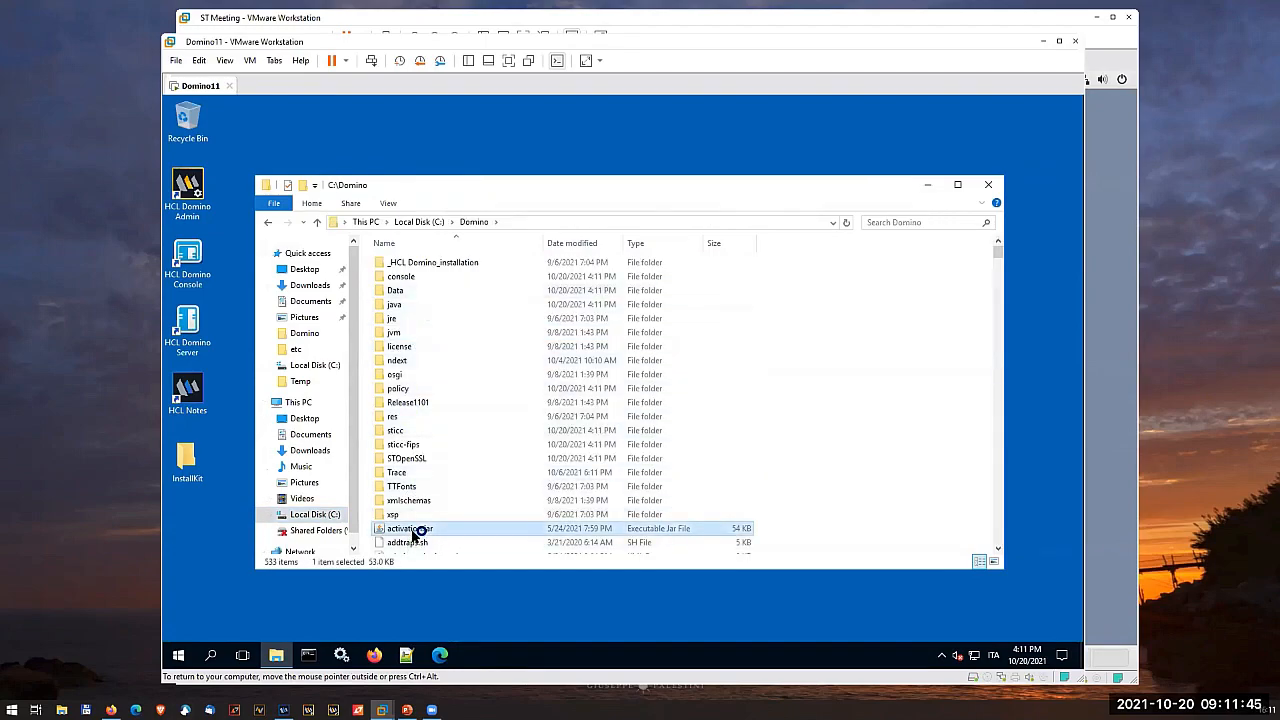
{"action": "type", "text": "ch"}
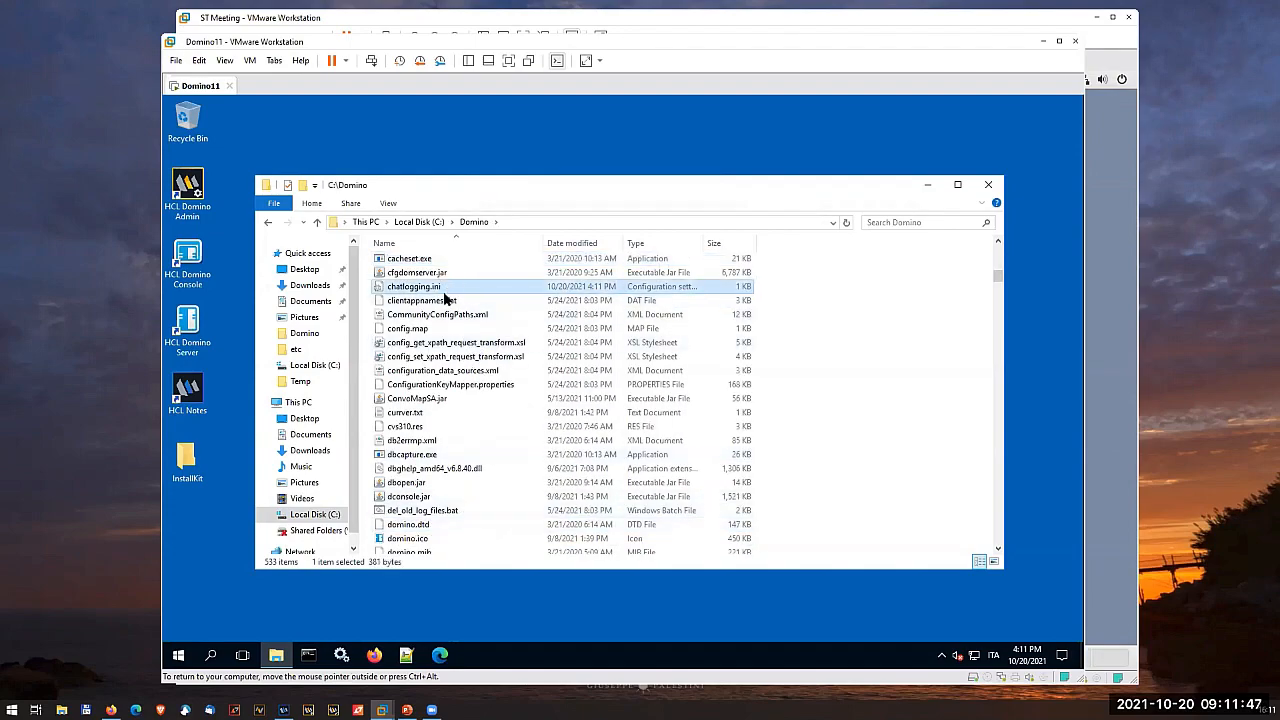
{"action": "double_click", "coordinate": [447, 288]}
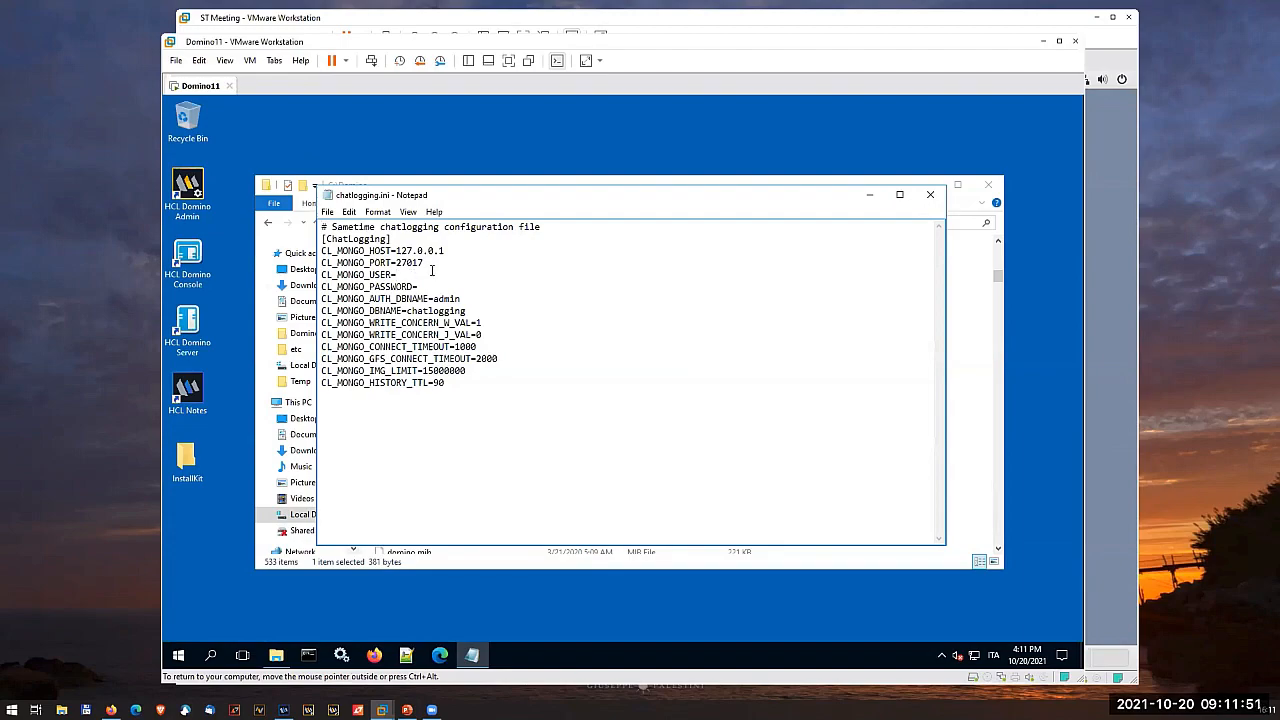
- Set CL_MONGO_USER to sametimeUser, enter the MongoDB password in CL_MONGO_PASSWORD, and save and close chatlogging.ini
{"action": "left_click", "coordinate": [420, 286]}
{"action": "left_click", "coordinate": [420, 284]}
{"action": "type", "text": "sametimeUser"}
{"action": "left_click", "coordinate": [433, 290]}
{"action": "type", "text": "sametime"}
{"action": "left_click", "coordinate": [329, 213]}
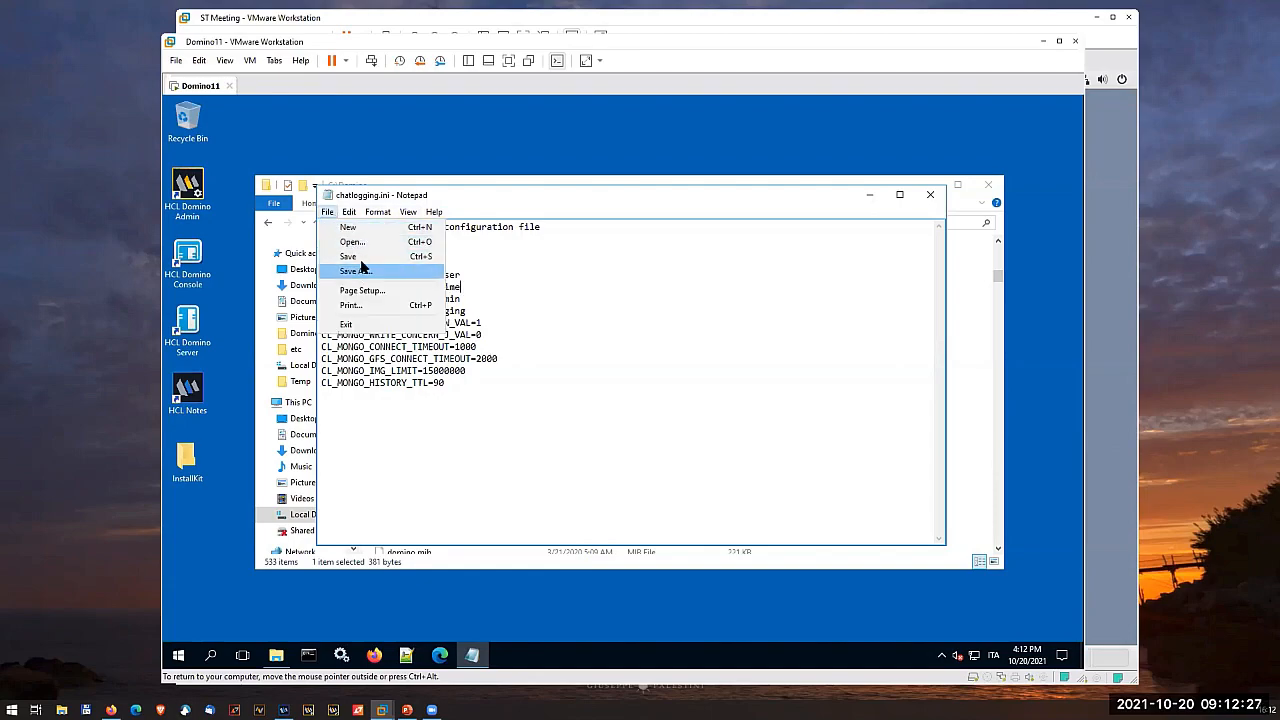
{"action": "left_click", "coordinate": [350, 256]}
{"action": "left_click", "coordinate": [930, 197]}
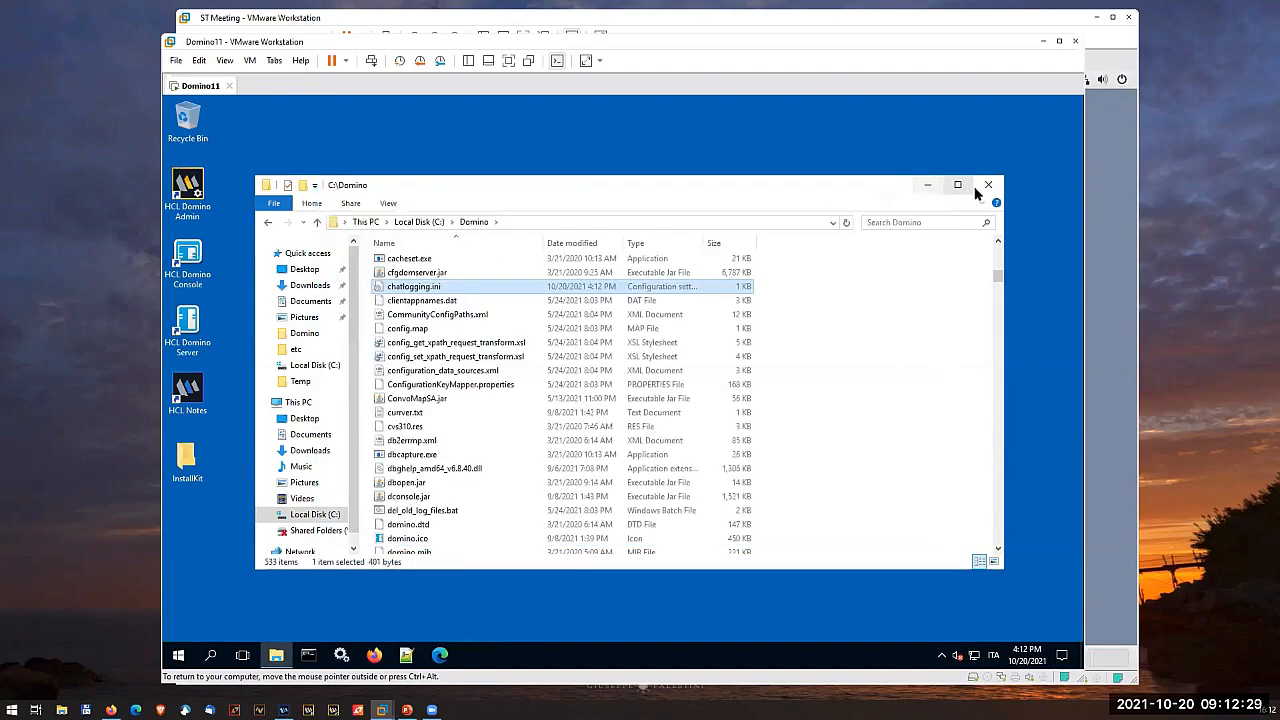
- Close the Domino folder, start the HCL Domino Server as a Windows service and open the HCL Domino Console
{"action": "left_click", "coordinate": [988, 185]}
{"action": "double_click", "coordinate": [187, 322]}
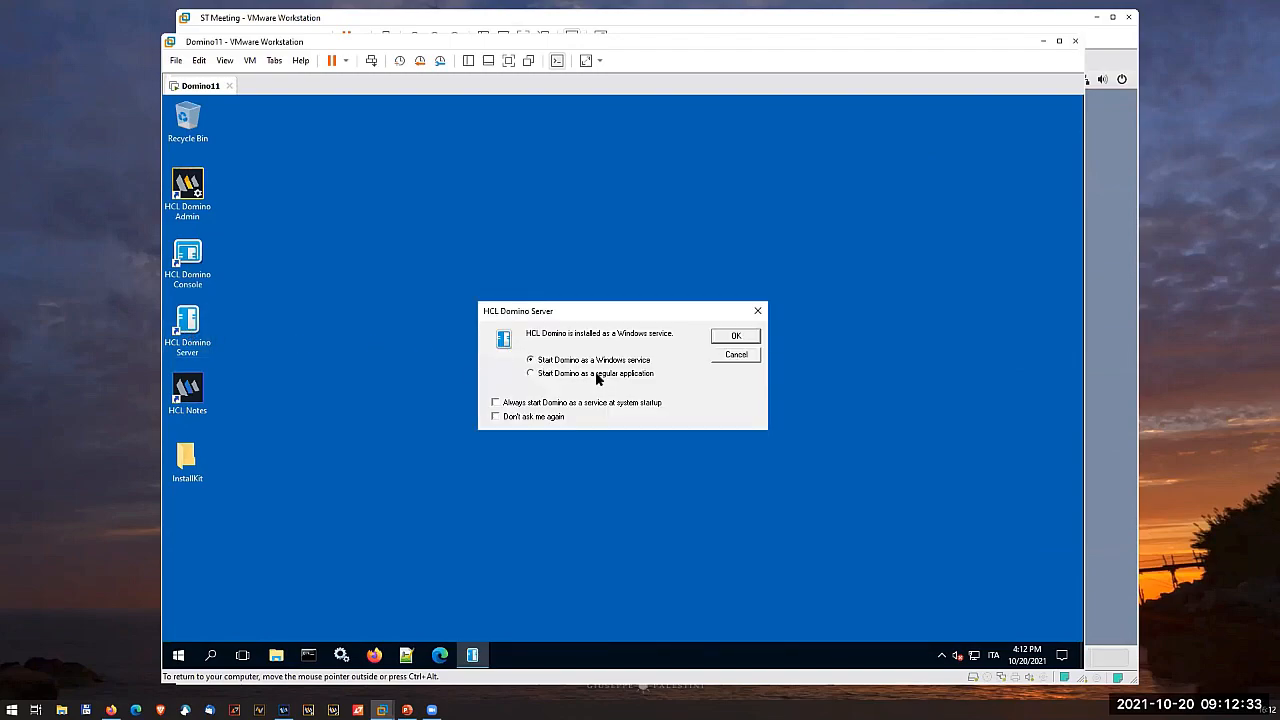
{"action": "left_click", "coordinate": [733, 338]}
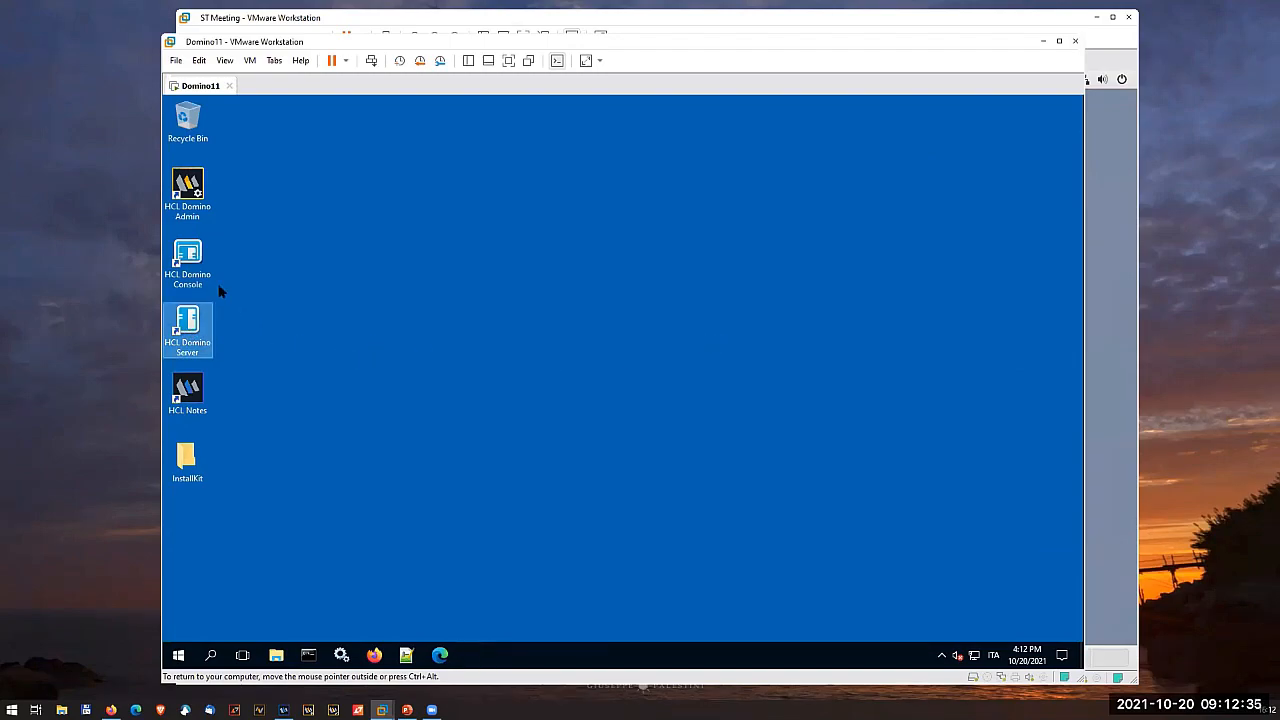
{"action": "left_click", "coordinate": [190, 258]}
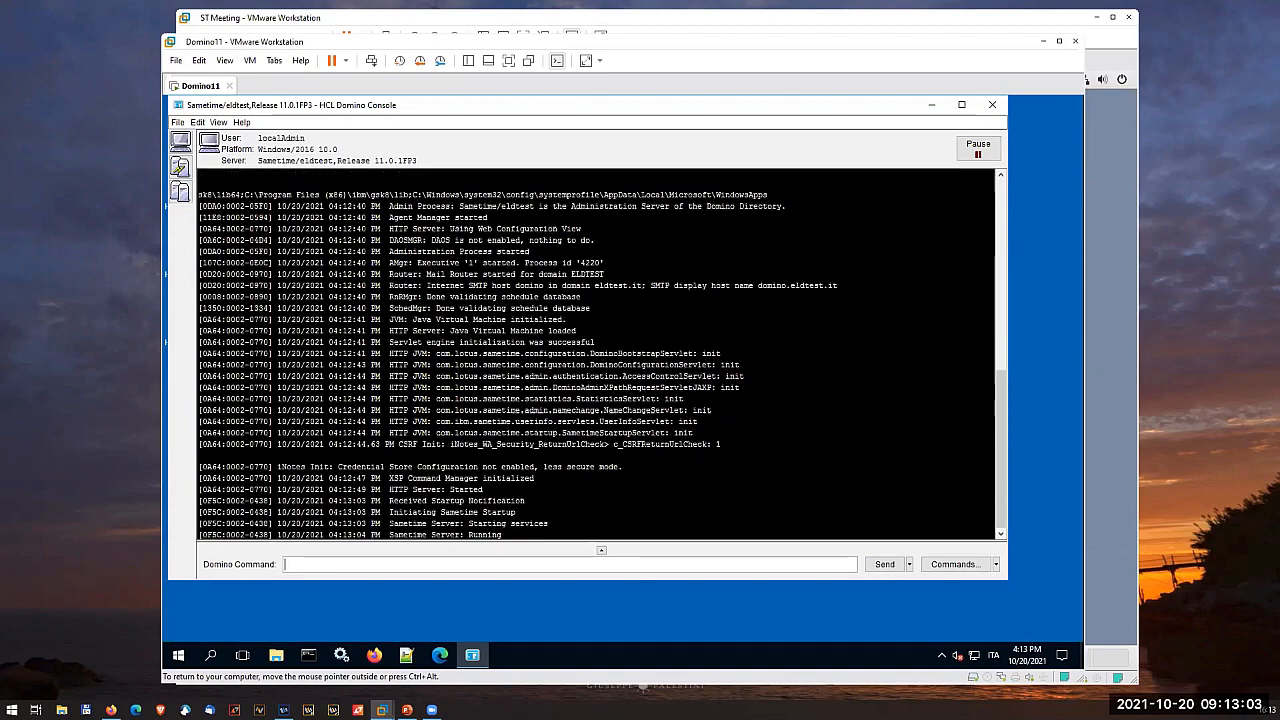
- Minimize the console and check the status of the Sametime Server, Sametime Services Framework and ST services in Services
{"action": "left_click", "coordinate": [931, 105]}
{"action": "left_click", "coordinate": [343, 653]}
{"action": "scroll", "coordinate": [542, 345], "scroll_direction": "down", "scroll_amount": 13}
{"action": "scroll", "coordinate": [497, 397], "scroll_direction": "down", "scroll_amount": 15}
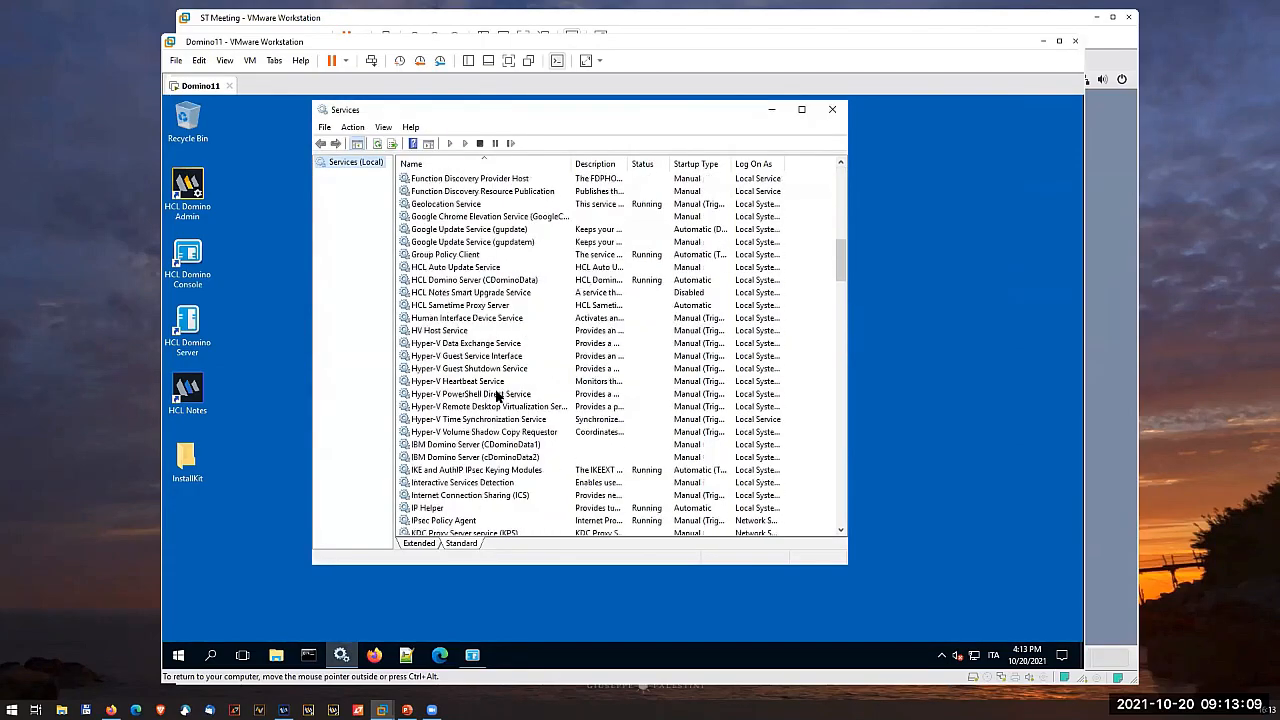
{"action": "scroll", "coordinate": [493, 400], "scroll_direction": "down", "scroll_amount": 6}
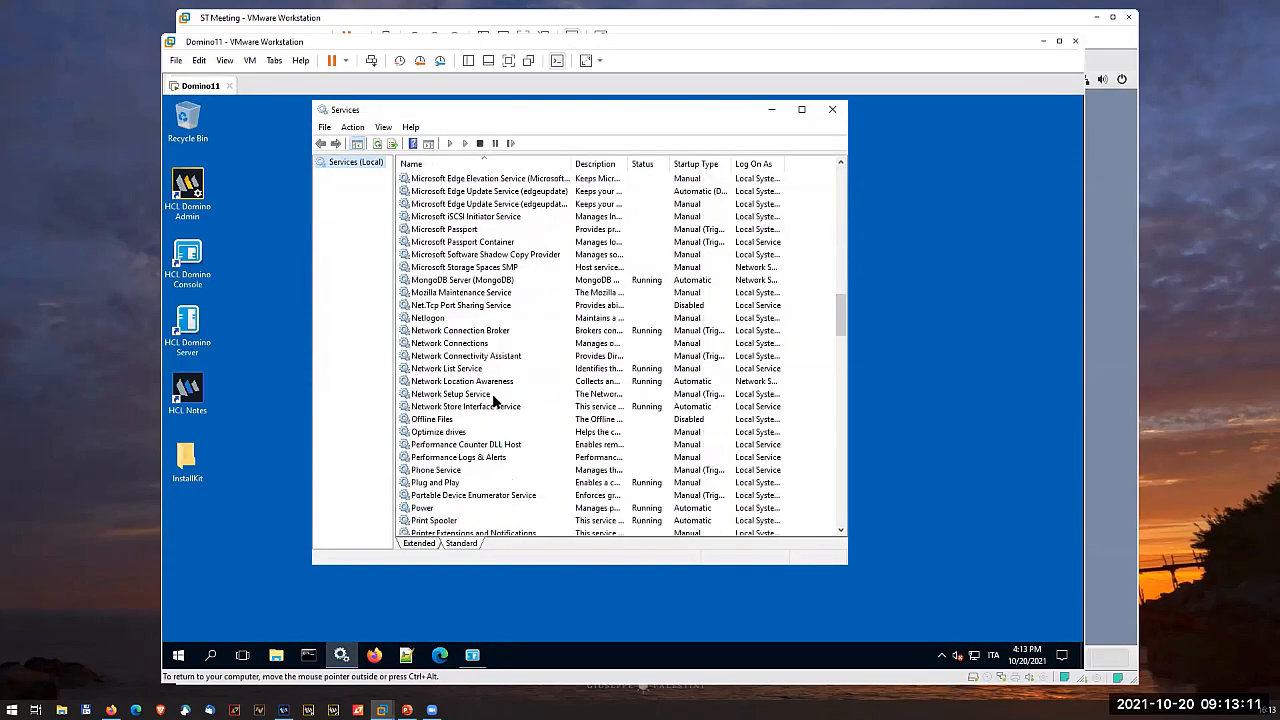
{"action": "scroll", "coordinate": [462, 468], "scroll_direction": "down", "scroll_amount": 3}
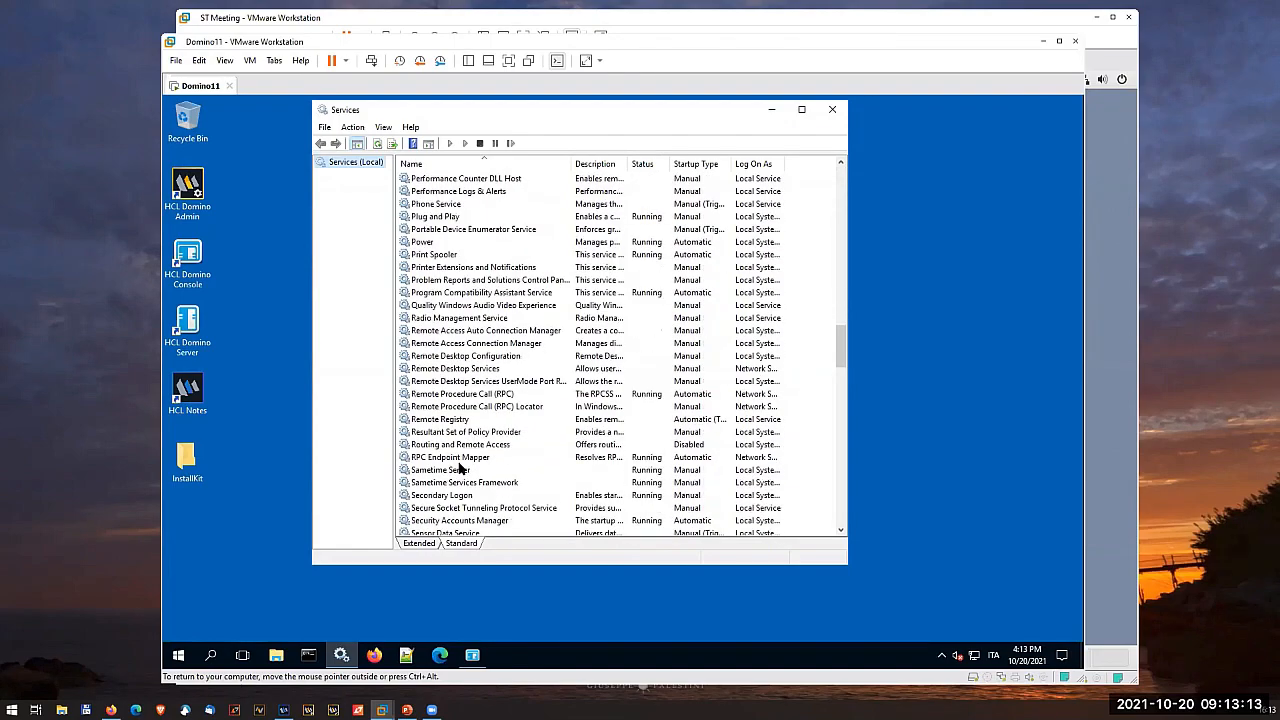
{"action": "left_click", "coordinate": [453, 475]}
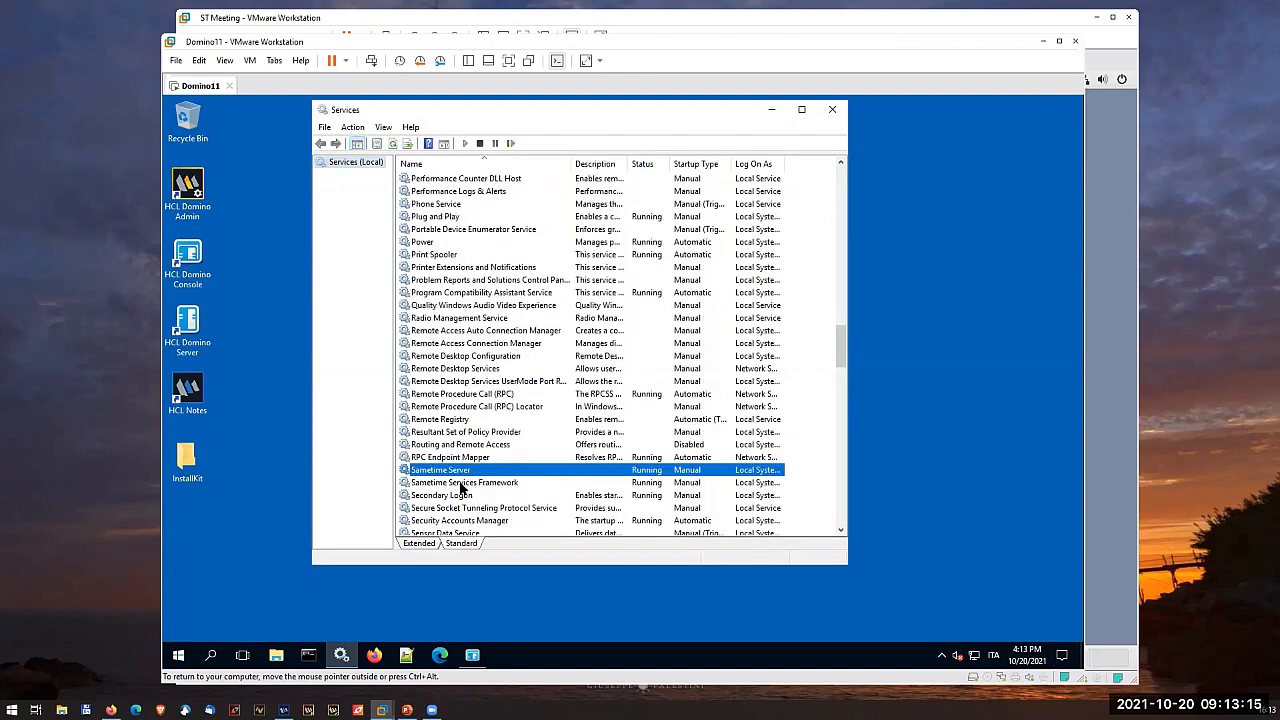
{"action": "left_click", "coordinate": [461, 484]}
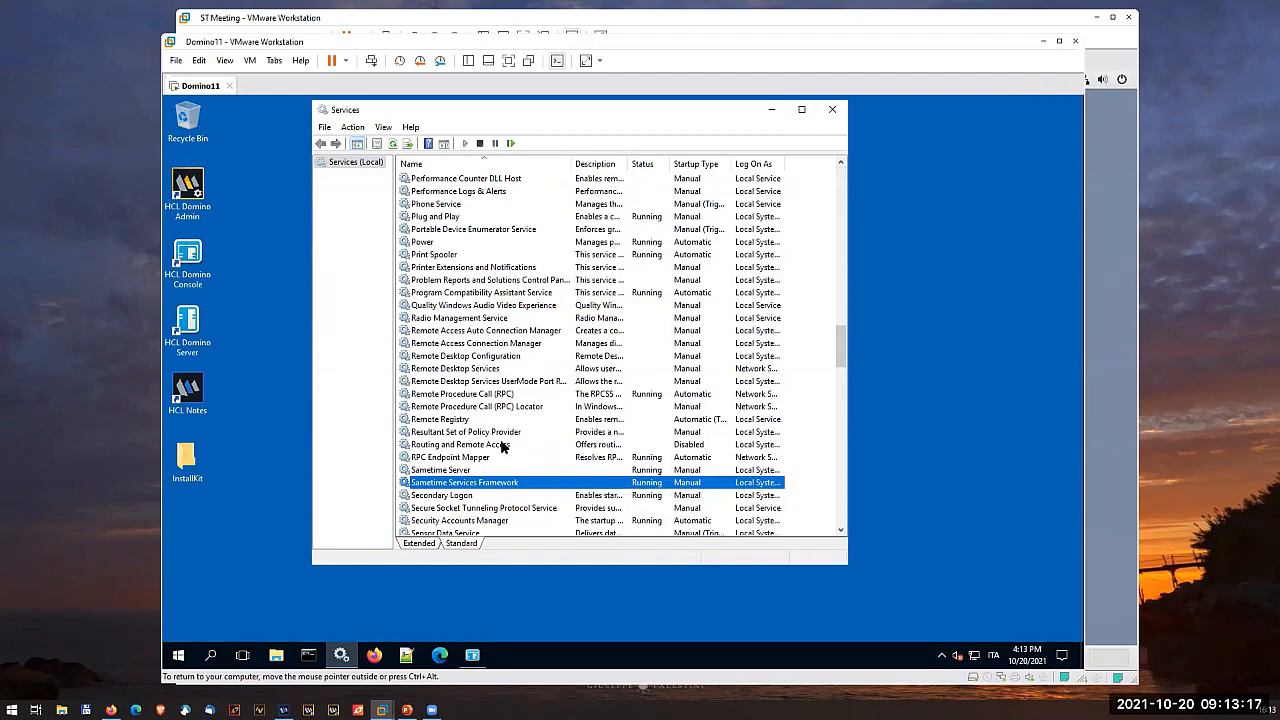
{"action": "scroll", "coordinate": [500, 440], "scroll_direction": "down", "scroll_amount": 6}
{"action": "scroll", "coordinate": [500, 439], "scroll_direction": "down", "scroll_amount": 6}
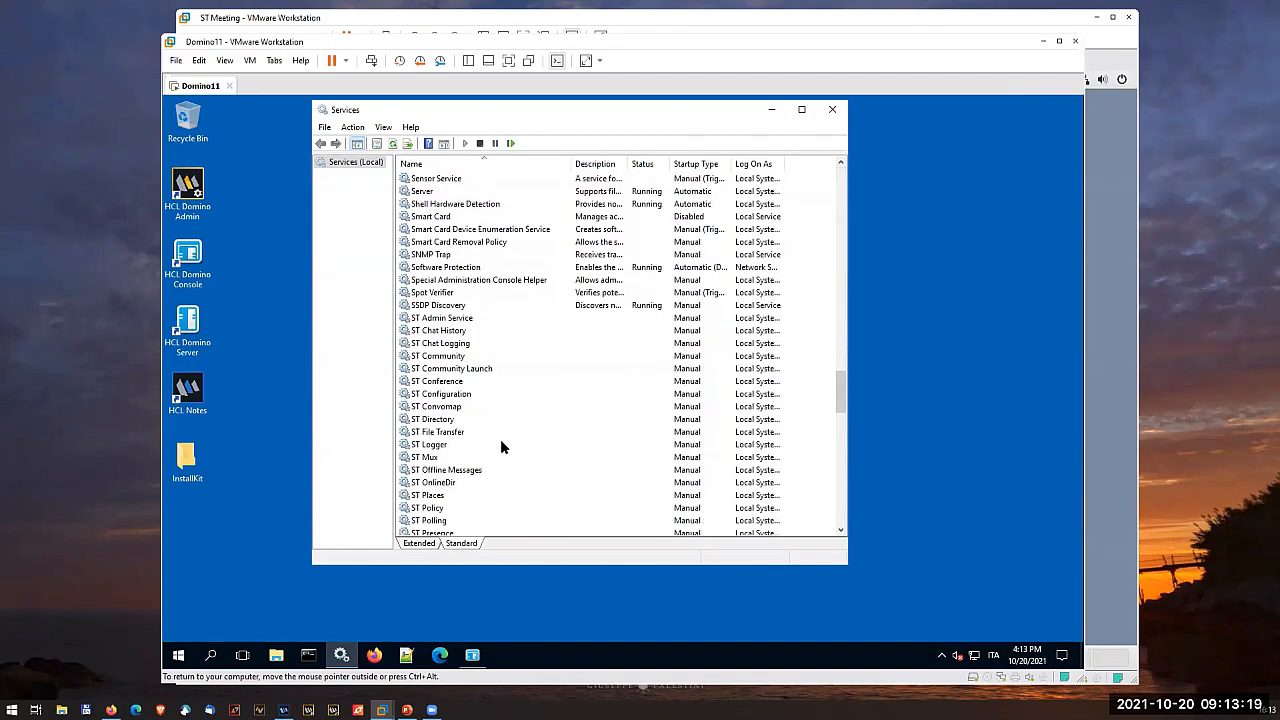
{"action": "scroll", "coordinate": [499, 444], "scroll_direction": "down", "scroll_amount": 1}
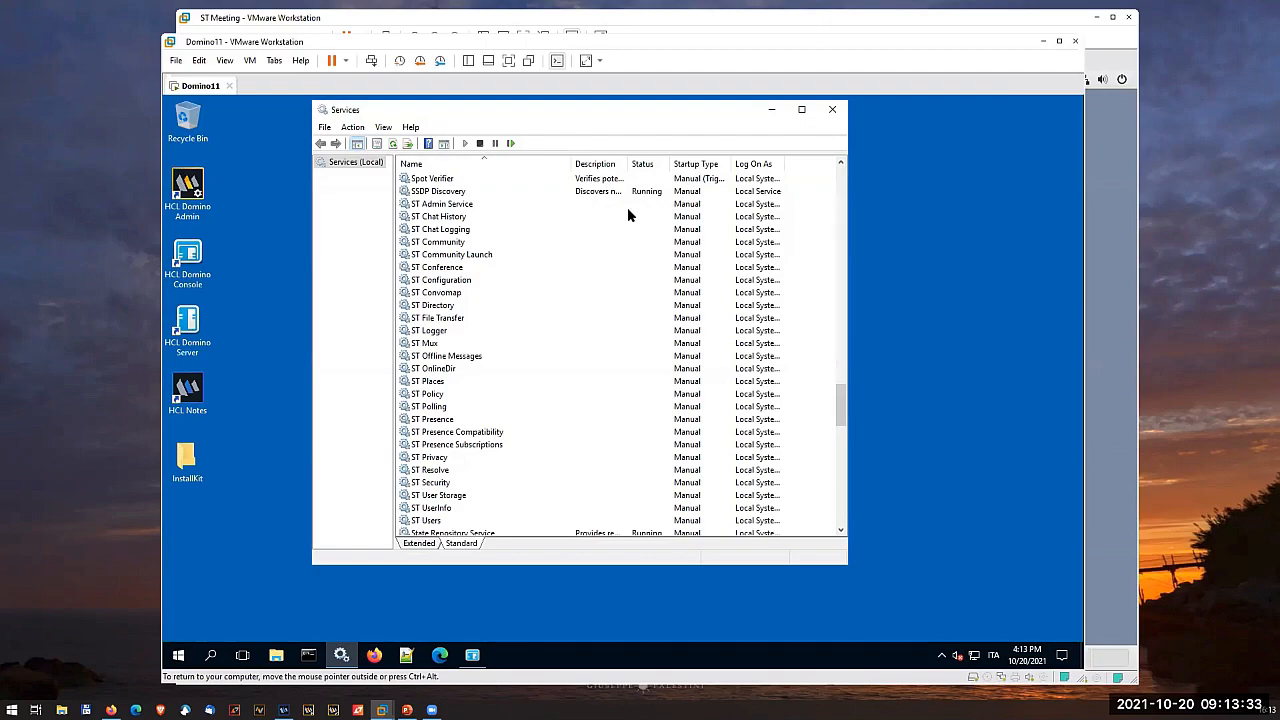
{"action": "left_click", "coordinate": [393, 145]}
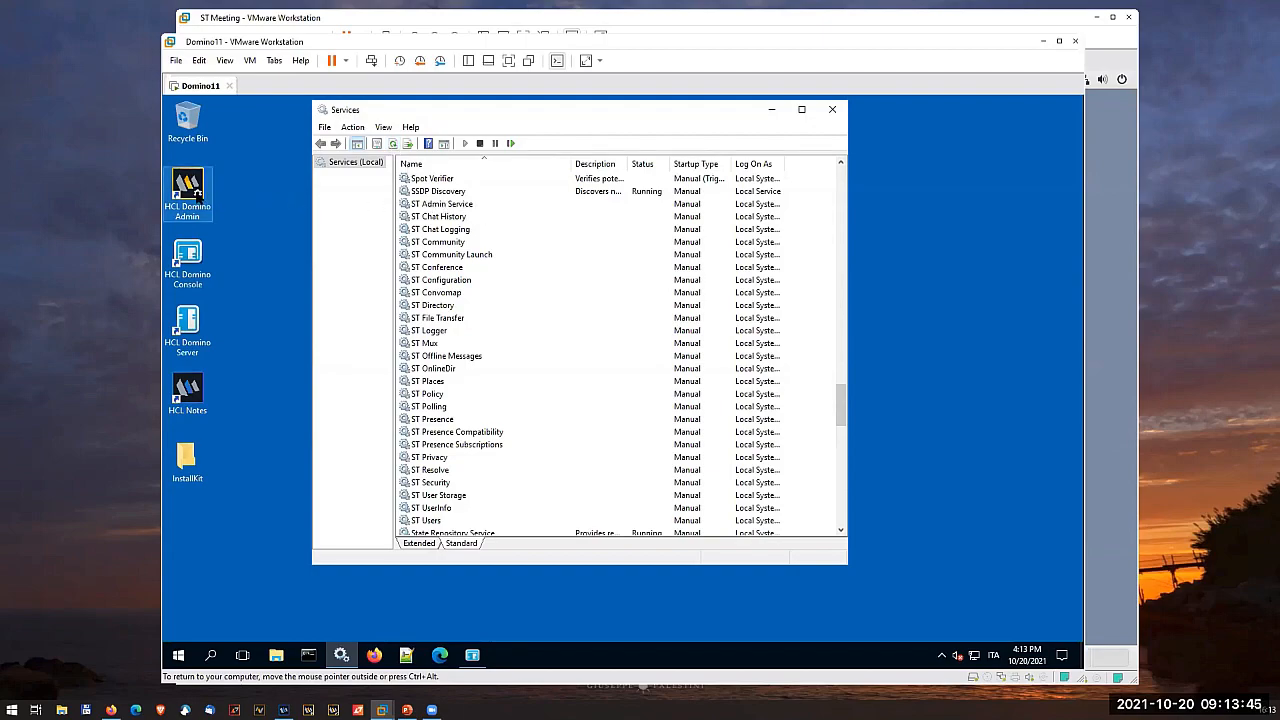
- Open HCL Domino Administrator and log in with the Notes account password
{"action": "double_click", "coordinate": [200, 192]}
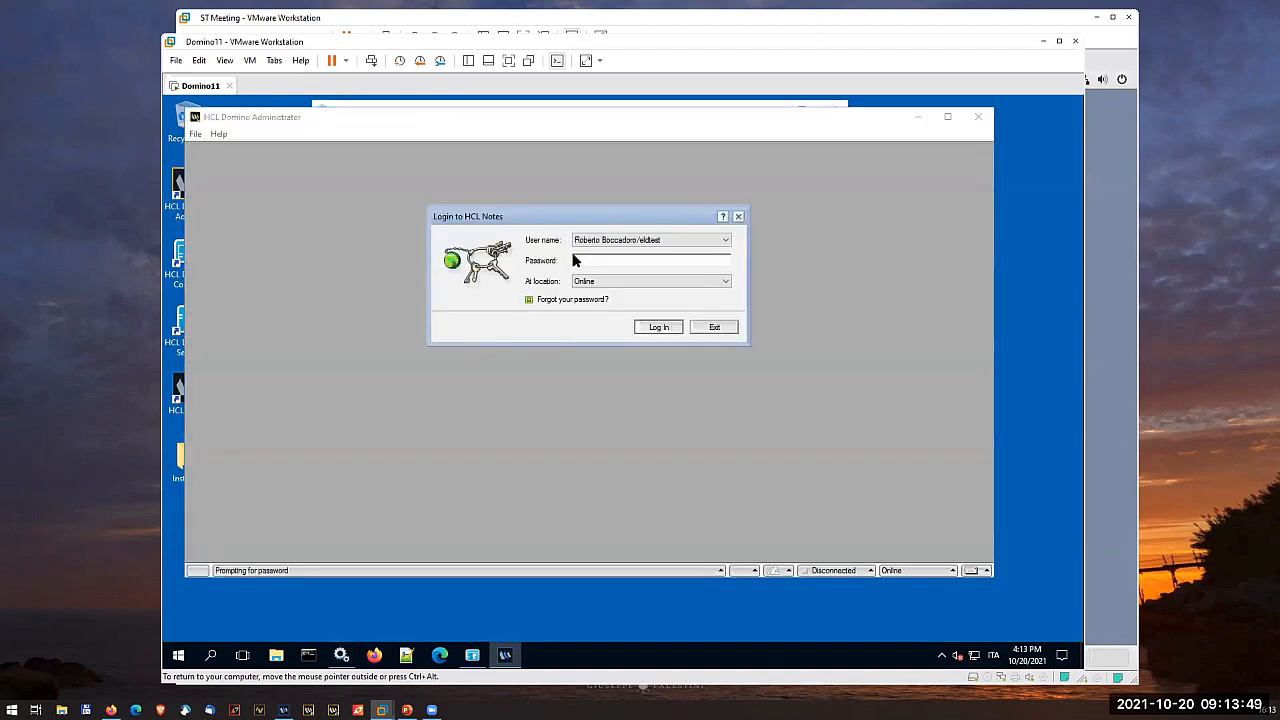
{"action": "type", "text": "xxxxxxxxxxxxxxx"}
{"action": "key", "text": "Return"}
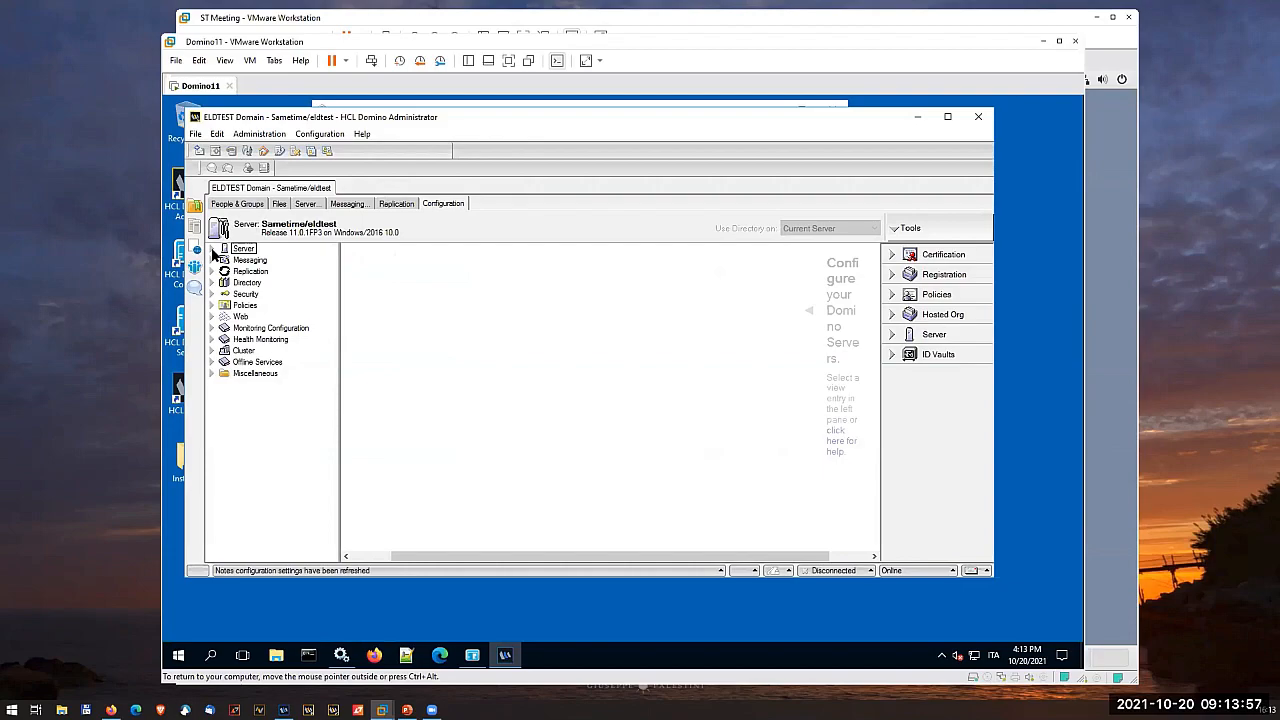
- Check the "Is this a Sametime server?" field in the current server document, and minimize Domino Administrator
{"action": "left_click", "coordinate": [211, 249]}
{"action": "left_click", "coordinate": [268, 261]}
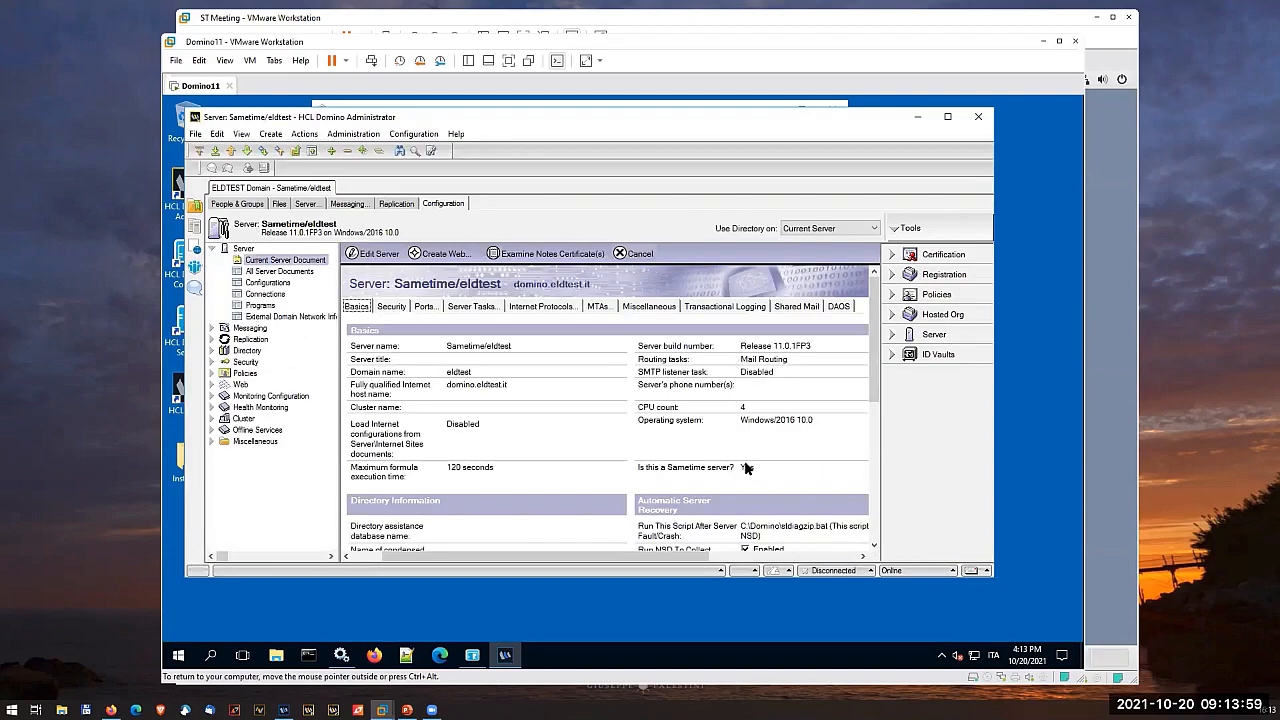
{"action": "left_click_drag", "start_coordinate": [634, 473], "coordinate": [765, 481]}
{"action": "left_click", "coordinate": [764, 467]}
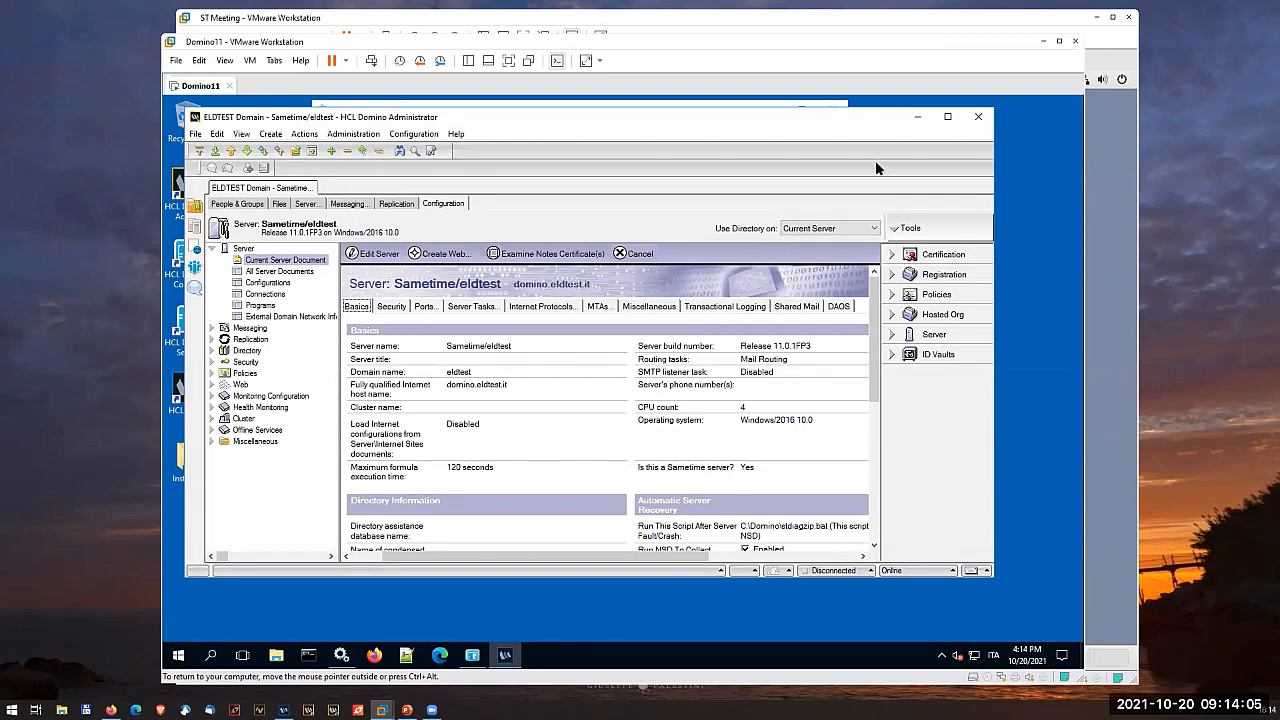
{"action": "left_click", "coordinate": [919, 117]}
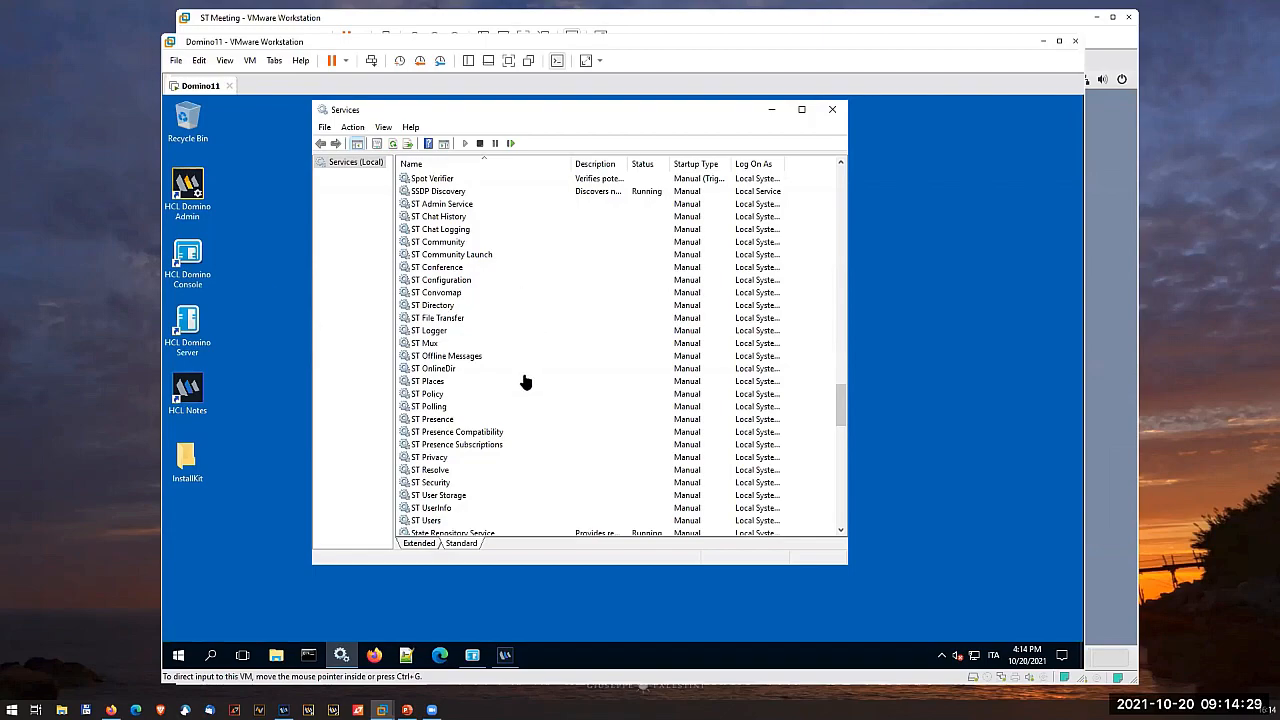
- Refresh the Services list repeatedly to monitor the startup status of the ST services
{"action": "left_click", "coordinate": [395, 144]}
{"action": "left_click", "coordinate": [395, 146]}
{"action": "left_click", "coordinate": [394, 144]}
{"action": "left_click", "coordinate": [395, 145]}
{"action": "left_click", "coordinate": [395, 145]}
{"action": "left_click", "coordinate": [395, 145]}
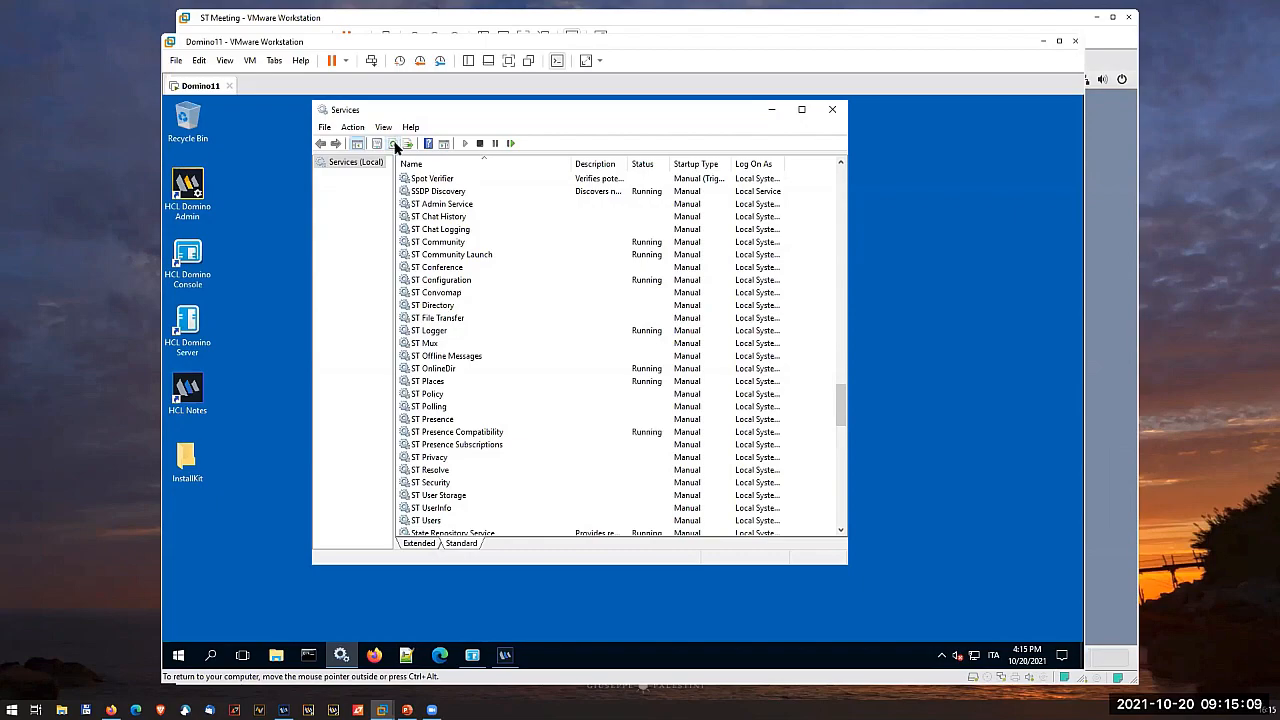
{"action": "left_click", "coordinate": [395, 145]}
{"action": "left_click", "coordinate": [395, 145]}
{"action": "left_click", "coordinate": [395, 145]}
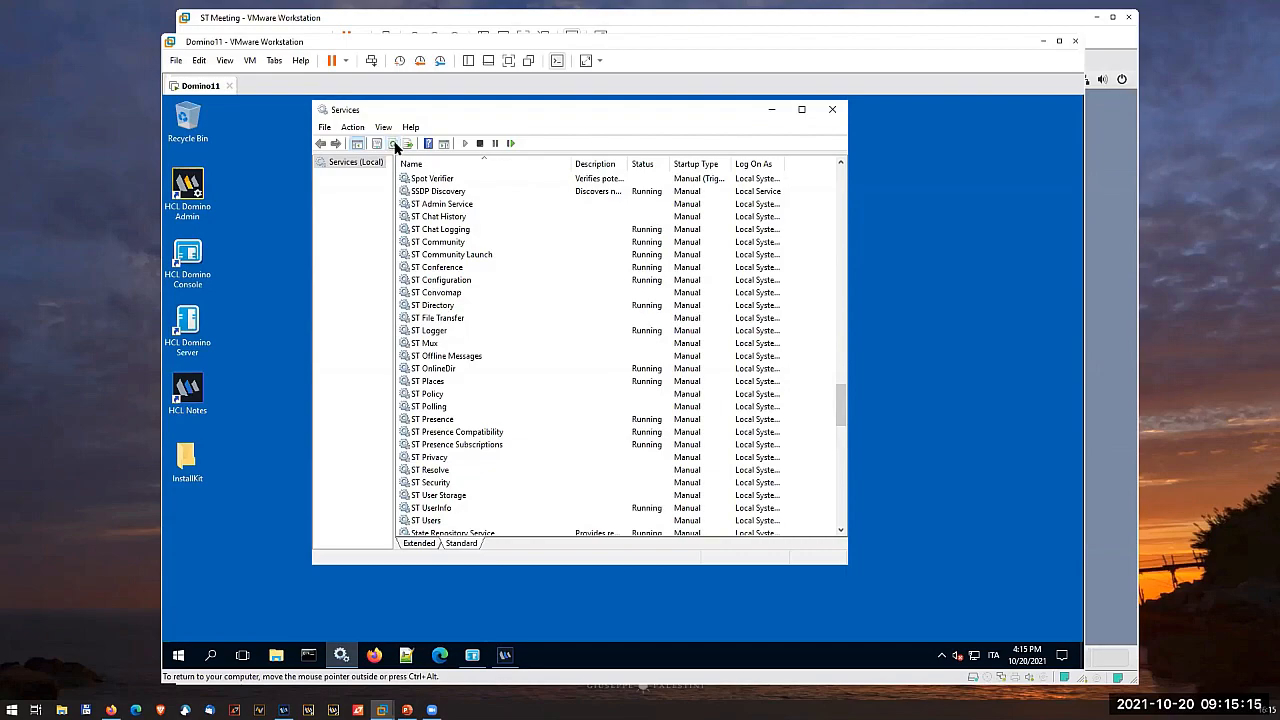
{"action": "left_click", "coordinate": [395, 145]}
{"action": "left_click", "coordinate": [395, 145]}
{"action": "left_click", "coordinate": [395, 145]}
{"action": "left_click", "coordinate": [395, 145]}
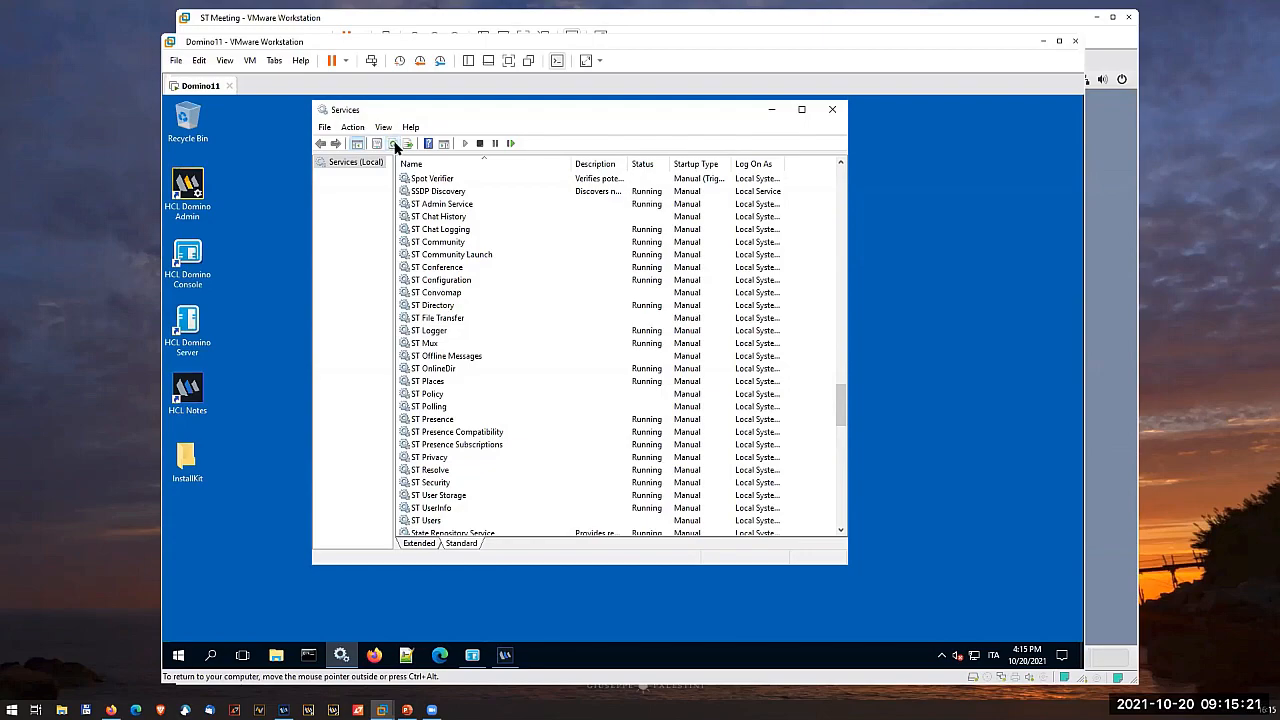
- Keep refreshing the Services list to monitor the startup of the remaining ST services, and close Services
{"action": "left_click", "coordinate": [395, 145]}
{"action": "left_click", "coordinate": [395, 145]}
{"action": "left_click", "coordinate": [395, 145]}
{"action": "left_click", "coordinate": [395, 145]}
{"action": "left_click", "coordinate": [395, 145]}
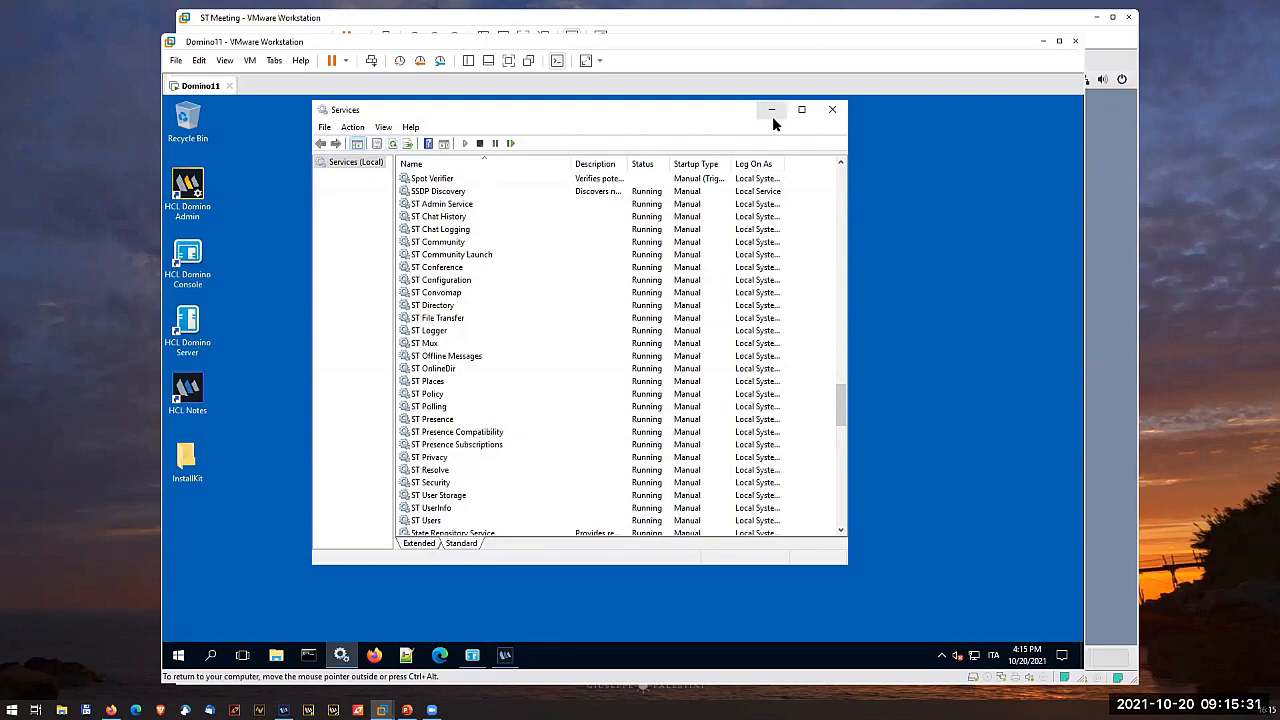
{"action": "left_click", "coordinate": [830, 110]}
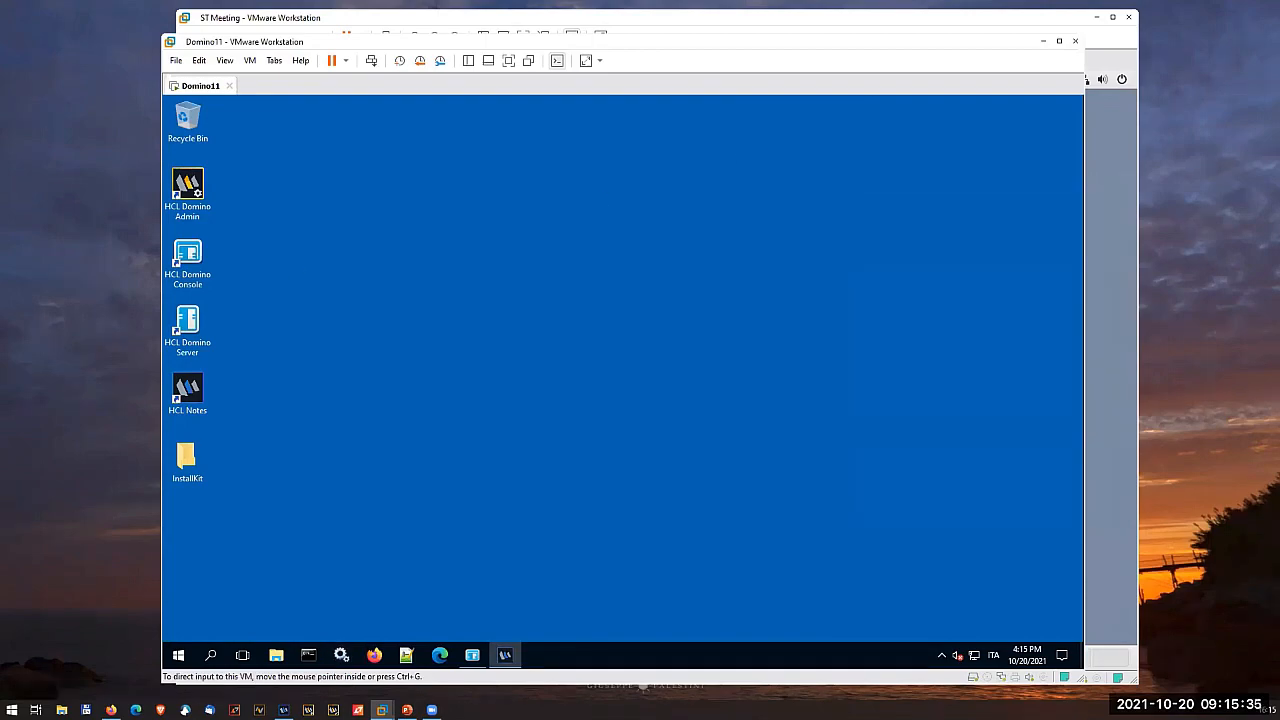
- Open the InstallKit folder from the desktop and expand Local Disk (C:) in its folder tree
{"action": "left_click", "coordinate": [111, 710]}
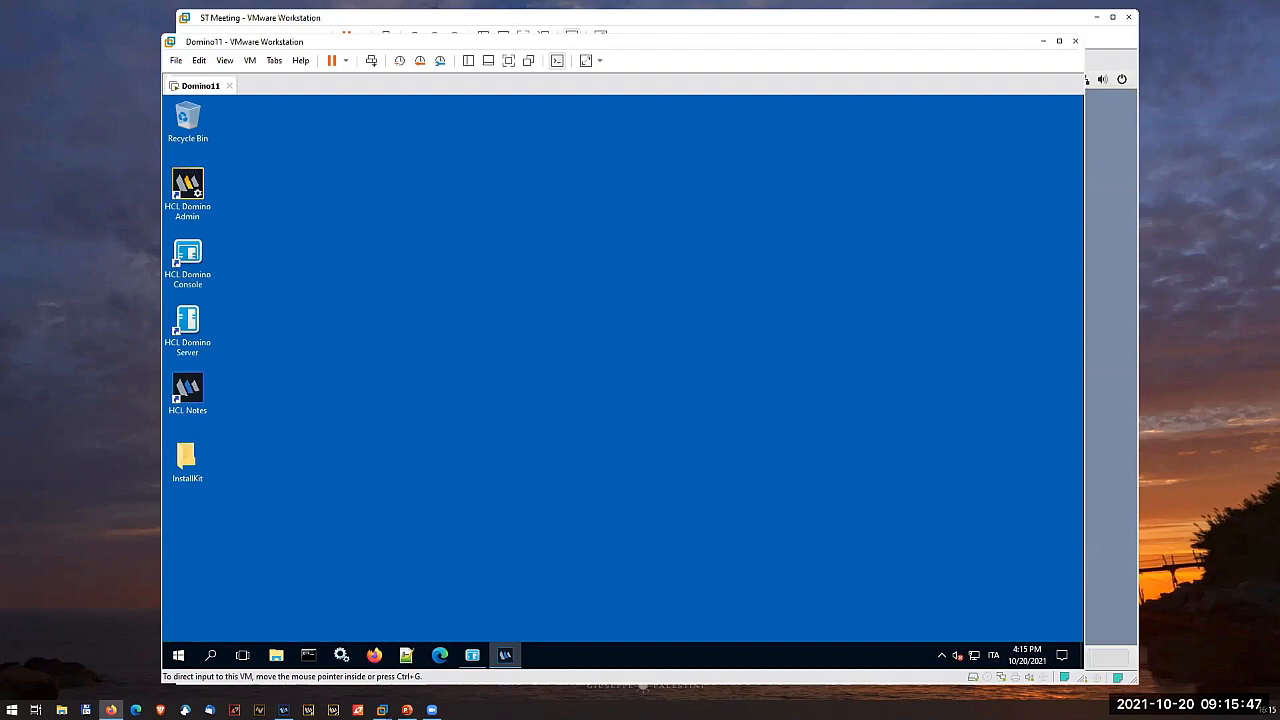
{"action": "left_click", "coordinate": [282, 472]}
{"action": "double_click", "coordinate": [187, 462]}
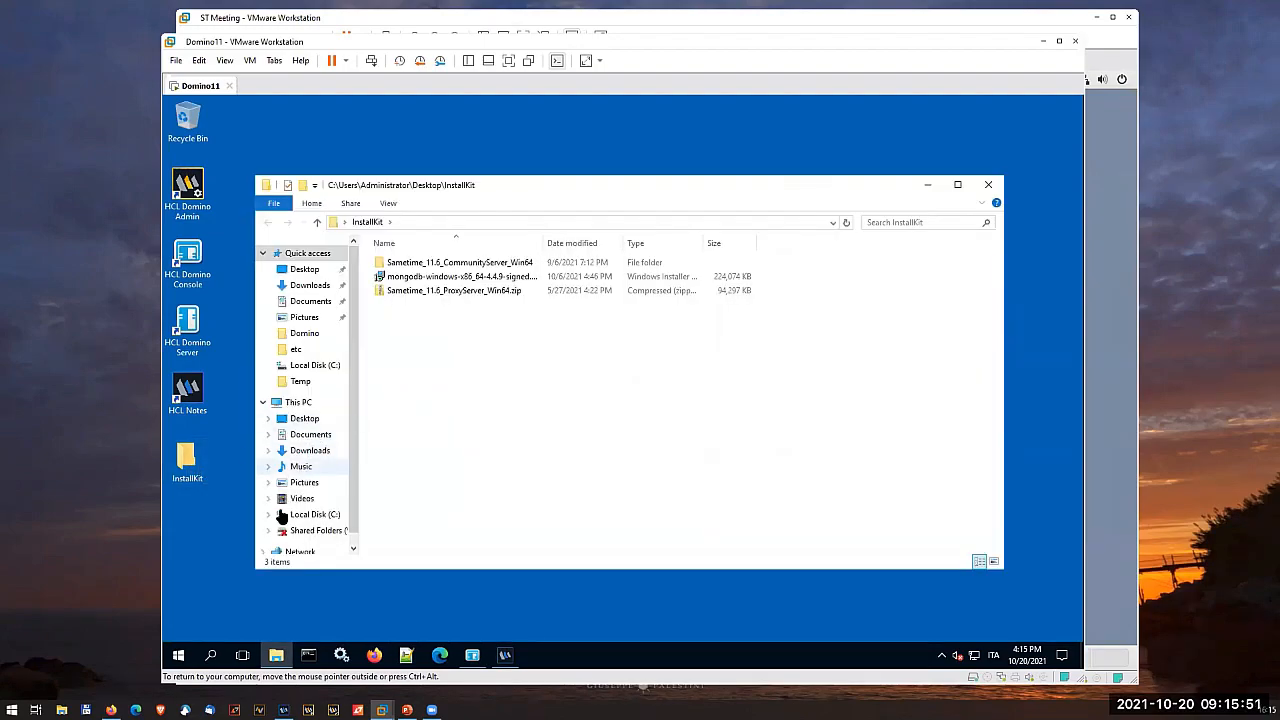
{"action": "left_click", "coordinate": [269, 514]}
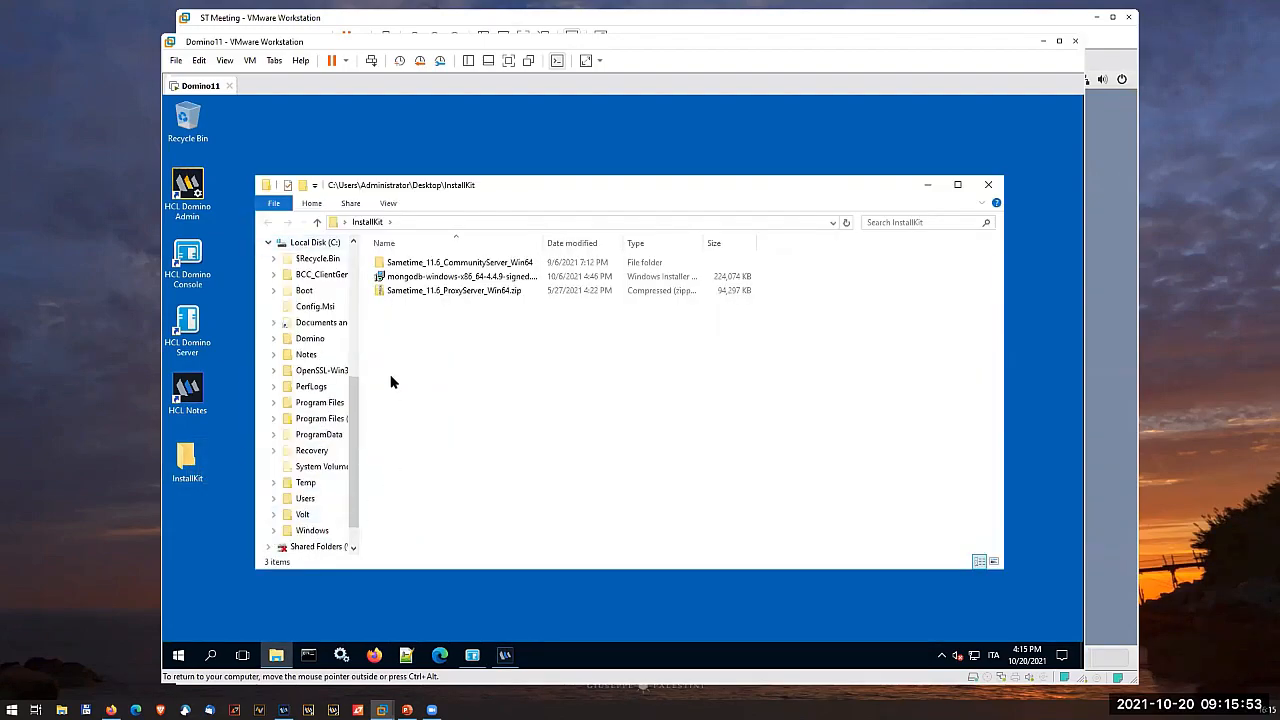
- Extract Sametime_11.6_ProxyServer_Win64.zip with 7-Zip to the root of C:\, keeping the archive-named subfolder
{"action": "left_click", "coordinate": [447, 291]}
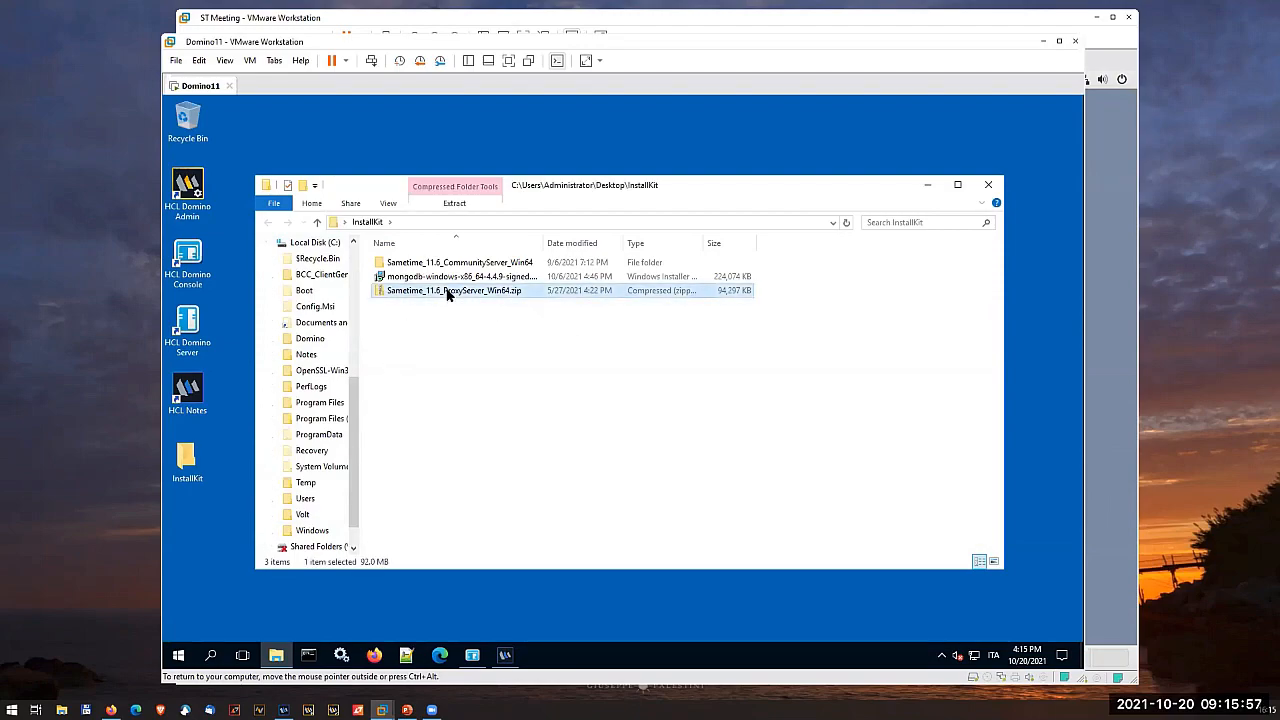
{"action": "right_click", "coordinate": [447, 291]}
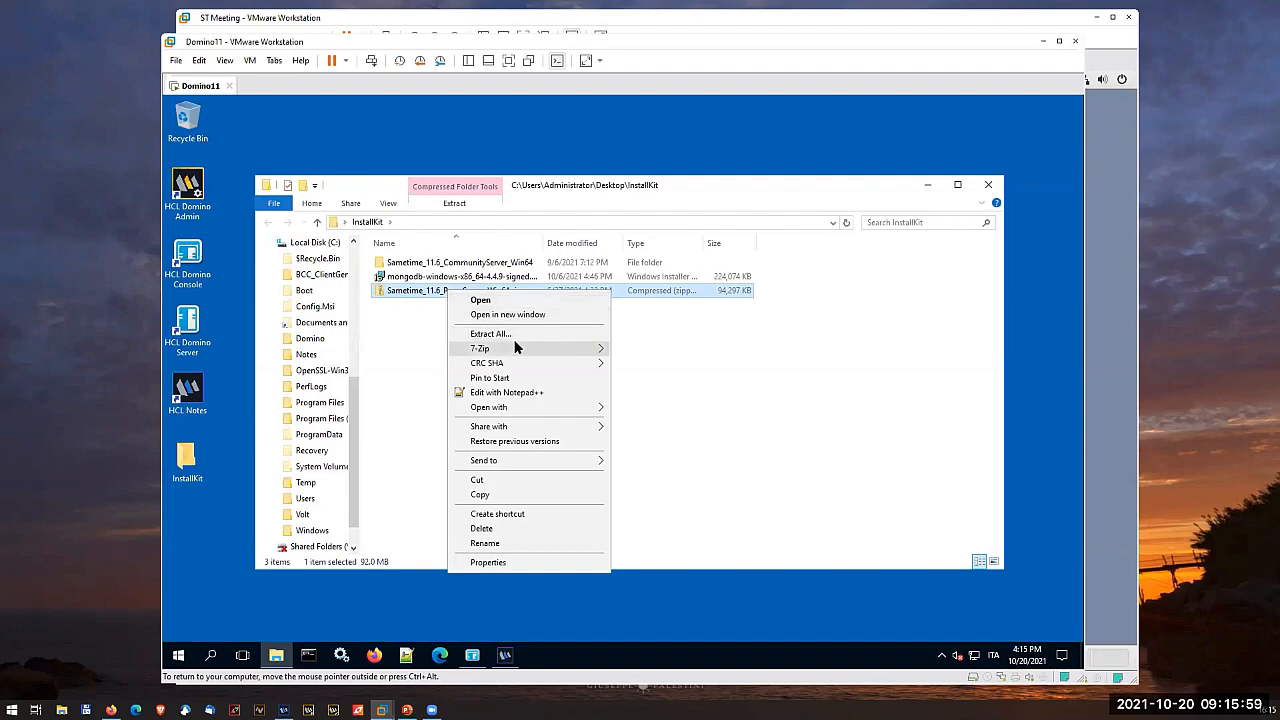
{"action": "mouse_move", "coordinate": [524, 351]}
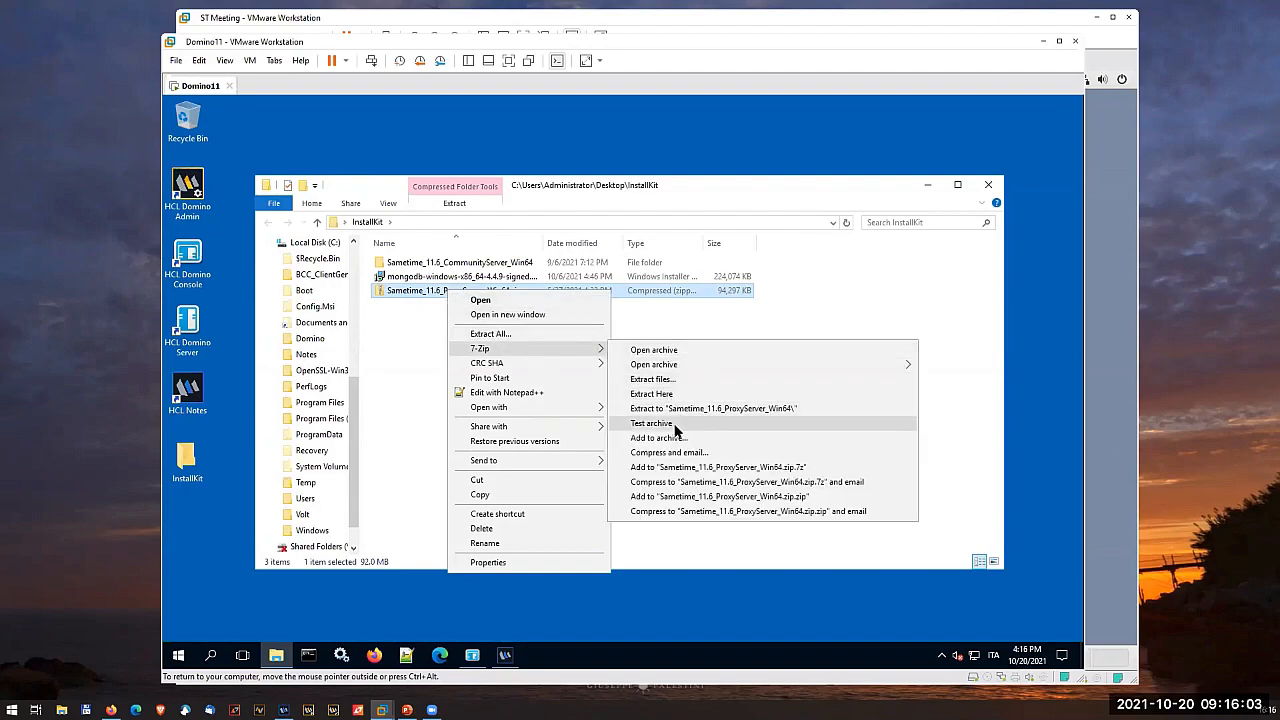
{"action": "left_click", "coordinate": [675, 380]}
{"action": "left_click", "coordinate": [467, 305]}
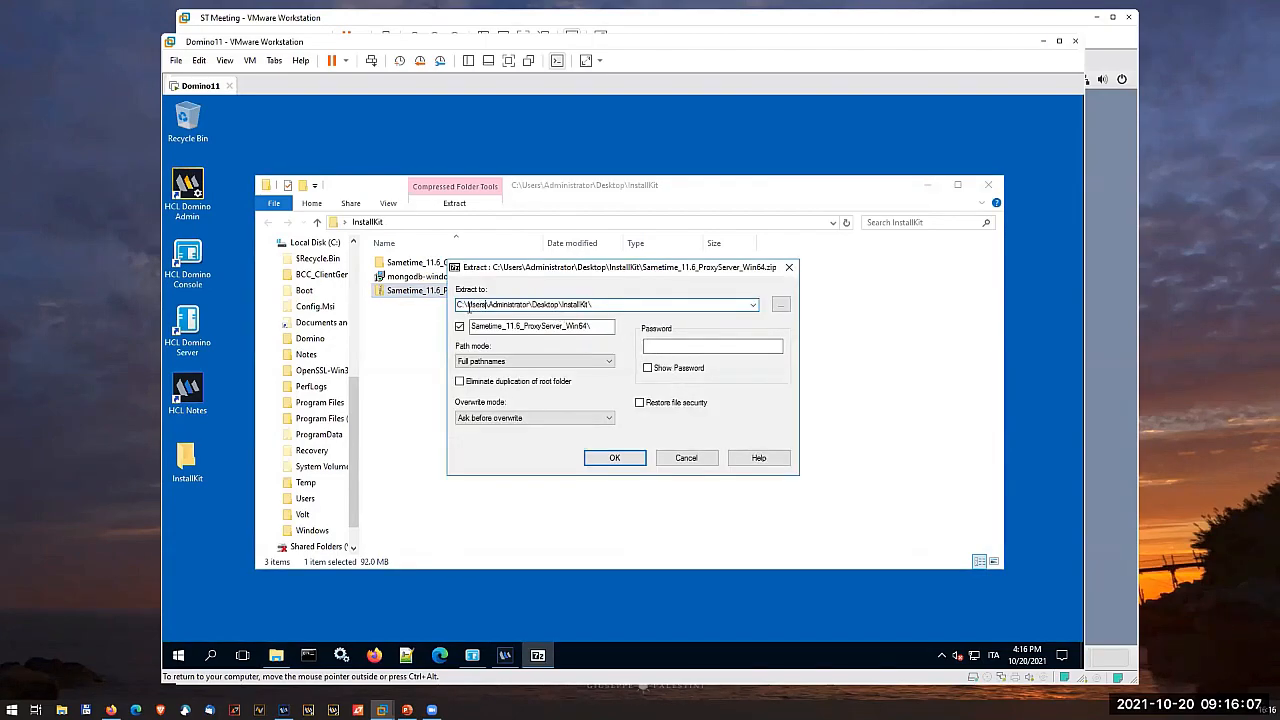
{"action": "left_click", "coordinate": [592, 304], "text": "shift"}
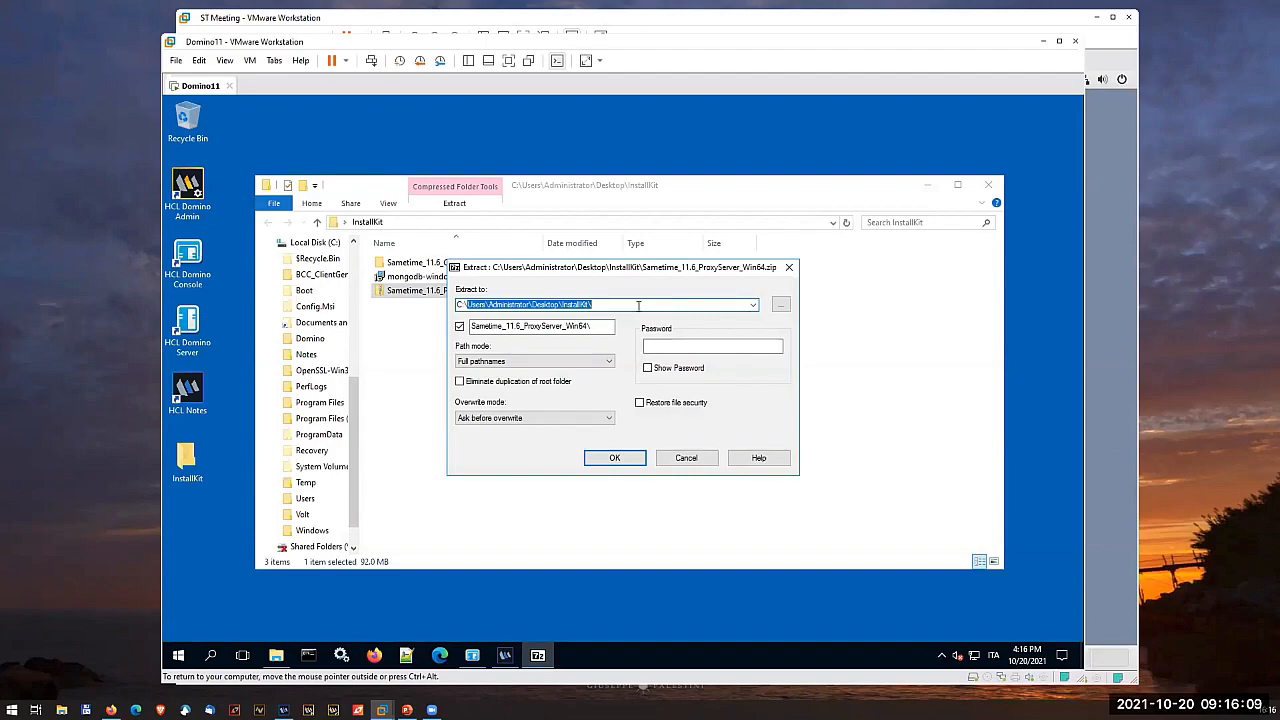
{"action": "key", "text": "Delete"}
{"action": "key", "text": "Return"}
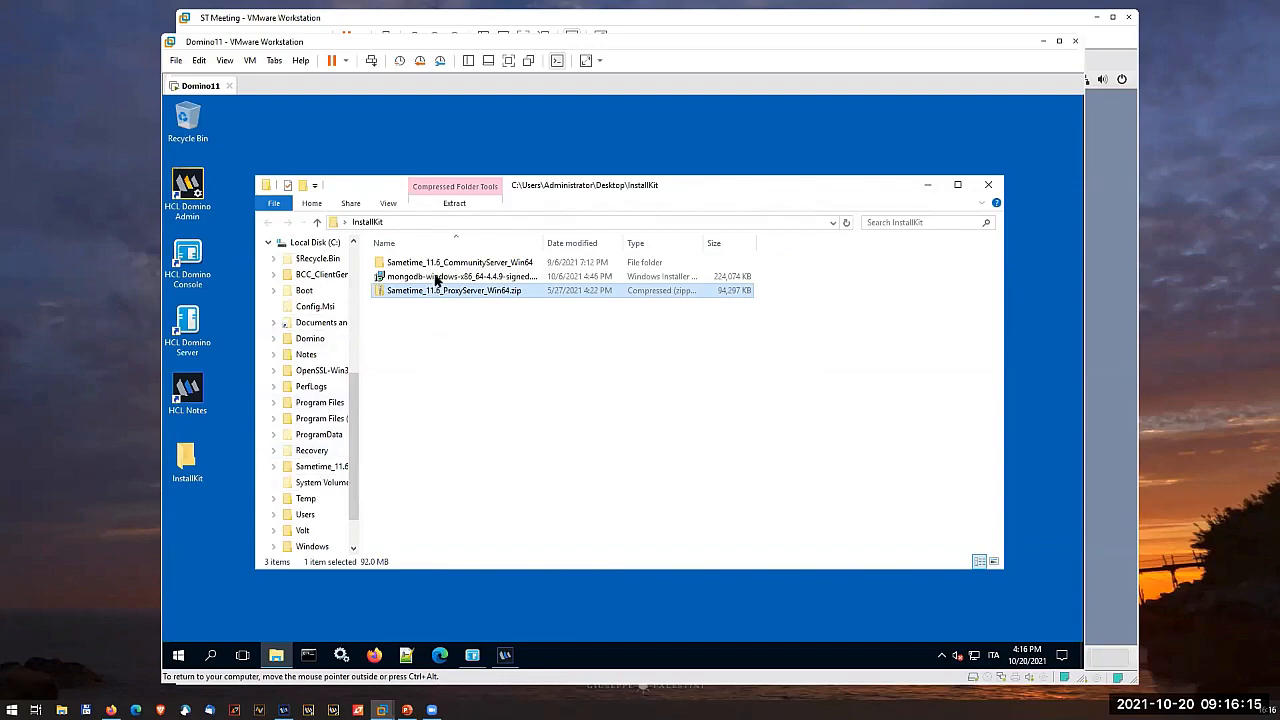
- Move the sametimeproxy folder from C:\Sametime_11.6_ProxyServer_Win64 to the root of the C: drive and select it there
{"action": "left_click", "coordinate": [336, 224]}
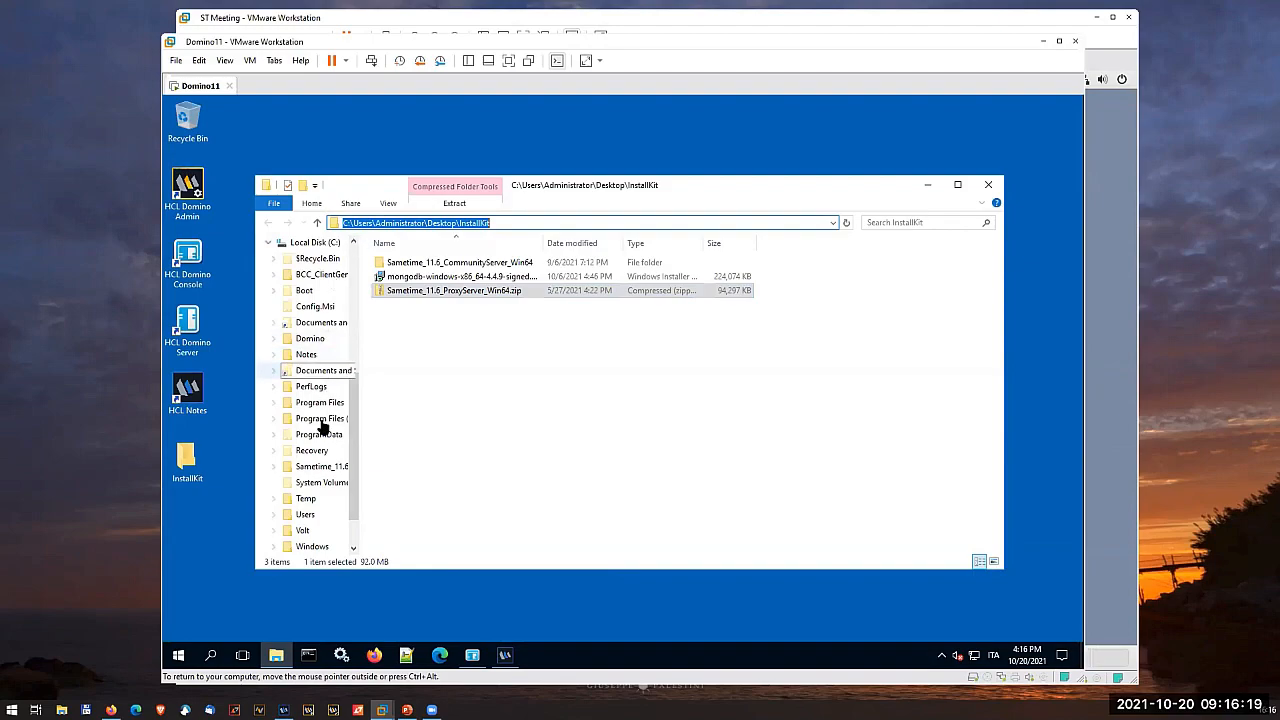
{"action": "left_click", "coordinate": [322, 467]}
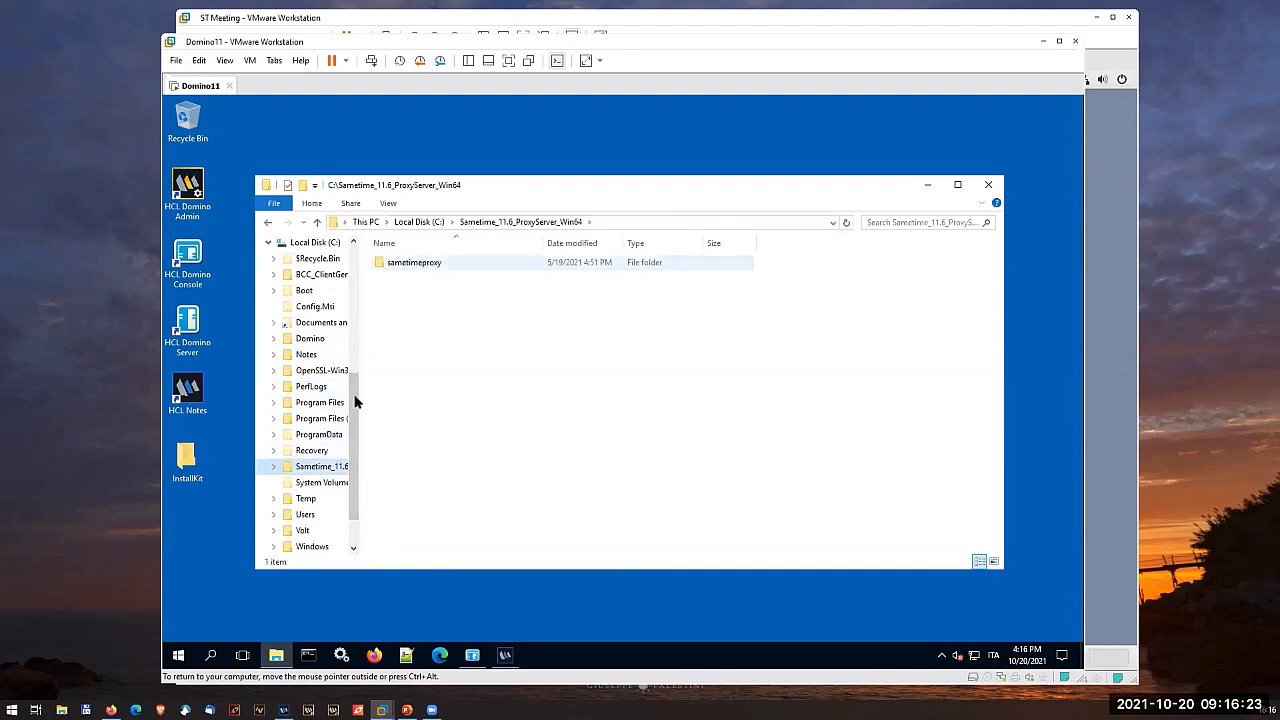
{"action": "left_click", "coordinate": [272, 466]}
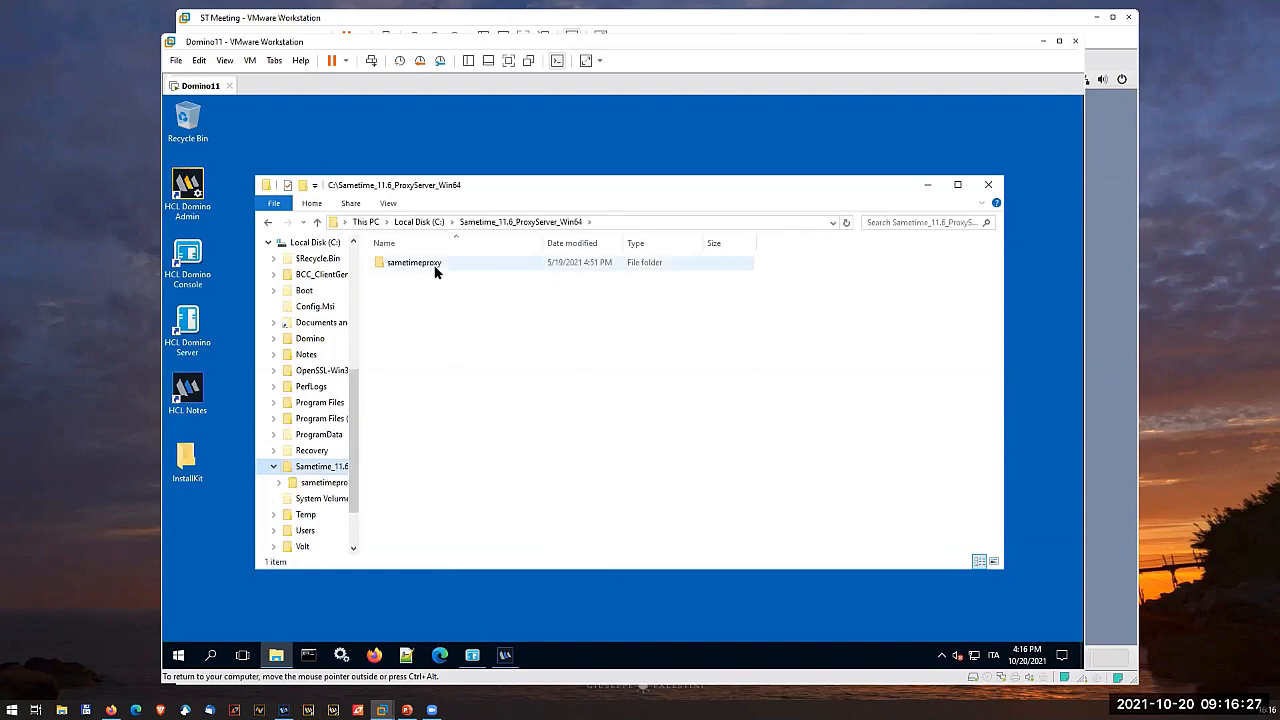
{"action": "scroll", "coordinate": [347, 379], "scroll_direction": "up", "scroll_amount": 4}
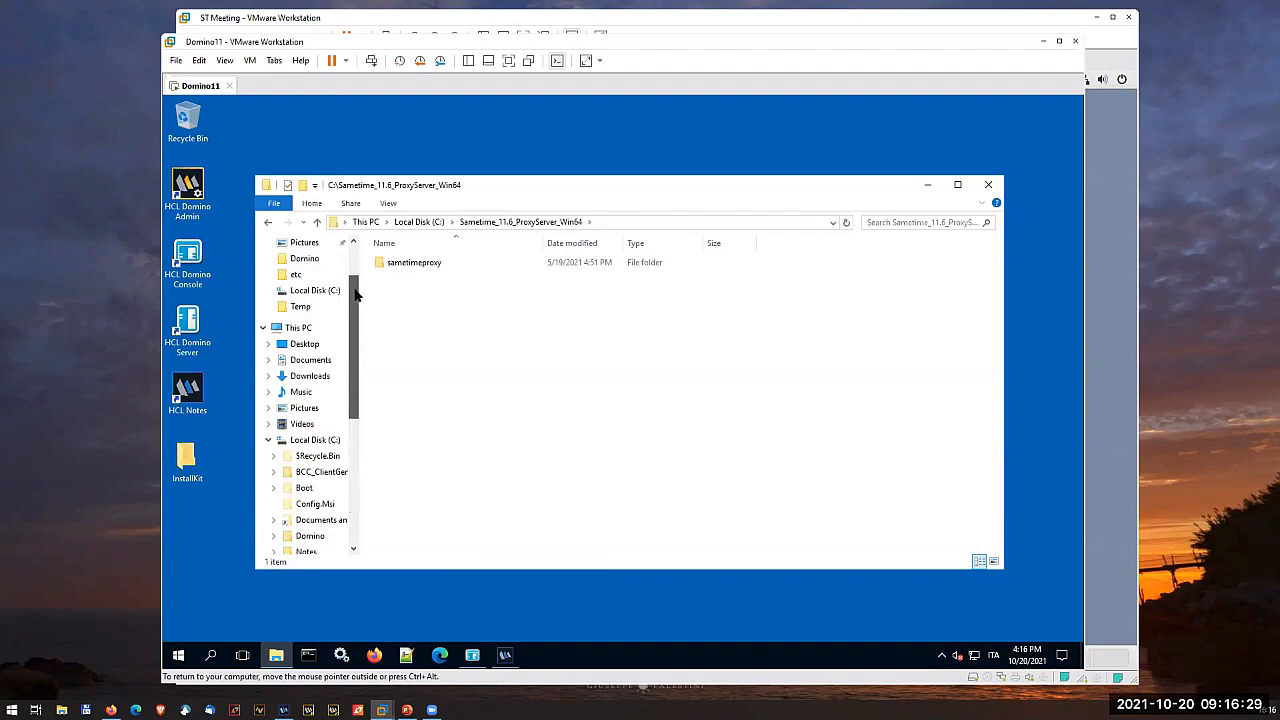
{"action": "left_click_drag", "start_coordinate": [383, 266], "coordinate": [320, 440]}
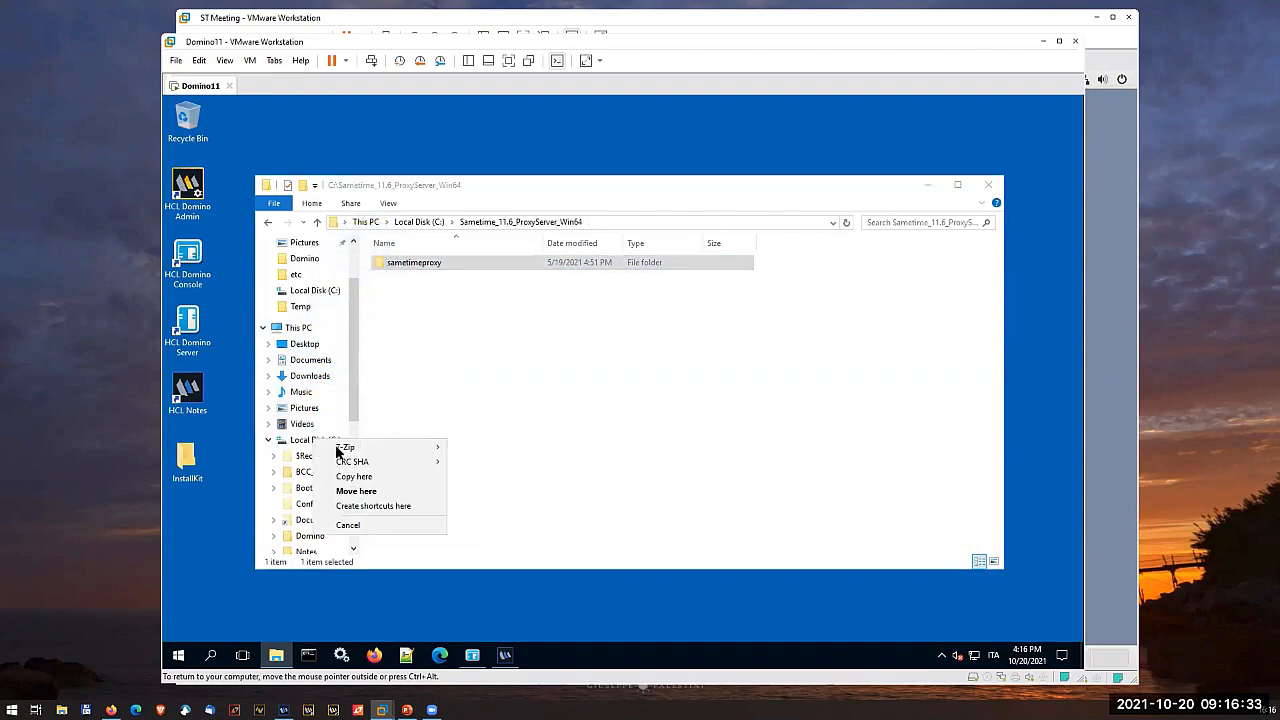
{"action": "left_click", "coordinate": [382, 492]}
{"action": "left_click", "coordinate": [324, 442]}
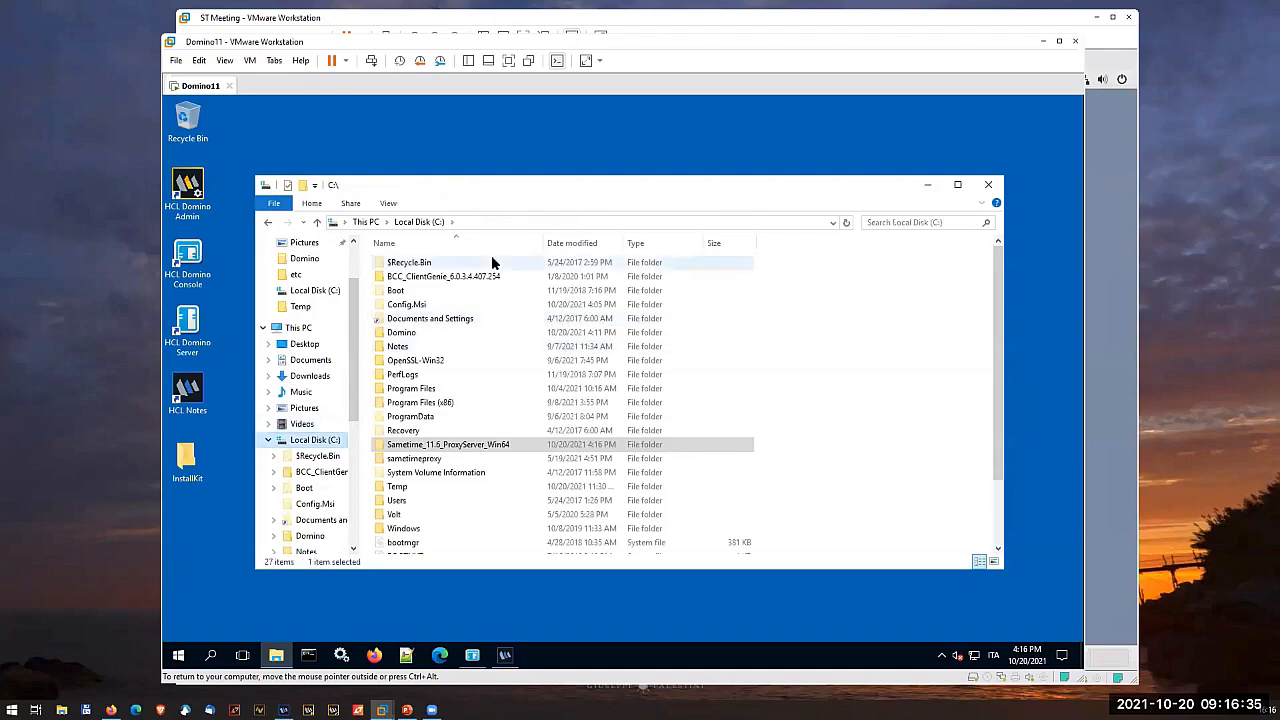
{"action": "left_click", "coordinate": [392, 458]}
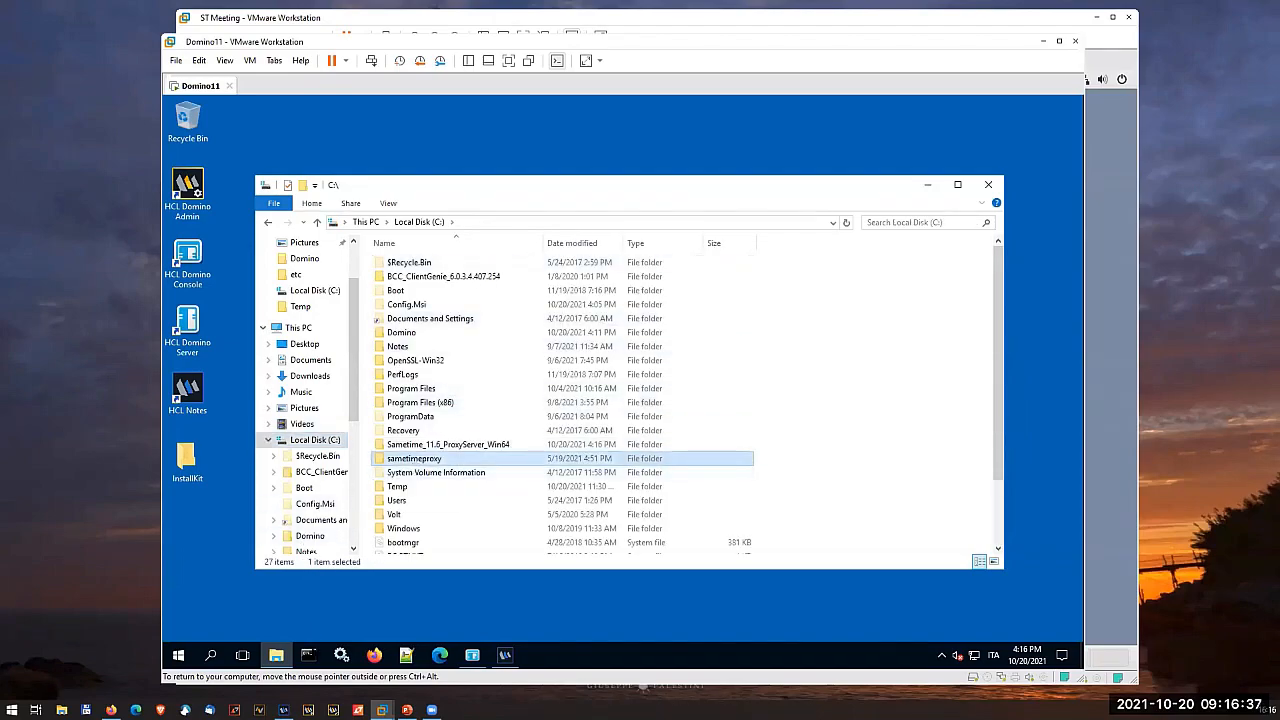
- Open a Command Prompt, change to the \sametimeproxy directory and list its contents
{"action": "left_click", "coordinate": [308, 654]}
{"action": "type", "text": "cd \\sa"}
{"action": "key", "text": "Tab"}
{"action": "key", "text": "Tab"}
{"action": "key", "text": "Return"}
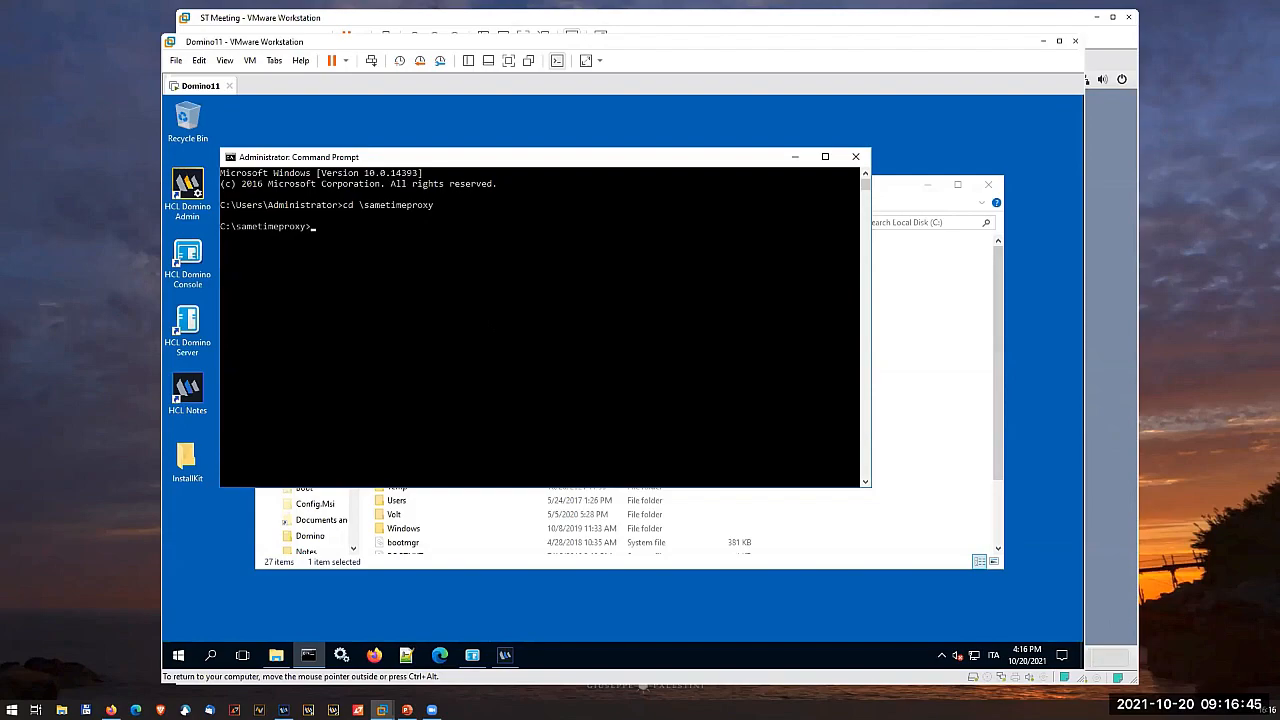
{"action": "type", "text": "dir"}
{"action": "key", "text": "Return"}
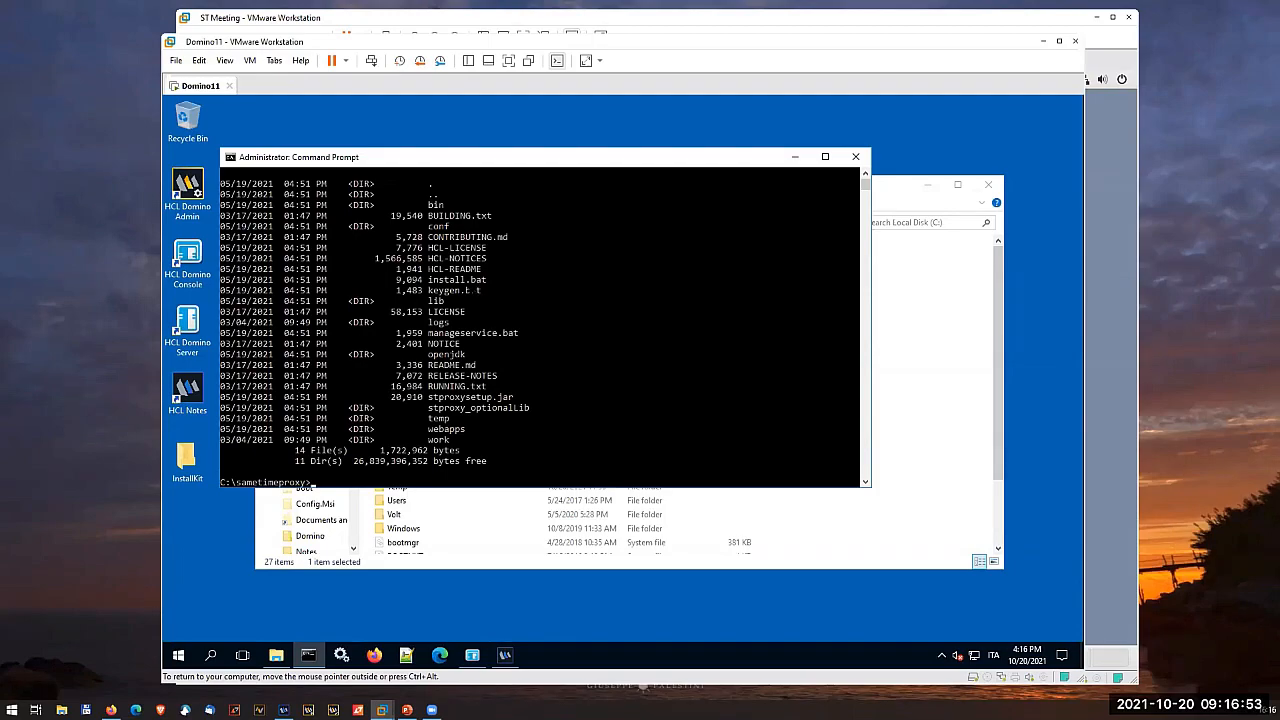
- Run install.bat, accept the license agreement, choose the install option and proceed with the installation in C:\sametimeproxy
{"action": "type", "text": "install.bat"}
{"action": "key", "text": "Return"}
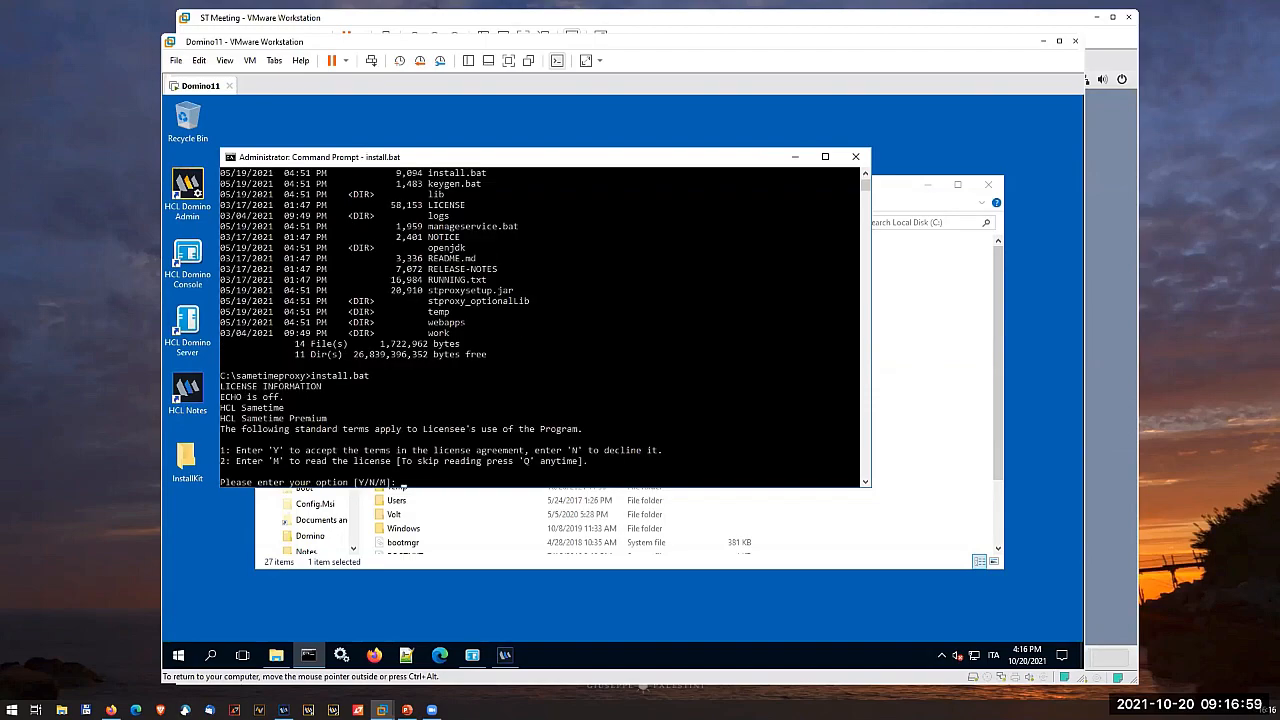
{"action": "scroll", "coordinate": [252, 450], "scroll_direction": "down", "scroll_amount": 1}
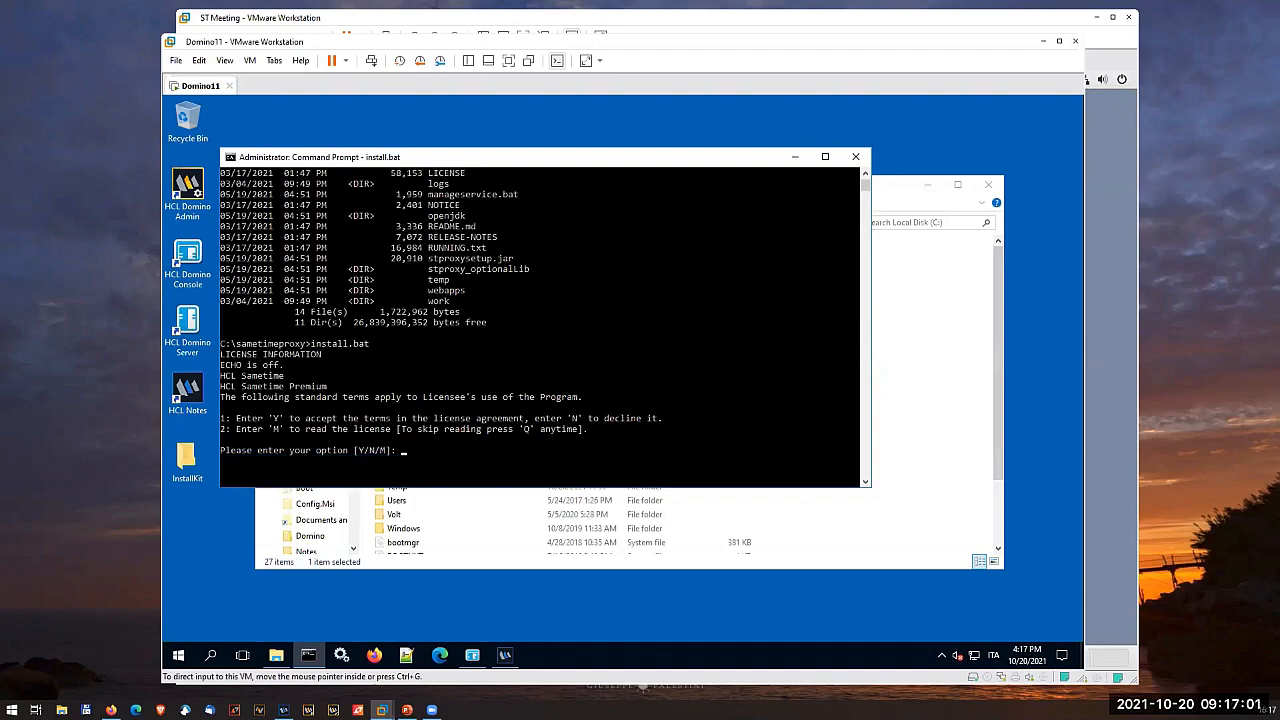
{"action": "type", "text": "y"}
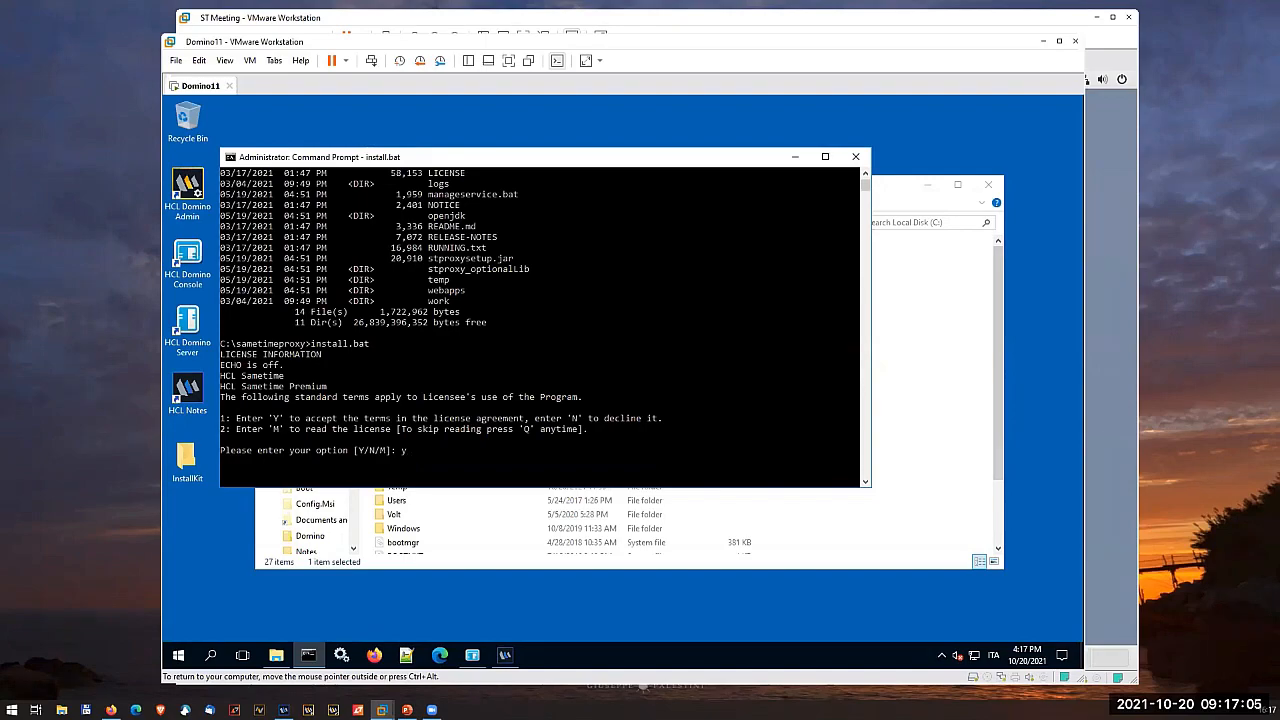
{"action": "key", "text": "Return"}
{"action": "type", "text": "i"}
{"action": "key", "text": "Return"}
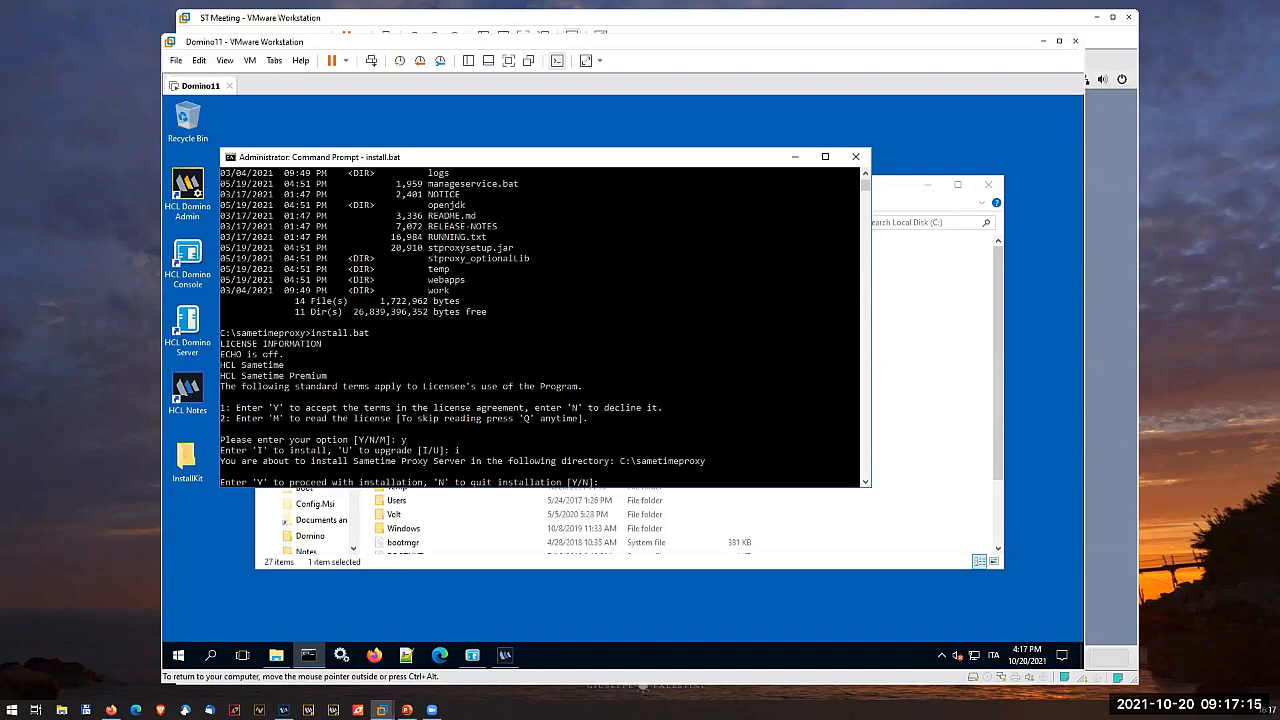
{"action": "type", "text": "y"}
{"action": "key", "text": "Return"}
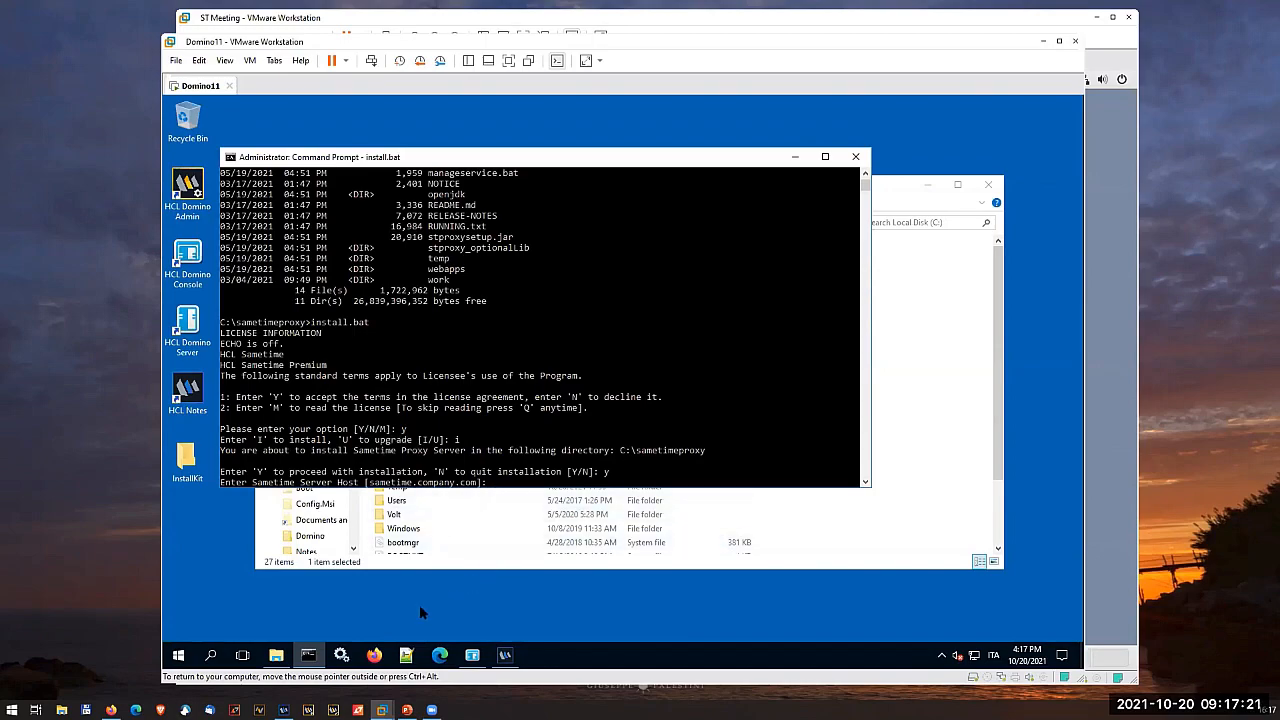
- Check the server's fully qualified Internet host name in Domino Administrator, and minimize it again
{"action": "left_click", "coordinate": [505, 655]}
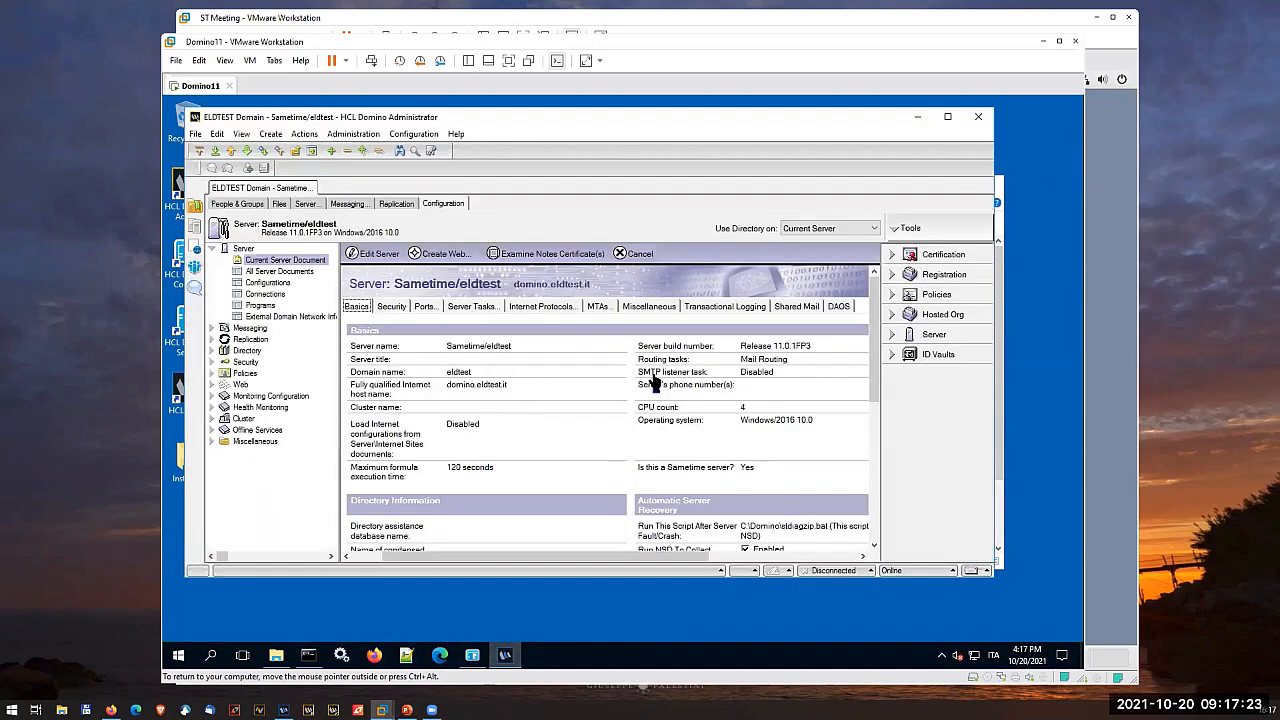
{"action": "left_click_drag", "start_coordinate": [448, 386], "coordinate": [508, 388]}
{"action": "left_click", "coordinate": [920, 118]}
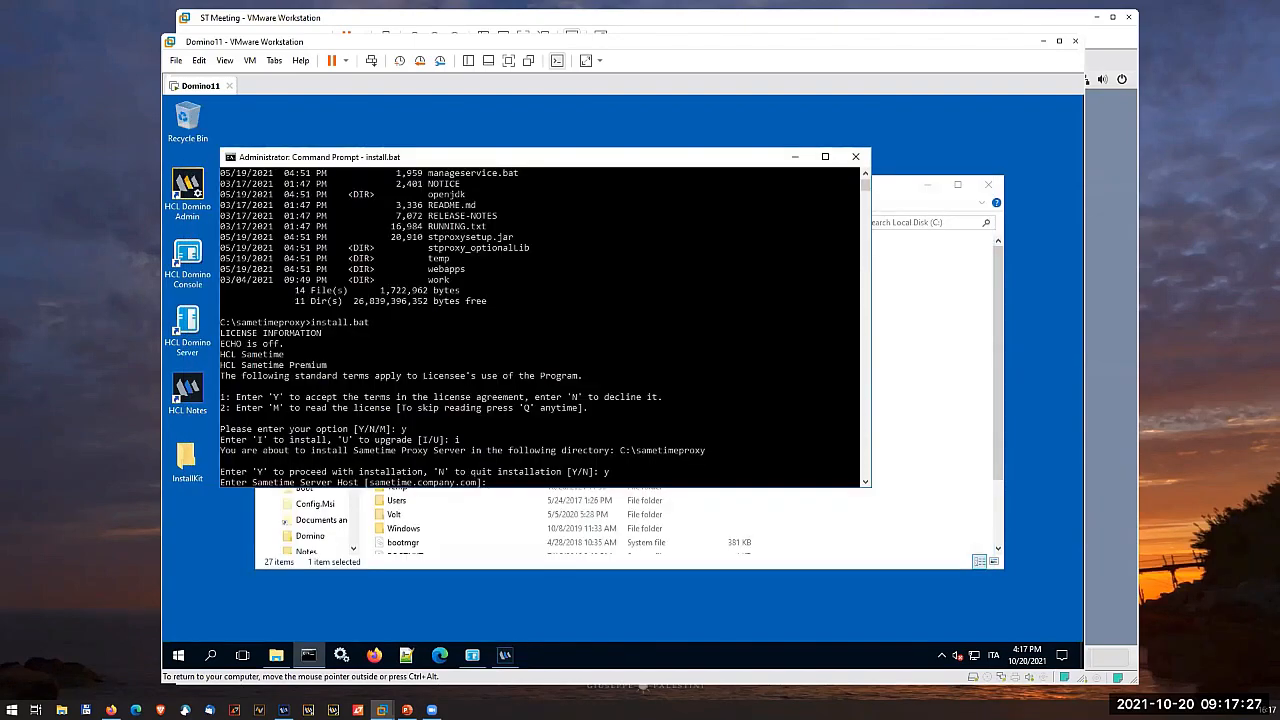
- Set the Sametime server host to domino.eldtest.it, accept default port 1516 and leave the IDP URL empty
{"action": "left_click", "coordinate": [493, 485]}
{"action": "type", "text": "domino.eldtest.it"}
{"action": "key", "text": "Return"}
{"action": "key", "text": "Return"}
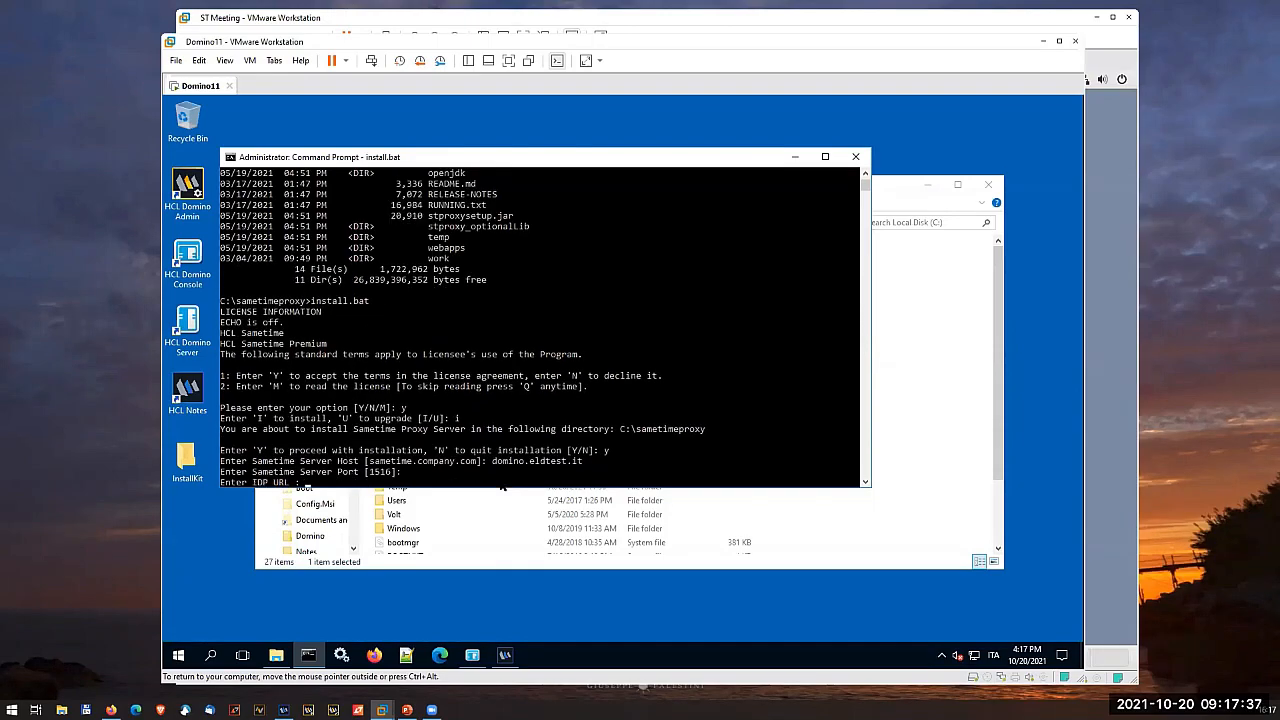
{"action": "key", "text": "Return"}
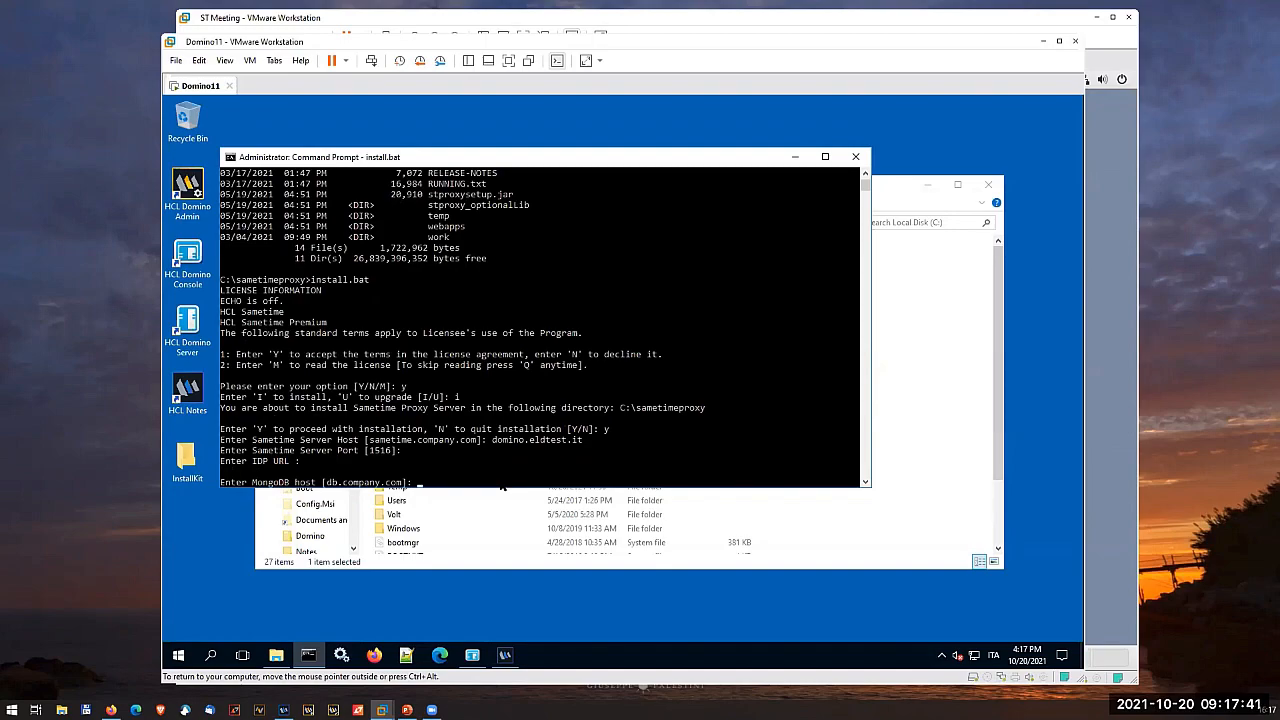
- Set the MongoDB host to domino.eldtest.it and accept the default MongoDB port 27017
{"action": "type", "text": "domino.eldtest.it"}
{"action": "key", "text": "Return"}
- Enter sametimeUser as the MongoDB admin user name with its password, and agree to create a new self-signed certificate
{"action": "key", "text": "Return"}
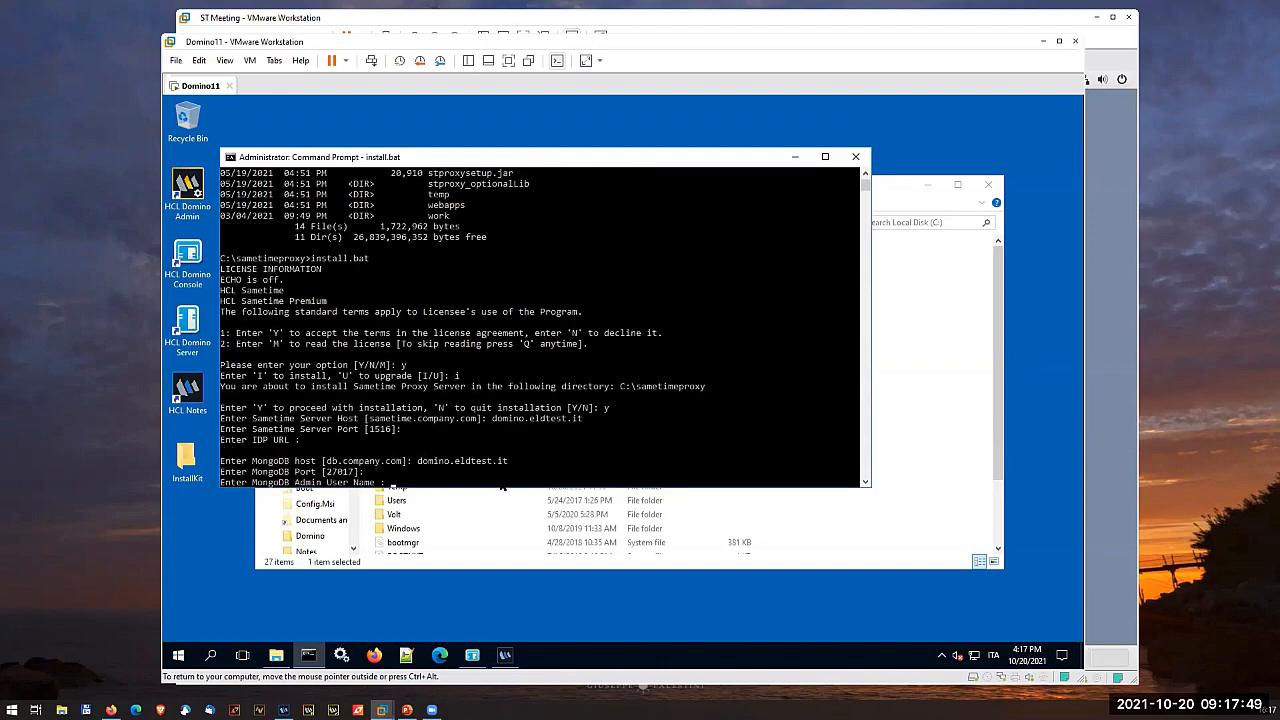
{"action": "type", "text": "sametimeUser"}
{"action": "key", "text": "Return"}
{"action": "type", "text": "sametime"}
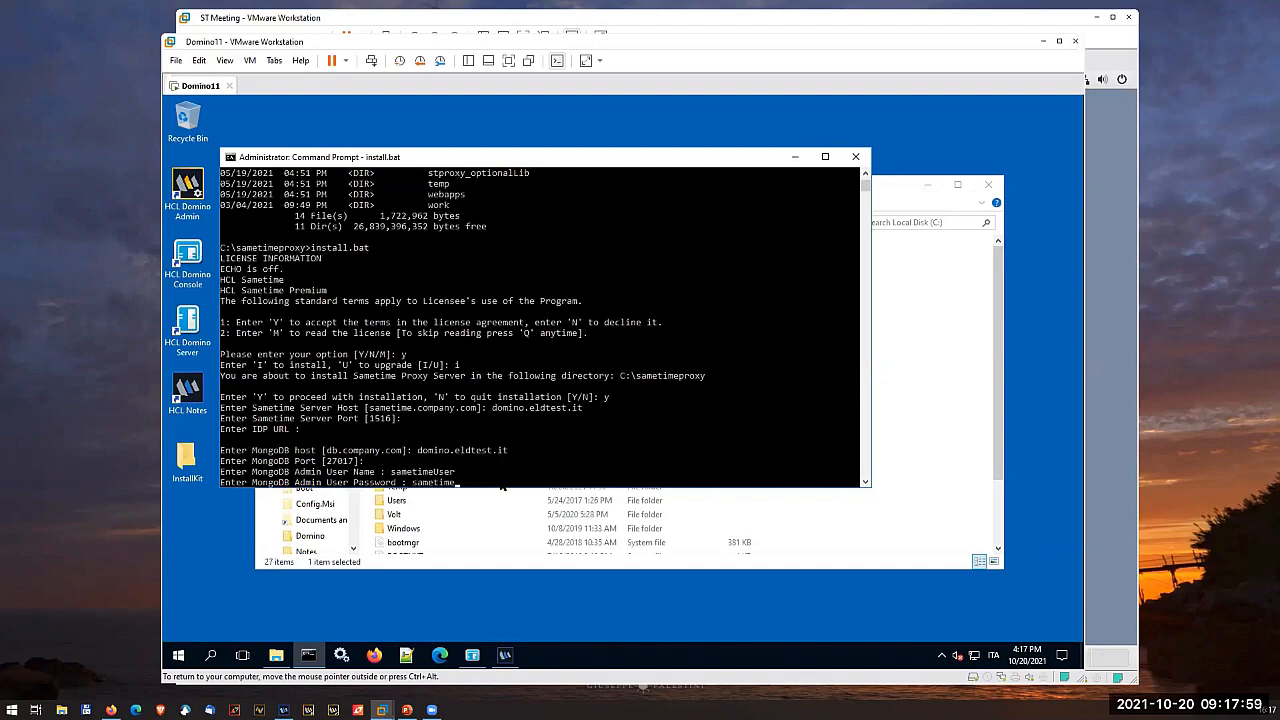
{"action": "key", "text": "Return"}
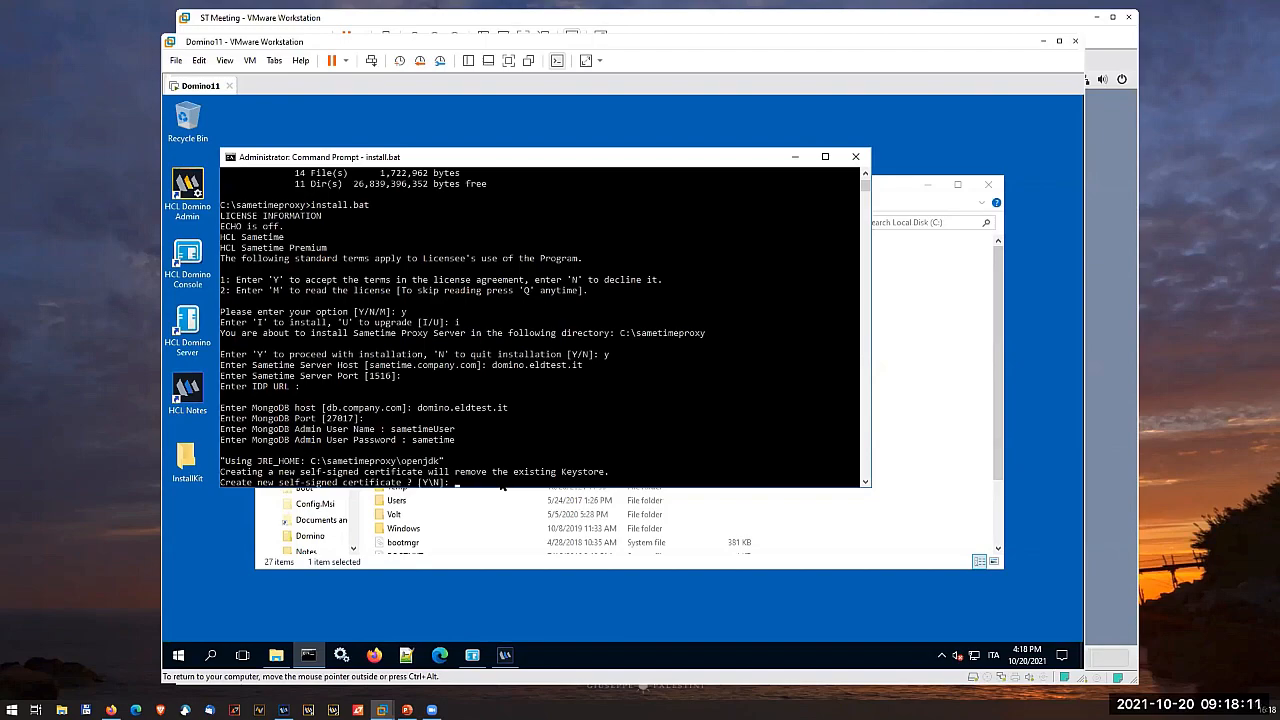
{"action": "type", "text": "y"}
{"action": "key", "text": "Return"}
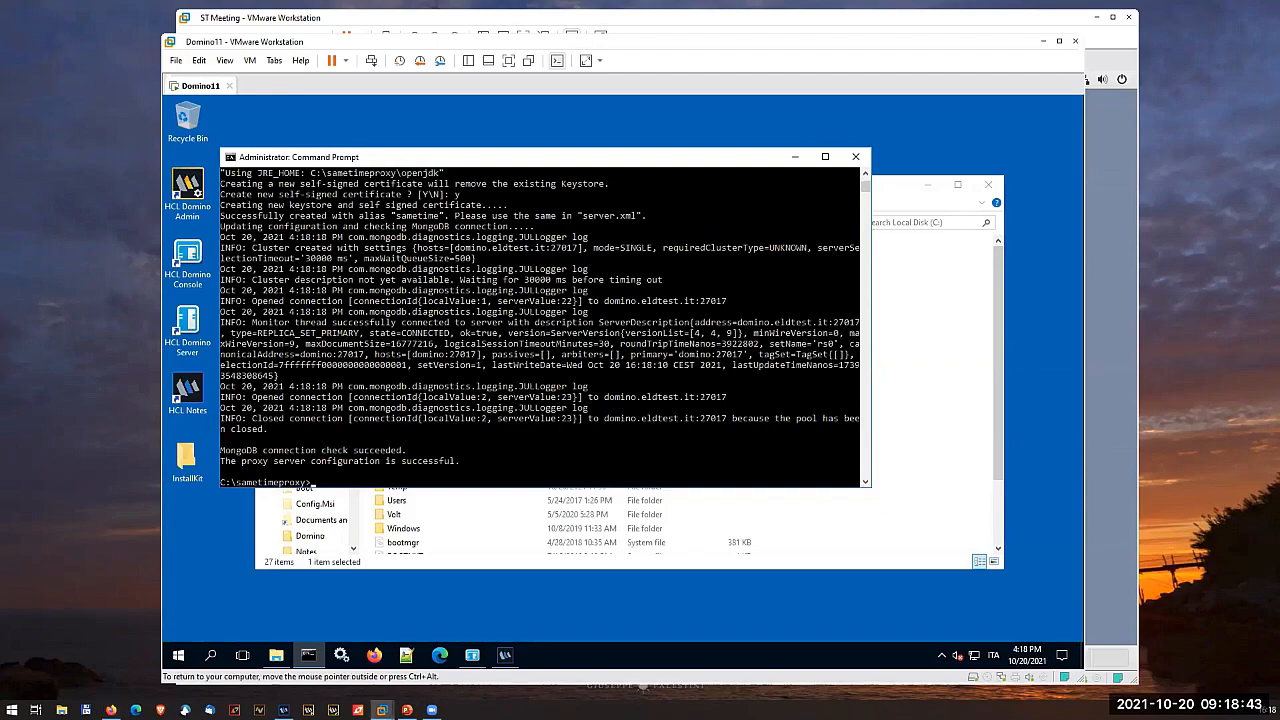
- Open stproxyconfig.xml from C:\sametimeproxy\conf in Notepad++, review the Sametime host and port settings, and close the file
{"action": "left_click", "coordinate": [632, 517]}
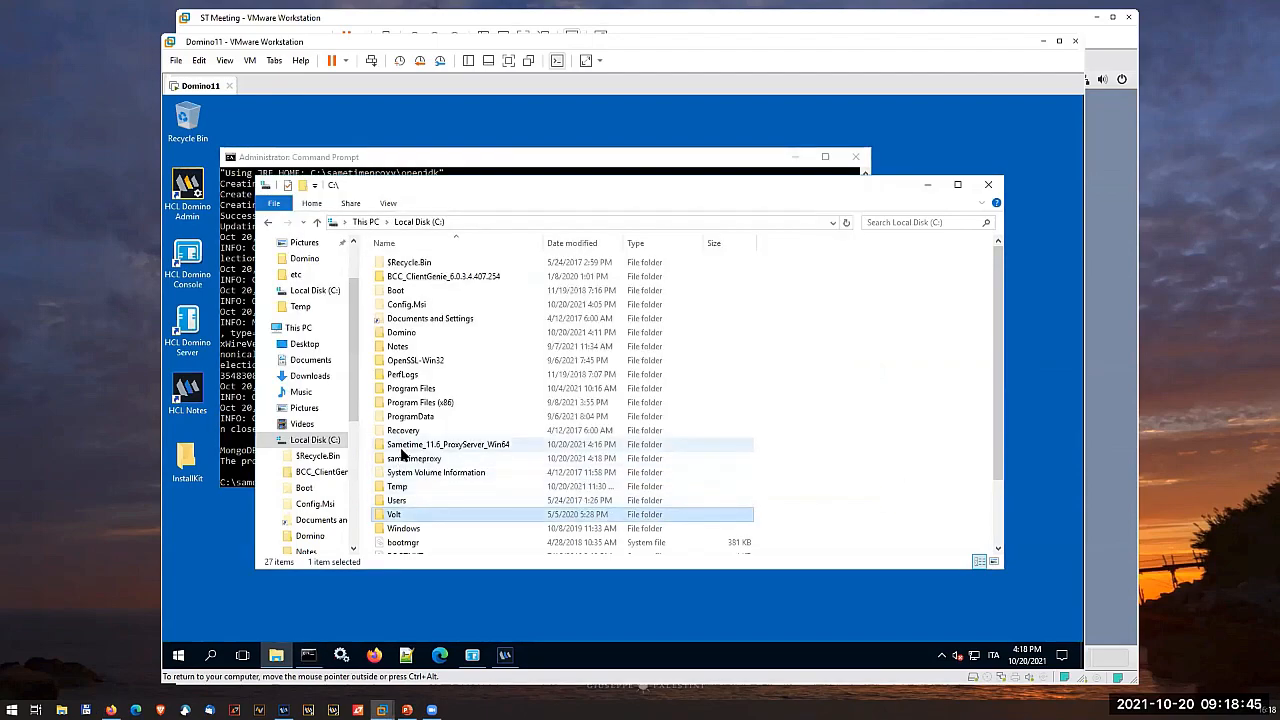
{"action": "double_click", "coordinate": [407, 460]}
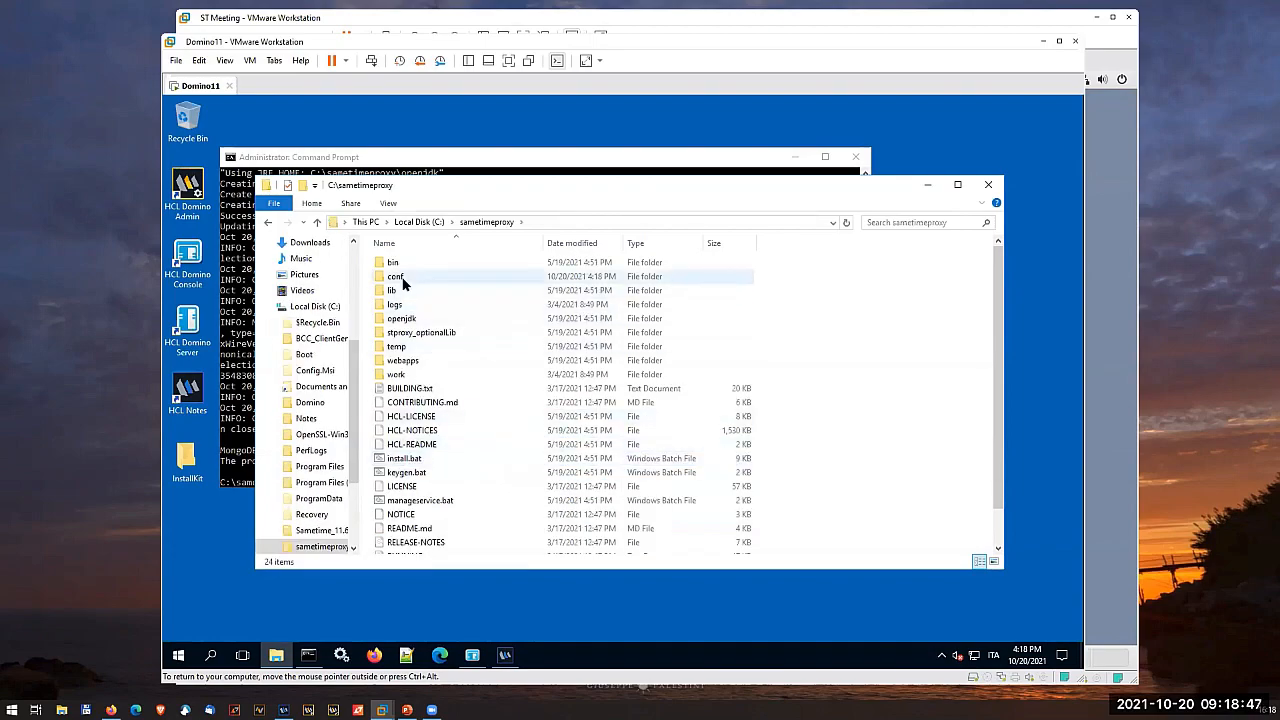
{"action": "double_click", "coordinate": [436, 277]}
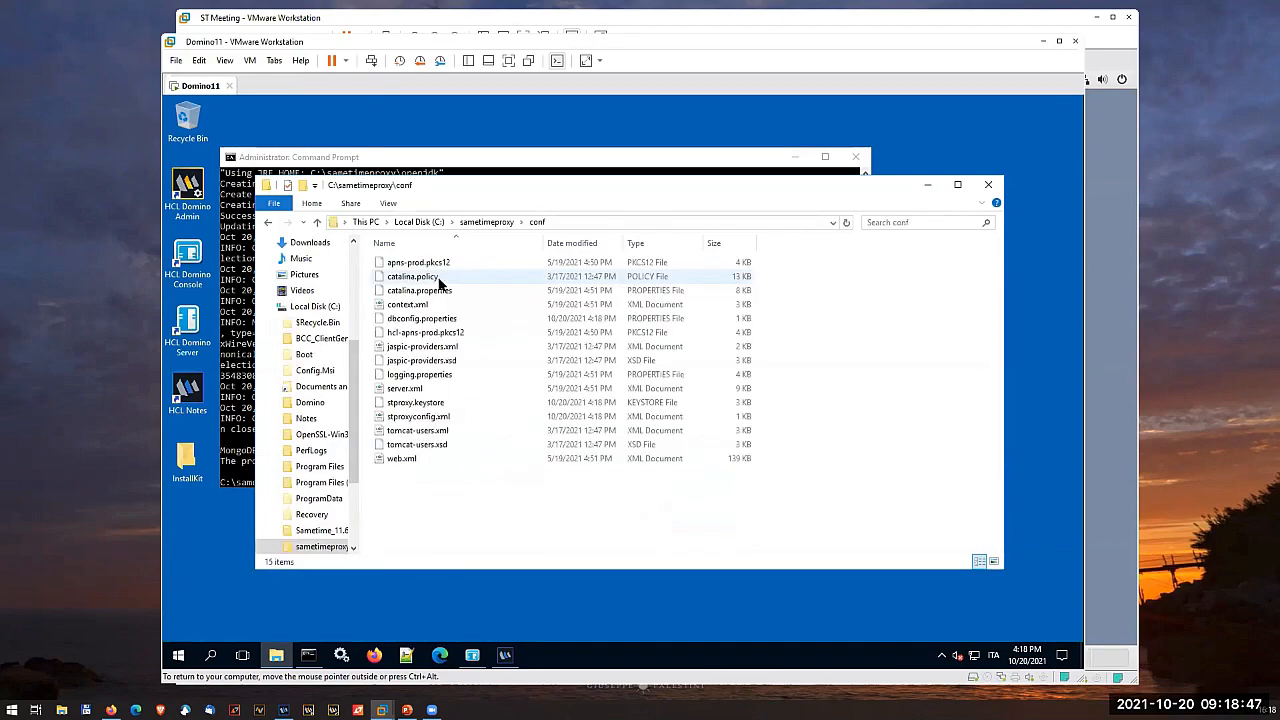
{"action": "right_click", "coordinate": [429, 416]}
{"action": "left_click", "coordinate": [488, 256]}
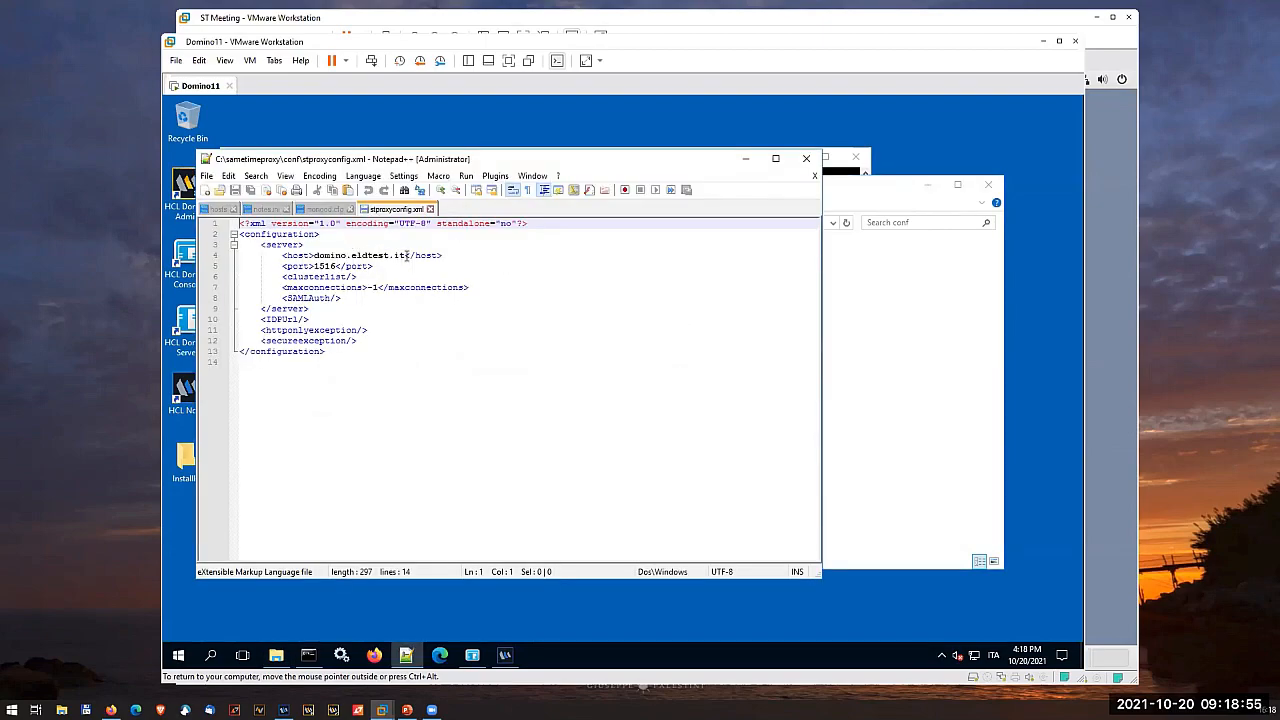
{"action": "left_click", "coordinate": [430, 209]}
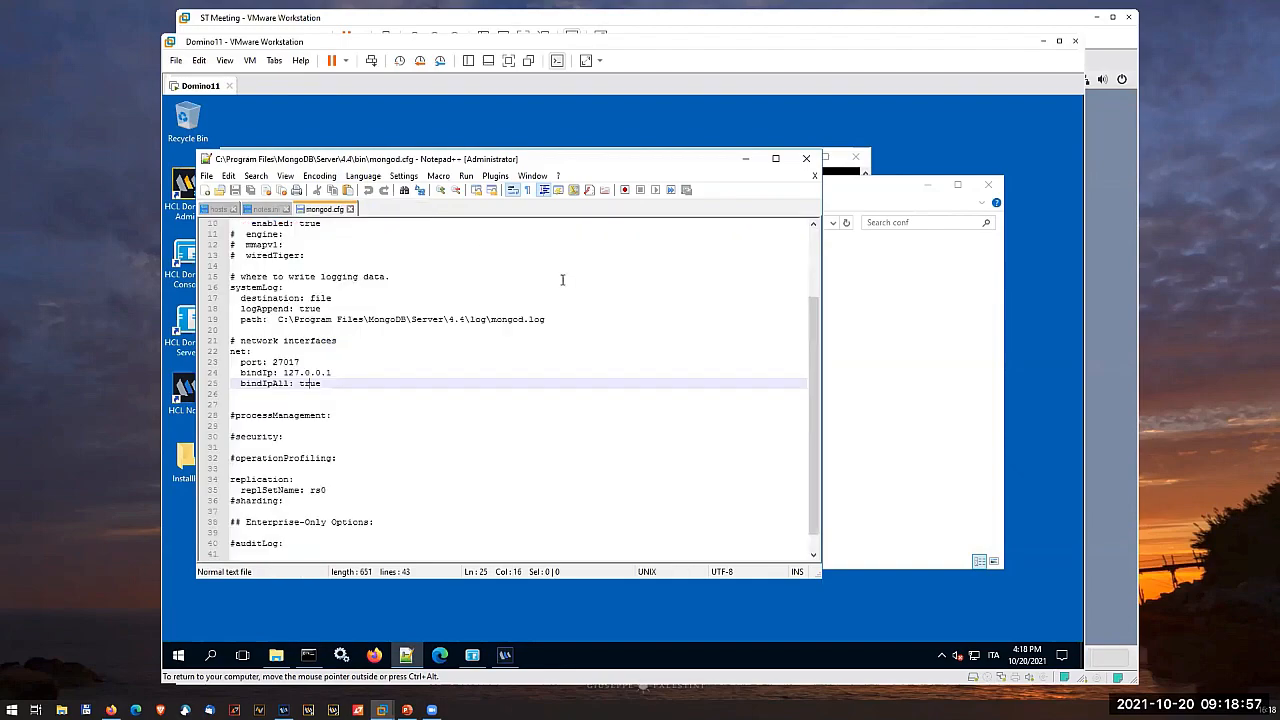
- Open dbconfig.properties from the conf folder in Notepad++, review the MongoDB connection settings, and close the file
{"action": "left_click", "coordinate": [859, 369]}
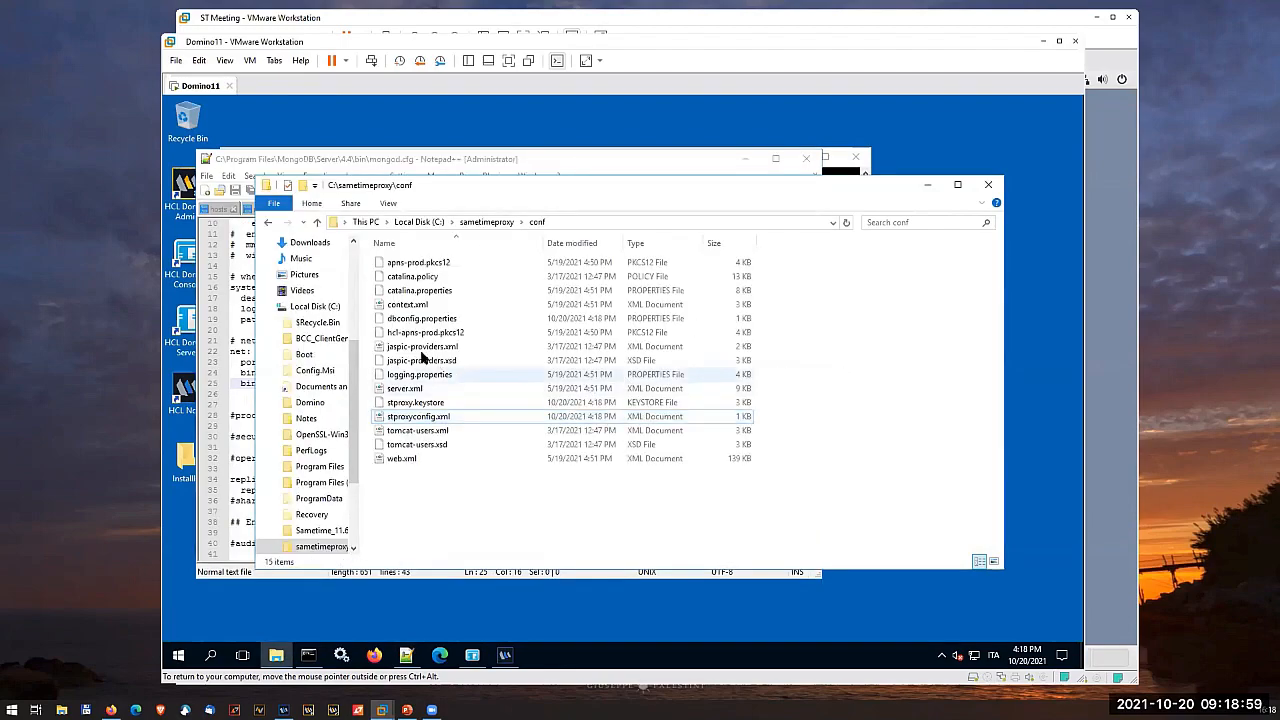
{"action": "right_click", "coordinate": [415, 323]}
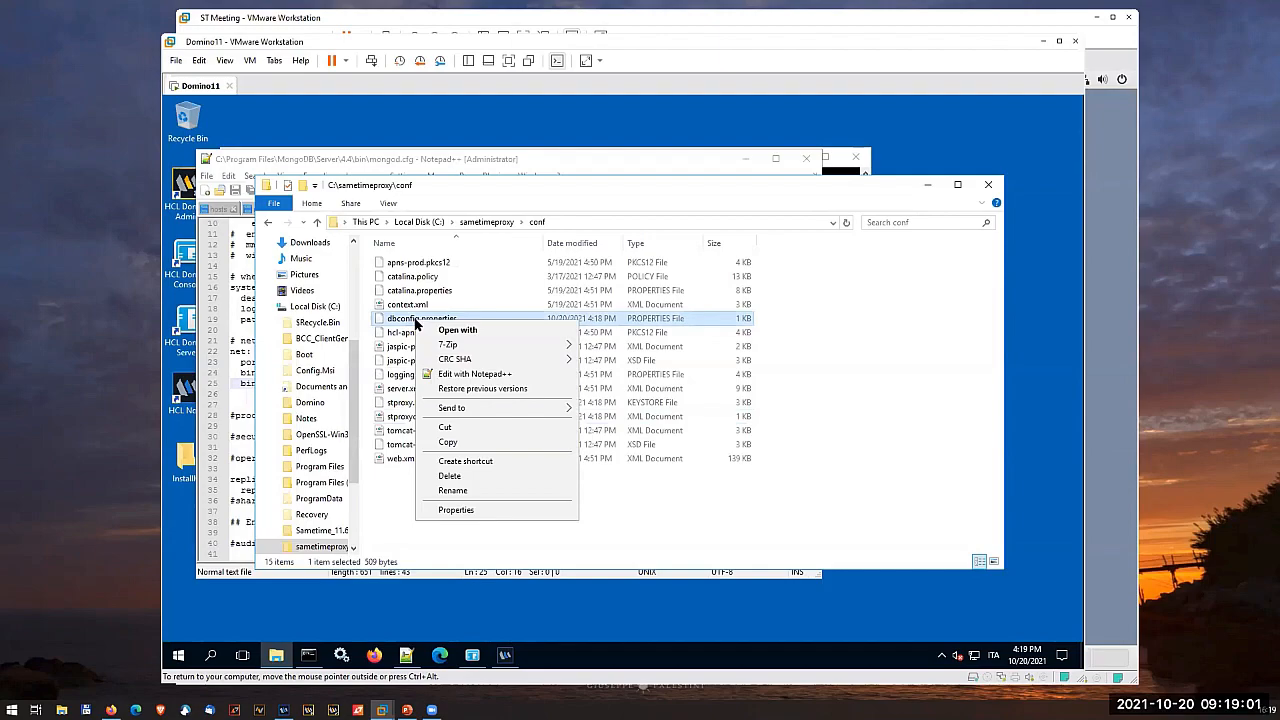
{"action": "left_click", "coordinate": [460, 372]}
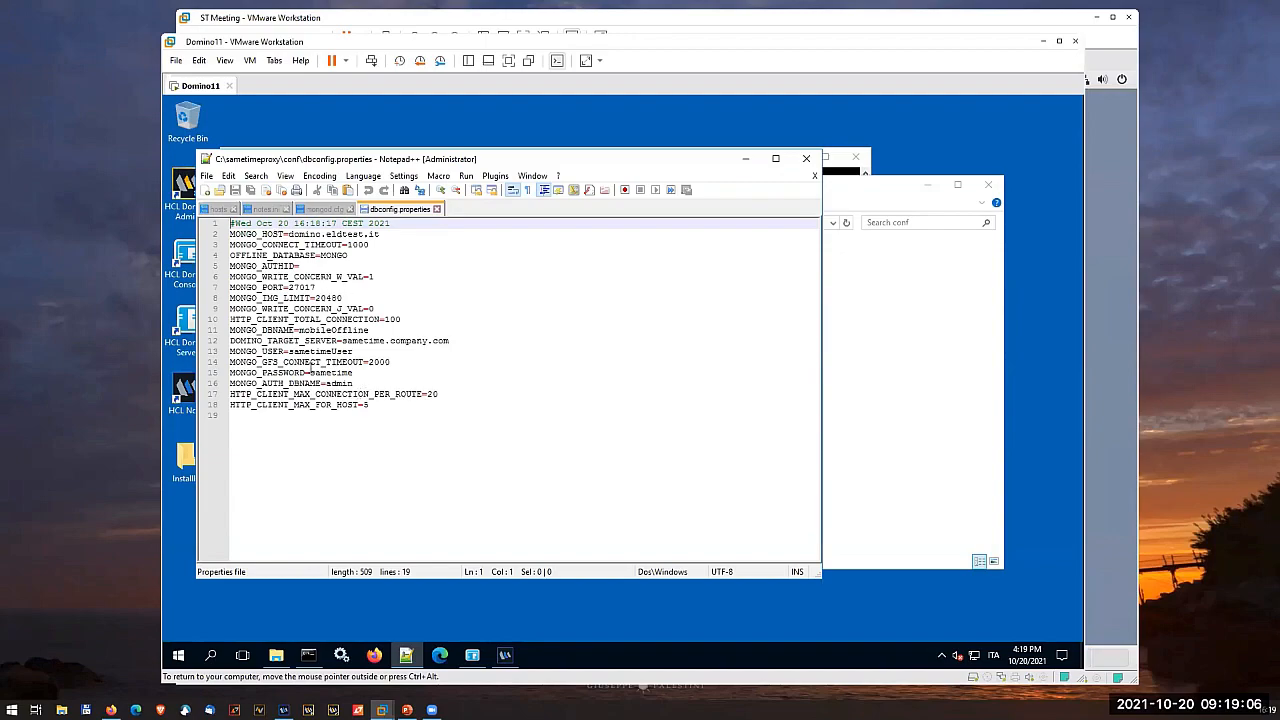
{"action": "left_click", "coordinate": [436, 209]}
- Open server.xml from the conf folder in Notepad++, examine the HTTP and HTTPS connector ports, and close the file and editor
{"action": "left_click", "coordinate": [868, 350]}
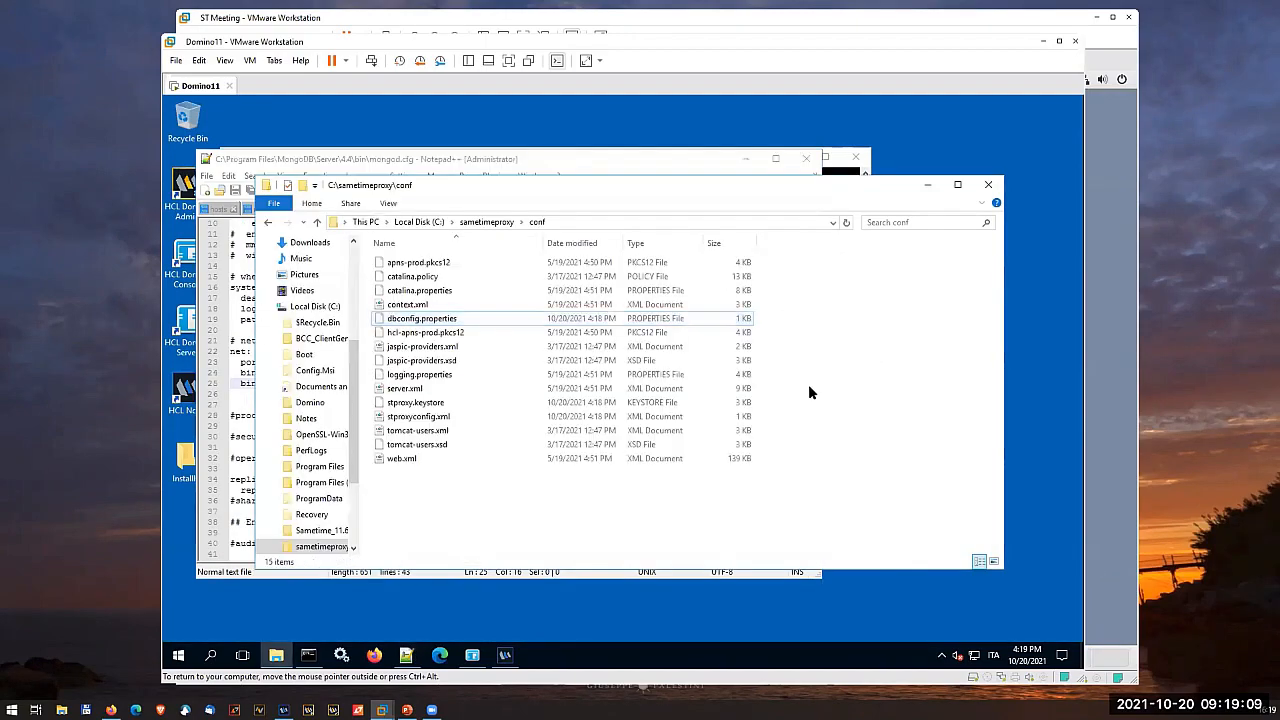
{"action": "right_click", "coordinate": [406, 390]}
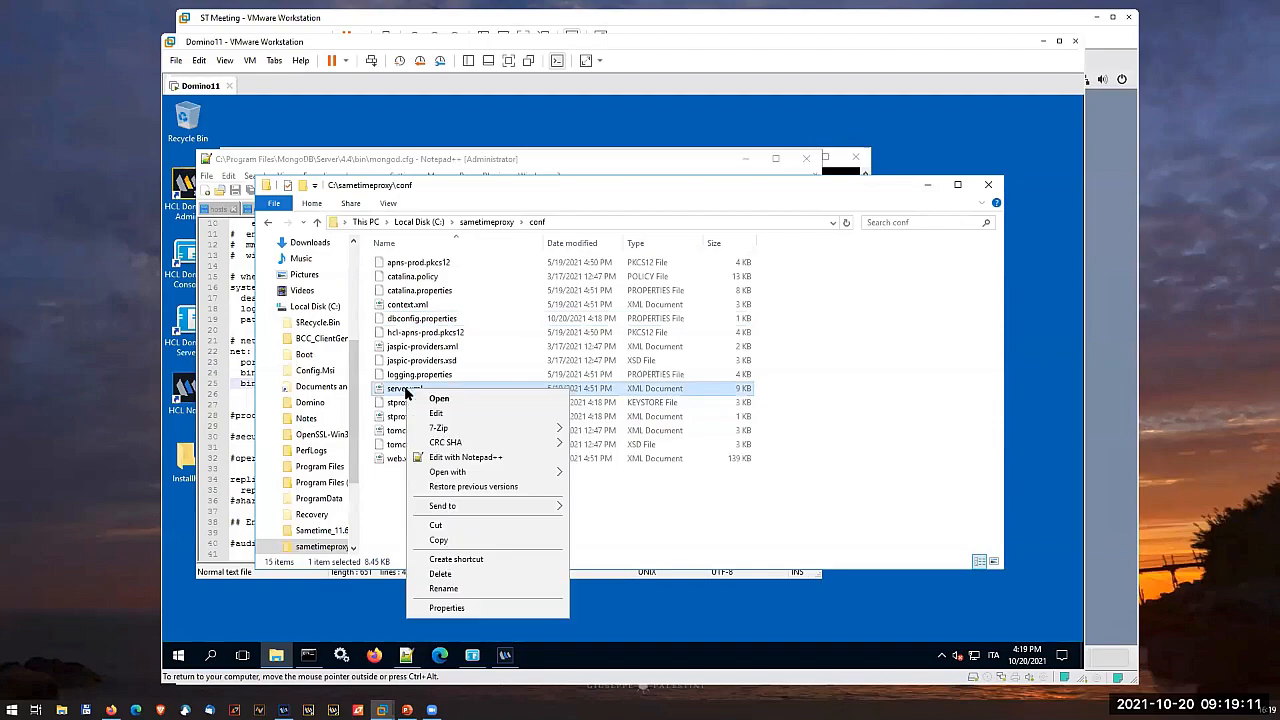
{"action": "left_click", "coordinate": [388, 484]}
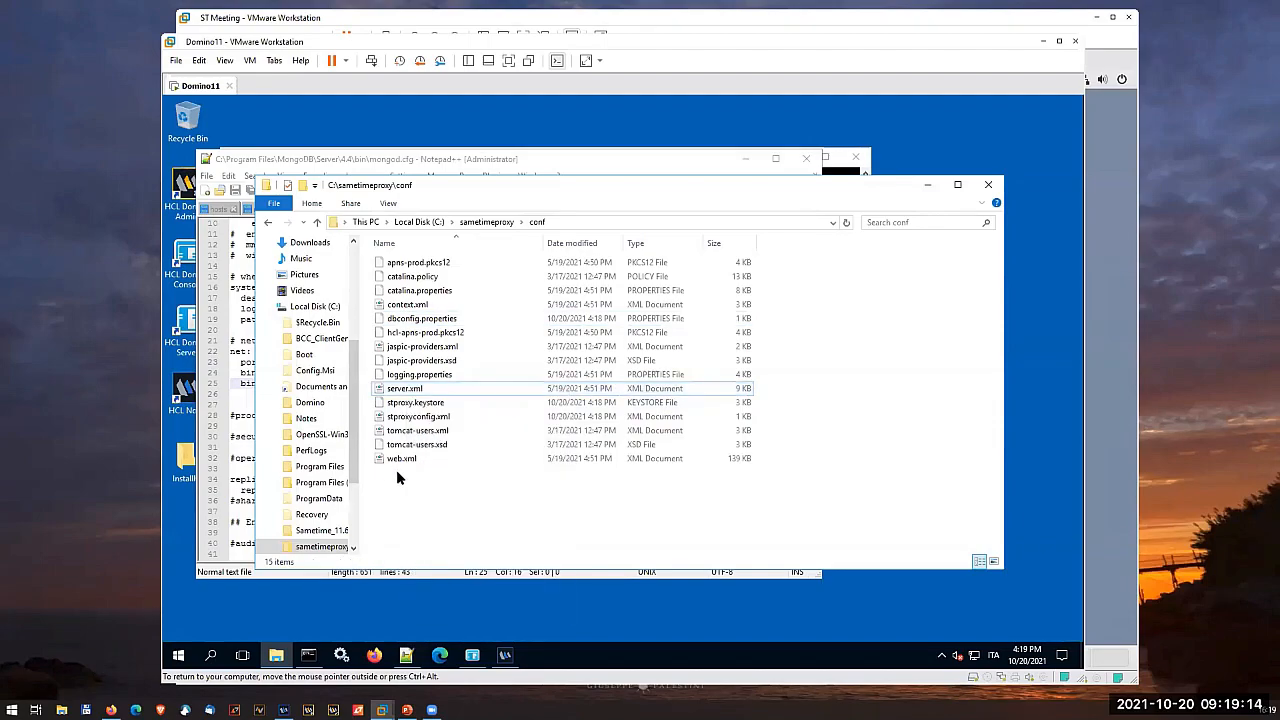
{"action": "right_click", "coordinate": [422, 390]}
{"action": "left_click", "coordinate": [502, 459]}
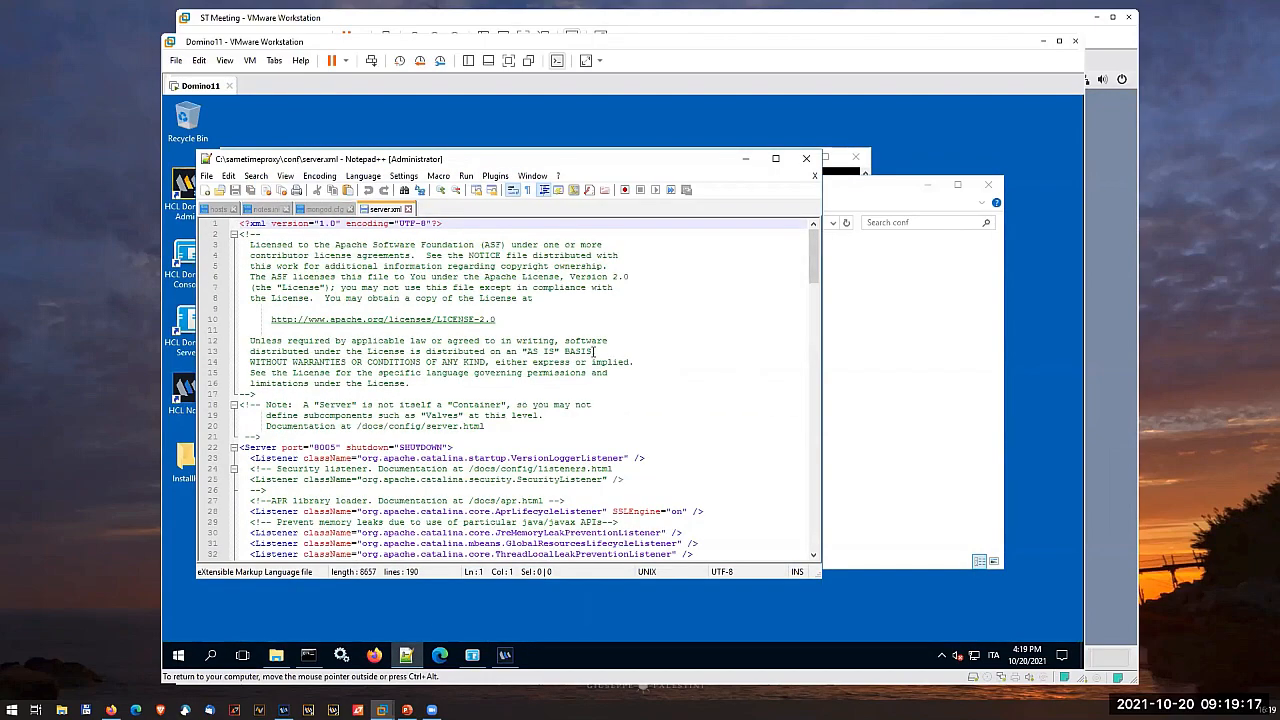
{"action": "scroll", "coordinate": [500, 424], "scroll_direction": "down", "scroll_amount": 3}
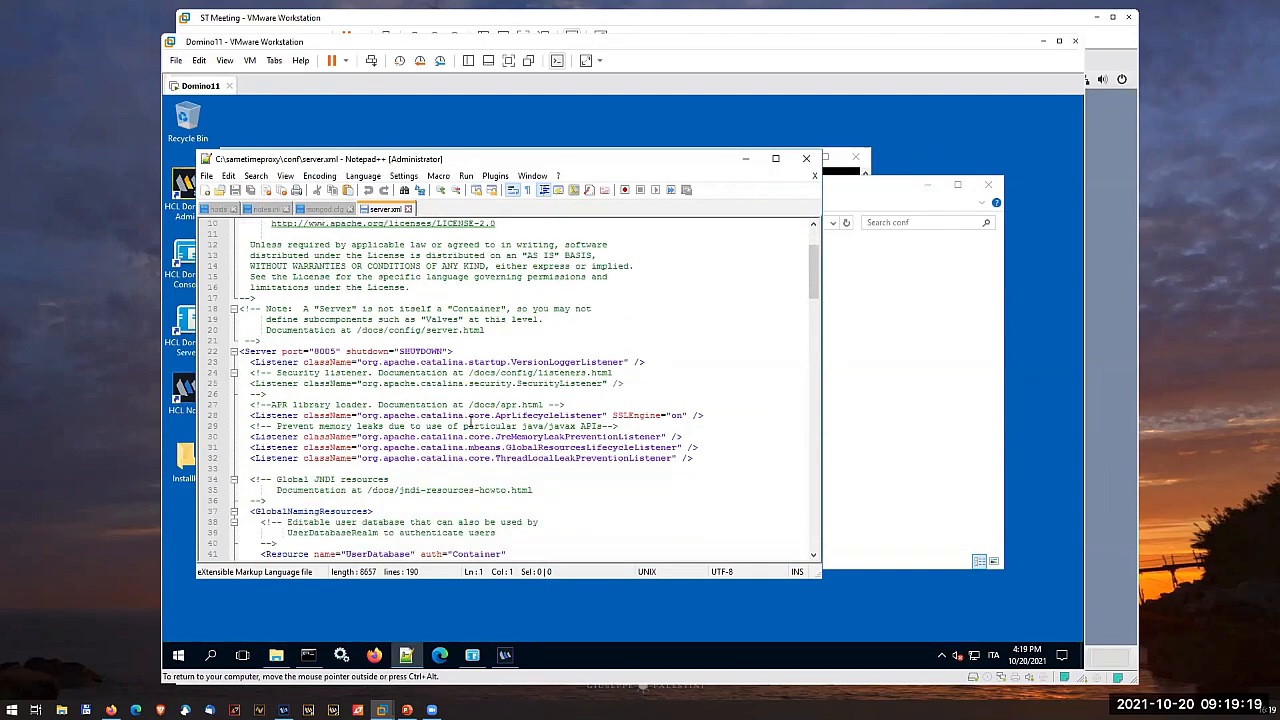
{"action": "scroll", "coordinate": [470, 422], "scroll_direction": "down", "scroll_amount": 2}
{"action": "scroll", "coordinate": [470, 422], "scroll_direction": "down", "scroll_amount": 3}
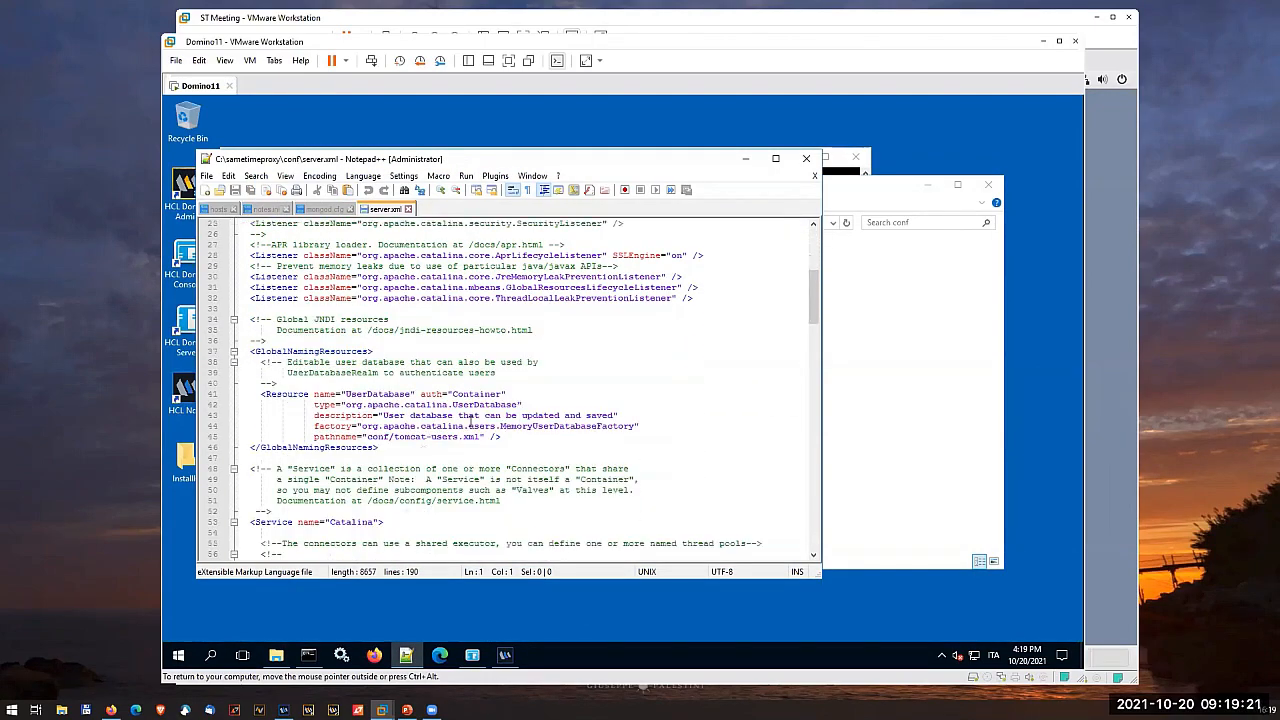
{"action": "scroll", "coordinate": [470, 422], "scroll_direction": "down", "scroll_amount": 9}
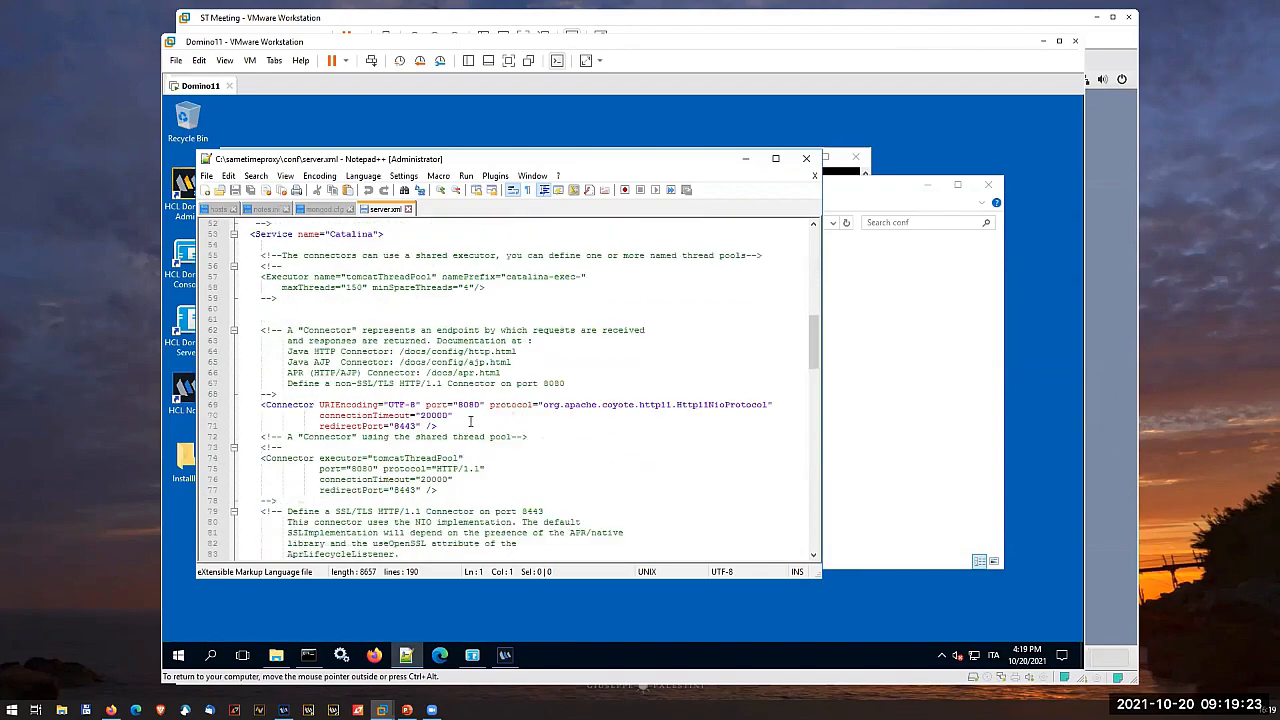
{"action": "scroll", "coordinate": [470, 422], "scroll_direction": "down", "scroll_amount": 1}
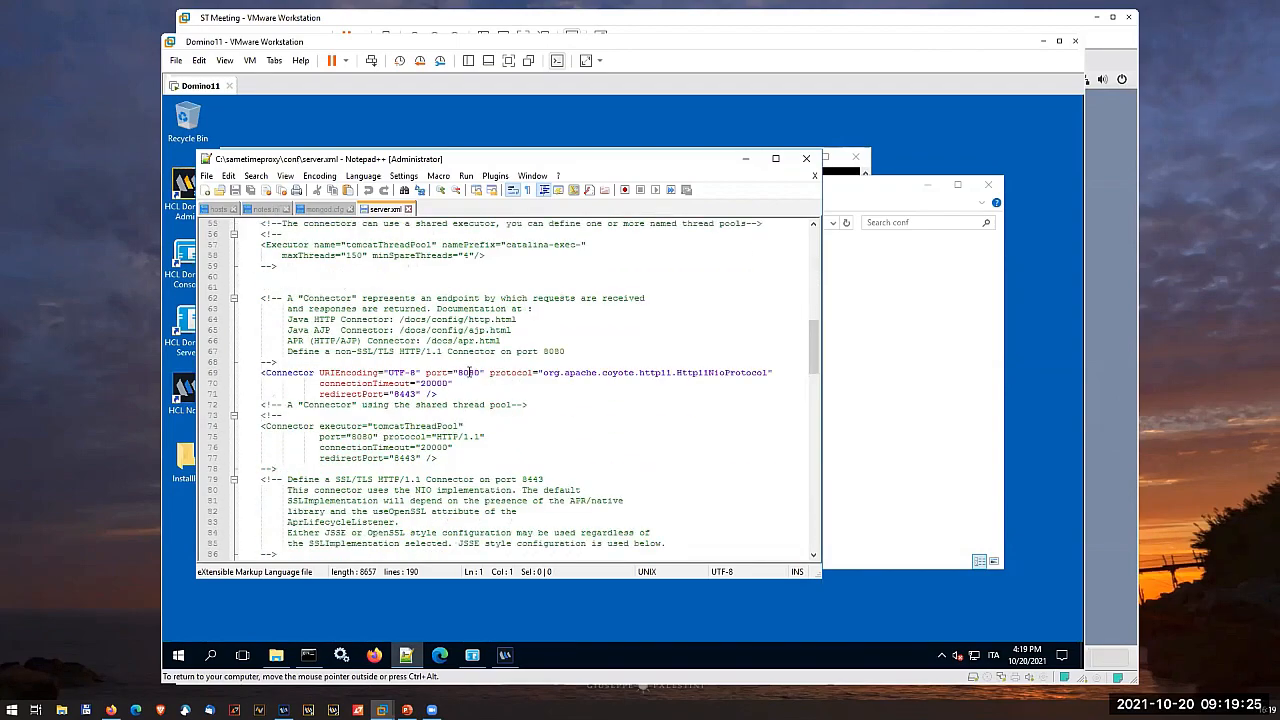
{"action": "scroll", "coordinate": [466, 375], "scroll_direction": "down", "scroll_amount": 6}
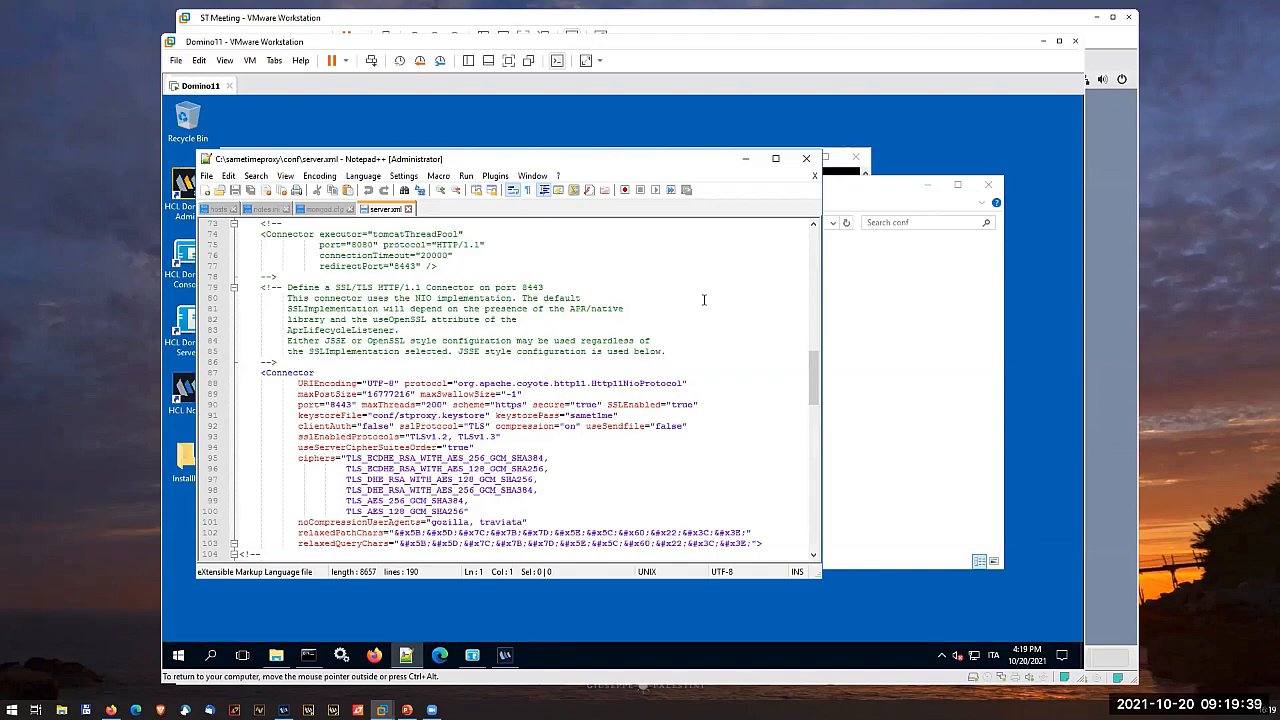
{"action": "left_click", "coordinate": [408, 209]}
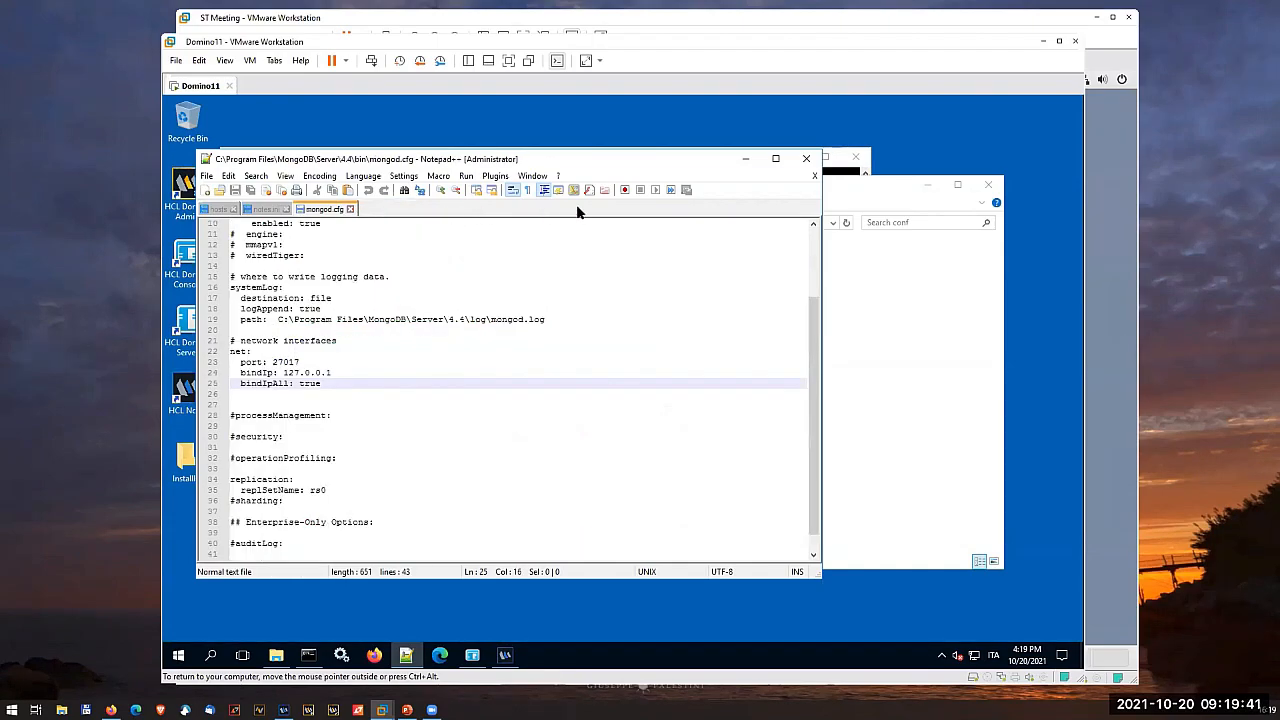
{"action": "left_click", "coordinate": [806, 159]}
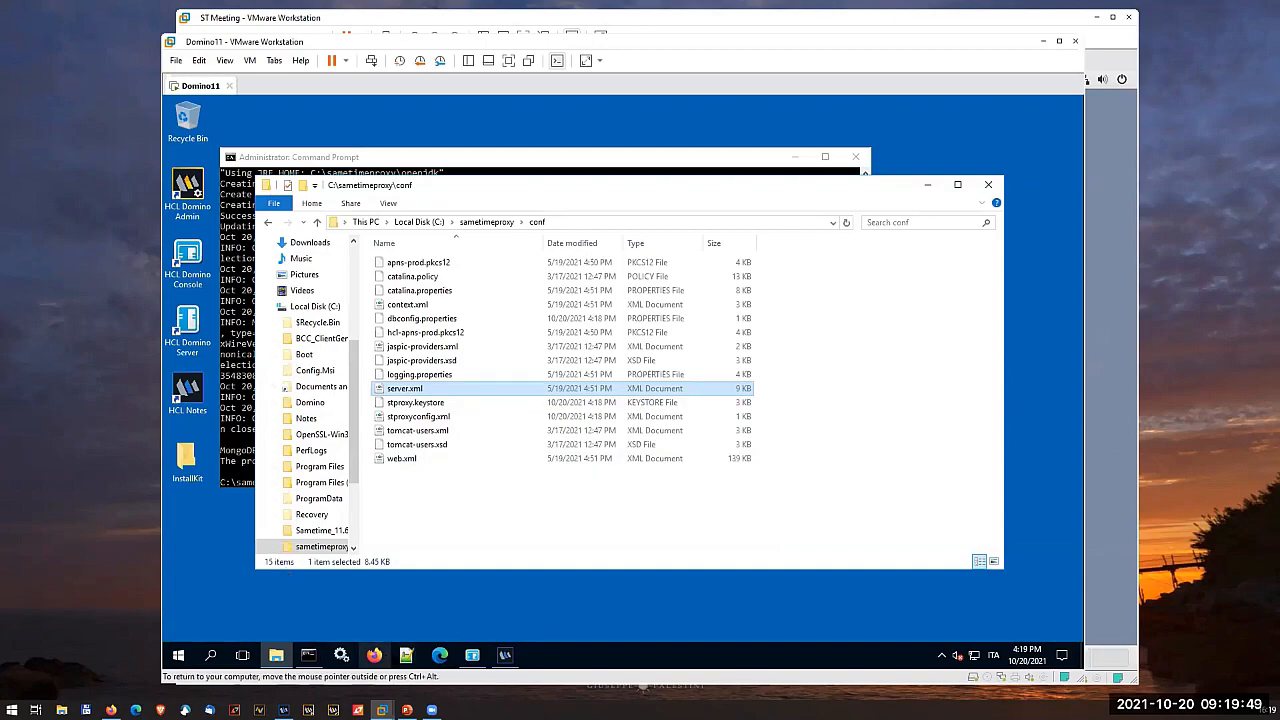
{"action": "left_click", "coordinate": [374, 655]}
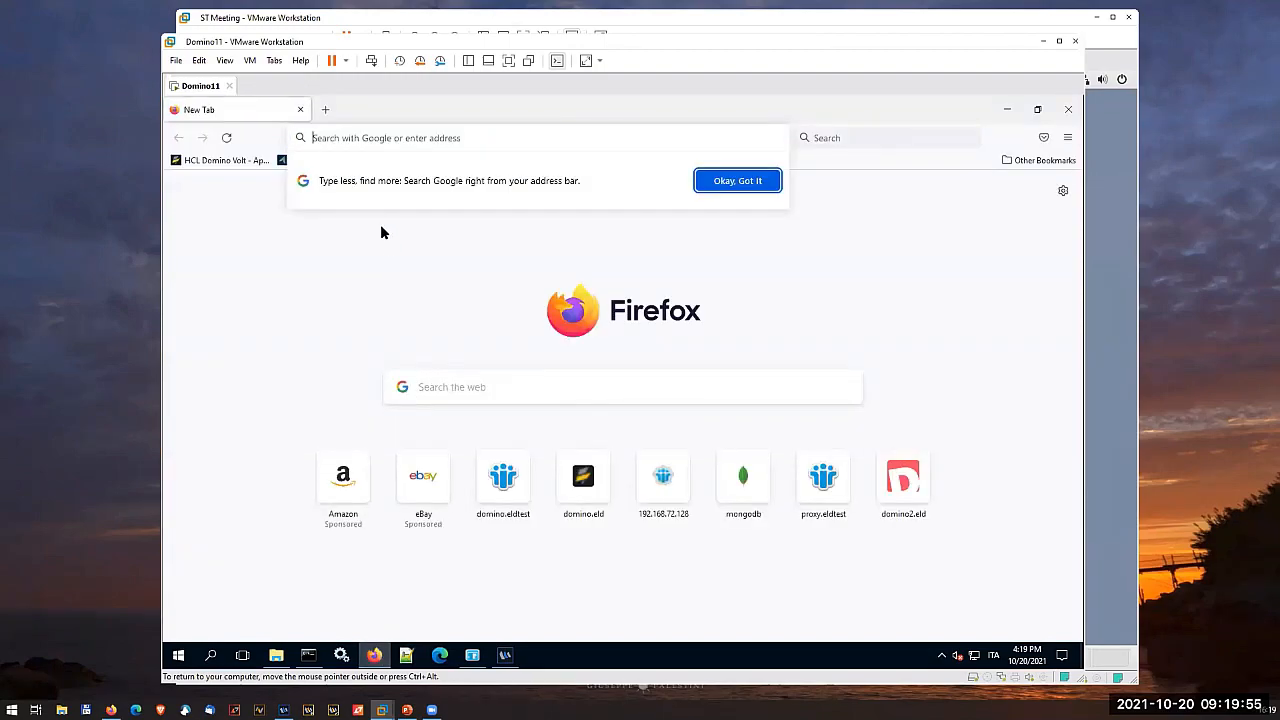
{"action": "left_click", "coordinate": [289, 245]}
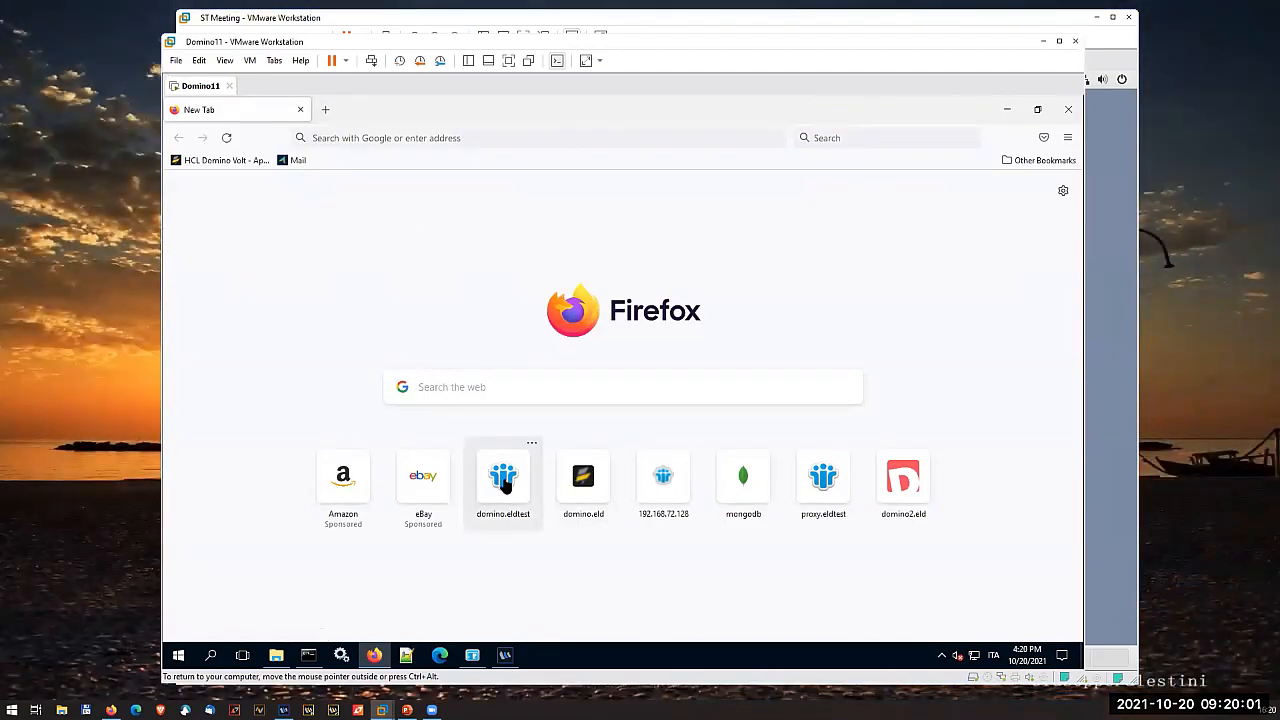
{"action": "left_click", "coordinate": [348, 138]}
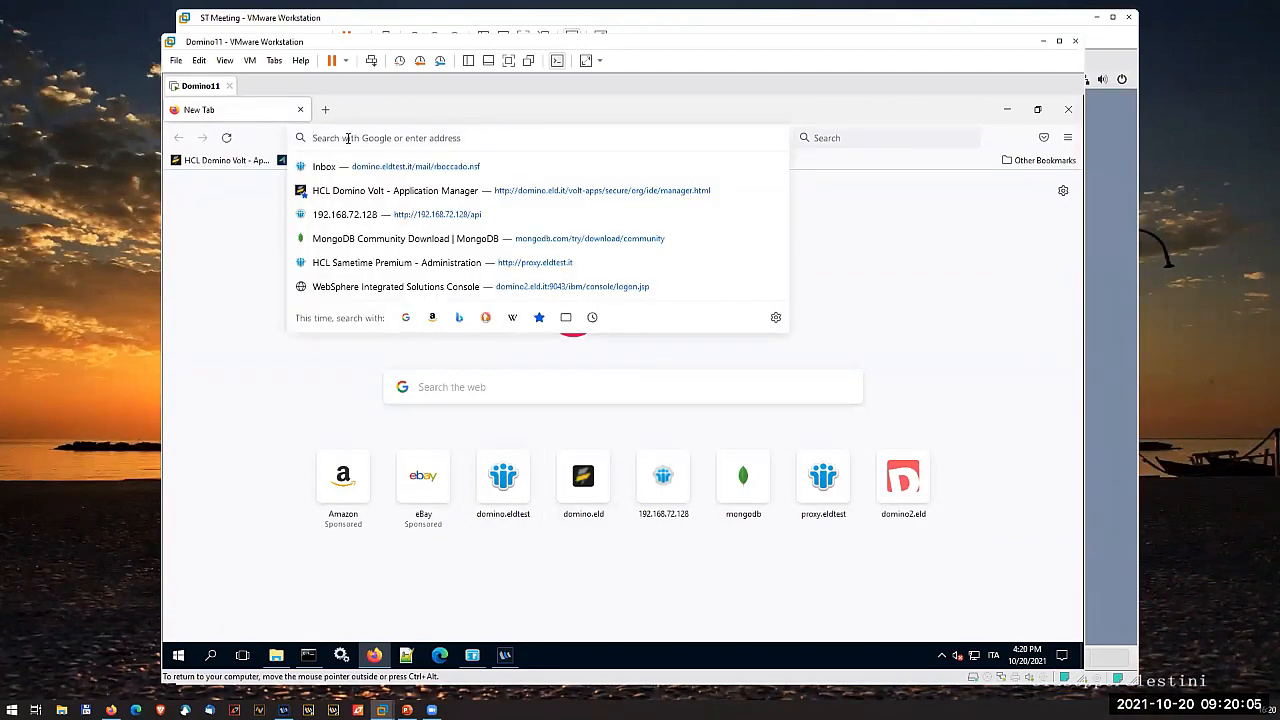
{"action": "type", "text": "https://"}
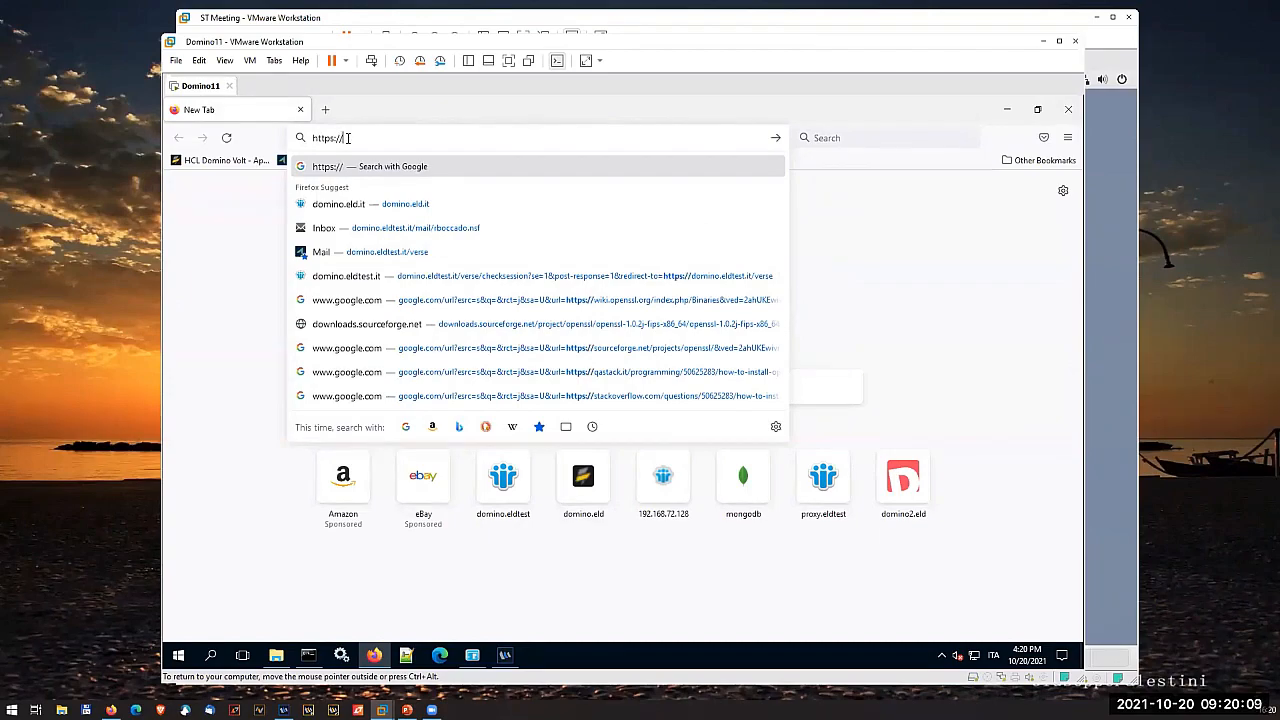
{"action": "type", "text": "domino.eldtest.it"}
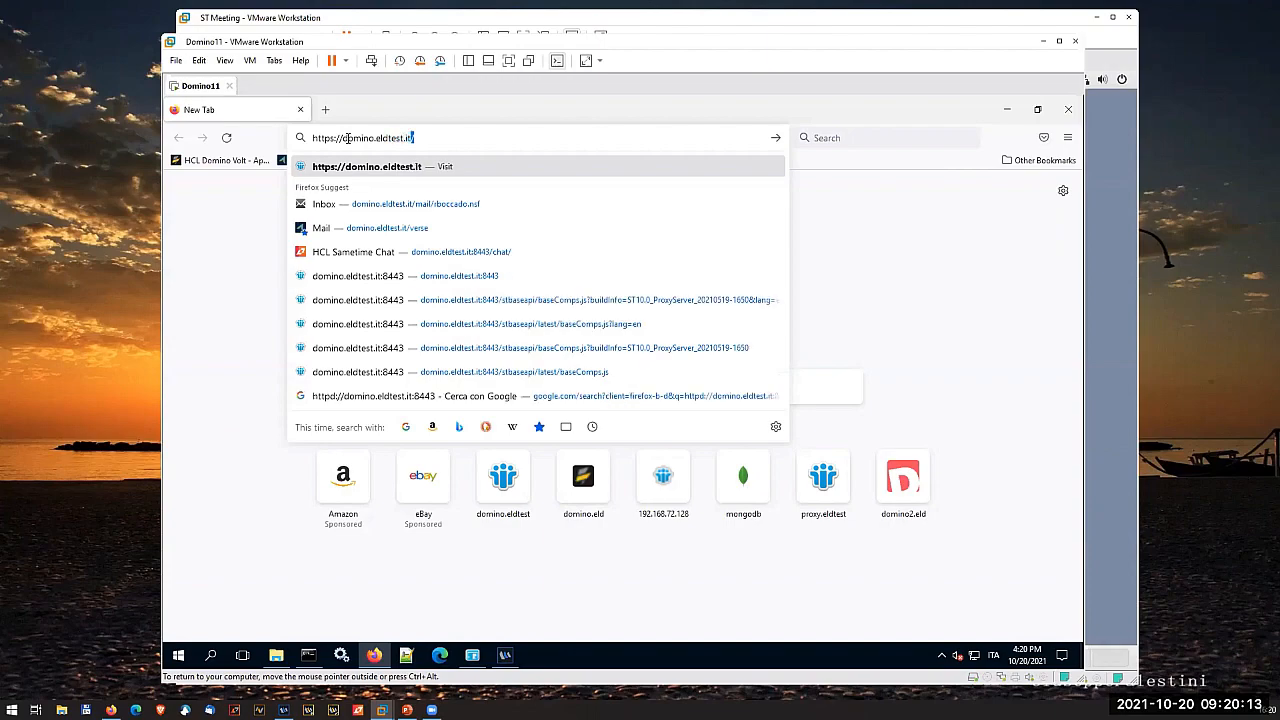
{"action": "type", "text": ":844"}
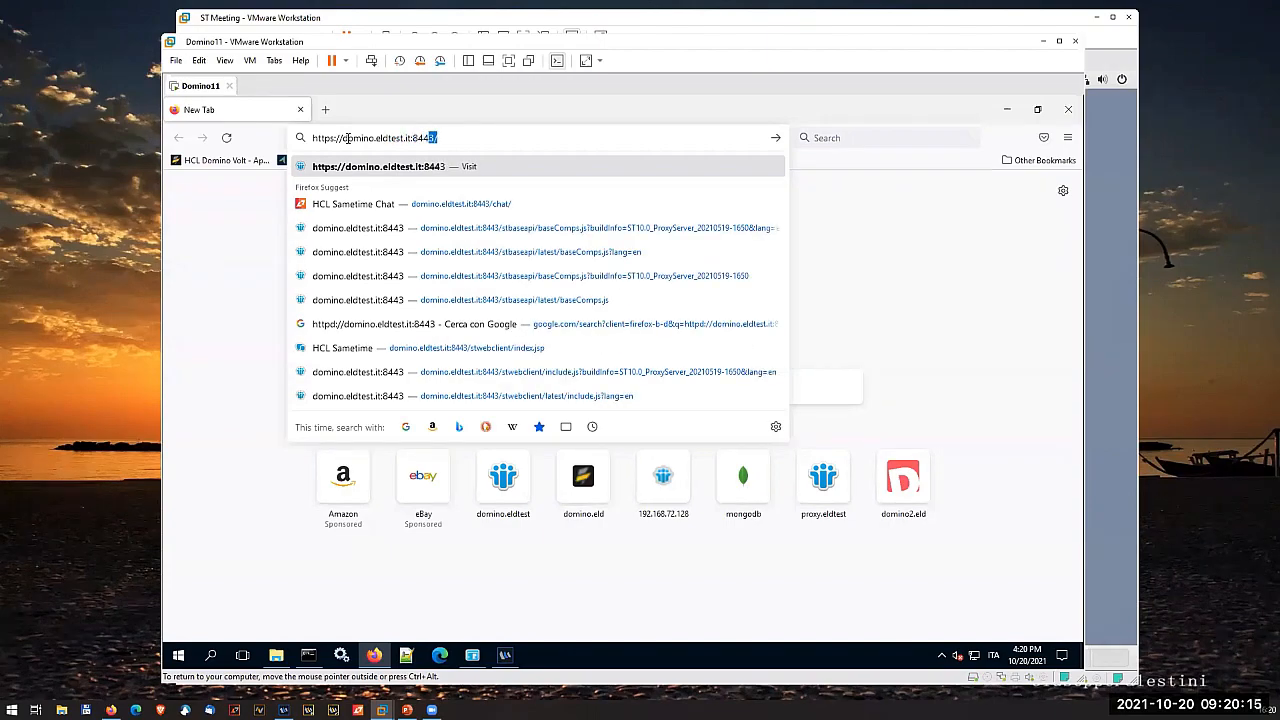
{"action": "type", "text": "3"}
{"action": "key", "text": "Return"}
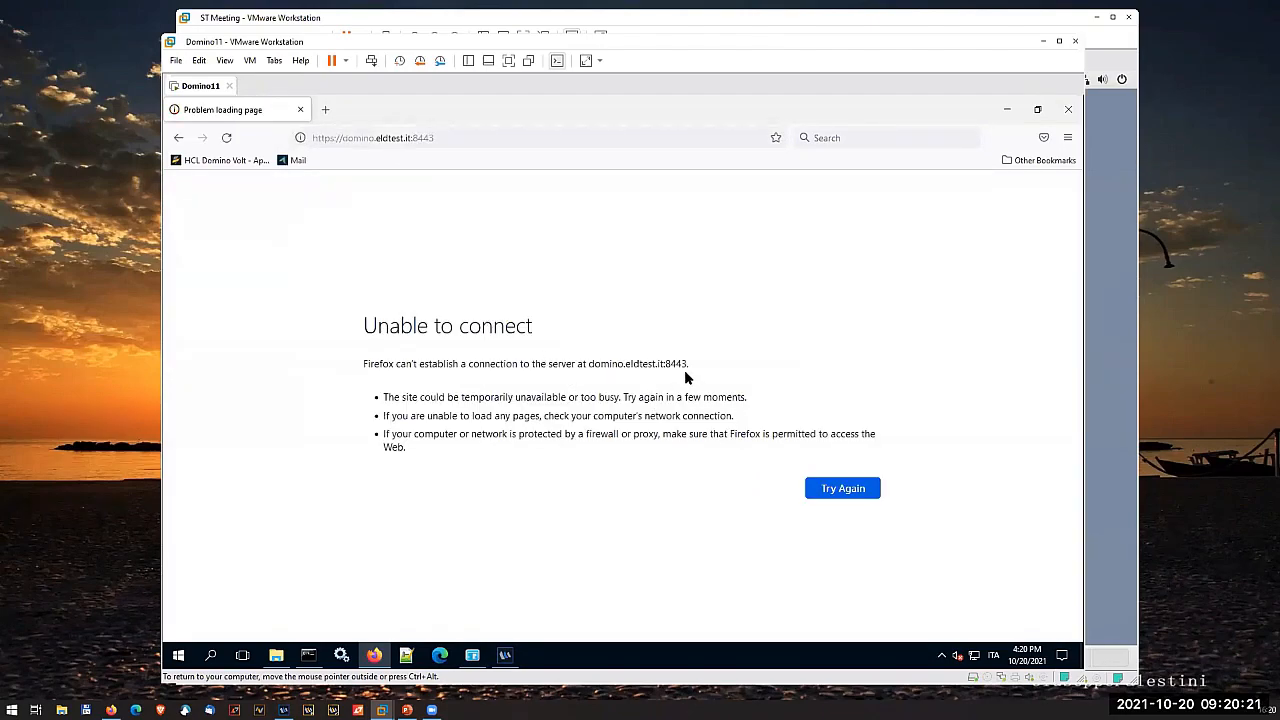
- Minimize Firefox and start the HCL Sametime Proxy Server service in Windows Services
{"action": "left_click", "coordinate": [1059, 41]}
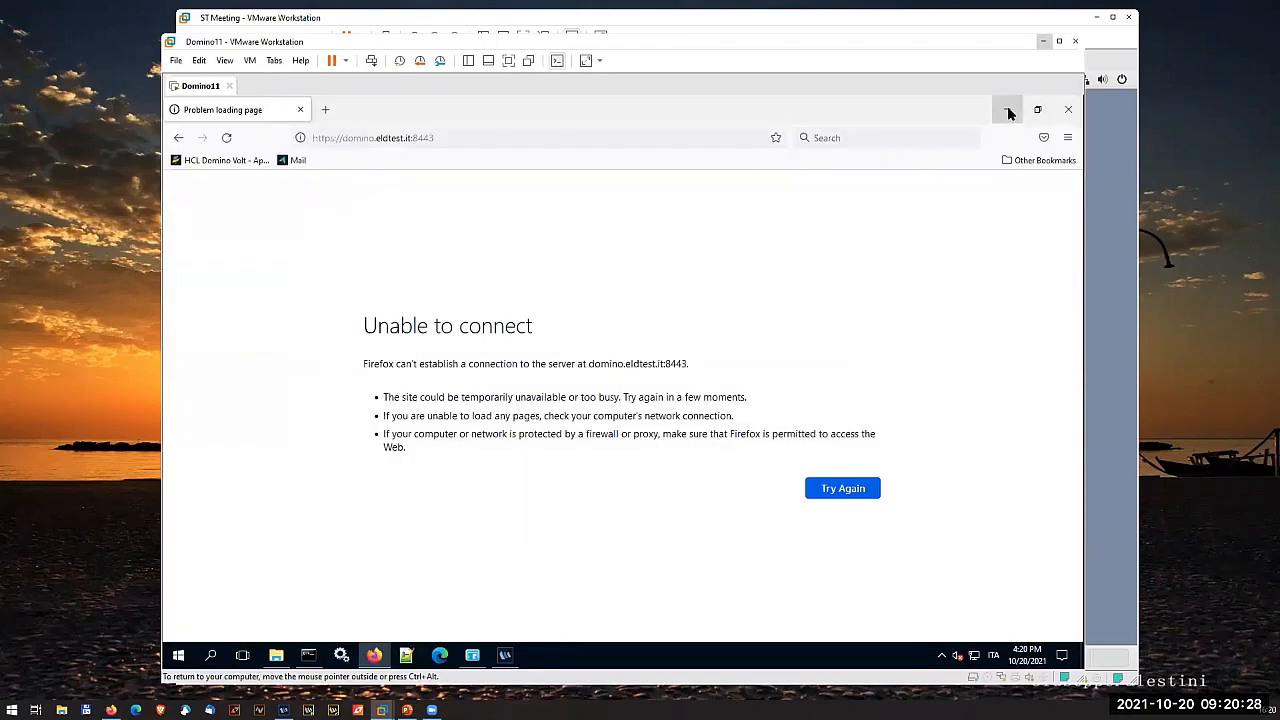
{"action": "left_click", "coordinate": [1008, 110]}
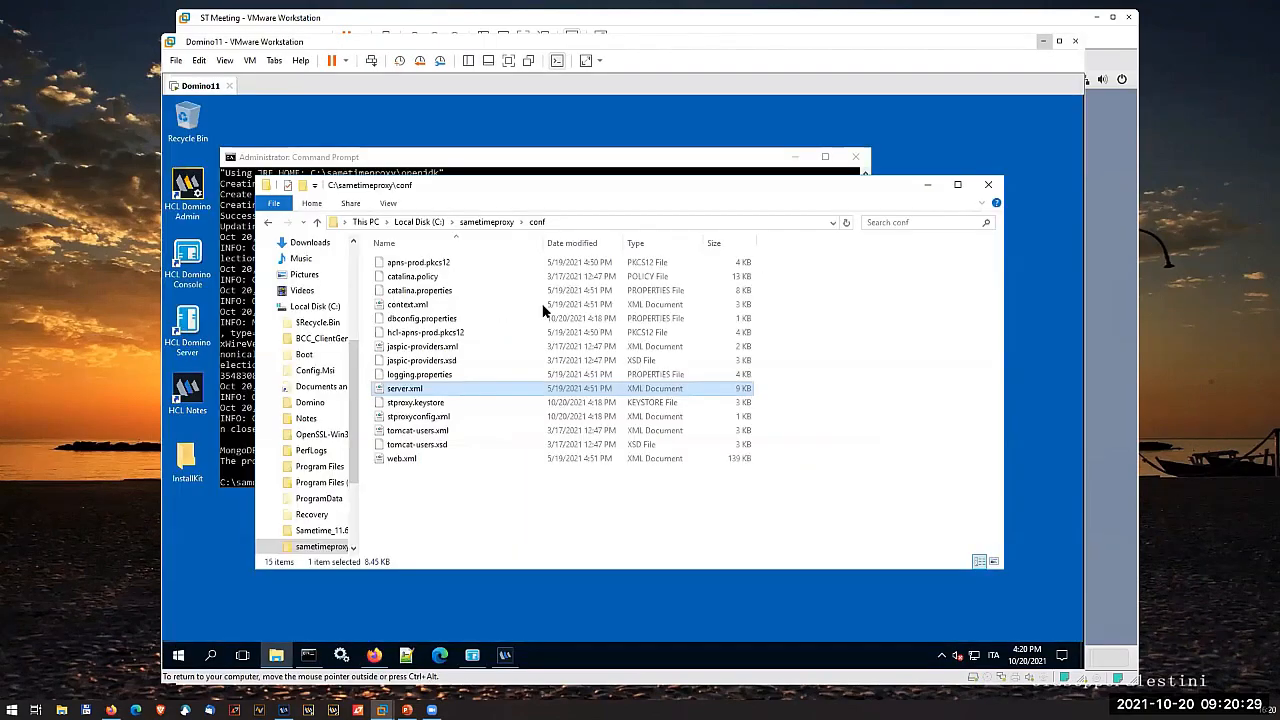
{"action": "left_click", "coordinate": [341, 655]}
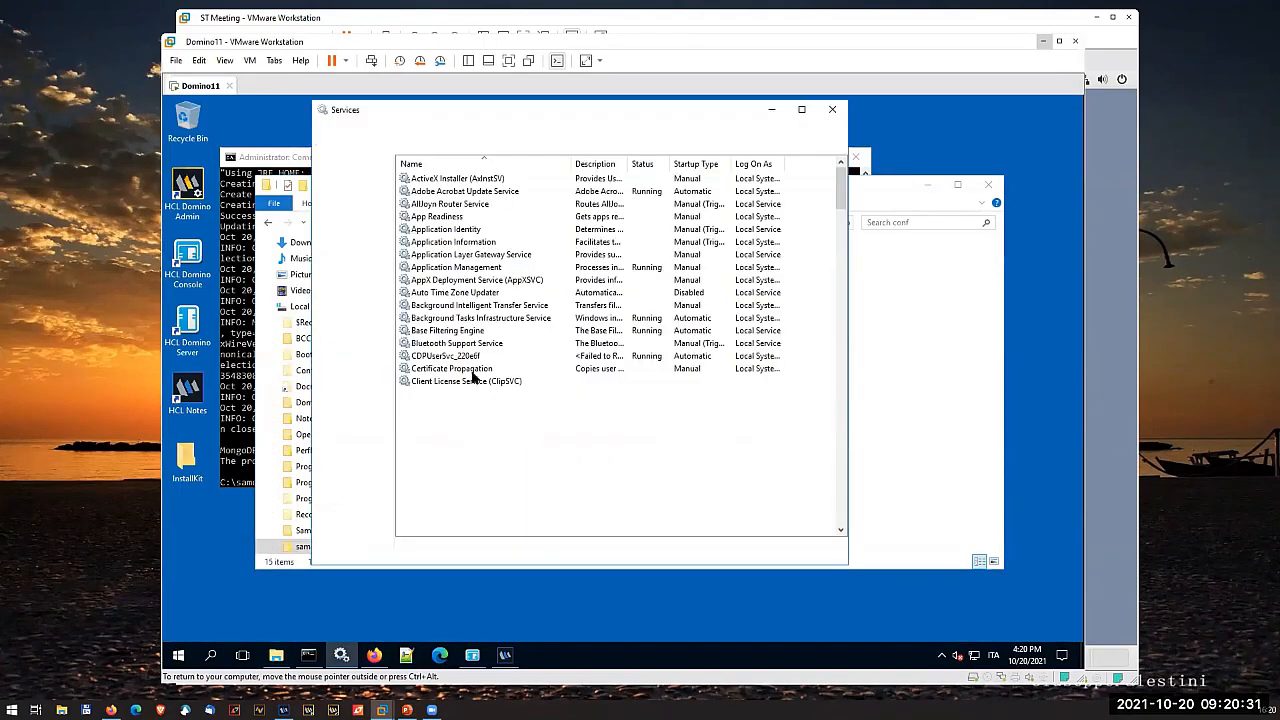
{"action": "scroll", "coordinate": [440, 420], "scroll_direction": "down", "scroll_amount": 20}
{"action": "scroll", "coordinate": [430, 435], "scroll_direction": "down", "scroll_amount": 18}
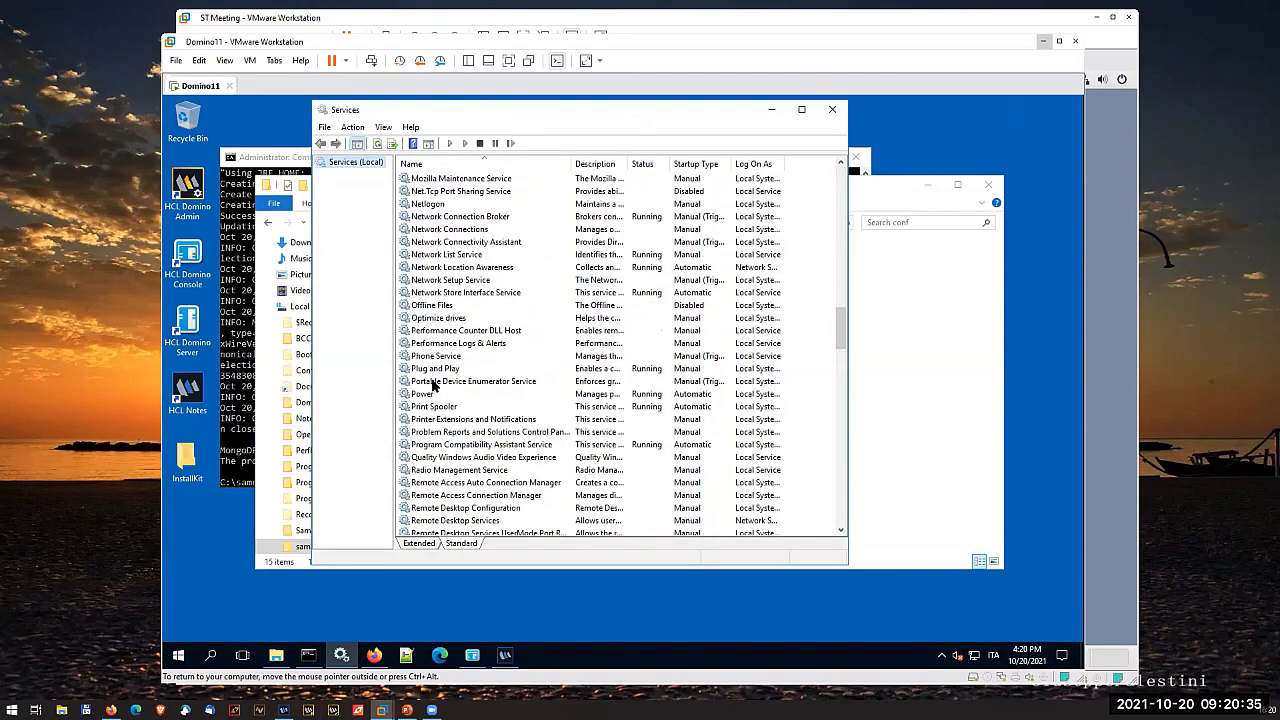
{"action": "scroll", "coordinate": [432, 385], "scroll_direction": "up", "scroll_amount": 7}
{"action": "scroll", "coordinate": [432, 385], "scroll_direction": "up", "scroll_amount": 3}
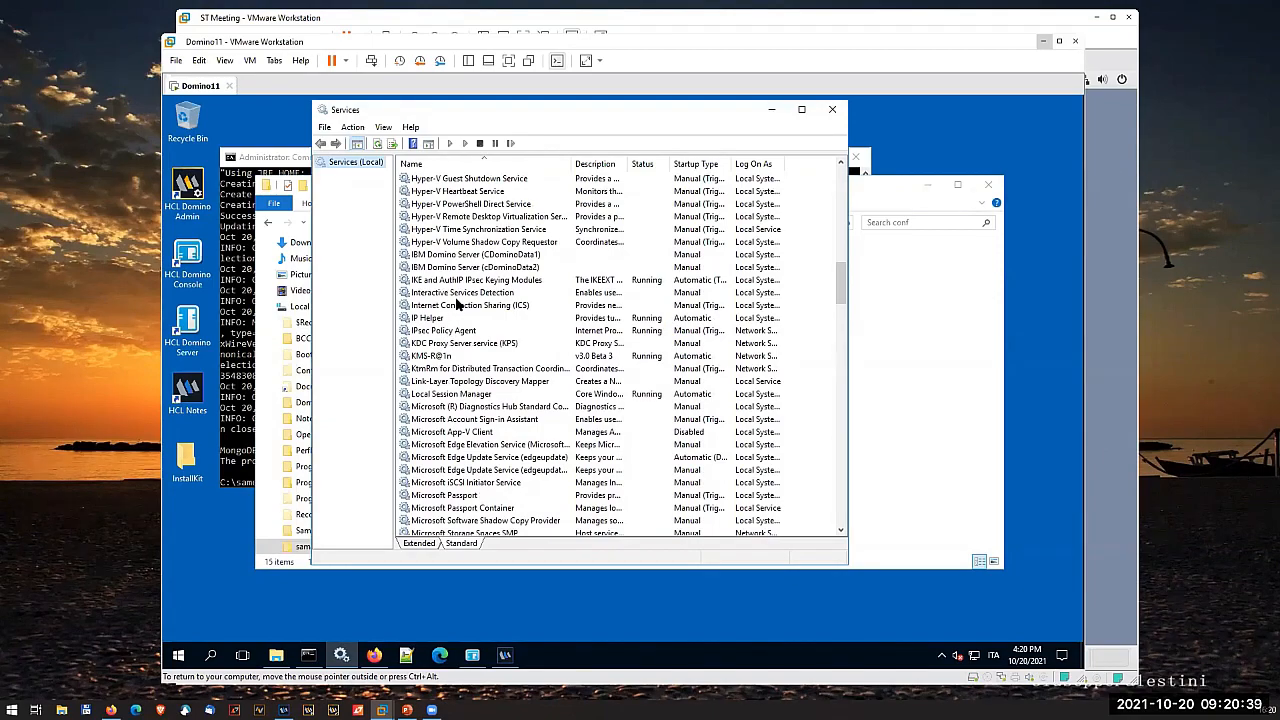
{"action": "scroll", "coordinate": [456, 303], "scroll_direction": "up", "scroll_amount": 3}
{"action": "left_click", "coordinate": [490, 232]}
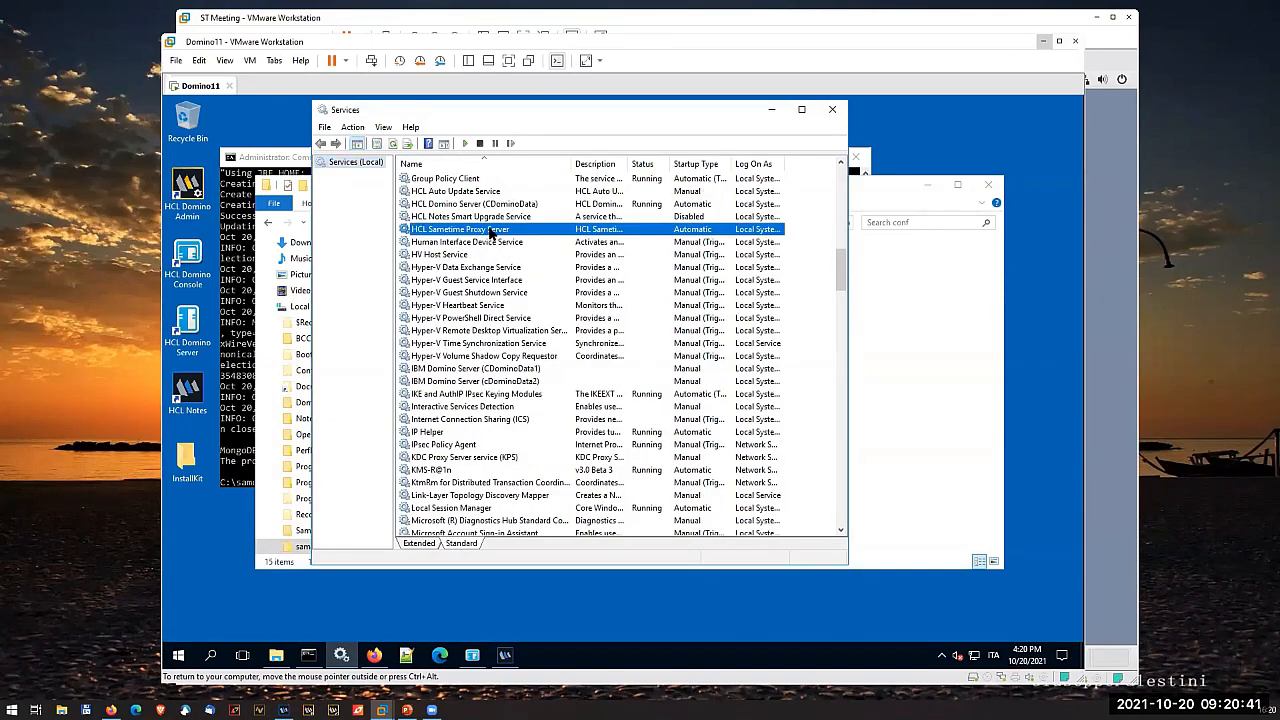
{"action": "left_click", "coordinate": [464, 143]}
- Reload the Sametime Proxy page in Firefox, accepting the self-signed certificate risk, and log in with the saved username and password
{"action": "left_click", "coordinate": [373, 655]}
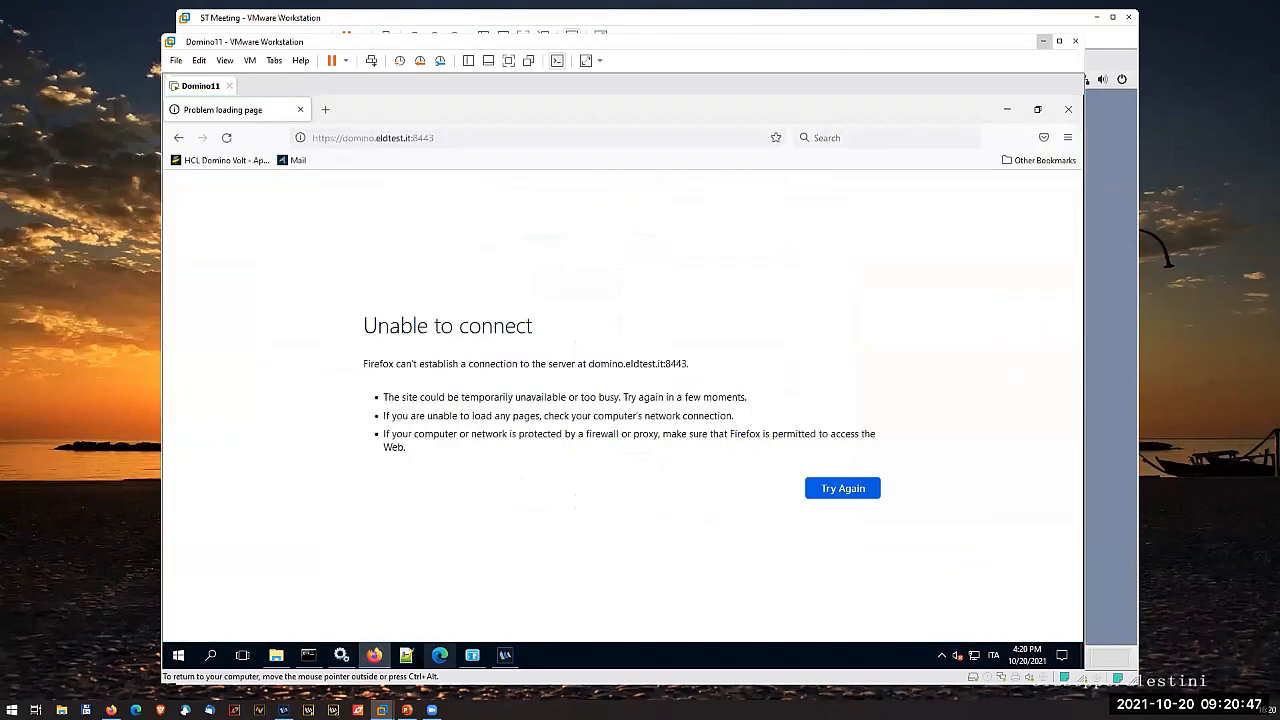
{"action": "left_click", "coordinate": [227, 138]}
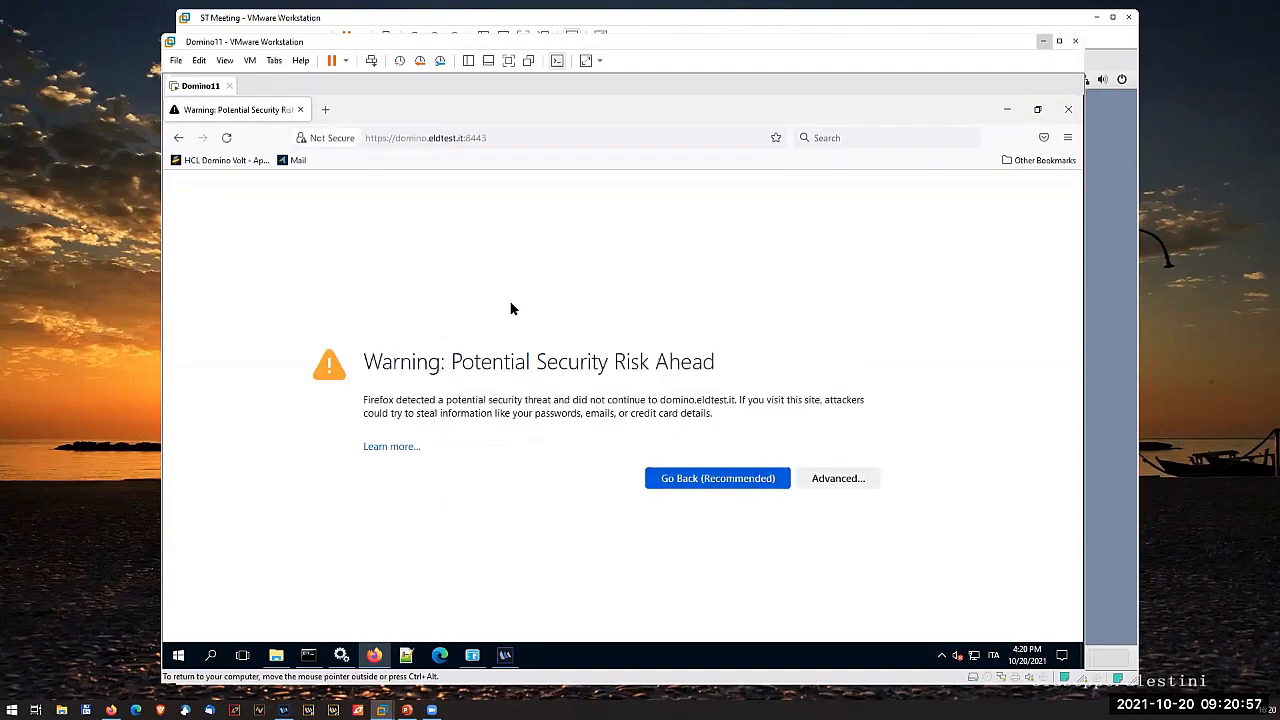
{"action": "left_click", "coordinate": [822, 479]}
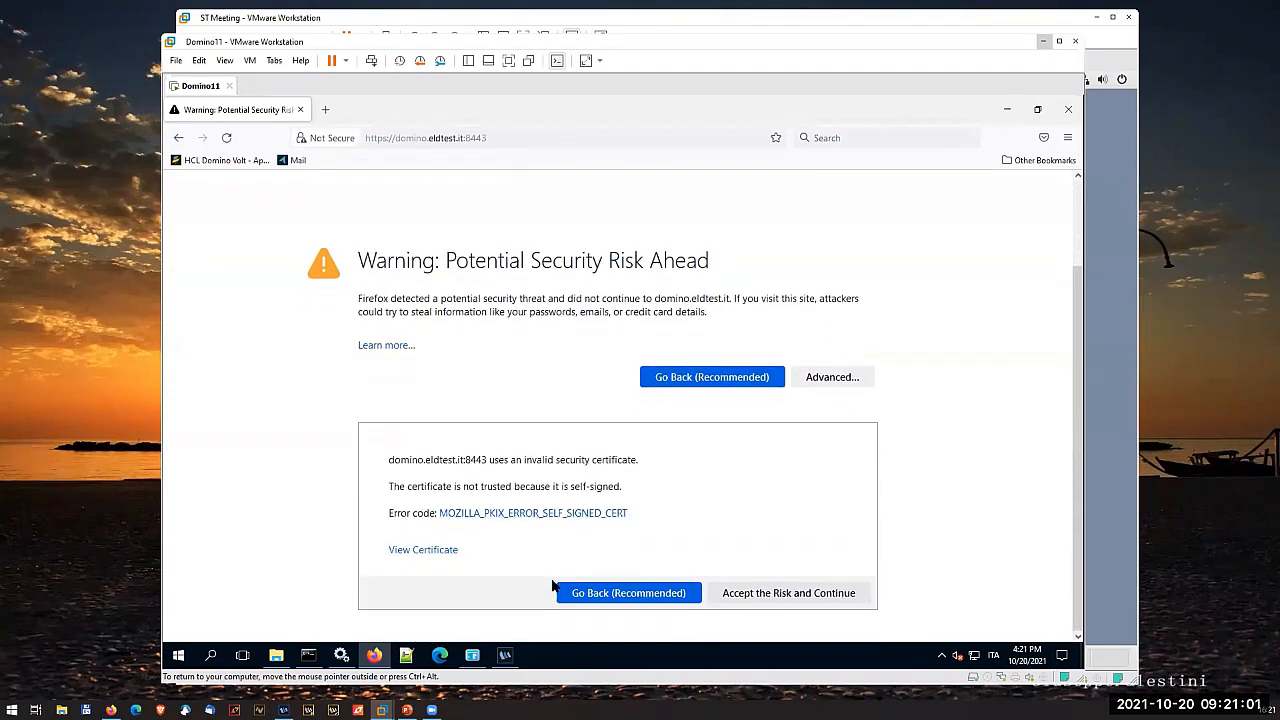
{"action": "left_click", "coordinate": [760, 593]}
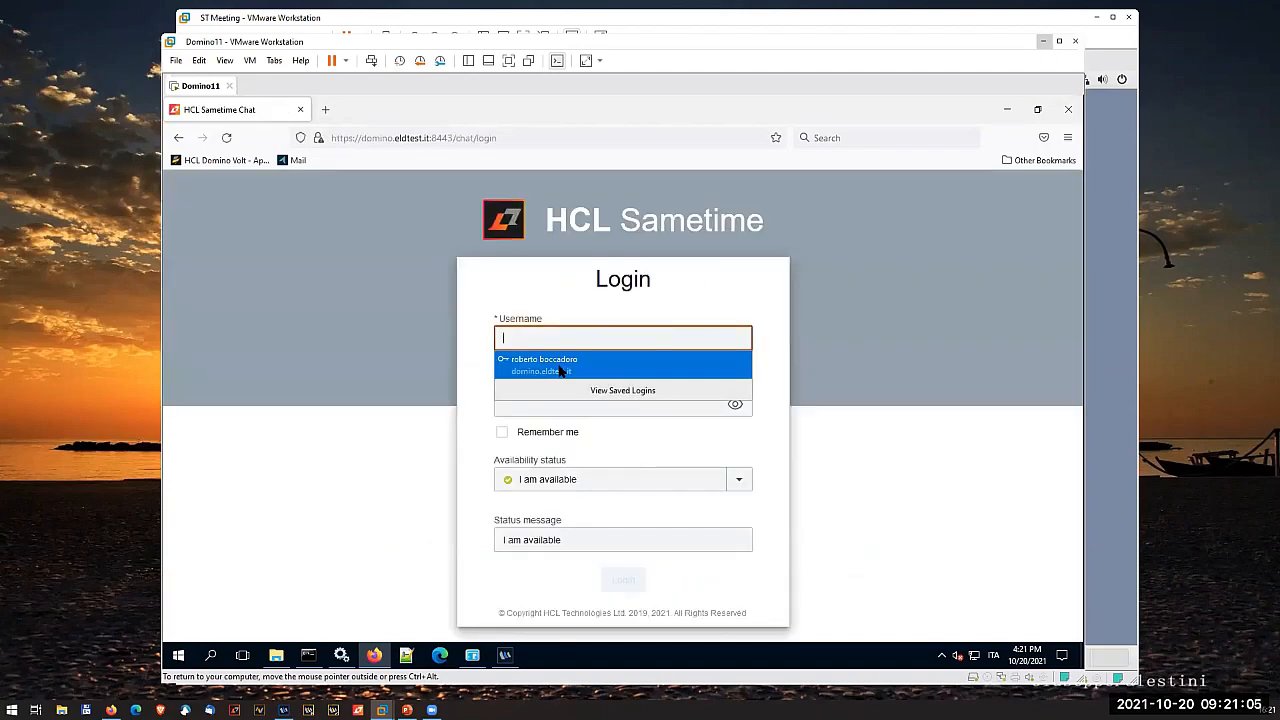
{"action": "left_click", "coordinate": [562, 362]}
{"action": "left_click", "coordinate": [624, 583]}
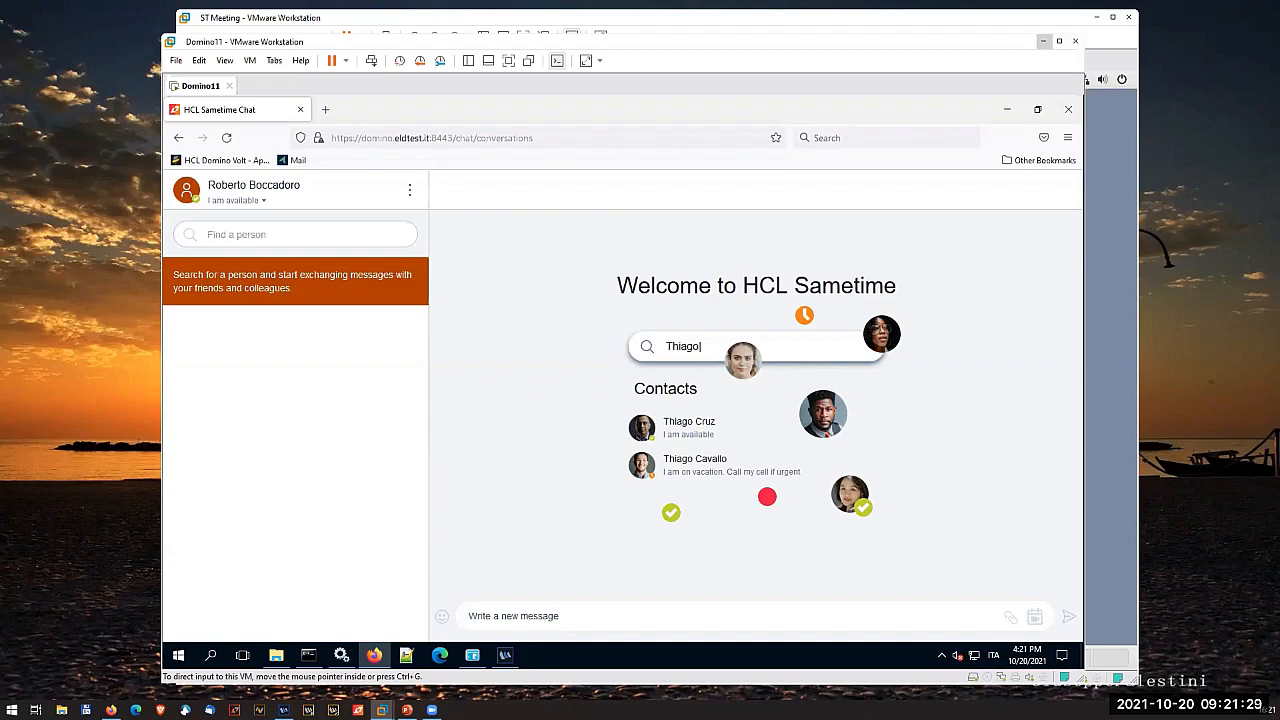
{"action": "left_click", "coordinate": [440, 655]}
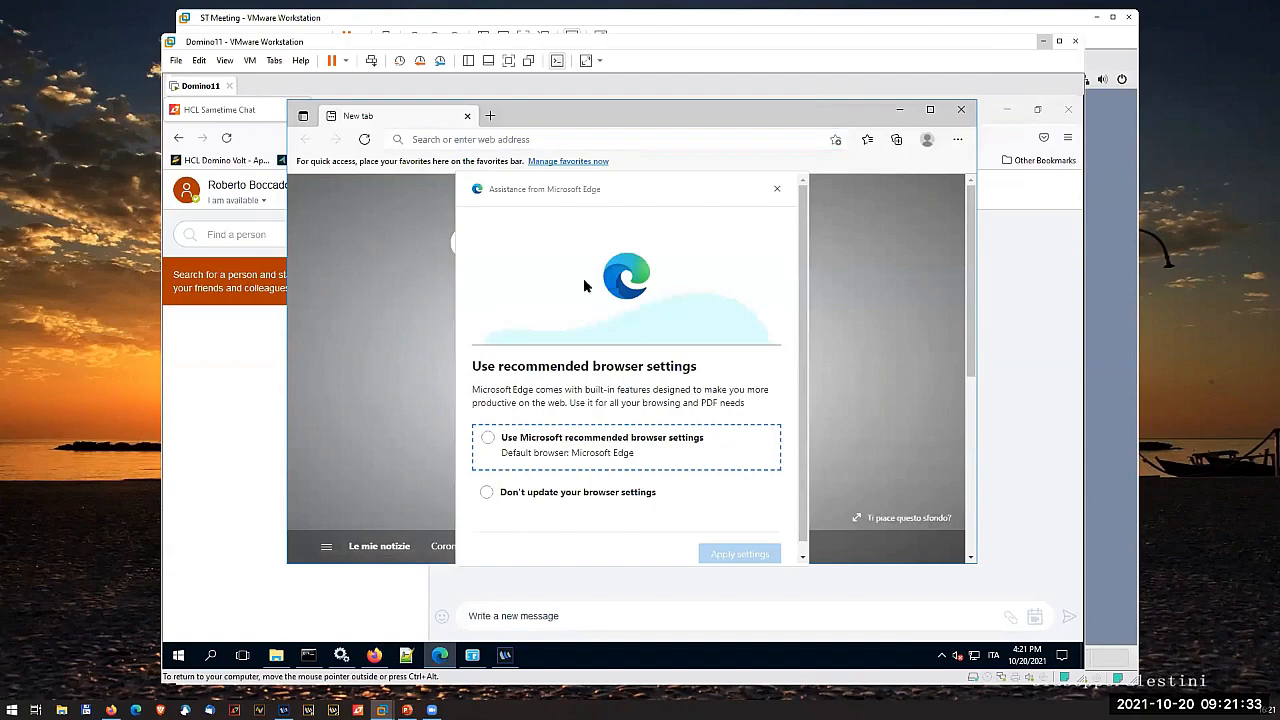
{"action": "left_click", "coordinate": [776, 188]}
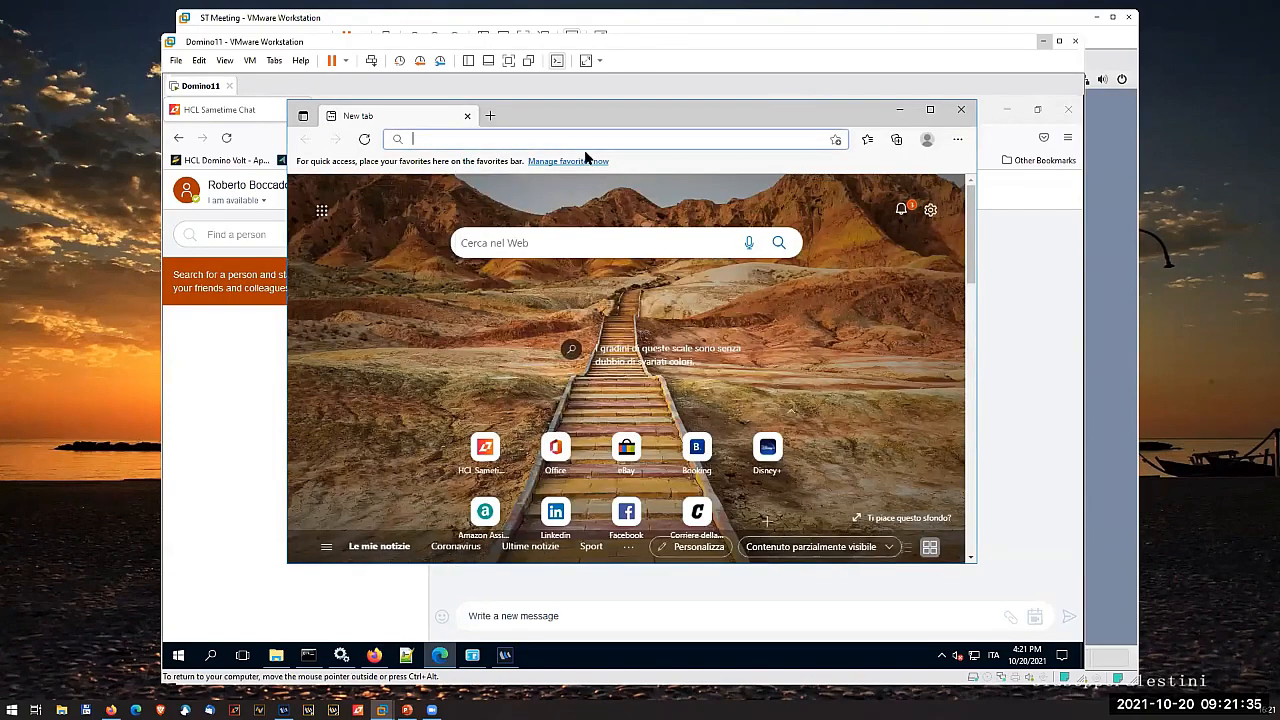
{"action": "type", "text": "https://"}
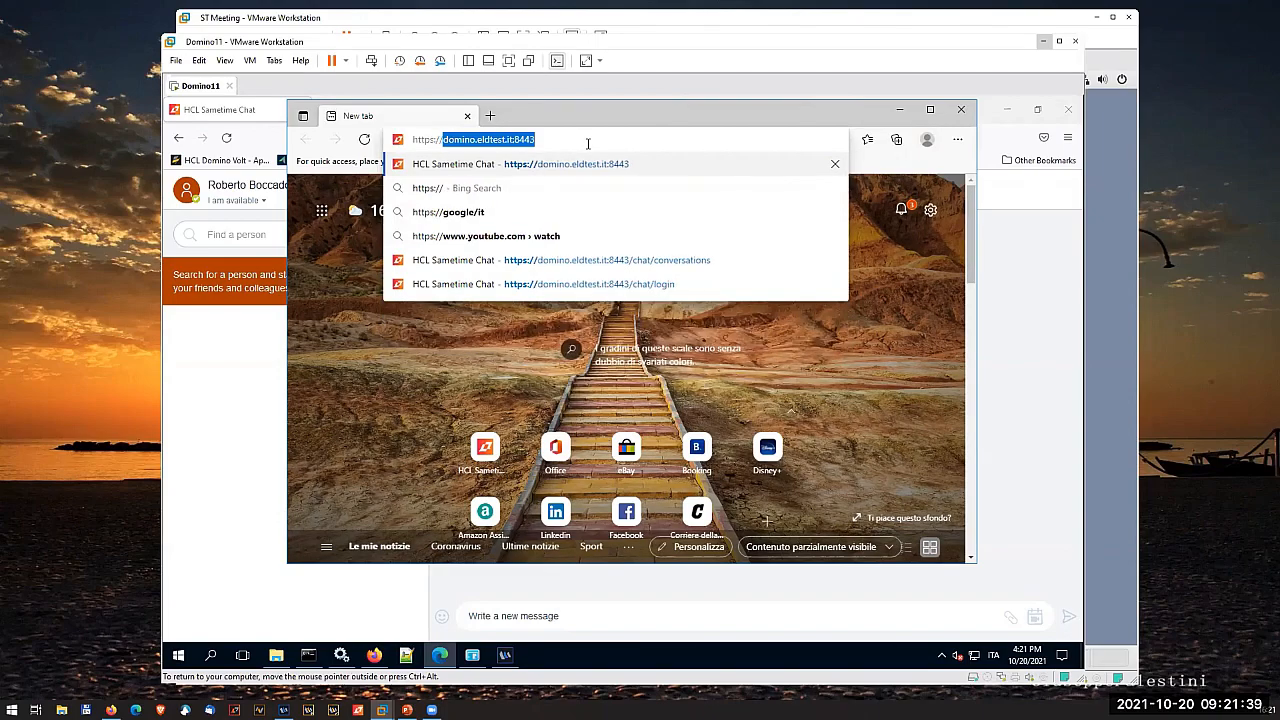
{"action": "left_click", "coordinate": [592, 164]}
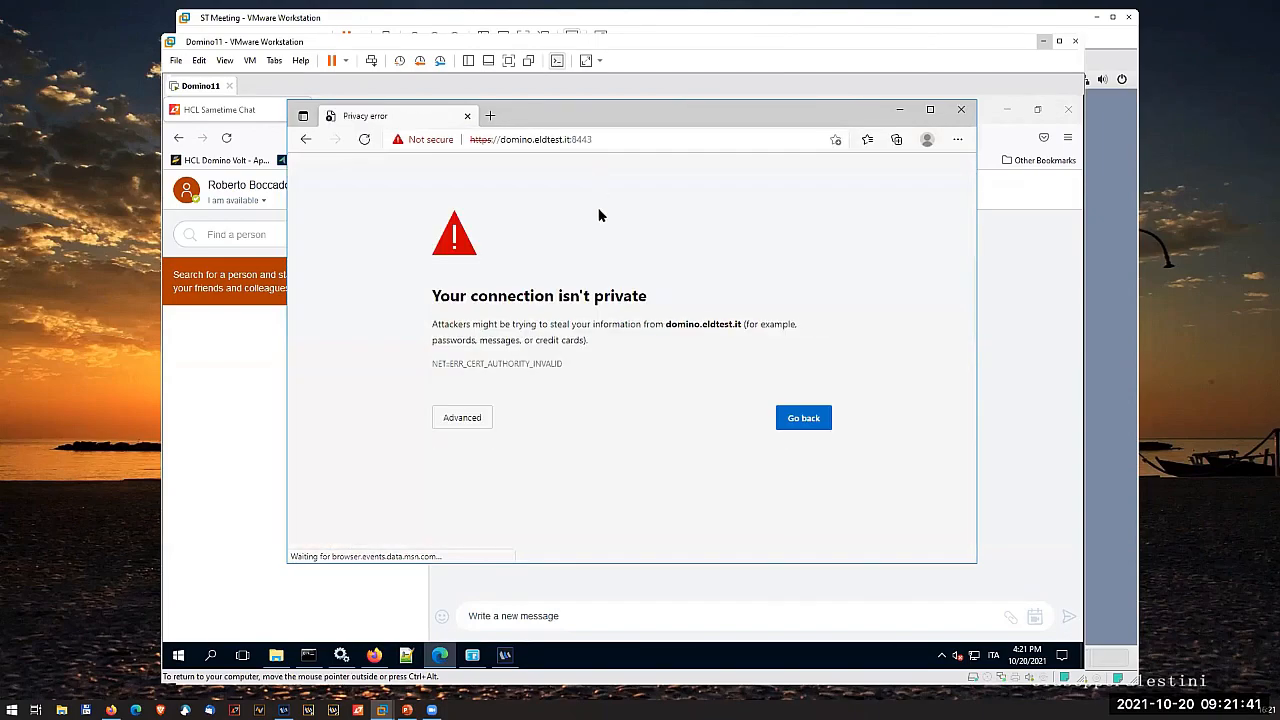
{"action": "left_click", "coordinate": [468, 418]}
{"action": "left_click", "coordinate": [563, 520]}
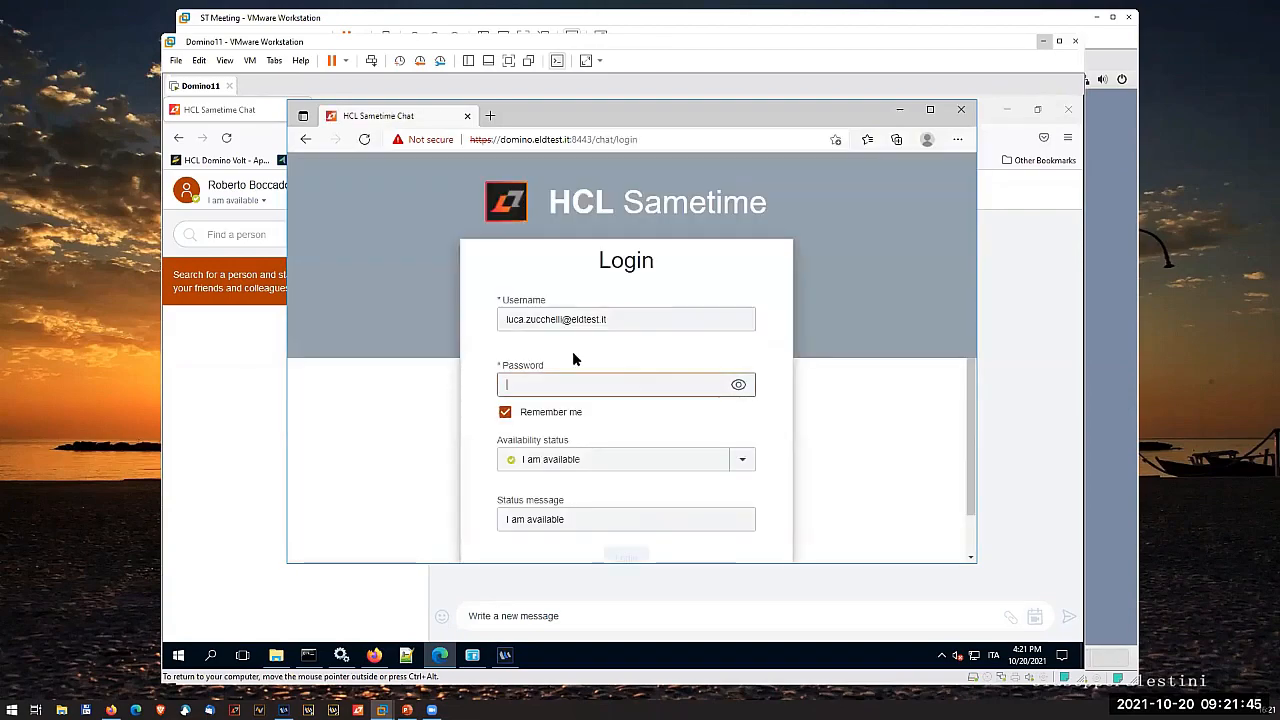
- Log in to Sametime in Edge as a second user, replacing the e-mail username with the user's full name and entering the account password
{"action": "type", "text": "•••••"}
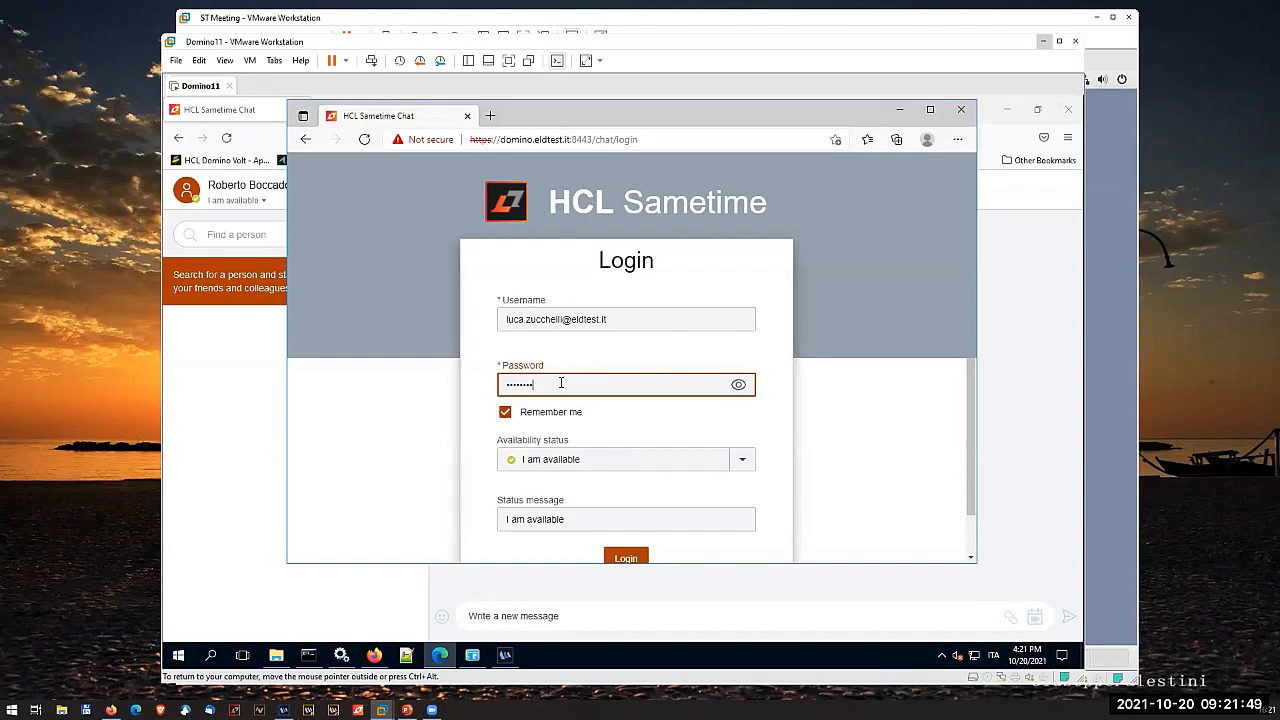
{"action": "key", "text": "Return"}
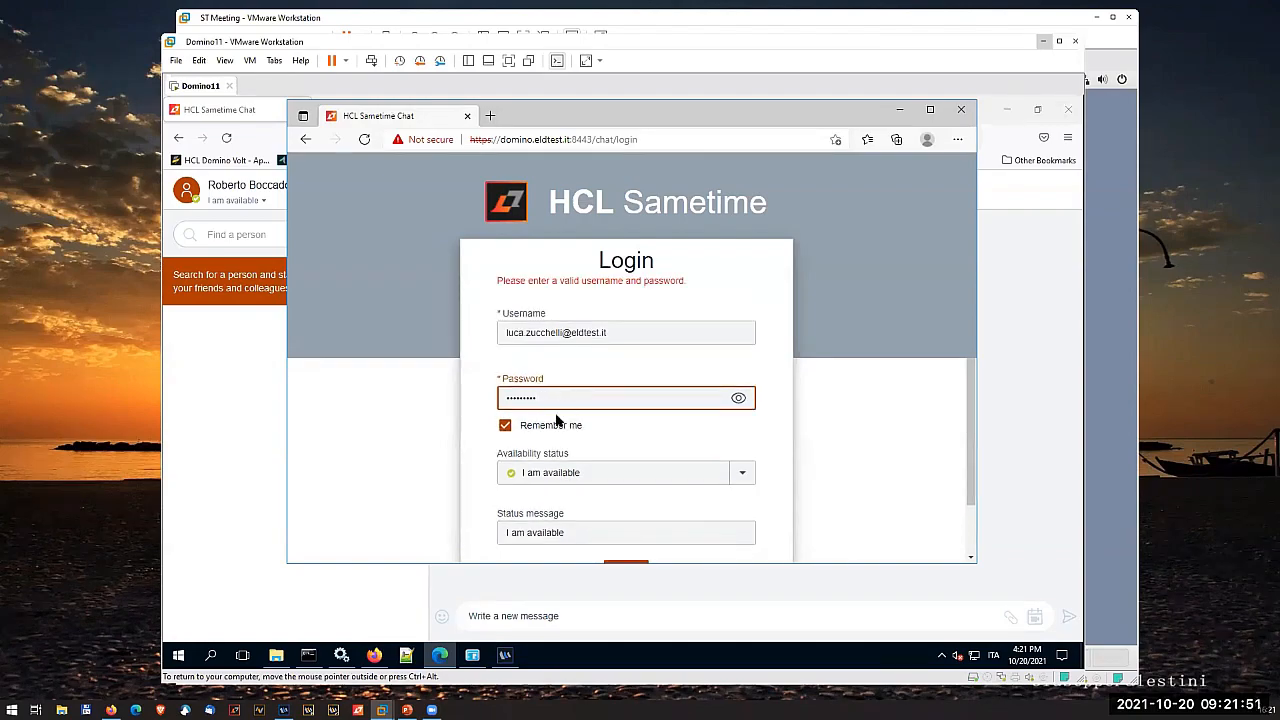
{"action": "left_click_drag", "start_coordinate": [558, 403], "coordinate": [487, 400]}
{"action": "type", "text": "••••••••"}
{"action": "triple_click", "coordinate": [604, 332]}
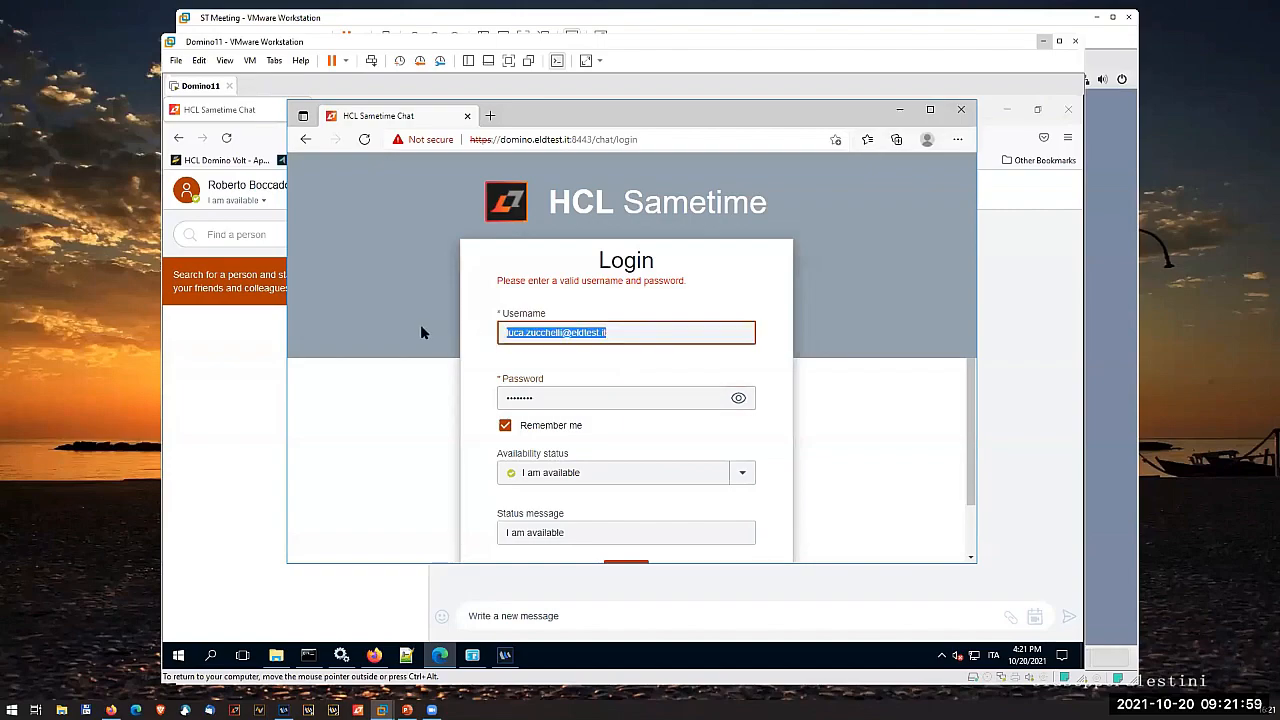
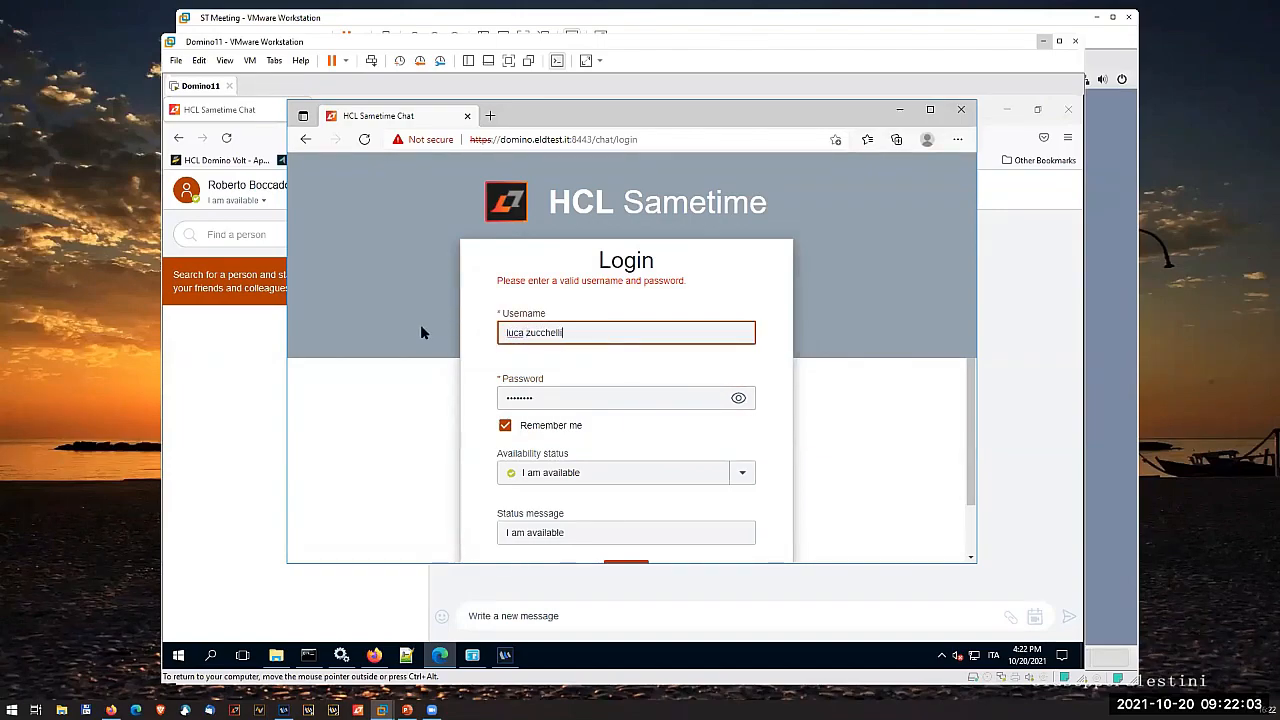
{"action": "key", "text": "Return"}
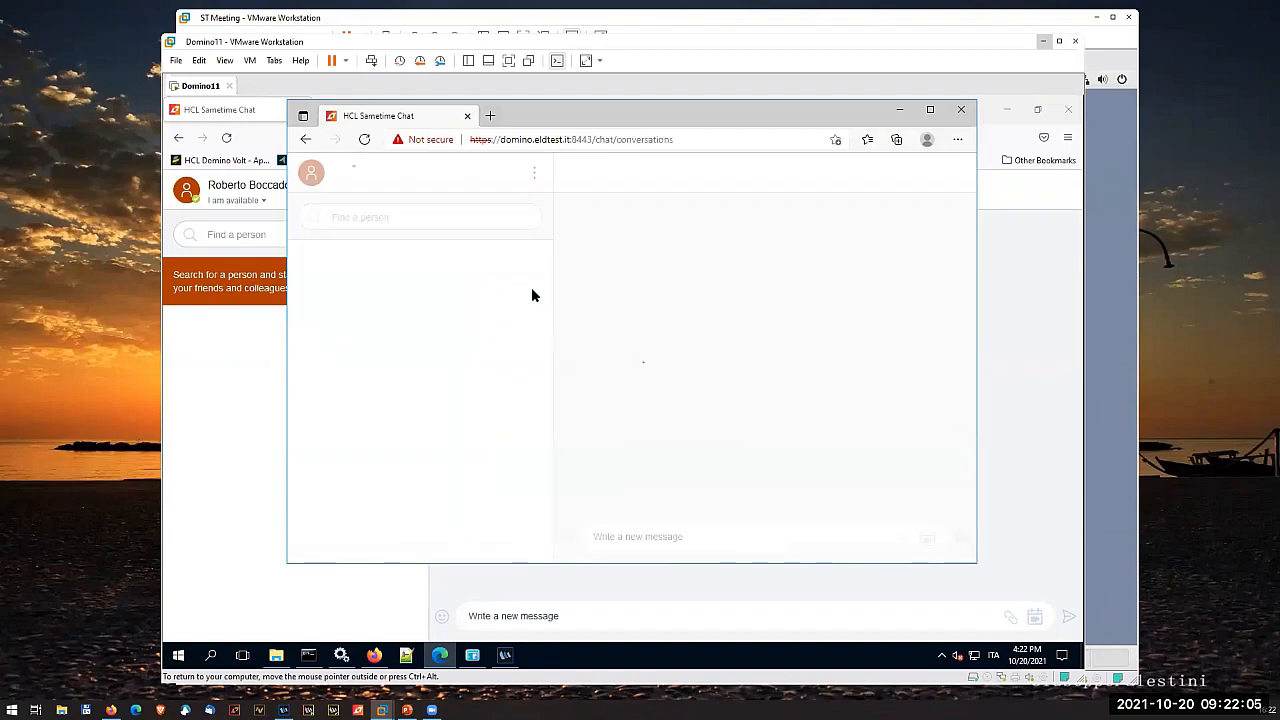
- Find the first logged-in user by partial surname and send them the chat message "hello there!"
{"action": "left_click", "coordinate": [393, 219]}
{"action": "type", "text": "boc"}
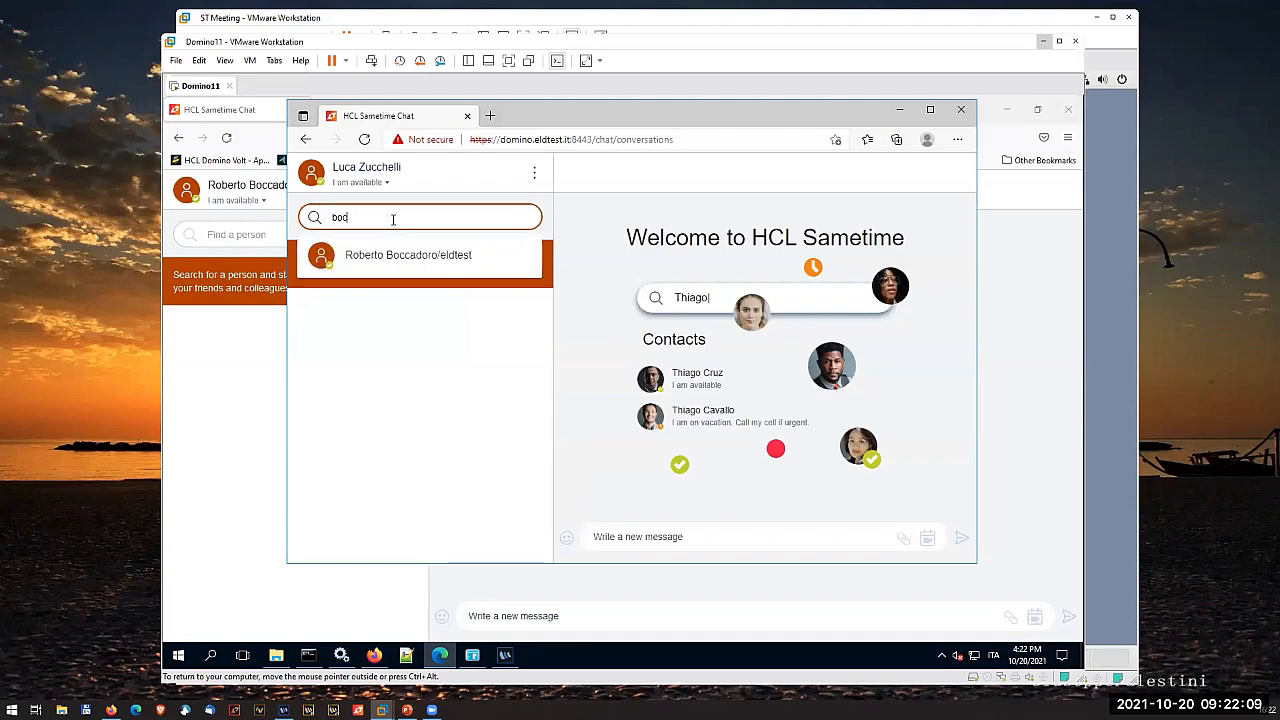
{"action": "type", "text": "c"}
{"action": "left_click", "coordinate": [403, 258]}
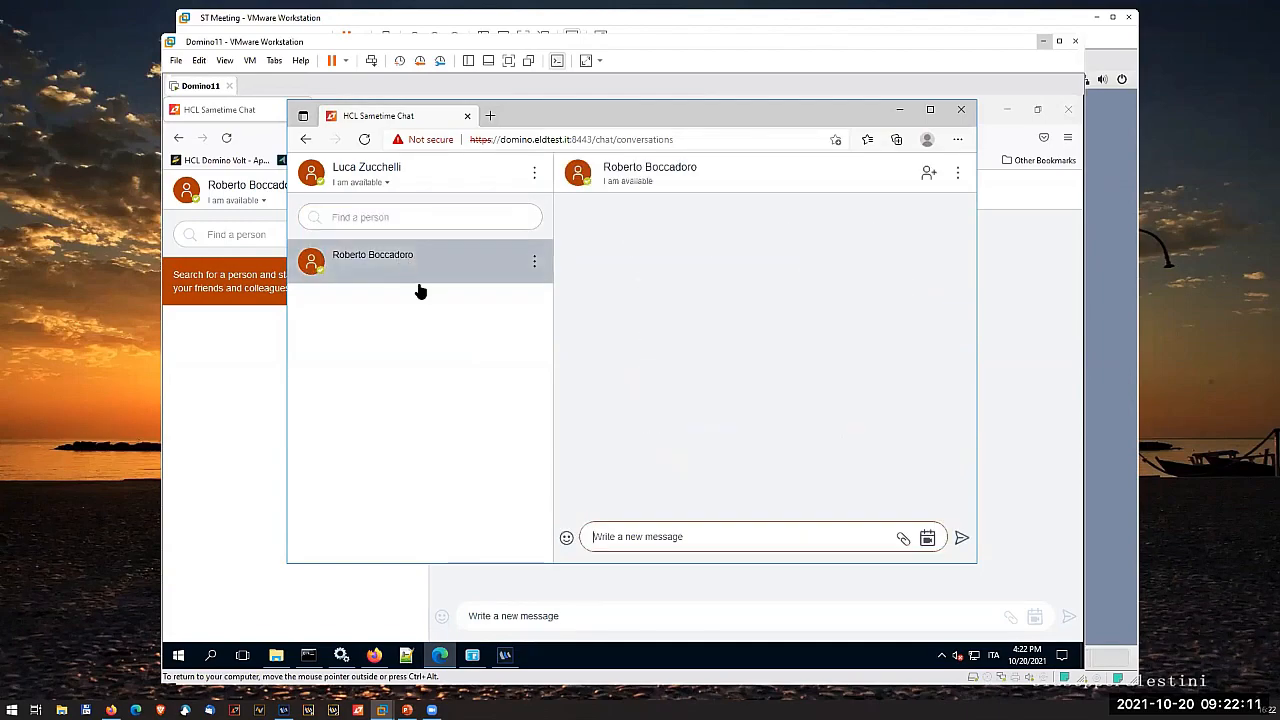
{"action": "type", "text": "hello there"}
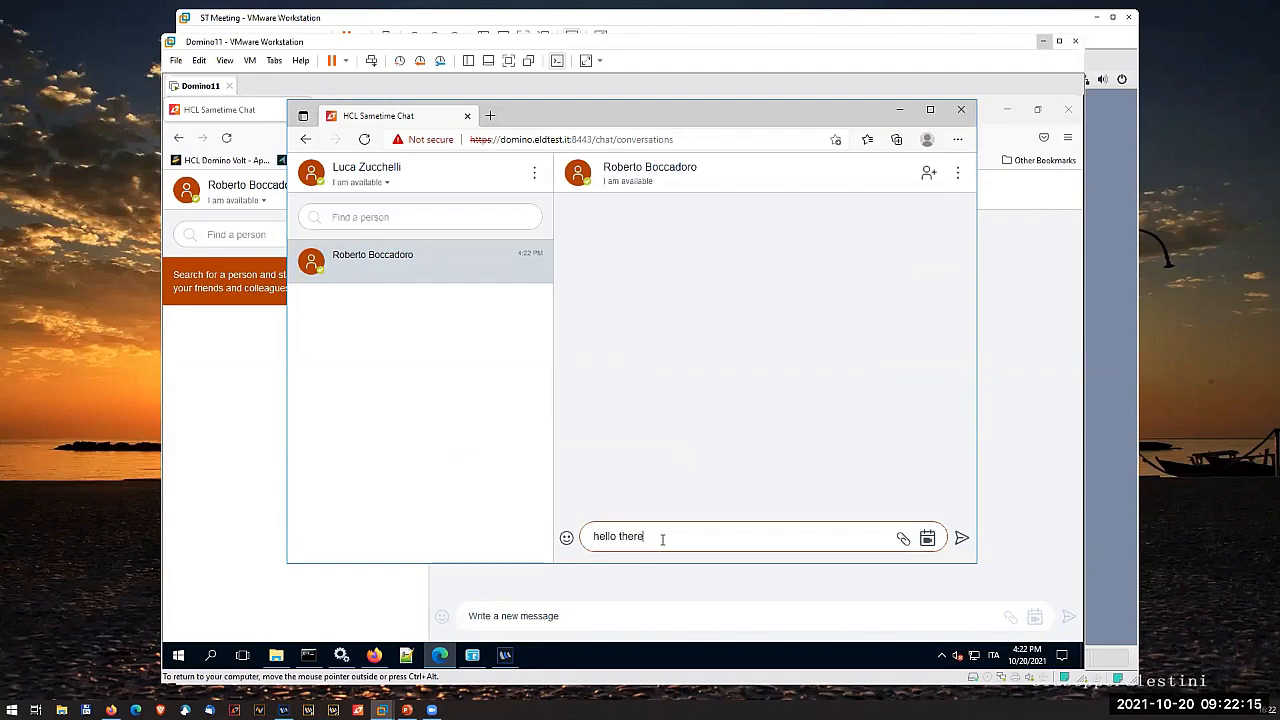
{"action": "type", "text": "!"}
{"action": "key", "text": "Return"}
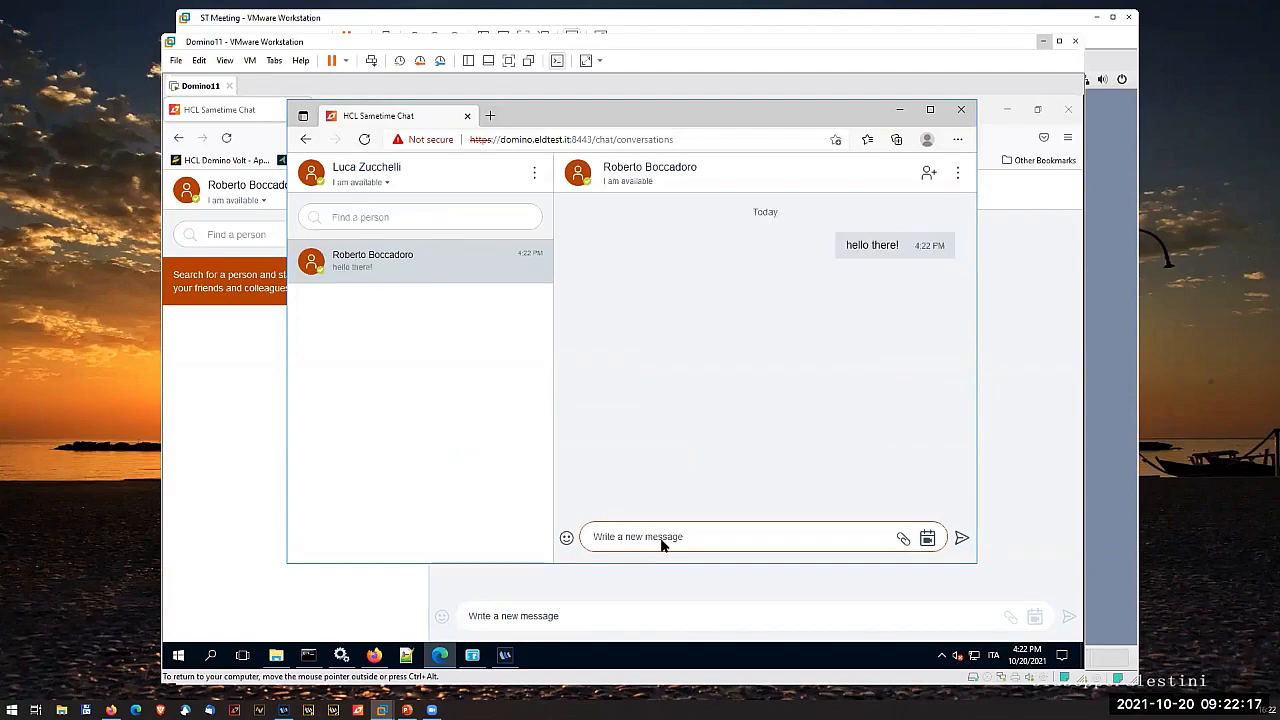
- Switch to Firefox to check the incoming chat, and log the first user out of Sametime, closing the browser
{"action": "left_click", "coordinate": [229, 283]}
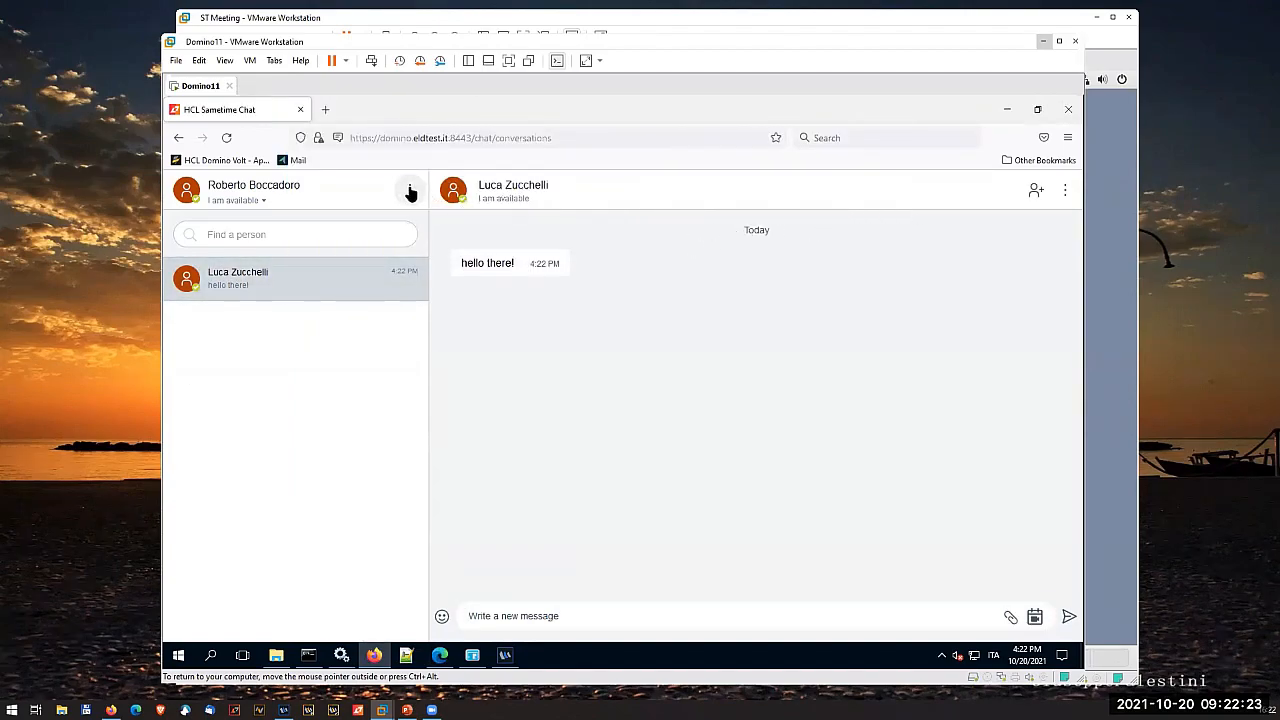
{"action": "left_click", "coordinate": [410, 193]}
{"action": "left_click", "coordinate": [389, 295]}
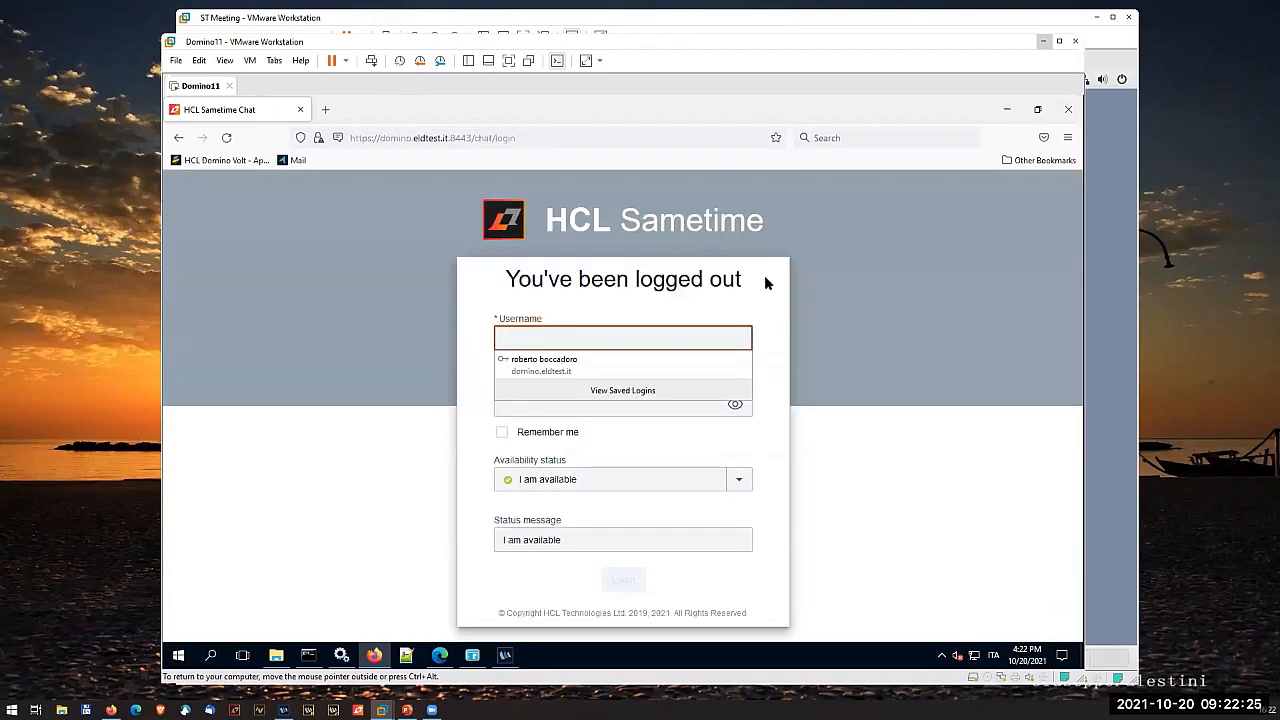
{"action": "left_click", "coordinate": [1068, 109]}
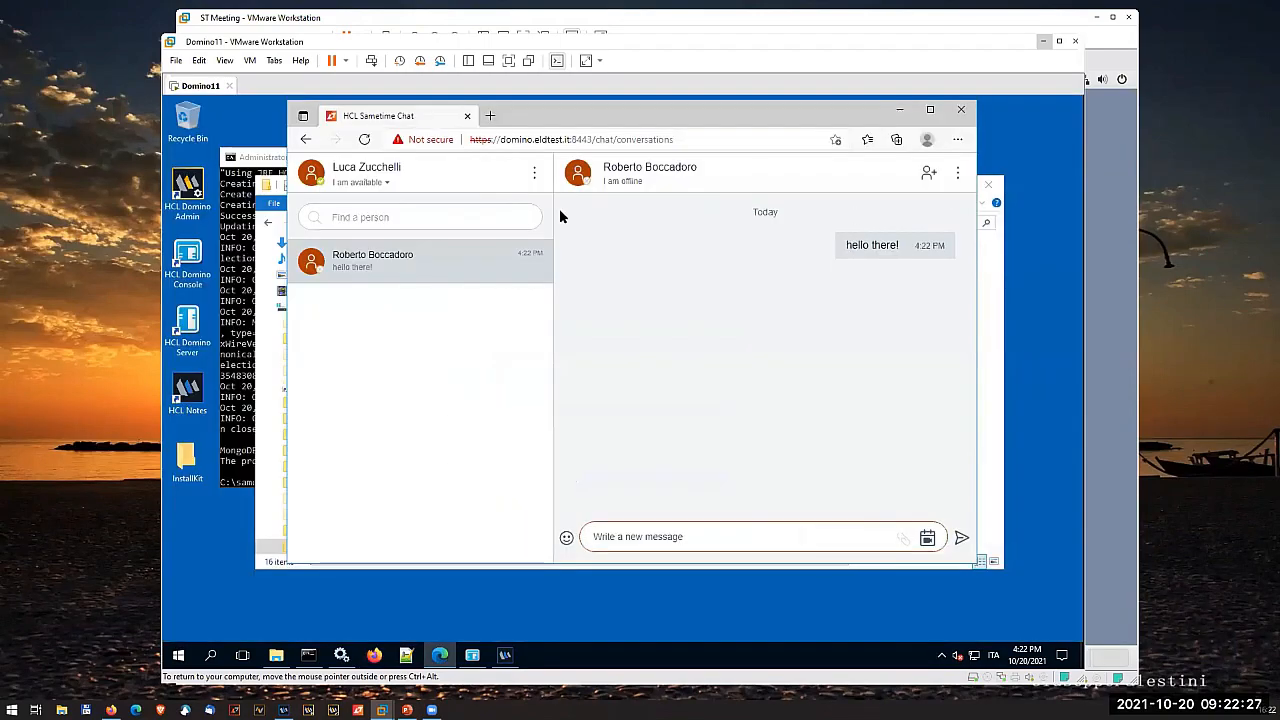
- Log the second user out of Sametime in Edge and close the Edge and Services windows
{"action": "left_click", "coordinate": [534, 175]}
{"action": "left_click", "coordinate": [512, 275]}
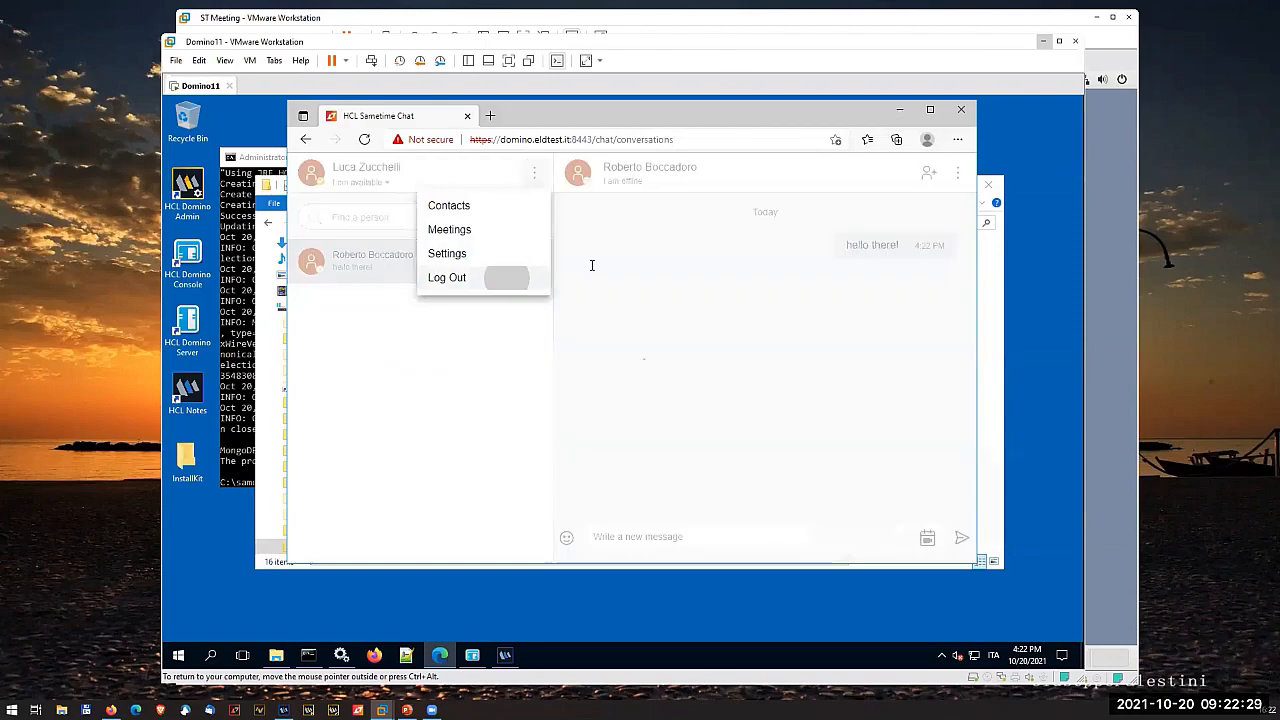
{"action": "left_click", "coordinate": [960, 110]}
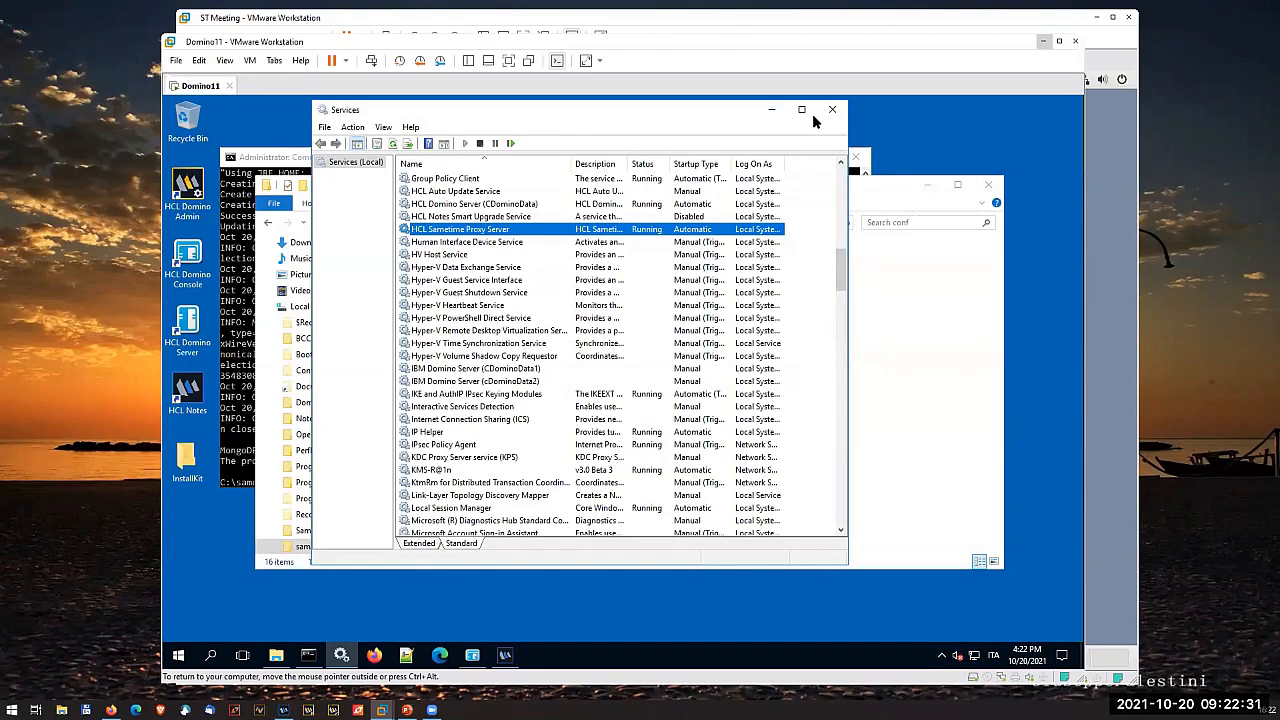
{"action": "left_click", "coordinate": [833, 112]}
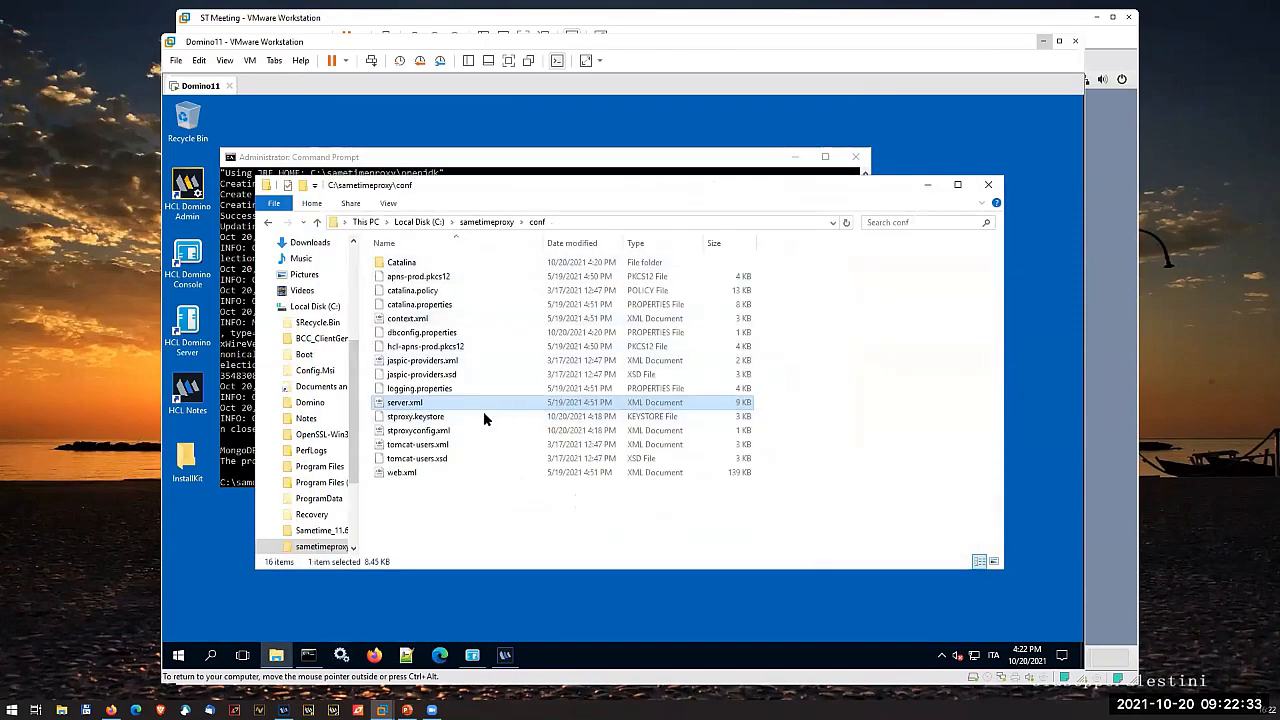
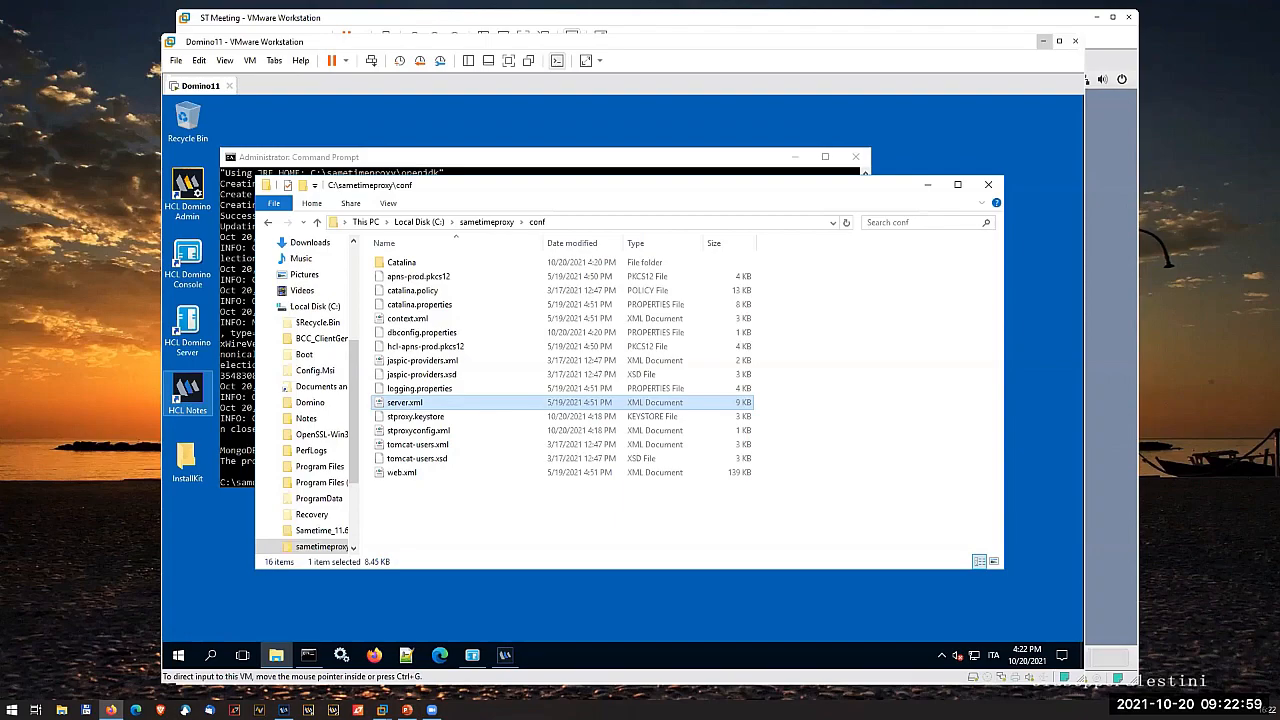
- Open server.xml from the sametimeproxy conf folder in Notepad++, find the 8443 port entries, and close the file
{"action": "right_click", "coordinate": [408, 405]}
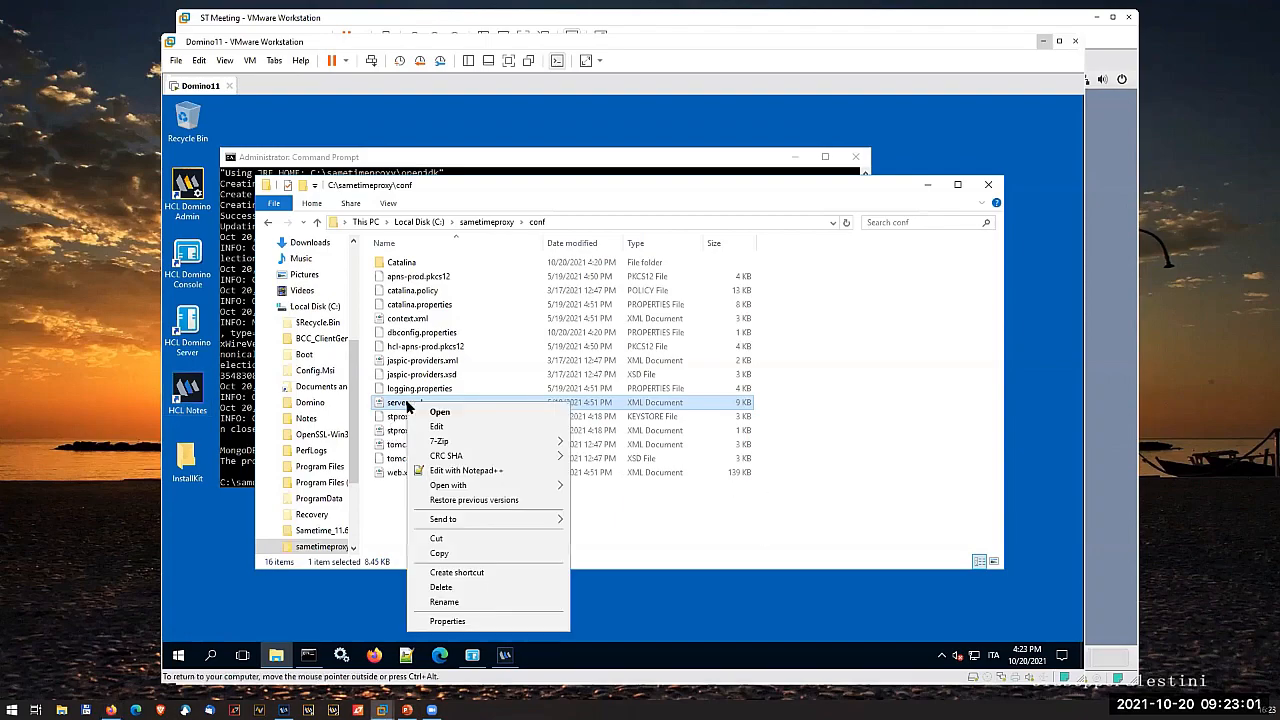
{"action": "left_click", "coordinate": [466, 469]}
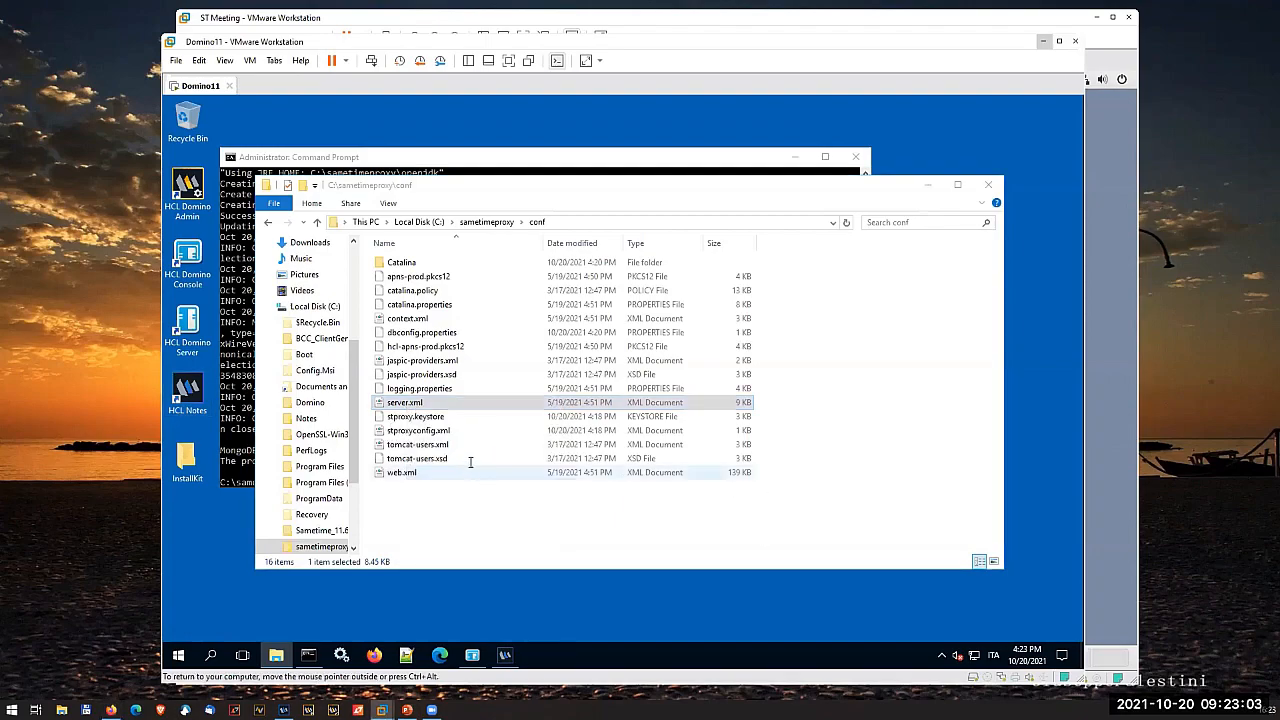
{"action": "left_click", "coordinate": [405, 190]}
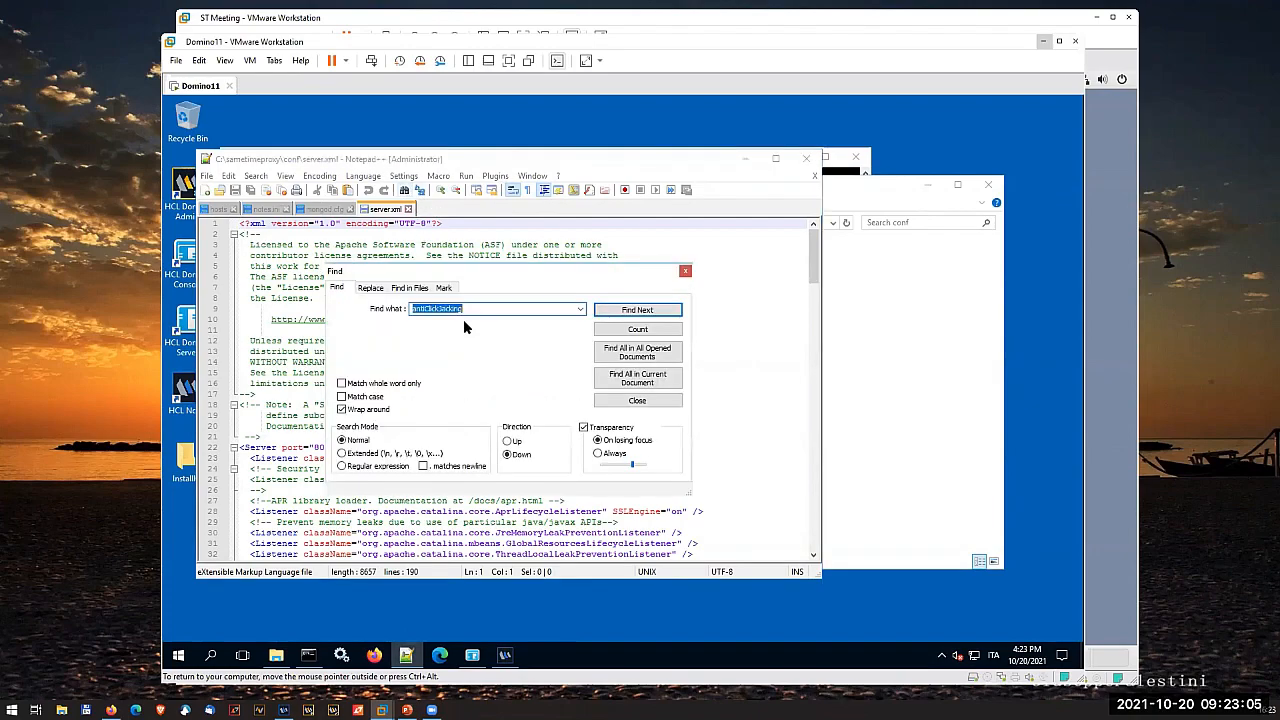
{"action": "type", "text": "8443"}
{"action": "left_click", "coordinate": [645, 329]}
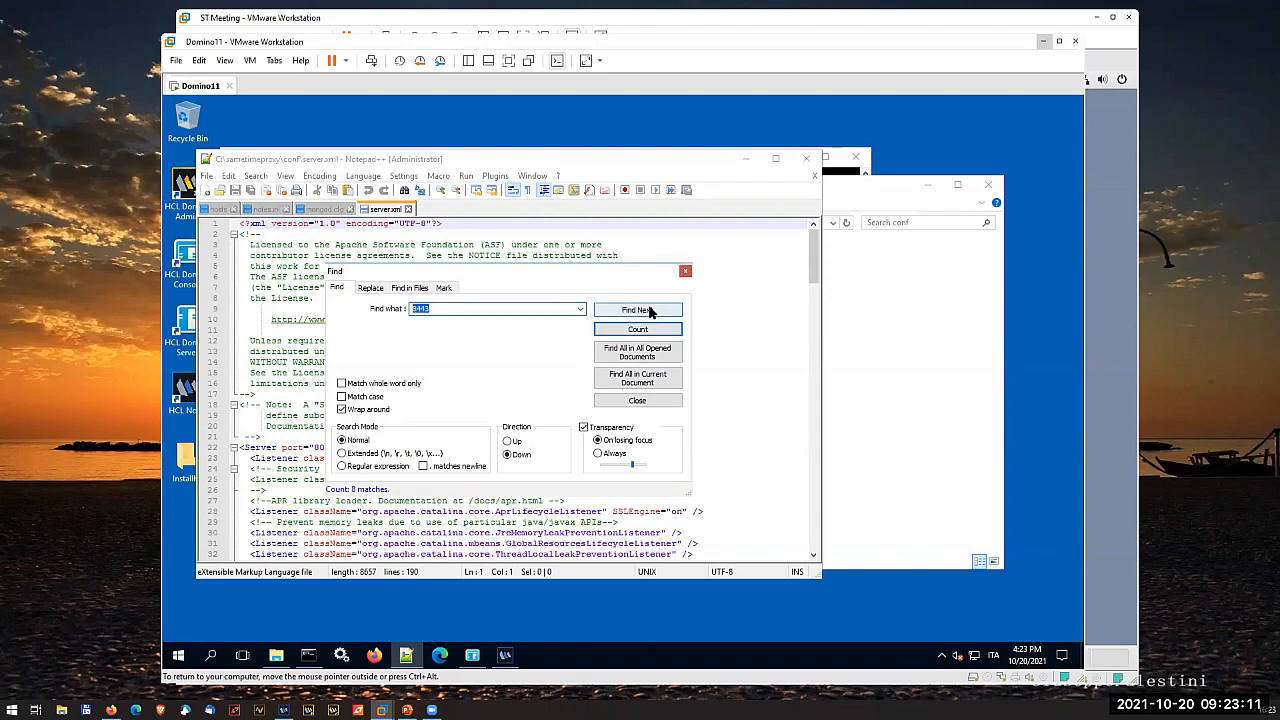
{"action": "left_click", "coordinate": [649, 311]}
{"action": "left_click", "coordinate": [685, 272]}
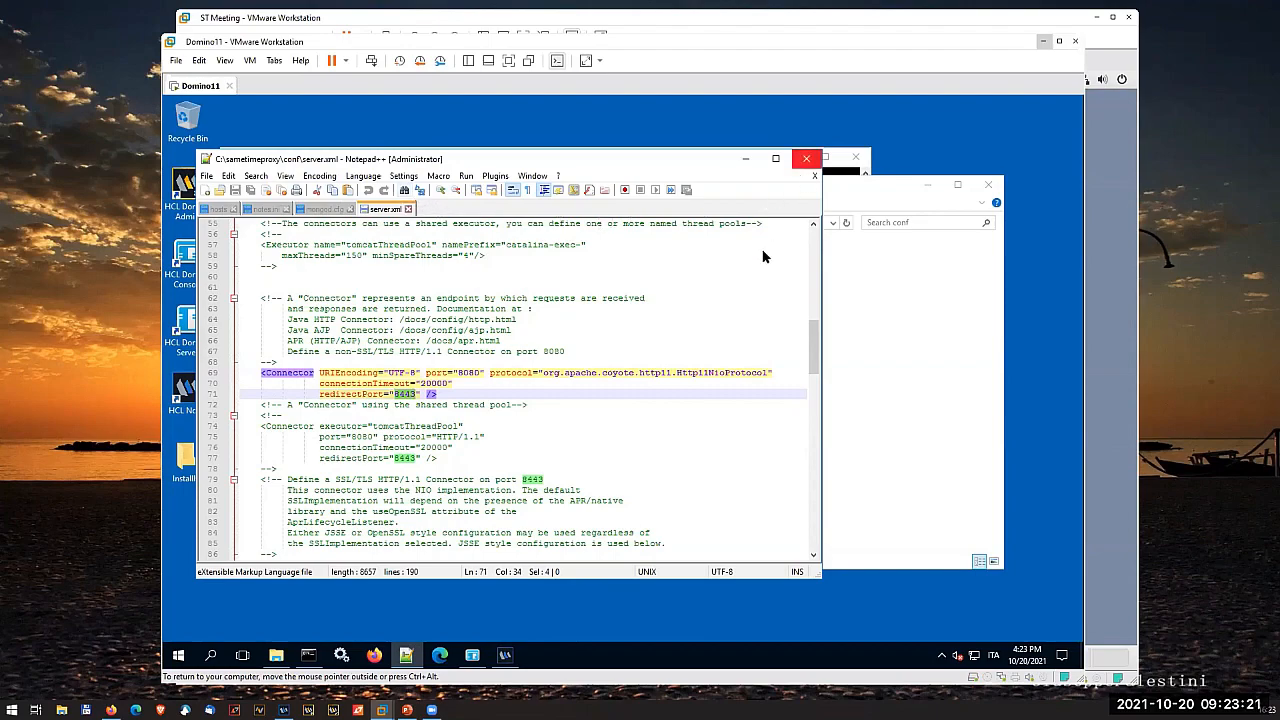
{"action": "left_click", "coordinate": [806, 158]}
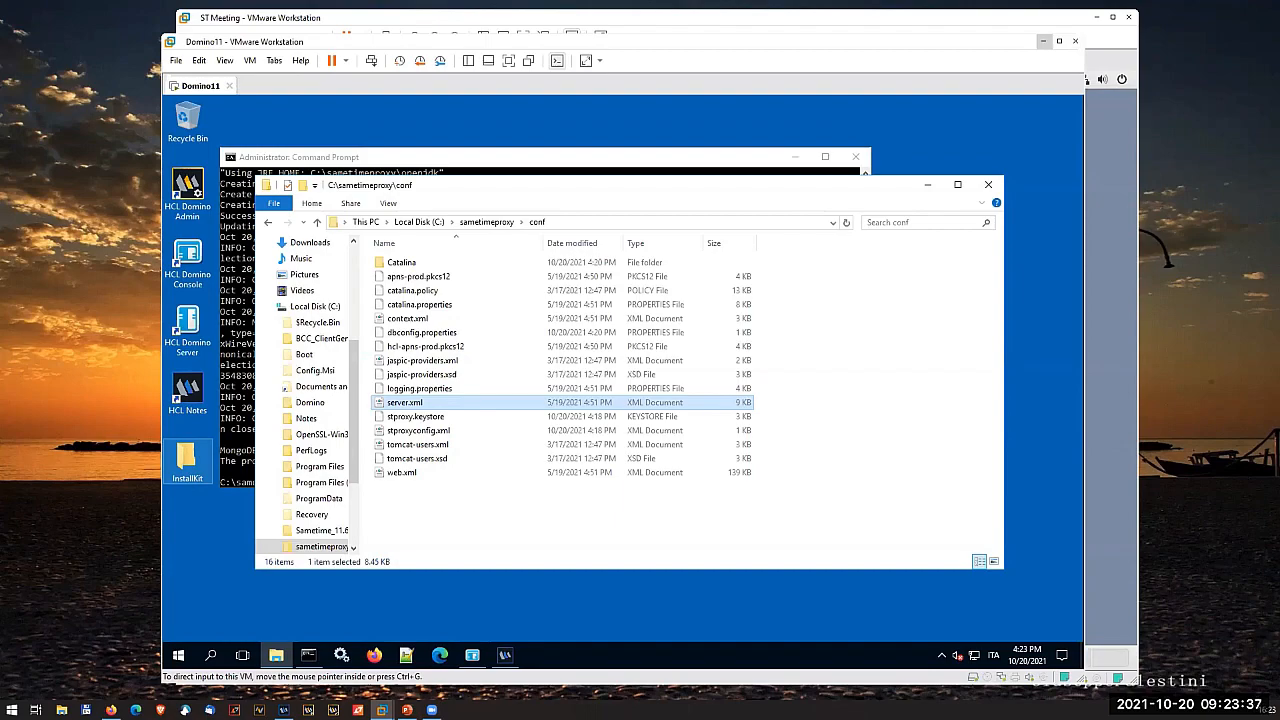
- Close the conf folder window and open a terminal on the ST Meeting virtual machine's desktop
{"action": "key", "text": "alt+Tab"}
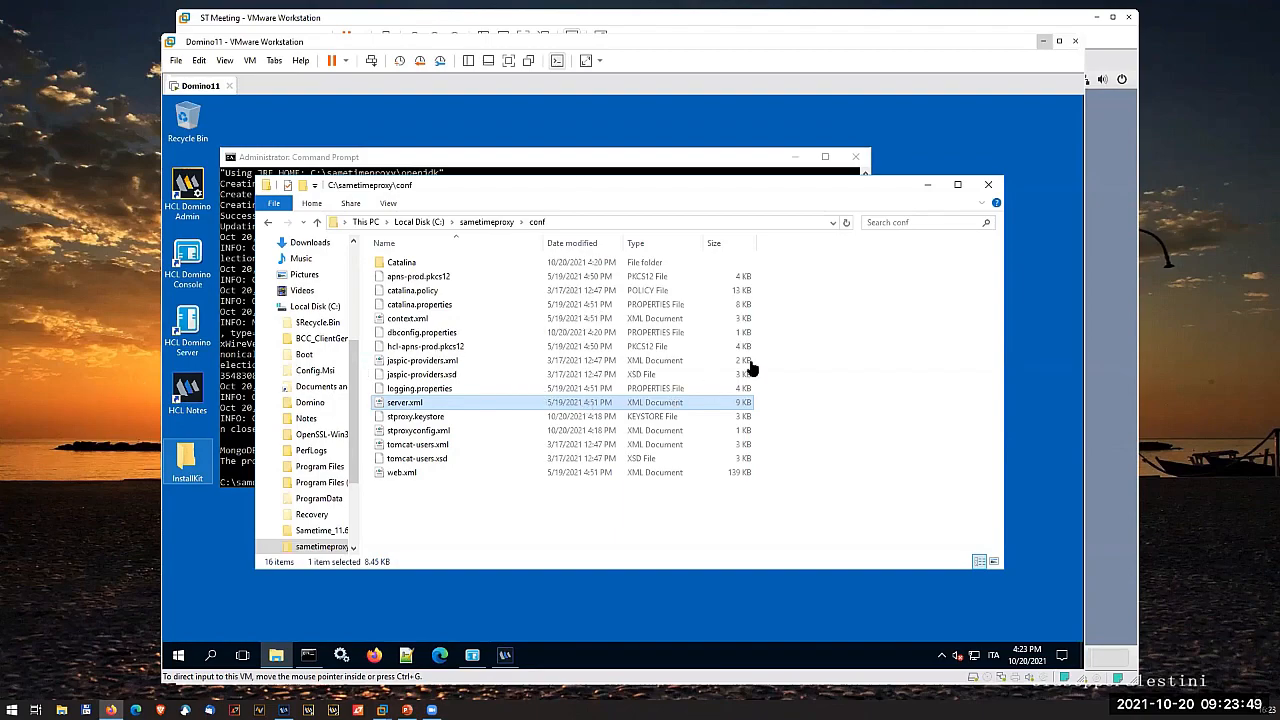
{"action": "left_click", "coordinate": [989, 186]}
{"action": "left_click", "coordinate": [1118, 178]}
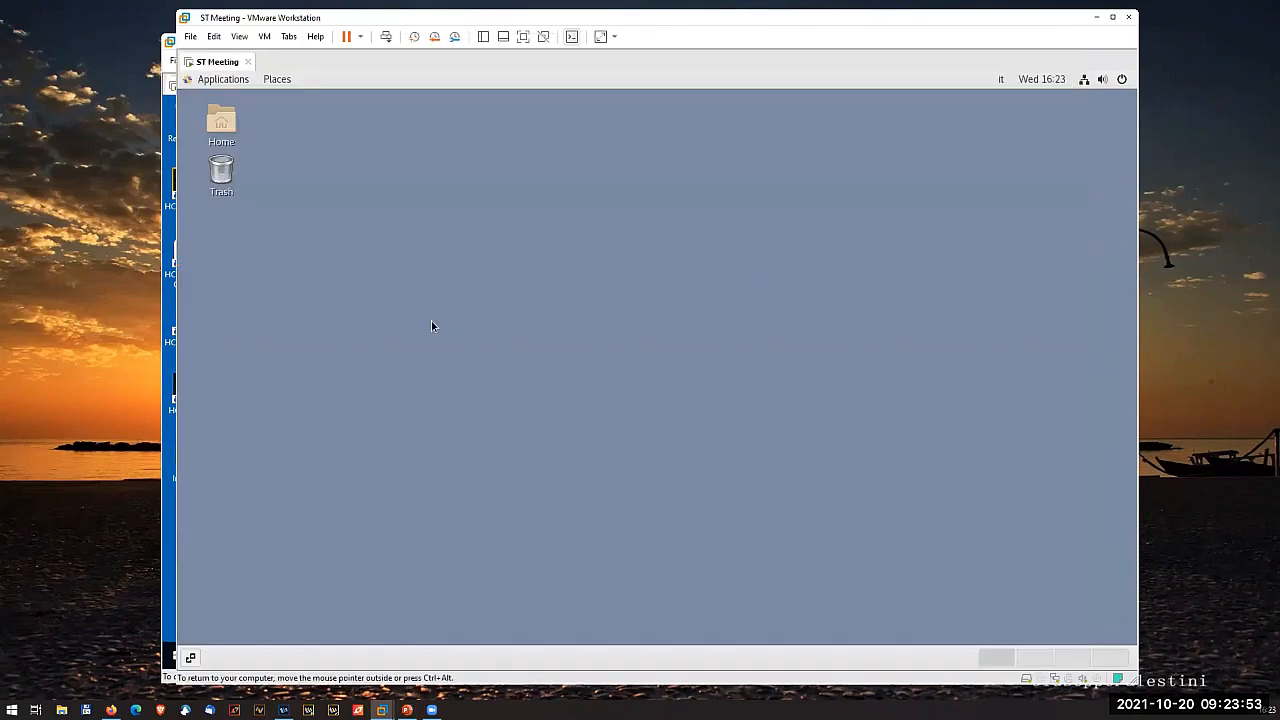
{"action": "right_click", "coordinate": [347, 300]}
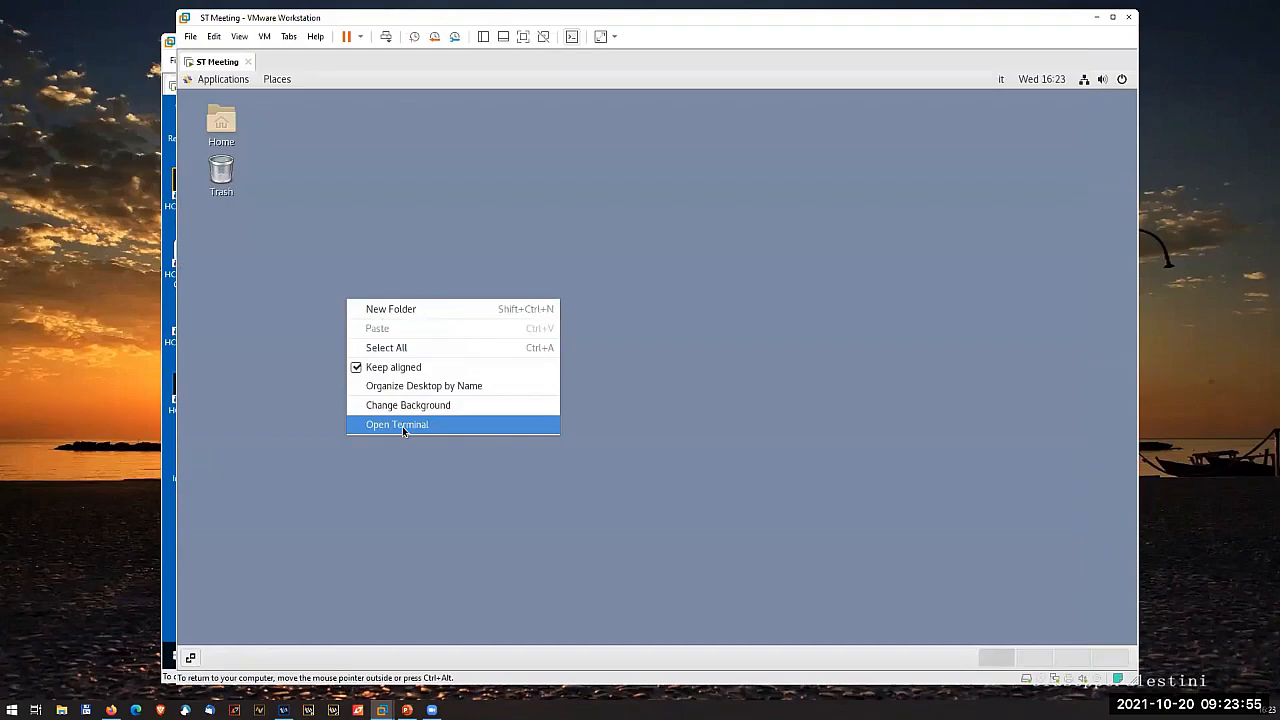
{"action": "left_click", "coordinate": [402, 426]}
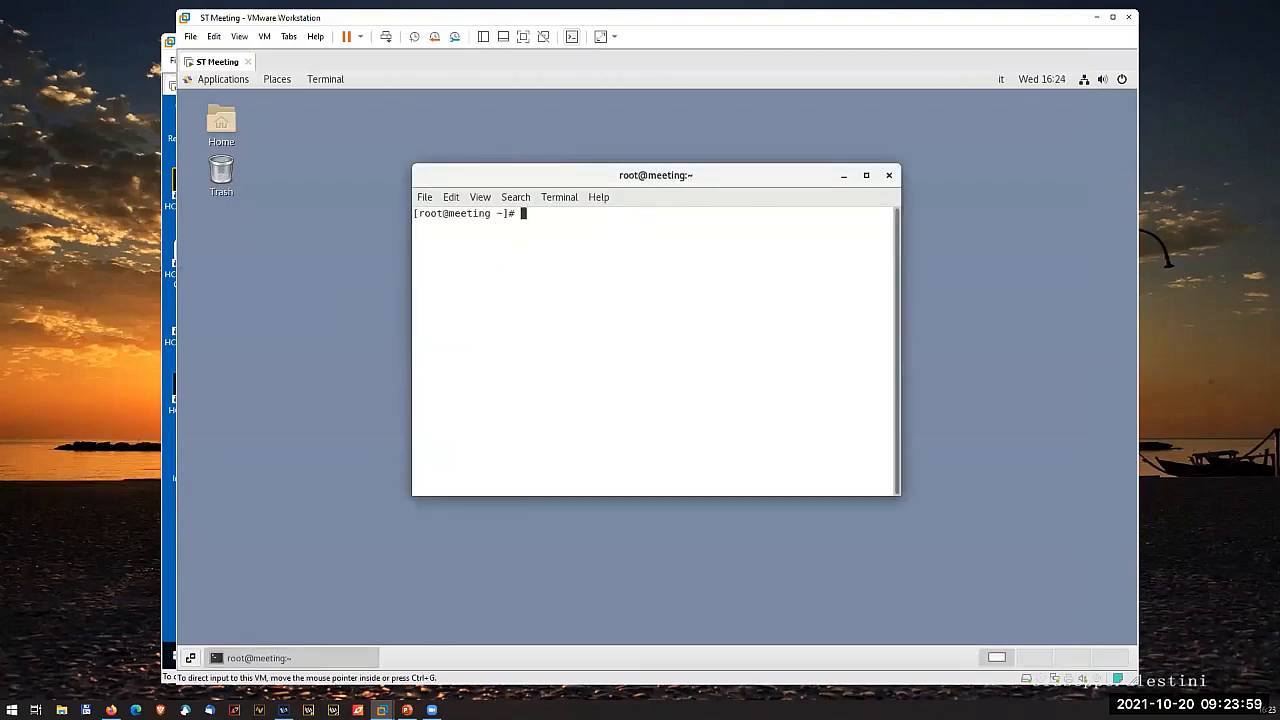
- Check the installed Docker release in the terminal with docker --version
{"action": "key", "text": "alt+Tab"}
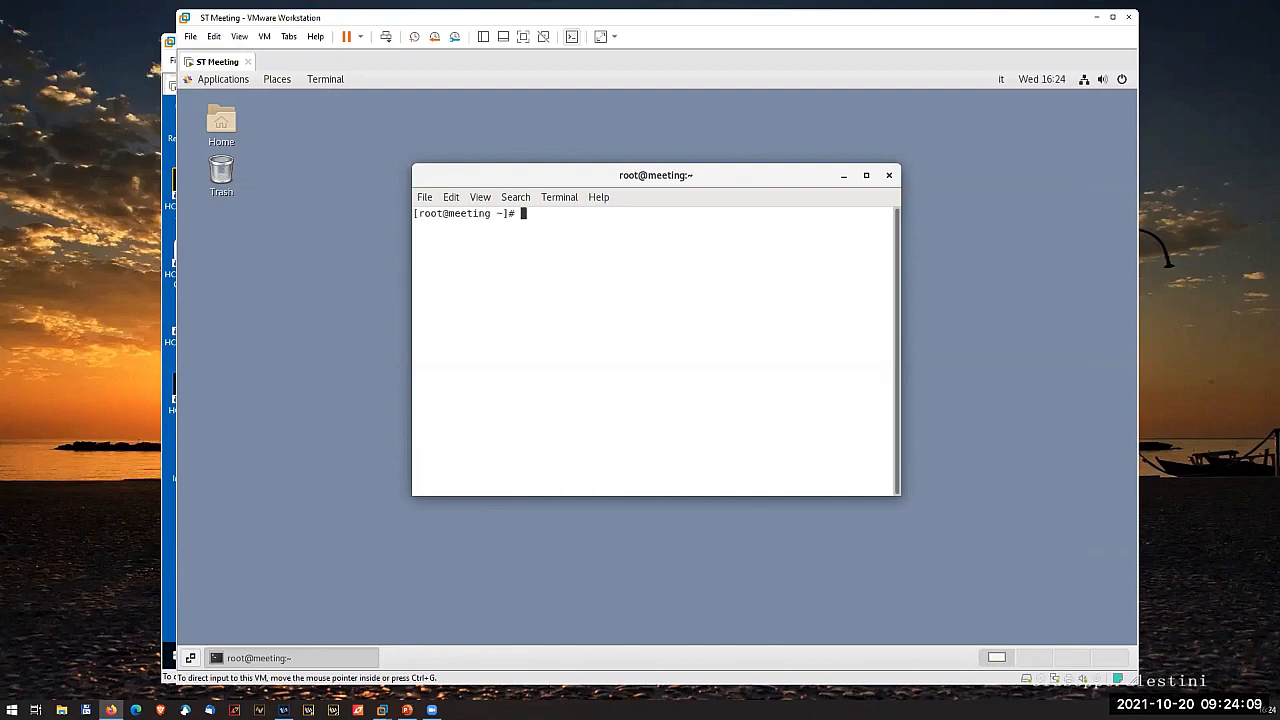
{"action": "left_click", "coordinate": [563, 330]}
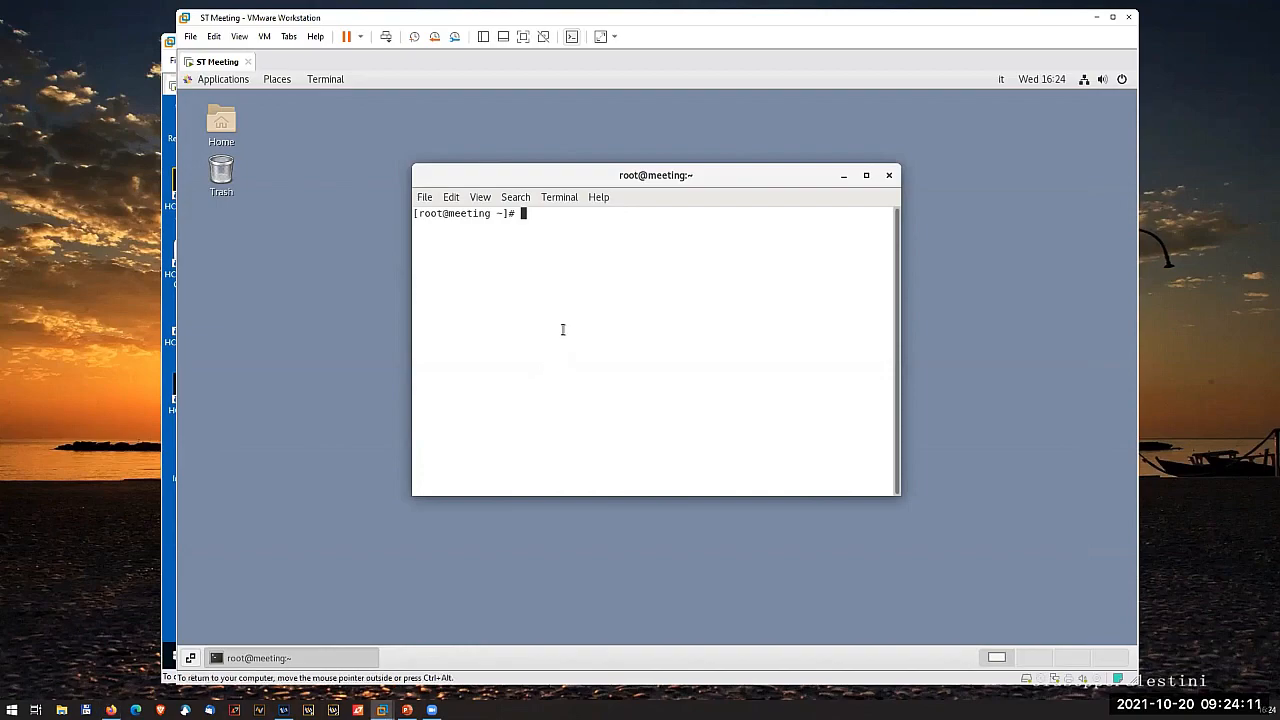
{"action": "type", "text": "docker --version"}
{"action": "key", "text": "Return"}
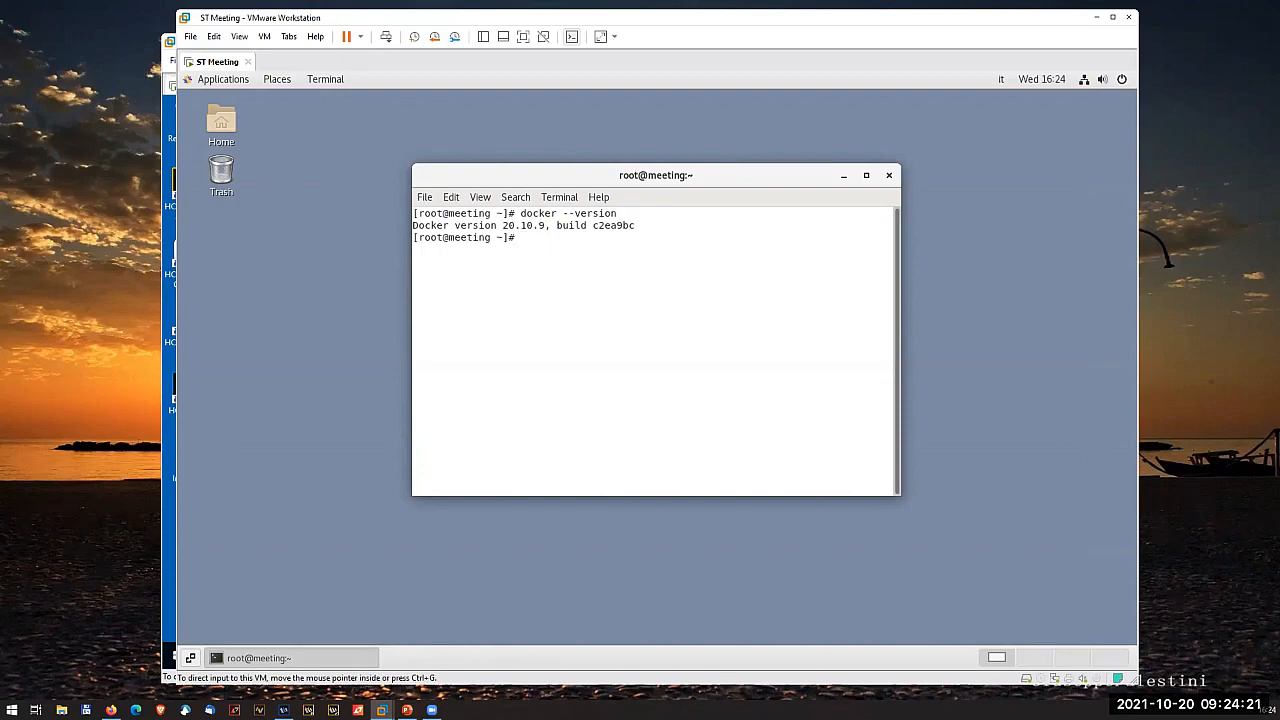
- Change to the root directory with cd / and list its contents
{"action": "left_click", "coordinate": [111, 709]}
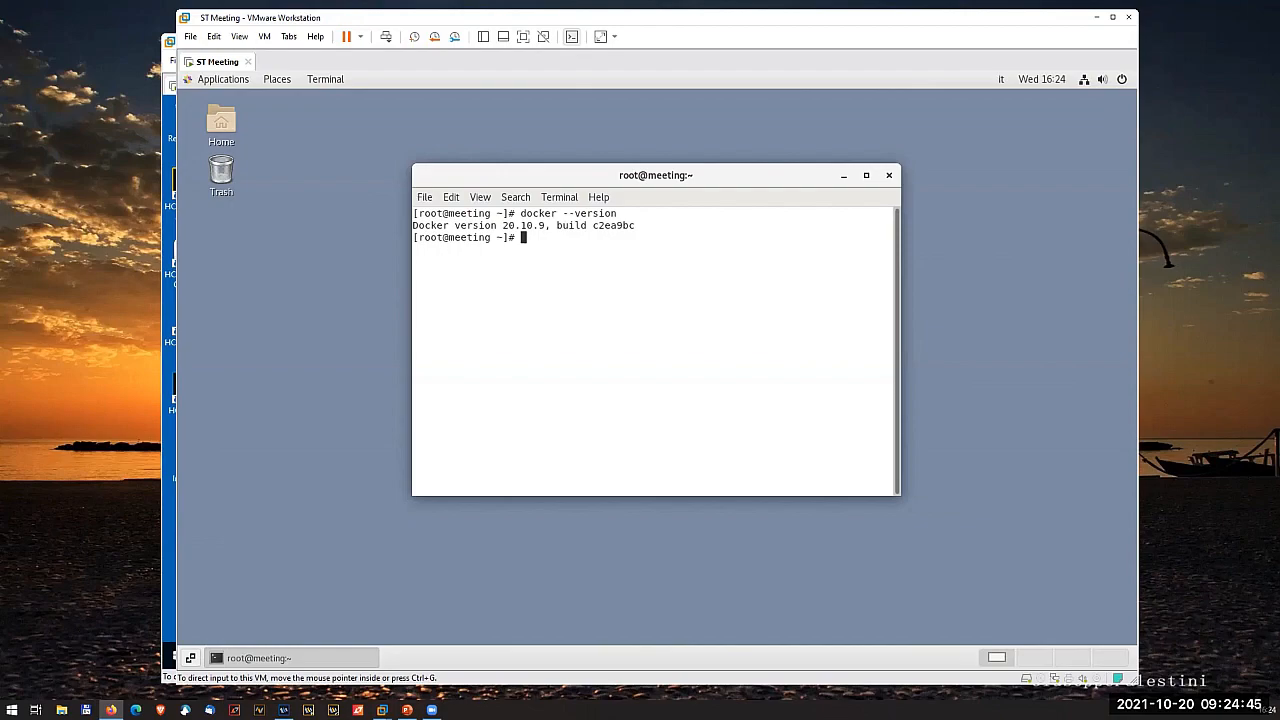
{"action": "left_click", "coordinate": [600, 292]}
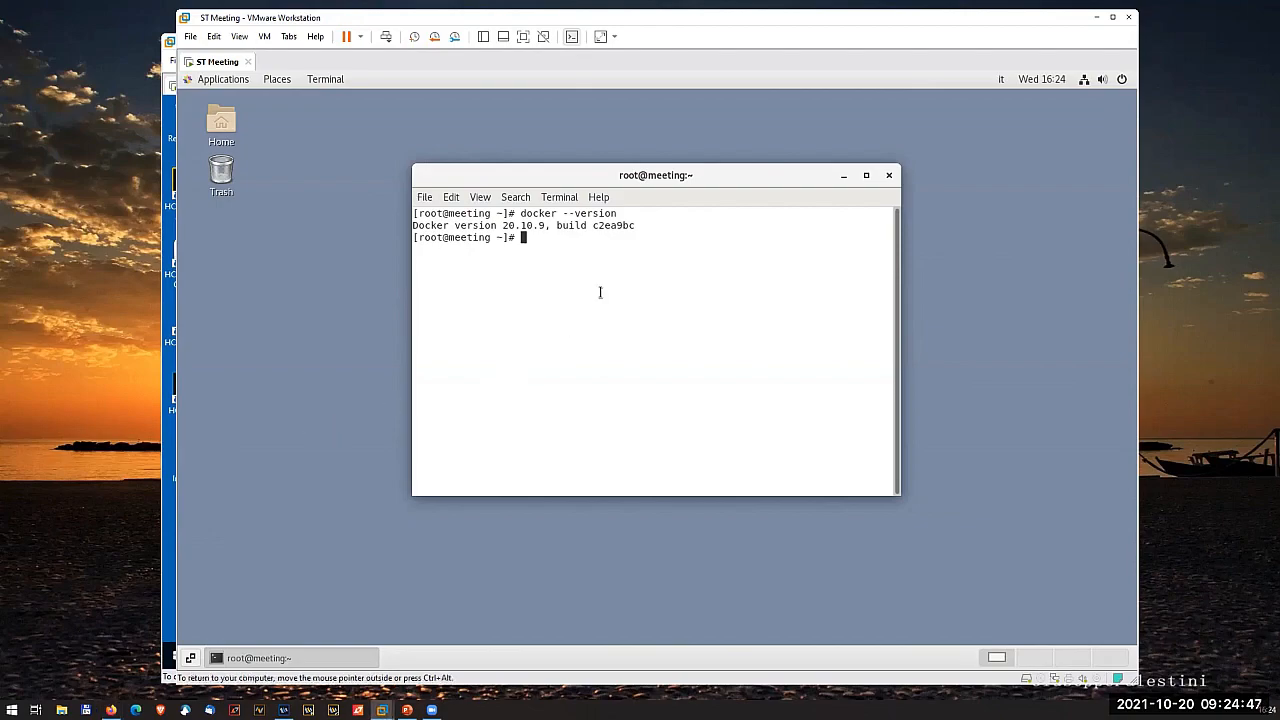
{"action": "type", "text": "cd /in"}
{"action": "key", "text": "BackSpace"}
{"action": "key", "text": "BackSpace"}
{"action": "key", "text": "BackSpace"}
{"action": "key", "text": "BackSpace"}
{"action": "key", "text": "BackSpace"}
{"action": "key", "text": "BackSpace"}
{"action": "type", "text": "cd /"}
{"action": "key", "text": "Return"}
{"action": "type", "text": "ls"}
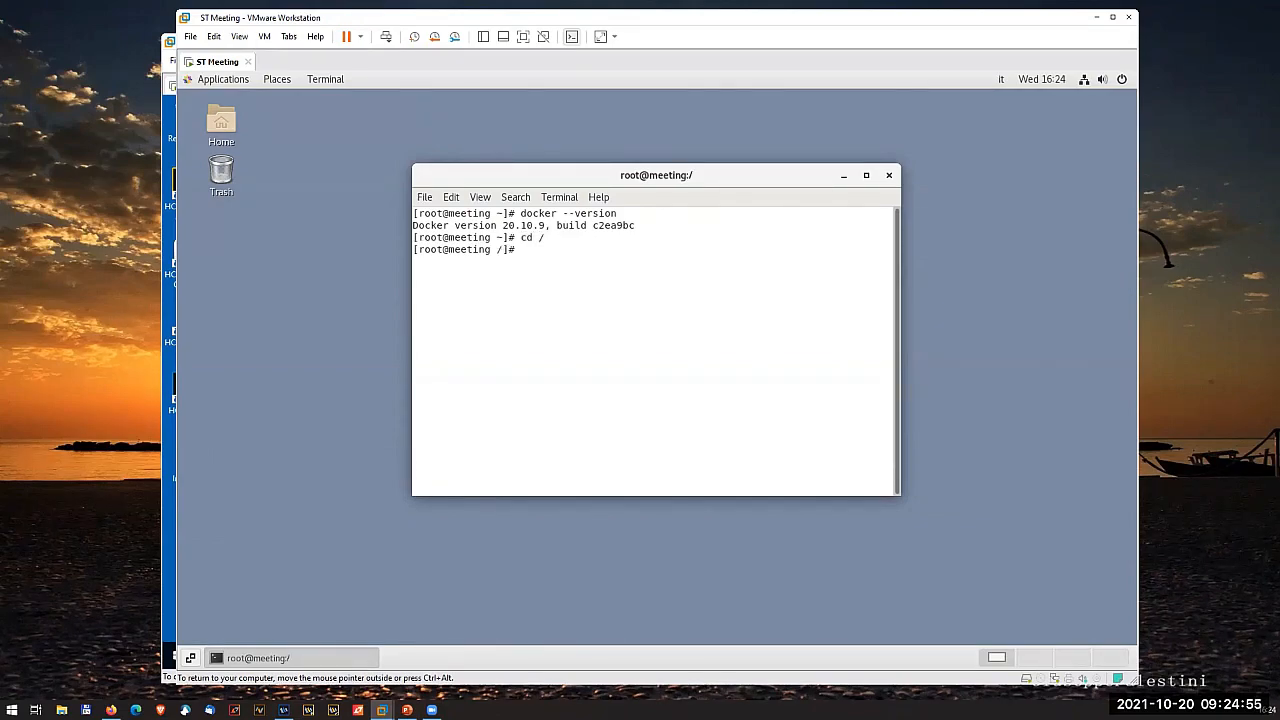
{"action": "key", "text": "Return"}
- Change into the sametime directory and list its files
{"action": "type", "text": "cd sa"}
{"action": "key", "text": "Tab"}
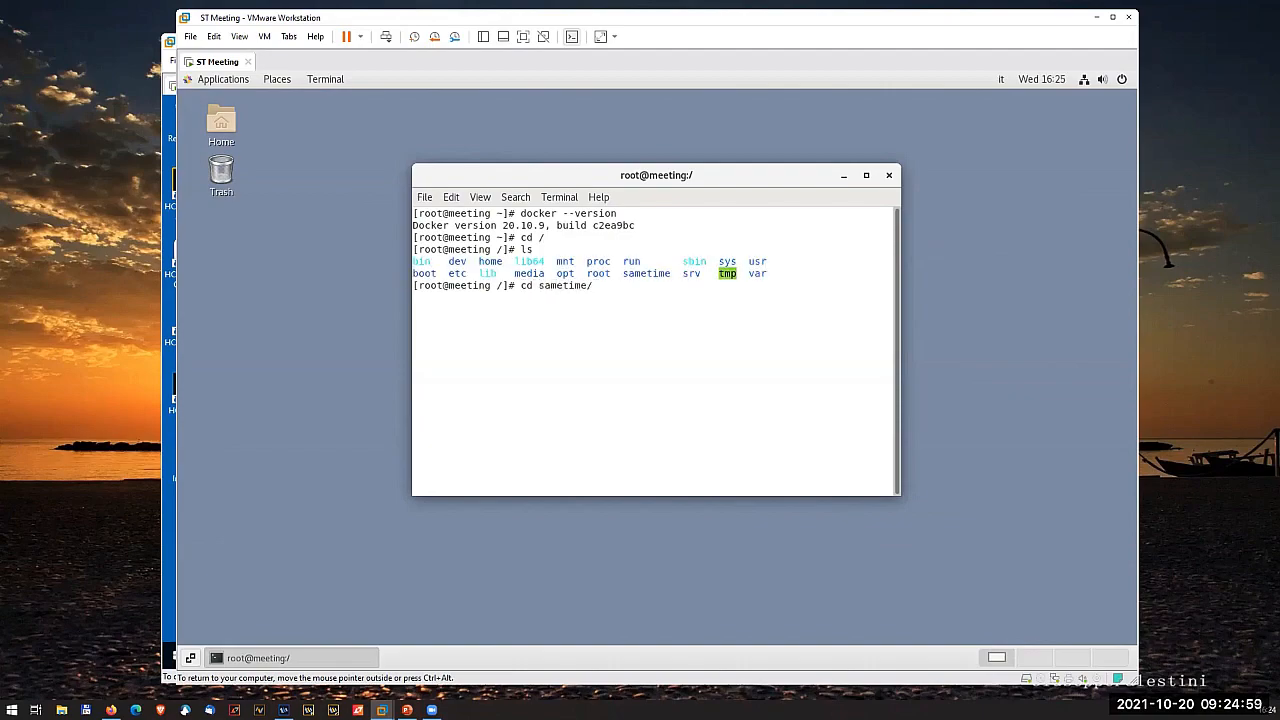
{"action": "key", "text": "Return"}
{"action": "type", "text": "ls"}
{"action": "key", "text": "Return"}
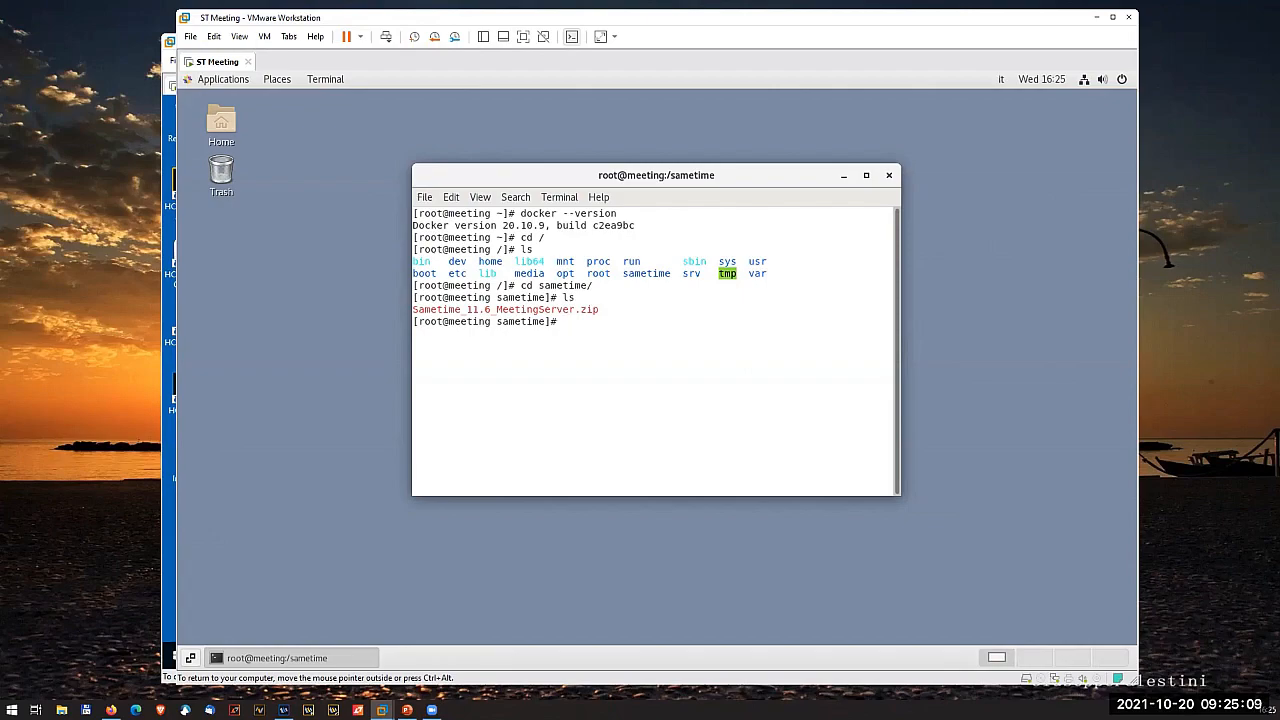
- Extract Sametime_11.6_MeetingServer.zip in the sametime directory and list the extracted files in long format
{"action": "type", "text": "unzip"}
{"action": "key", "text": "Tab"}
{"action": "key", "text": "Return"}
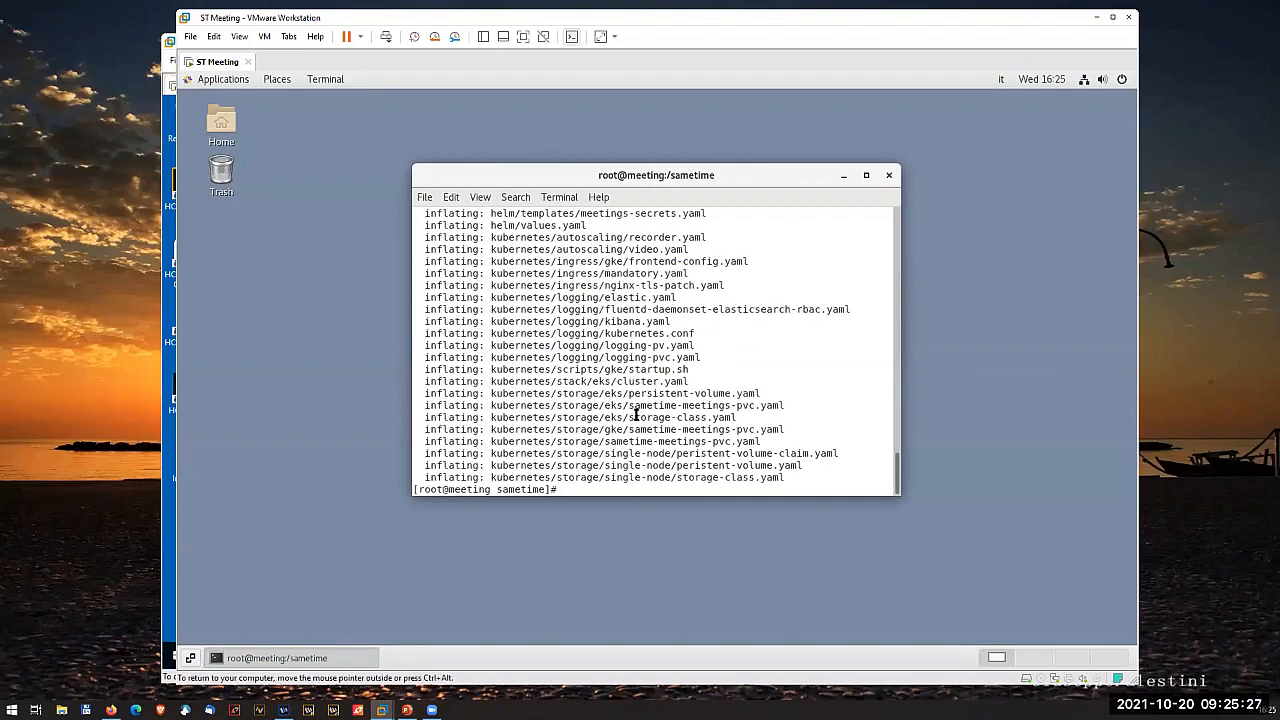
{"action": "type", "text": "ls -l"}
{"action": "key", "text": "Return"}
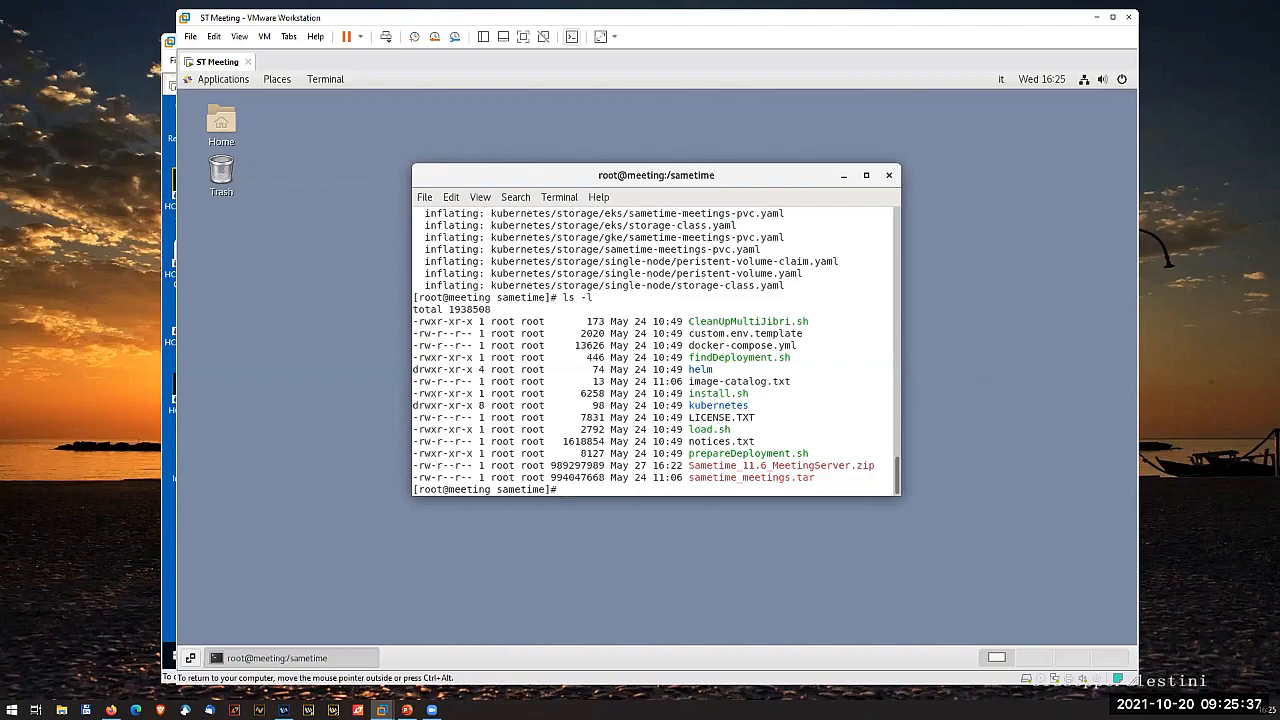
- Try running ./install.sh with metting.eldtest.it as the fully qualified Meeting Server name, and abort the installer
{"action": "type", "text": "./ins"}
{"action": "key", "text": "Tab"}
{"action": "key", "text": "Return"}
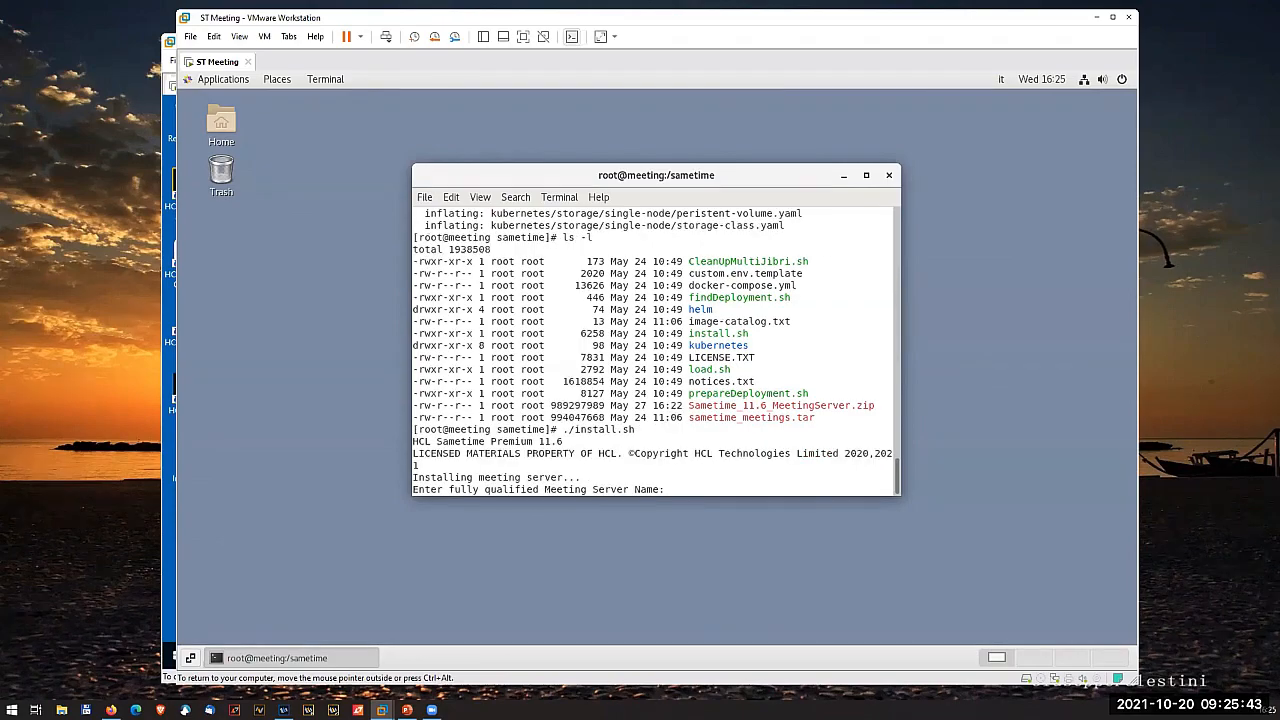
{"action": "type", "text": "metting.eldtest.it"}
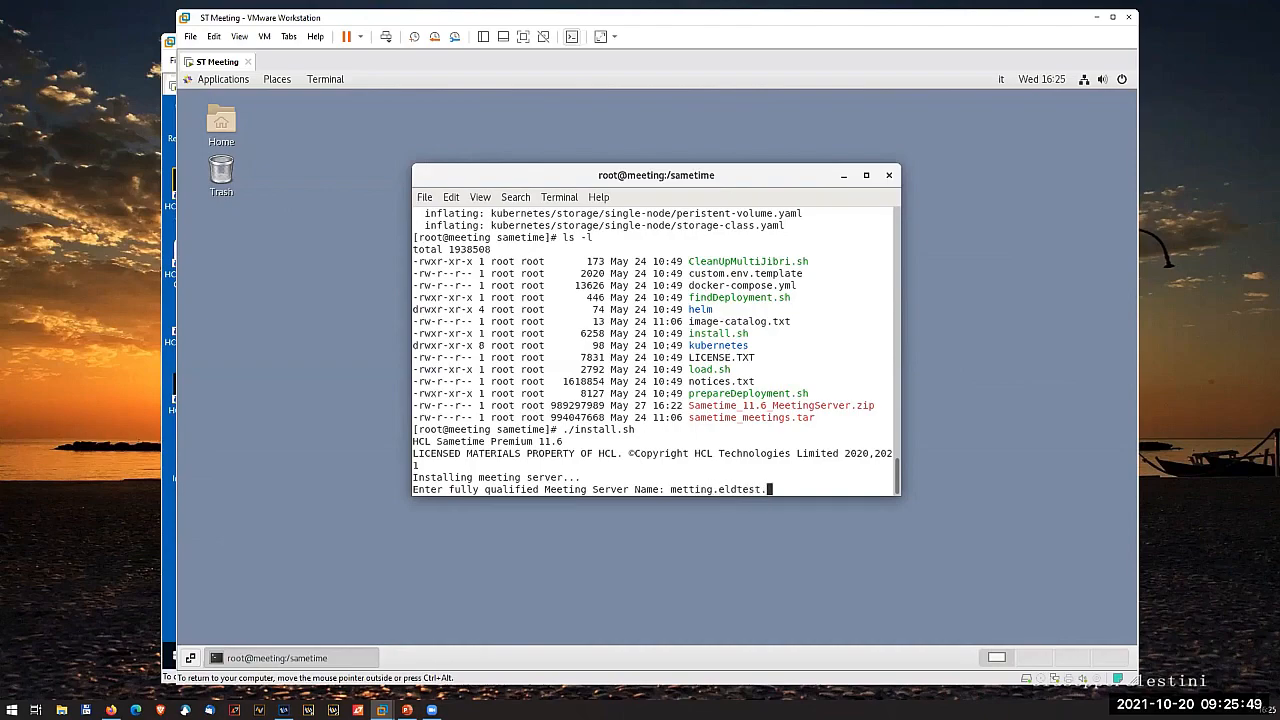
{"action": "key", "text": "Left"}
{"action": "key", "text": "Left"}
{"action": "key", "text": "Left"}
{"action": "key", "text": "Left"}
{"action": "key", "text": "Left"}
{"action": "key", "text": "Left"}
{"action": "key", "text": "Left"}
{"action": "key", "text": "BackSpace"}
{"action": "key", "text": "BackSpace"}
{"action": "key", "text": "BackSpace"}
{"action": "key", "text": "BackSpace"}
{"action": "key", "text": "BackSpace"}
{"action": "key", "text": "BackSpace"}
{"action": "key", "text": "BackSpace"}
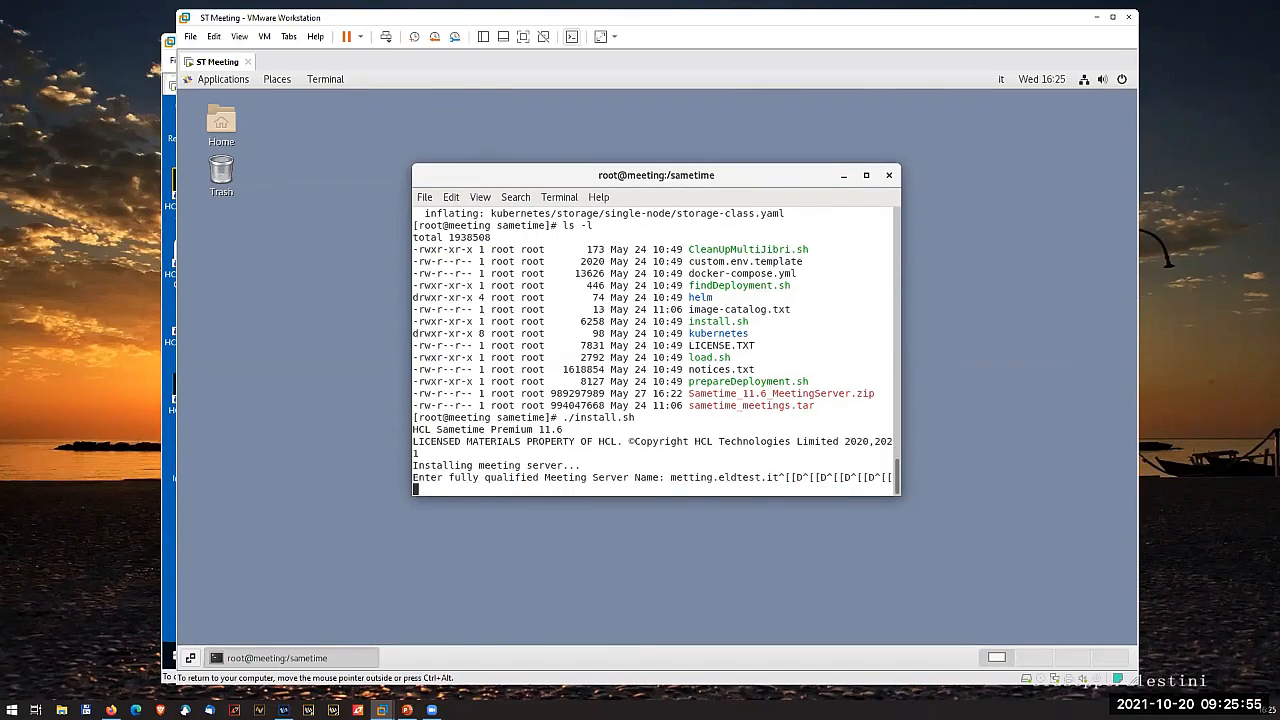
{"action": "key", "text": "ctrl+c"}
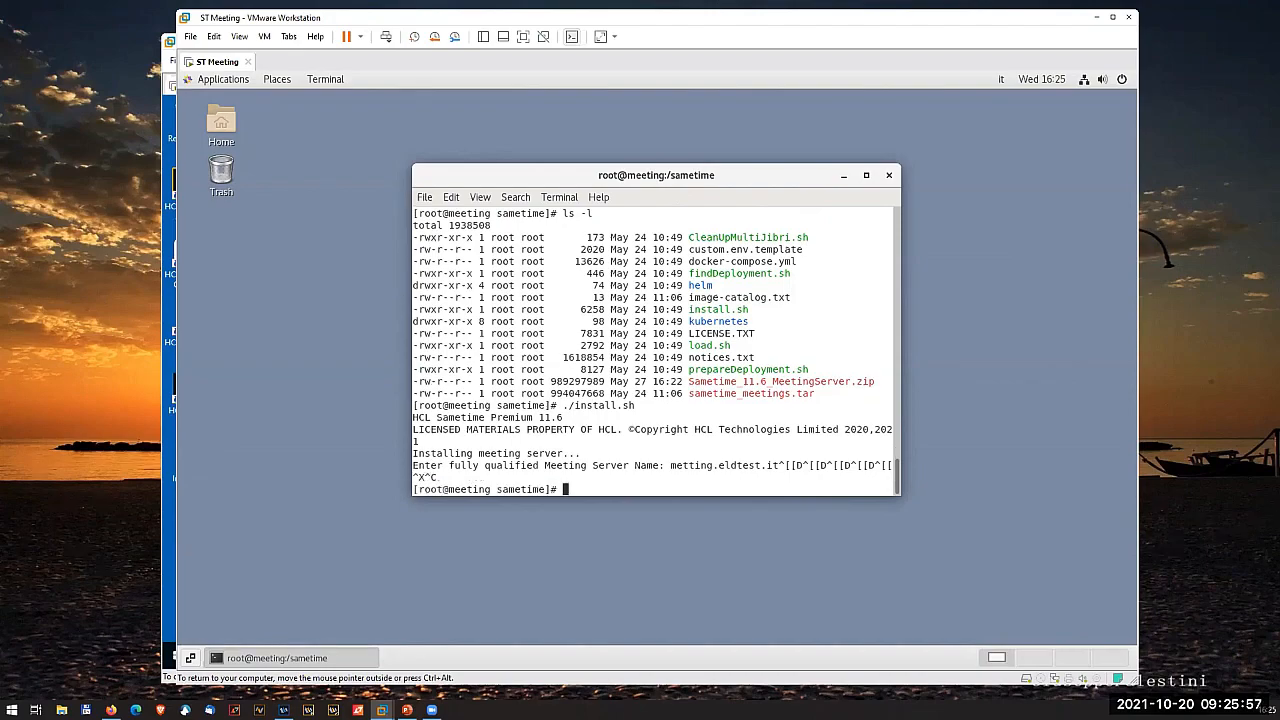
- Rerun ./install.sh, answer y to upgrading the existing deployment, abort the image loading, and list the directory
{"action": "key", "text": "Up"}
{"action": "key", "text": "Return"}
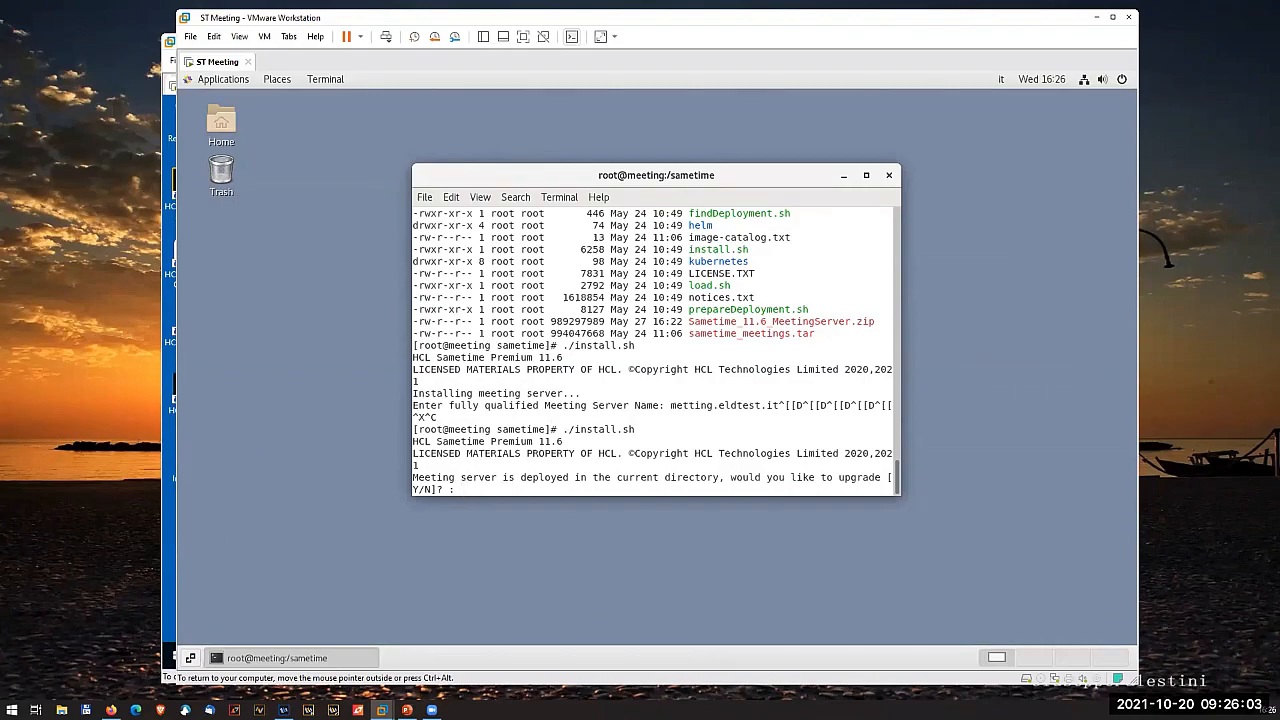
{"action": "type", "text": "y"}
{"action": "key", "text": "Return"}
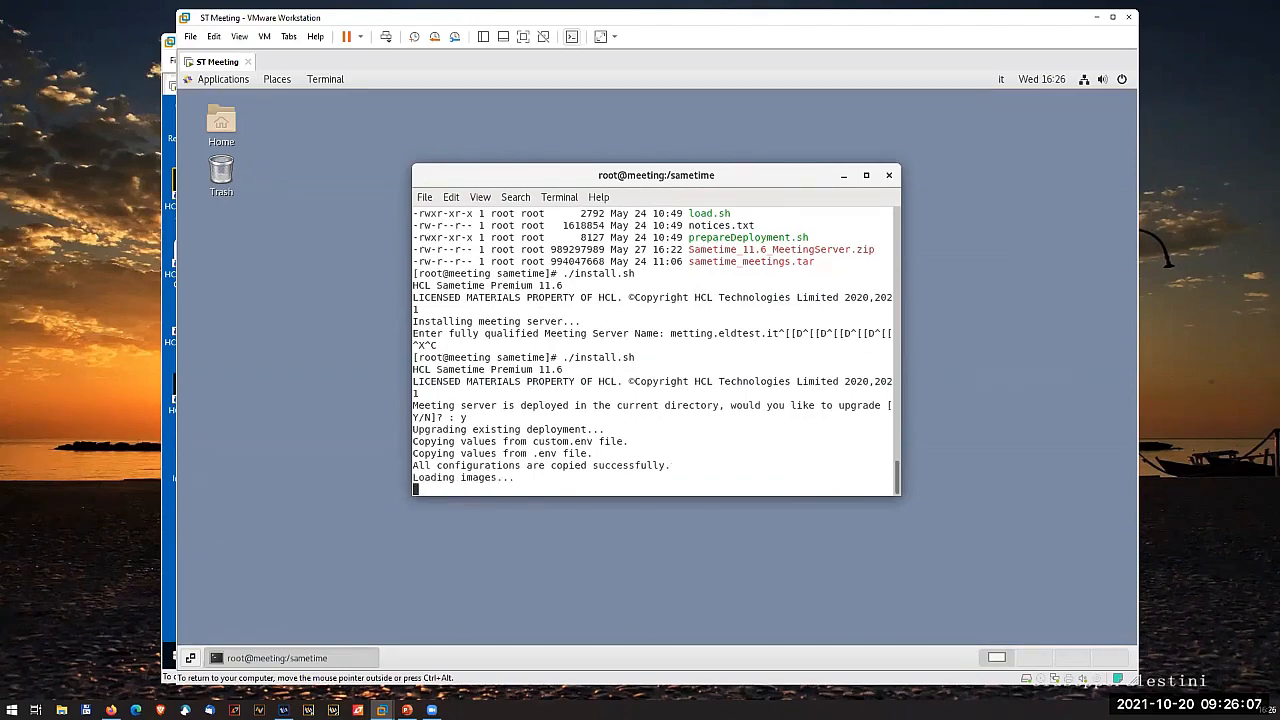
{"action": "key", "text": "ctrl+c"}
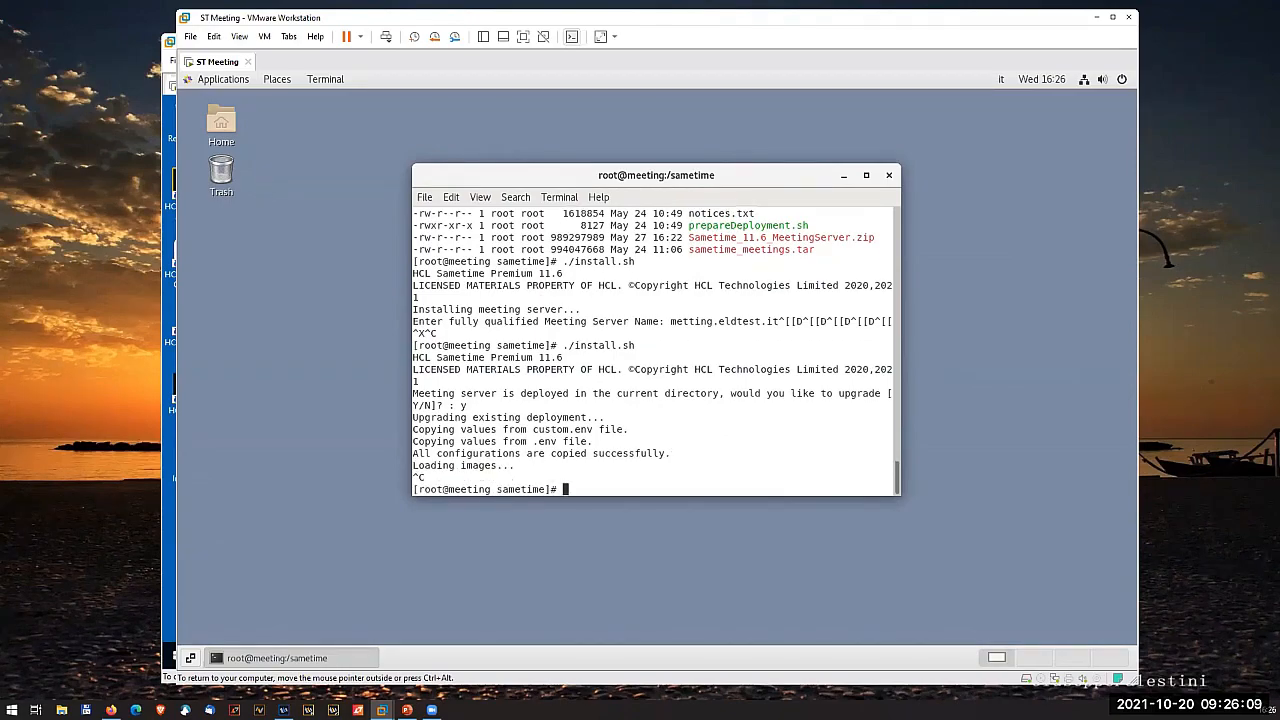
{"action": "type", "text": "ls"}
{"action": "key", "text": "Return"}
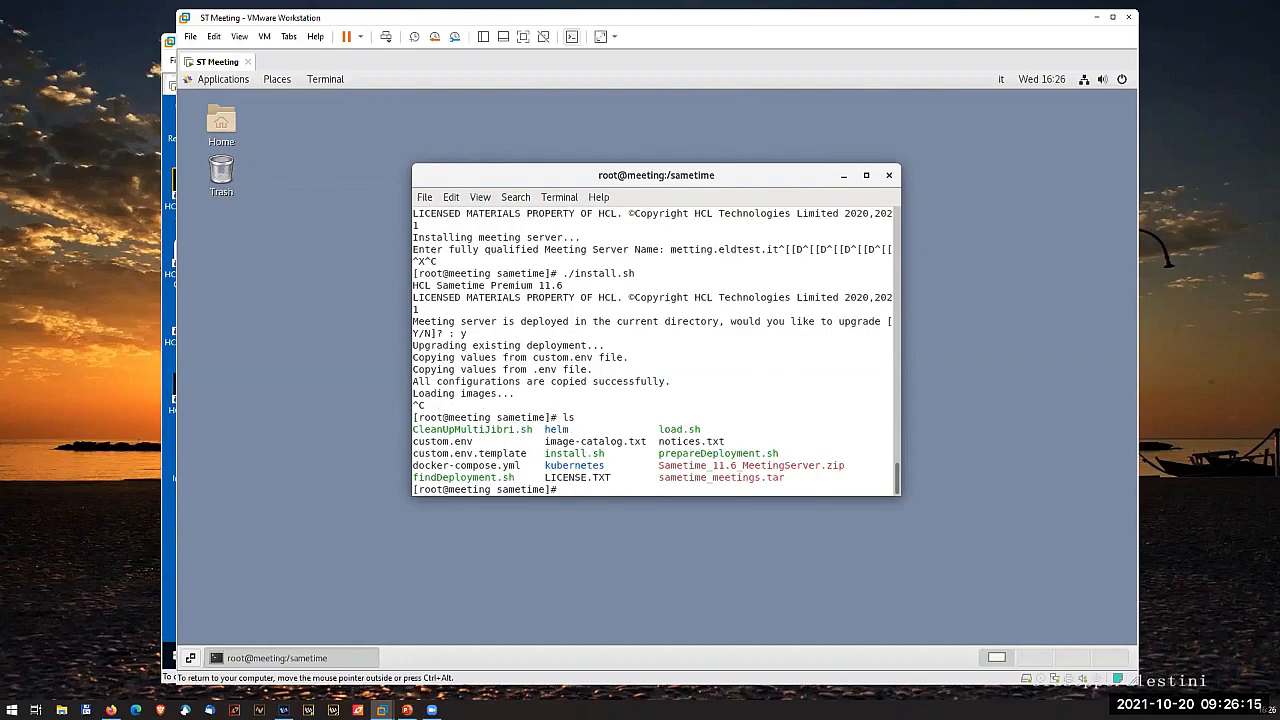
- Delete everything in the sametime folder except Sametime_11.6_MeetingServer.zip using the file manager, and close its window
{"action": "double_click", "coordinate": [236, 130]}
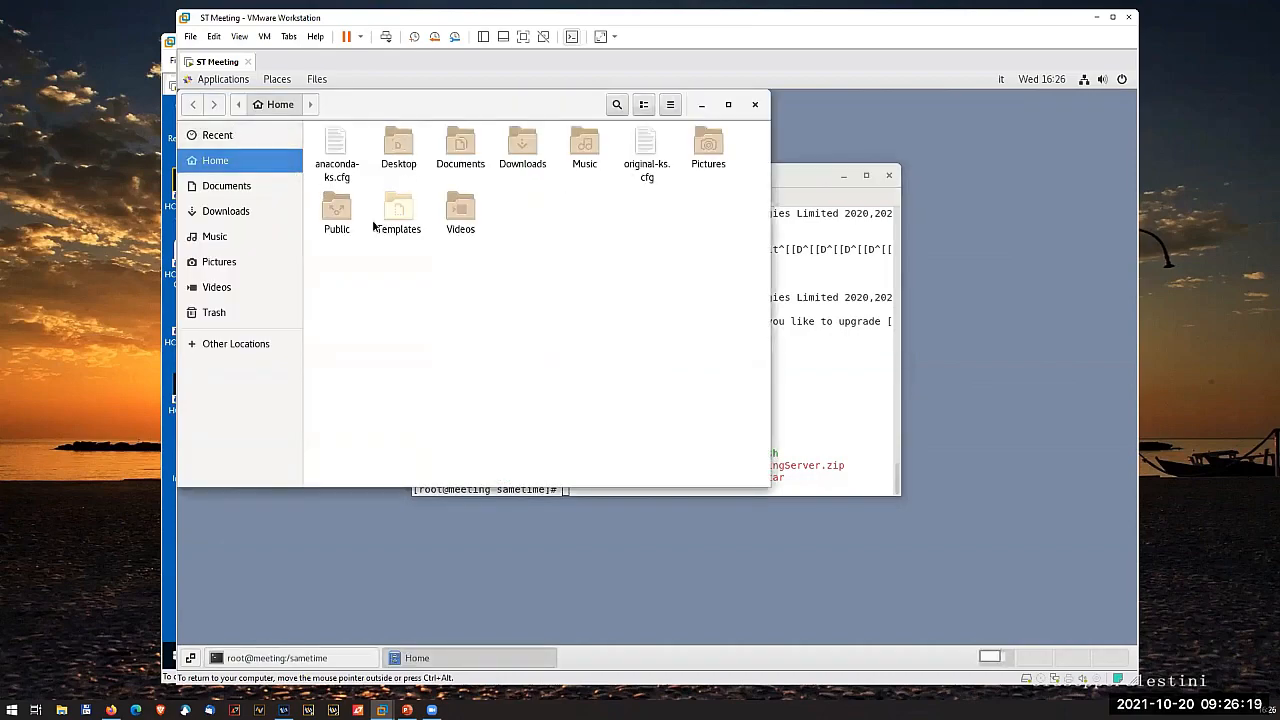
{"action": "left_click", "coordinate": [258, 343]}
{"action": "left_click", "coordinate": [358, 160]}
{"action": "double_click", "coordinate": [708, 195]}
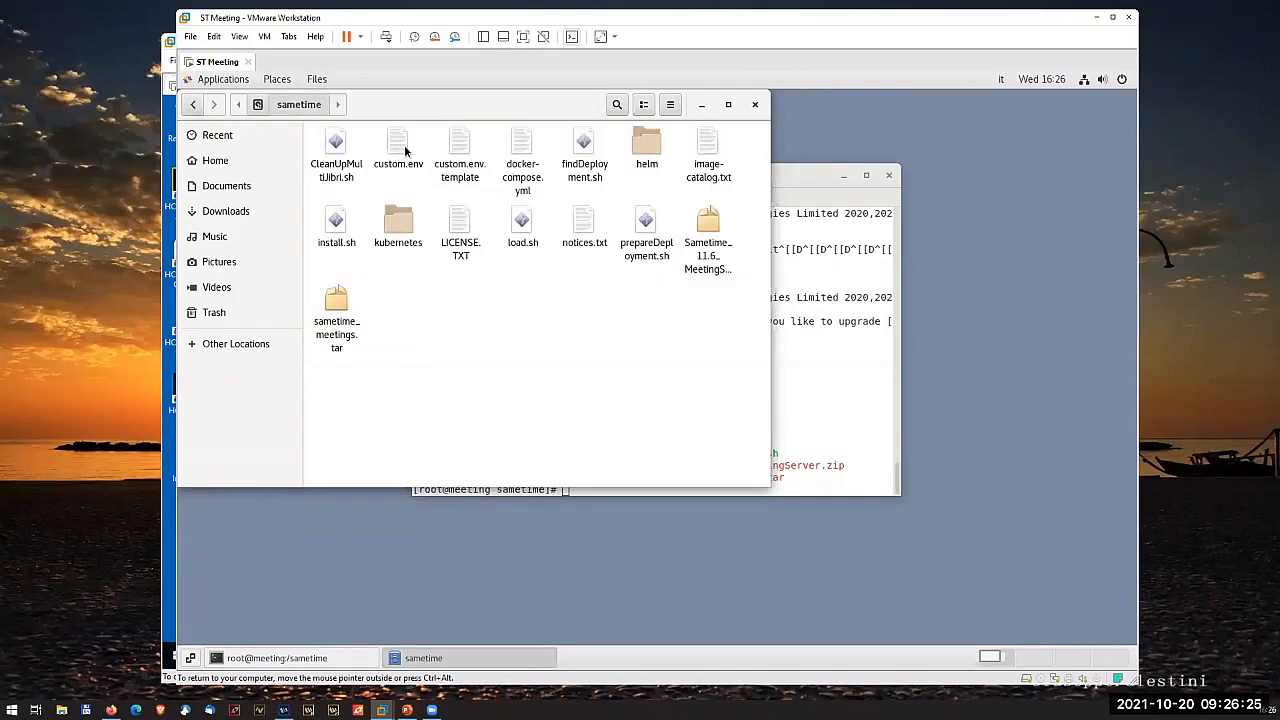
{"action": "left_click", "coordinate": [336, 150]}
{"action": "left_click", "coordinate": [645, 235], "text": "shift"}
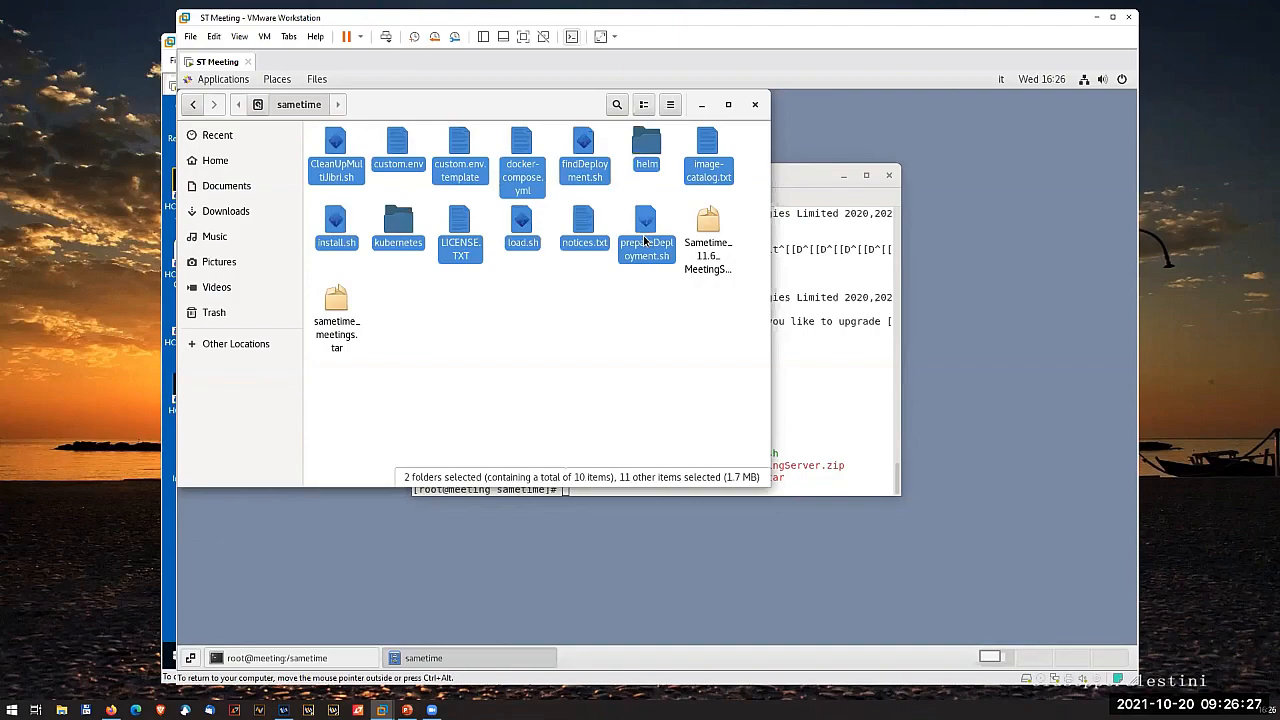
{"action": "key", "text": "Delete"}
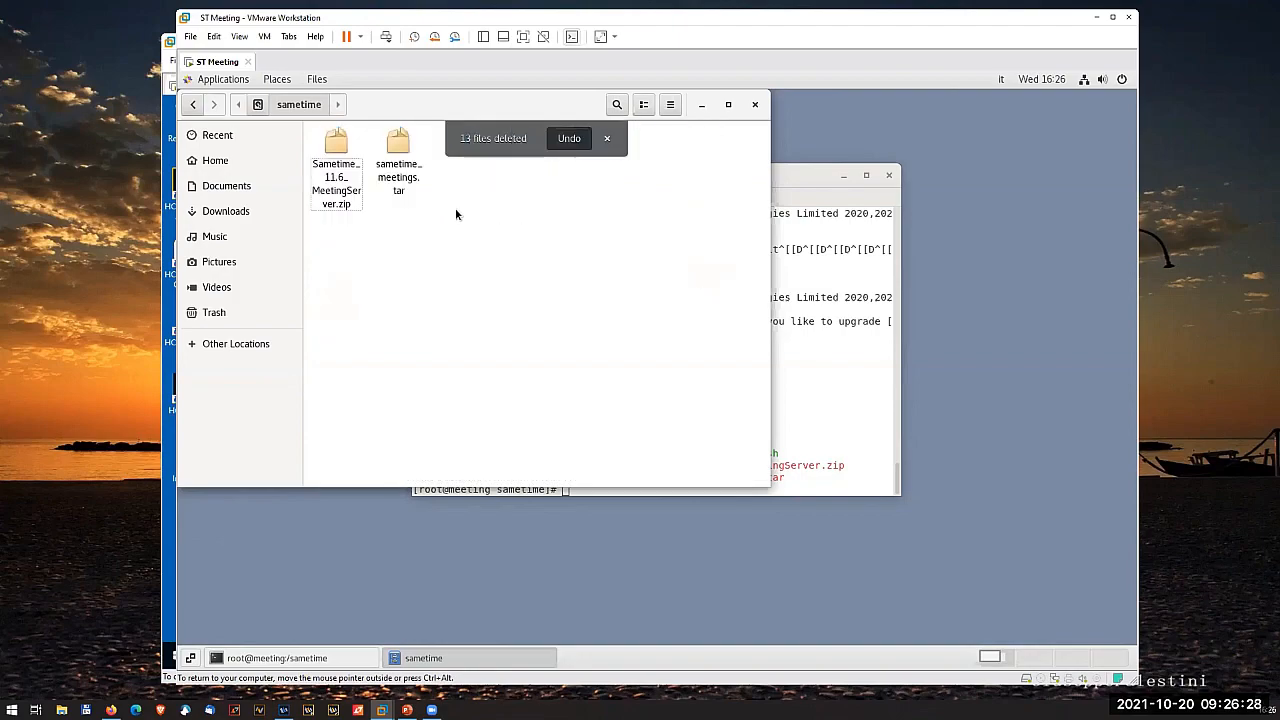
{"action": "left_click", "coordinate": [395, 158]}
{"action": "key", "text": "Delete"}
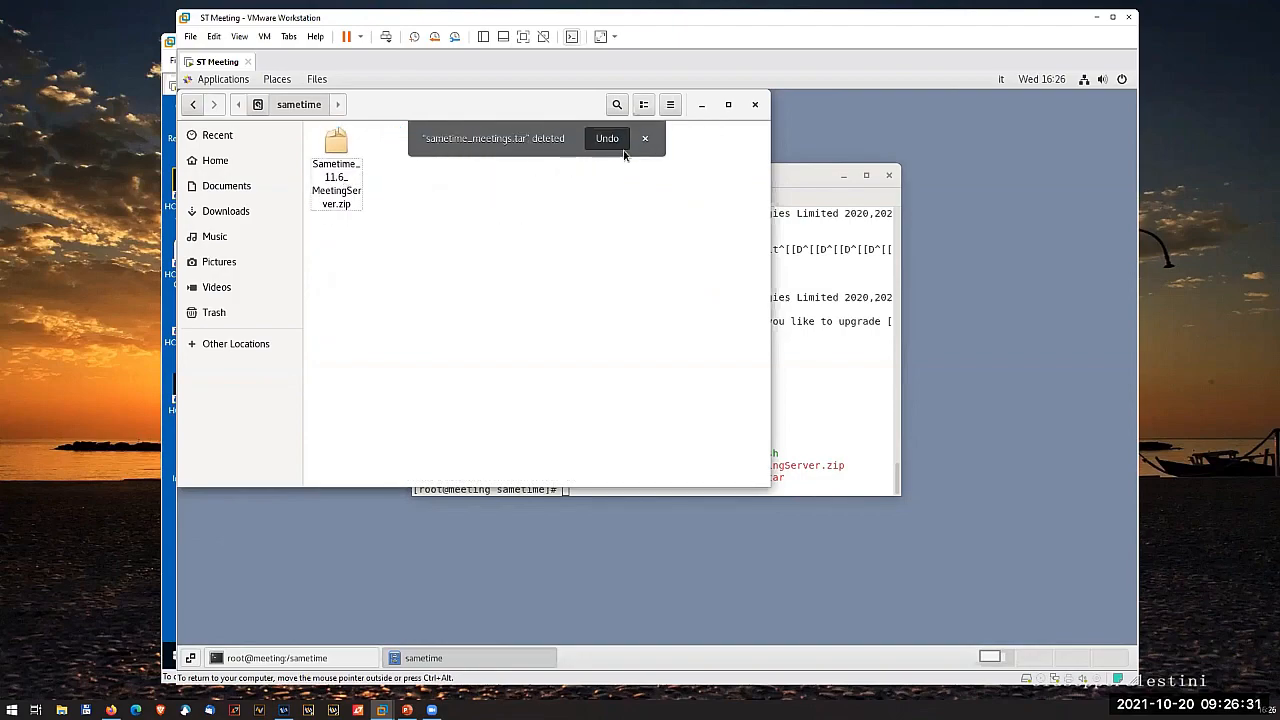
{"action": "left_click", "coordinate": [755, 104]}
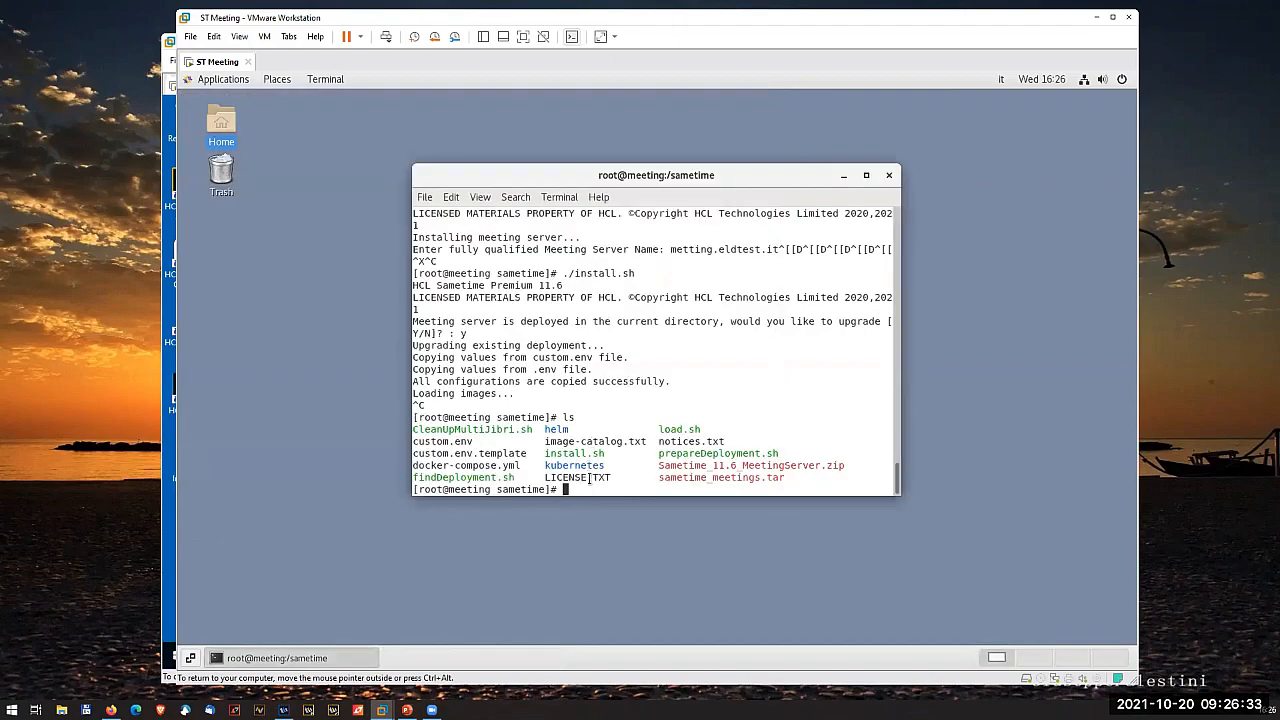
- Extract Sametime_11.6_MeetingServer.zip again in the sametime directory, overwriting all existing files
{"action": "type", "text": "ls -l"}
{"action": "key", "text": "Up"}
{"action": "key", "text": "Return"}
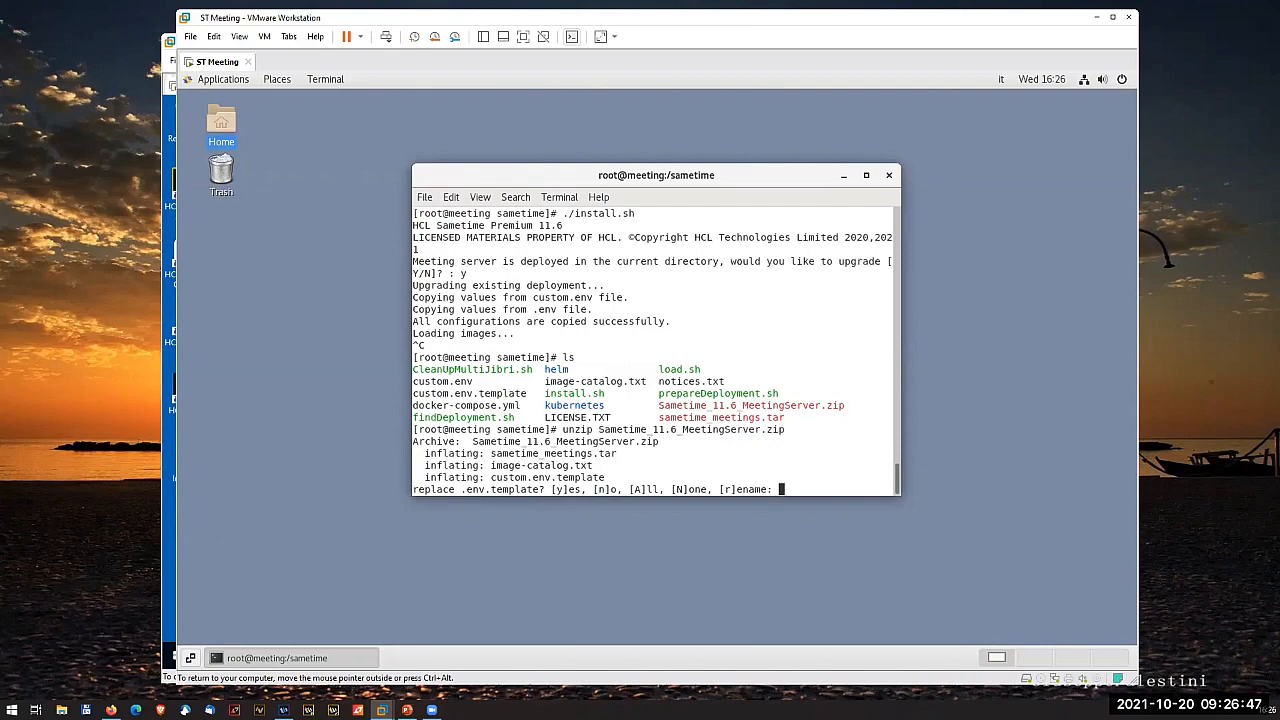
{"action": "type", "text": "A"}
{"action": "key", "text": "Return"}
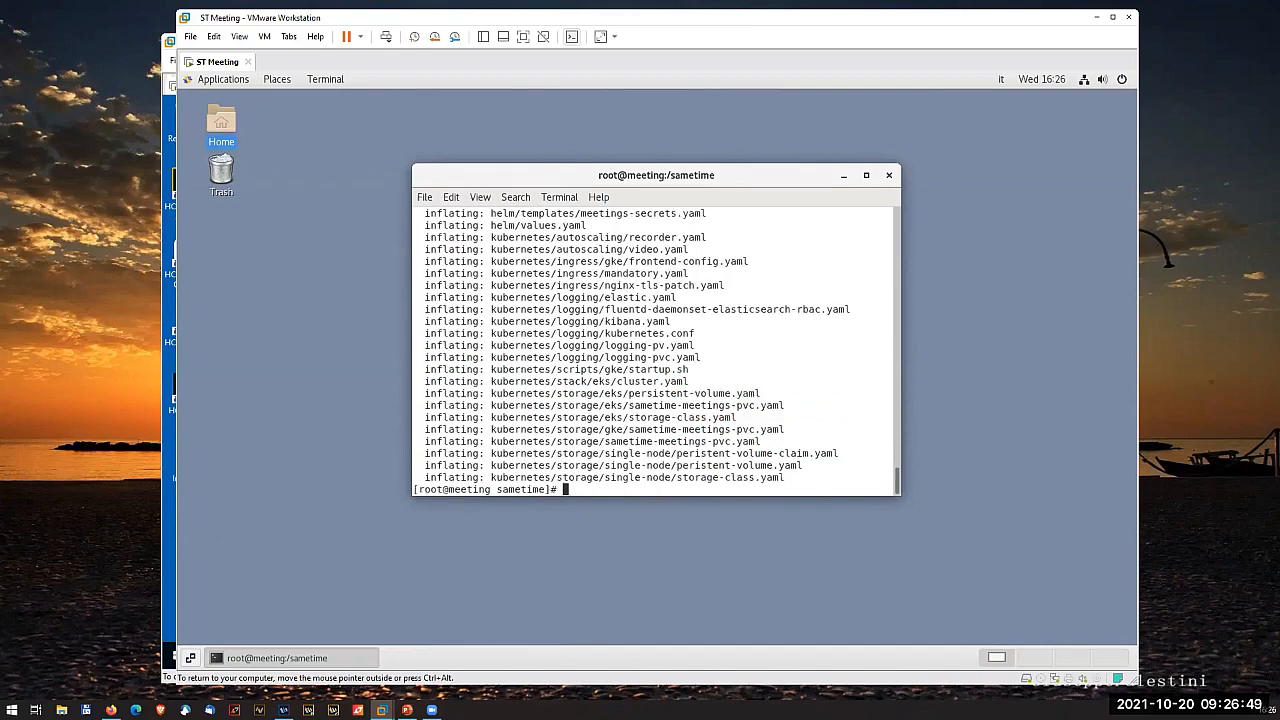
- Run ./install.sh with meeting.eldtest.it as the fully qualified Meeting Server name and accept the default domain eldtest.it
{"action": "type", "text": "./"}
{"action": "type", "text": "in"}
{"action": "key", "text": "Tab"}
{"action": "key", "text": "Return"}
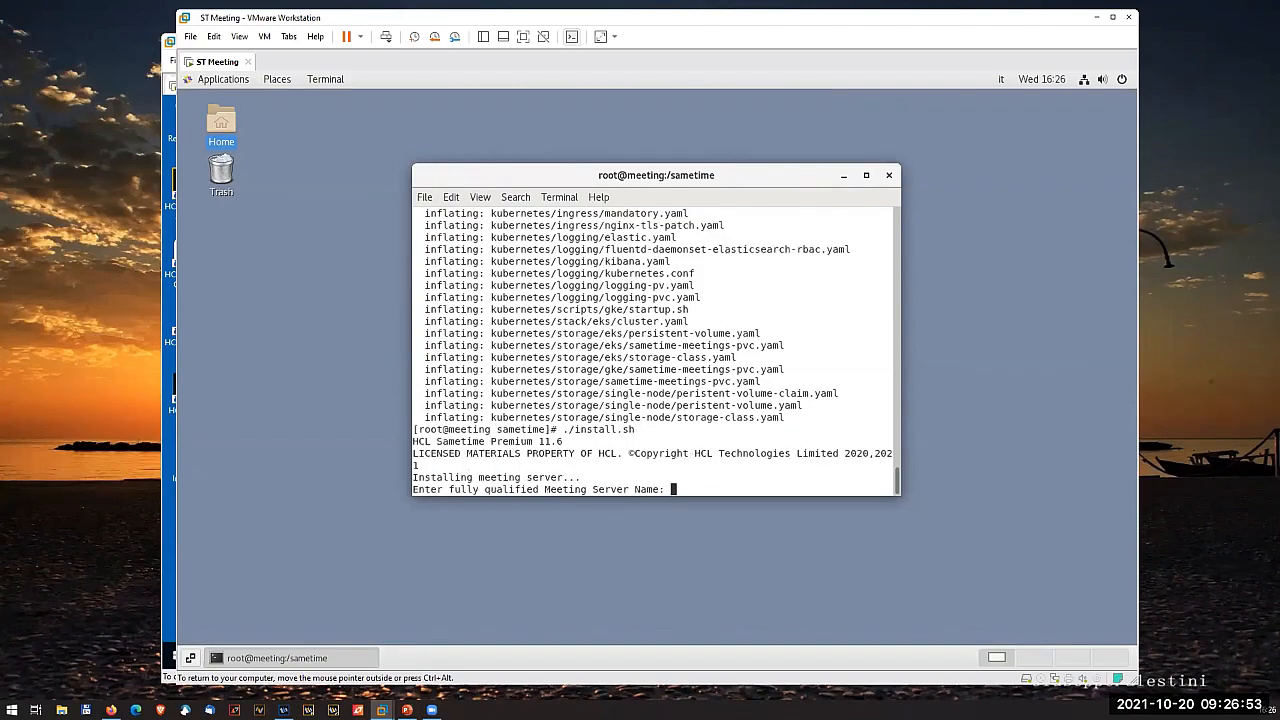
{"action": "type", "text": "meeting.eldtest.it"}
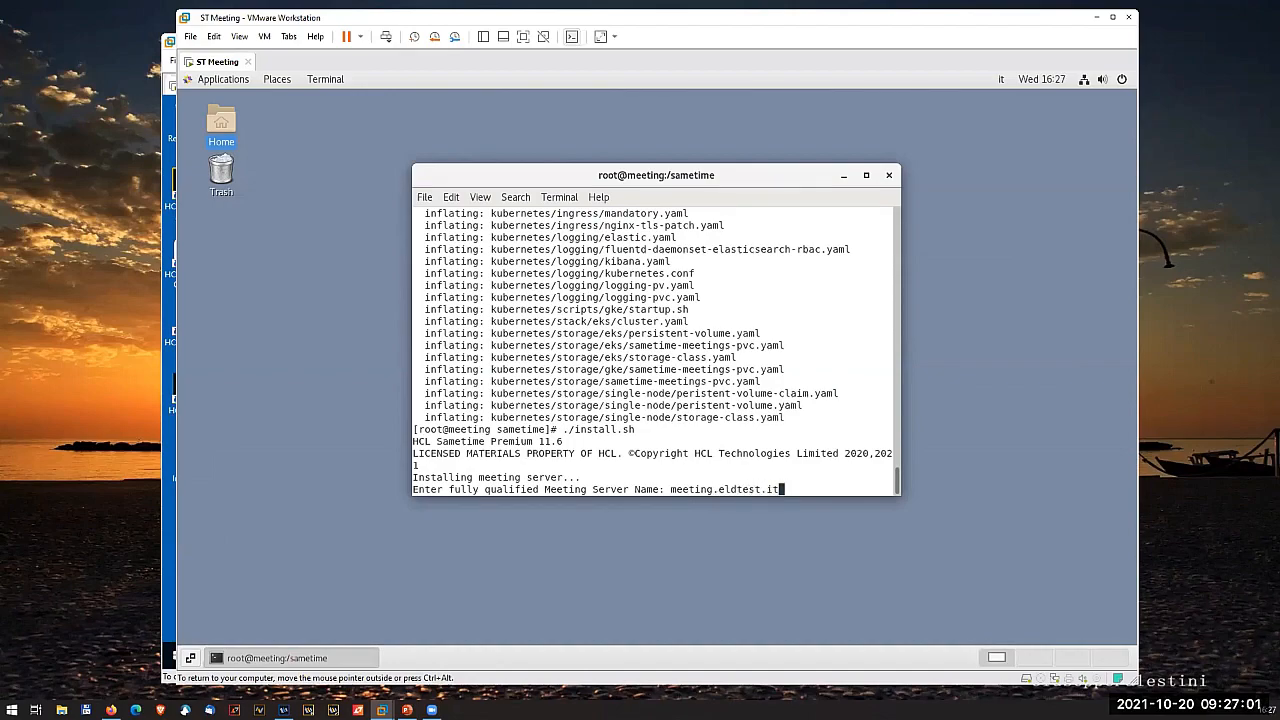
{"action": "key", "text": "Return"}
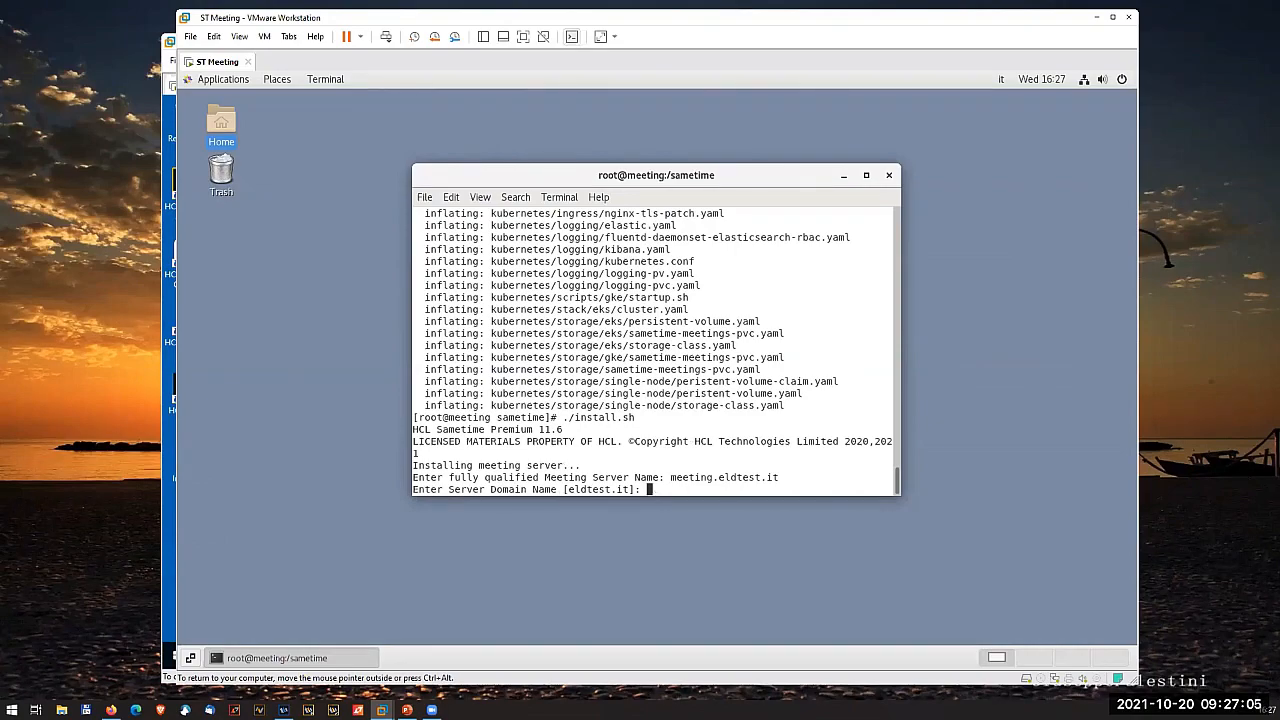
{"action": "key", "text": "Return"}
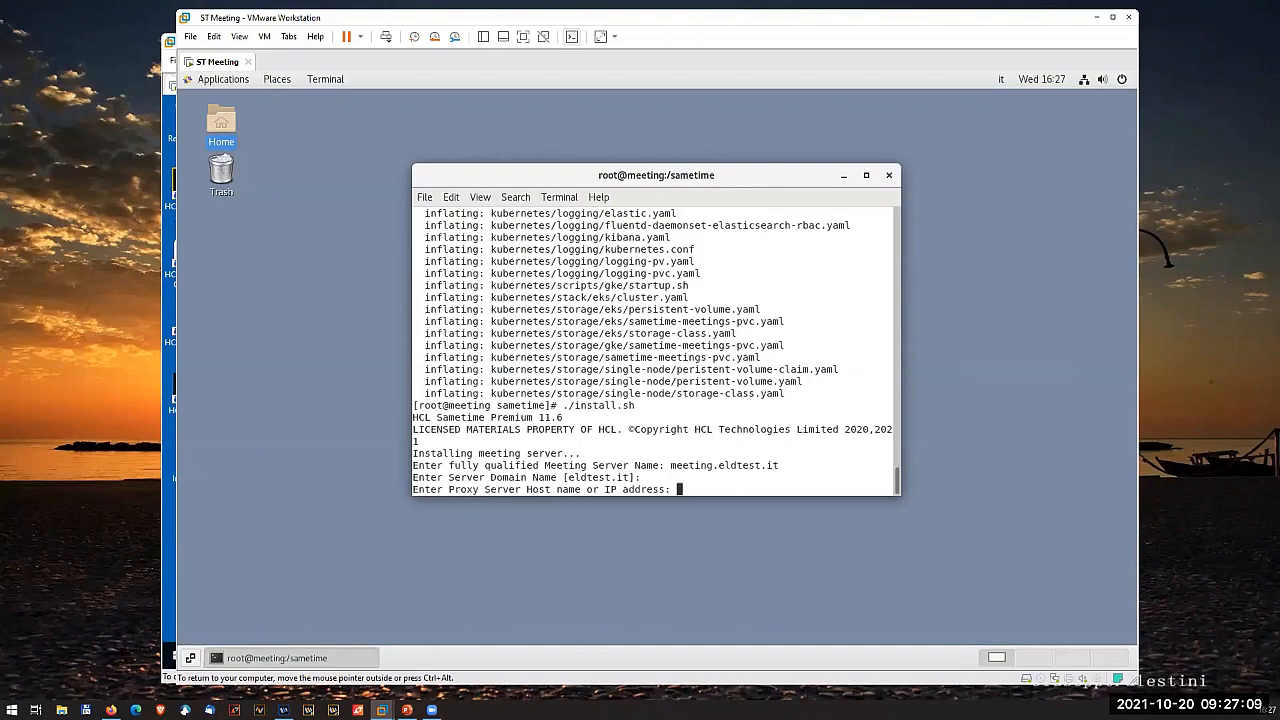
- Look up the IP configuration of the Domino11 virtual machine with ipconfig in its Command Prompt
{"action": "left_click", "coordinate": [172, 554]}
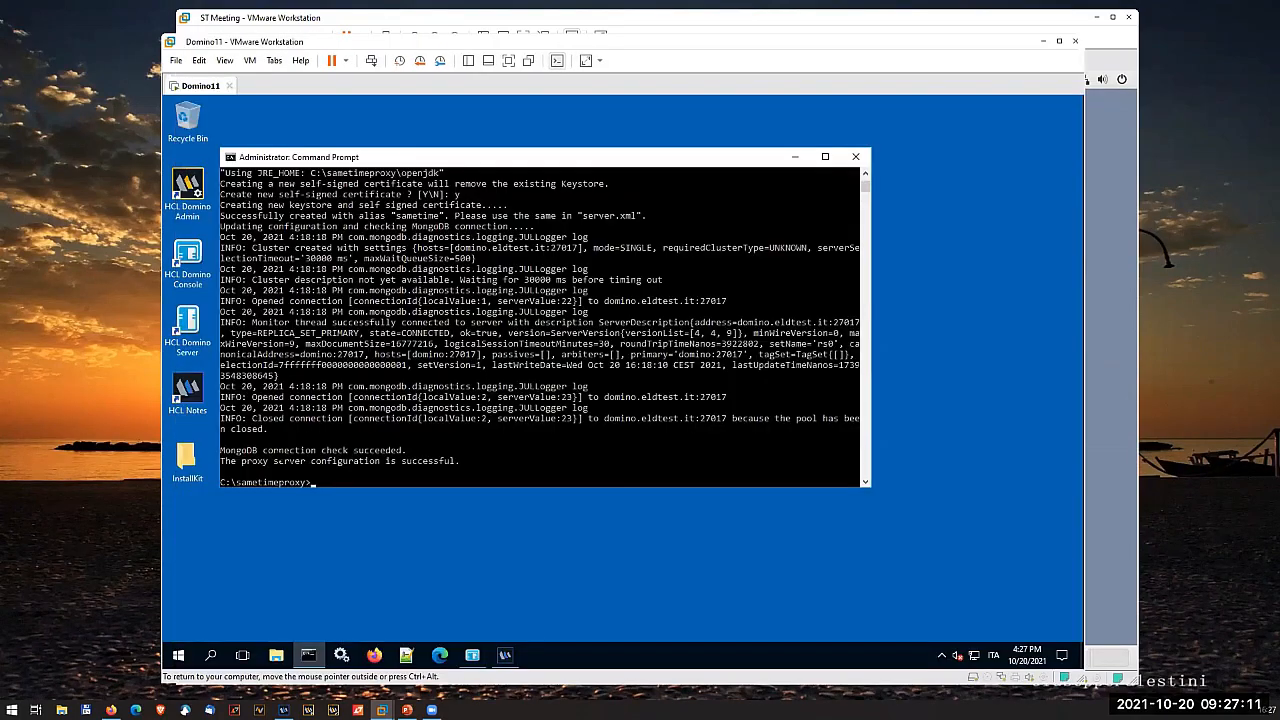
{"action": "type", "text": "ipconfig"}
{"action": "key", "text": "Return"}
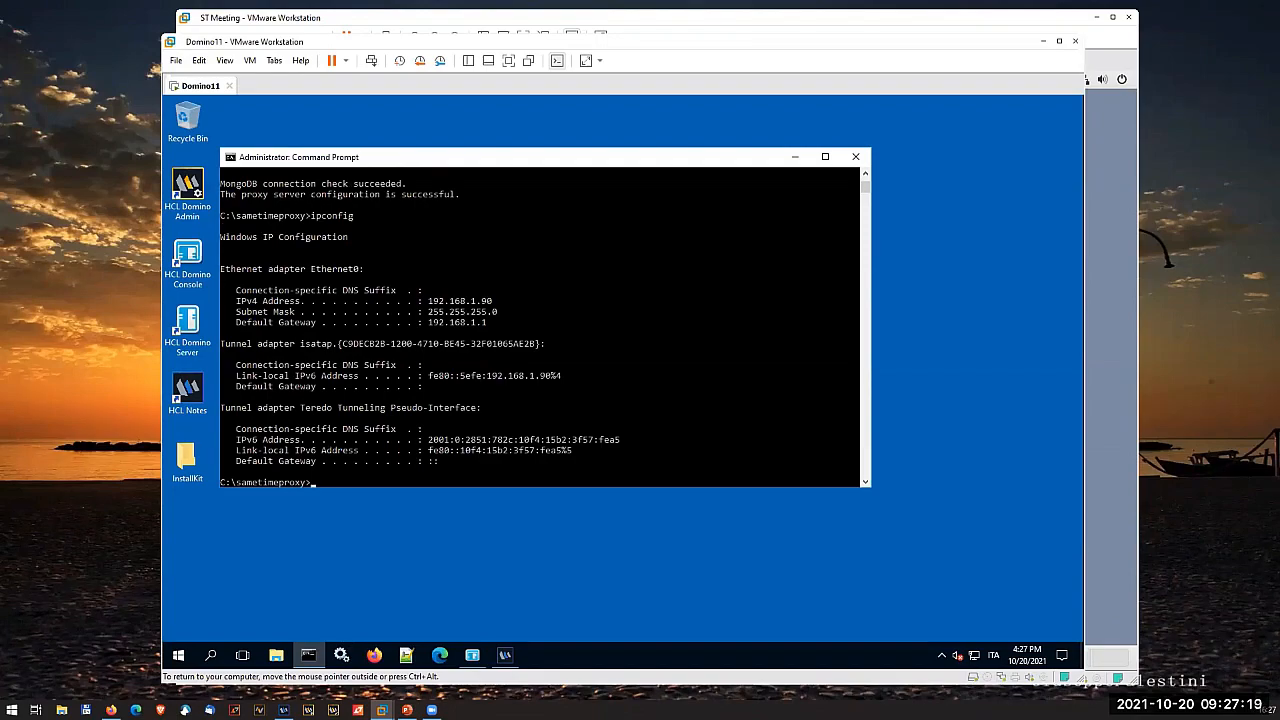
- In the ST Meeting installer, set the proxy server host to 192.168.1.90 and the proxy server port to 8443
{"action": "left_click", "coordinate": [1112, 224]}
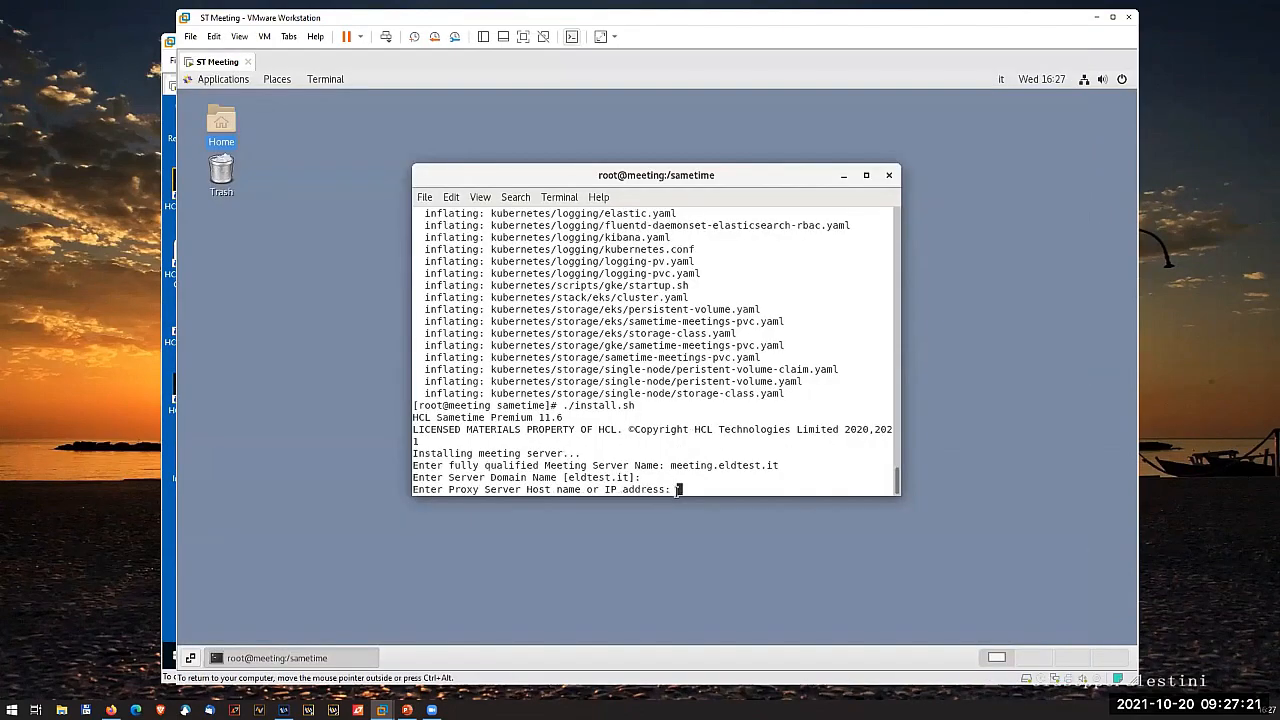
{"action": "key", "text": "End"}
{"action": "key", "text": "Page_Up"}
{"action": "key", "text": "Down"}
{"action": "key", "text": "Delete"}
{"action": "key", "text": "End"}
{"action": "key", "text": "Right"}
{"action": "key", "text": "Up"}
{"action": "key", "text": "BackSpace"}
{"action": "key", "text": "BackSpace"}
{"action": "key", "text": "BackSpace"}
{"action": "key", "text": "BackSpace"}
{"action": "key", "text": "BackSpace"}
{"action": "key", "text": "BackSpace"}
{"action": "key", "text": "BackSpace"}
{"action": "key", "text": "BackSpace"}
{"action": "key", "text": "BackSpace"}
{"action": "key", "text": "BackSpace"}
{"action": "key", "text": "BackSpace"}
{"action": "key", "text": "BackSpace"}
{"action": "key", "text": "BackSpace"}
{"action": "key", "text": "BackSpace"}
{"action": "key", "text": "BackSpace"}
{"action": "key", "text": "BackSpace"}
{"action": "key", "text": "BackSpace"}
{"action": "key", "text": "BackSpace"}
{"action": "key", "text": "BackSpace"}
{"action": "key", "text": "BackSpace"}
{"action": "key", "text": "BackSpace"}
{"action": "type", "text": "192.168.1.90"}
{"action": "key", "text": "Return"}
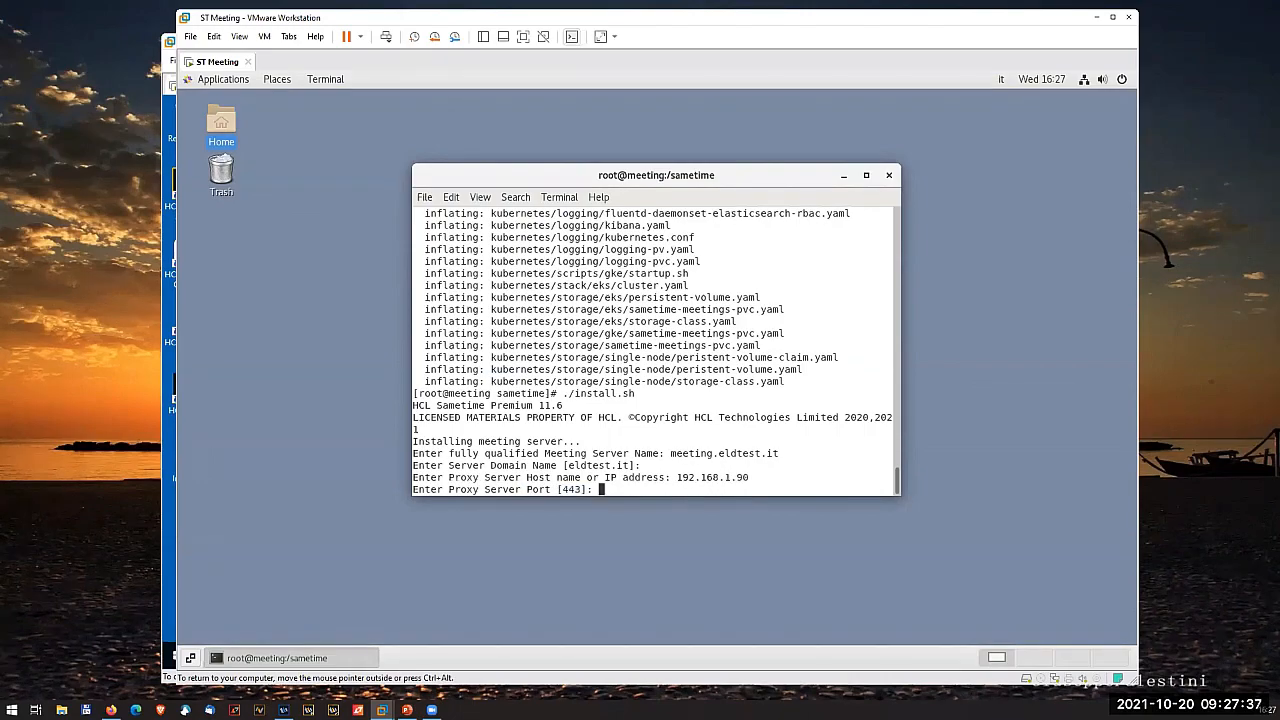
{"action": "type", "text": "8443"}
{"action": "key", "text": "Return"}
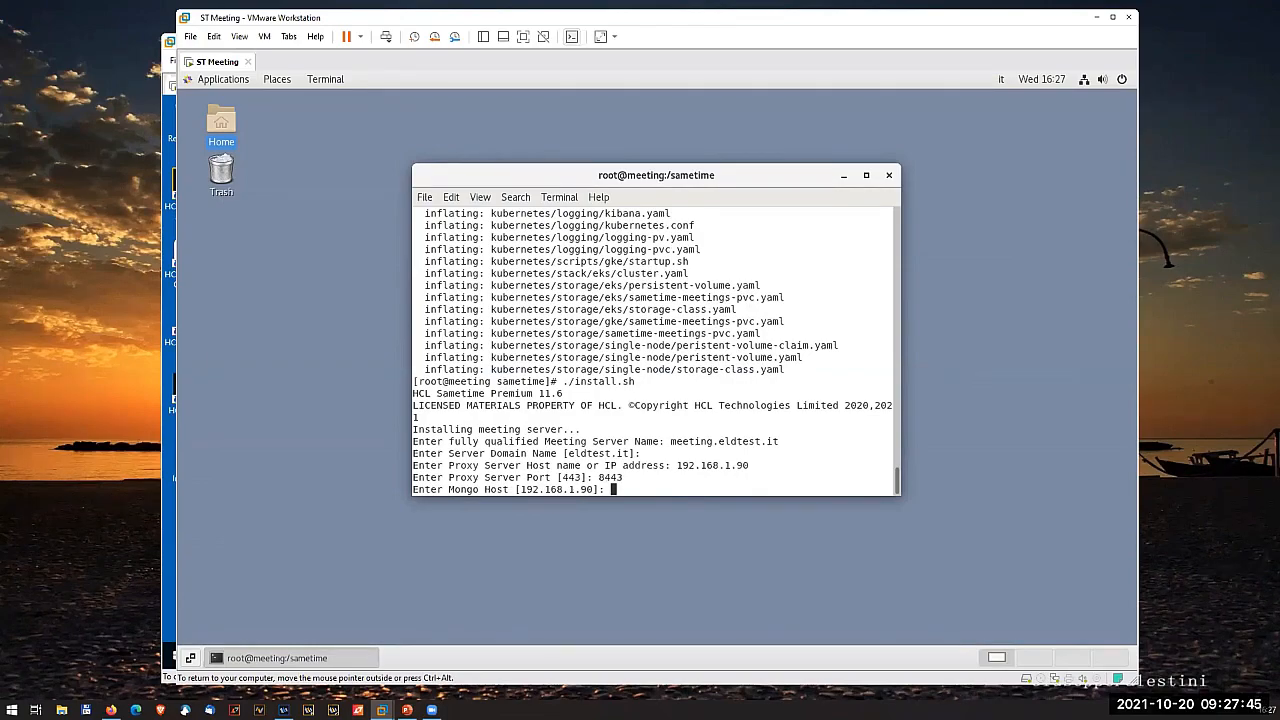
- Accept the default Mongo host and port, enter the admin user sametimeUser and its password, and leave JWT_SECRET empty to generate it
{"action": "key", "text": "Return"}
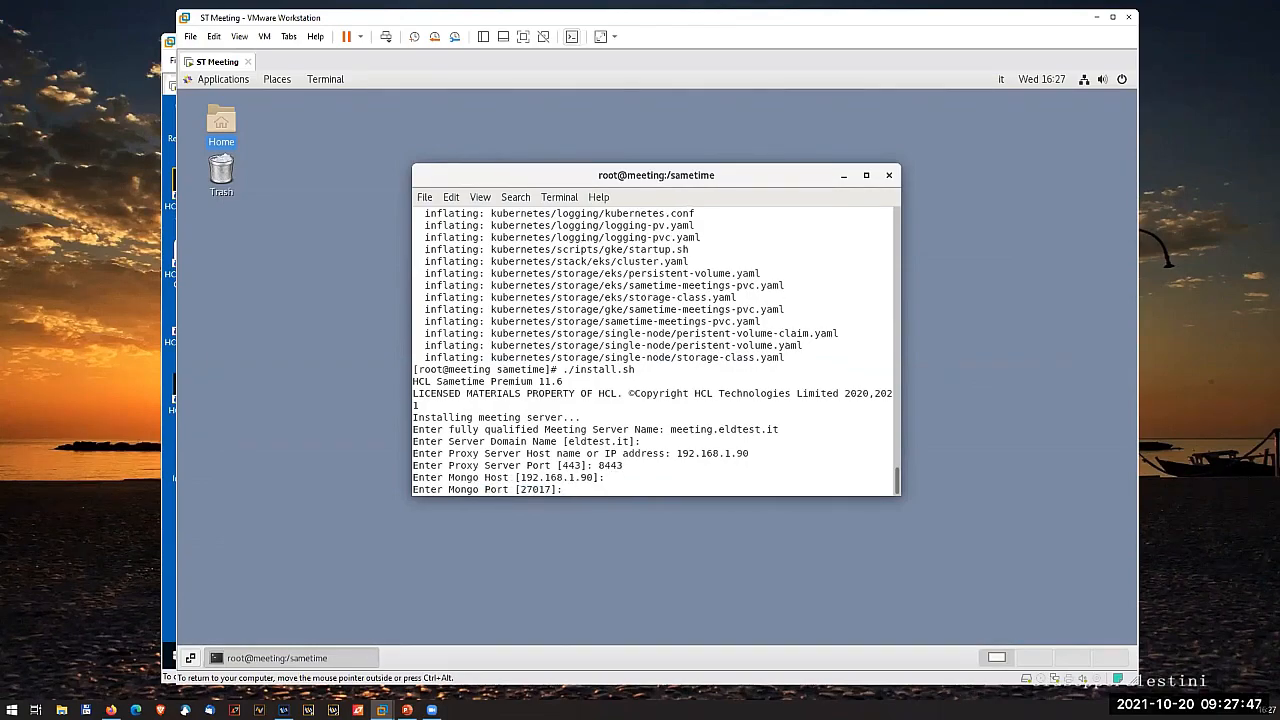
{"action": "key", "text": "Return"}
{"action": "type", "text": "sa"}
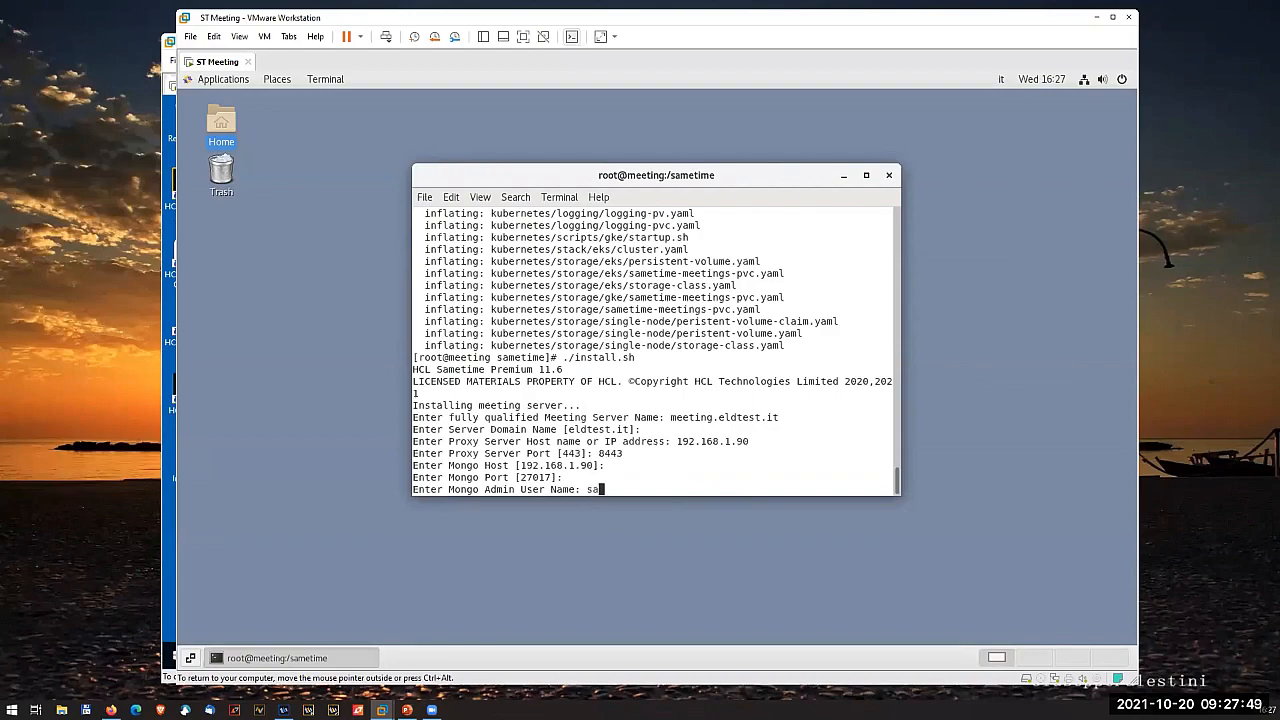
{"action": "type", "text": "metimeUser"}
{"action": "key", "text": "Return"}
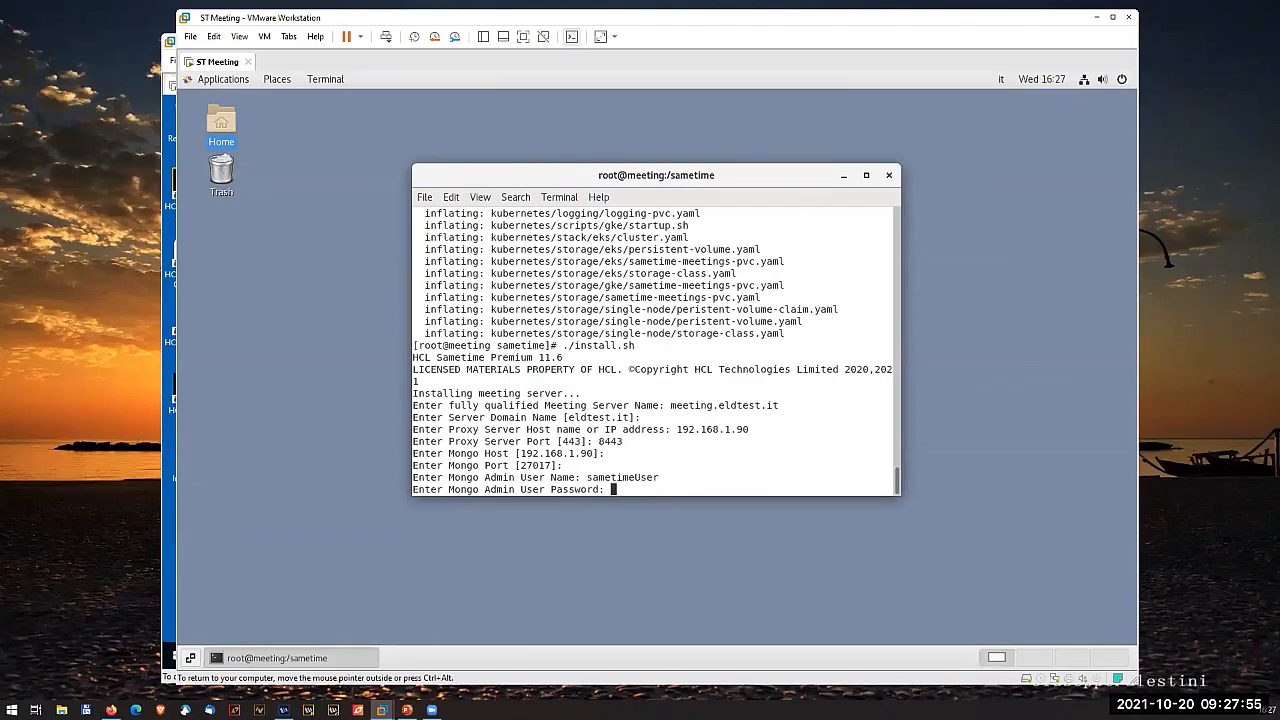
{"action": "key", "text": "Return"}
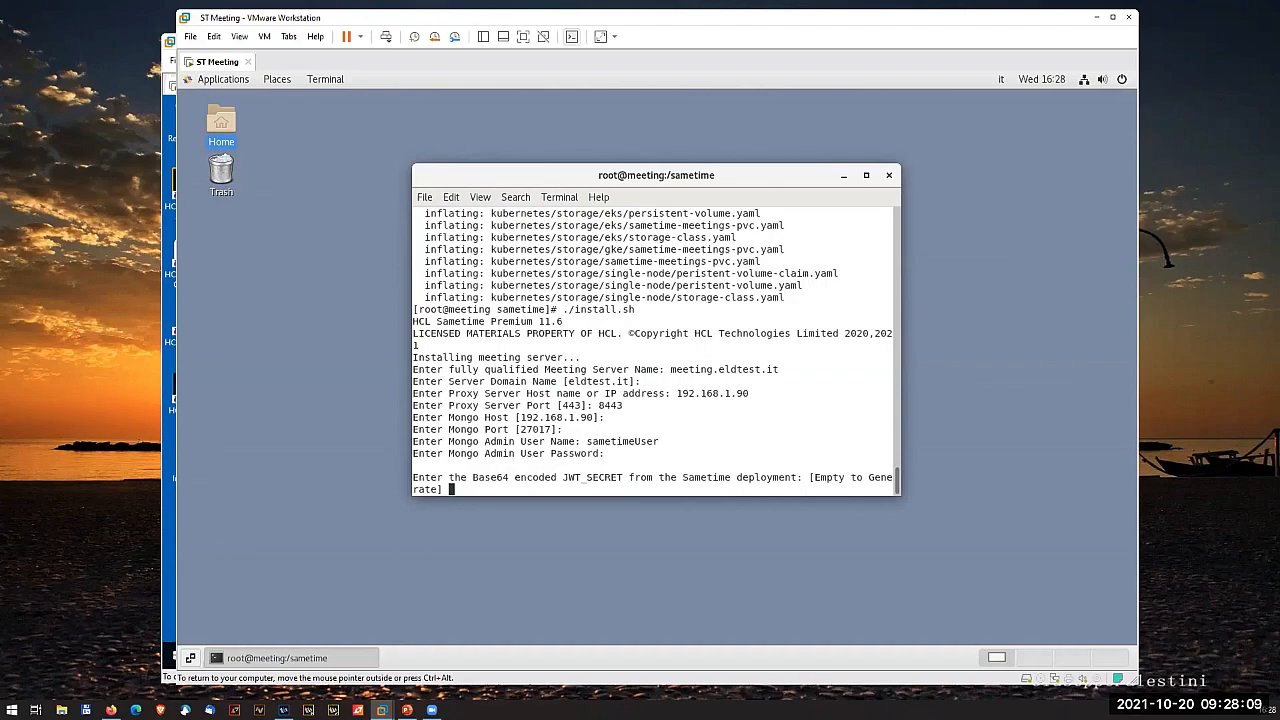
{"action": "key", "text": "Return"}
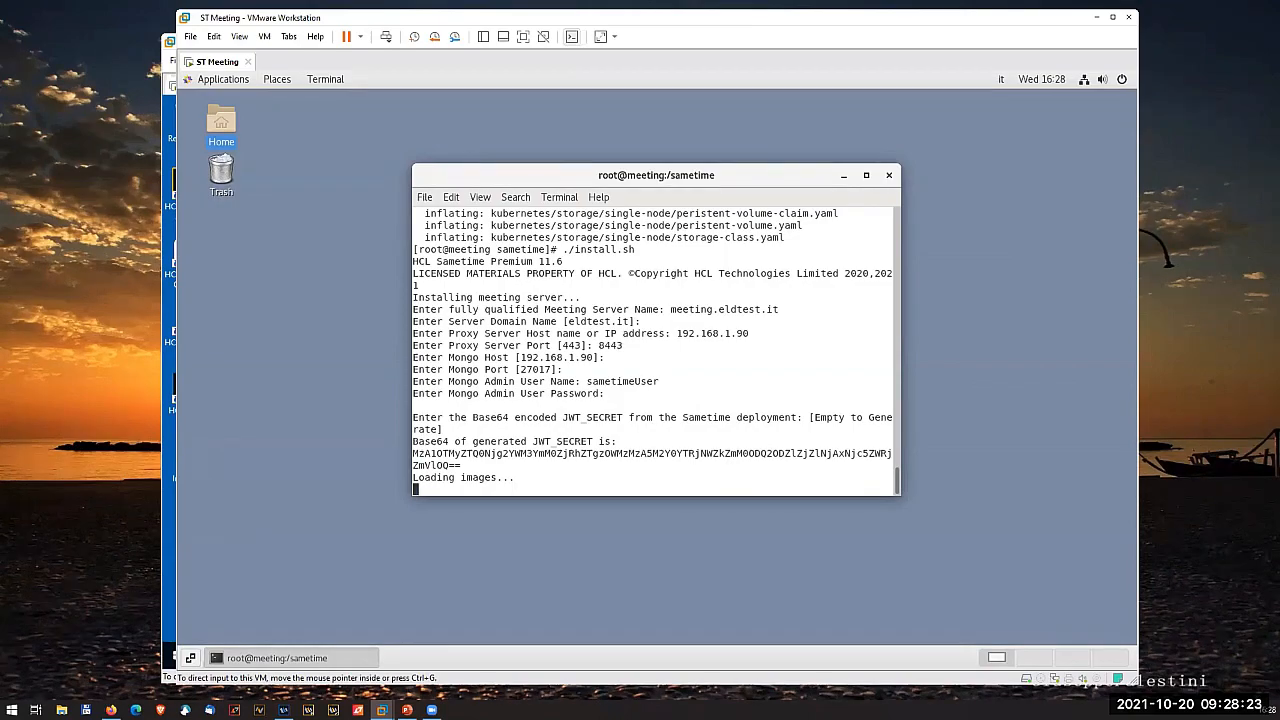
- Stop and remove the Sametime meeting containers by running docker-compose down in the sametime directory
{"action": "left_click", "coordinate": [111, 710]}
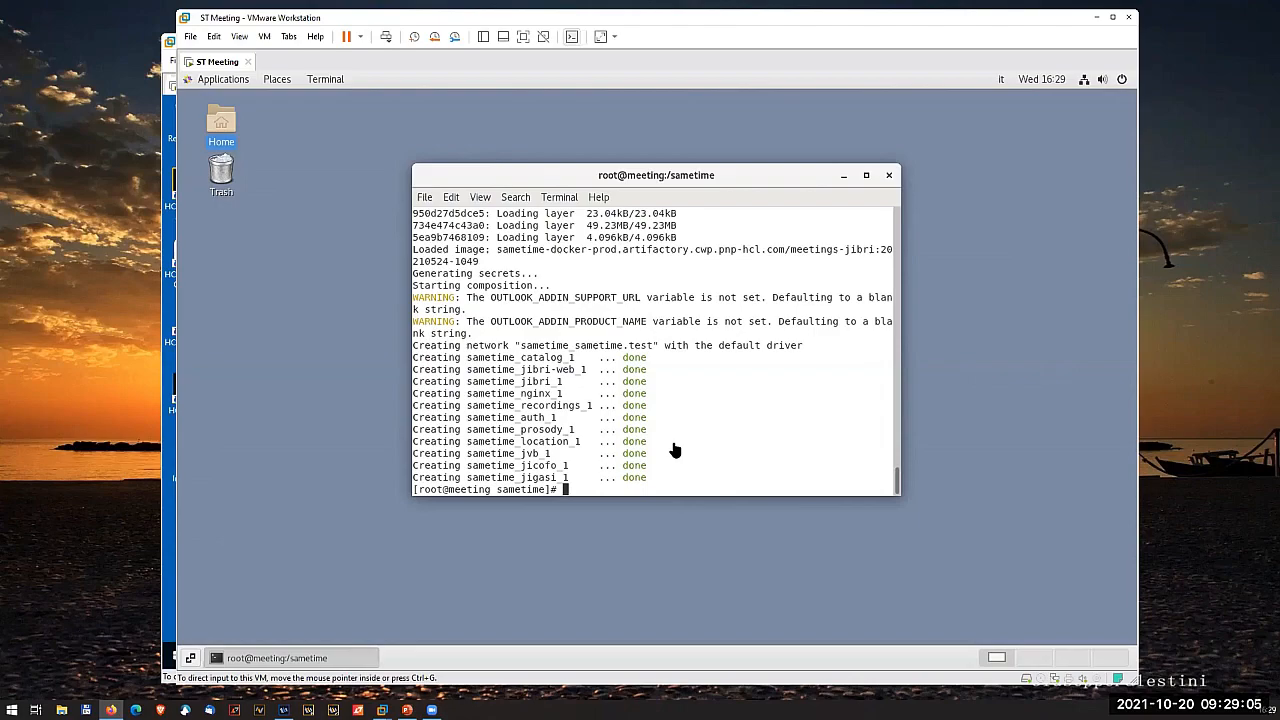
{"action": "left_click", "coordinate": [697, 373]}
{"action": "type", "text": "docker compose "}
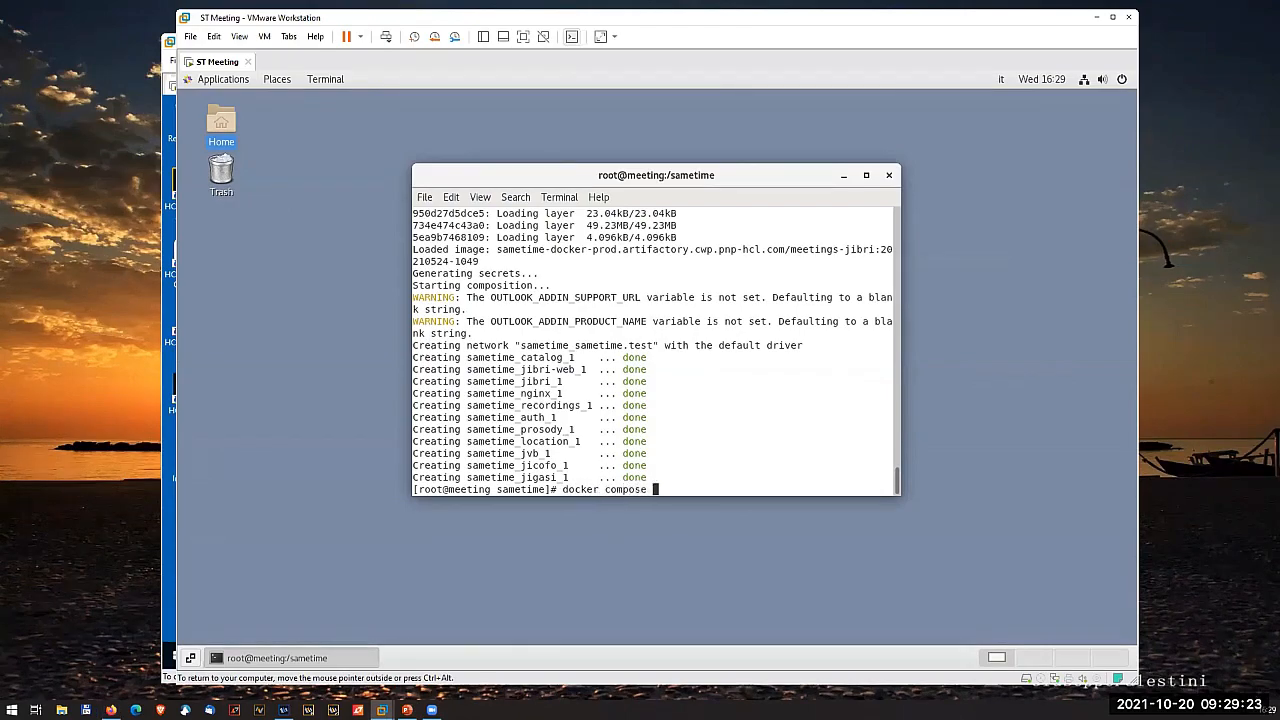
{"action": "type", "text": "down"}
{"action": "key", "text": "BackSpace"}
{"action": "key", "text": "BackSpace"}
{"action": "key", "text": "BackSpace"}
{"action": "key", "text": "BackSpace"}
{"action": "key", "text": "BackSpace"}
{"action": "key", "text": "BackSpace"}
{"action": "key", "text": "BackSpace"}
{"action": "key", "text": "BackSpace"}
{"action": "key", "text": "BackSpace"}
{"action": "key", "text": "BackSpace"}
{"action": "key", "text": "BackSpace"}
{"action": "key", "text": "BackSpace"}
{"action": "key", "text": "BackSpace"}
{"action": "type", "text": "-compose down"}
{"action": "key", "text": "Return"}
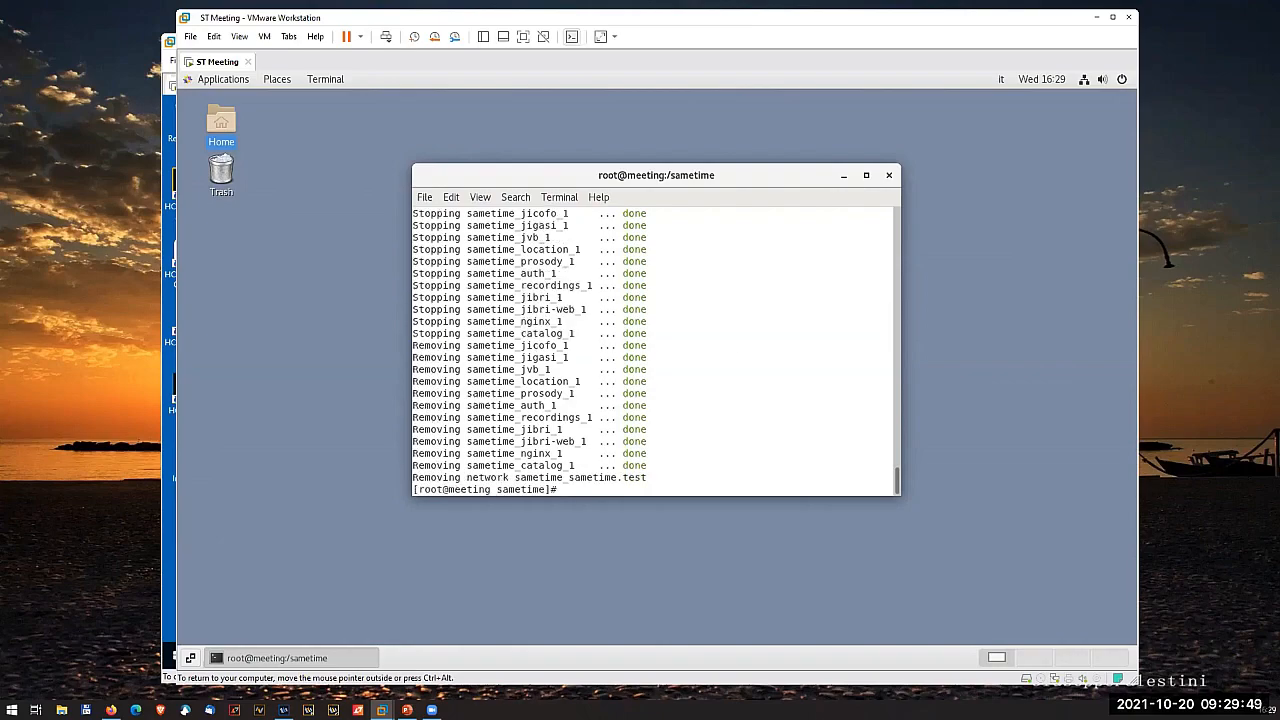
- Start the meeting containers in the background with docker-compose up -d and list the running containers with docker ps
{"action": "key", "text": "Up"}
{"action": "key", "text": "BackSpace"}
{"action": "key", "text": "BackSpace"}
{"action": "key", "text": "BackSpace"}
{"action": "key", "text": "BackSpace"}
{"action": "type", "text": "up -d"}
{"action": "key", "text": "Return"}
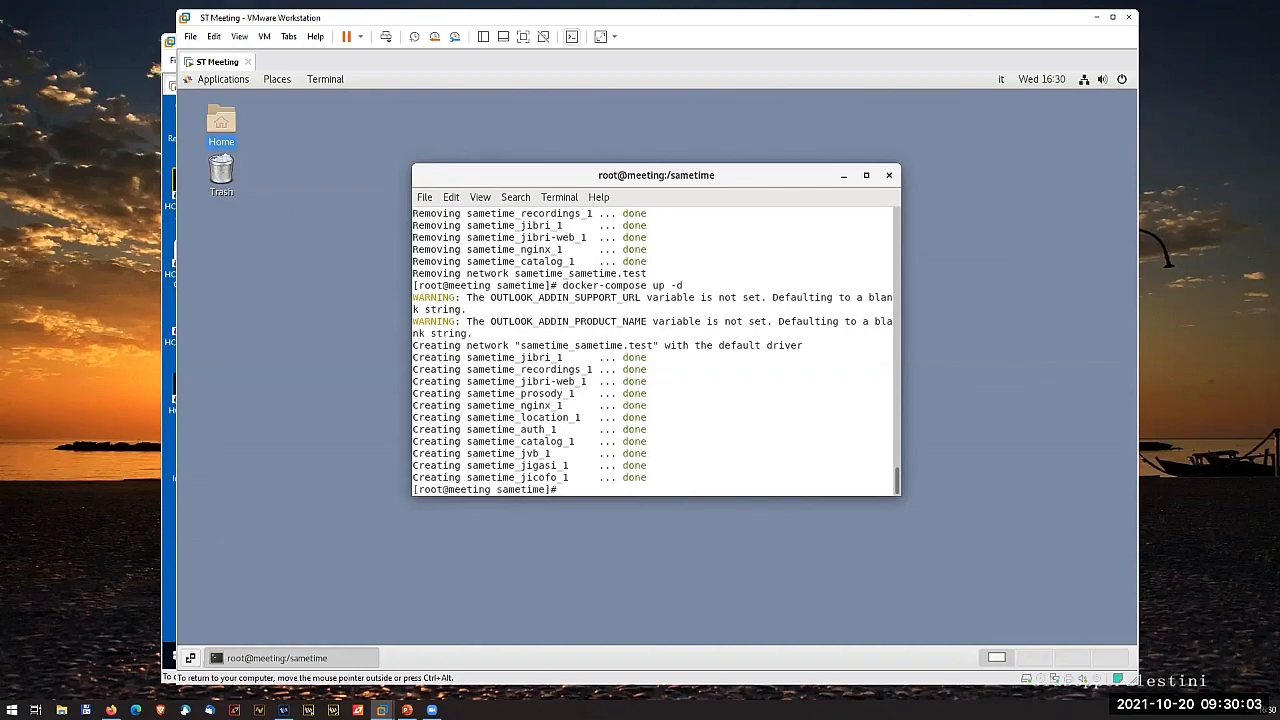
{"action": "type", "text": "docker ps"}
{"action": "key", "text": "Return"}
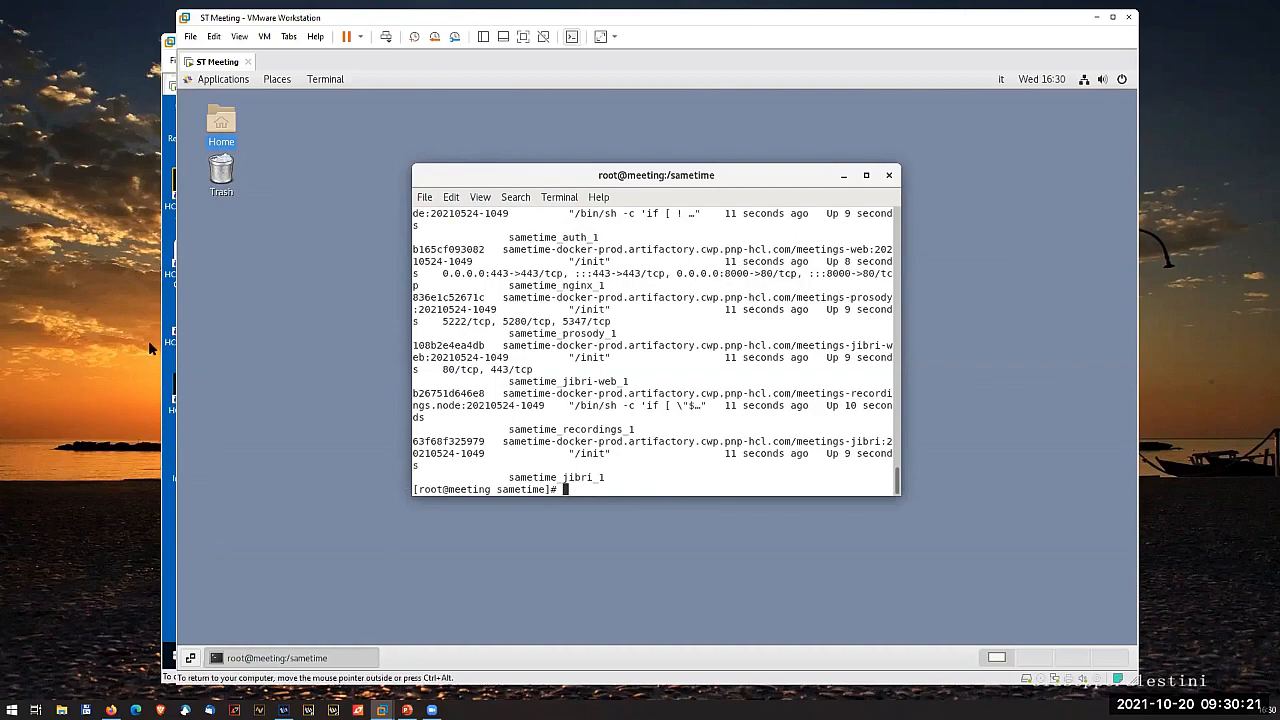
- Switch to the Domino11 virtual machine and open policies.user.xml from C:\Domino in Notepad++
{"action": "left_click", "coordinate": [169, 539]}
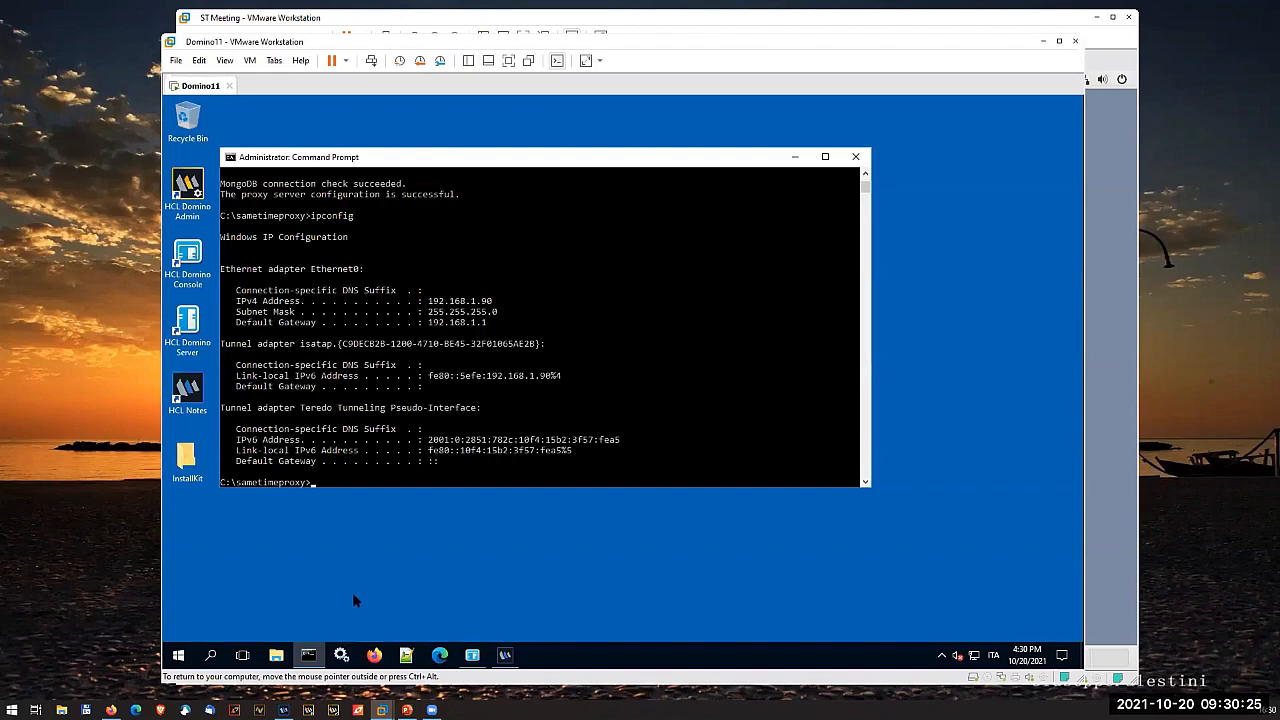
{"action": "left_click", "coordinate": [278, 657]}
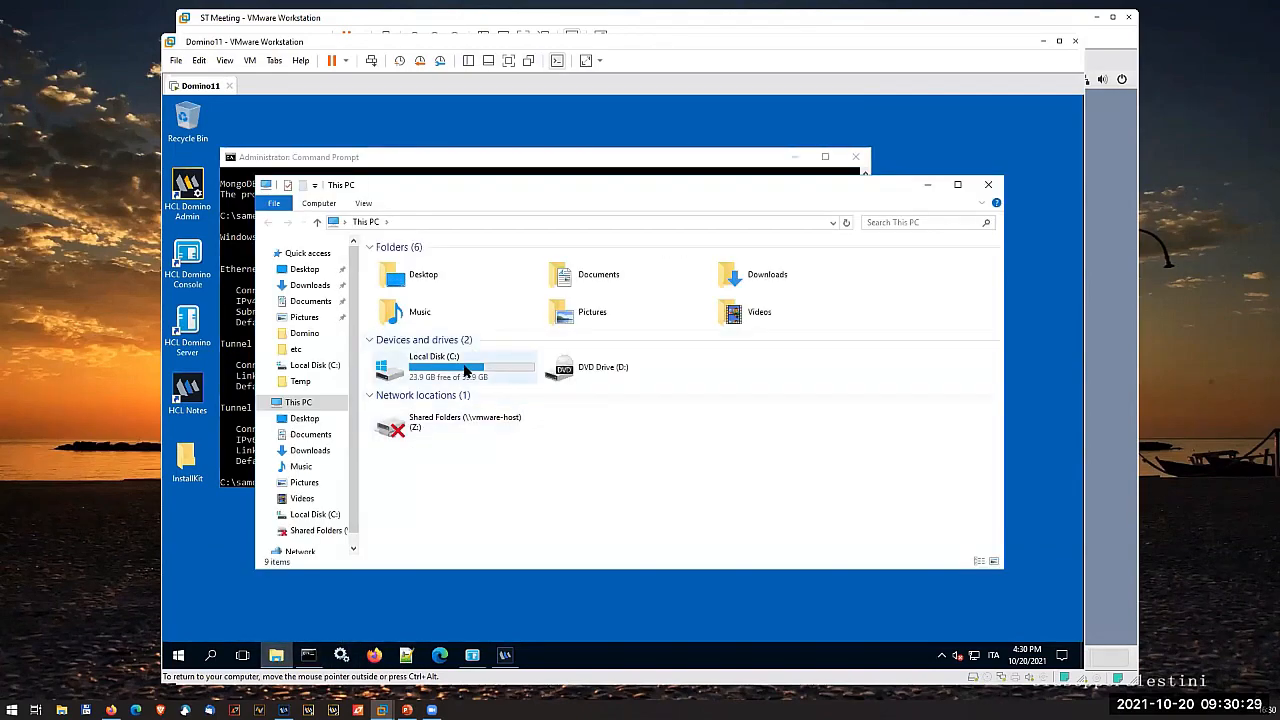
{"action": "double_click", "coordinate": [464, 370]}
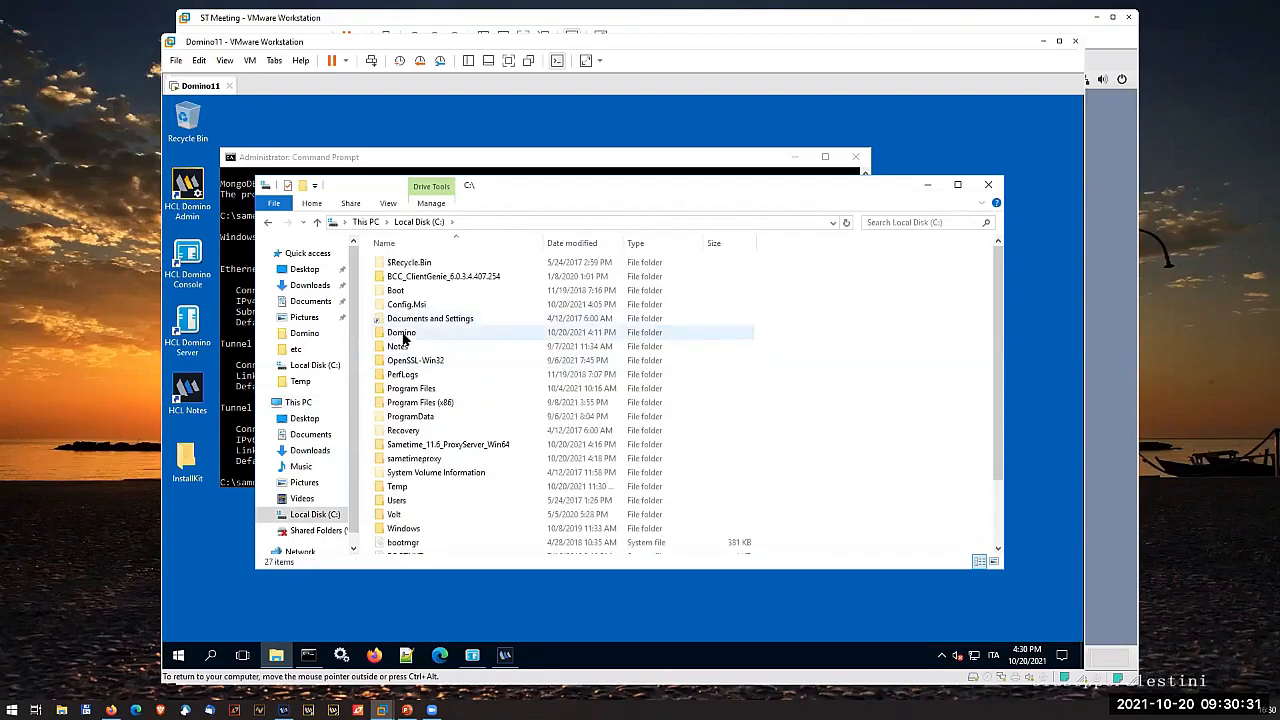
{"action": "double_click", "coordinate": [403, 334]}
{"action": "scroll", "coordinate": [416, 488], "scroll_direction": "down", "scroll_amount": 3}
{"action": "left_click", "coordinate": [415, 502]}
{"action": "type", "text": "po"}
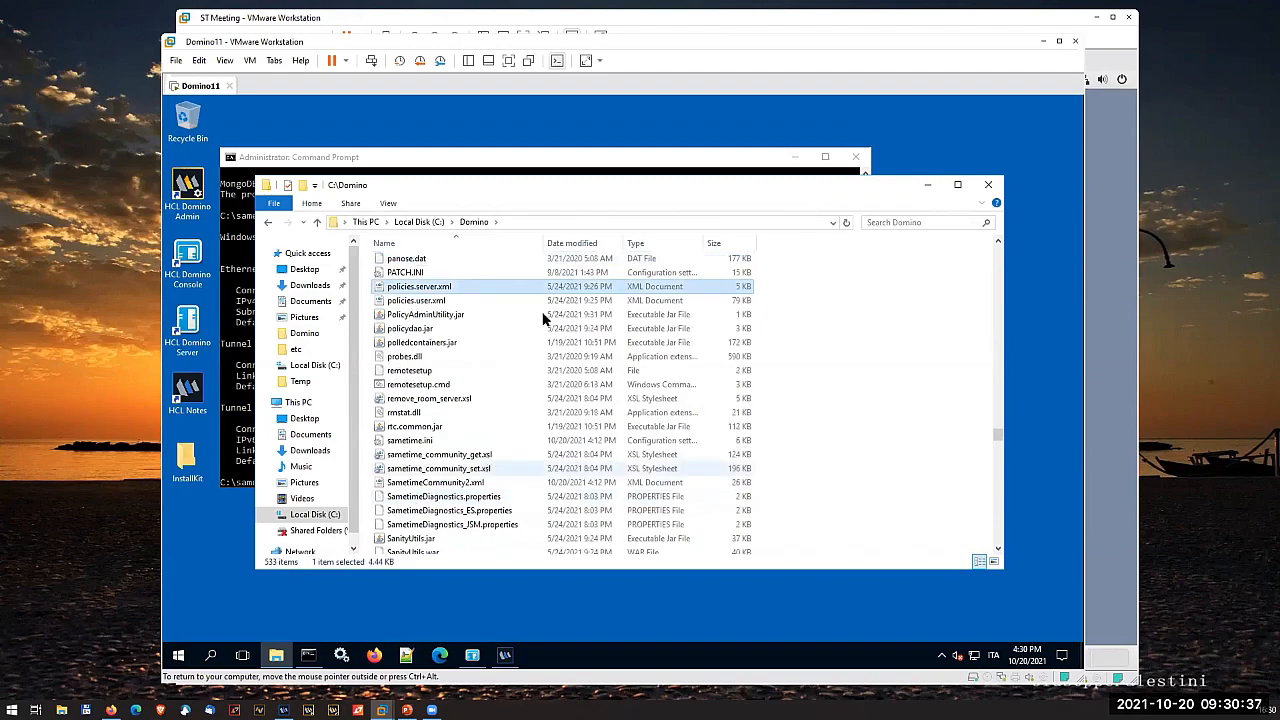
{"action": "left_click", "coordinate": [460, 301]}
{"action": "right_click", "coordinate": [463, 302]}
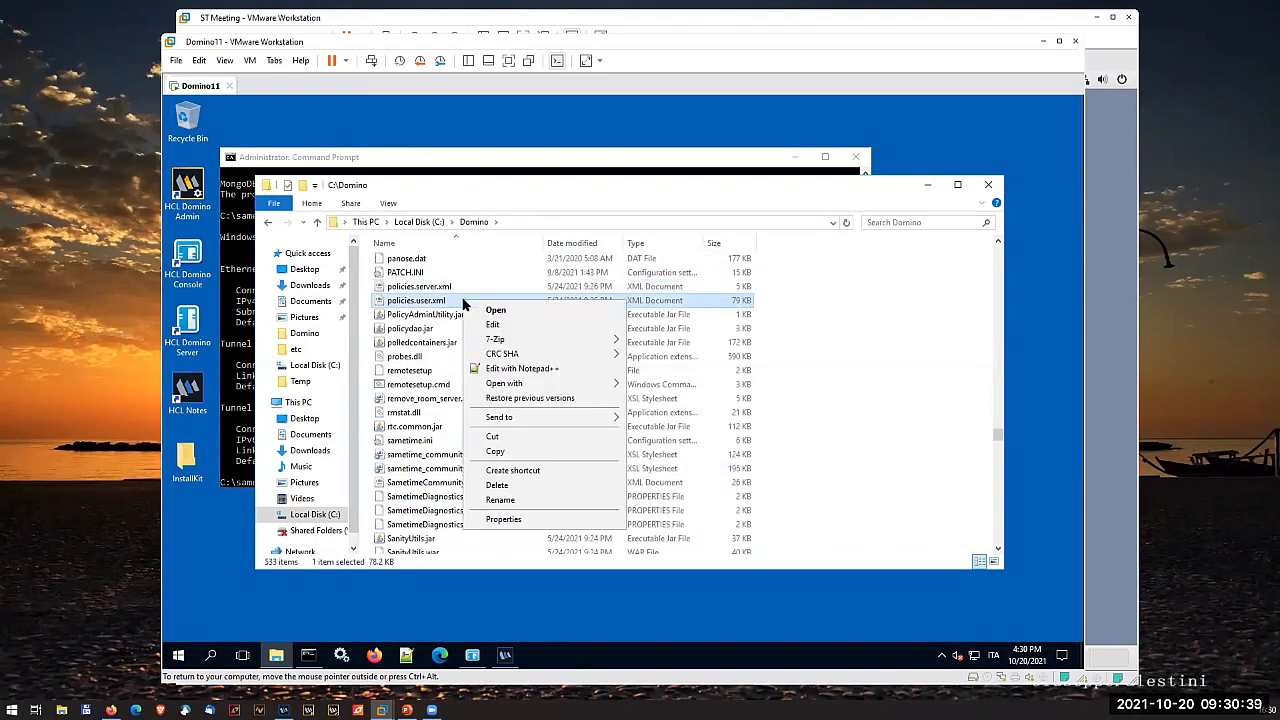
{"action": "left_click", "coordinate": [548, 369]}
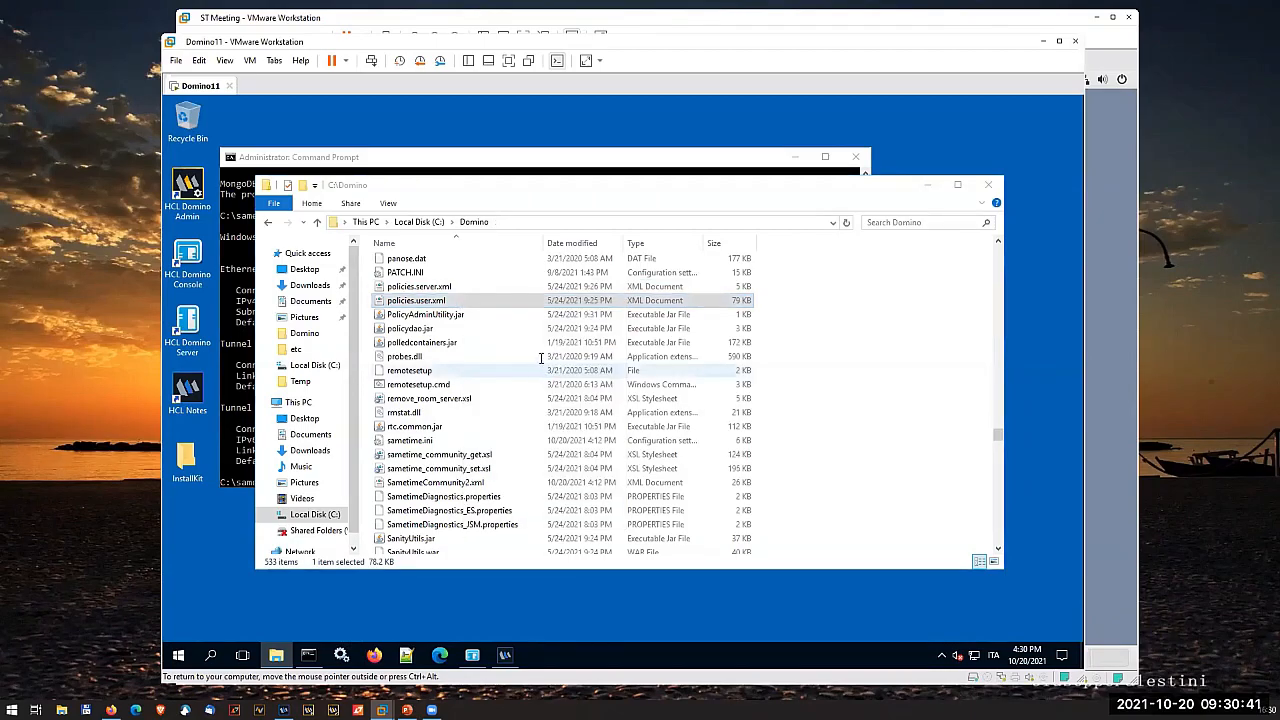
- Set both current-value and default-value of im.meetingsEnabled to 1 in the im.default.policy section
{"action": "scroll", "coordinate": [537, 353], "scroll_direction": "down", "scroll_amount": 10}
{"action": "scroll", "coordinate": [537, 353], "scroll_direction": "down", "scroll_amount": 20}
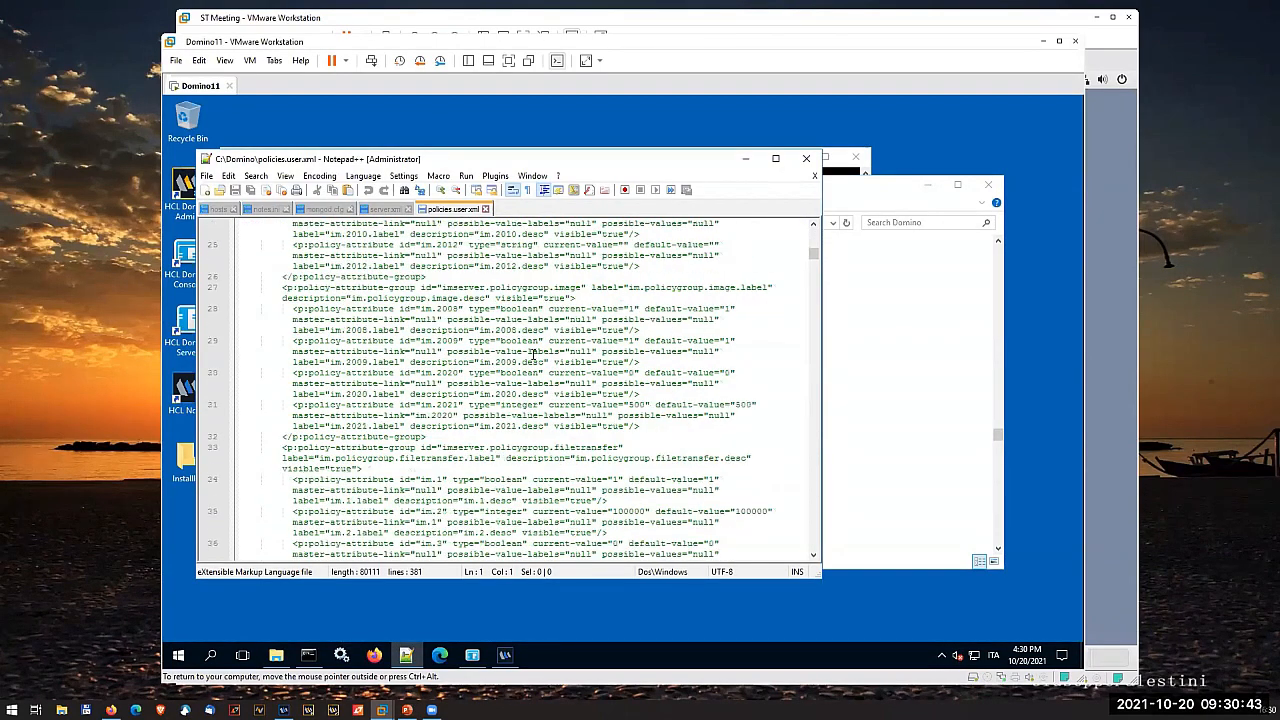
{"action": "scroll", "coordinate": [510, 366], "scroll_direction": "down", "scroll_amount": 15}
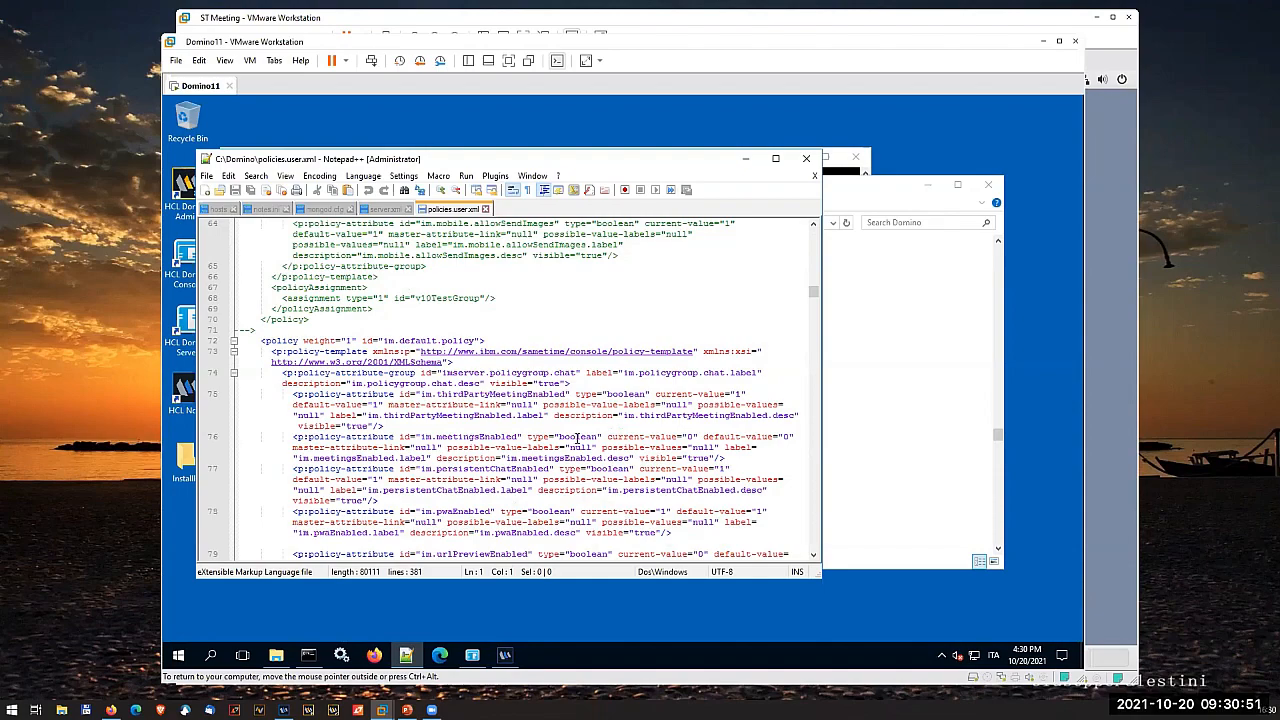
{"action": "left_click", "coordinate": [690, 436]}
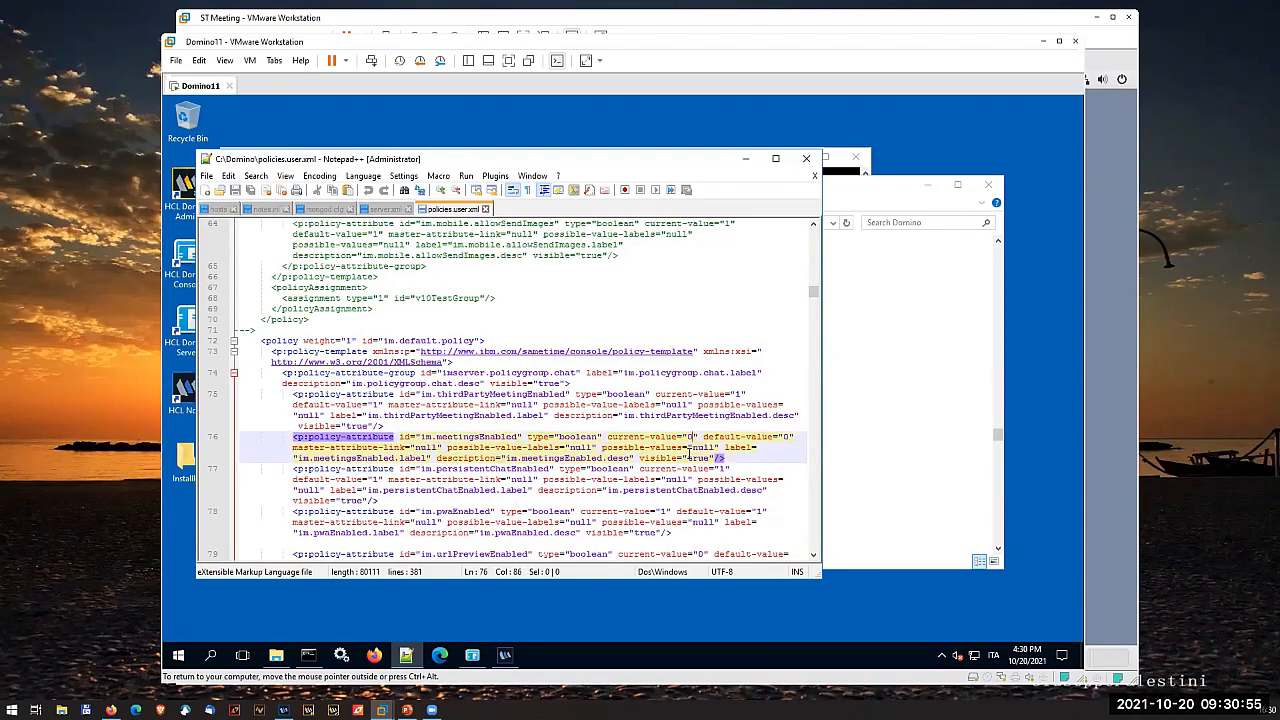
{"action": "key", "text": "BackSpace"}
{"action": "type", "text": "1"}
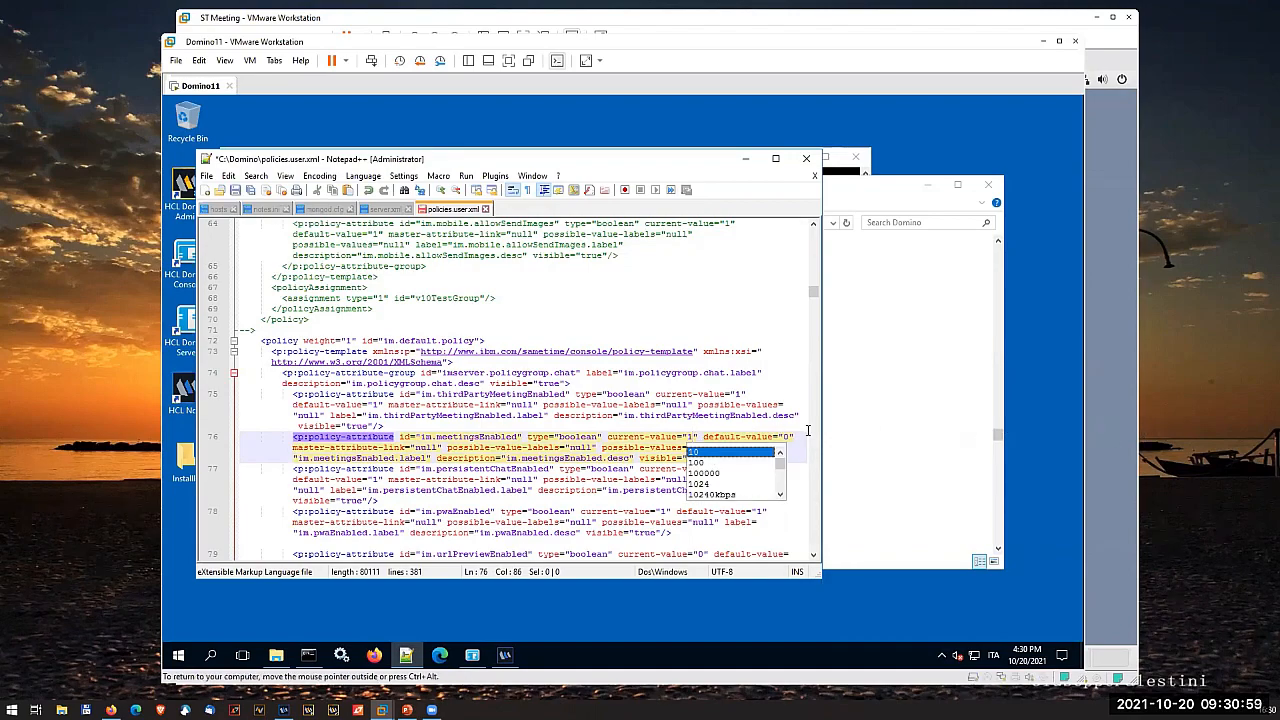
{"action": "key", "text": "End"}
{"action": "key", "text": "BackSpace"}
{"action": "type", "text": "1"}
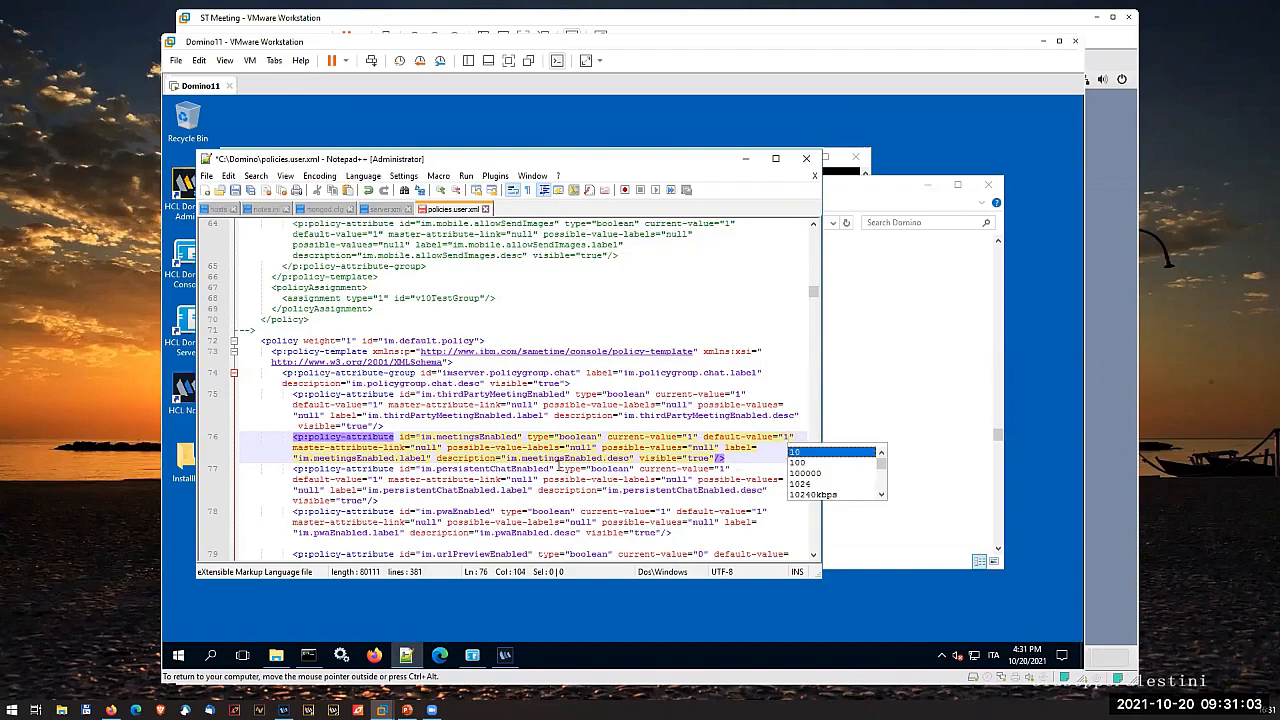
{"action": "left_click", "coordinate": [560, 459]}
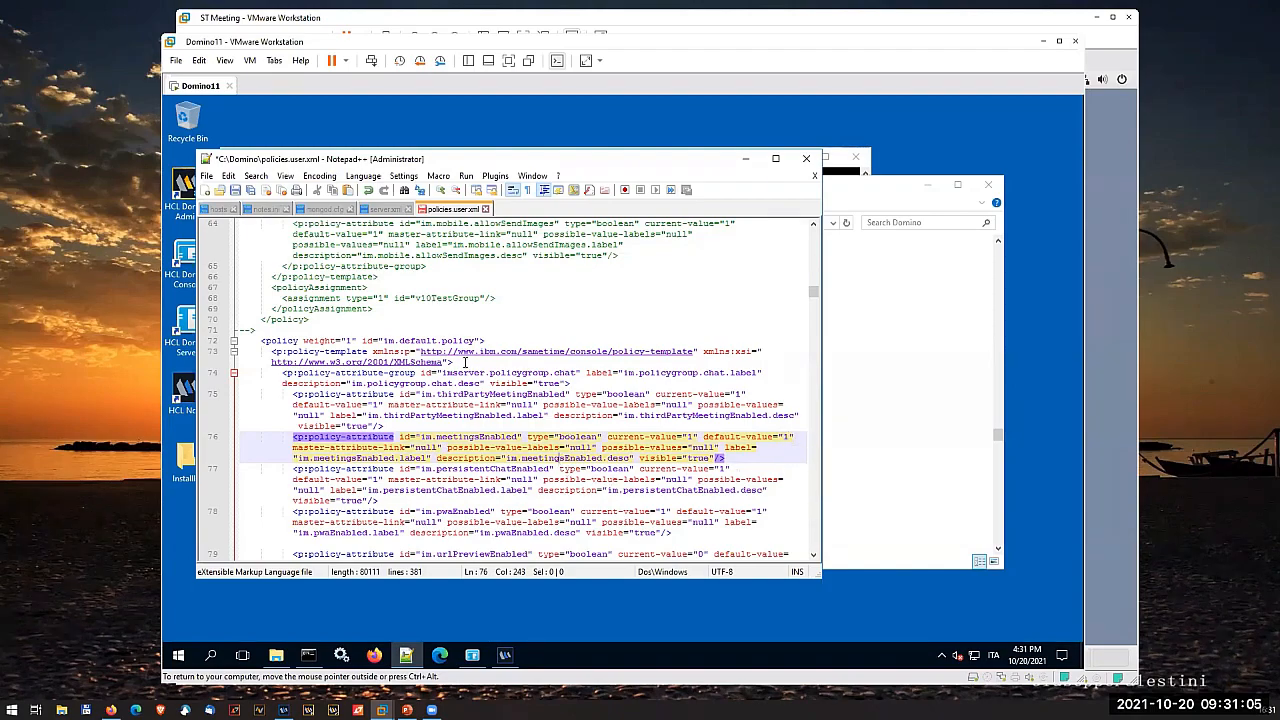
- Set both current-value and default-value of im.meetingsEnabled to 1 in the im.anonymous.policy section
{"action": "scroll", "coordinate": [456, 343], "scroll_direction": "down", "scroll_amount": 15}
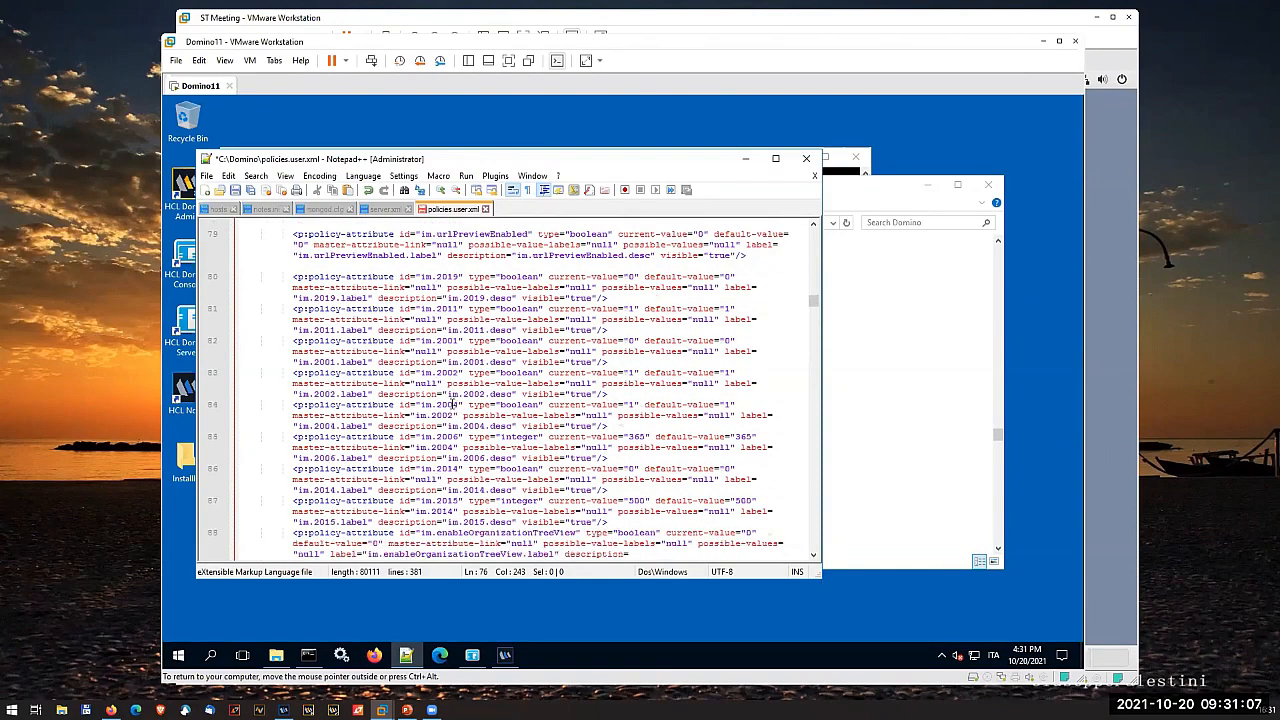
{"action": "scroll", "coordinate": [449, 405], "scroll_direction": "down", "scroll_amount": 6}
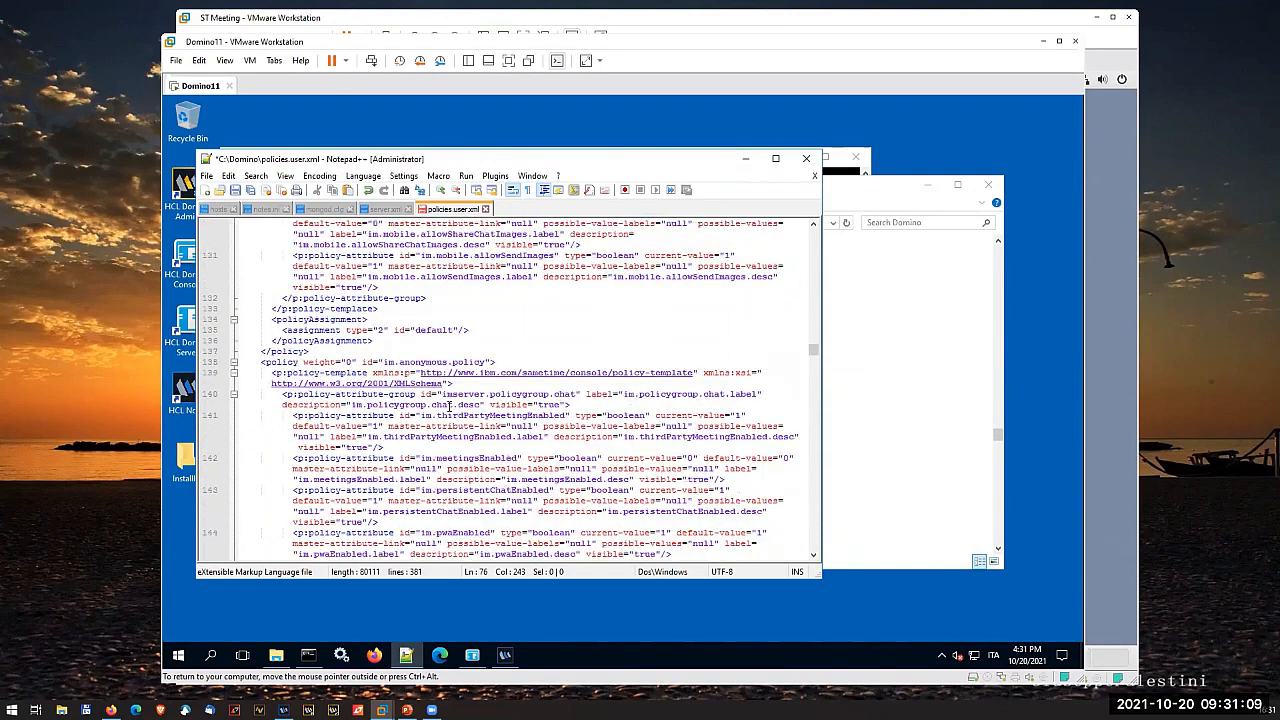
{"action": "scroll", "coordinate": [405, 403], "scroll_direction": "down", "scroll_amount": 2}
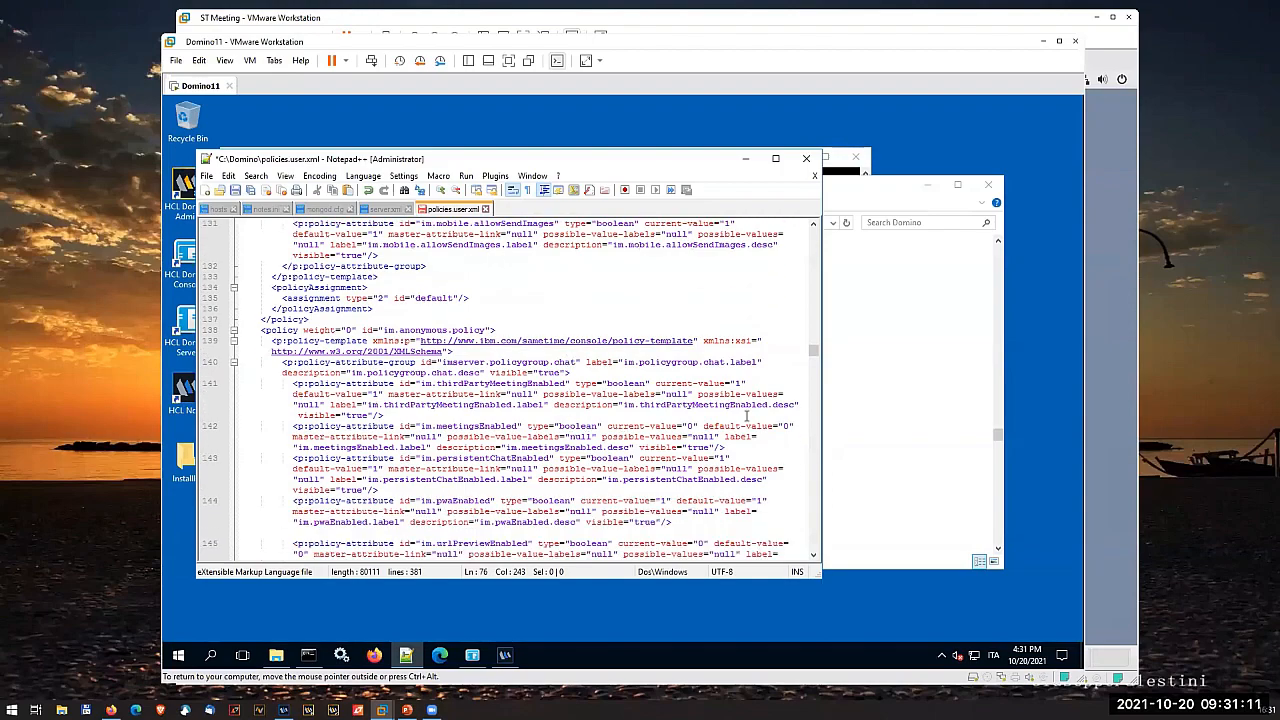
{"action": "left_click", "coordinate": [687, 427]}
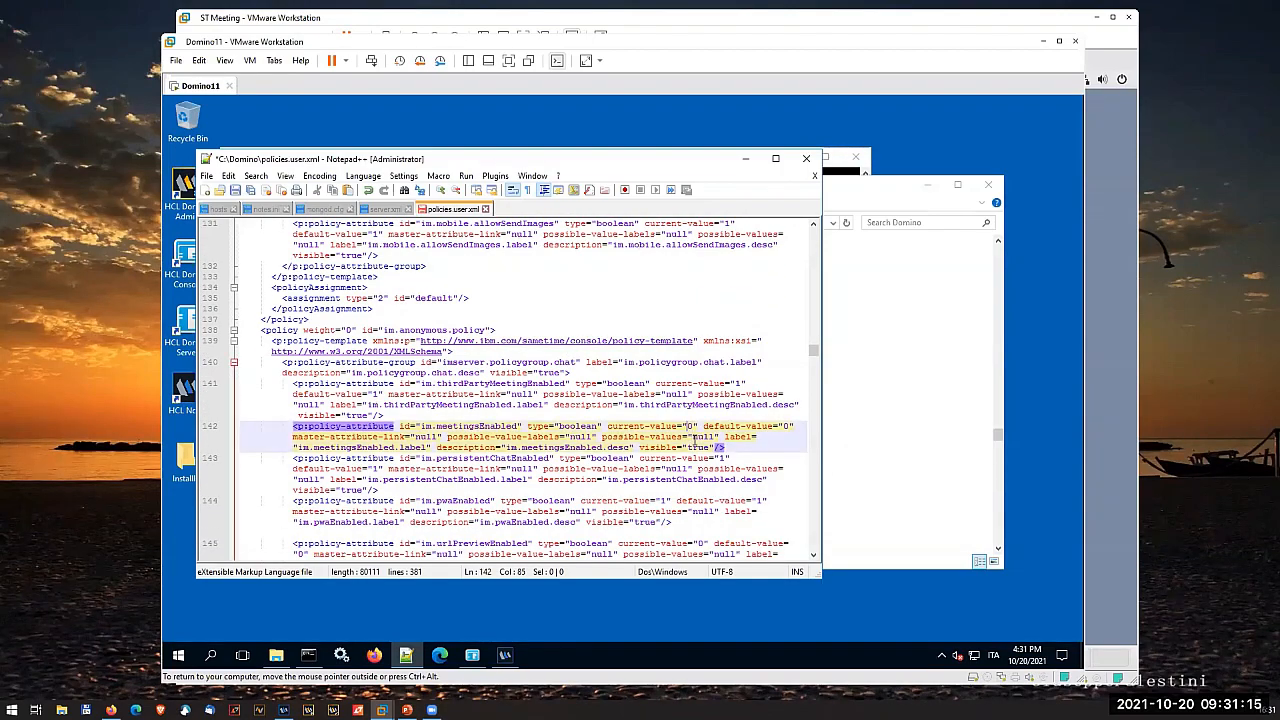
{"action": "key", "text": "Delete"}
{"action": "type", "text": "1"}
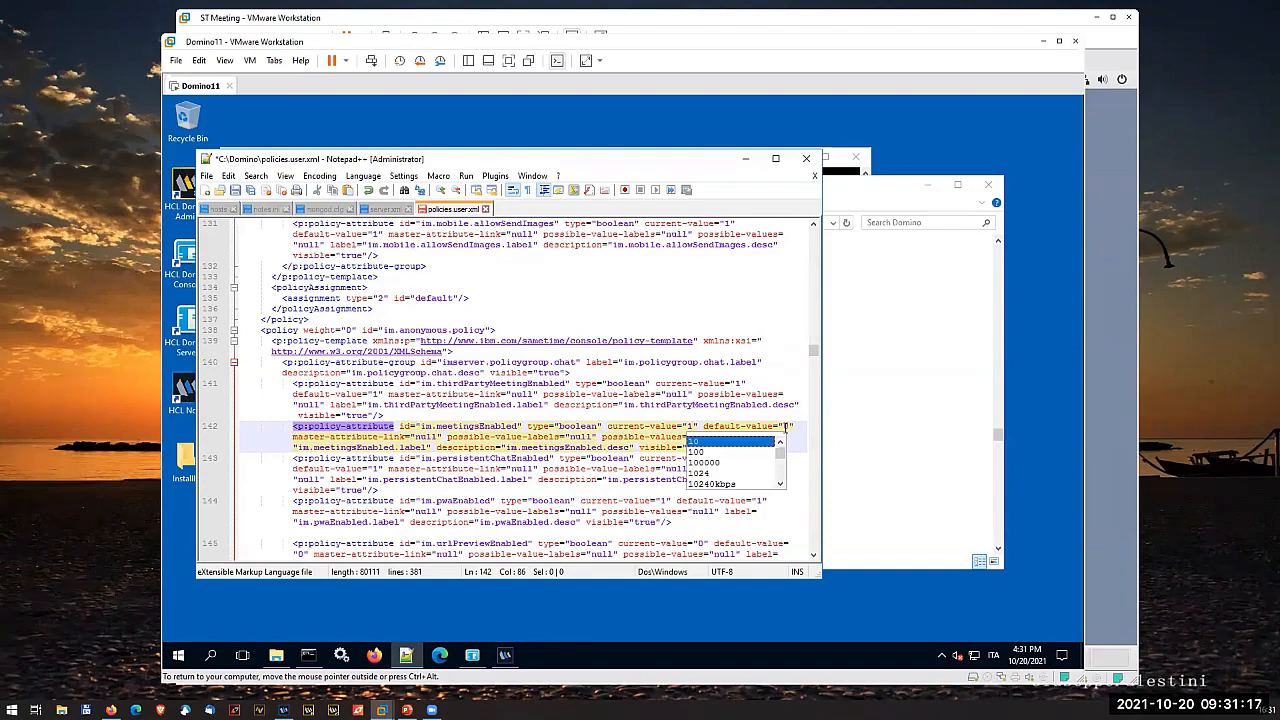
{"action": "left_click", "coordinate": [790, 445]}
{"action": "key", "text": "Delete"}
{"action": "type", "text": "1"}
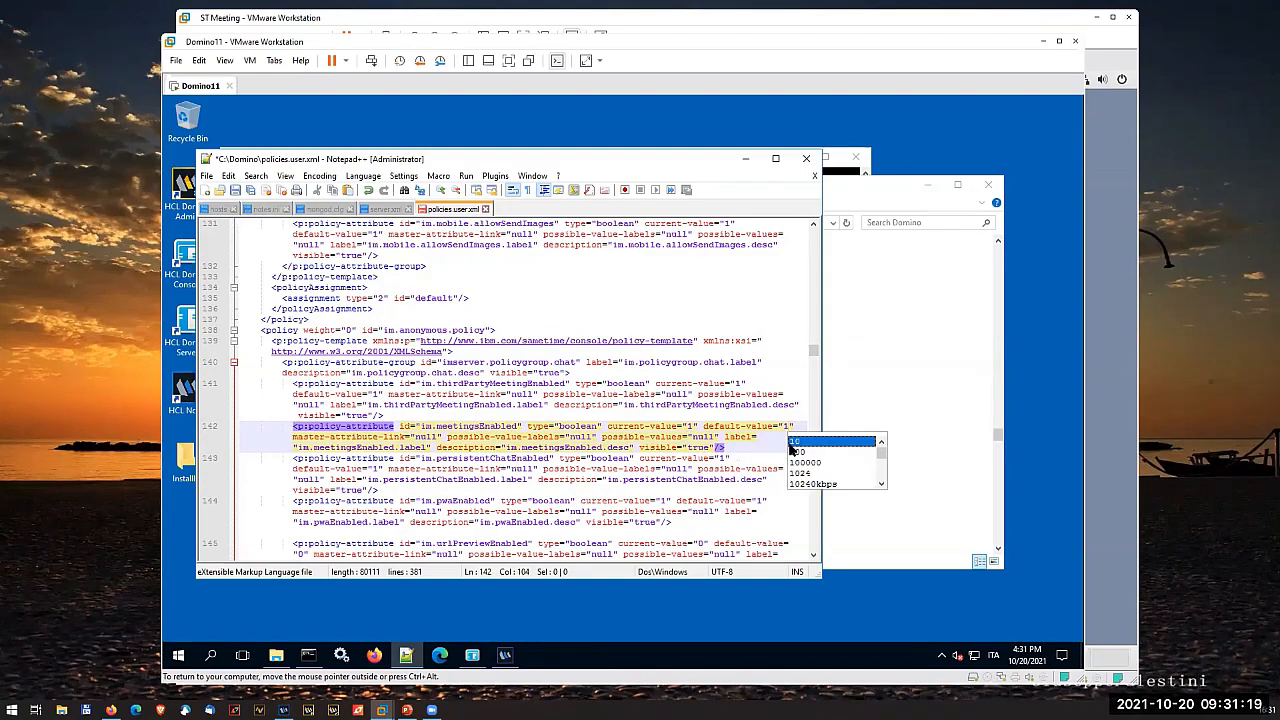
- Save policies.user.xml, then close Notepad++ and the C:\Domino folder window
{"action": "key", "text": "ctrl+s"}
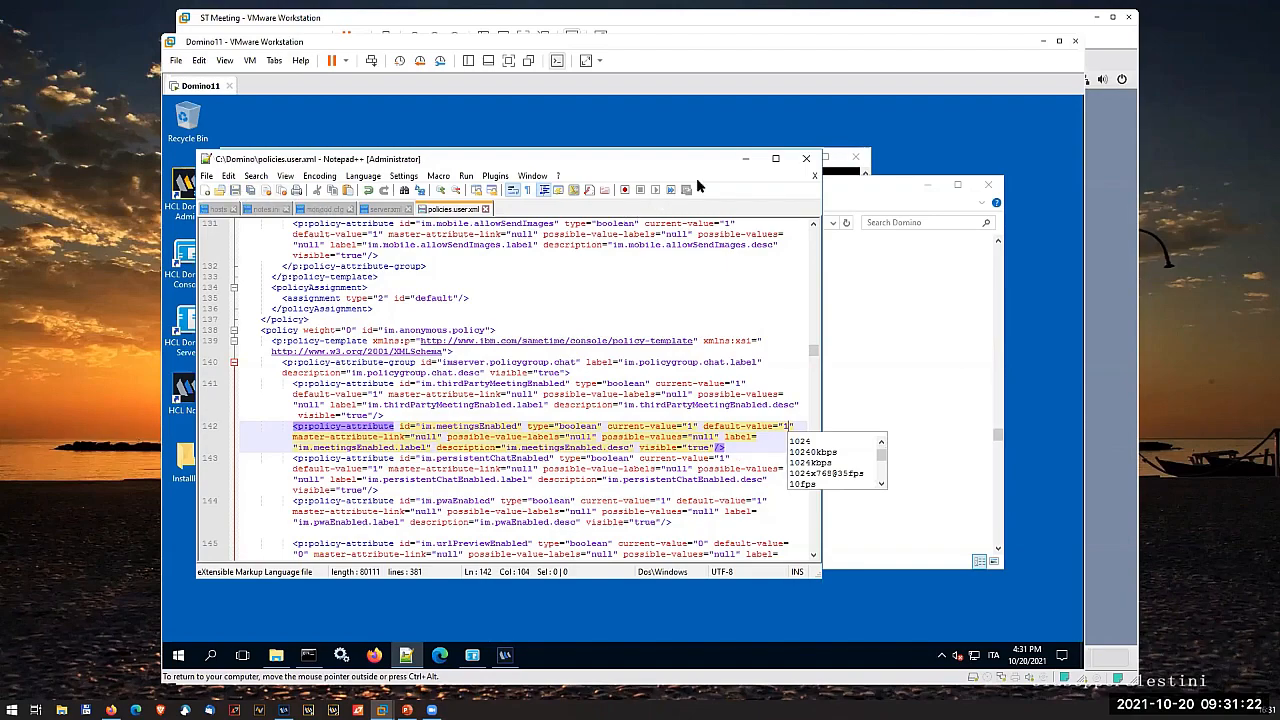
{"action": "left_click", "coordinate": [806, 158]}
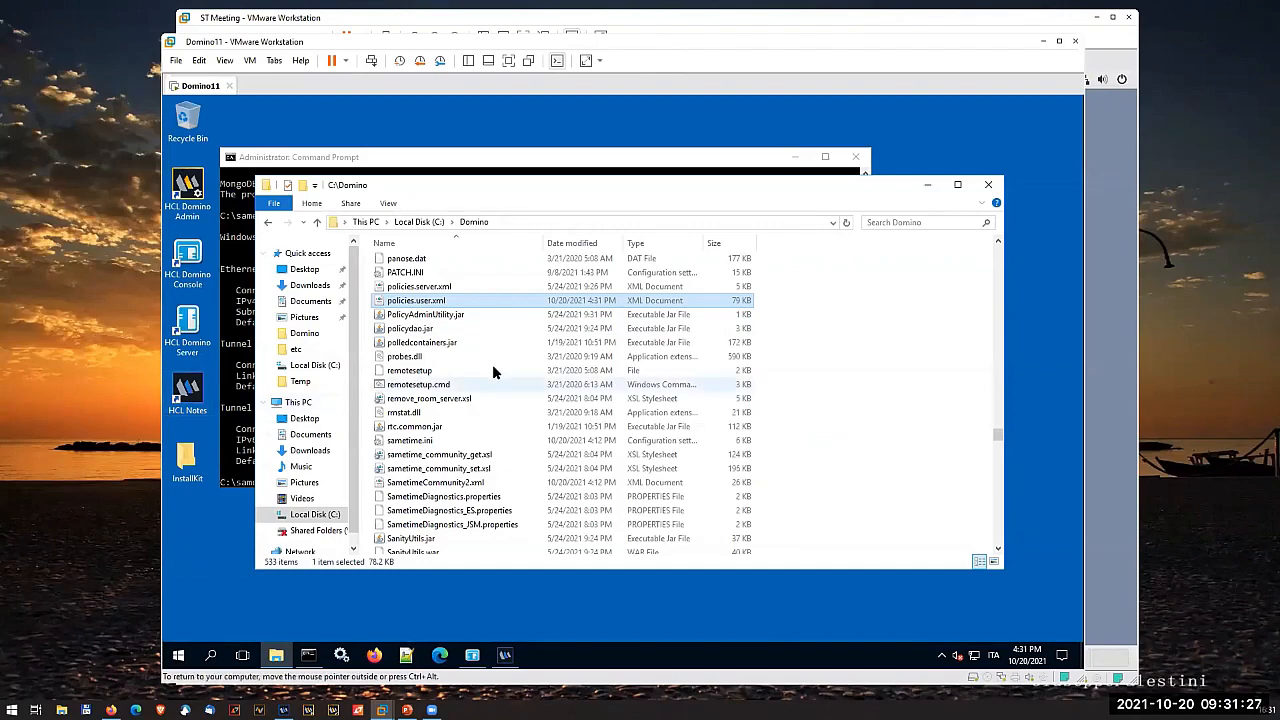
{"action": "left_click", "coordinate": [988, 186]}
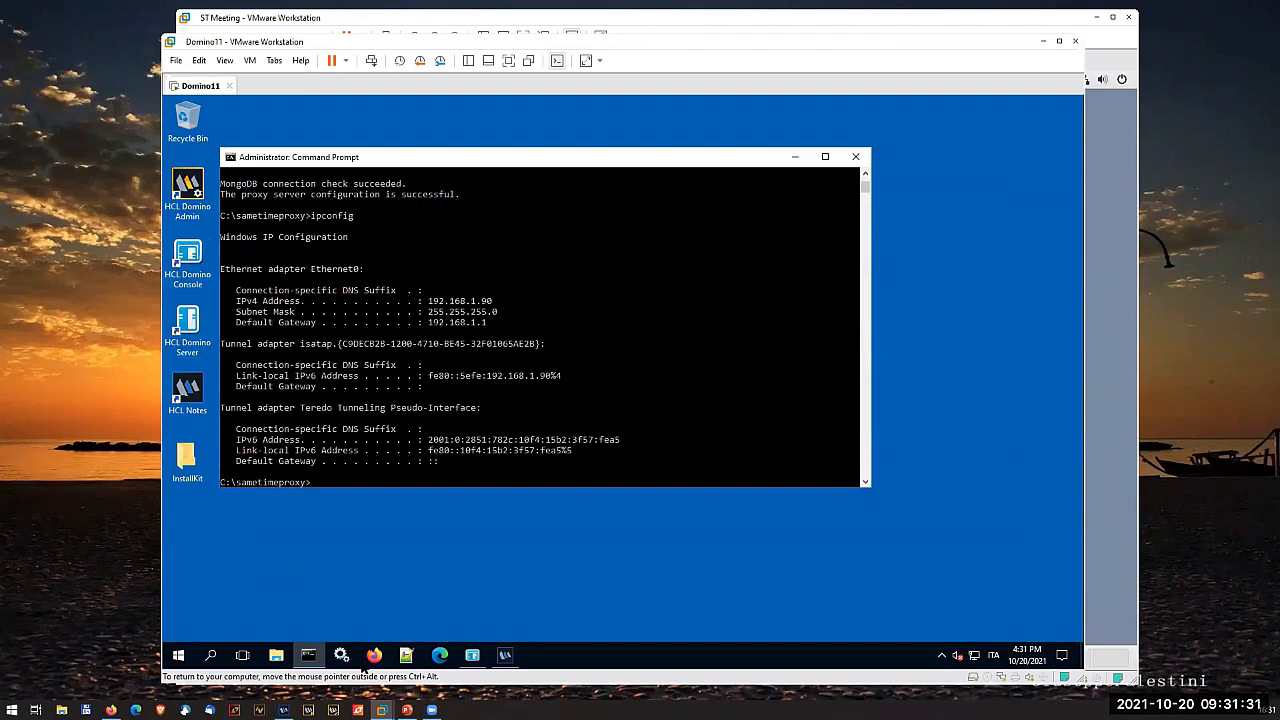
- Stop the HCL Domino Server (CDominoData) service in Windows Services
{"action": "left_click", "coordinate": [341, 655]}
{"action": "left_click", "coordinate": [478, 470]}
{"action": "scroll", "coordinate": [478, 470], "scroll_direction": "down", "scroll_amount": 13}
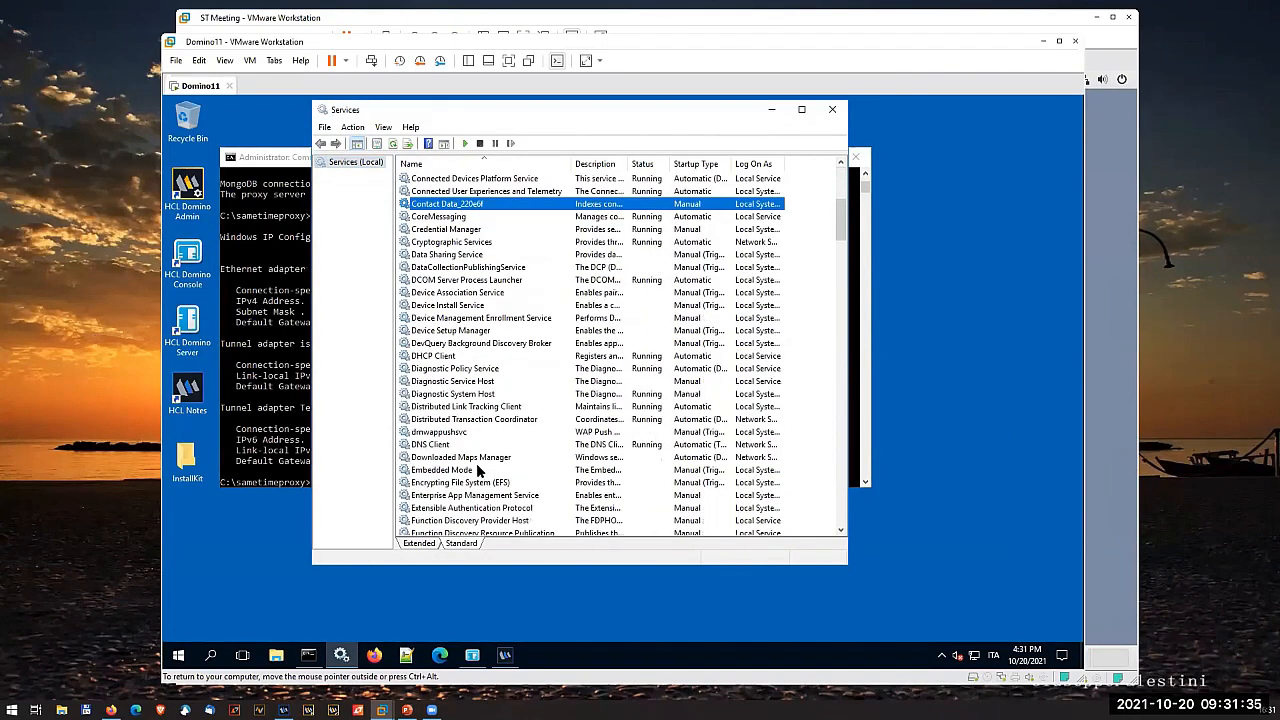
{"action": "scroll", "coordinate": [476, 464], "scroll_direction": "down", "scroll_amount": 2}
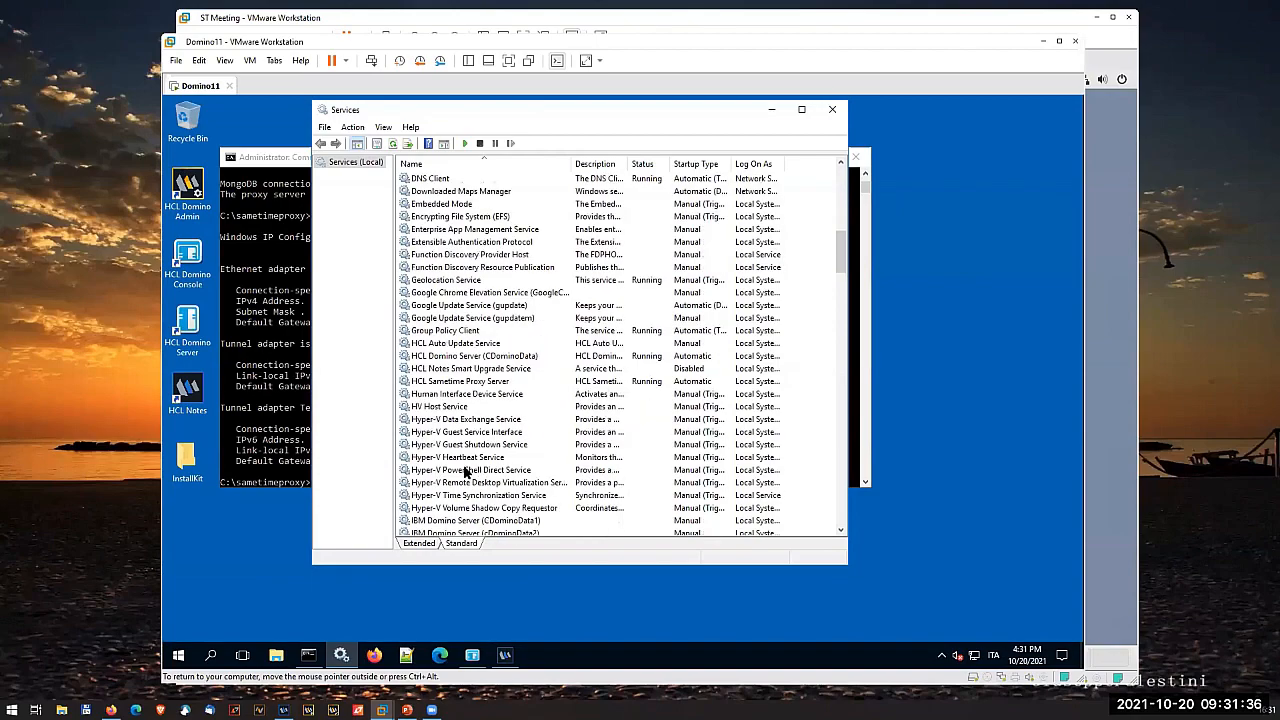
{"action": "left_click", "coordinate": [464, 356]}
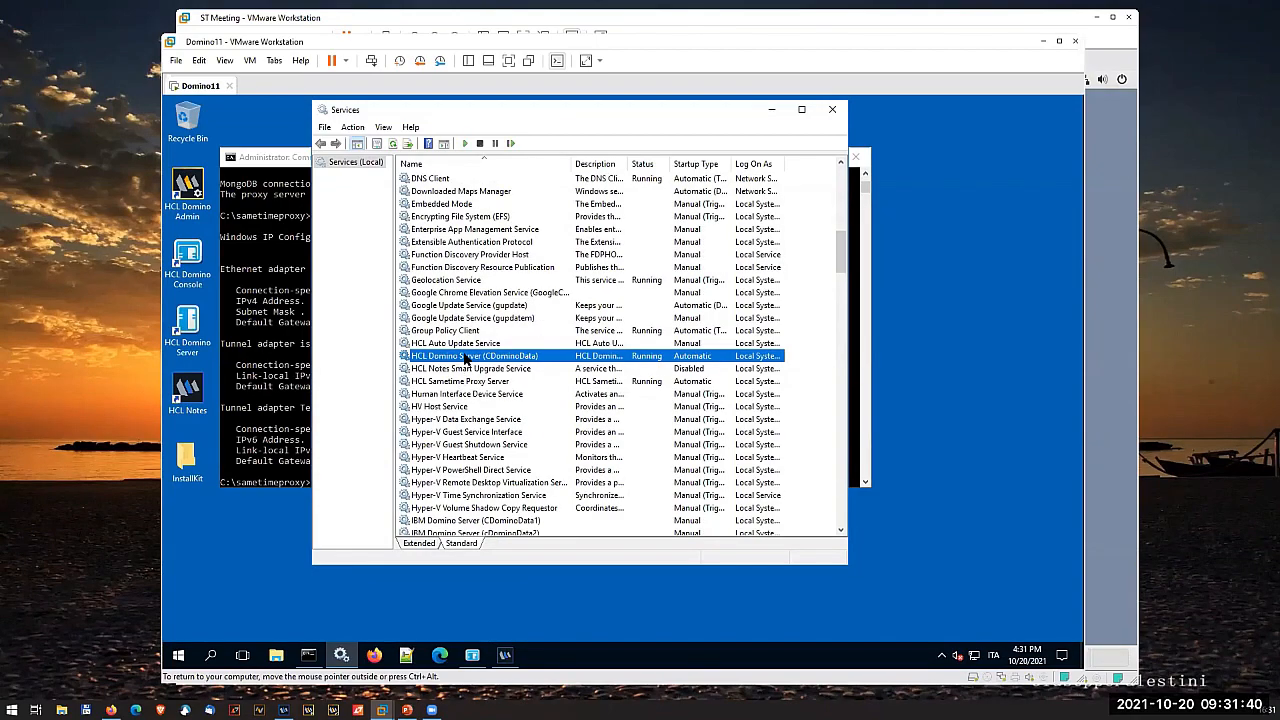
{"action": "left_click", "coordinate": [480, 144]}
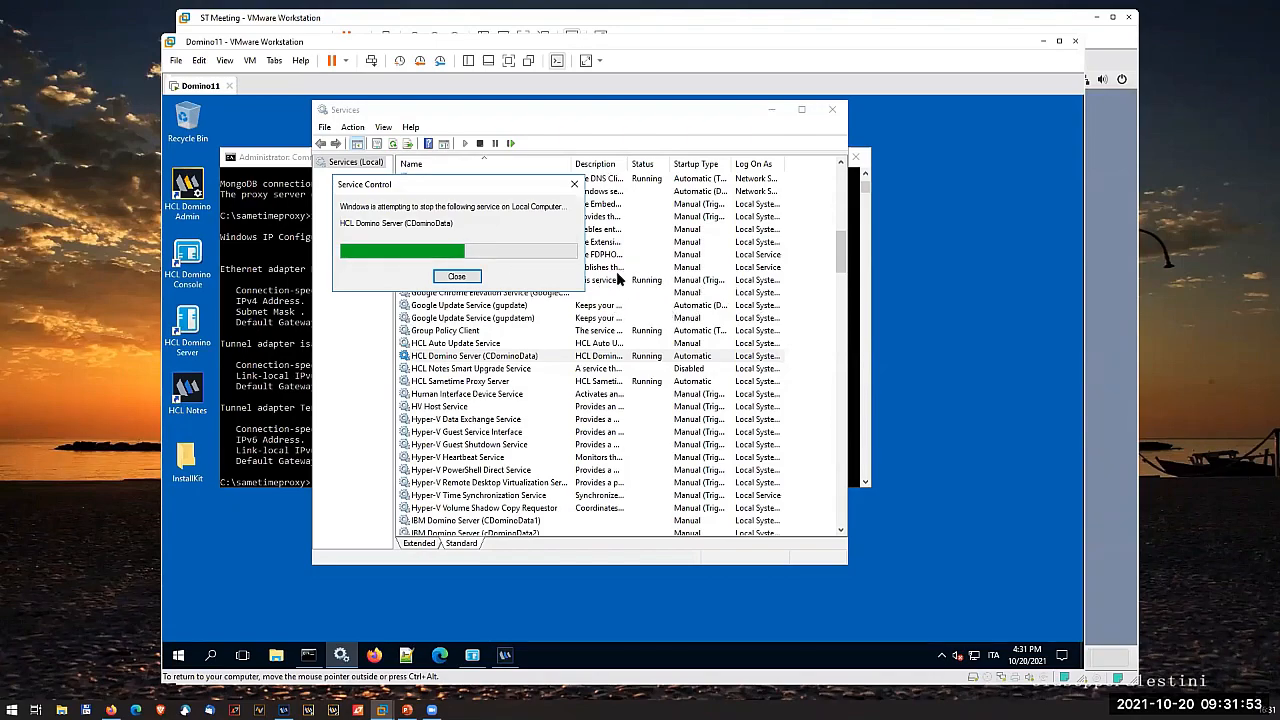
- Switch to the ST Meeting virtual machine, list the sametime directory with ls -la, and open .env in vi
{"action": "left_click", "coordinate": [1098, 335]}
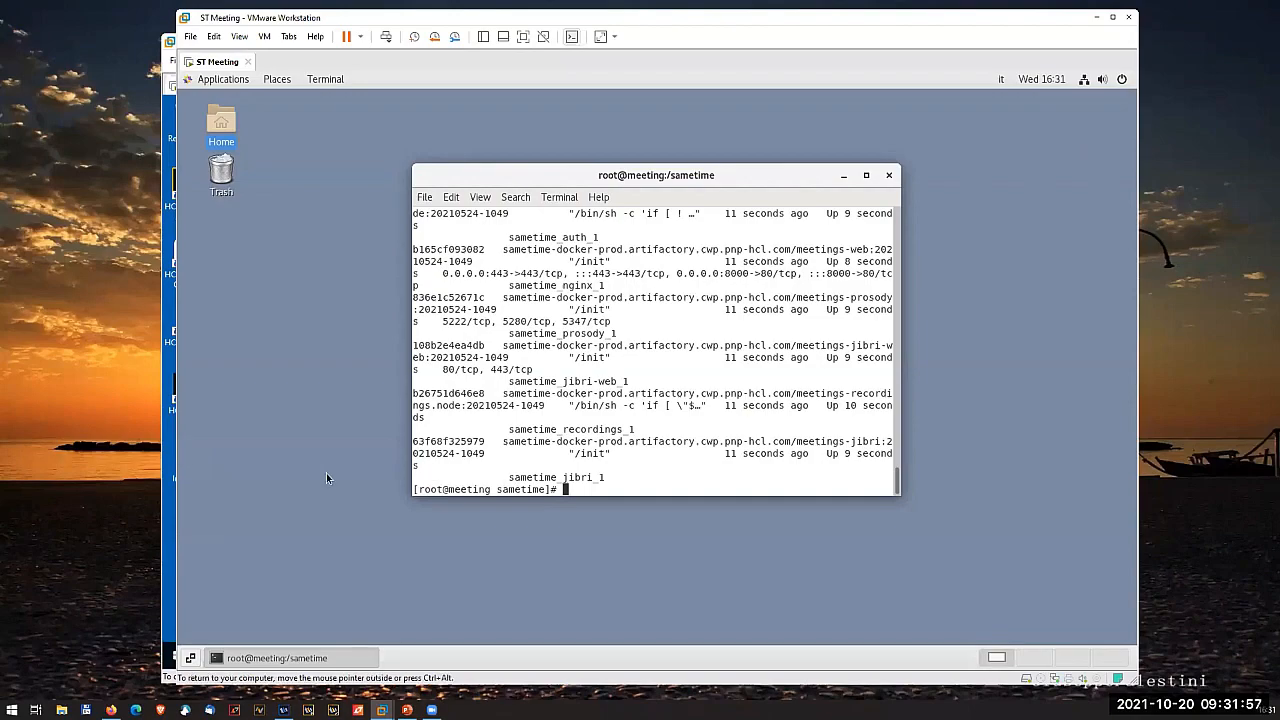
{"action": "type", "text": "ls -la"}
{"action": "key", "text": "Return"}
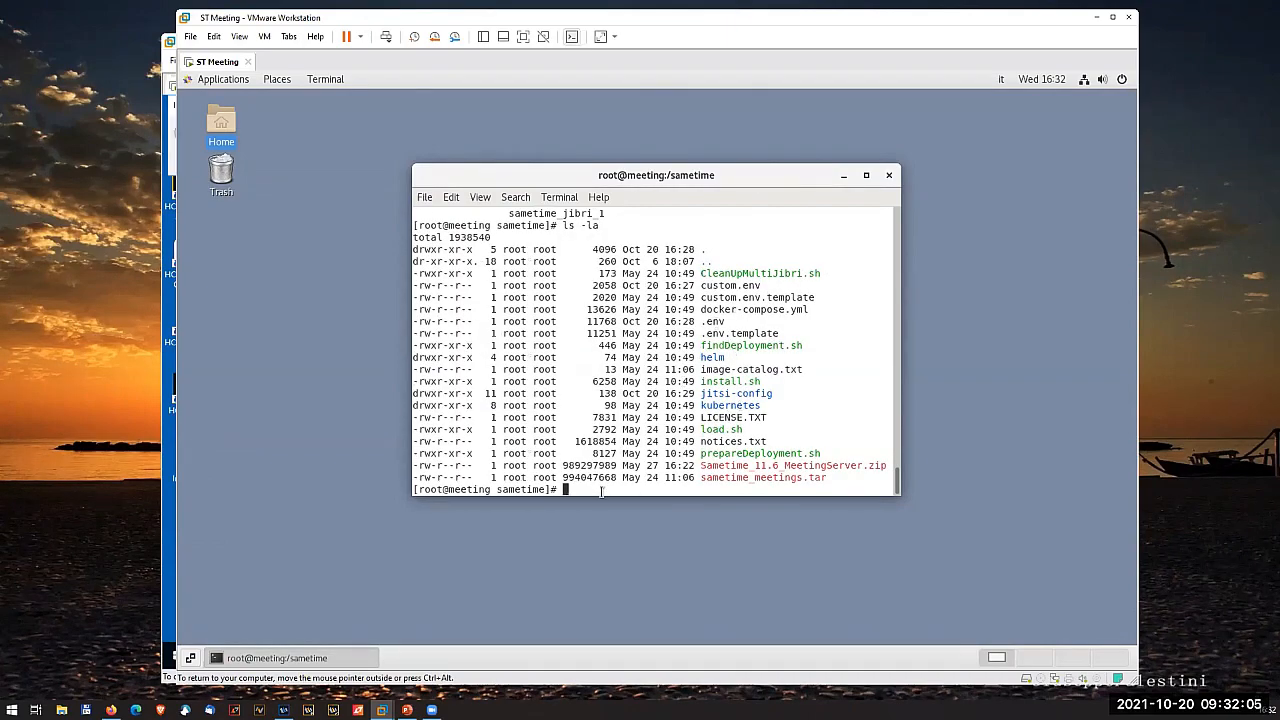
{"action": "type", "text": "vi .env"}
{"action": "key", "text": "Return"}
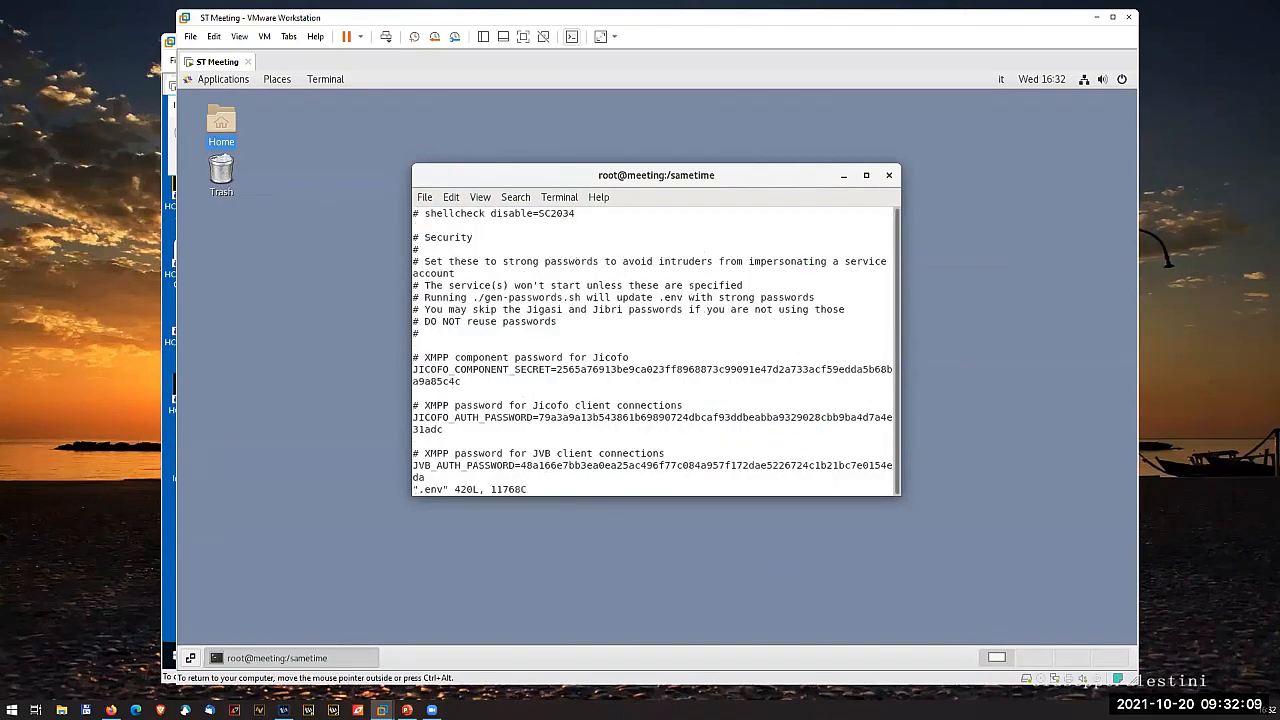
- Look through the security, basic configuration, port, Let's Encrypt and Etherpad settings in the .env file
{"action": "key", "text": "Down"}
{"action": "key", "text": "Down"}
{"action": "key", "text": "Down"}
{"action": "key", "text": "Down"}
{"action": "key", "text": "Down"}
{"action": "key", "text": "Down"}
{"action": "key", "text": "Down"}
{"action": "key", "text": "Down"}
{"action": "key", "text": "Down"}
{"action": "key", "text": "Down"}
{"action": "key", "text": "Down"}
{"action": "key", "text": "Down"}
{"action": "key", "text": "Down"}
{"action": "key", "text": "Down"}
{"action": "key", "text": "Down"}
{"action": "key", "text": "Down"}
{"action": "key", "text": "Down"}
{"action": "key", "text": "Down"}
{"action": "key", "text": "Down"}
{"action": "key", "text": "Down"}
{"action": "key", "text": "Down"}
{"action": "key", "text": "Down"}
{"action": "key", "text": "Down"}
{"action": "key", "text": "Down"}
{"action": "key", "text": "Down"}
{"action": "key", "text": "Down"}
{"action": "key", "text": "Down"}
{"action": "key", "text": "Down"}
{"action": "key", "text": "Down"}
{"action": "key", "text": "Down"}
{"action": "key", "text": "Down"}
{"action": "key", "text": "Down"}
{"action": "key", "text": "Down"}
{"action": "key", "text": "Down"}
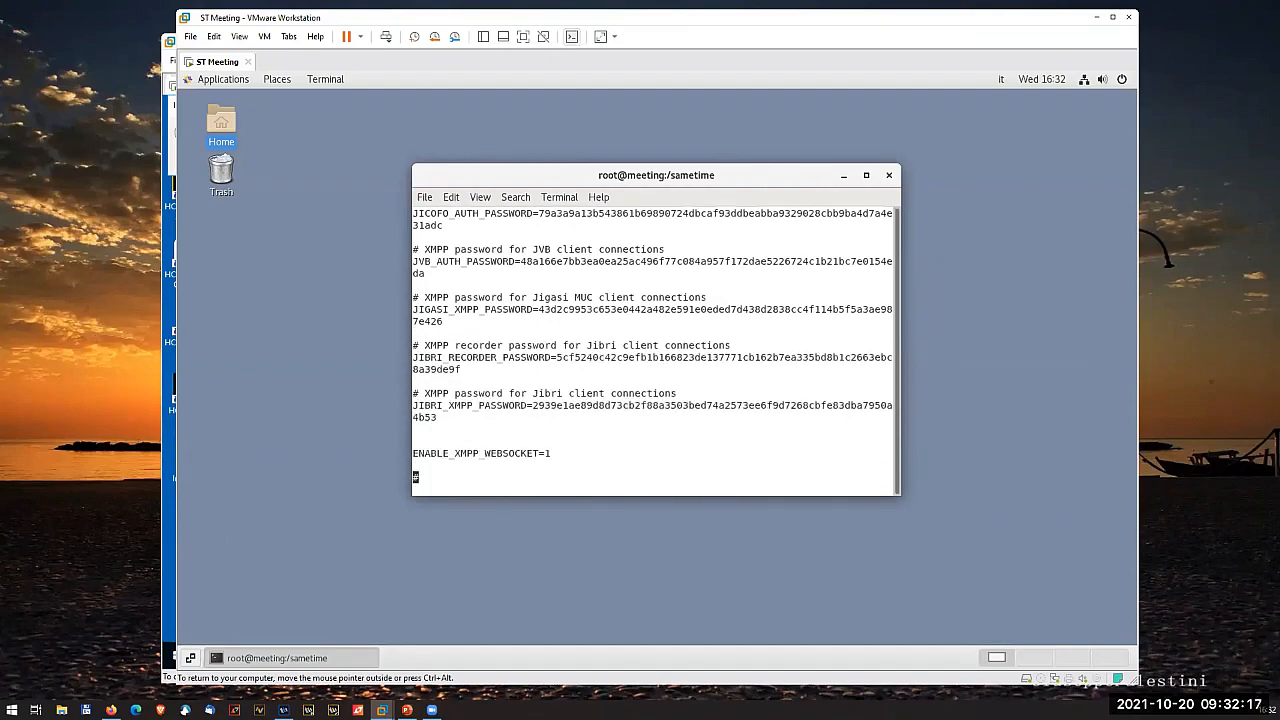
{"action": "key", "text": "Down"}
{"action": "key", "text": "Down"}
{"action": "key", "text": "Down"}
{"action": "key", "text": "Down"}
{"action": "key", "text": "Down"}
{"action": "key", "text": "Down"}
{"action": "key", "text": "Down"}
{"action": "key", "text": "Down"}
{"action": "key", "text": "Down"}
{"action": "key", "text": "Down"}
{"action": "key", "text": "Down"}
{"action": "key", "text": "Down"}
{"action": "key", "text": "Down"}
{"action": "key", "text": "Down"}
{"action": "key", "text": "Down"}
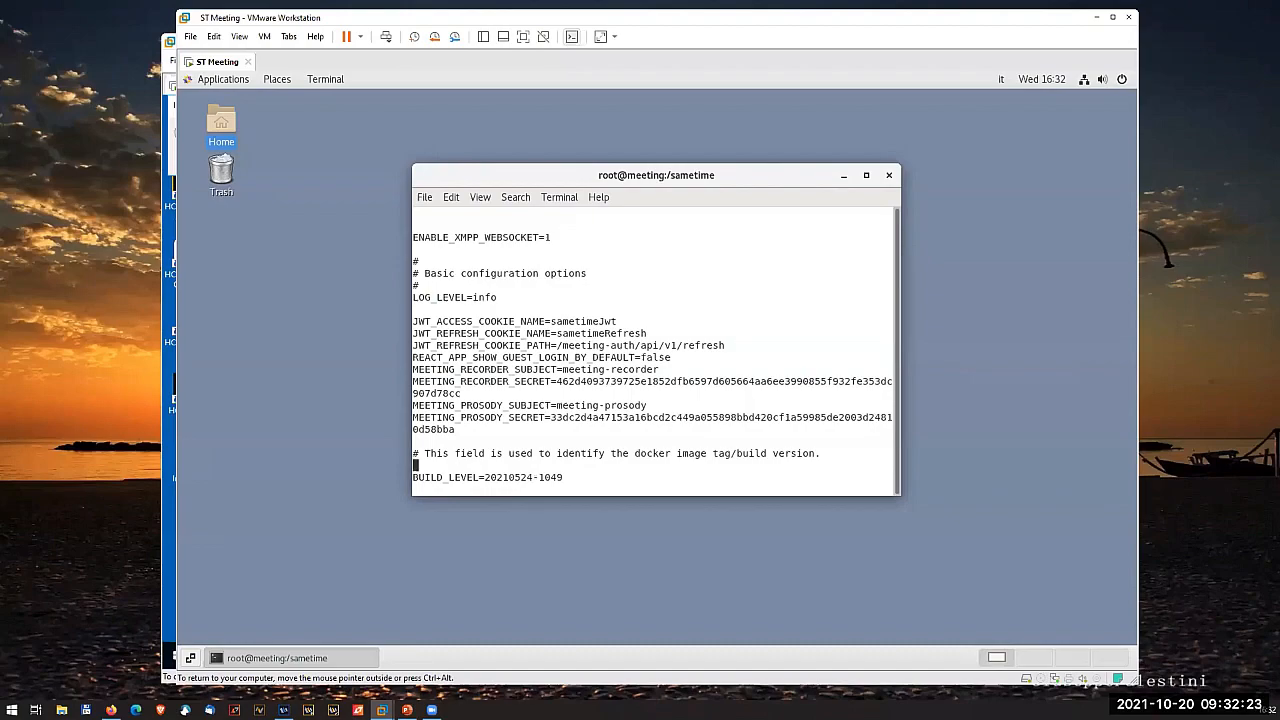
{"action": "key", "text": "Down"}
{"action": "key", "text": "Down"}
{"action": "key", "text": "Down"}
{"action": "key", "text": "Down"}
{"action": "key", "text": "Down"}
{"action": "key", "text": "Down"}
{"action": "key", "text": "Down"}
{"action": "key", "text": "Down"}
{"action": "key", "text": "Down"}
{"action": "key", "text": "Down"}
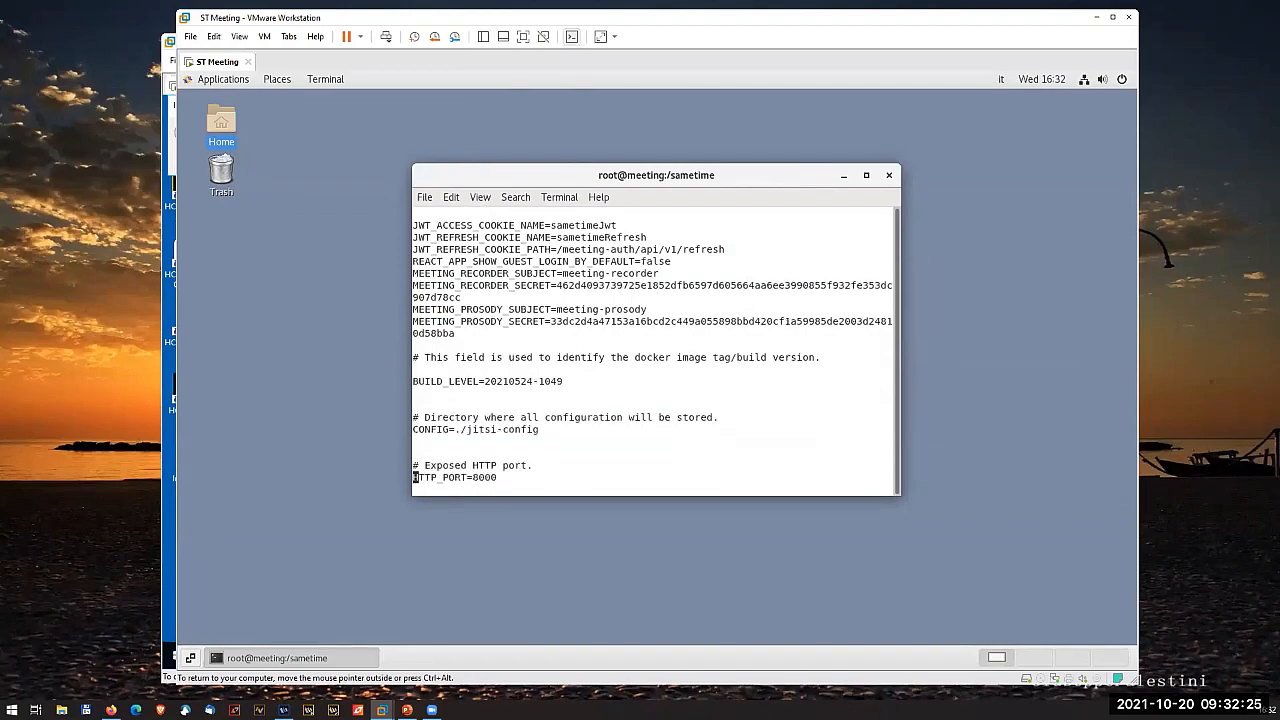
{"action": "key", "text": "Down"}
{"action": "key", "text": "Down"}
{"action": "key", "text": "Down"}
{"action": "key", "text": "Down"}
{"action": "key", "text": "Down"}
{"action": "key", "text": "Down"}
{"action": "key", "text": "Down"}
{"action": "key", "text": "Down"}
{"action": "key", "text": "Down"}
{"action": "key", "text": "Down"}
{"action": "key", "text": "Up"}
{"action": "key", "text": "Up"}
{"action": "key", "text": "Up"}
{"action": "key", "text": "Up"}
{"action": "key", "text": "Up"}
{"action": "key", "text": "Up"}
{"action": "key", "text": "Up"}
{"action": "key", "text": "Up"}
{"action": "key", "text": "Up"}
{"action": "key", "text": "Up"}
{"action": "key", "text": "Up"}
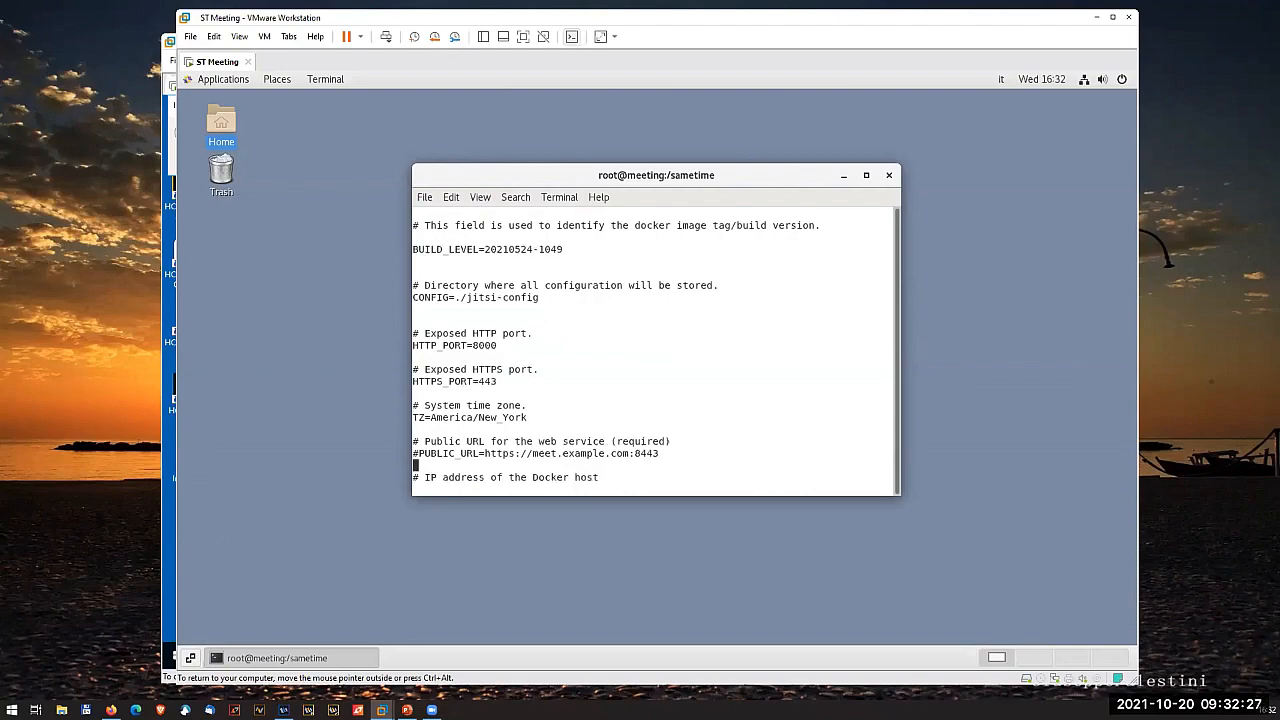
{"action": "key", "text": "Down"}
{"action": "key", "text": "Down"}
{"action": "key", "text": "Down"}
{"action": "key", "text": "Down"}
{"action": "key", "text": "Down"}
{"action": "key", "text": "Down"}
{"action": "key", "text": "Down"}
{"action": "key", "text": "Down"}
{"action": "key", "text": "Down"}
{"action": "key", "text": "Down"}
{"action": "key", "text": "Down"}
{"action": "key", "text": "Down"}
{"action": "key", "text": "Down"}
{"action": "key", "text": "Down"}
{"action": "key", "text": "Down"}
{"action": "key", "text": "Down"}
{"action": "key", "text": "Down"}
{"action": "key", "text": "Down"}
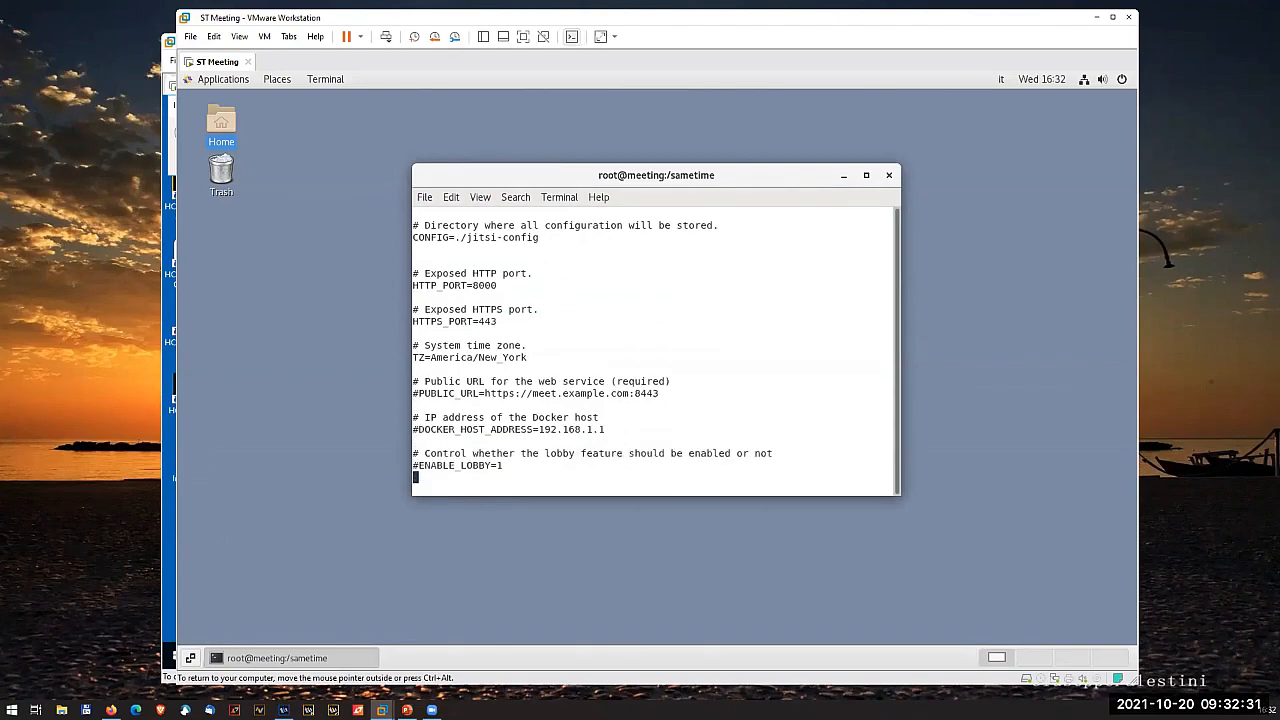
{"action": "key", "text": "Down"}
{"action": "key", "text": "Down"}
{"action": "key", "text": "Down"}
{"action": "key", "text": "Down"}
{"action": "key", "text": "Down"}
{"action": "key", "text": "Down"}
{"action": "key", "text": "Down"}
{"action": "key", "text": "Down"}
{"action": "key", "text": "Down"}
{"action": "key", "text": "Down"}
{"action": "key", "text": "Down"}
{"action": "key", "text": "Down"}
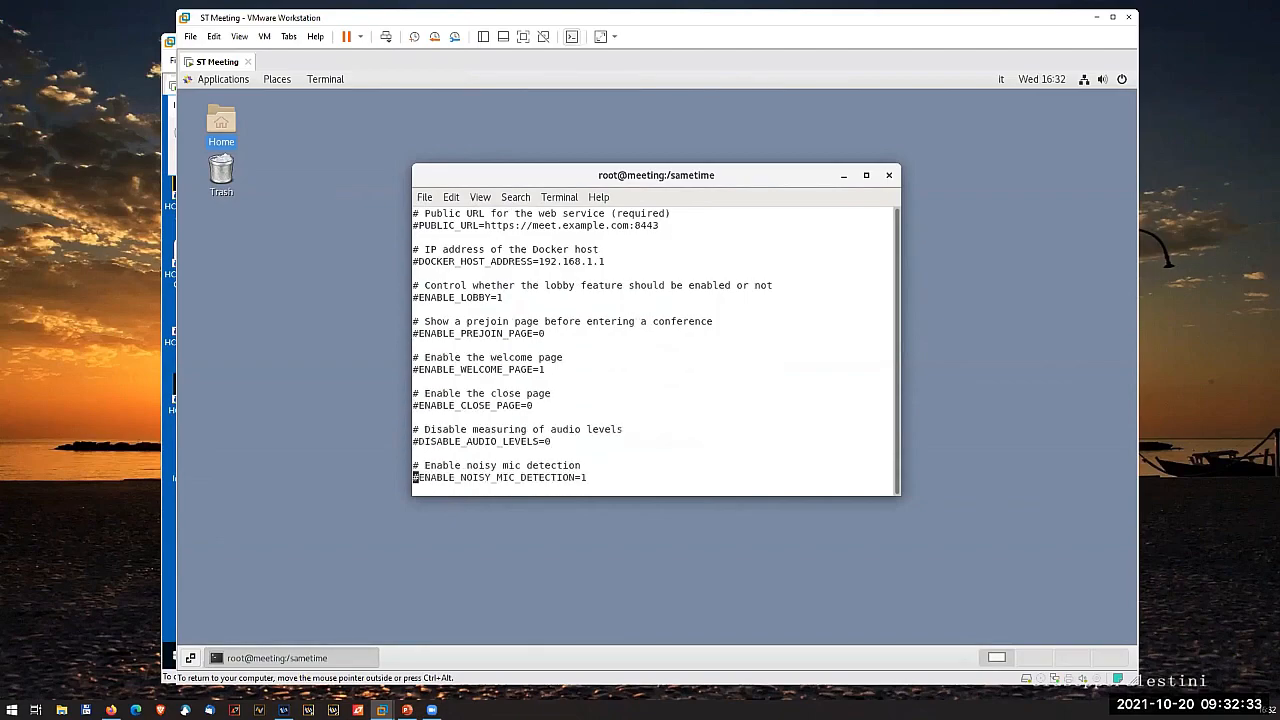
{"action": "key", "text": "Down"}
{"action": "key", "text": "Down"}
{"action": "key", "text": "Down"}
{"action": "key", "text": "Down"}
{"action": "key", "text": "Down"}
{"action": "key", "text": "Down"}
{"action": "key", "text": "Down"}
{"action": "key", "text": "Down"}
{"action": "key", "text": "Down"}
{"action": "key", "text": "Down"}
{"action": "key", "text": "Down"}
{"action": "key", "text": "Down"}
{"action": "key", "text": "Down"}
{"action": "key", "text": "Down"}
{"action": "key", "text": "Down"}
{"action": "key", "text": "Down"}
{"action": "key", "text": "Down"}
{"action": "key", "text": "Down"}
{"action": "key", "text": "Down"}
{"action": "key", "text": "Down"}
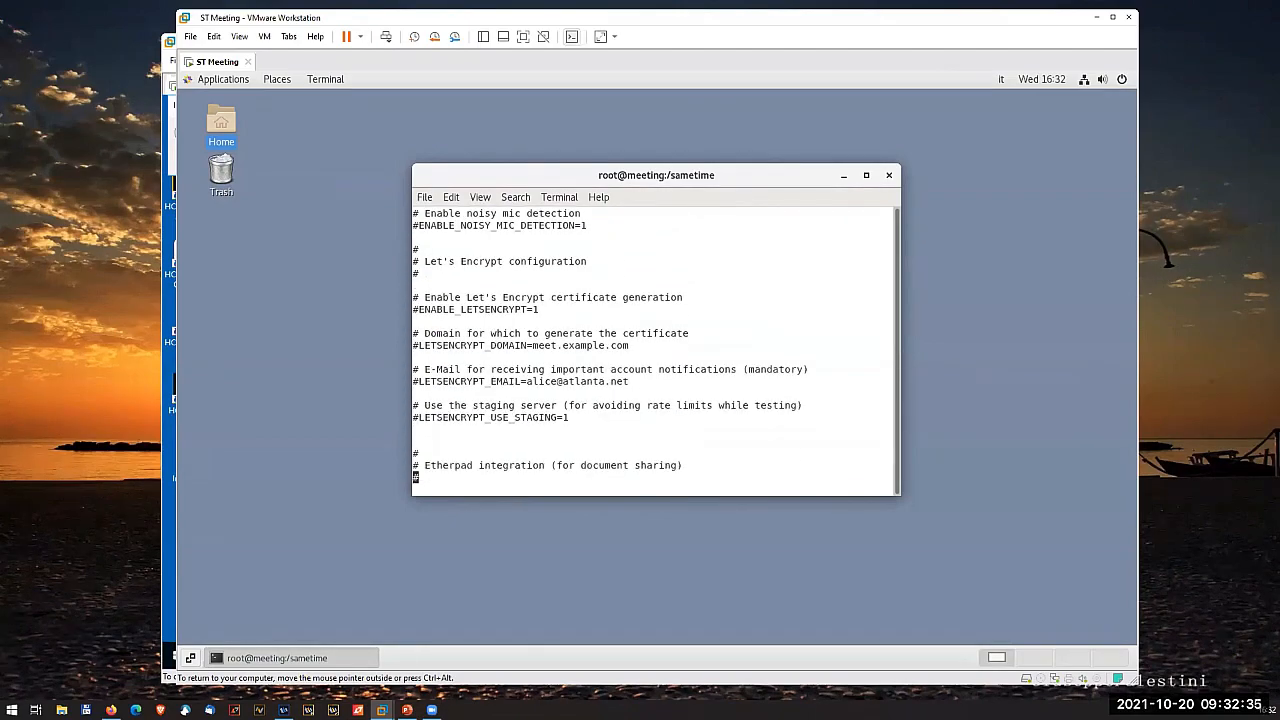
{"action": "key", "text": "Down"}
{"action": "key", "text": "Down"}
{"action": "key", "text": "Down"}
{"action": "key", "text": "Down"}
{"action": "key", "text": "Down"}
{"action": "key", "text": "Down"}
{"action": "key", "text": "Down"}
{"action": "key", "text": "Down"}
{"action": "key", "text": "Down"}
{"action": "key", "text": "Down"}
- Search the .env file for JWT and select the value of JWT_APP_SECRET
{"action": "key", "text": "slash"}
{"action": "type", "text": "JWT"}
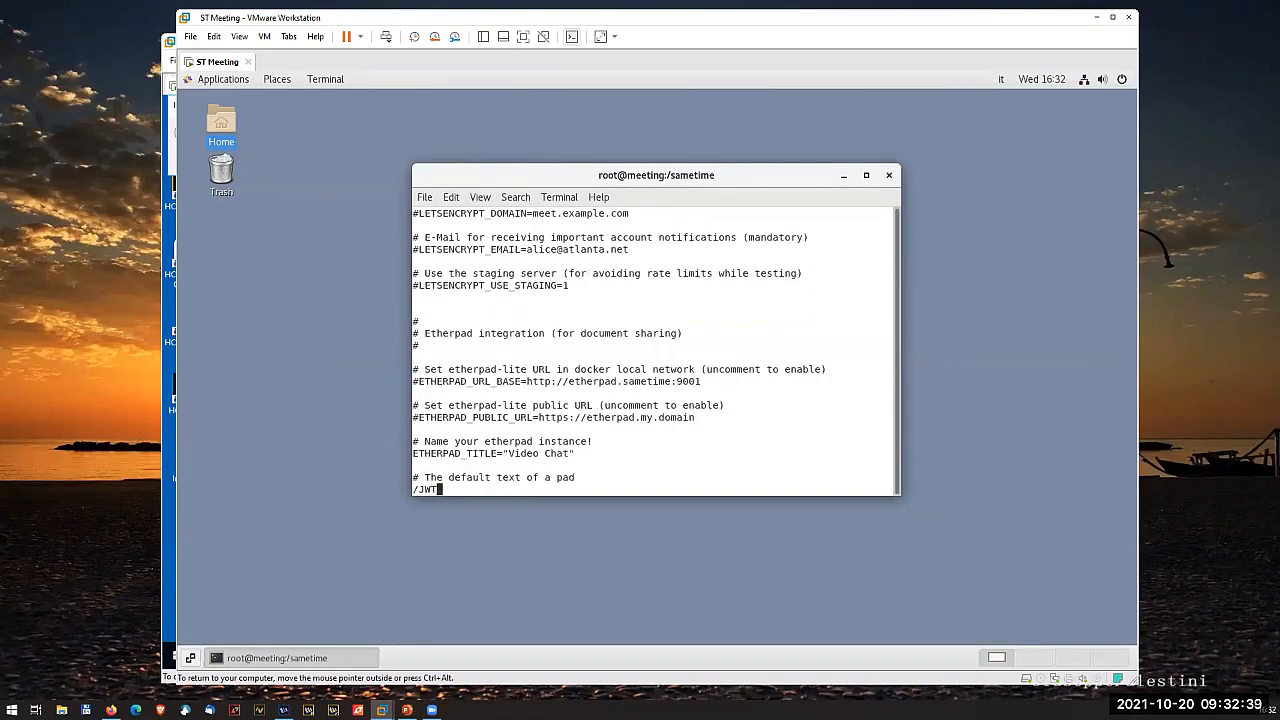
{"action": "key", "text": "Return"}
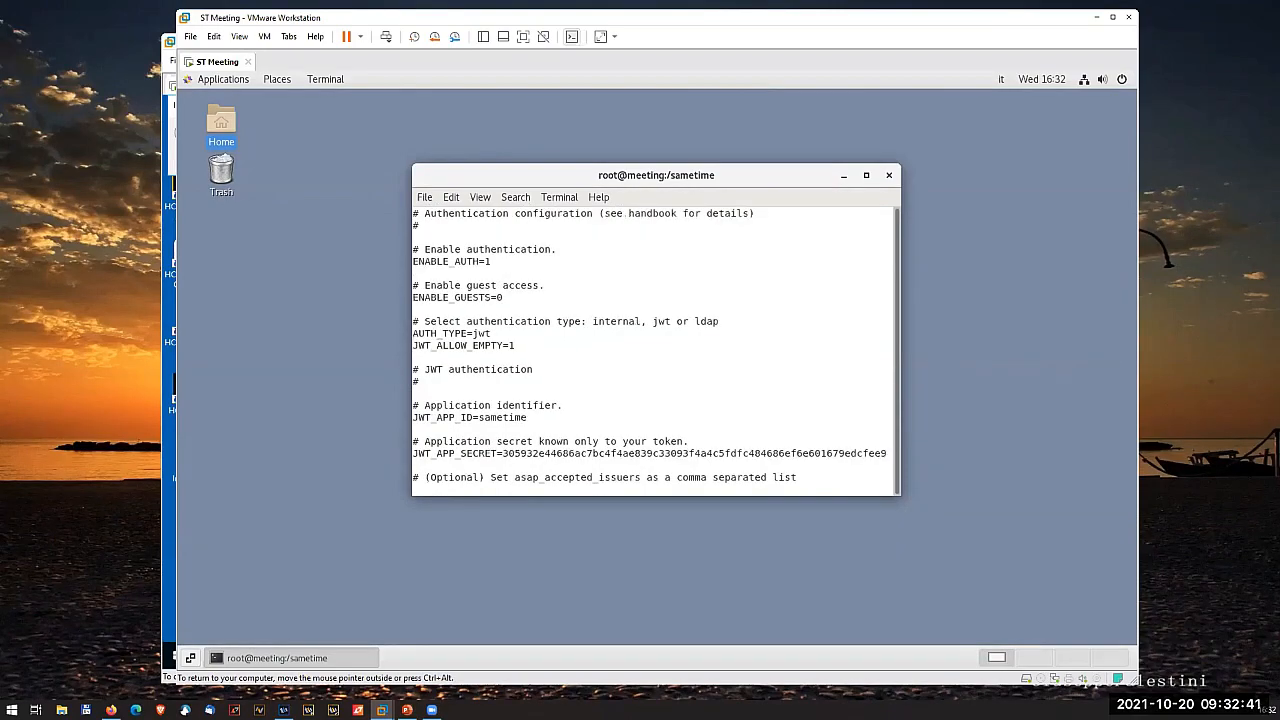
{"action": "key", "text": "Down"}
{"action": "key", "text": "Down"}
{"action": "key", "text": "Down"}
{"action": "key", "text": "Down"}
{"action": "key", "text": "Down"}
{"action": "key", "text": "Down"}
{"action": "key", "text": "Down"}
{"action": "key", "text": "Down"}
{"action": "key", "text": "Down"}
{"action": "left_click_drag", "start_coordinate": [503, 453], "coordinate": [883, 452]}
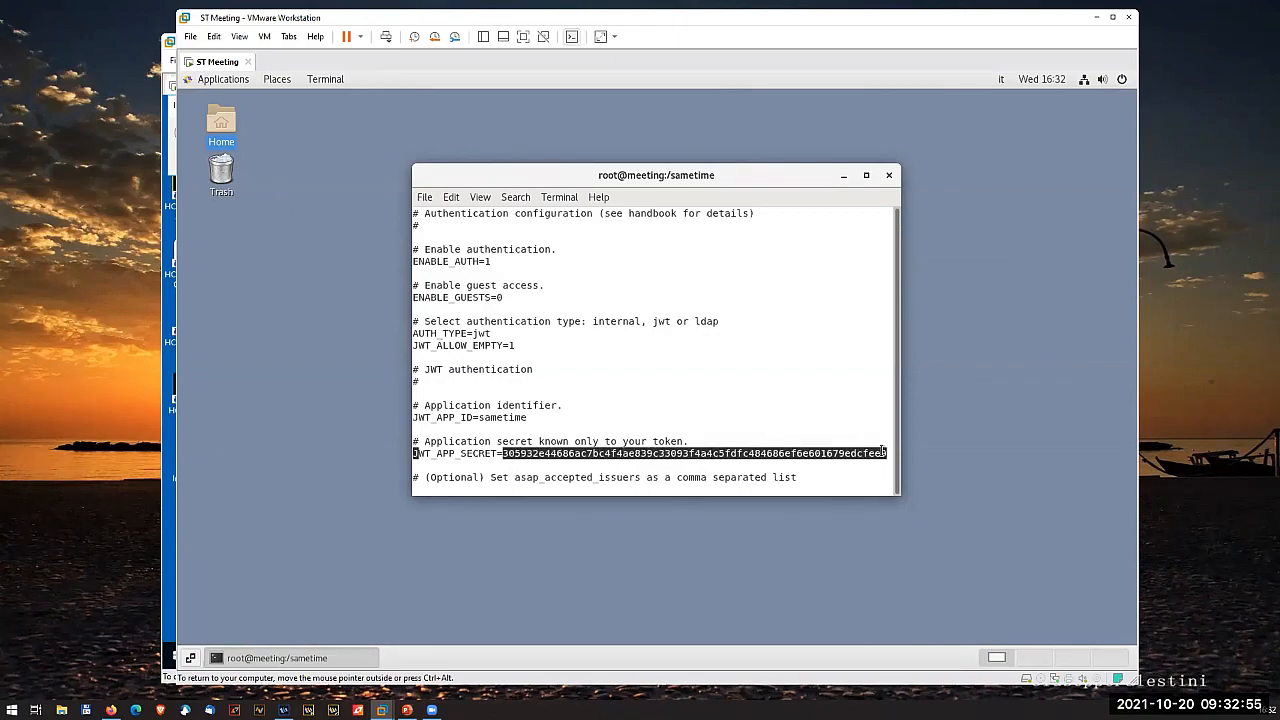
- Open a second terminal from the desktop and begin an echo -n command
{"action": "right_click", "coordinate": [335, 403]}
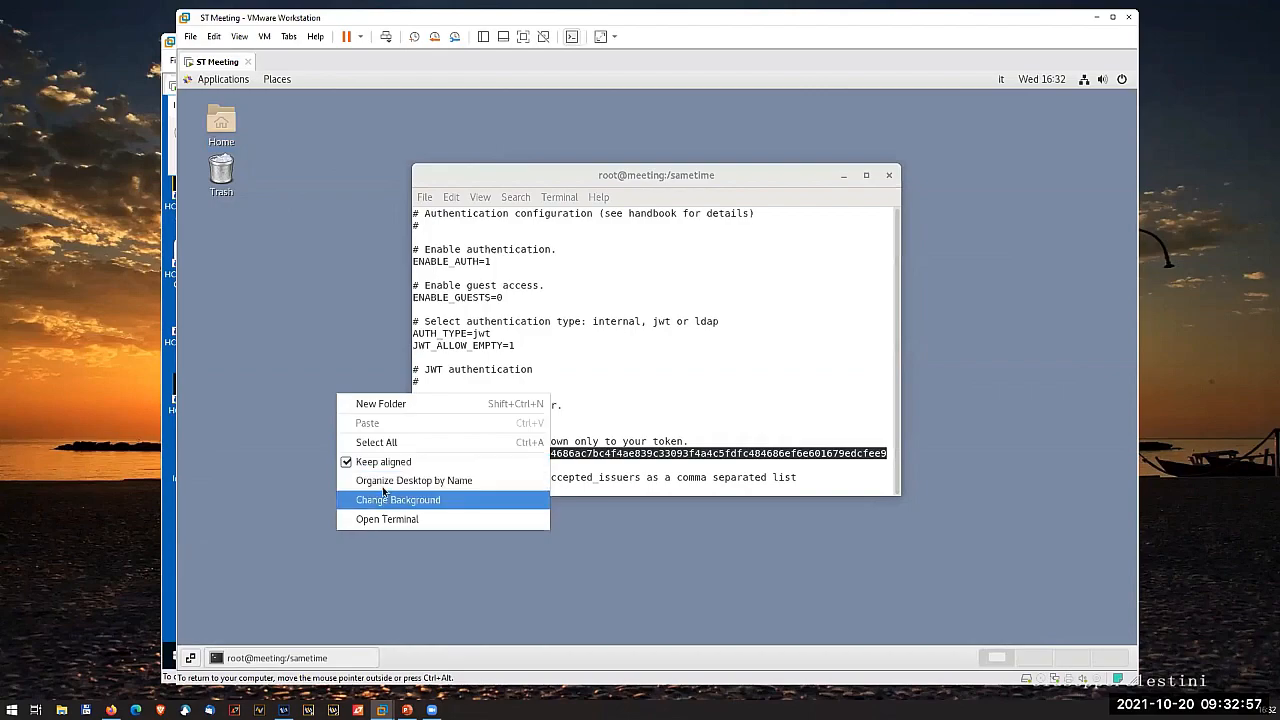
{"action": "left_click", "coordinate": [387, 520]}
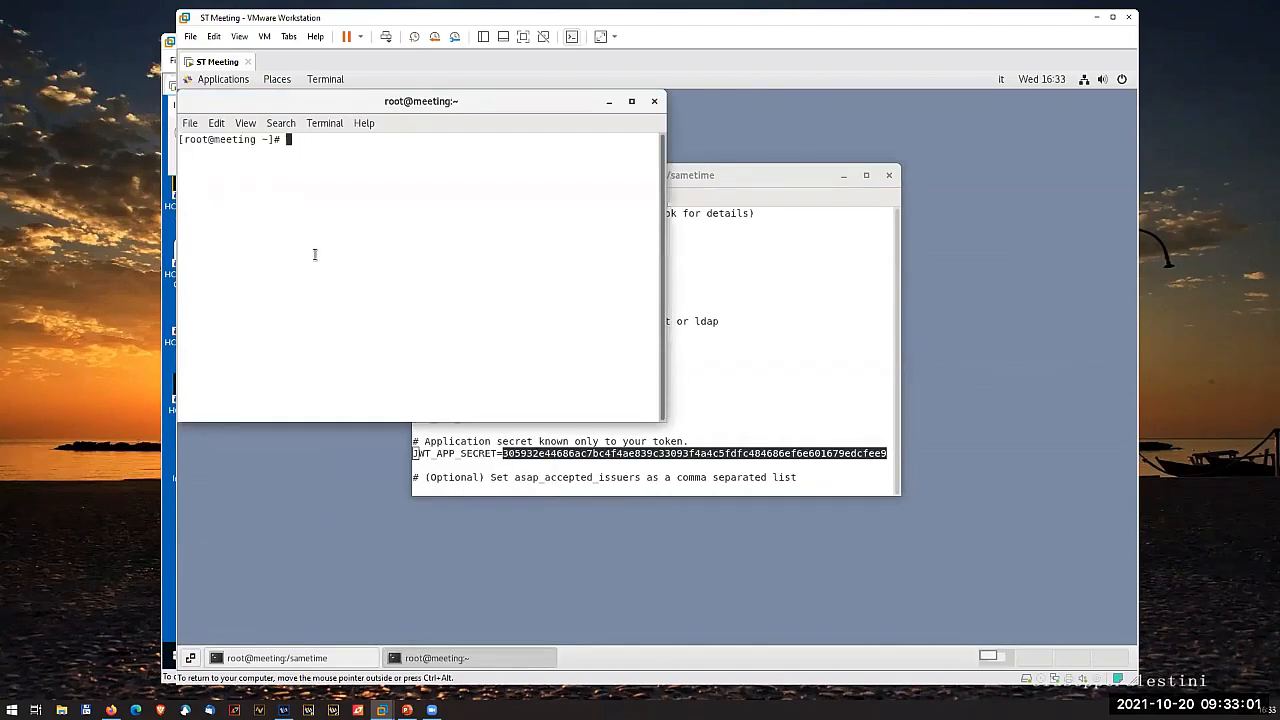
{"action": "type", "text": "echo -n"}
{"action": "right_click", "coordinate": [339, 140]}
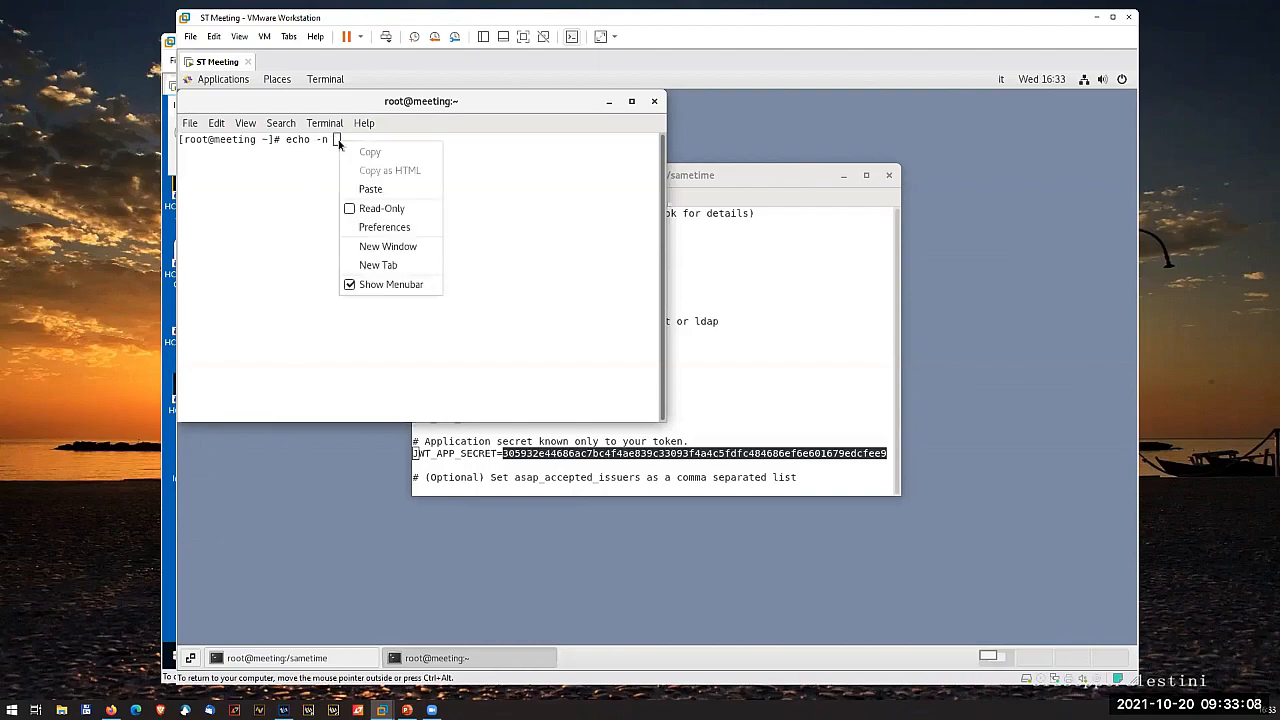
{"action": "left_click", "coordinate": [369, 190]}
{"action": "left_click_drag", "start_coordinate": [414, 139], "coordinate": [335, 139]}
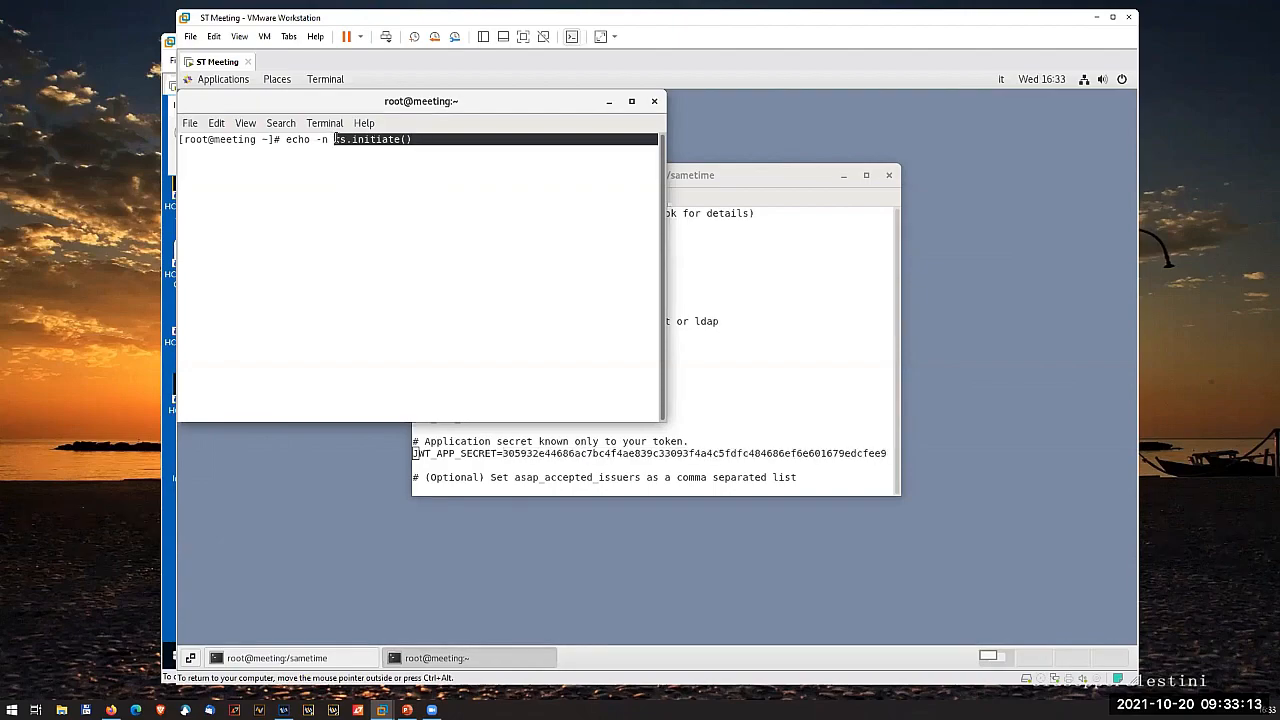
{"action": "key", "text": "BackSpace"}
- Copy the JWT_APP_SECRET value from the .env file and return to the second terminal
{"action": "left_click", "coordinate": [601, 430]}
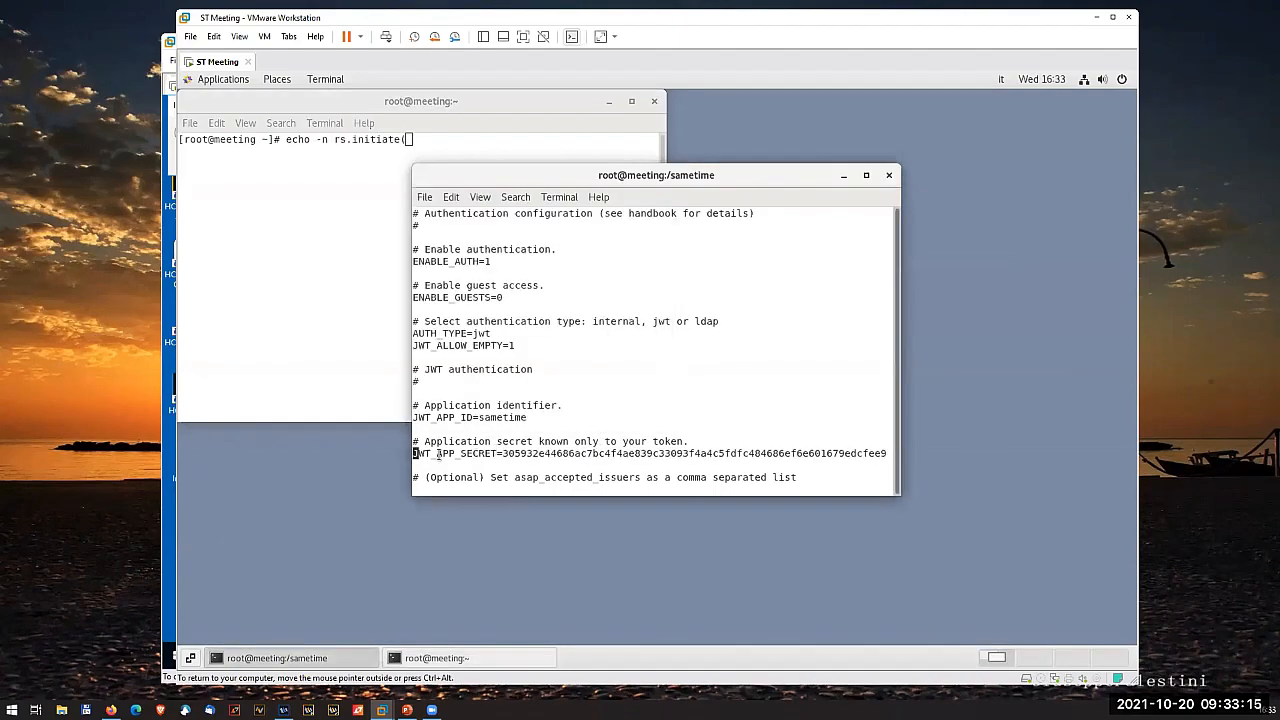
{"action": "left_click_drag", "start_coordinate": [502, 453], "coordinate": [888, 453]}
{"action": "right_click", "coordinate": [886, 453]}
{"action": "left_click", "coordinate": [905, 462]}
{"action": "left_click", "coordinate": [360, 192]}
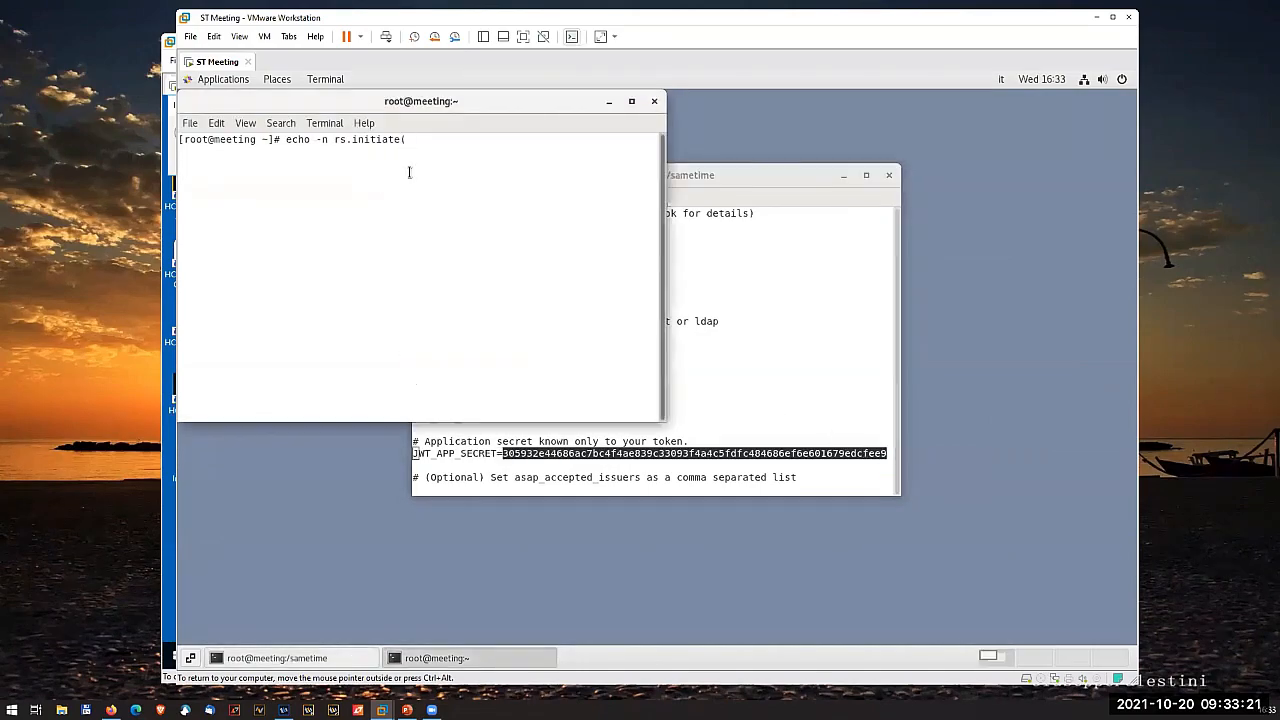
- Replace the wrongly pasted text after echo -n with the copied JWT_APP_SECRET value
{"action": "key", "text": "BackSpace"}
{"action": "key", "text": "BackSpace"}
{"action": "key", "text": "BackSpace"}
{"action": "key", "text": "BackSpace"}
{"action": "key", "text": "BackSpace"}
{"action": "key", "text": "BackSpace"}
{"action": "key", "text": "BackSpace"}
{"action": "key", "text": "BackSpace"}
{"action": "key", "text": "BackSpace"}
{"action": "key", "text": "BackSpace"}
{"action": "key", "text": "BackSpace"}
{"action": "key", "text": "BackSpace"}
{"action": "right_click", "coordinate": [357, 139]}
{"action": "left_click", "coordinate": [387, 188]}
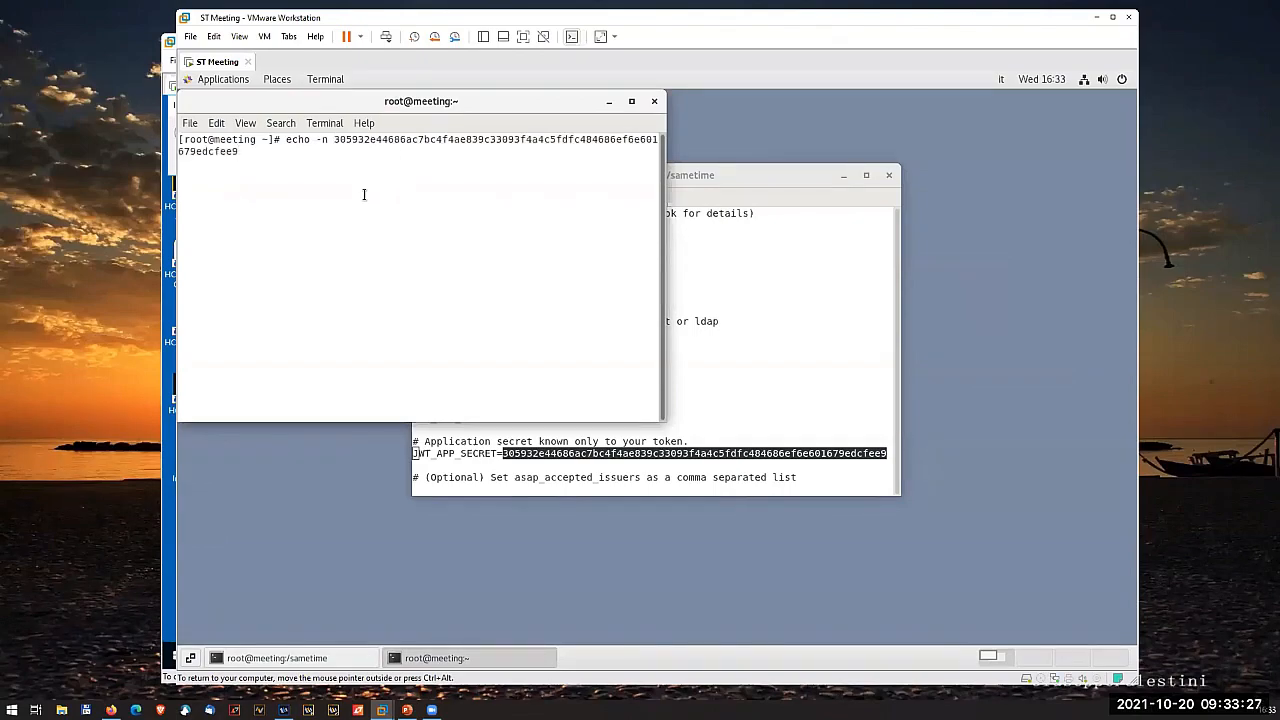
- Pipe the echoed secret into base64 -w 0 and run the command to encode it
{"action": "type", "text": "| base 64 -w 0"}
{"action": "key", "text": "Return"}
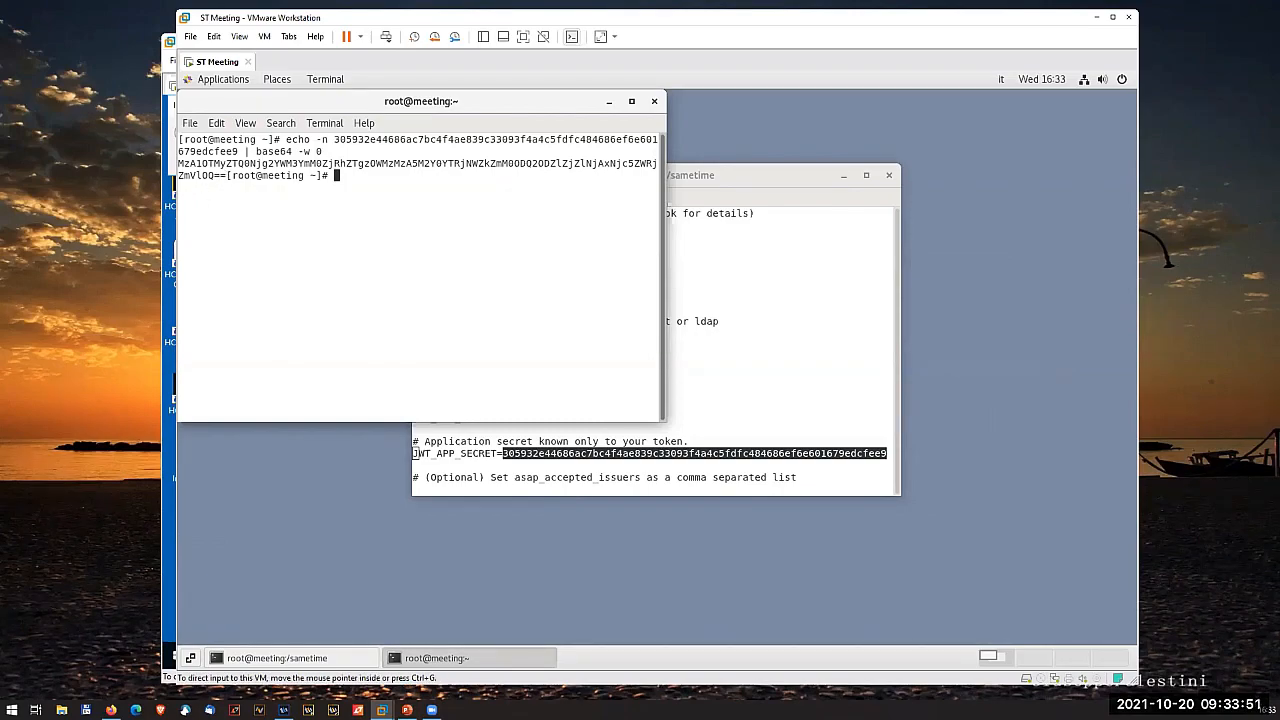
- Switch to the Domino11 virtual machine, dismiss the server controller message and close the Services window
{"action": "left_click", "coordinate": [170, 560]}
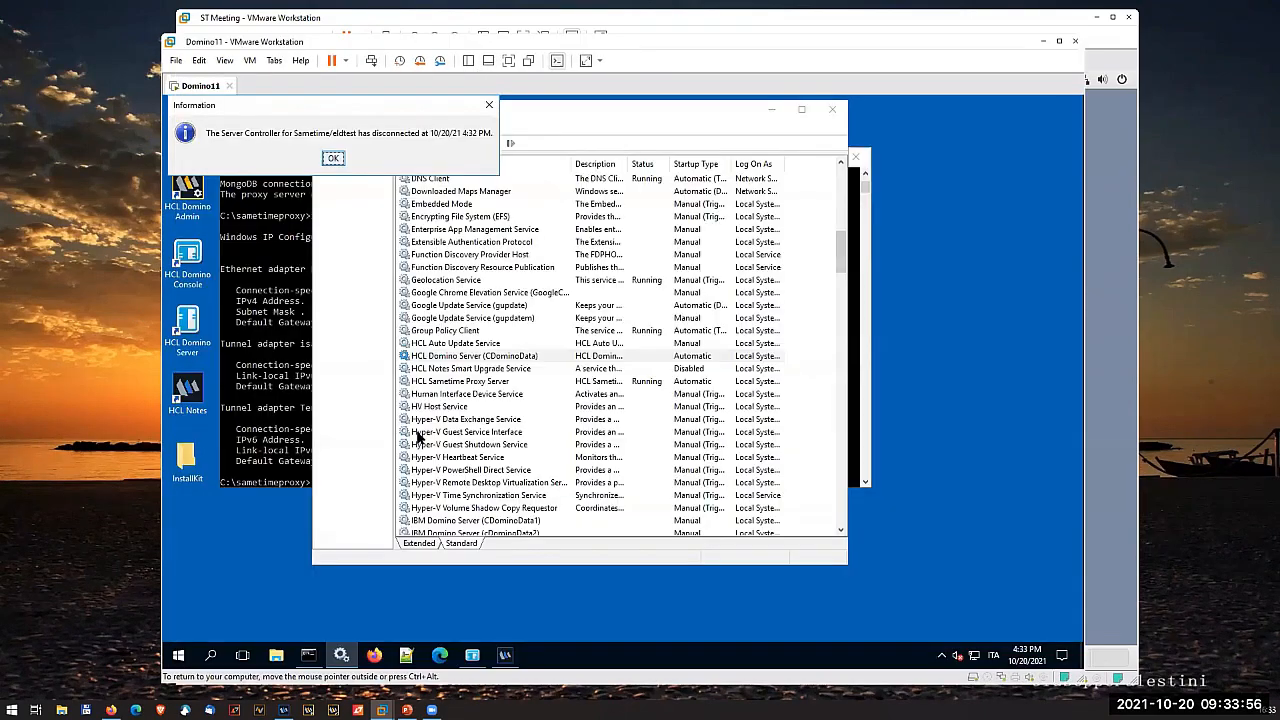
{"action": "left_click", "coordinate": [334, 157]}
{"action": "left_click", "coordinate": [832, 109]}
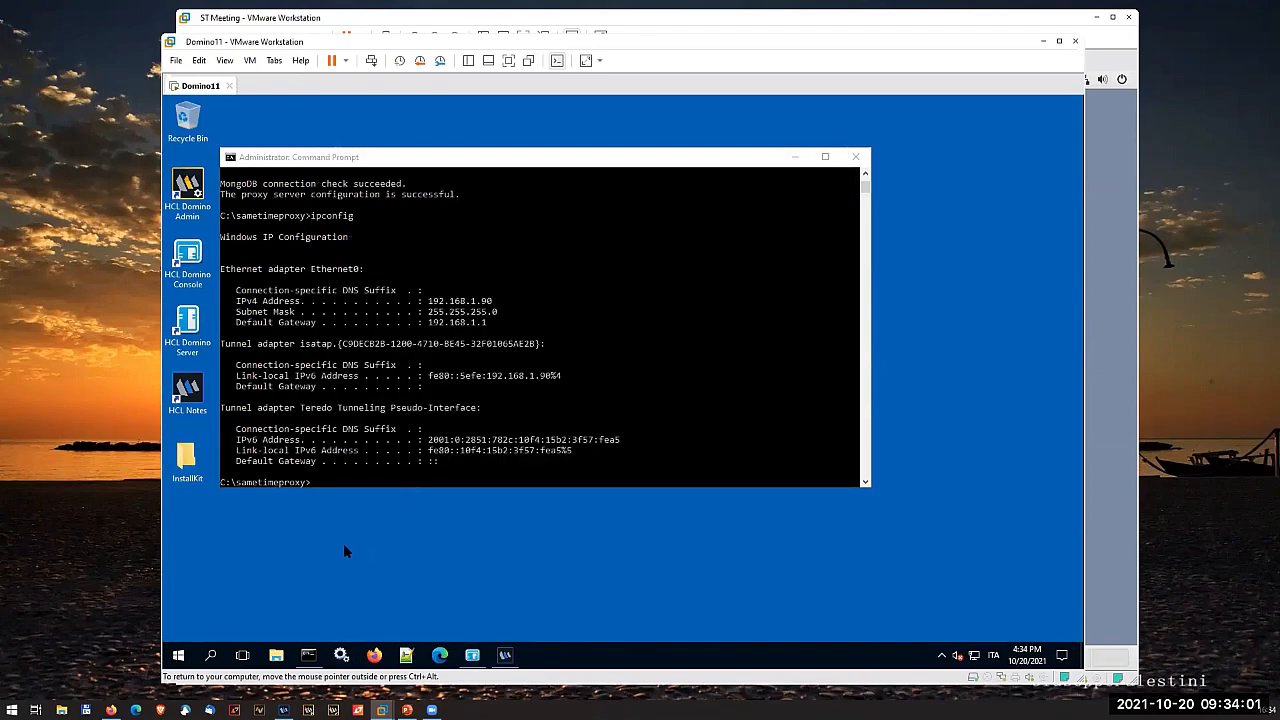
- Open sametime.ini from the C:\Domino folder in Notepad
{"action": "left_click", "coordinate": [276, 655]}
{"action": "double_click", "coordinate": [495, 368]}
{"action": "double_click", "coordinate": [417, 334]}
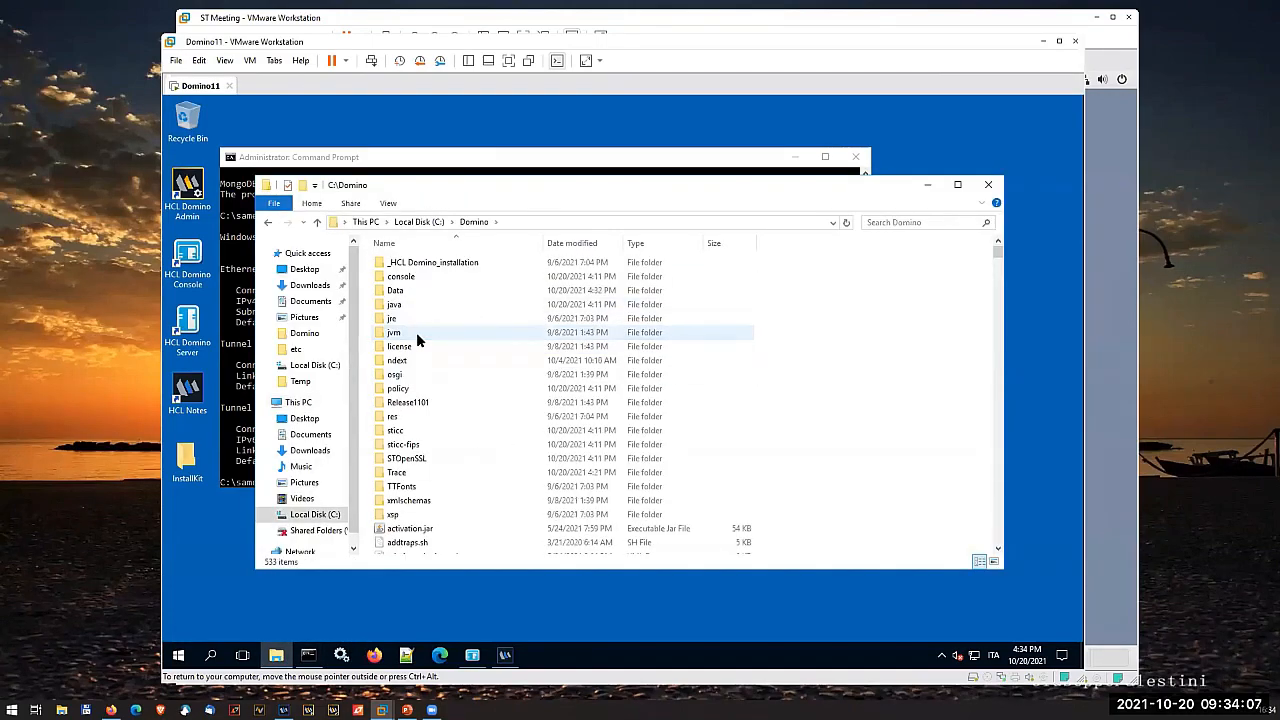
{"action": "left_click", "coordinate": [432, 532]}
{"action": "key", "text": "s"}
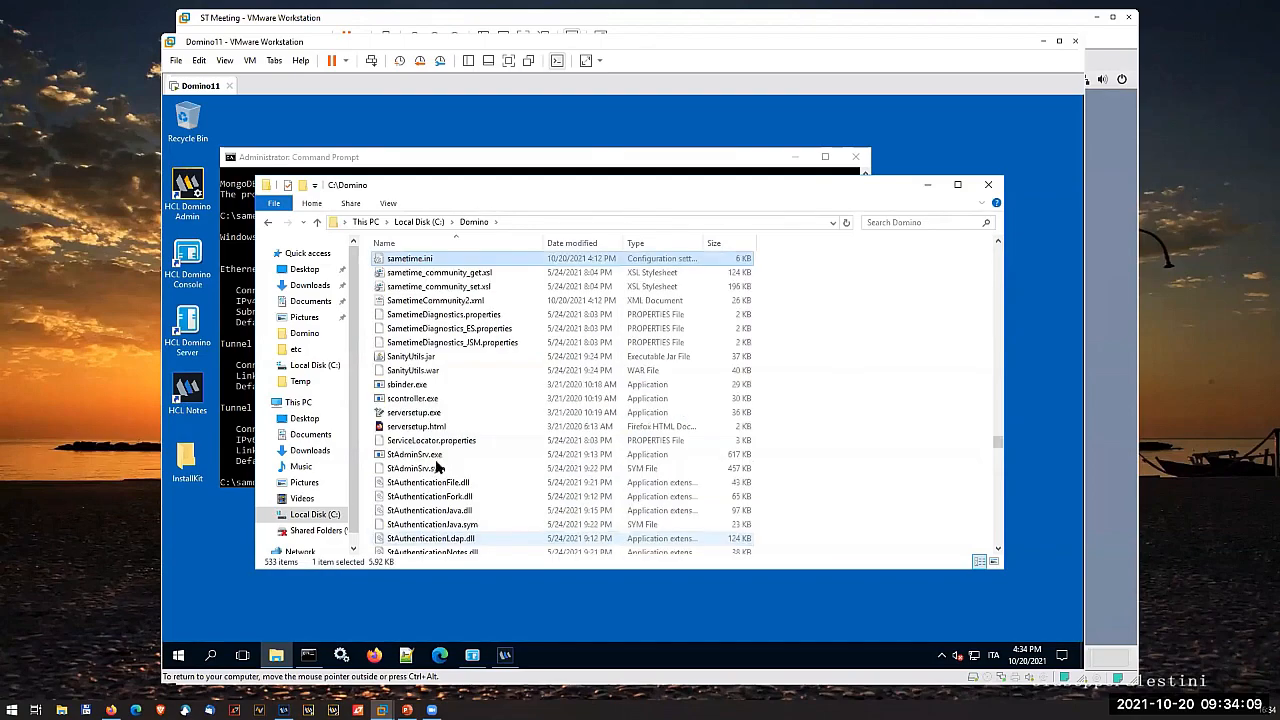
{"action": "double_click", "coordinate": [492, 258]}
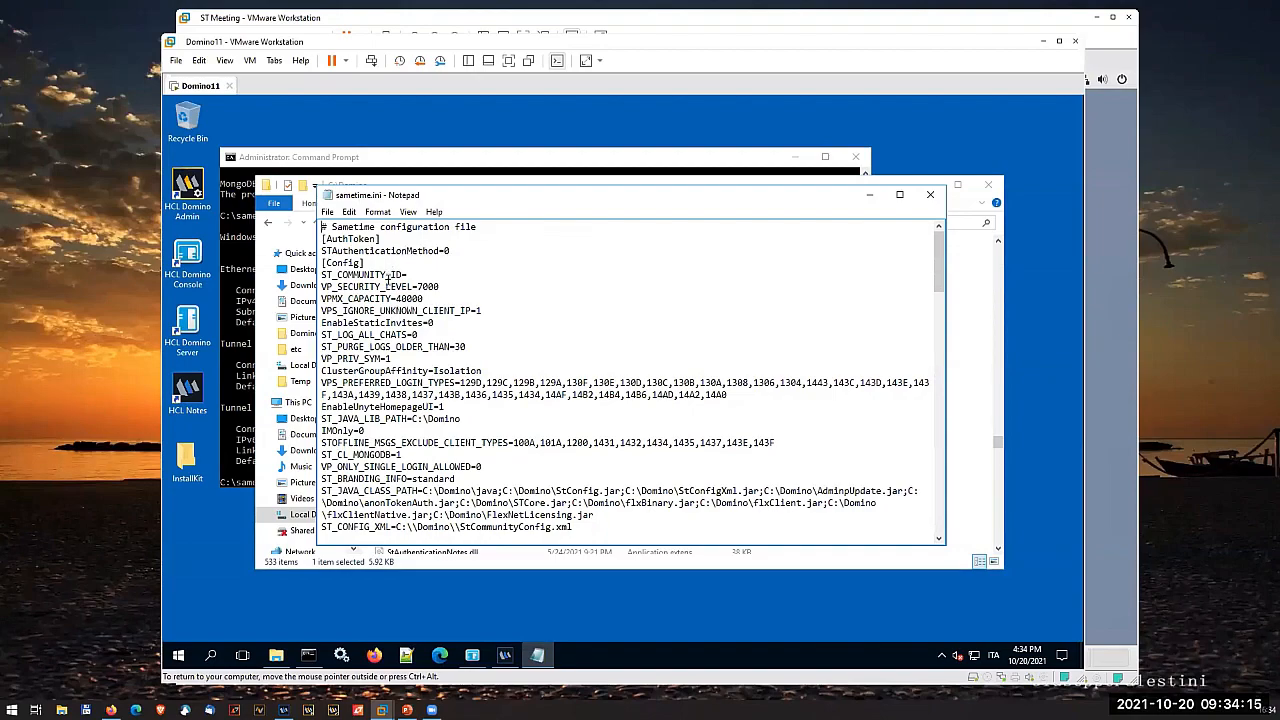
- Add a new line JWT_SECRET= below Locale=en at the end of the [Config] section of sametime.ini
{"action": "scroll", "coordinate": [346, 311], "scroll_direction": "down", "scroll_amount": 1}
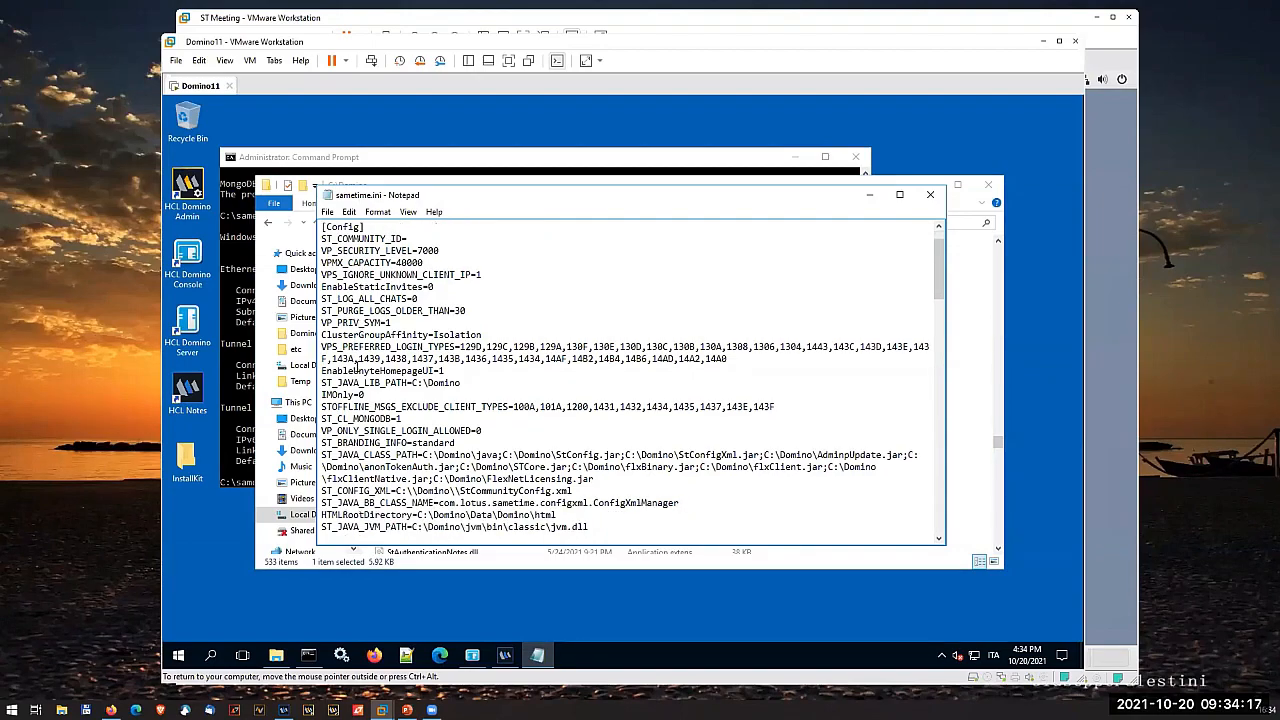
{"action": "scroll", "coordinate": [355, 372], "scroll_direction": "down", "scroll_amount": 3}
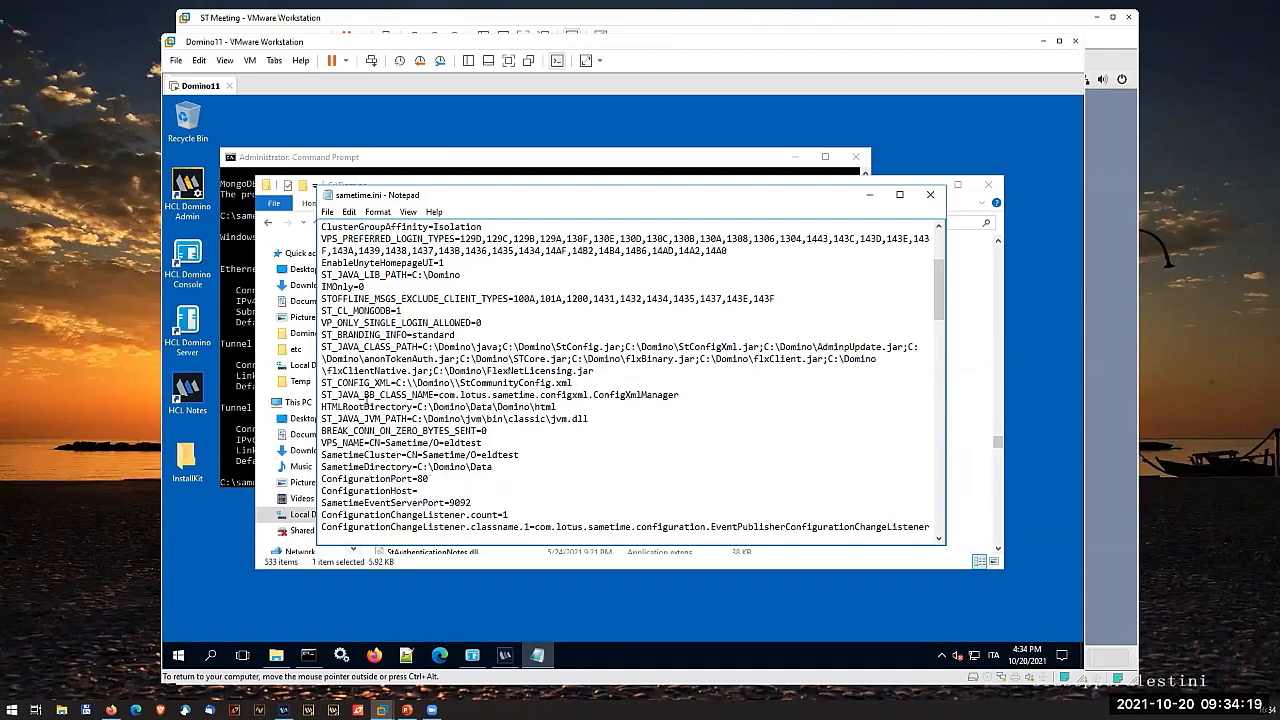
{"action": "scroll", "coordinate": [408, 408], "scroll_direction": "down", "scroll_amount": 2}
{"action": "scroll", "coordinate": [409, 413], "scroll_direction": "down", "scroll_amount": 2}
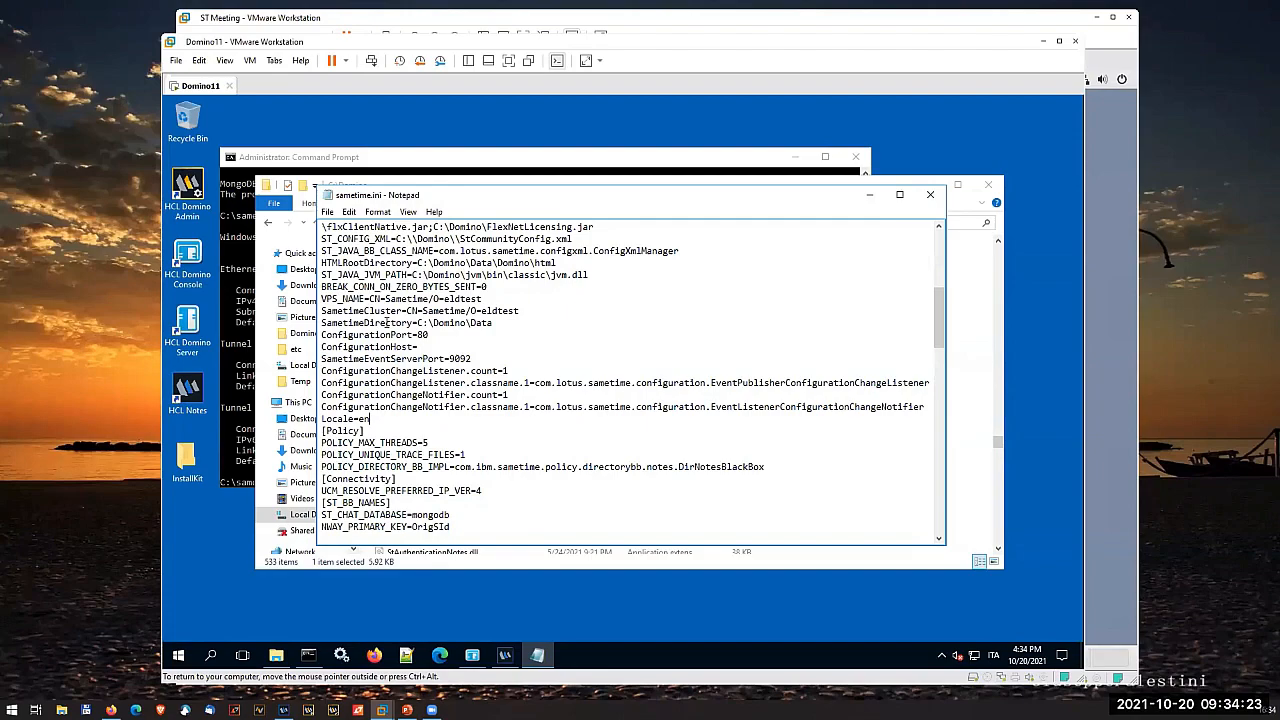
{"action": "scroll", "coordinate": [386, 322], "scroll_direction": "up", "scroll_amount": 7}
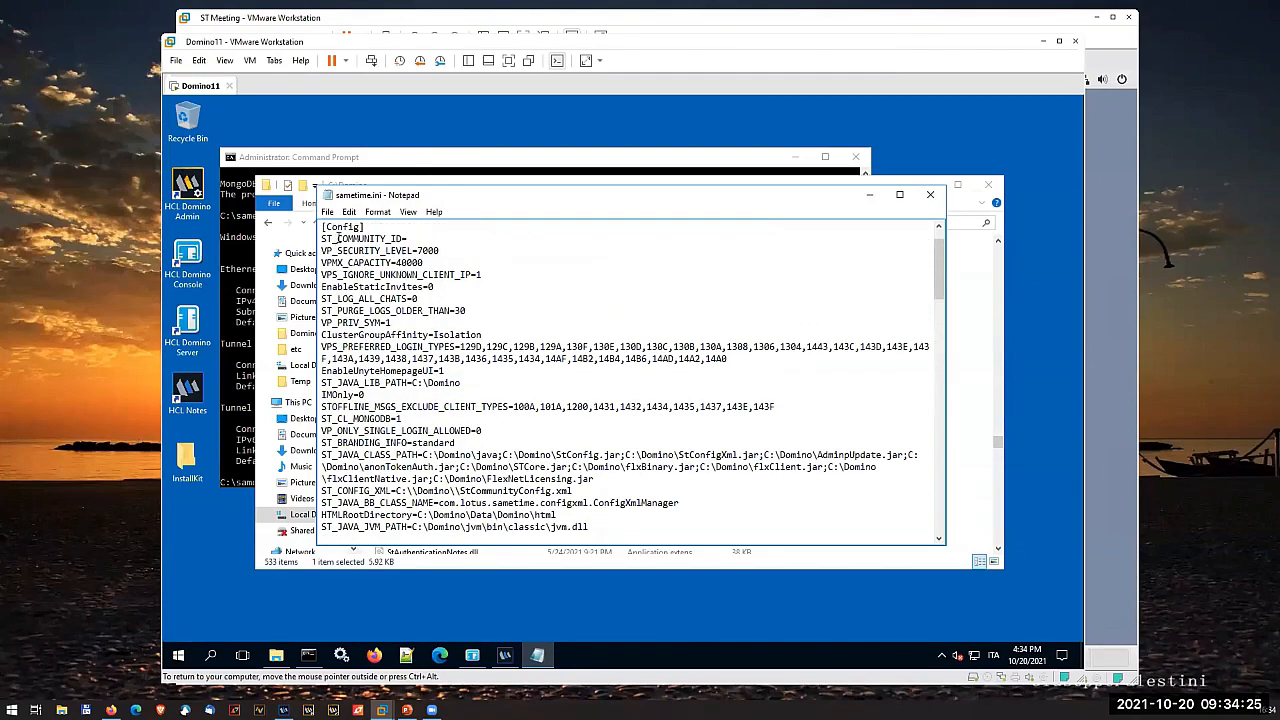
{"action": "scroll", "coordinate": [362, 380], "scroll_direction": "down", "scroll_amount": 5}
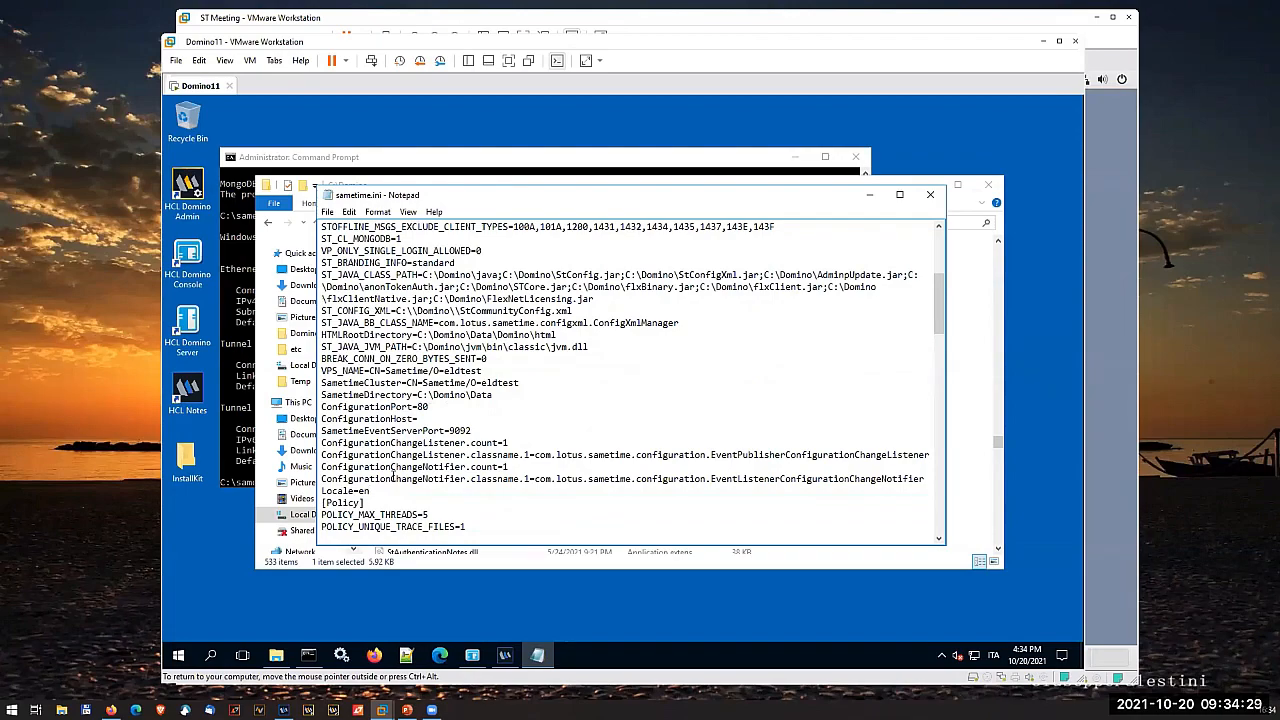
{"action": "key", "text": "Return"}
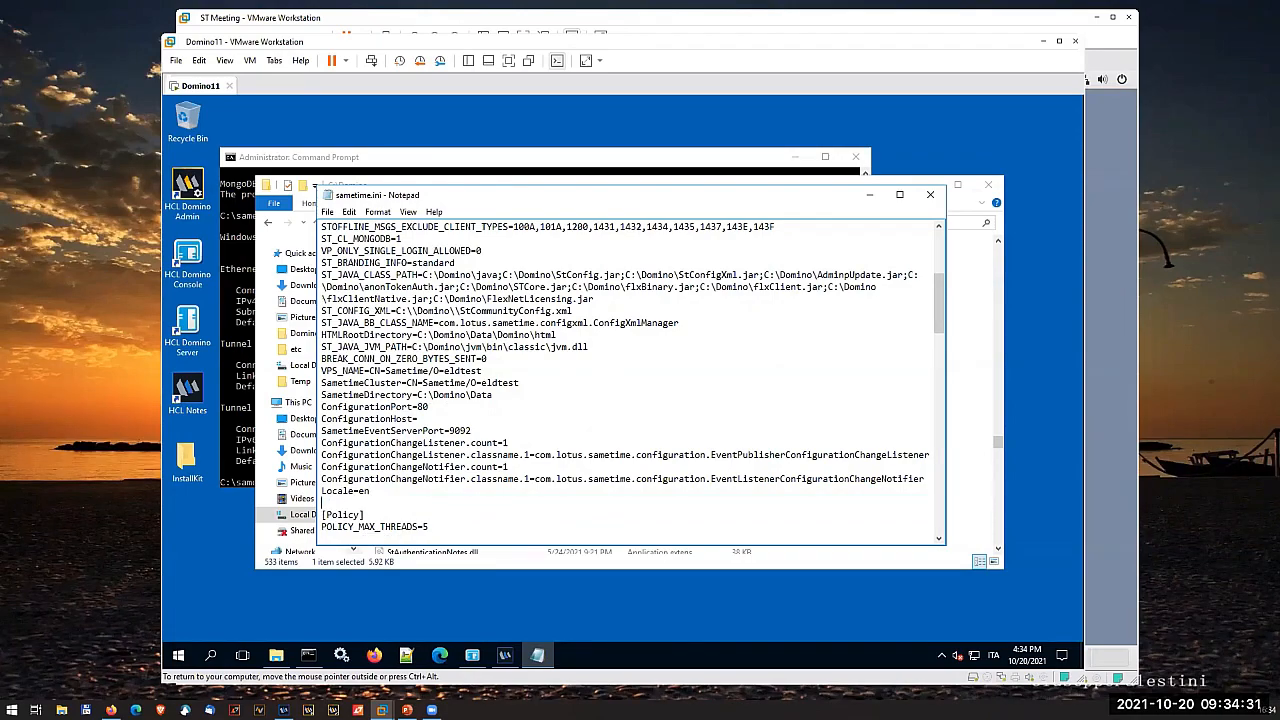
{"action": "type", "text": "JWT_SECRET="}
- Move the Domino11 window aside and copy the base64-encoded secret from the ST Meeting terminal
{"action": "left_click_drag", "start_coordinate": [503, 42], "coordinate": [393, 45]}
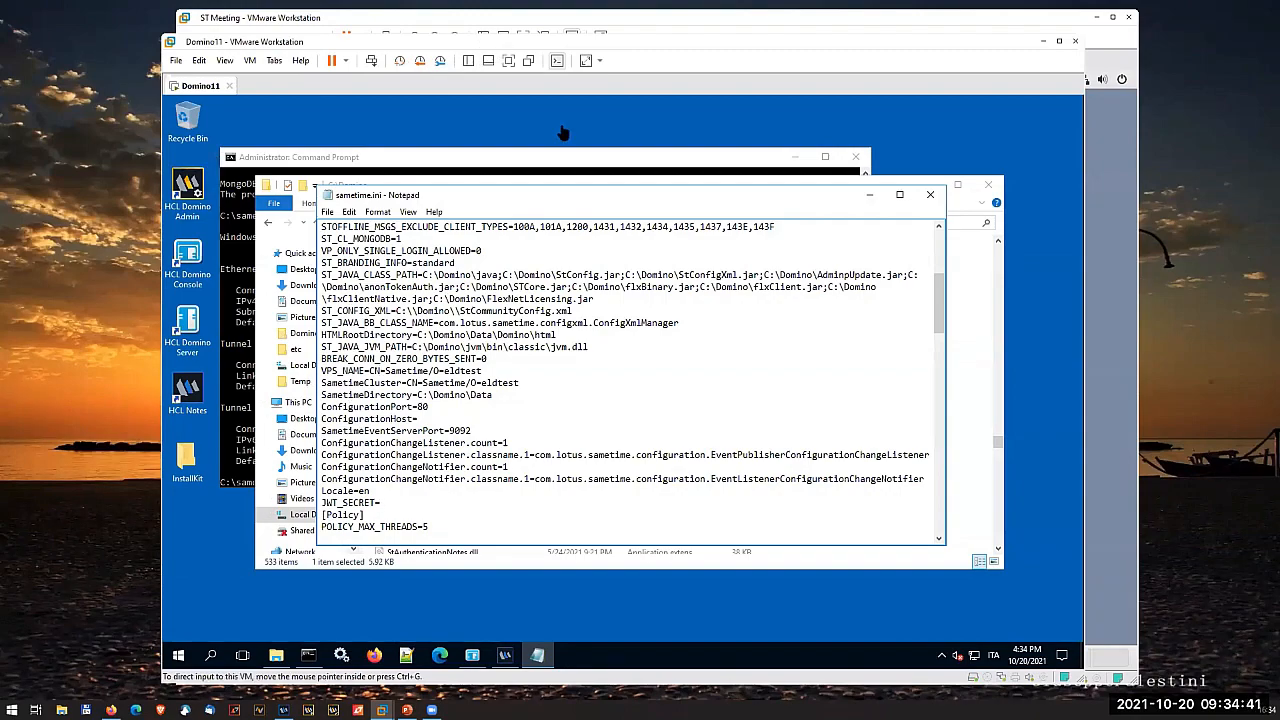
{"action": "left_click", "coordinate": [1030, 238]}
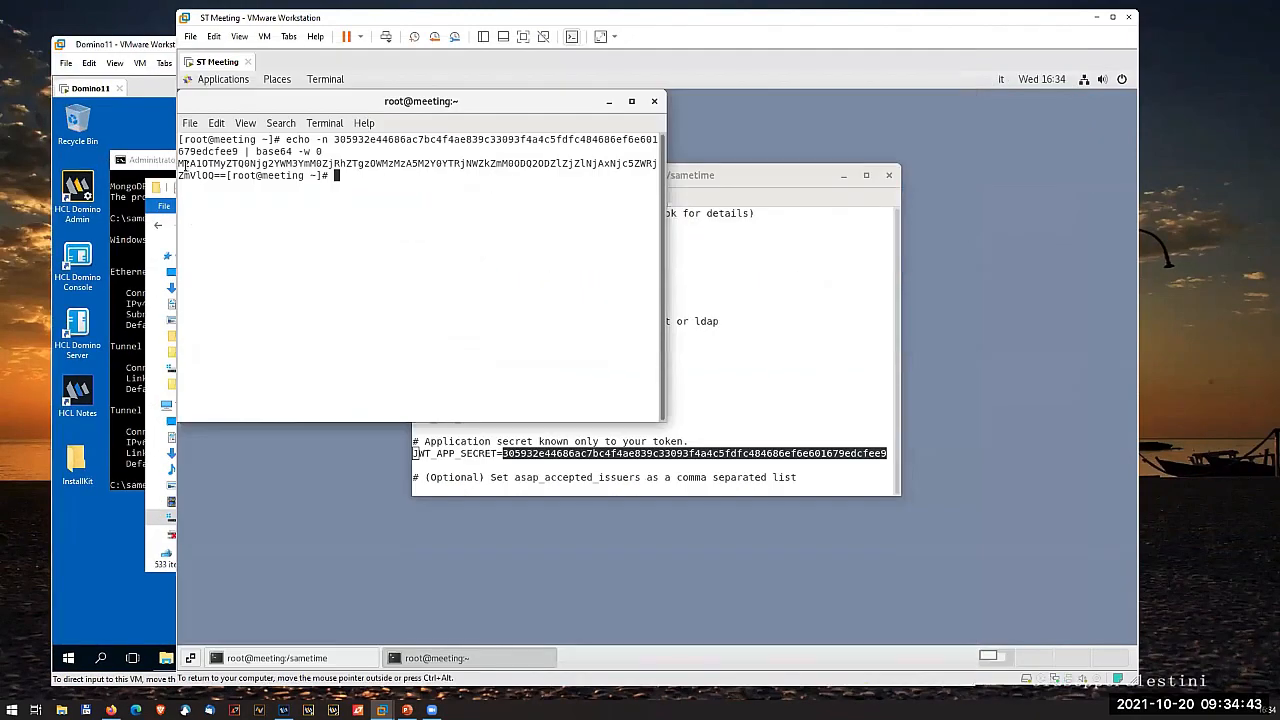
{"action": "left_click_drag", "start_coordinate": [180, 163], "coordinate": [227, 176]}
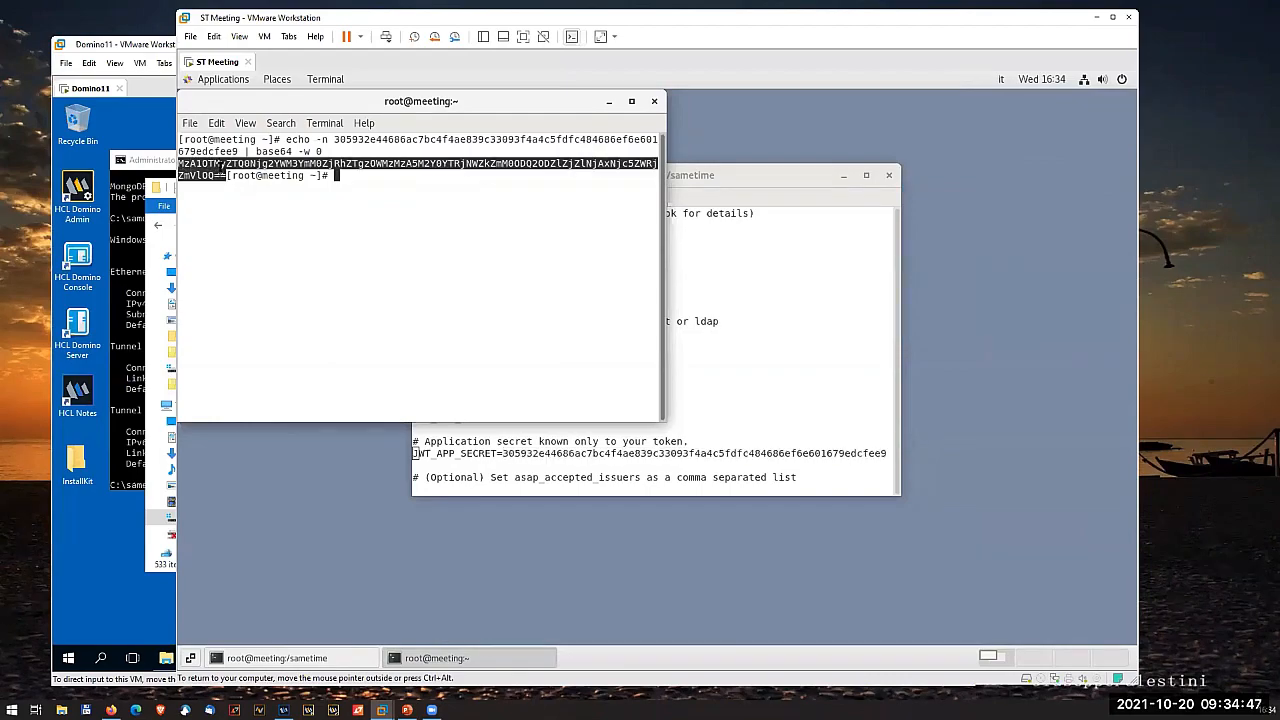
{"action": "right_click", "coordinate": [222, 163]}
{"action": "left_click", "coordinate": [236, 183]}
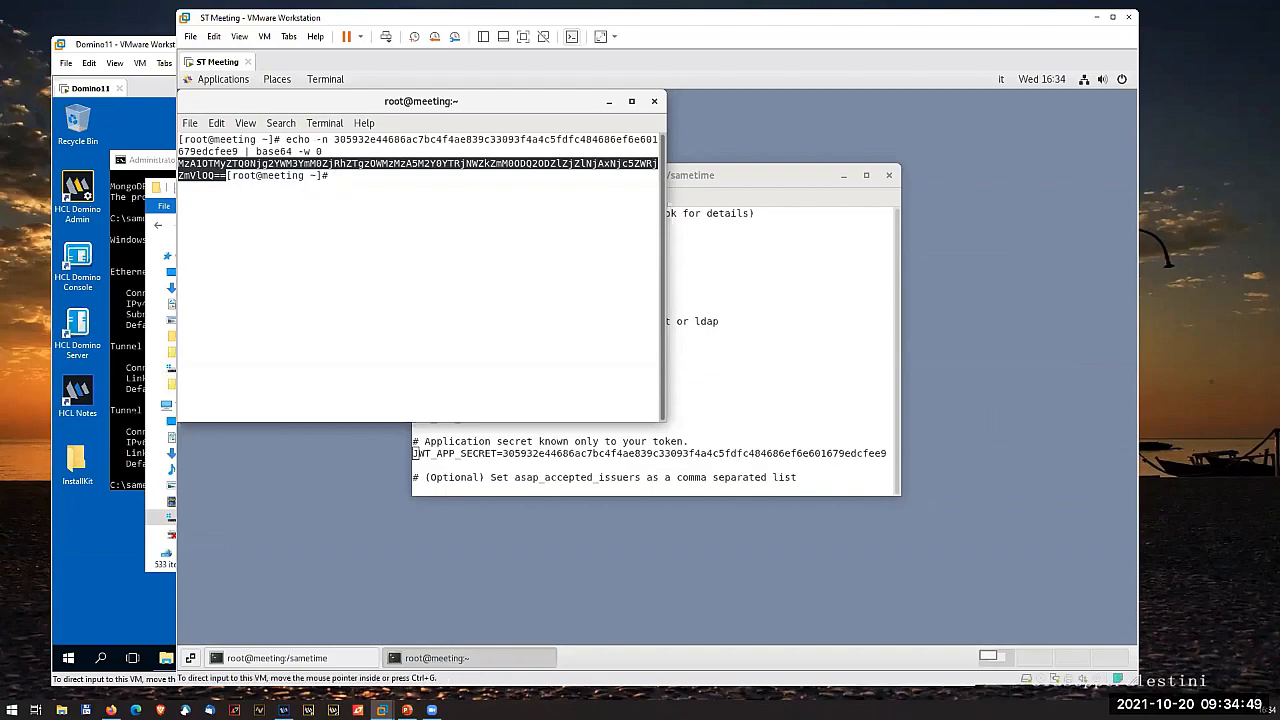
- Return to sametime.ini on Domino11 and paste the encoded secret as the JWT_SECRET value
{"action": "left_click", "coordinate": [155, 452]}
{"action": "right_click", "coordinate": [288, 500]}
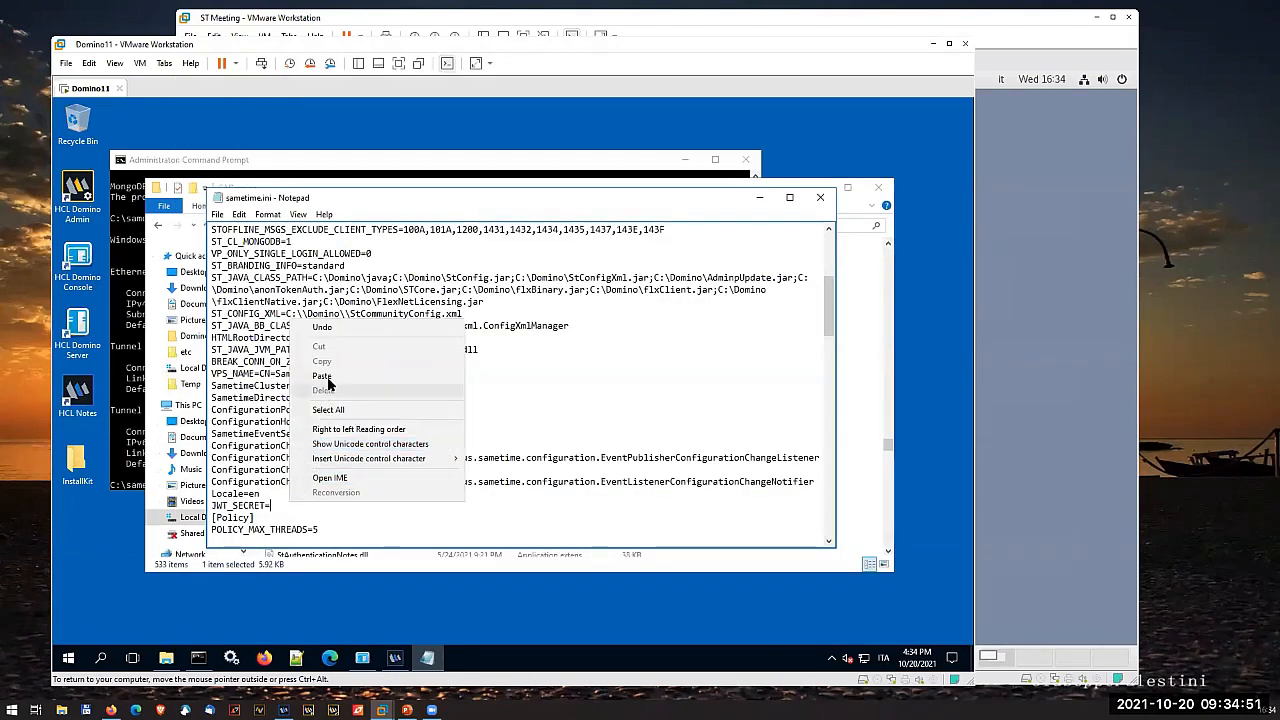
{"action": "left_click", "coordinate": [322, 376]}
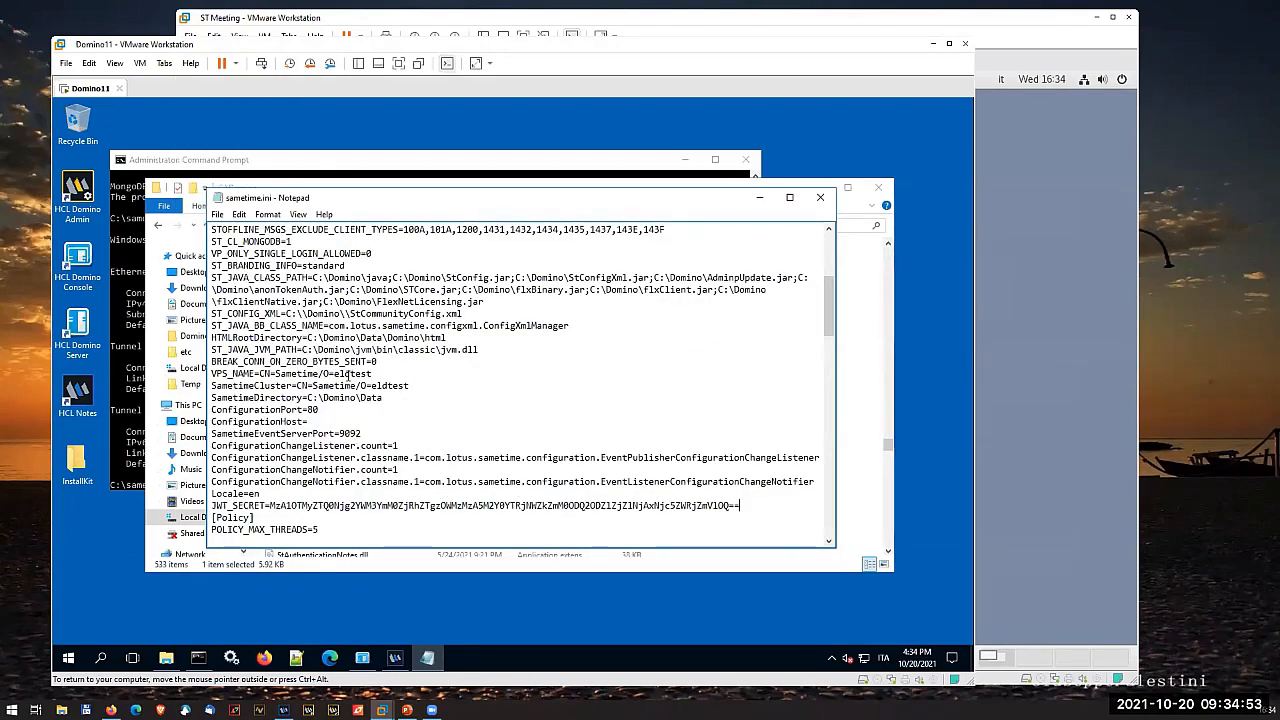
- Change the ST_AUTH_TOKEN entry under [ST_BB_NAMES] to Fork:Jwt,notes
{"action": "scroll", "coordinate": [317, 405], "scroll_direction": "down", "scroll_amount": 4}
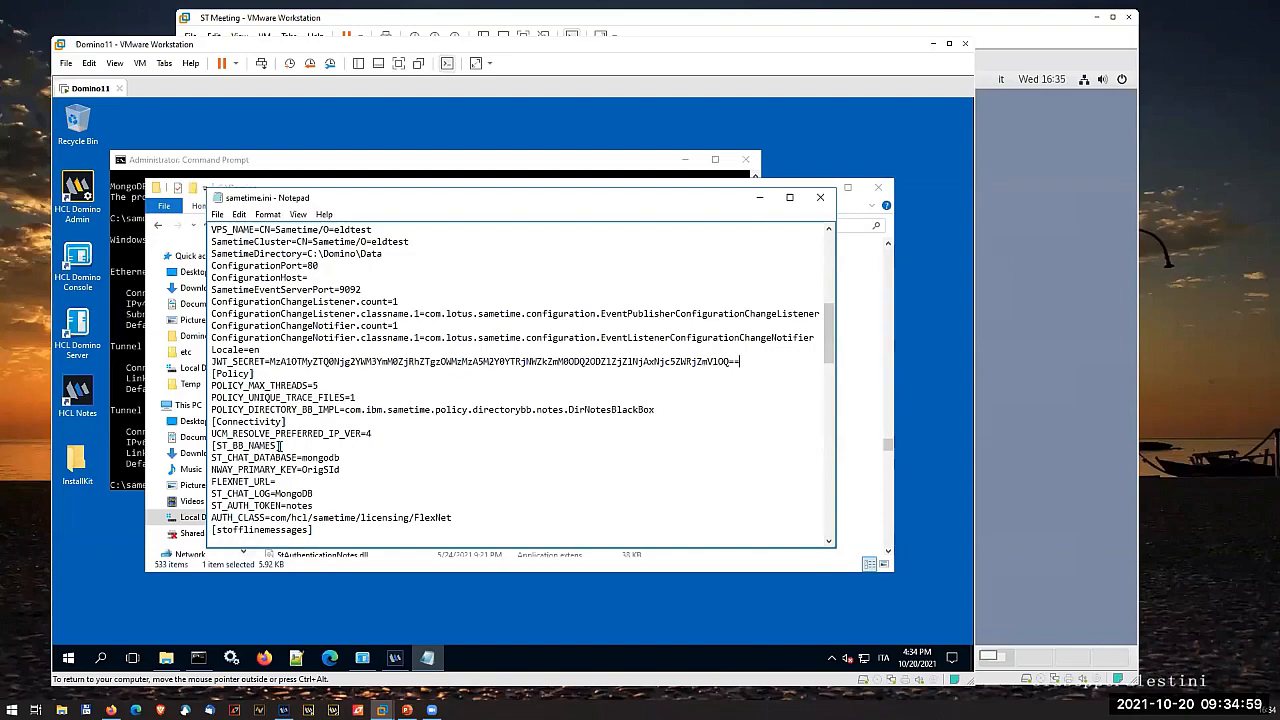
{"action": "left_click", "coordinate": [325, 503]}
{"action": "left_click", "coordinate": [286, 505]}
{"action": "type", "text": "Fork:"}
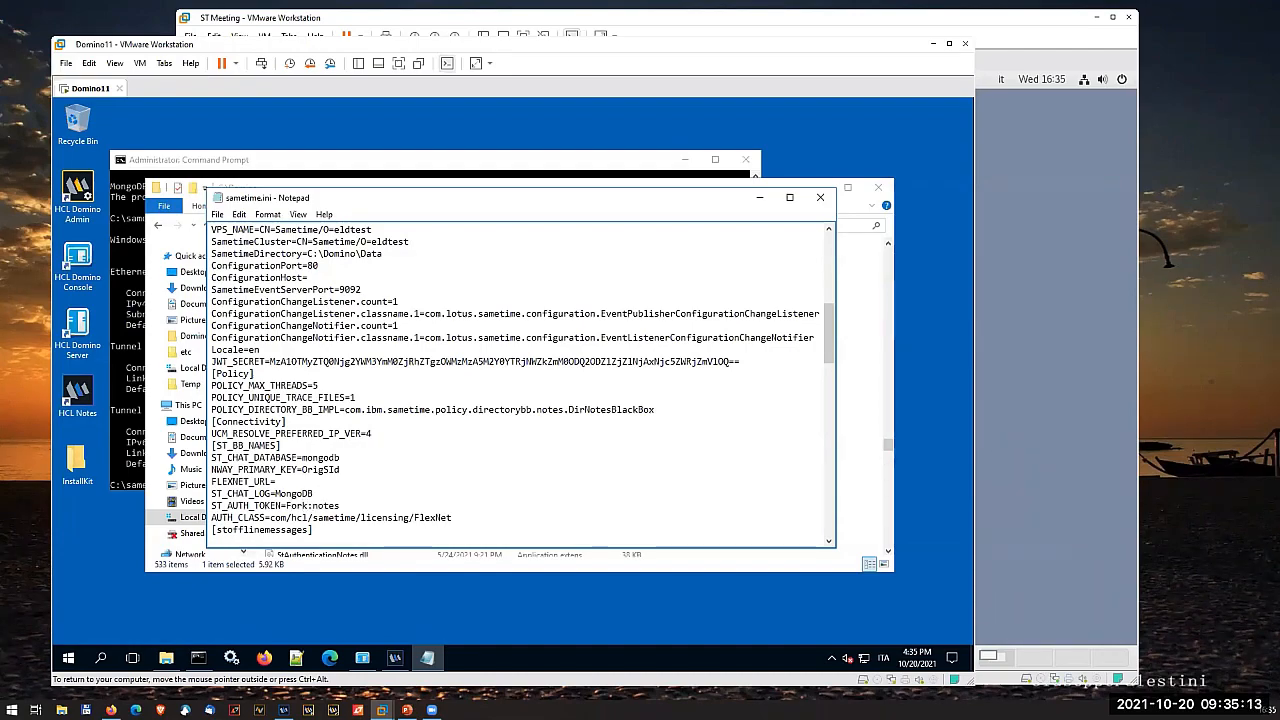
{"action": "type", "text": "Jwt"}
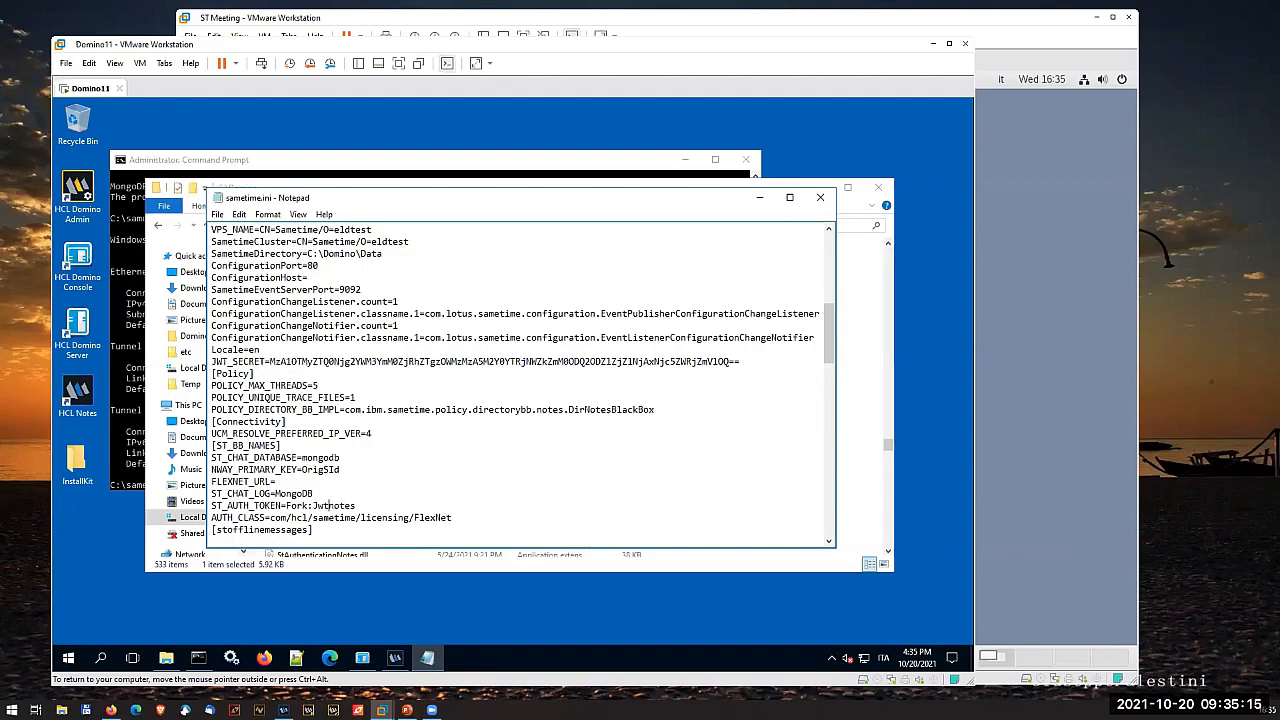
{"action": "type", "text": ","}
- Save sametime.ini and close the file
{"action": "scroll", "coordinate": [301, 506], "scroll_direction": "down", "scroll_amount": 2}
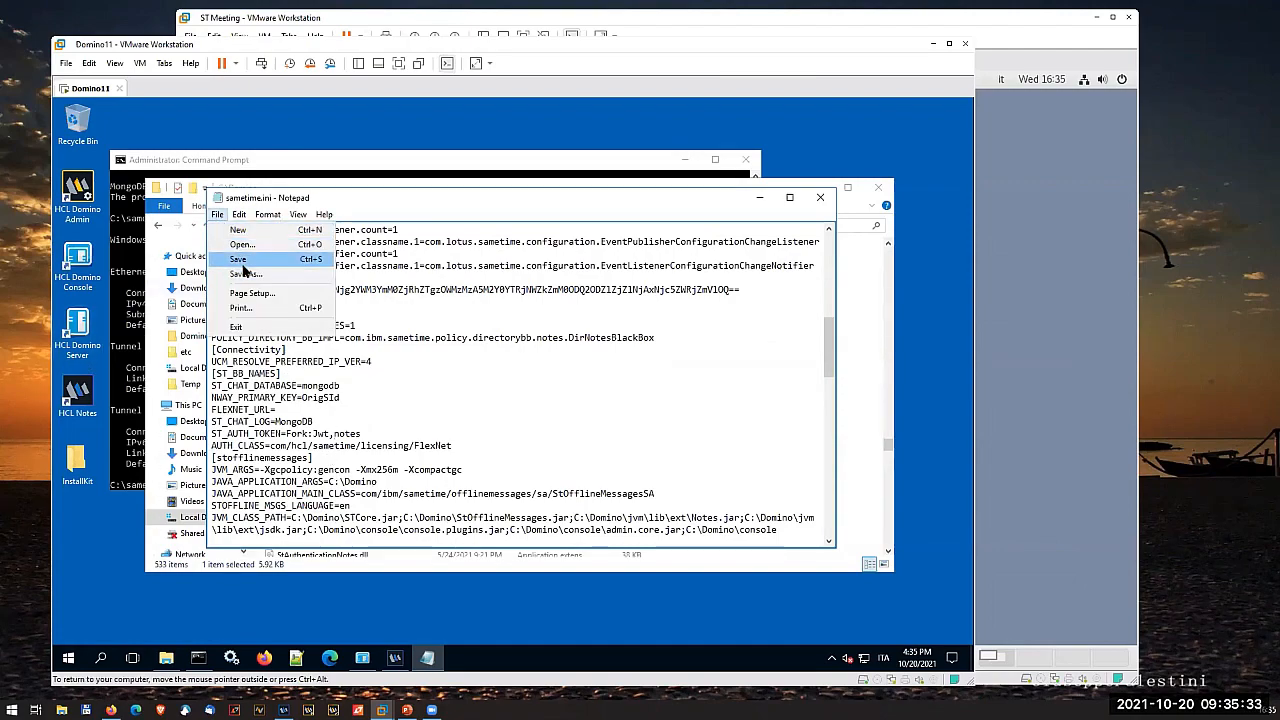
{"action": "left_click", "coordinate": [238, 258]}
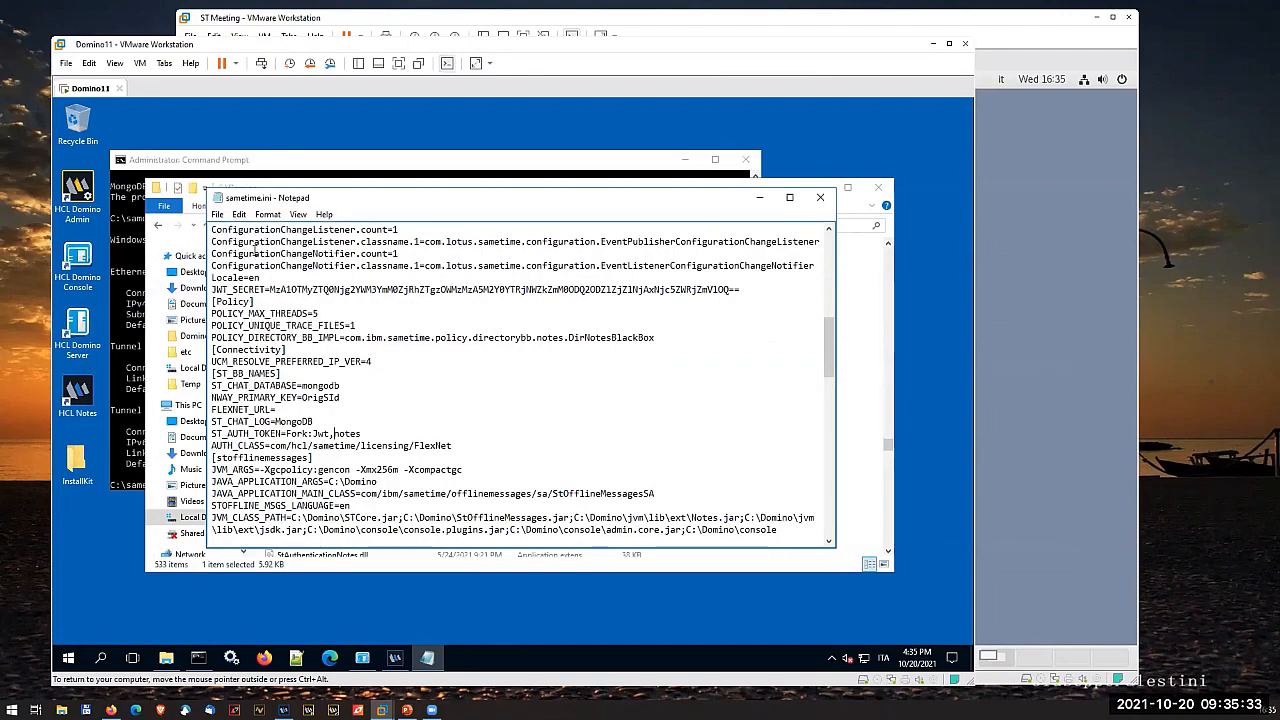
{"action": "left_click", "coordinate": [821, 198]}
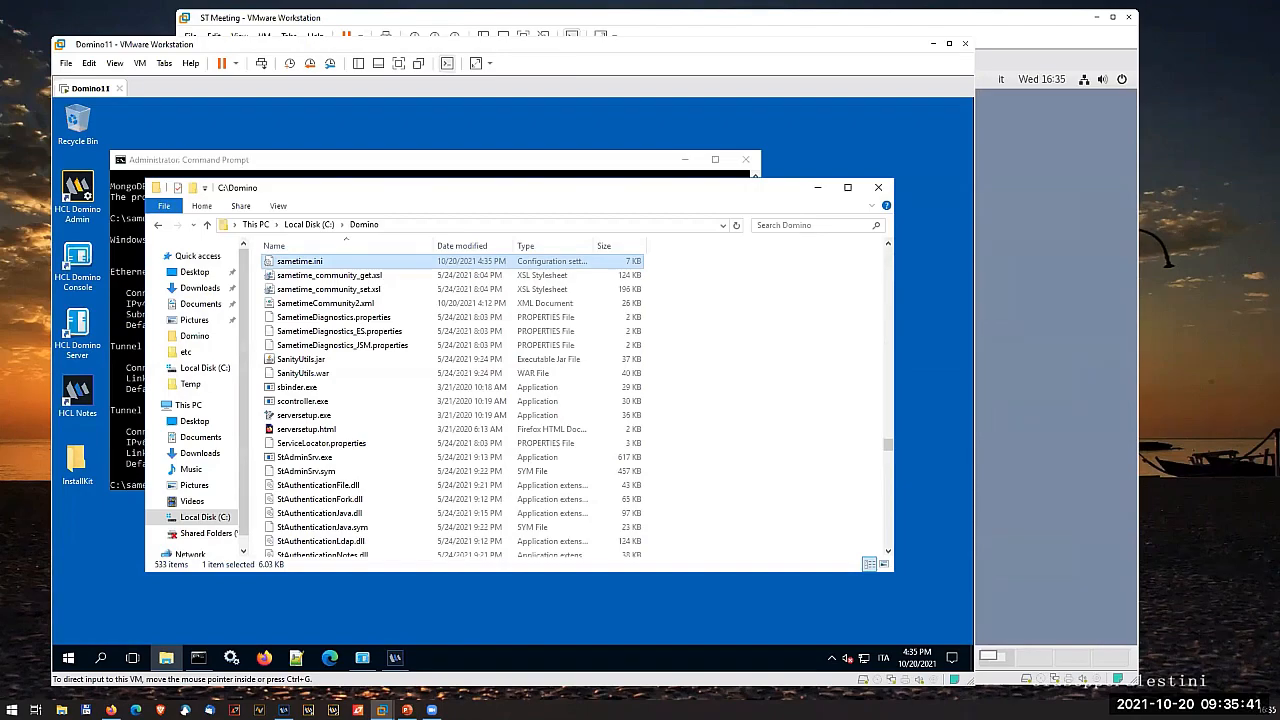
- Open stproxyconfig.xml from C:\sametimeproxy\conf in Notepad++
{"action": "key", "text": "alt+Tab"}
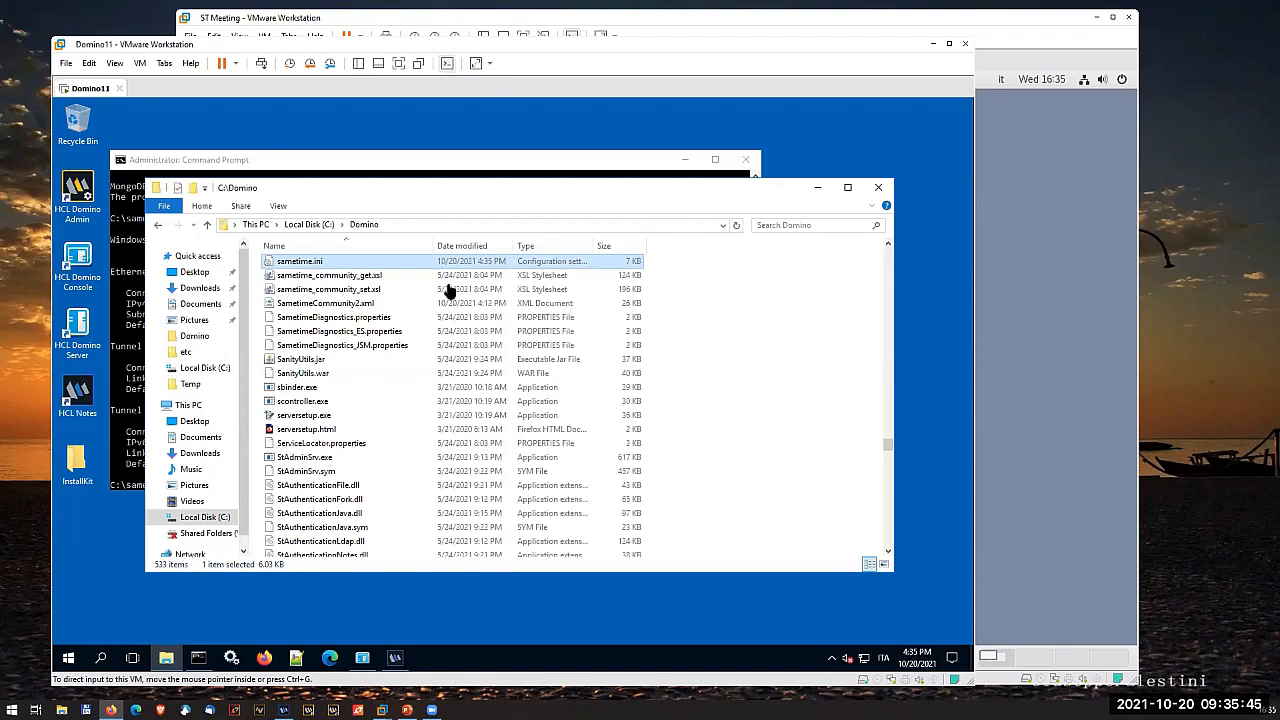
{"action": "left_click", "coordinate": [299, 228]}
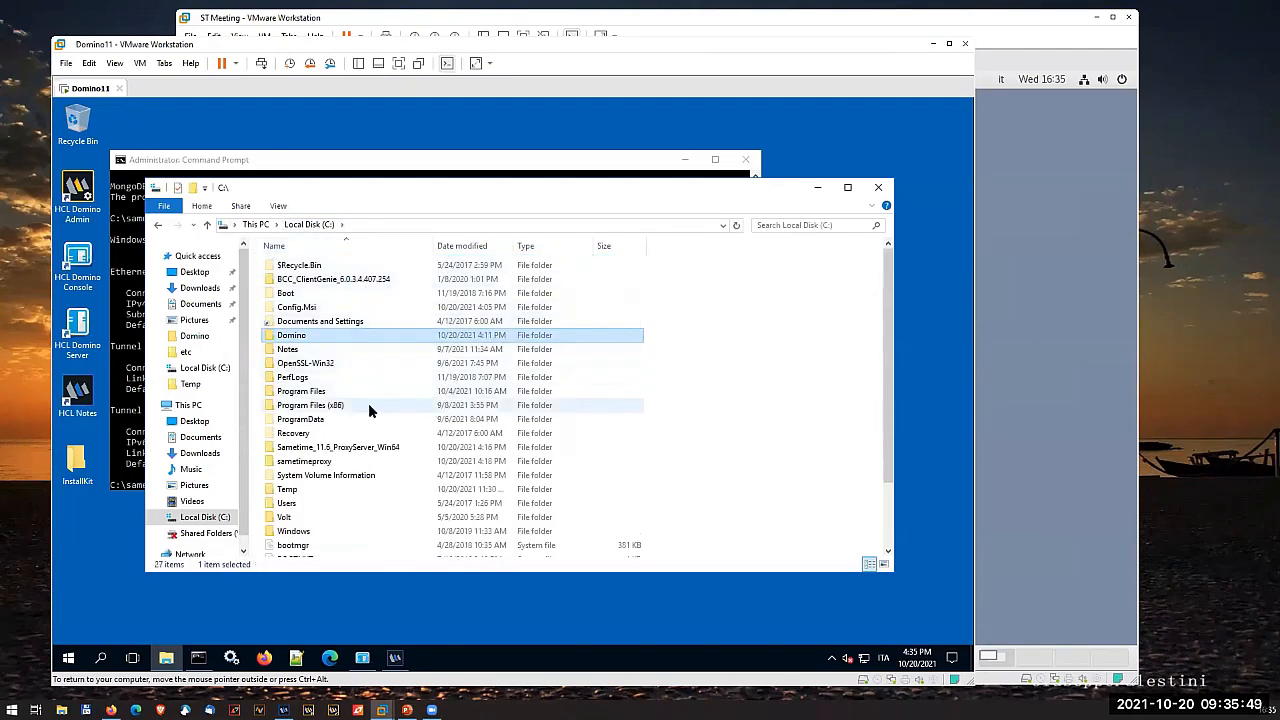
{"action": "left_click", "coordinate": [315, 461]}
{"action": "double_click", "coordinate": [315, 461]}
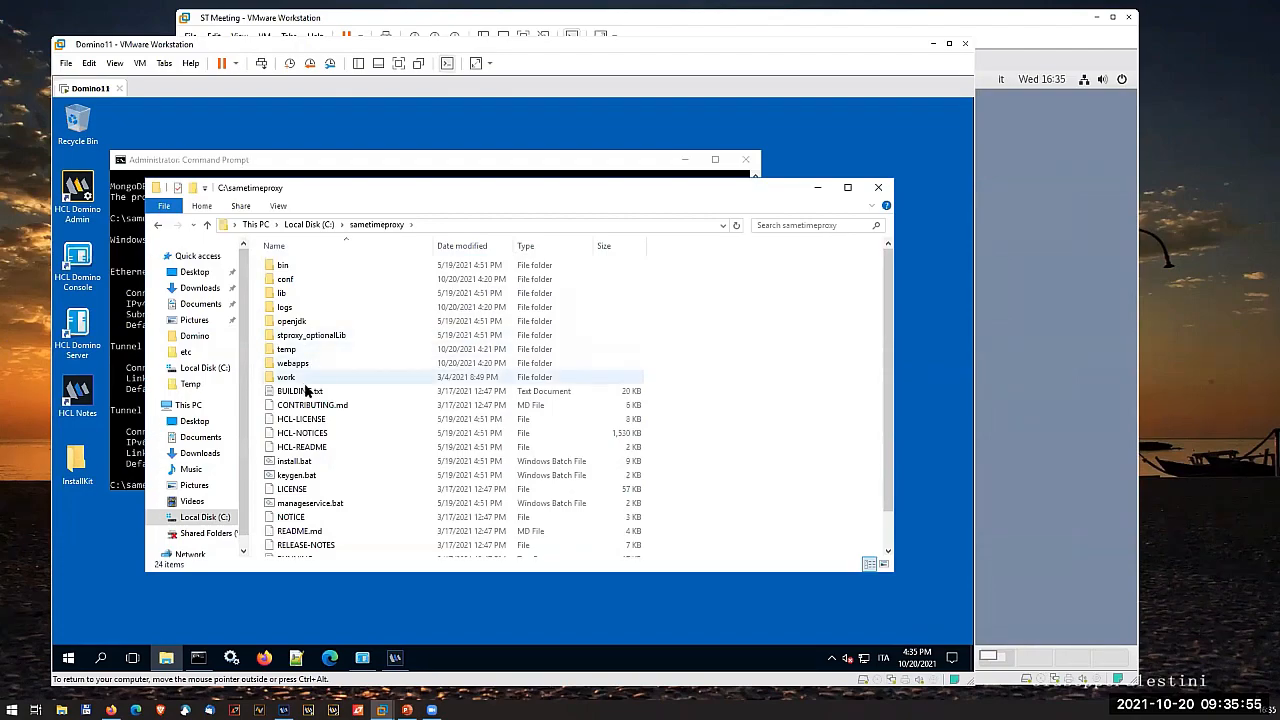
{"action": "left_click", "coordinate": [305, 283]}
{"action": "double_click", "coordinate": [305, 282]}
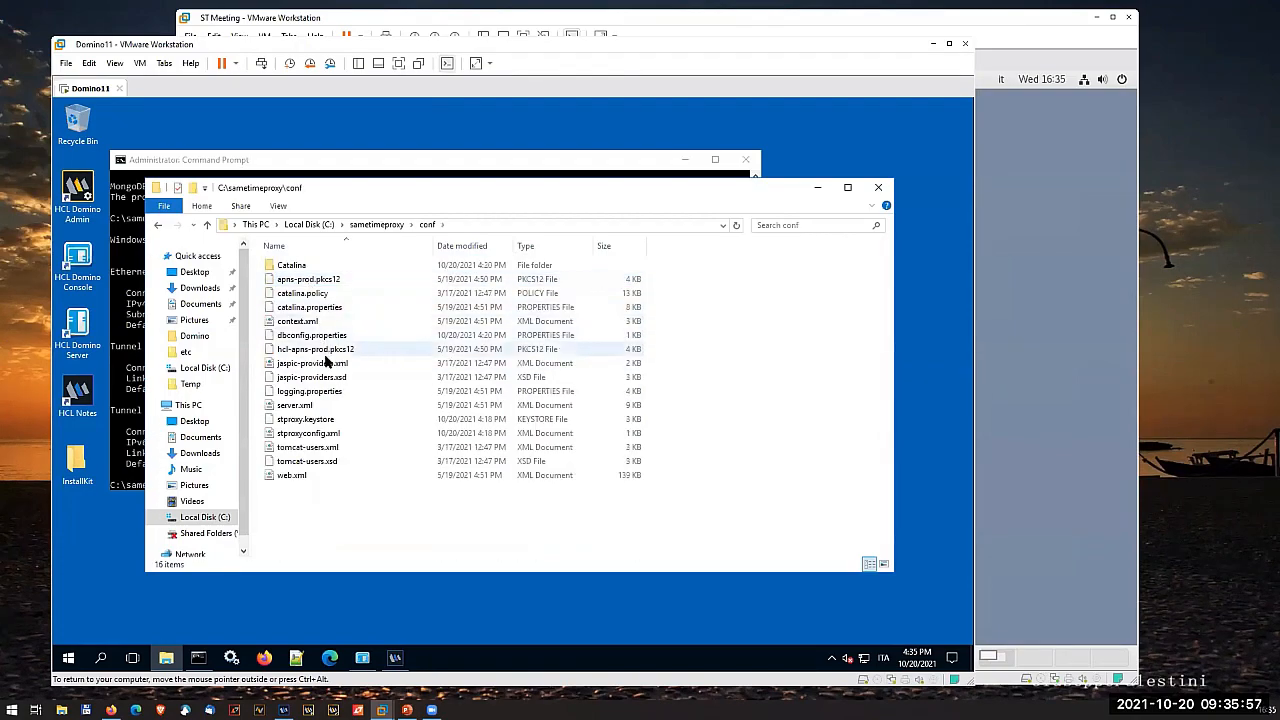
{"action": "left_click", "coordinate": [320, 438]}
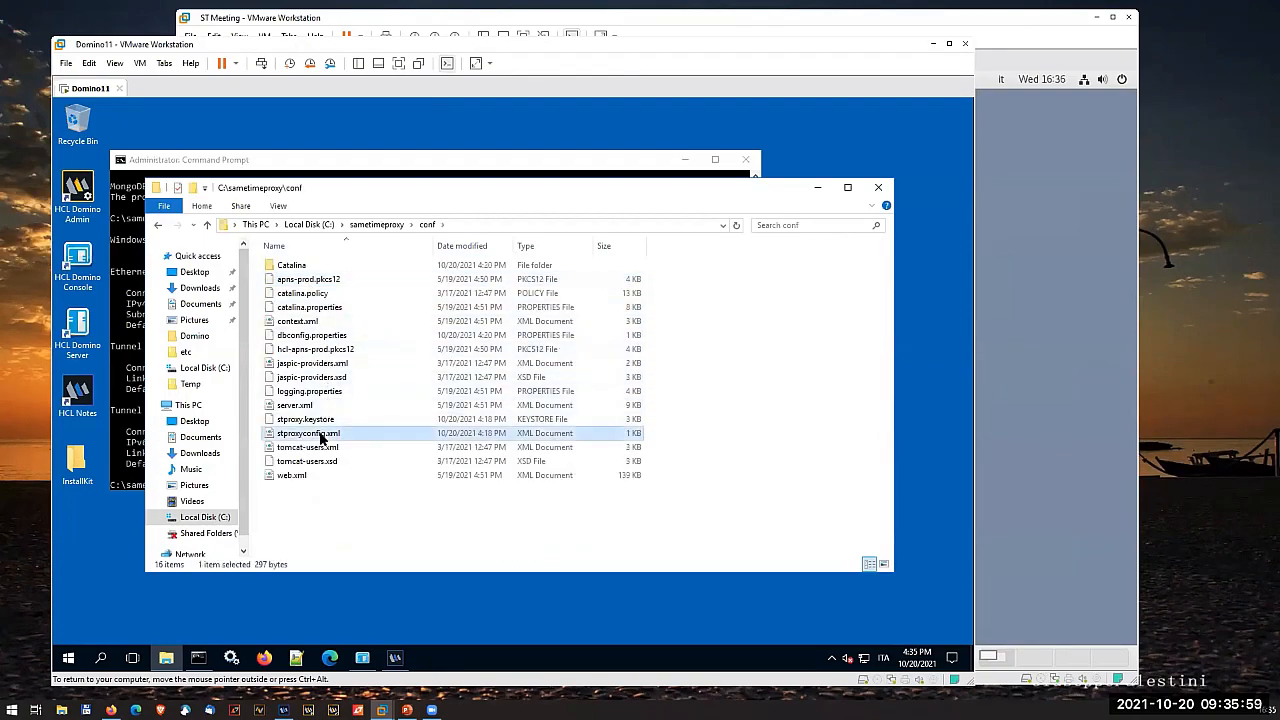
{"action": "right_click", "coordinate": [320, 438]}
{"action": "left_click", "coordinate": [413, 275]}
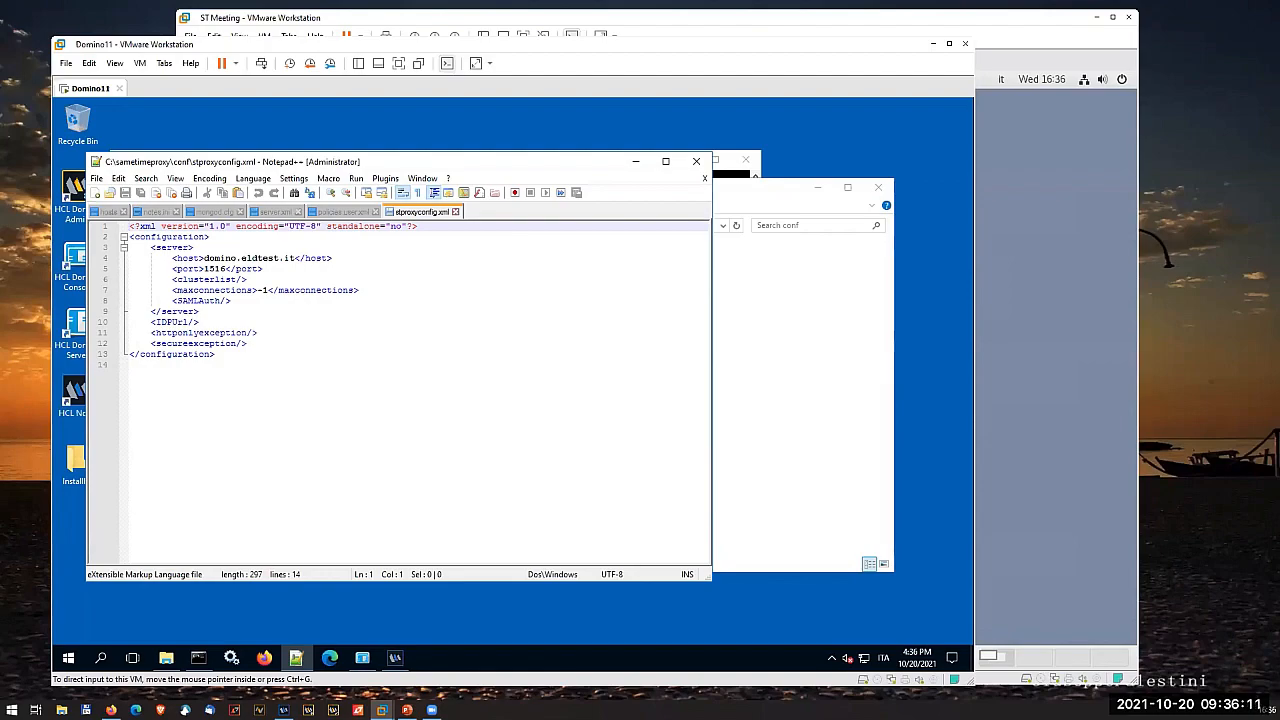
- Paste the meeting block with host, port and isSecure true on a new line below the secureexception element
{"action": "left_click", "coordinate": [257, 344]}
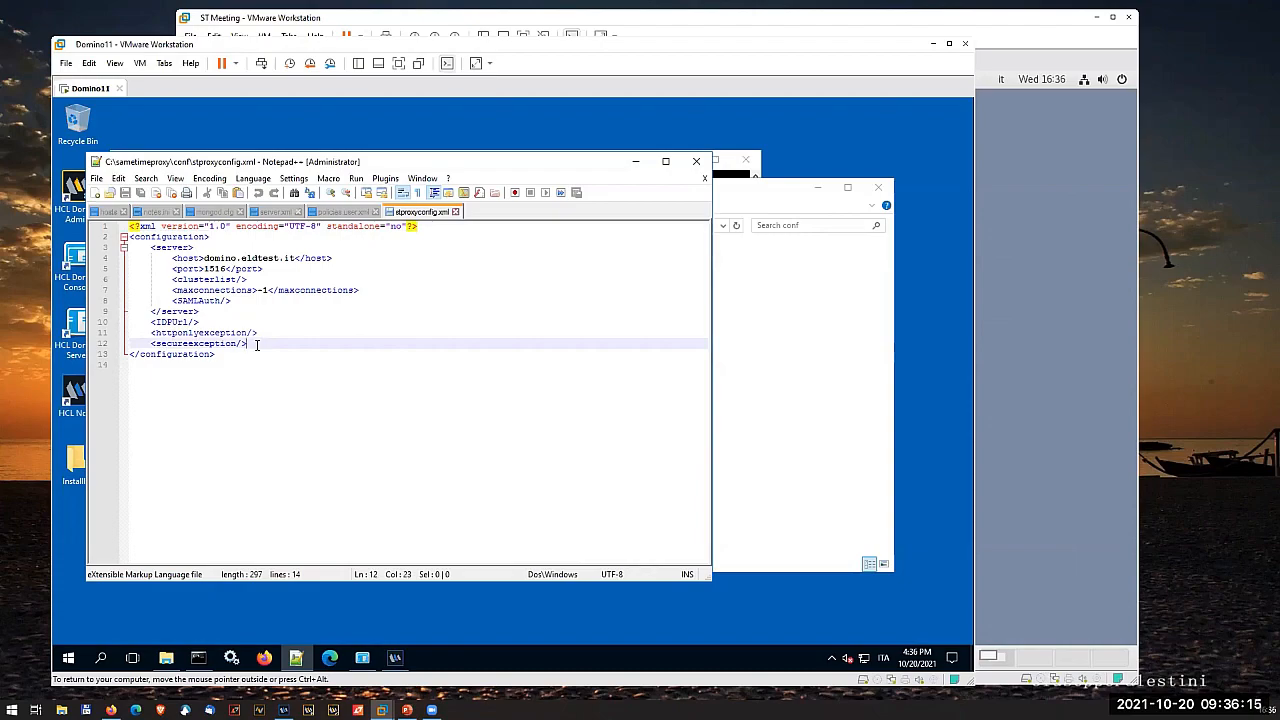
{"action": "key", "text": "Return"}
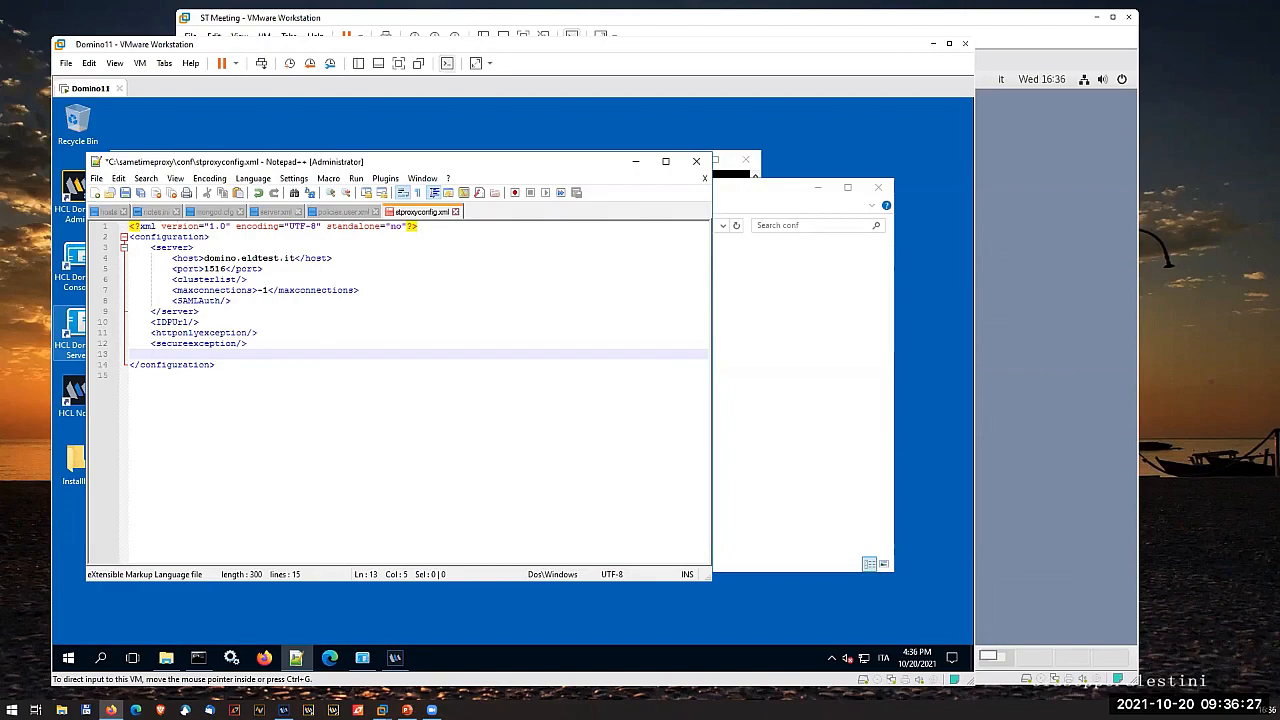
{"action": "right_click", "coordinate": [180, 353]}
{"action": "left_click", "coordinate": [211, 389]}
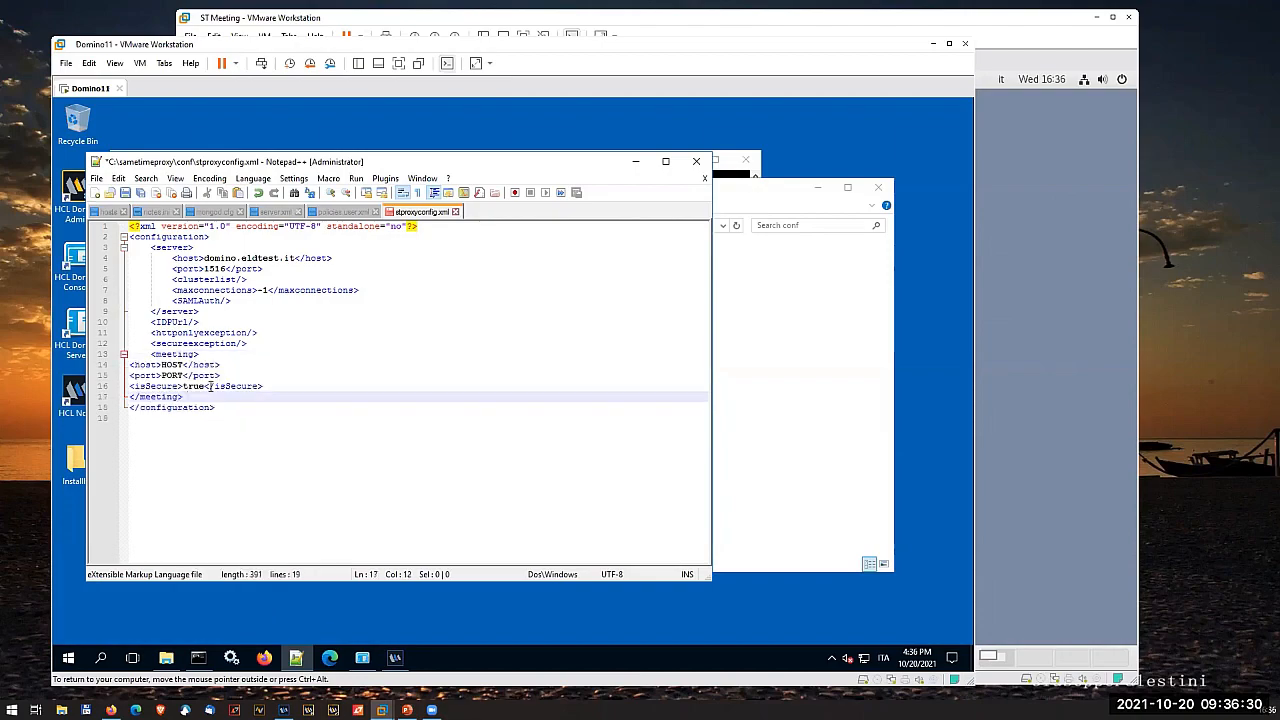
- Replace the HOST placeholder in the meeting block with meeting.eldtest.it
{"action": "double_click", "coordinate": [164, 365]}
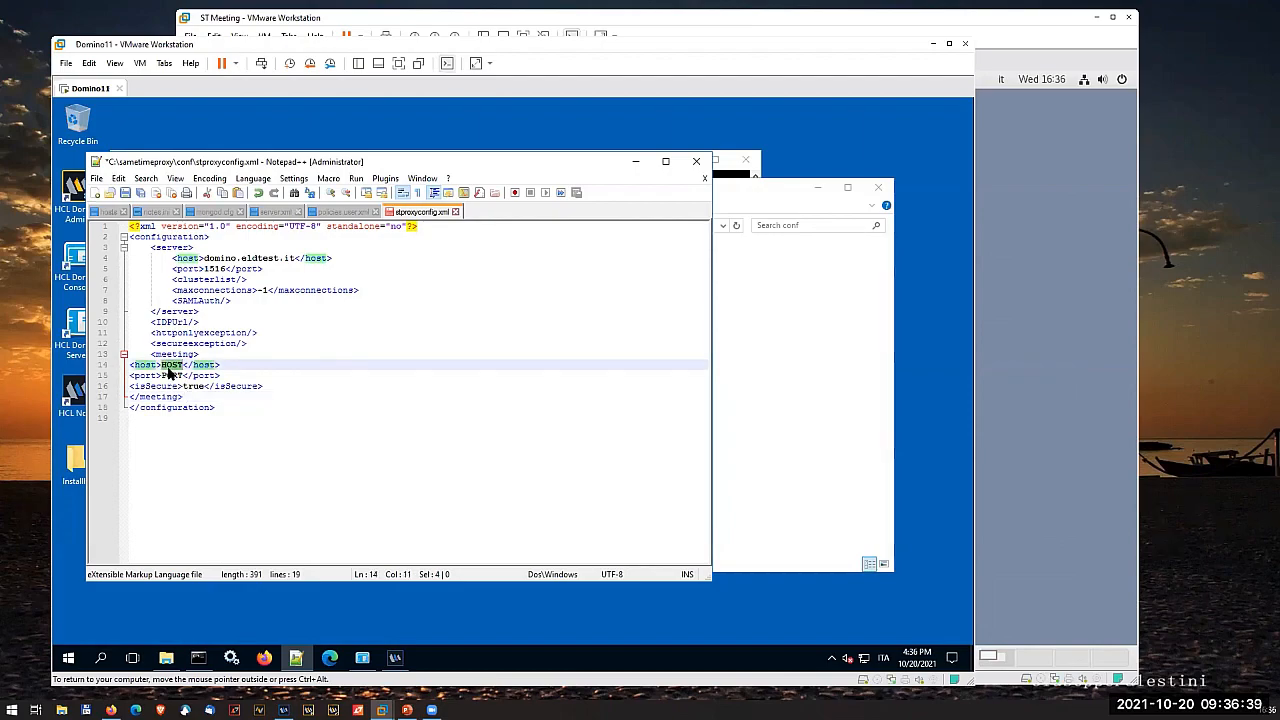
{"action": "type", "text": "meetin"}
{"action": "type", "text": "g.eldtes"}
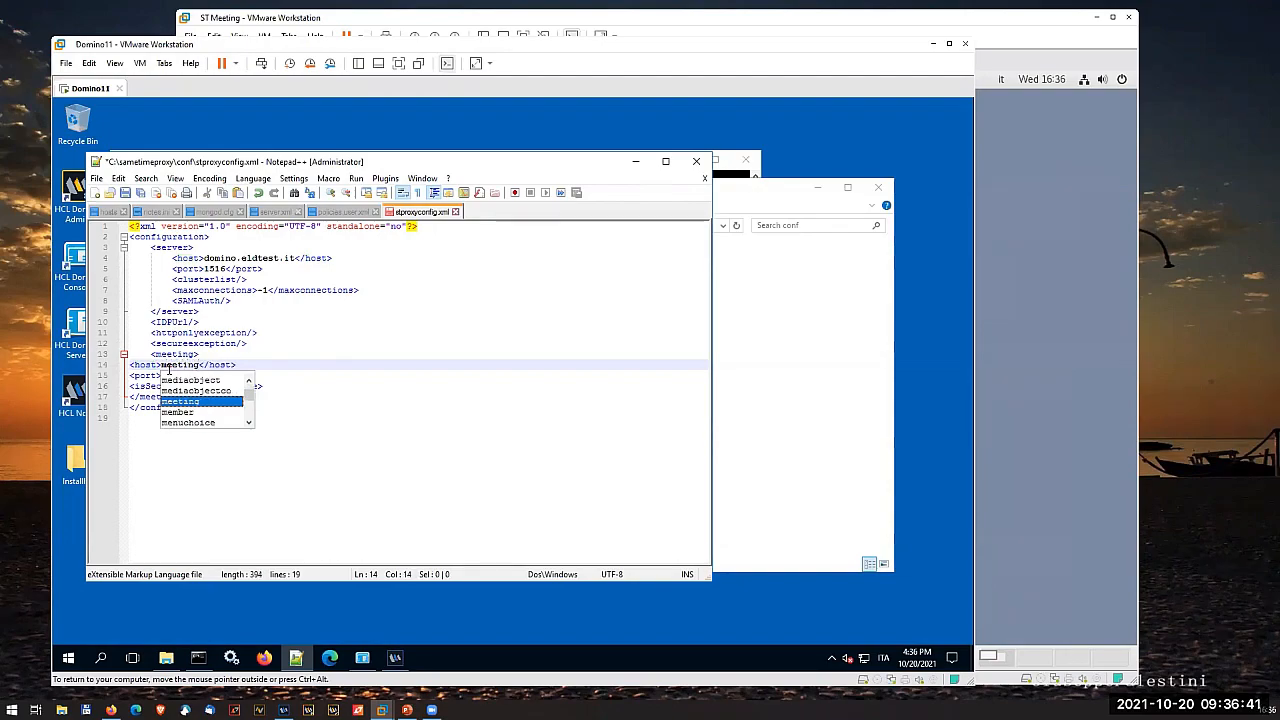
{"action": "type", "text": "t.it"}
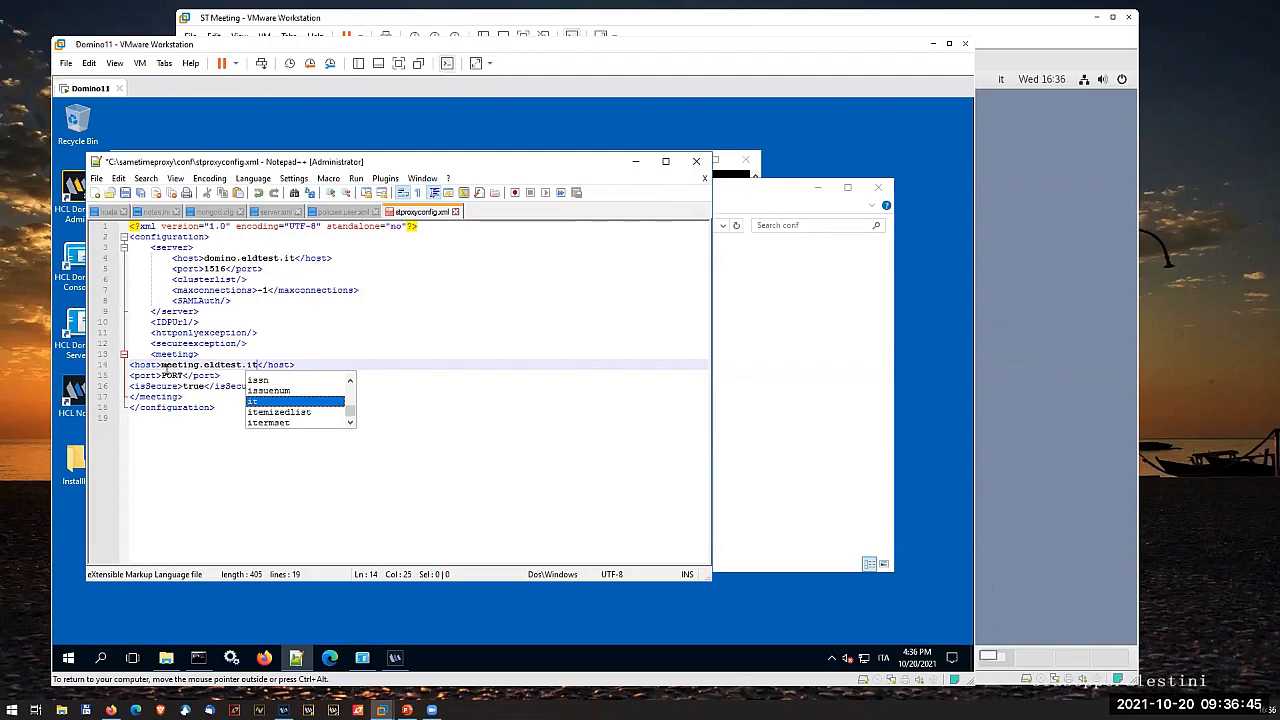
- Replace the PORT placeholder in the meeting block with 443
{"action": "left_click", "coordinate": [168, 376]}
{"action": "double_click", "coordinate": [168, 376]}
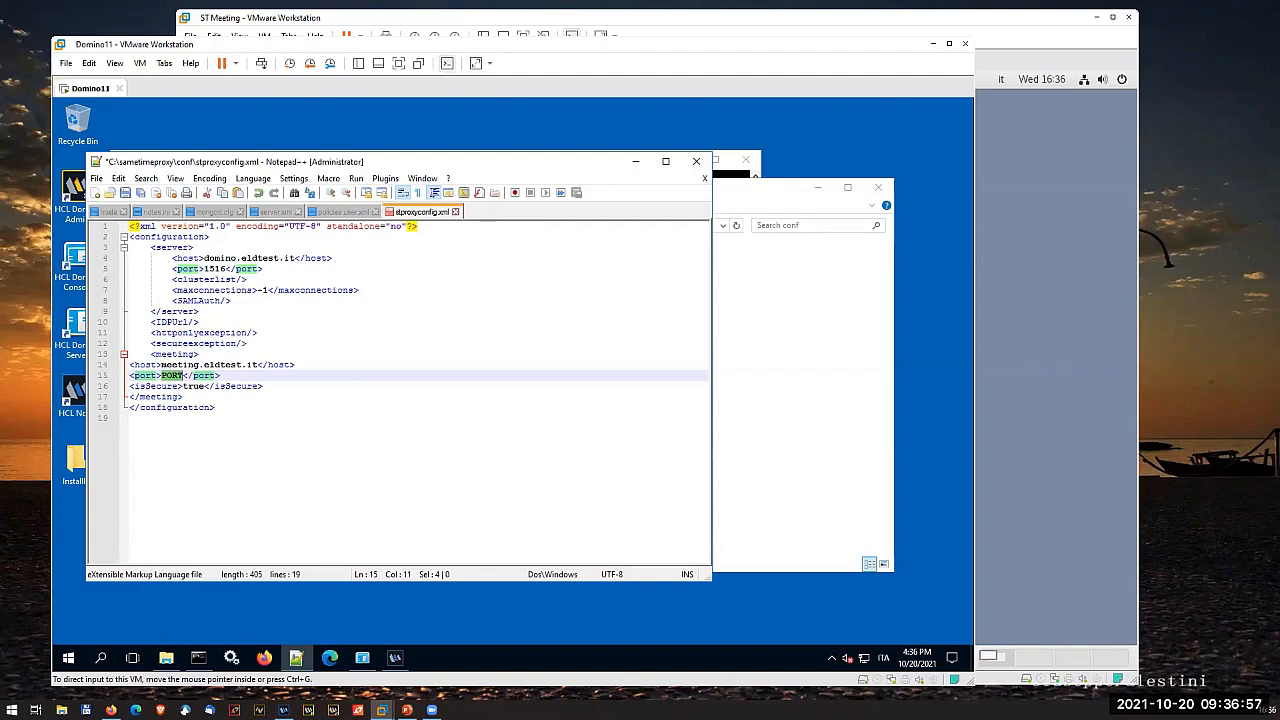
{"action": "type", "text": "443"}
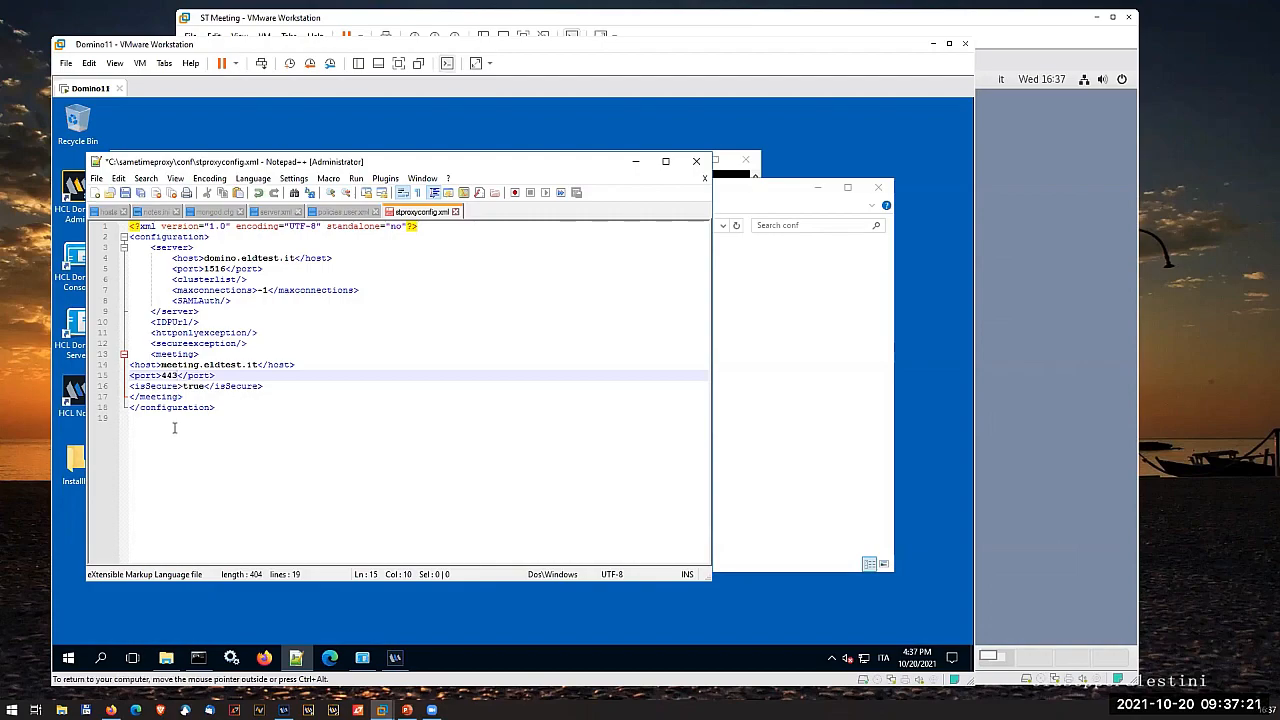
- Add a tokenDomain element with the value eldtest.it on a new line below the isSecure element
{"action": "left_click", "coordinate": [266, 386]}
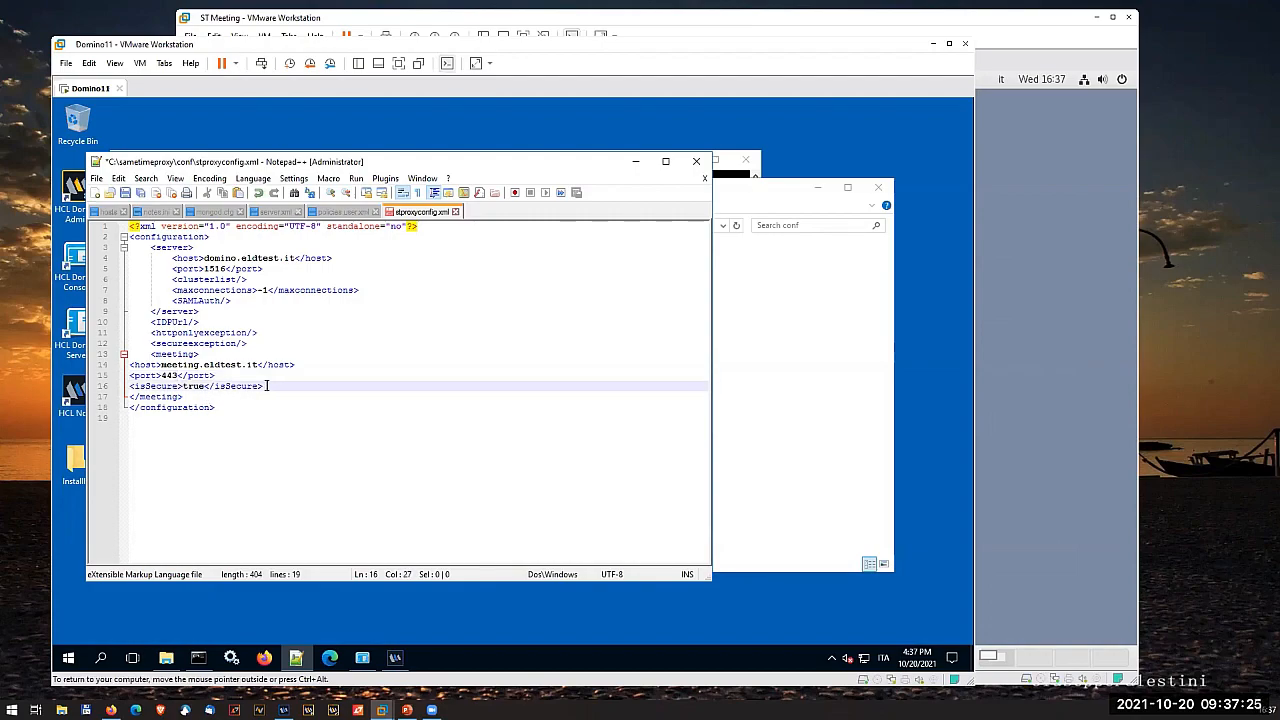
{"action": "key", "text": "Return"}
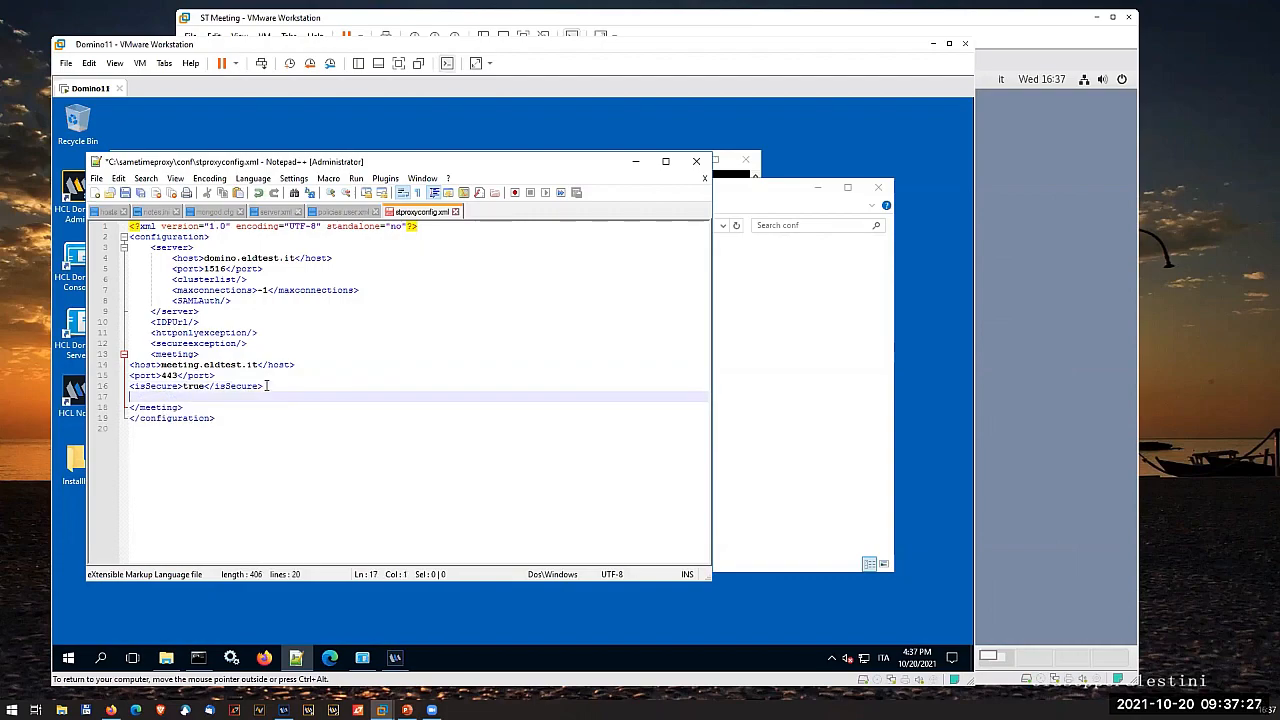
{"action": "type", "text": "<token"}
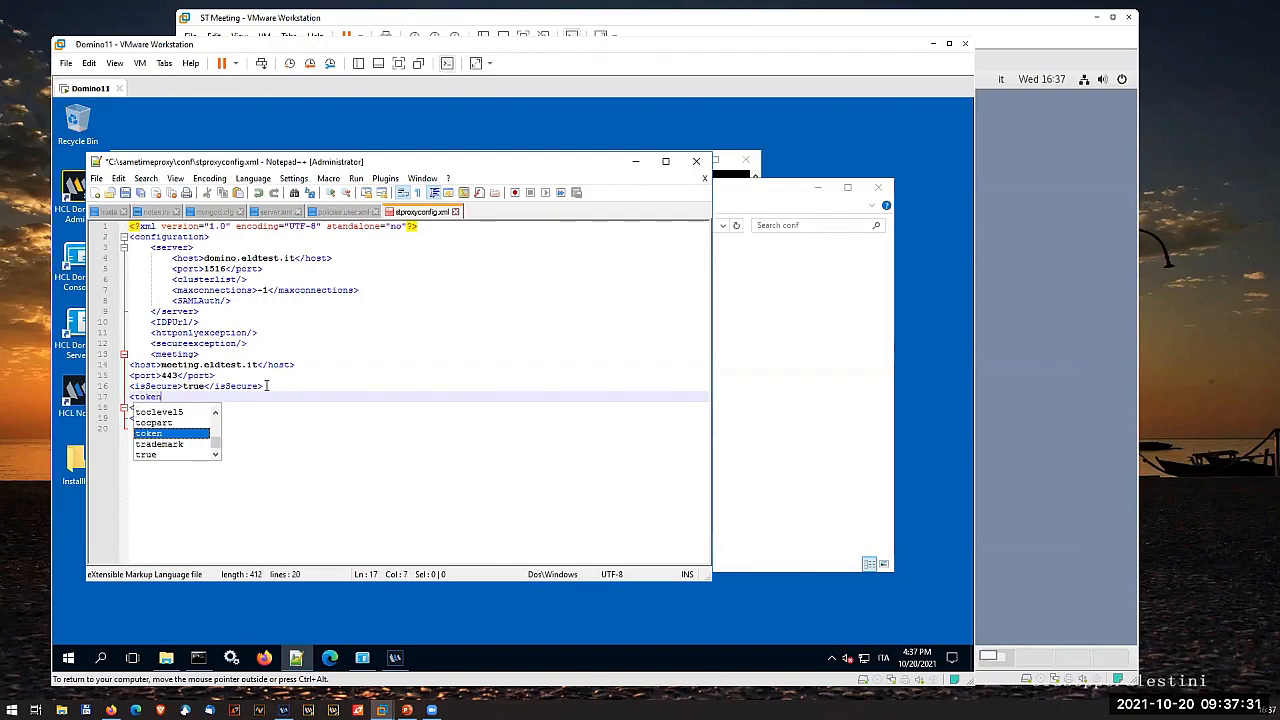
{"action": "type", "text": "Domain"}
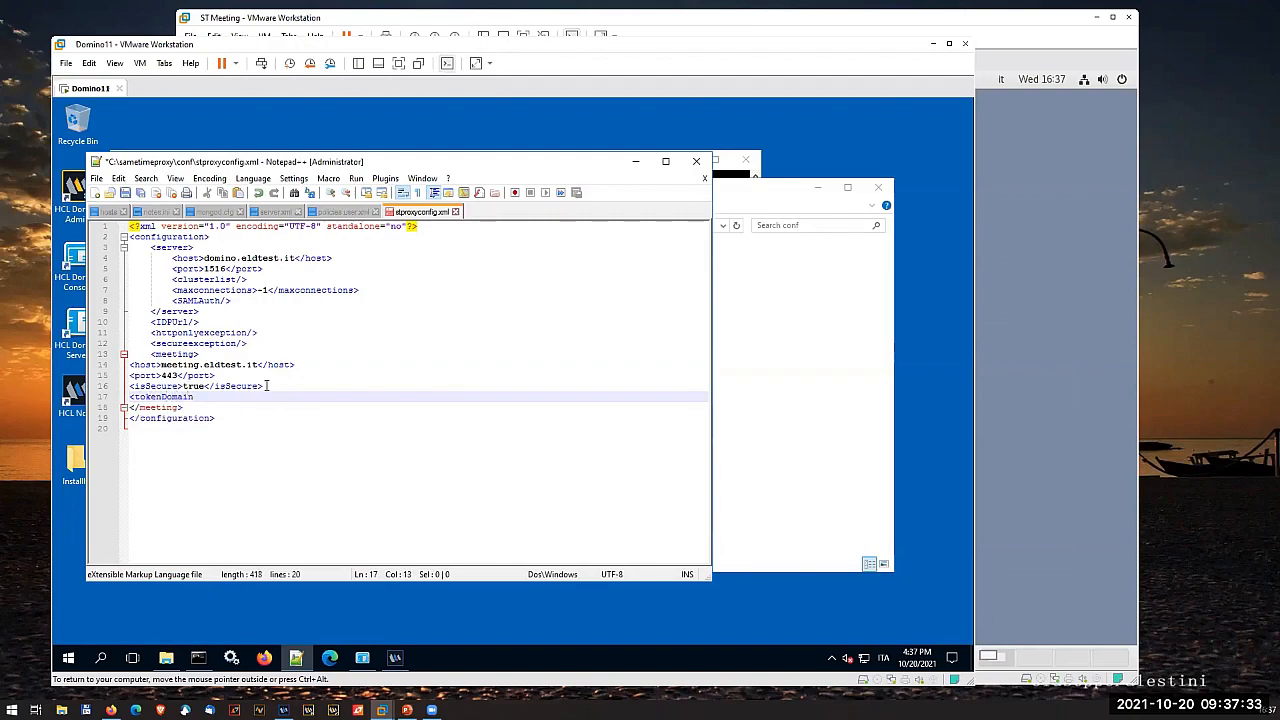
{"action": "type", "text": ">e"}
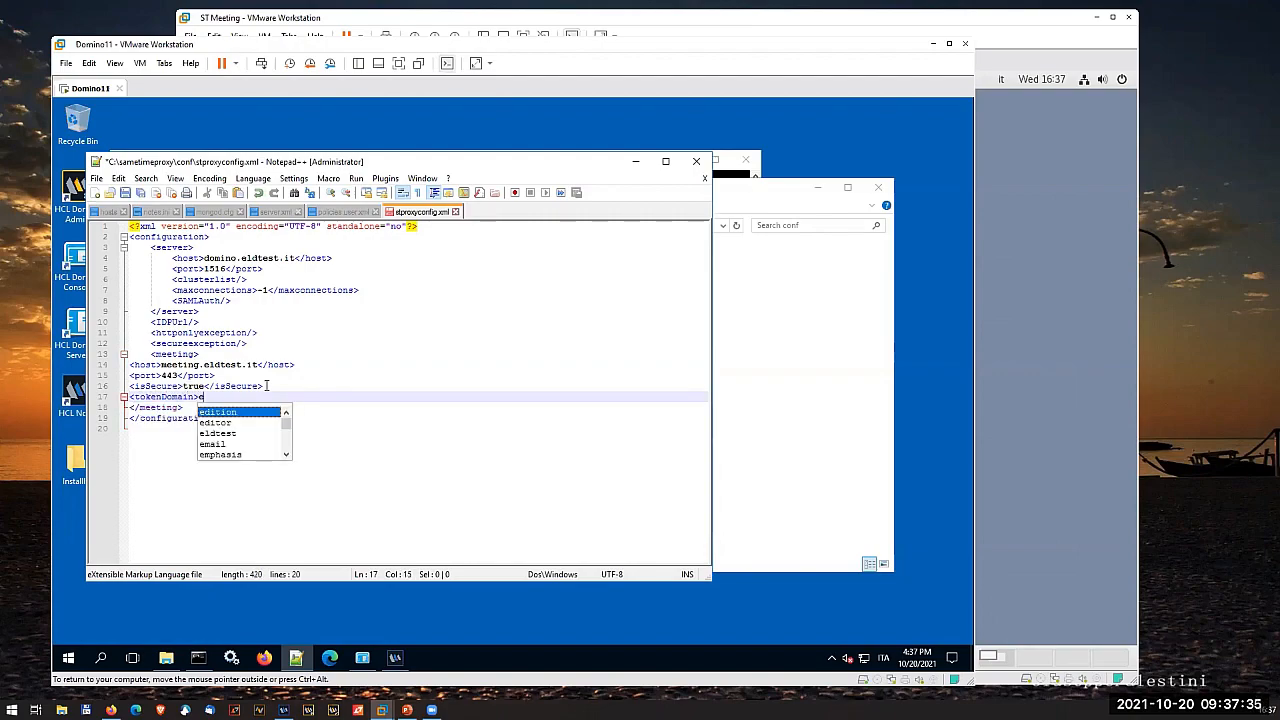
{"action": "type", "text": "ldtest.it"}
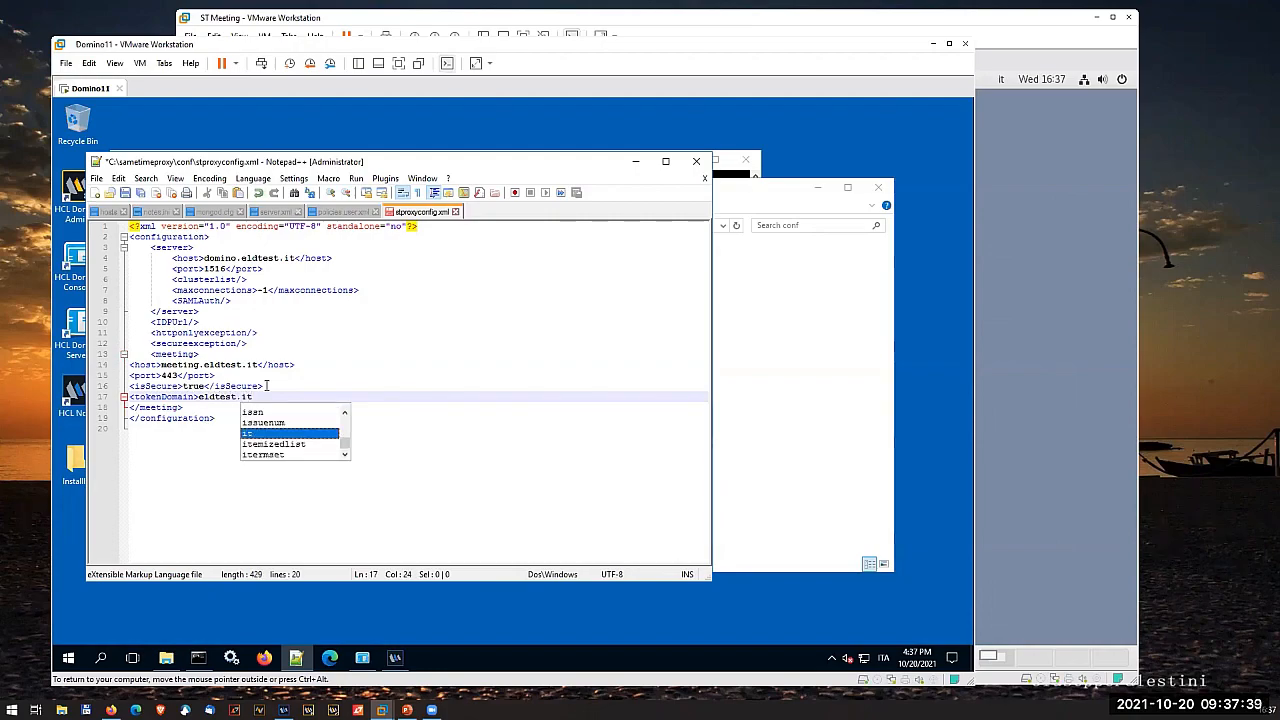
{"action": "type", "text": "</t"}
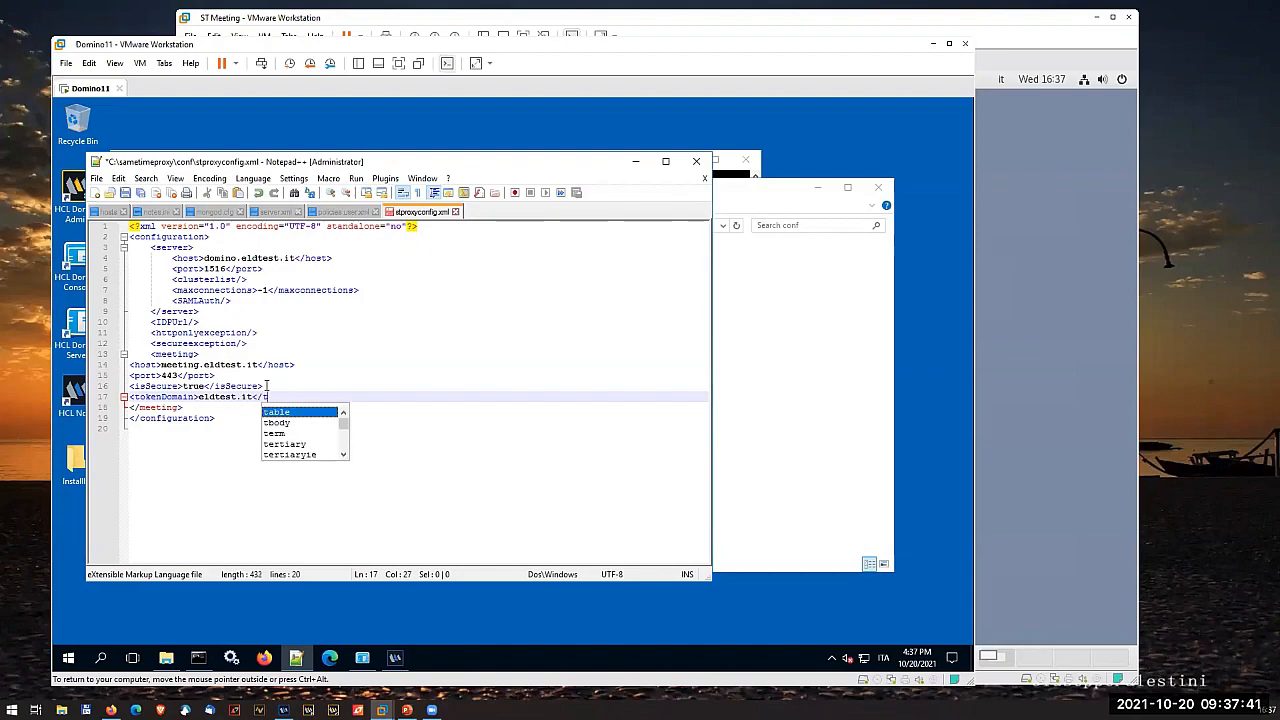
{"action": "type", "text": "okenDomain"}
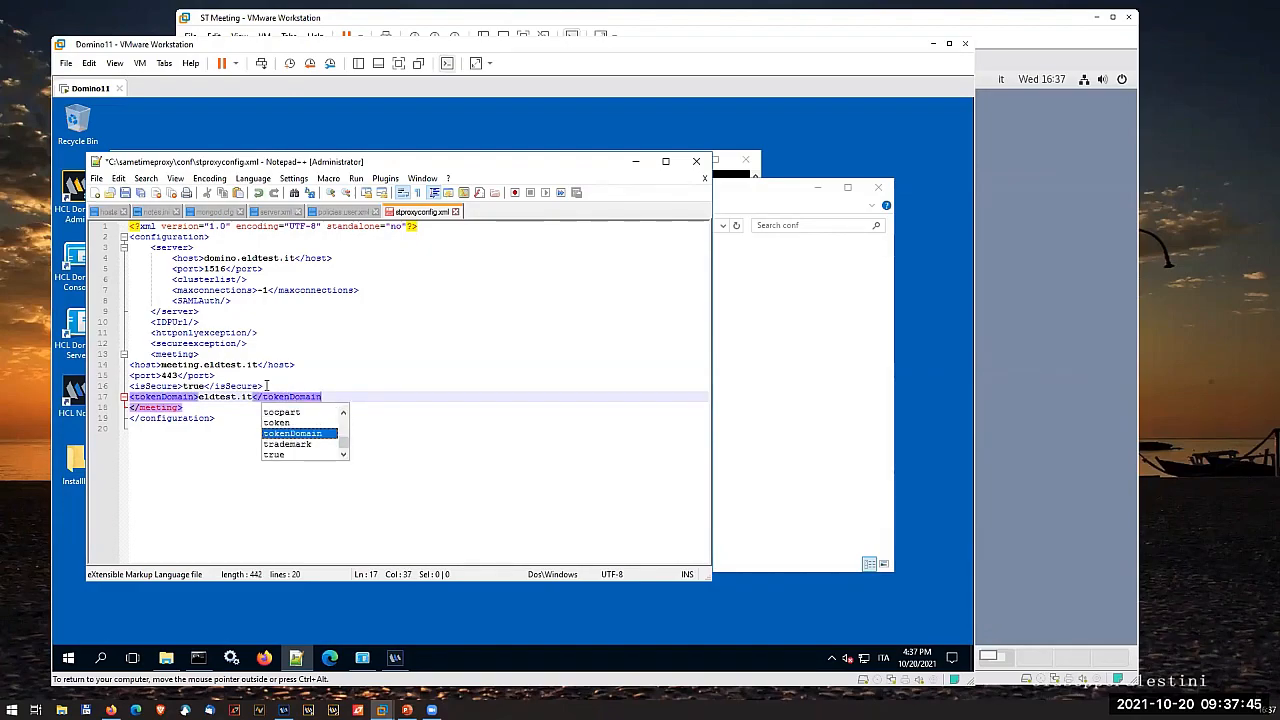
{"action": "type", "text": ">"}
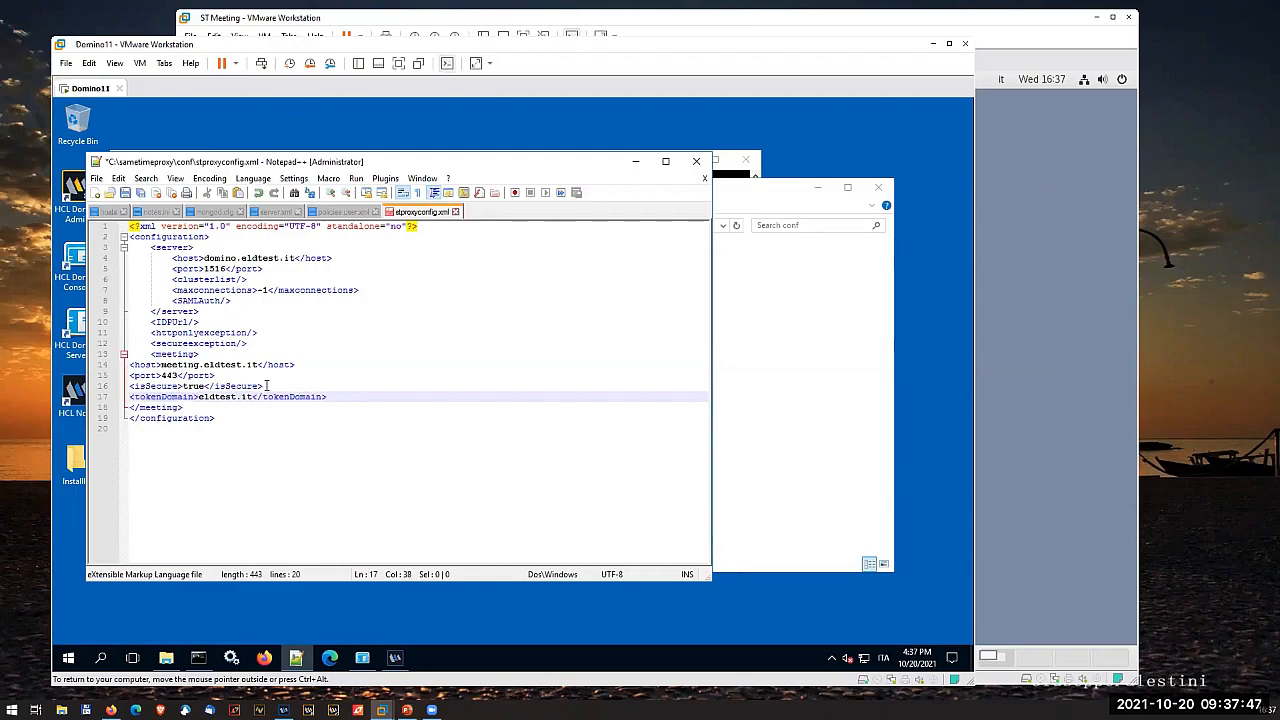
- Paste the jwtSecret element and the refreshJwt block with enabled true and path /meeting-auth/api/v1/refresh below the tokenDomain line
{"action": "key", "text": "Return"}
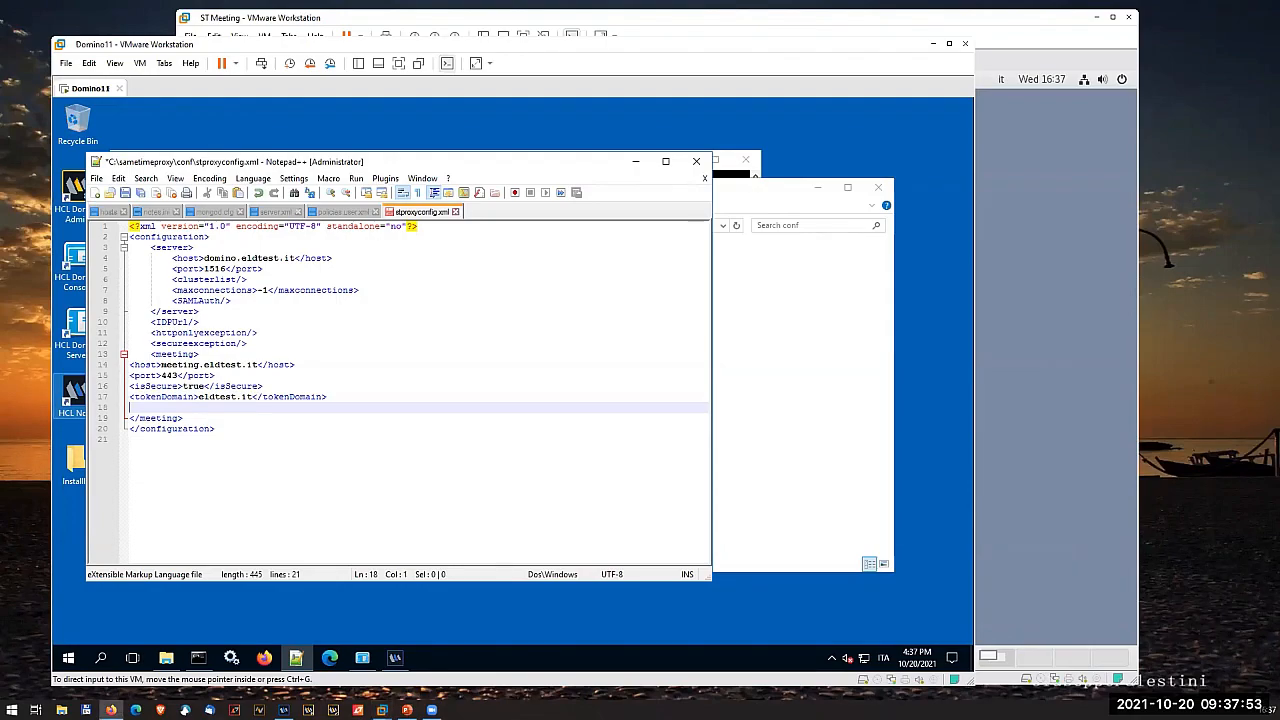
{"action": "right_click", "coordinate": [213, 405]}
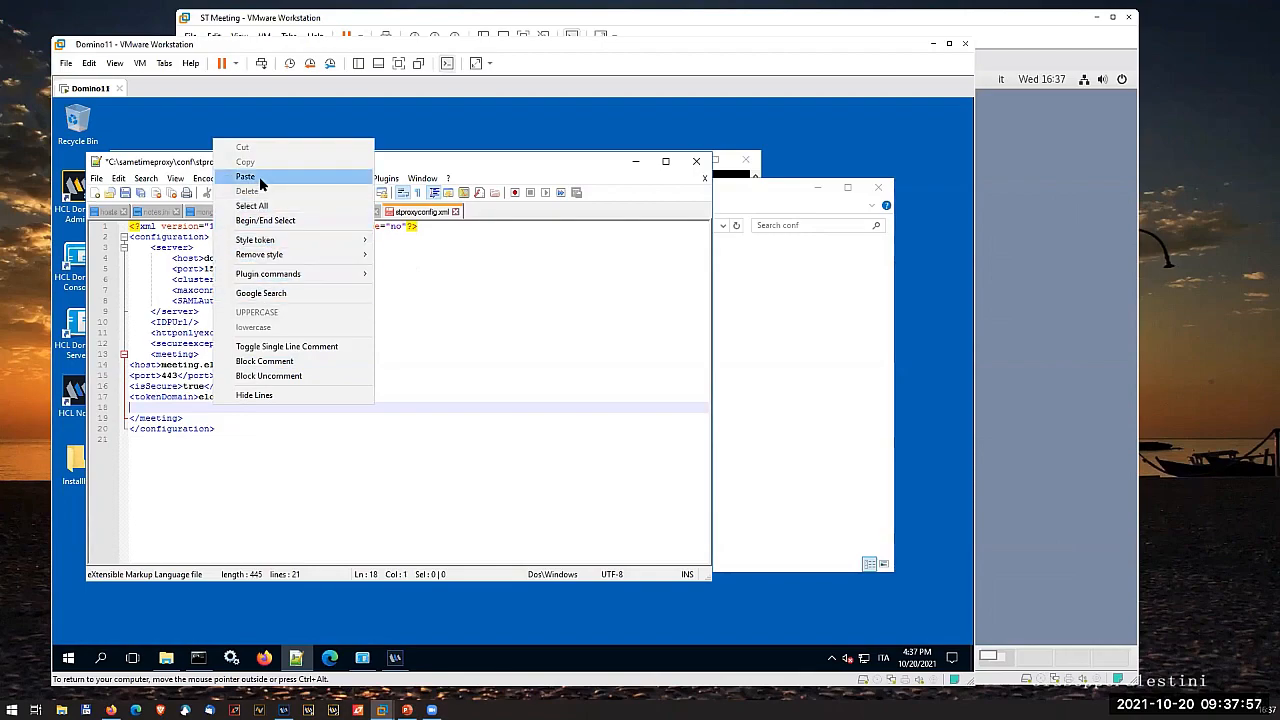
{"action": "left_click", "coordinate": [245, 177]}
- Copy the base64-encoded JWT secret from the ST Meeting terminal and paste it over the GENERATED_SECRET placeholder in the jwtSecret element
{"action": "double_click", "coordinate": [242, 407]}
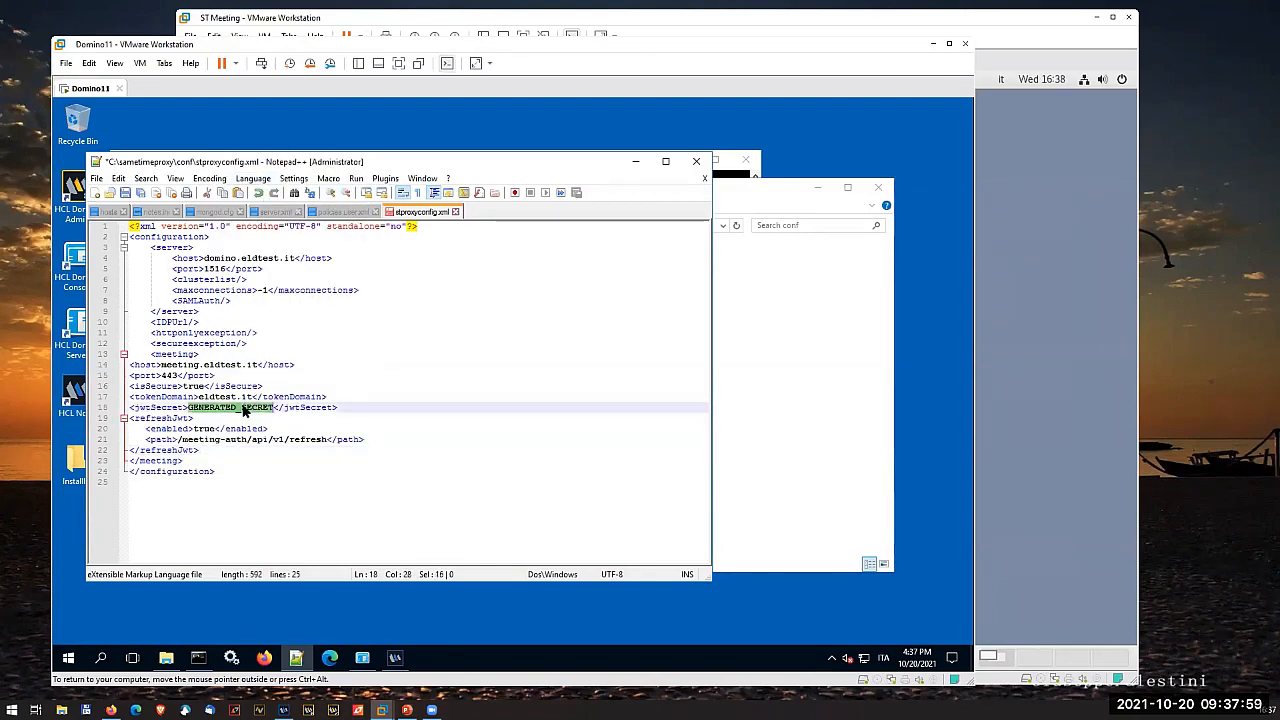
{"action": "left_click", "coordinate": [1030, 285]}
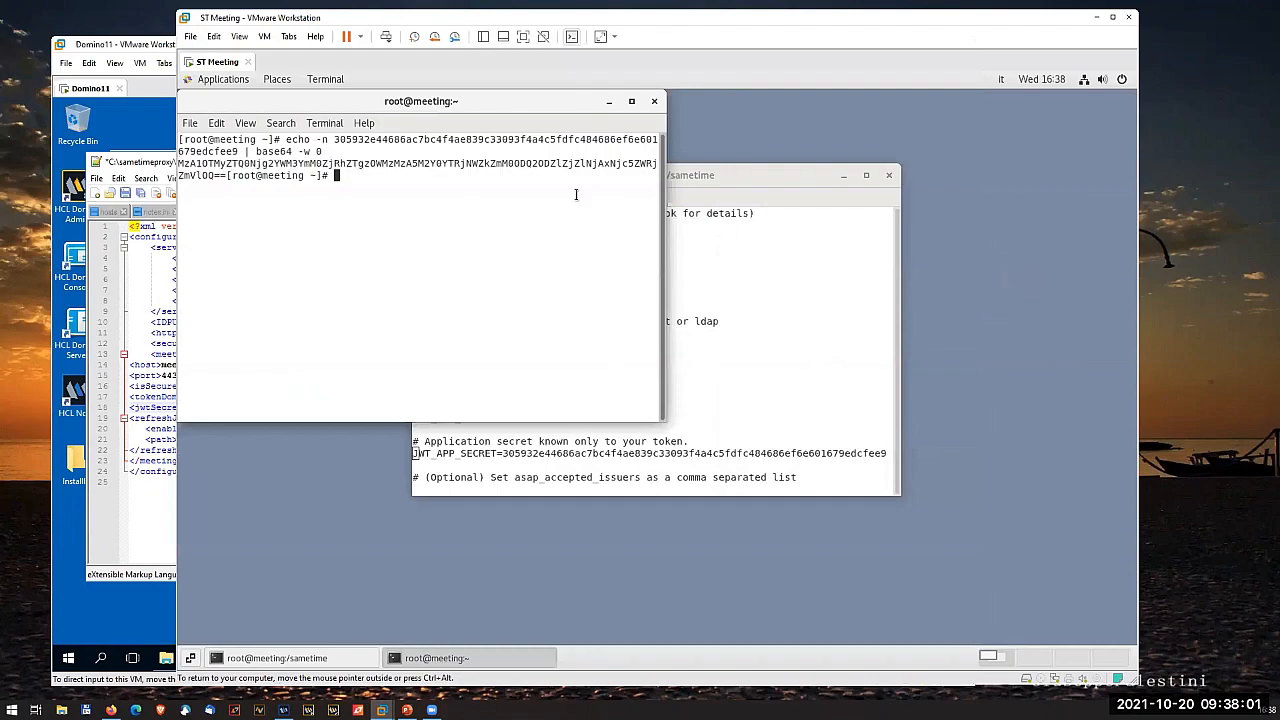
{"action": "left_click_drag", "start_coordinate": [178, 163], "coordinate": [227, 176]}
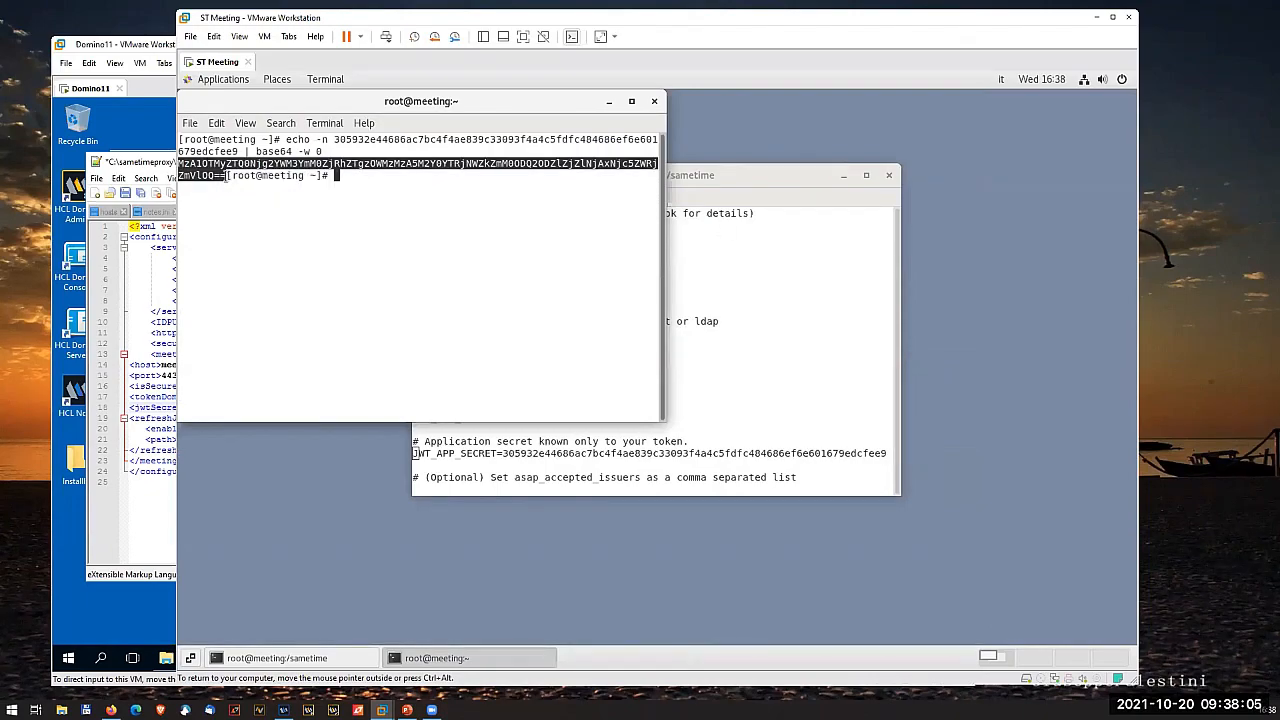
{"action": "right_click", "coordinate": [218, 178]}
{"action": "left_click", "coordinate": [239, 186]}
{"action": "left_click", "coordinate": [166, 534]}
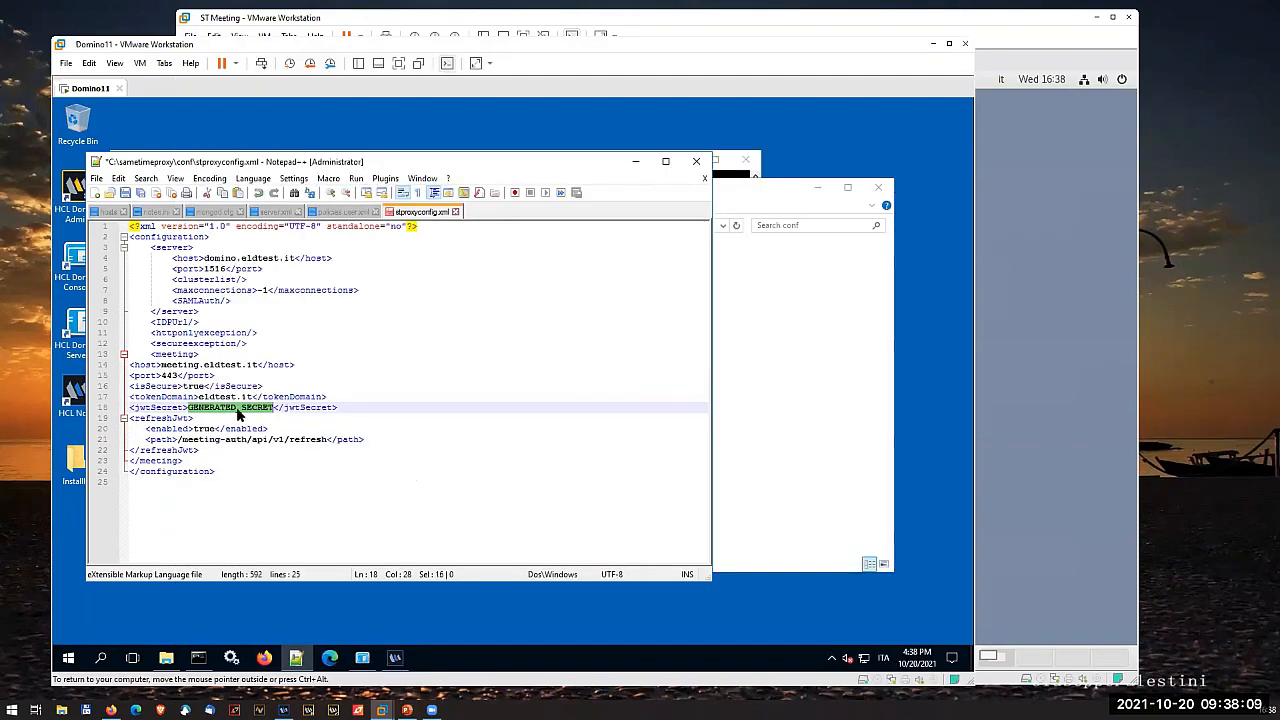
{"action": "right_click", "coordinate": [240, 410]}
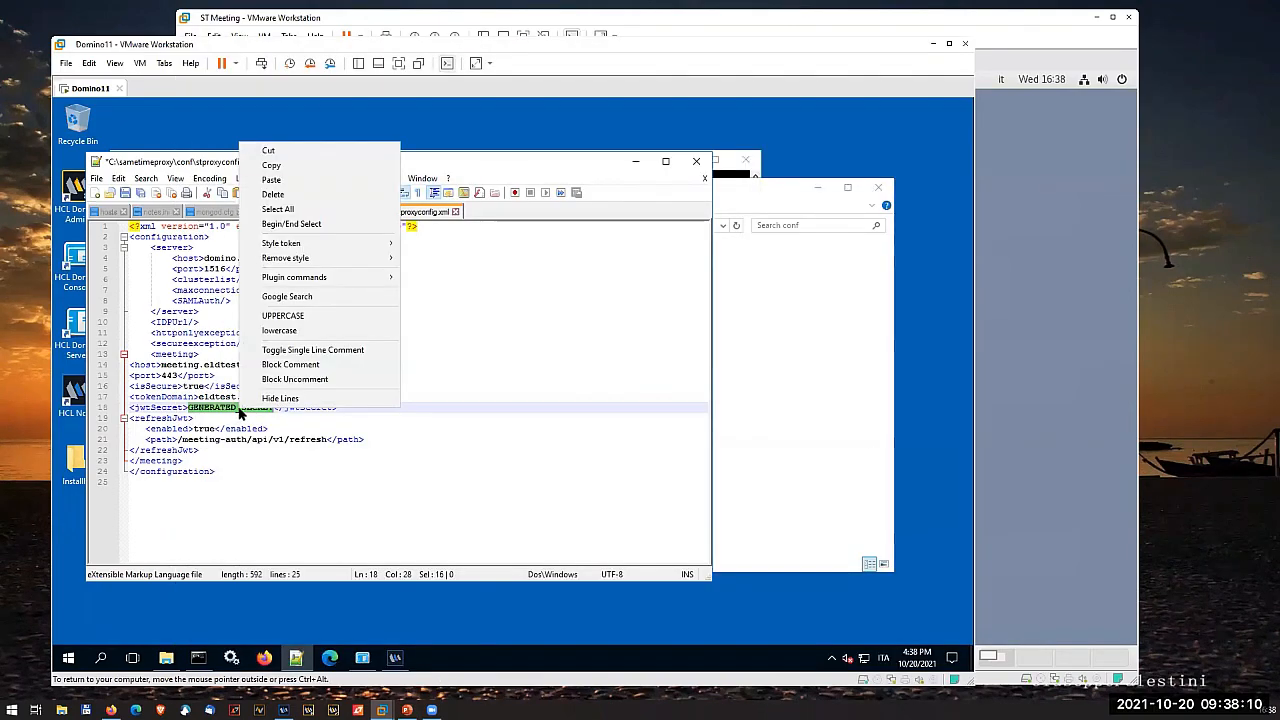
{"action": "left_click", "coordinate": [288, 180]}
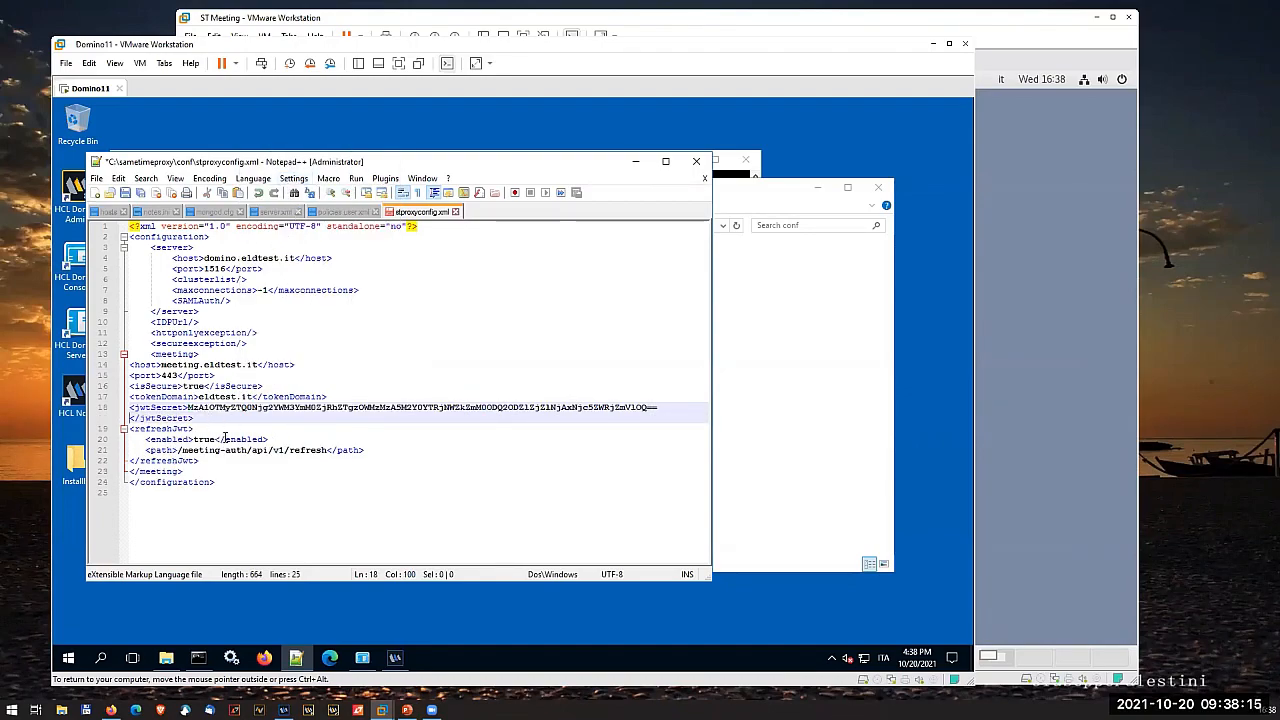
- Save stproxyconfig.xml and close Notepad++, the conf folder window and the command prompt
{"action": "left_click", "coordinate": [225, 439]}
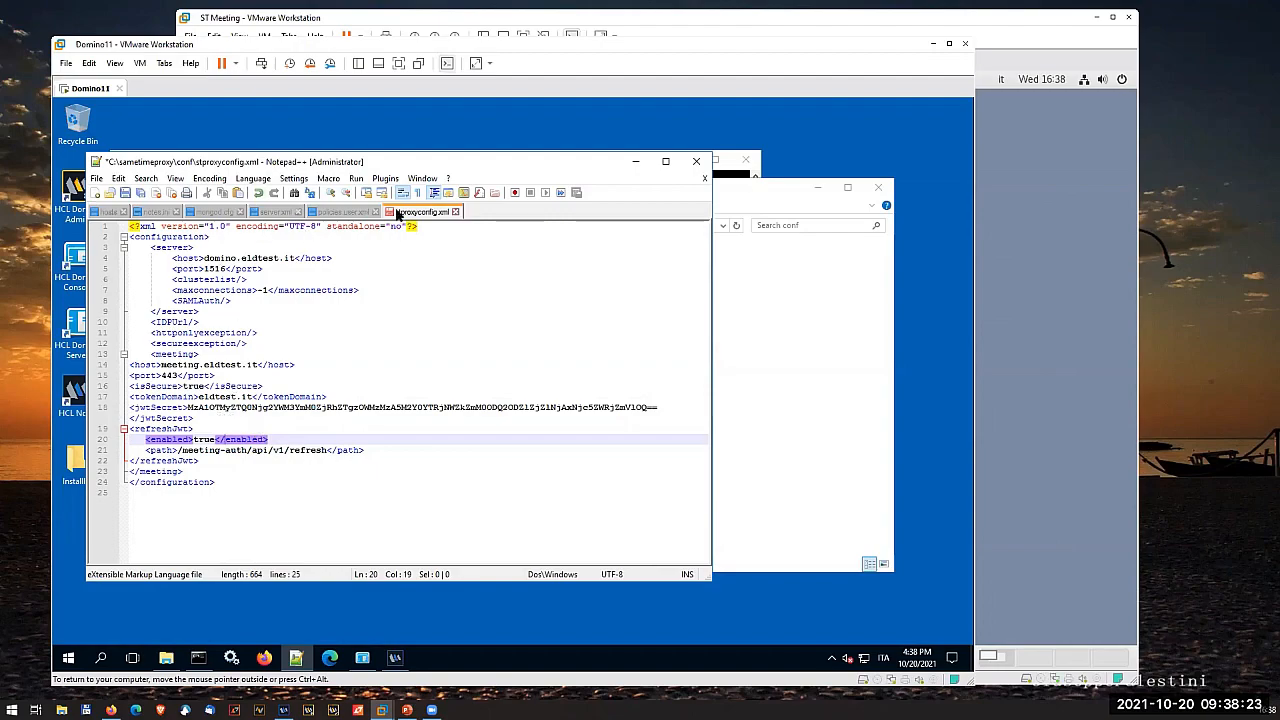
{"action": "left_click", "coordinate": [126, 194]}
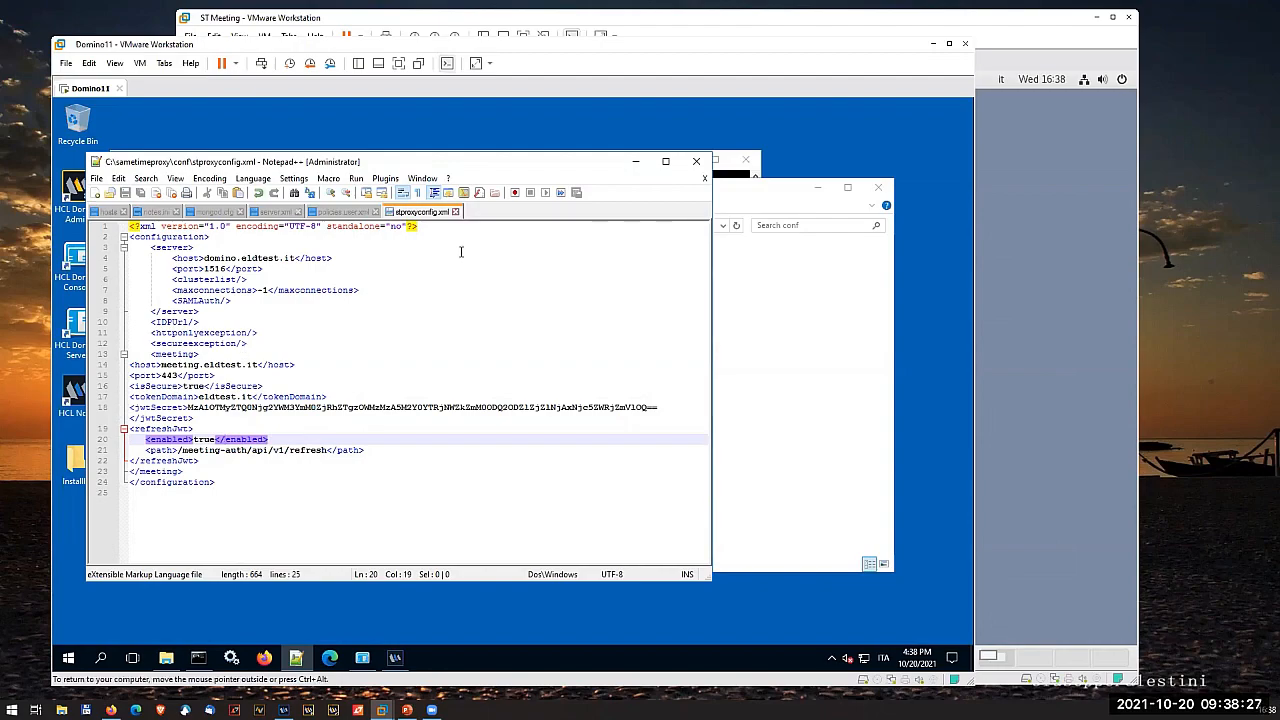
{"action": "left_click", "coordinate": [696, 161]}
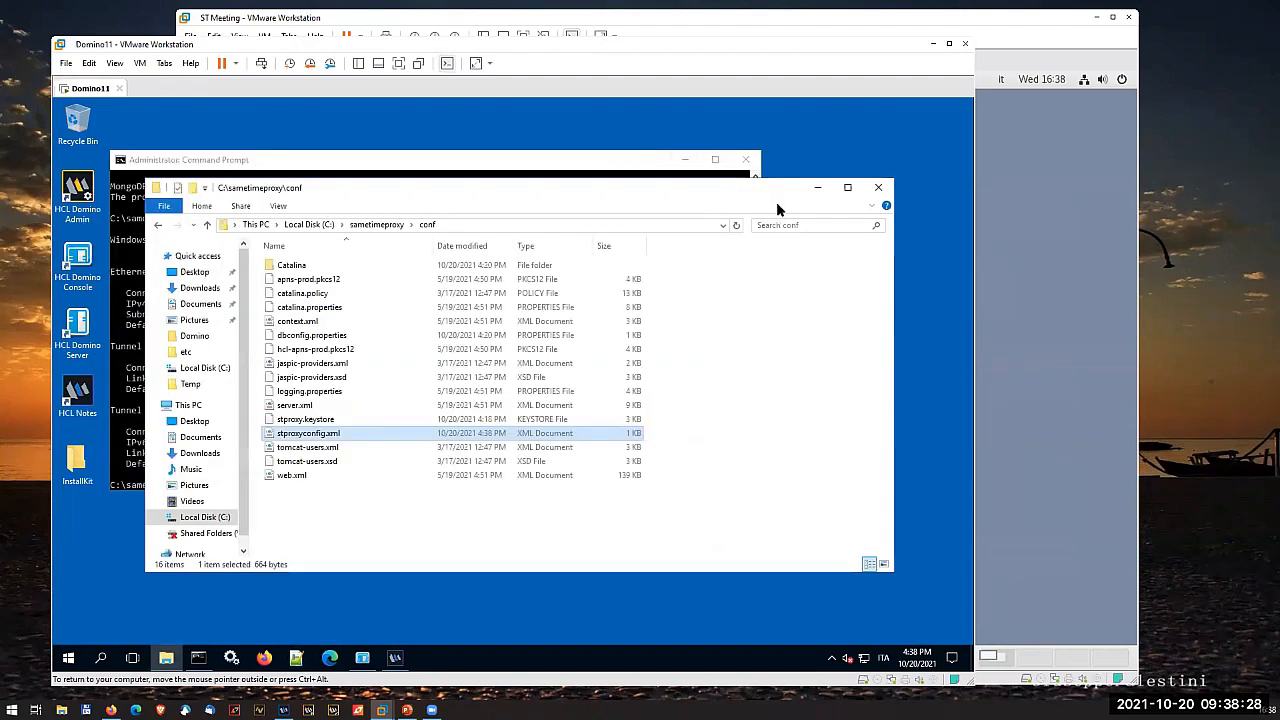
{"action": "left_click", "coordinate": [878, 188]}
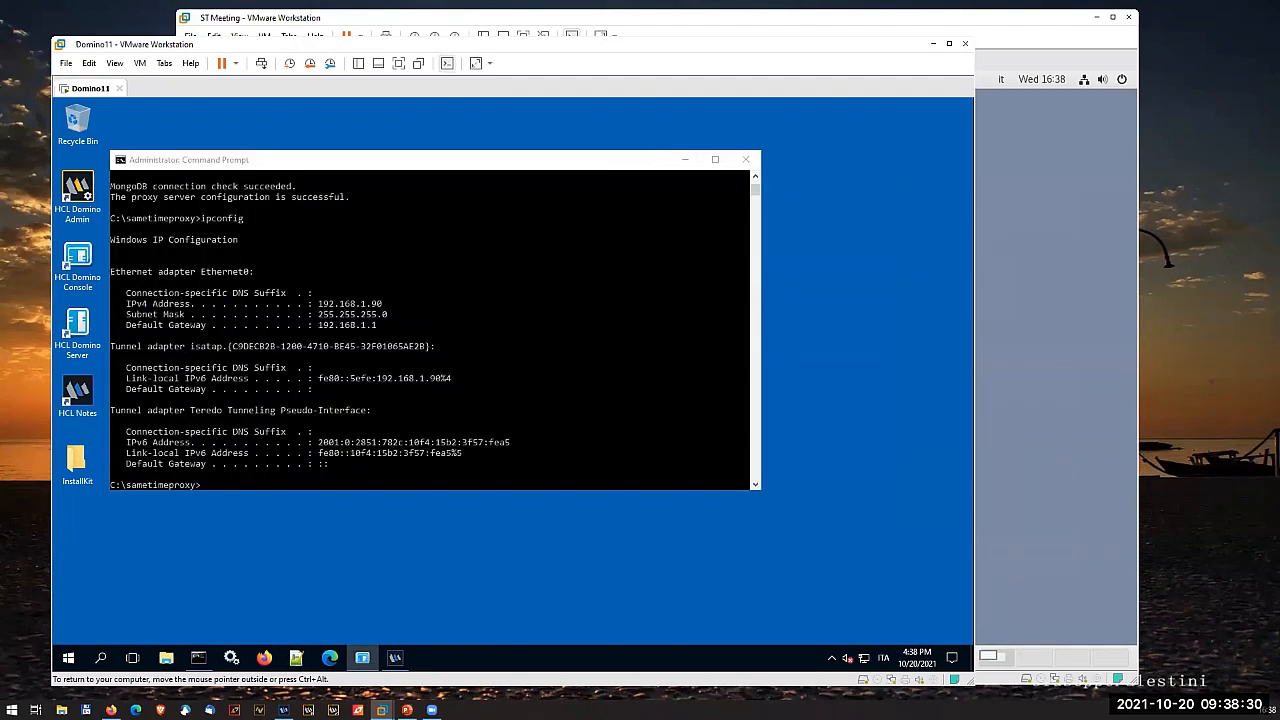
{"action": "left_click", "coordinate": [745, 160]}
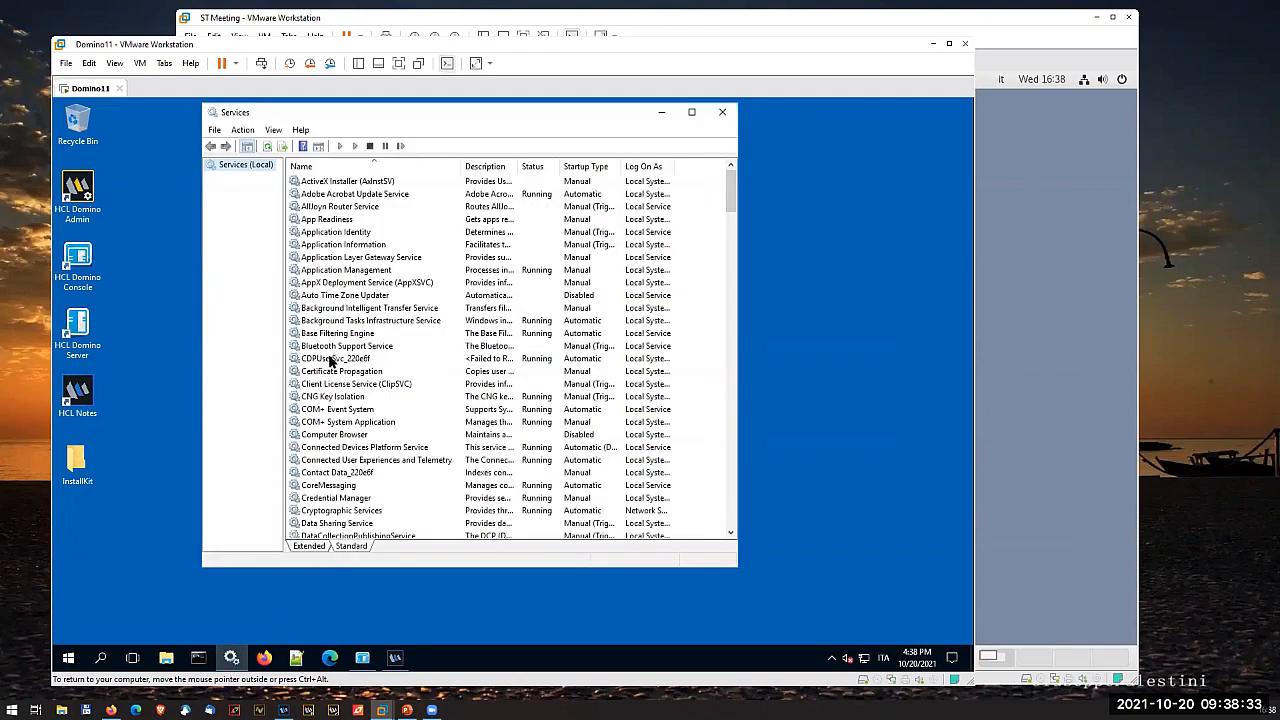
- Start the HCL Domino Server (CDominoData) service and stop the HCL Sametime Proxy Server service
{"action": "scroll", "coordinate": [320, 455], "scroll_direction": "down", "scroll_amount": 4}
{"action": "scroll", "coordinate": [322, 460], "scroll_direction": "down", "scroll_amount": 8}
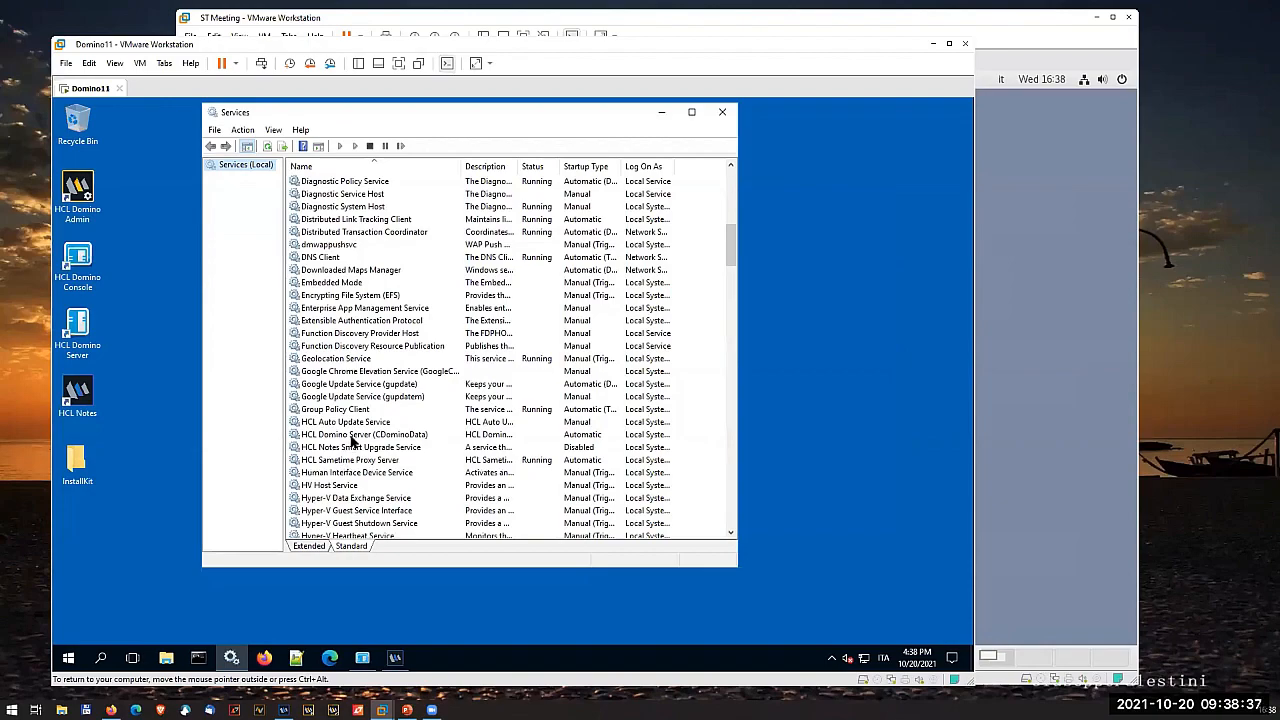
{"action": "left_click", "coordinate": [352, 437]}
{"action": "left_click", "coordinate": [355, 146]}
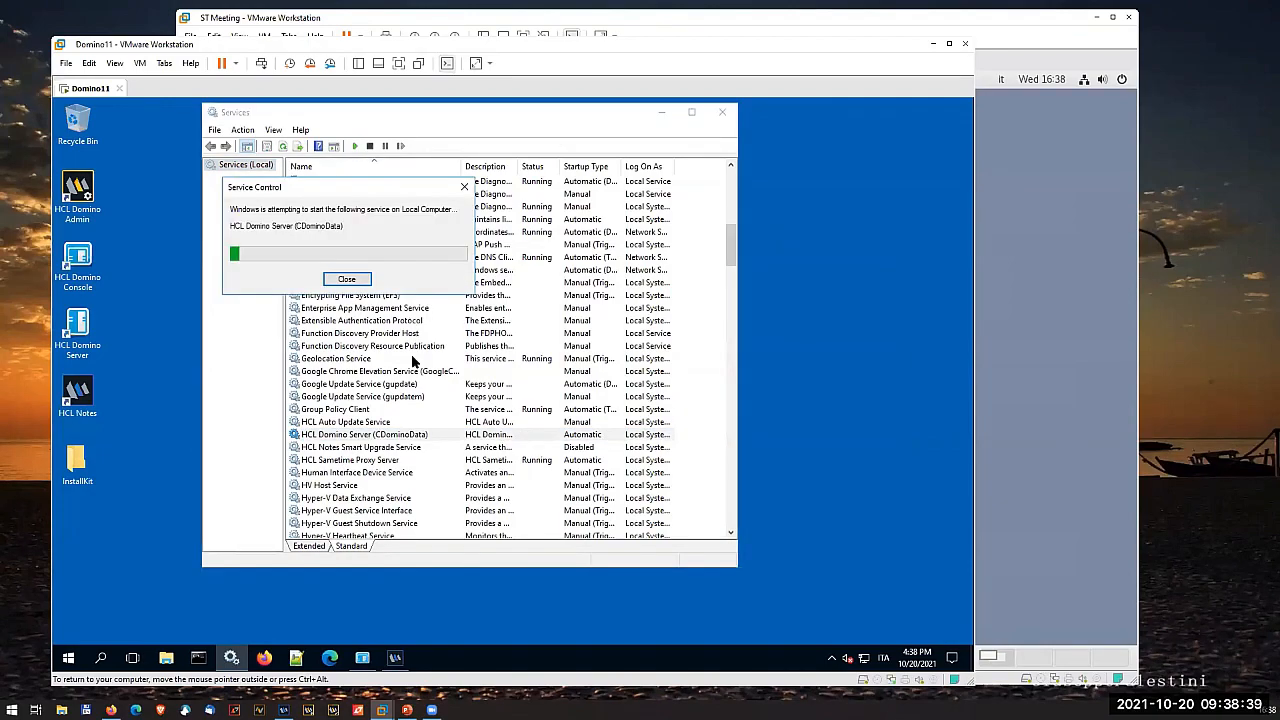
{"action": "left_click", "coordinate": [377, 460]}
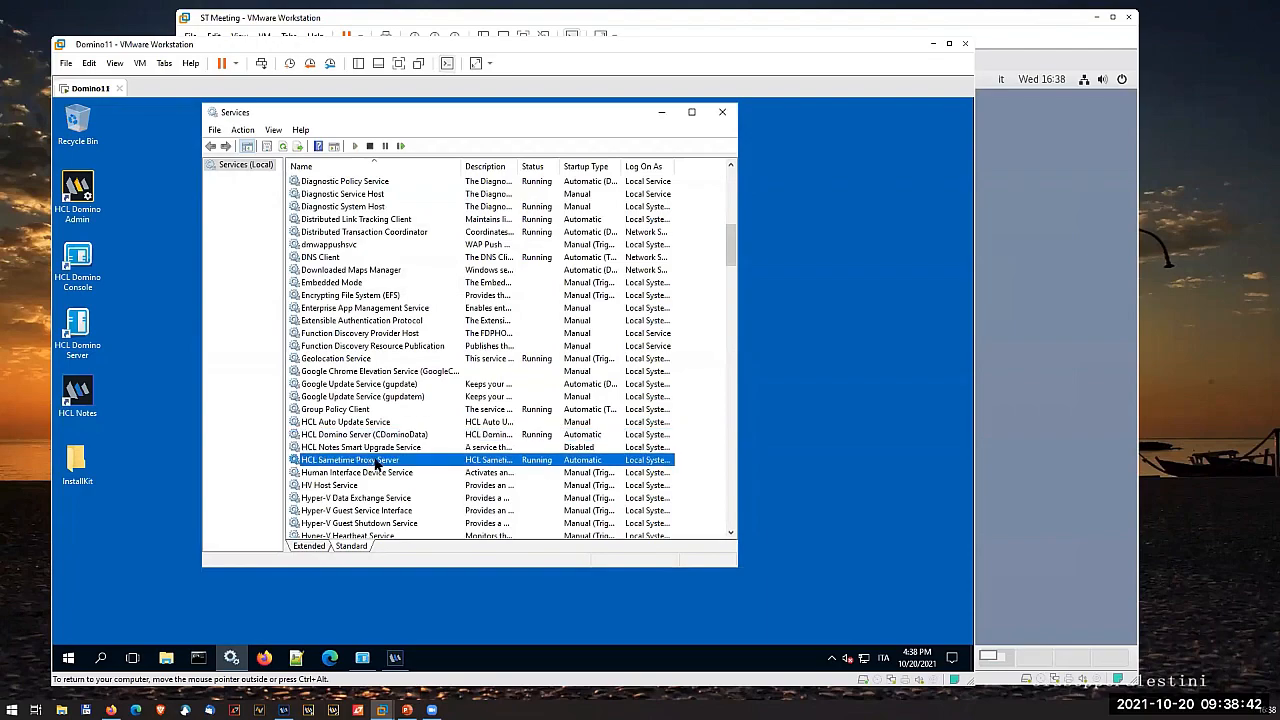
{"action": "left_click", "coordinate": [369, 146]}
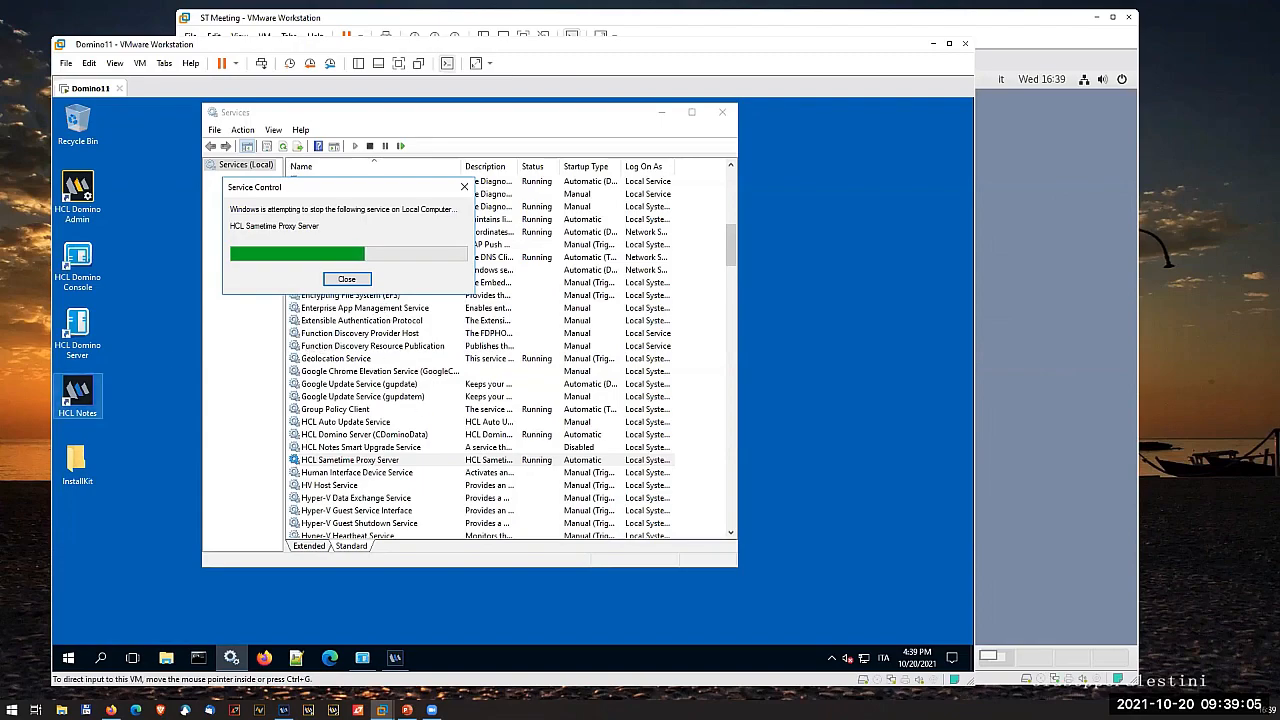
- Return to stproxyconfig.xml in Notepad++ and indent the host, port, isSecure, tokenDomain and jwtSecret lines of the meeting block by one tab
{"action": "left_click", "coordinate": [294, 654]}
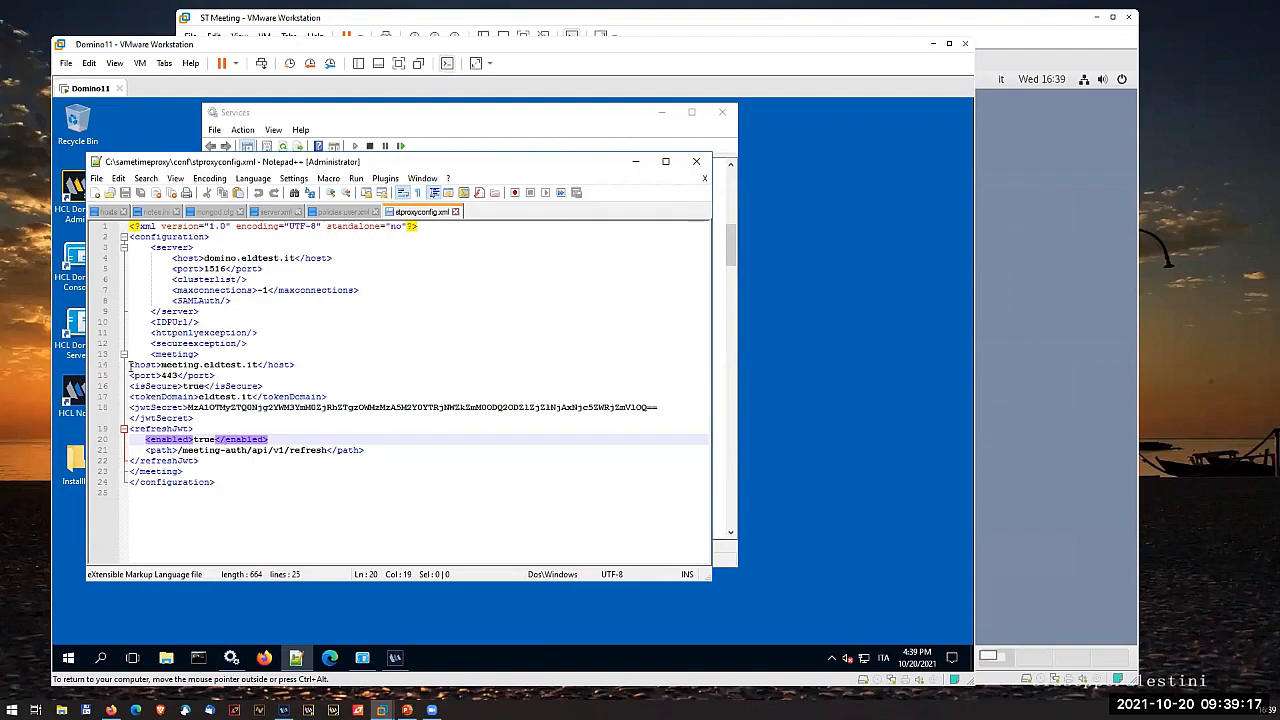
{"action": "left_click", "coordinate": [130, 365]}
{"action": "key", "text": "Tab"}
{"action": "left_click", "coordinate": [130, 375]}
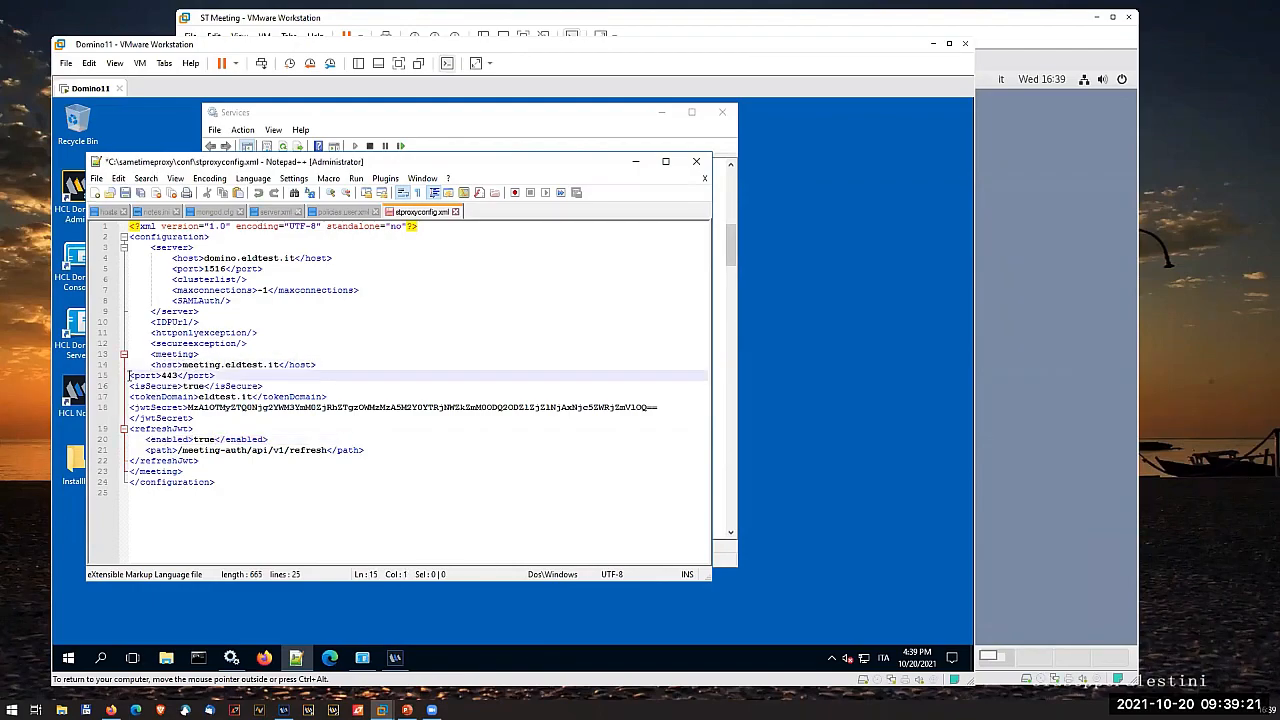
{"action": "key", "text": "Tab"}
{"action": "left_click", "coordinate": [130, 387]}
{"action": "key", "text": "Tab"}
{"action": "left_click", "coordinate": [130, 397]}
{"action": "key", "text": "Tab"}
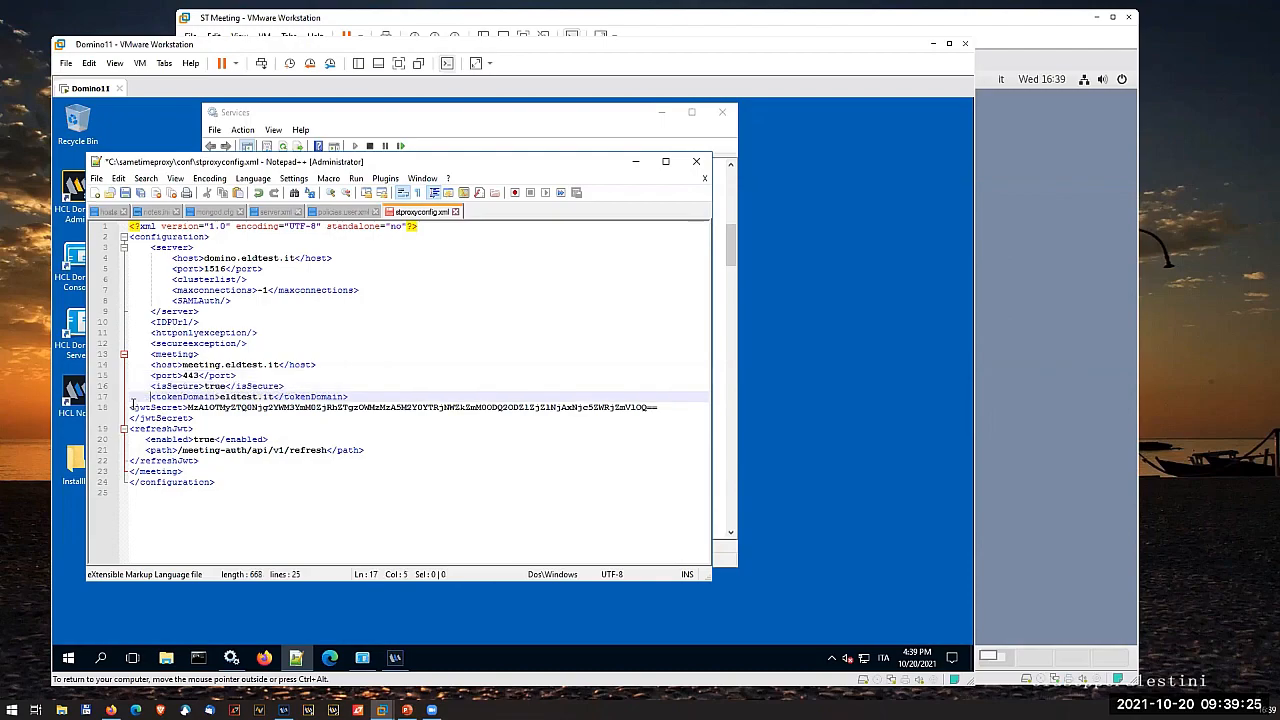
{"action": "left_click", "coordinate": [130, 407]}
{"action": "key", "text": "Tab"}
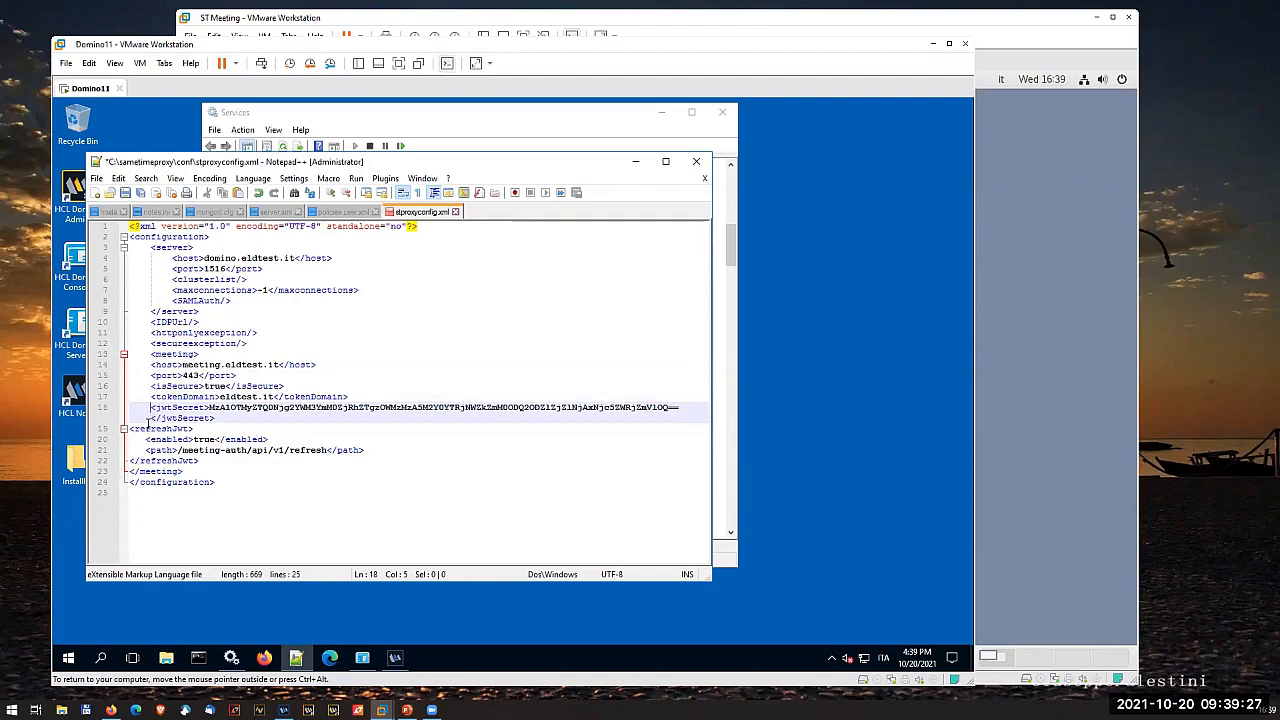
- Indent the opening and closing refreshJwt tags by one tab to align with the other meeting elements
{"action": "left_click", "coordinate": [130, 428]}
{"action": "key", "text": "Tab"}
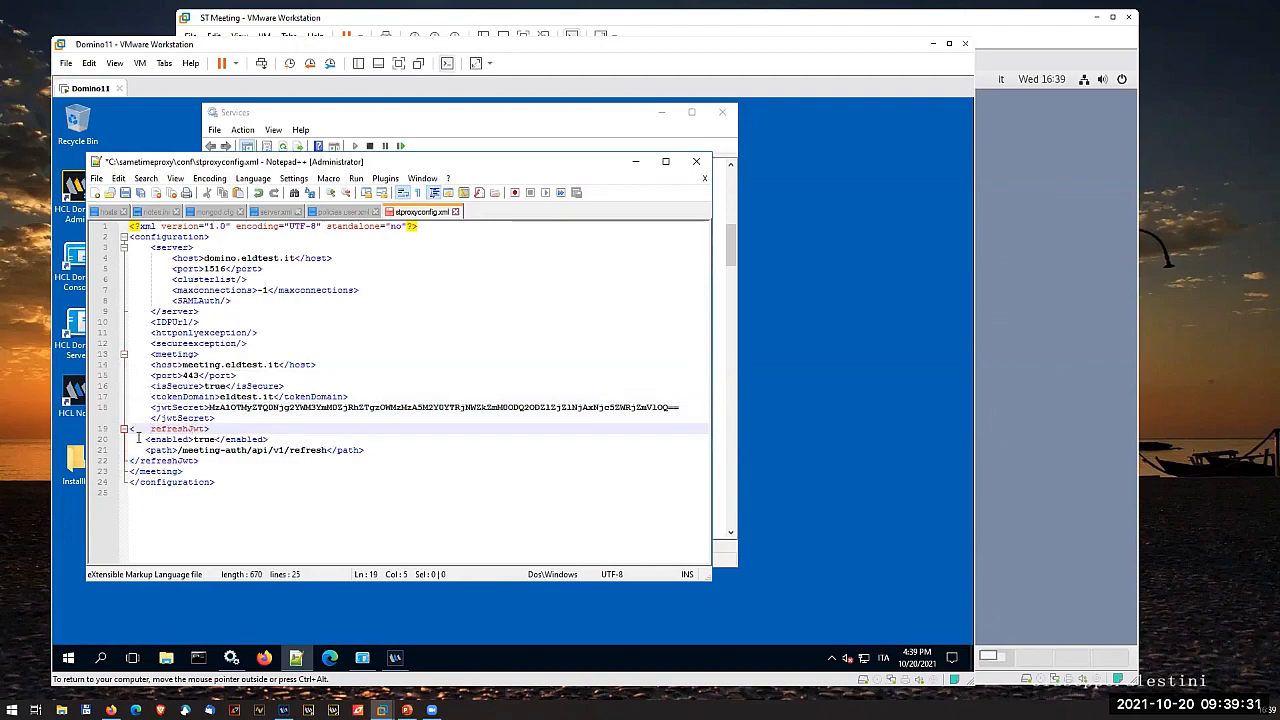
{"action": "key", "text": "BackSpace"}
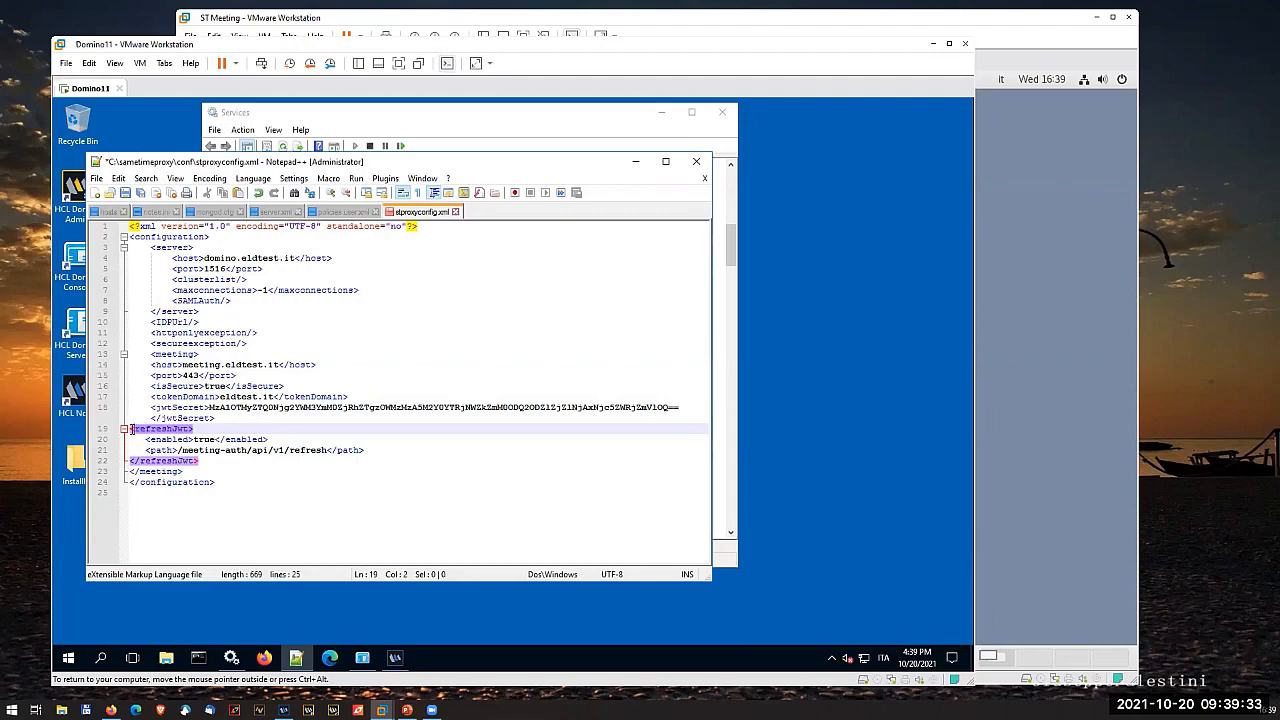
{"action": "left_click", "coordinate": [130, 428]}
{"action": "key", "text": "Tab"}
{"action": "left_click", "coordinate": [129, 461]}
{"action": "key", "text": "Tab"}
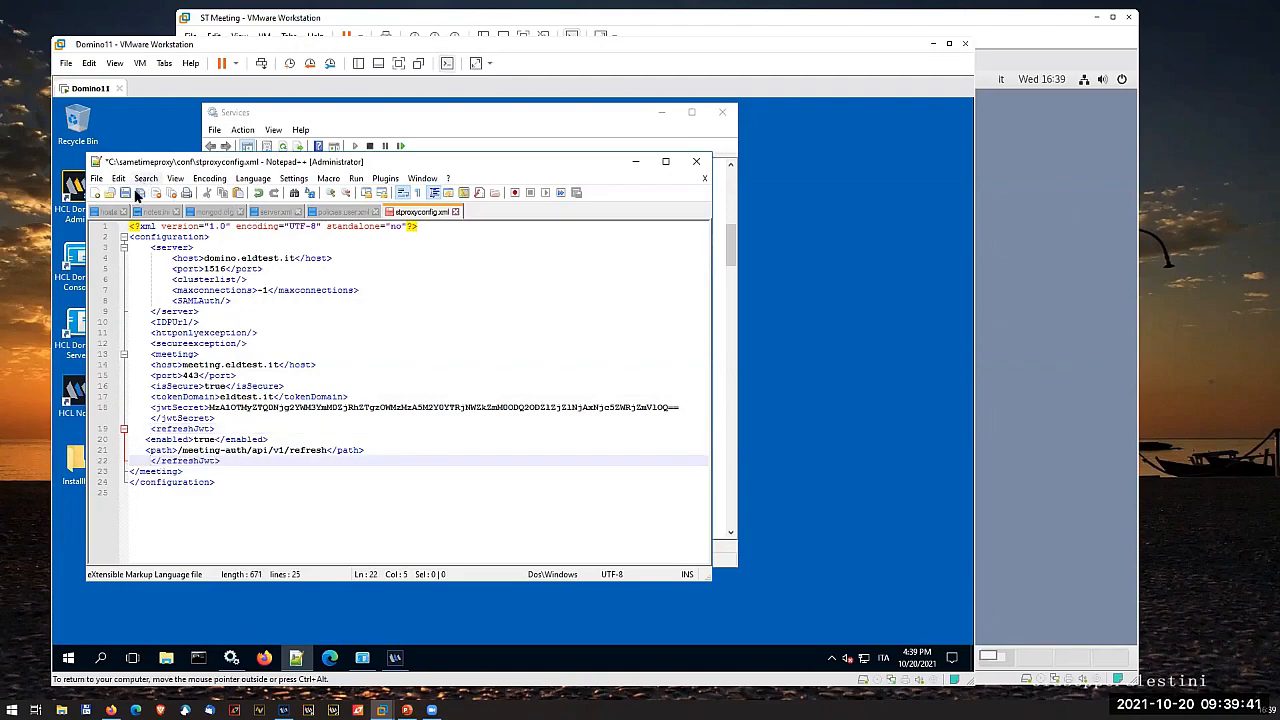
- Close Notepad++ and start the HCL Sametime Proxy Server service
{"action": "left_click", "coordinate": [697, 161]}
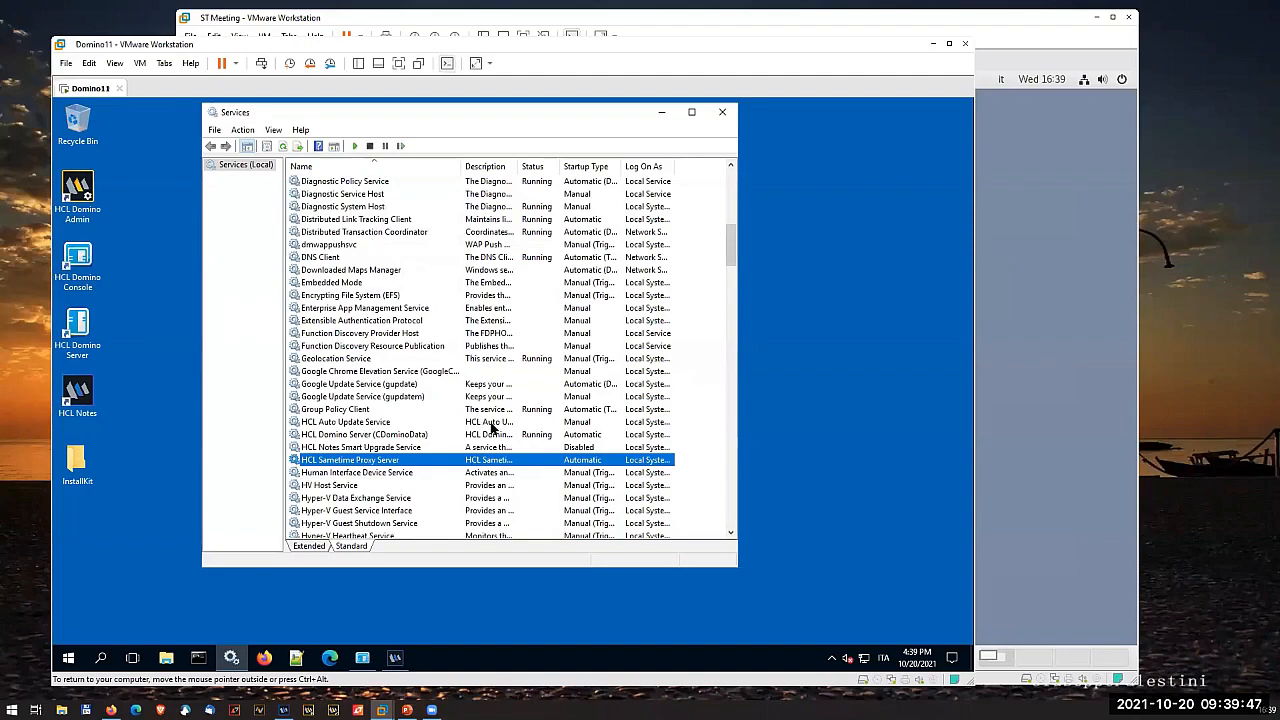
{"action": "left_click", "coordinate": [355, 146]}
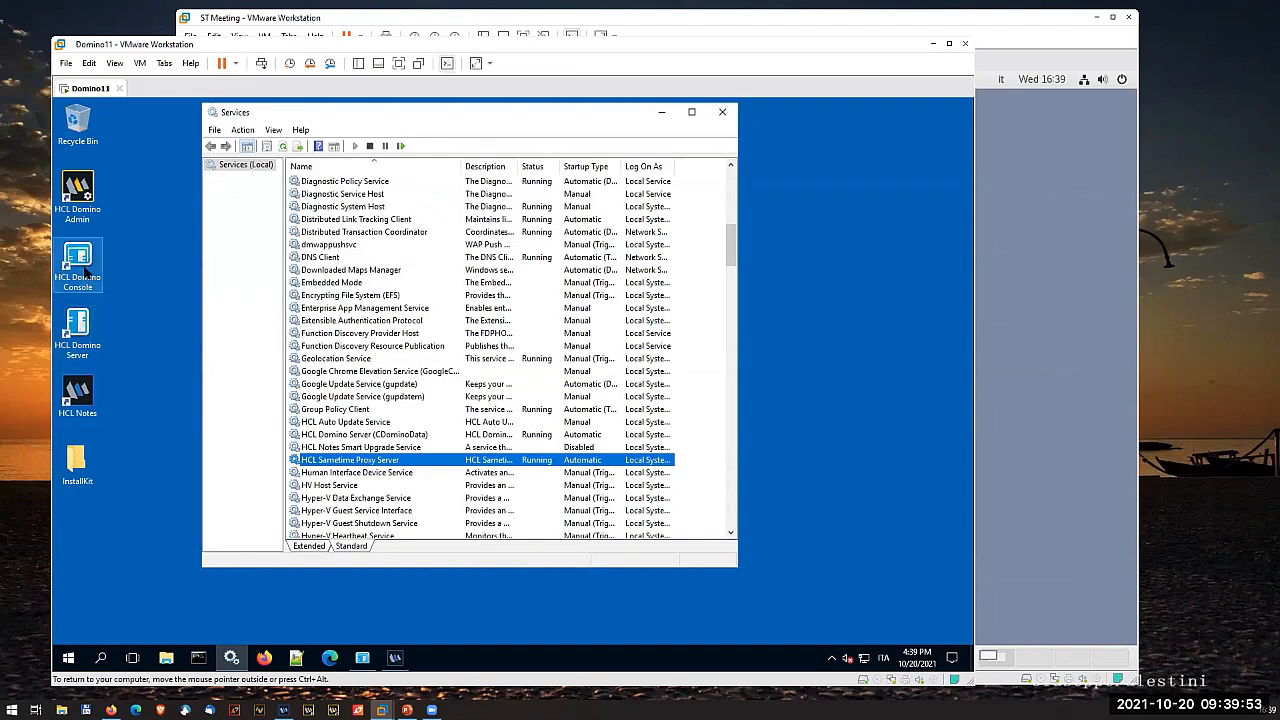
- Check the status of the Sametime Server, Sametime Services Framework and ST services in the services list
{"action": "left_click", "coordinate": [436, 382]}
{"action": "scroll", "coordinate": [437, 388], "scroll_direction": "down", "scroll_amount": 2}
{"action": "scroll", "coordinate": [437, 388], "scroll_direction": "down", "scroll_amount": 6}
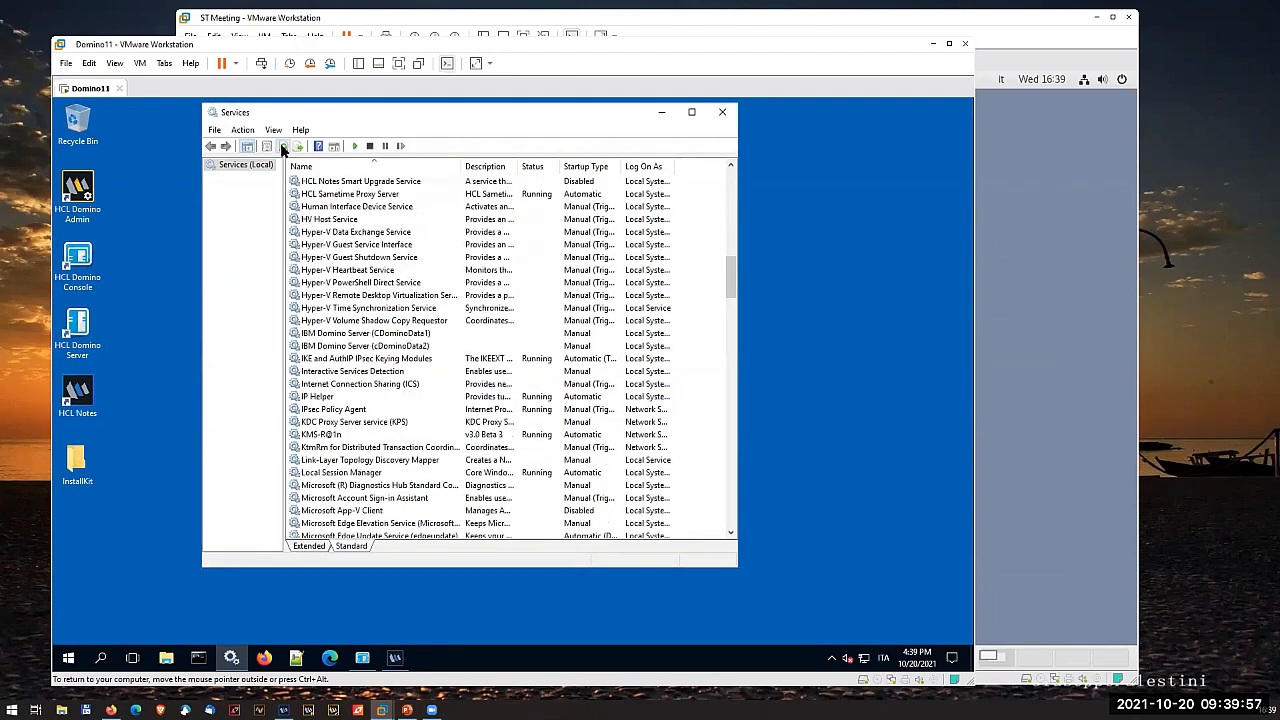
{"action": "scroll", "coordinate": [462, 449], "scroll_direction": "down", "scroll_amount": 20}
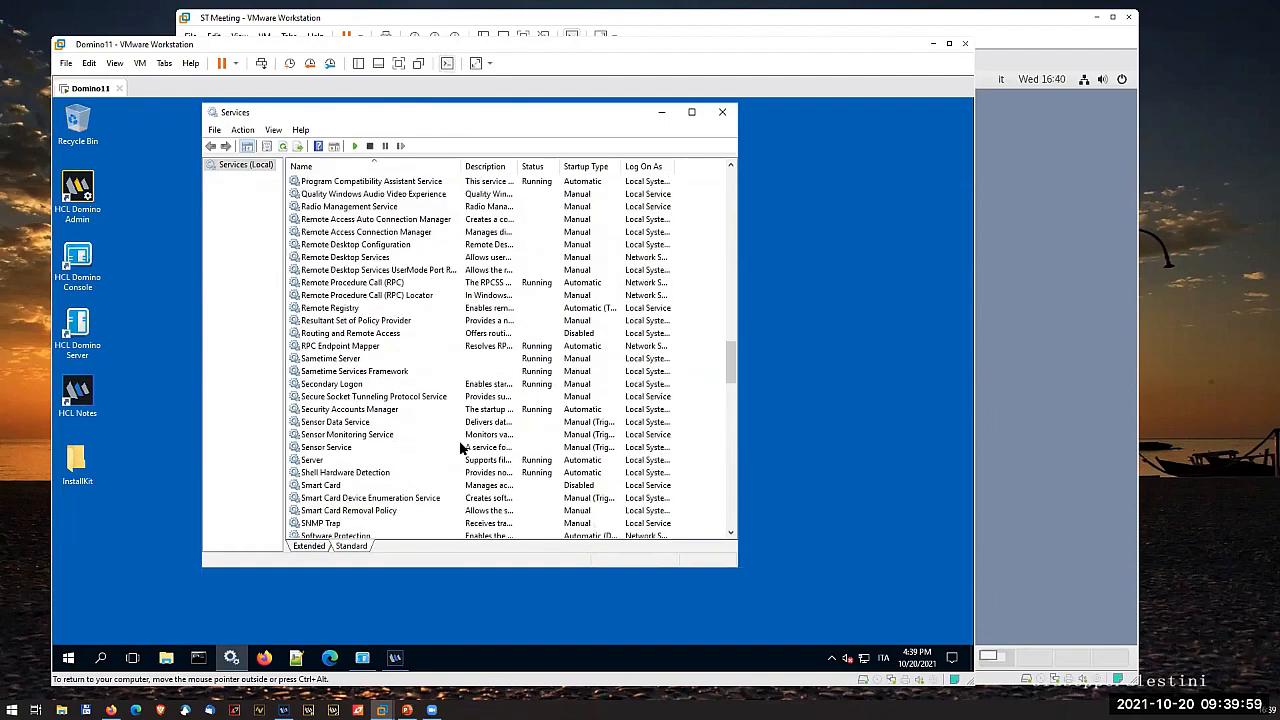
{"action": "scroll", "coordinate": [459, 440], "scroll_direction": "down", "scroll_amount": 4}
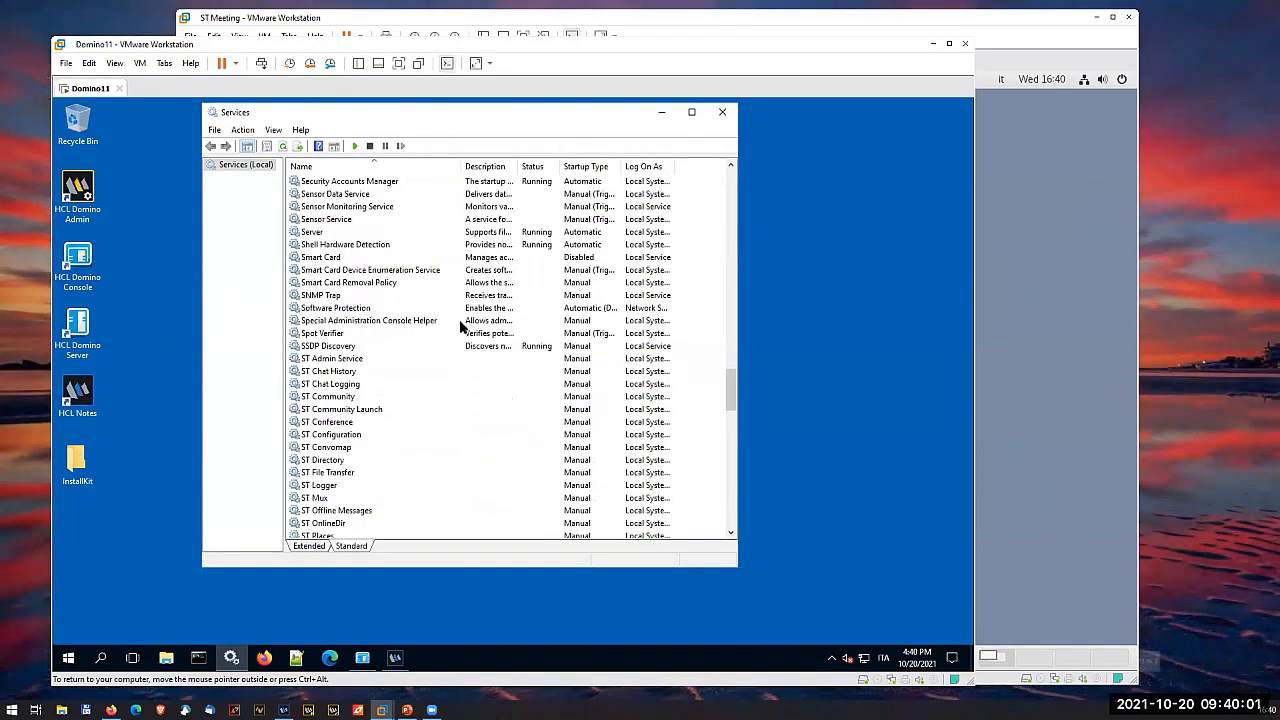
{"action": "scroll", "coordinate": [464, 224], "scroll_direction": "up", "scroll_amount": 2}
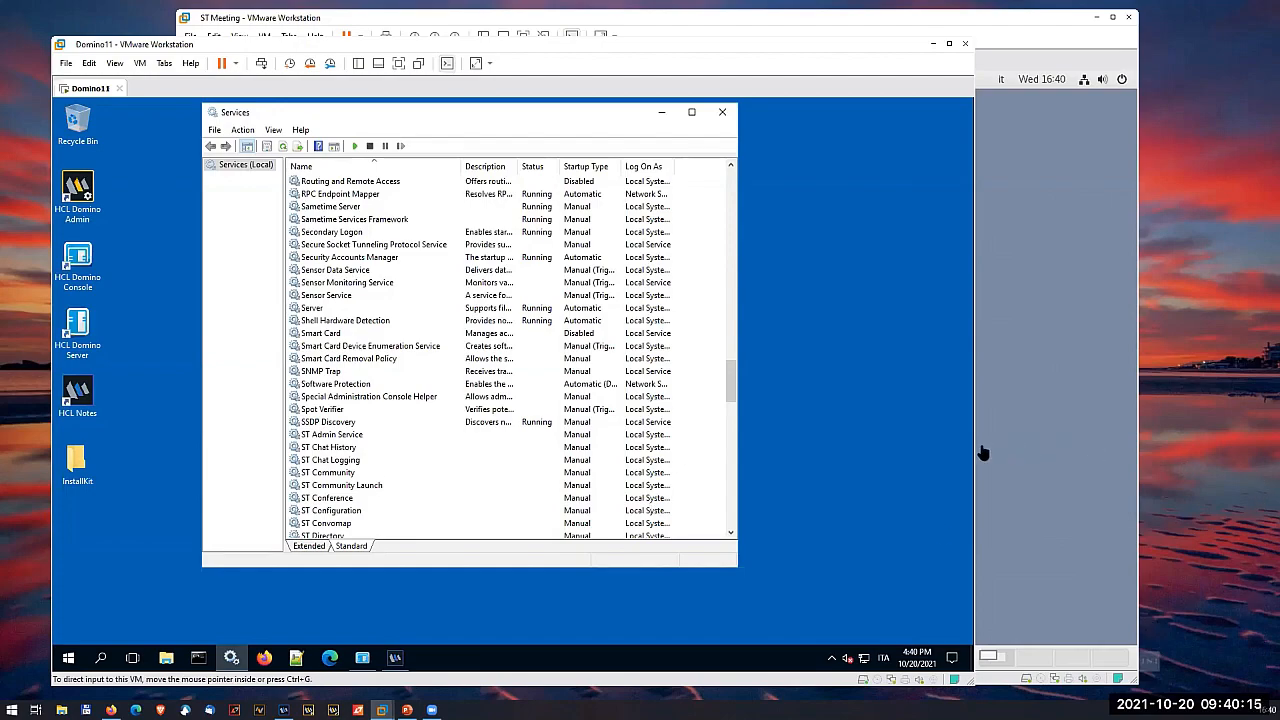
- Switch to the ST Meeting virtual machine, minimize the base64 terminal and open Firefox without the privacy notice page
{"action": "left_click", "coordinate": [1006, 373]}
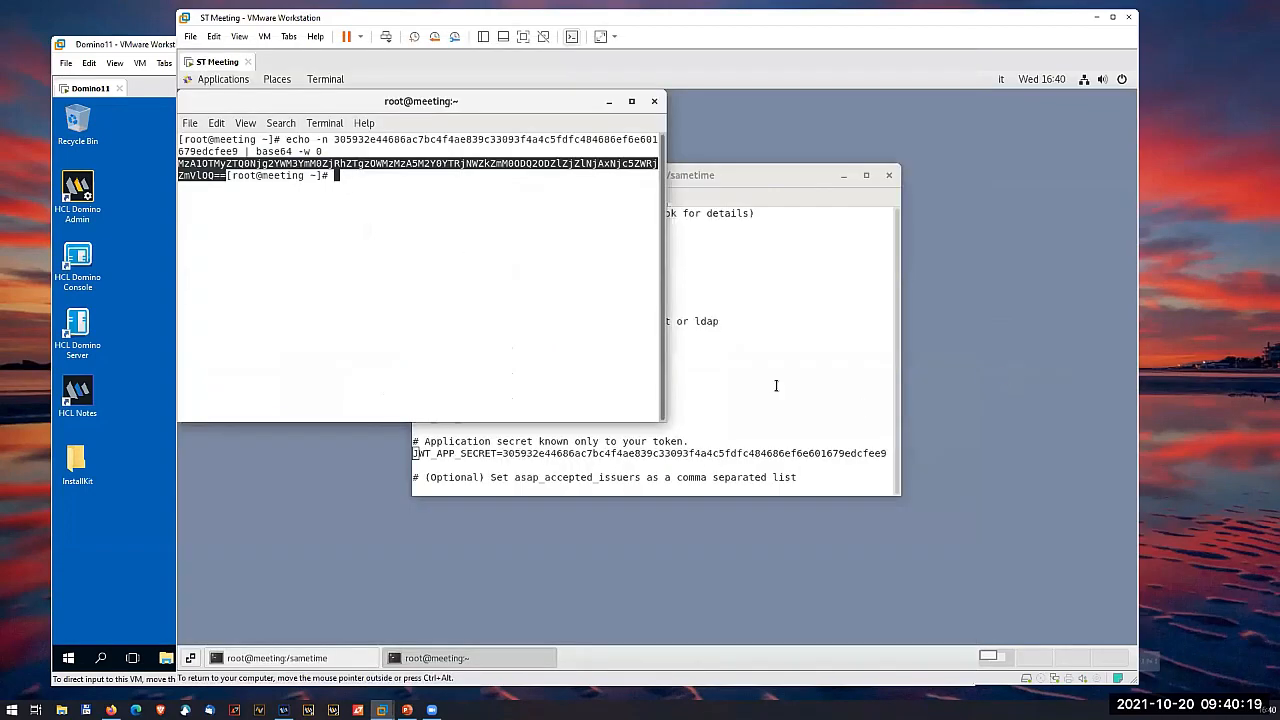
{"action": "left_click", "coordinate": [610, 104]}
{"action": "left_click", "coordinate": [224, 80]}
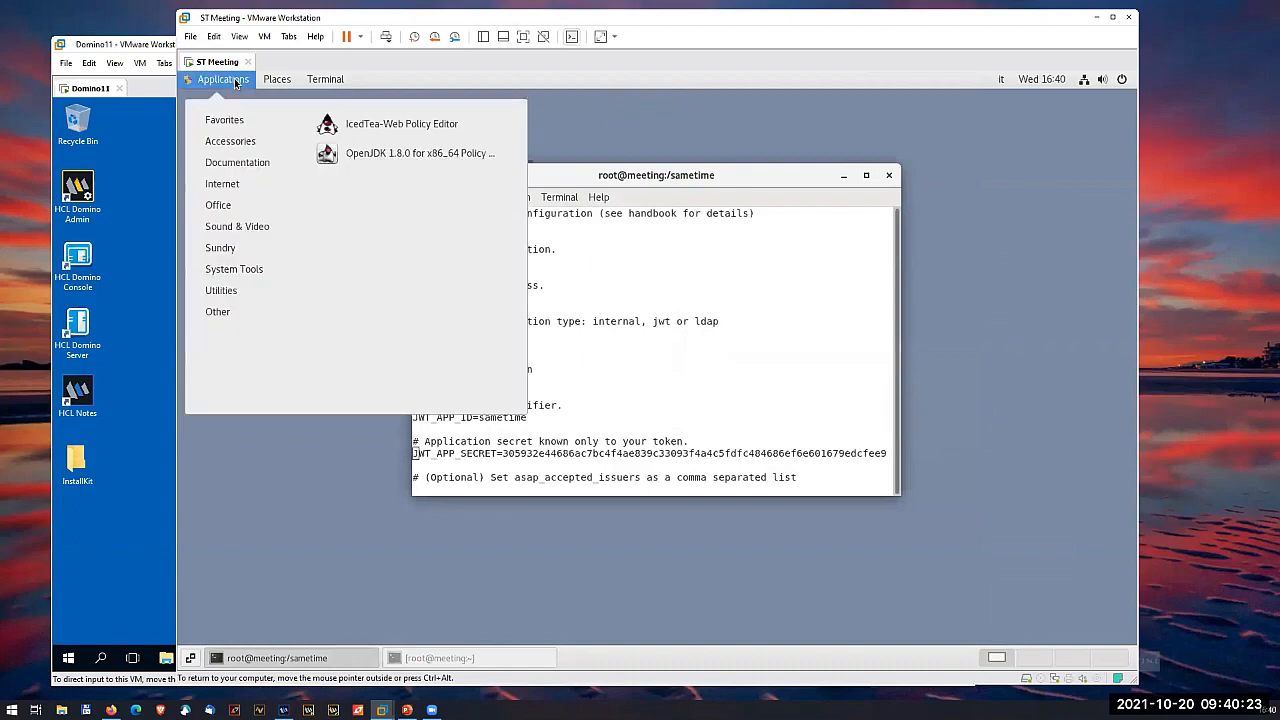
{"action": "mouse_move", "coordinate": [279, 125]}
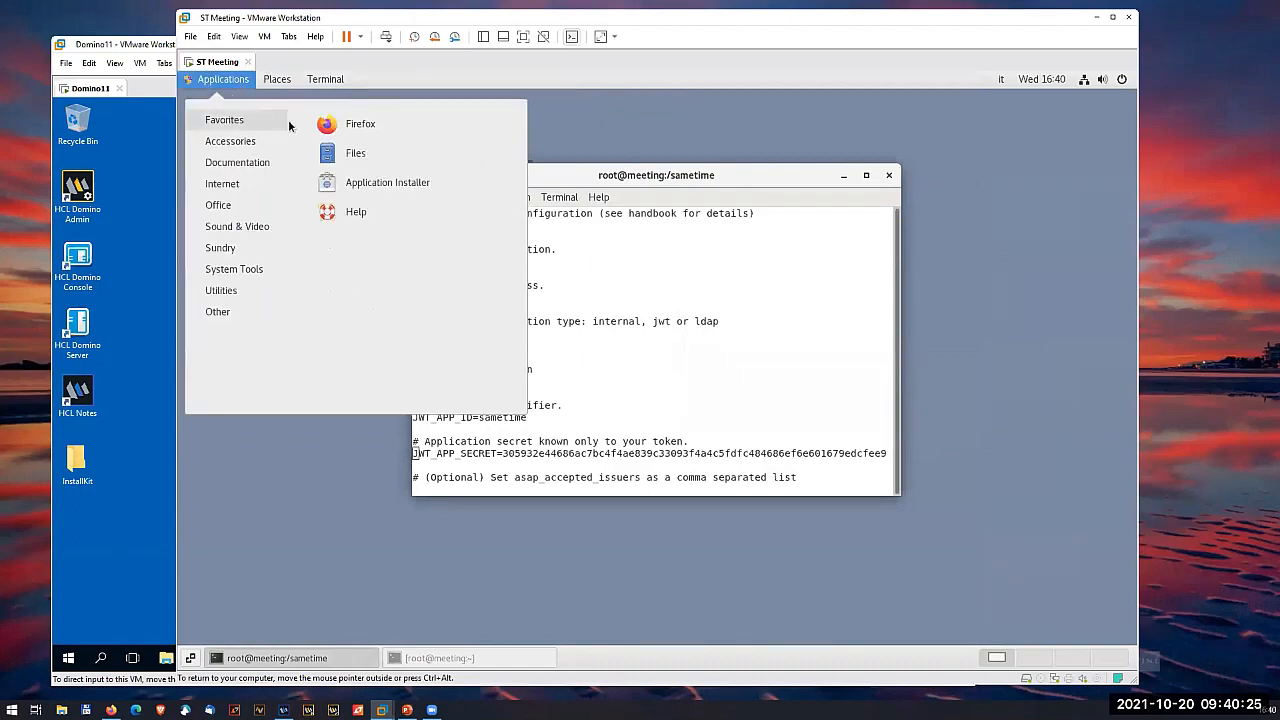
{"action": "left_click", "coordinate": [355, 124]}
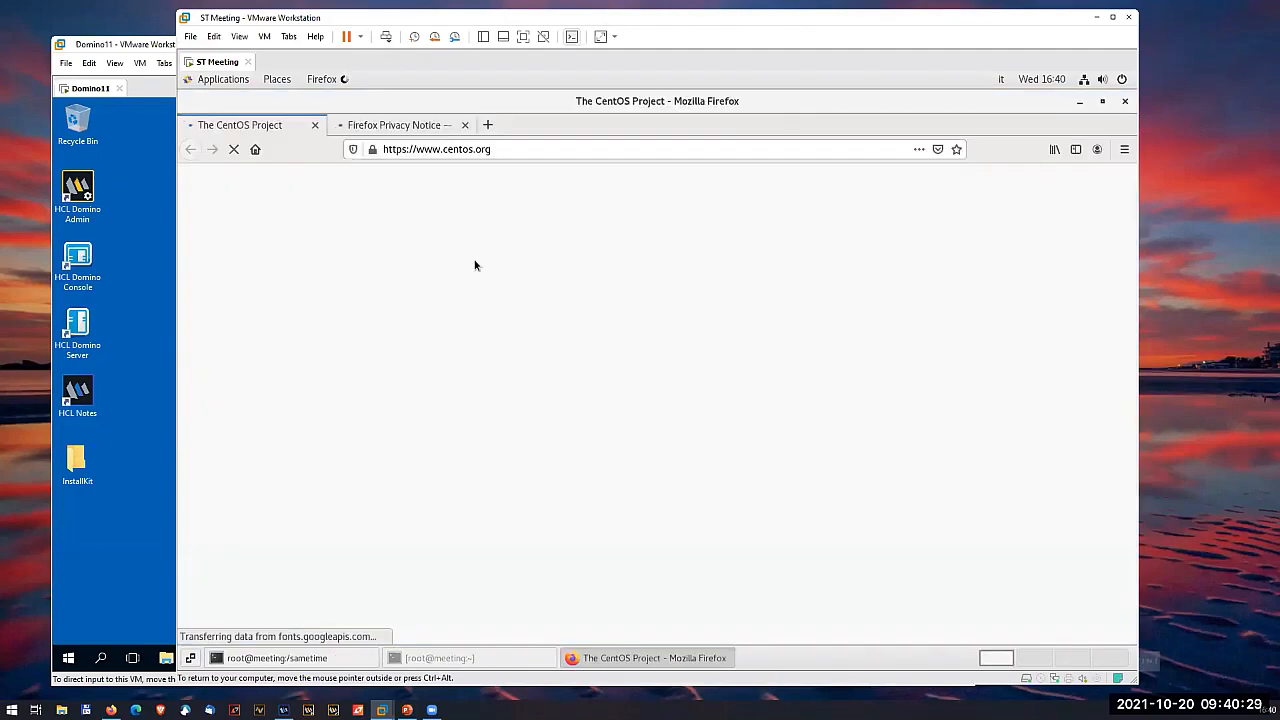
{"action": "left_click", "coordinate": [464, 125]}
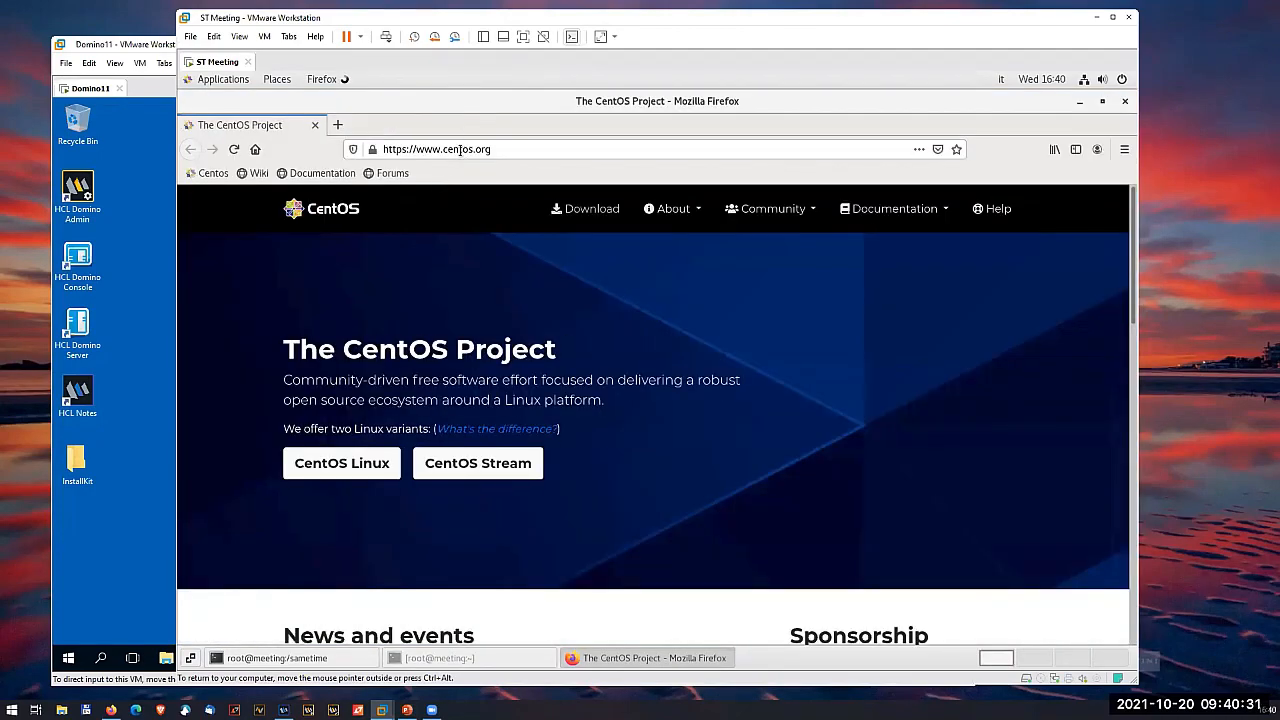
{"action": "left_click", "coordinate": [460, 149]}
{"action": "type", "text": "h"}
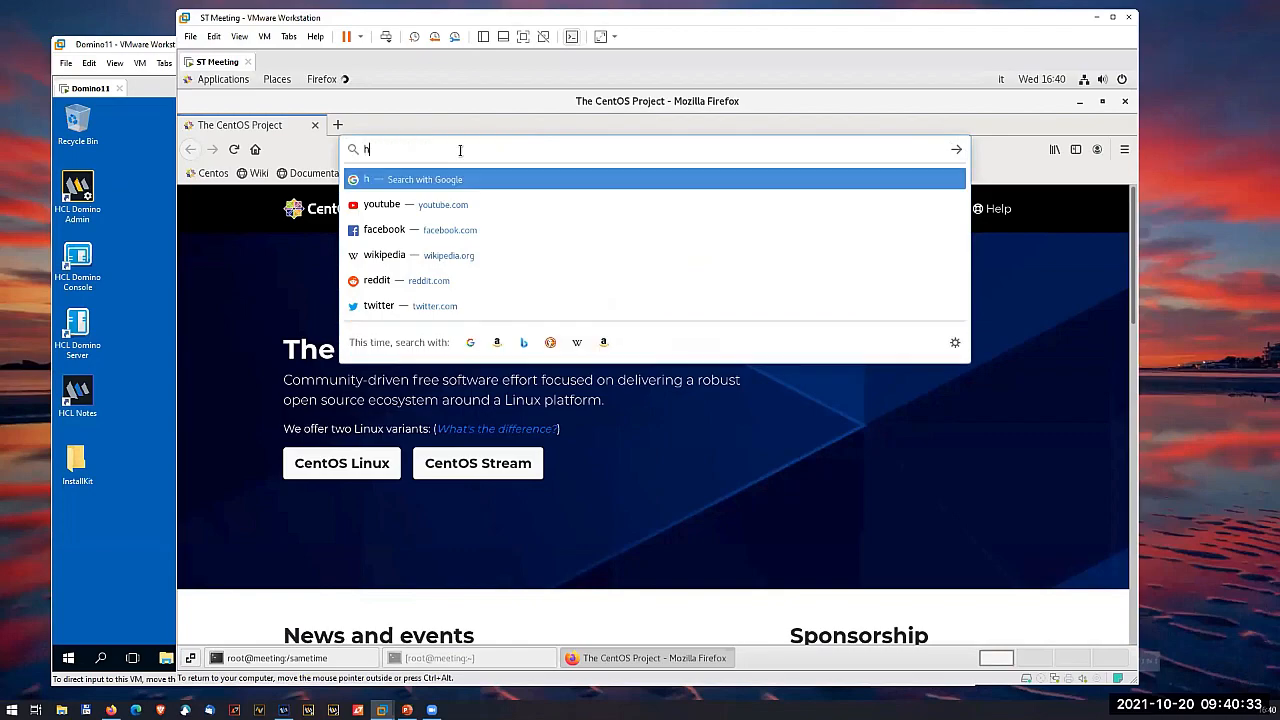
{"action": "type", "text": "ttps://"}
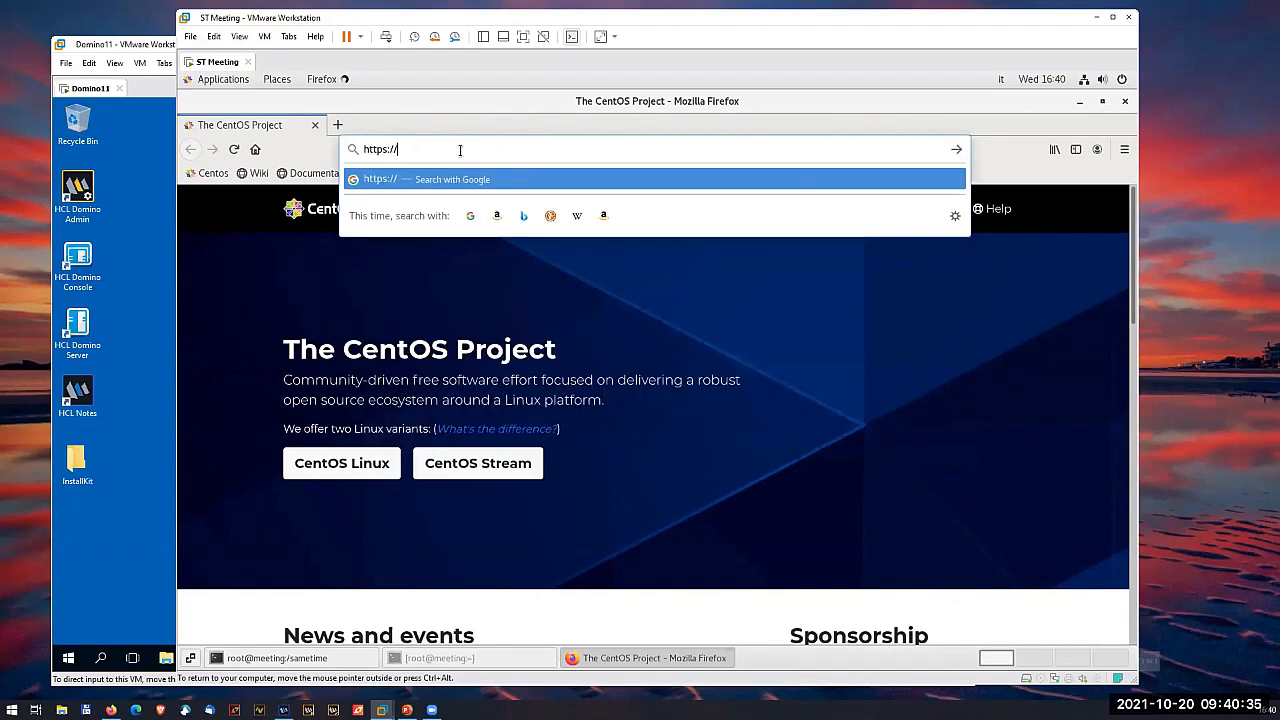
{"action": "type", "text": "meeting.eldtest"}
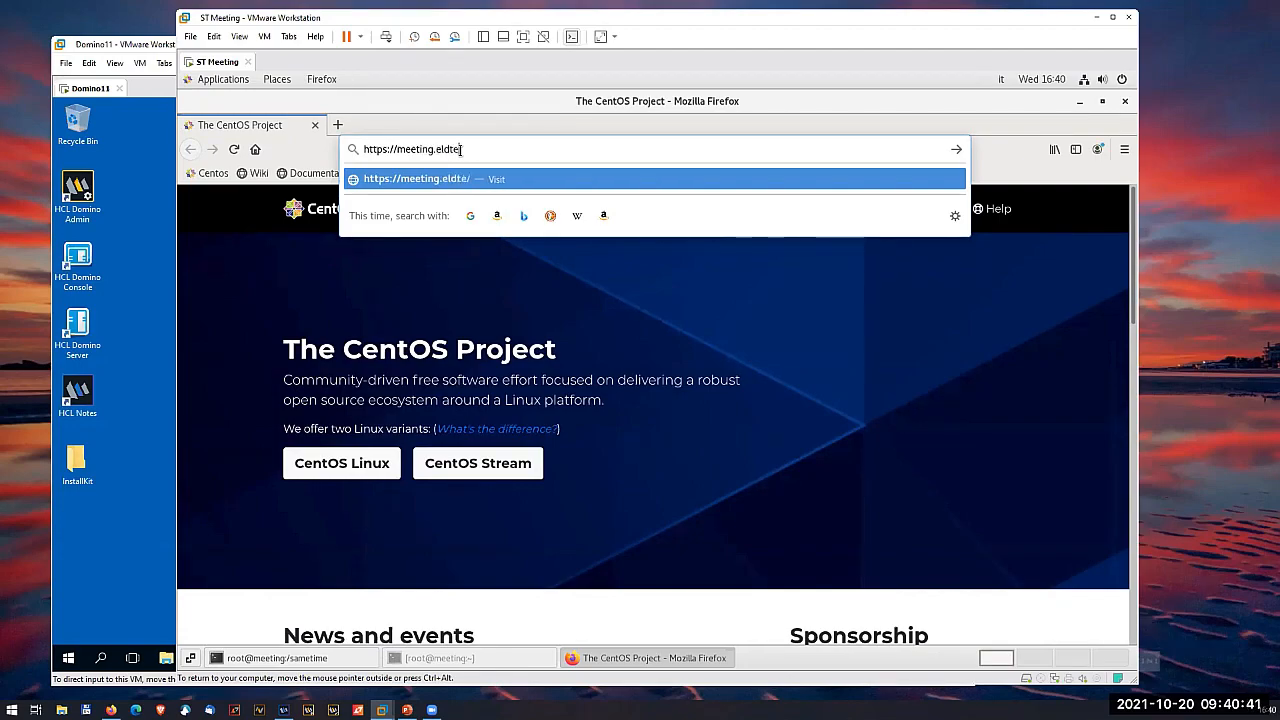
{"action": "type", "text": ".it"}
{"action": "key", "text": "Return"}
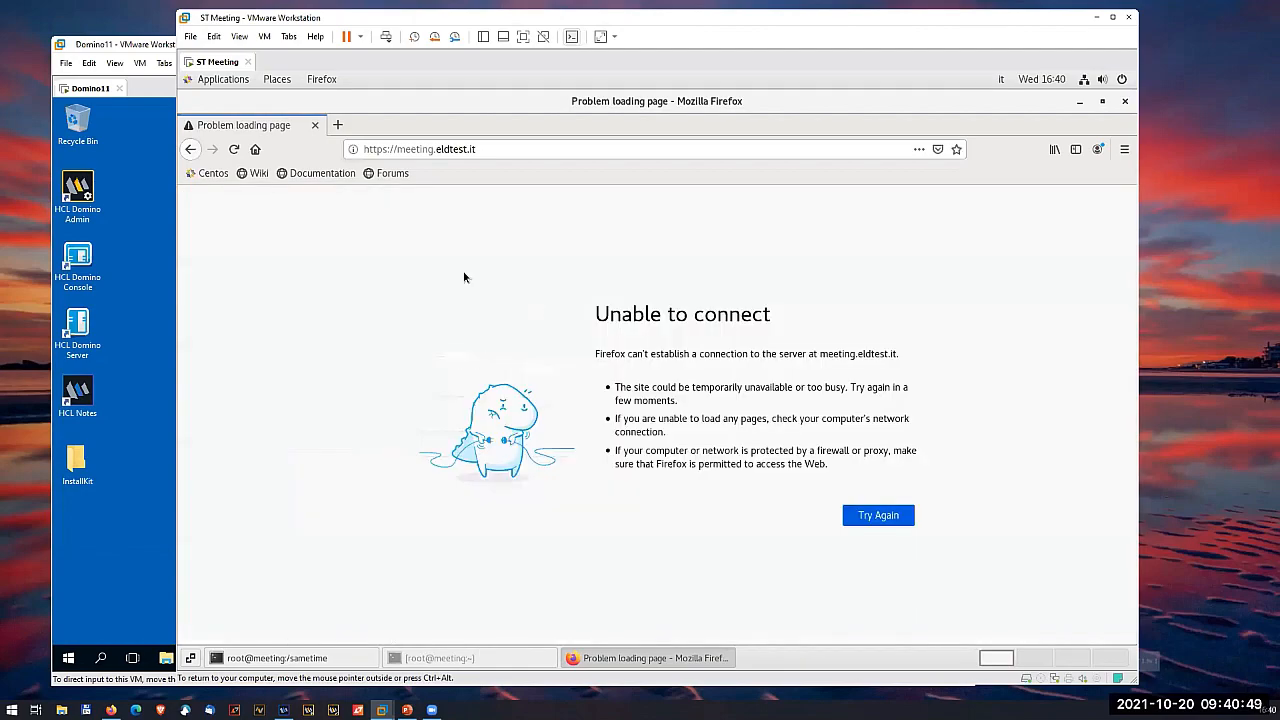
- Write and quit the .env file in the sametime folder terminal with :wq!, and list the running containers with docker ps
{"action": "left_click", "coordinate": [448, 657]}
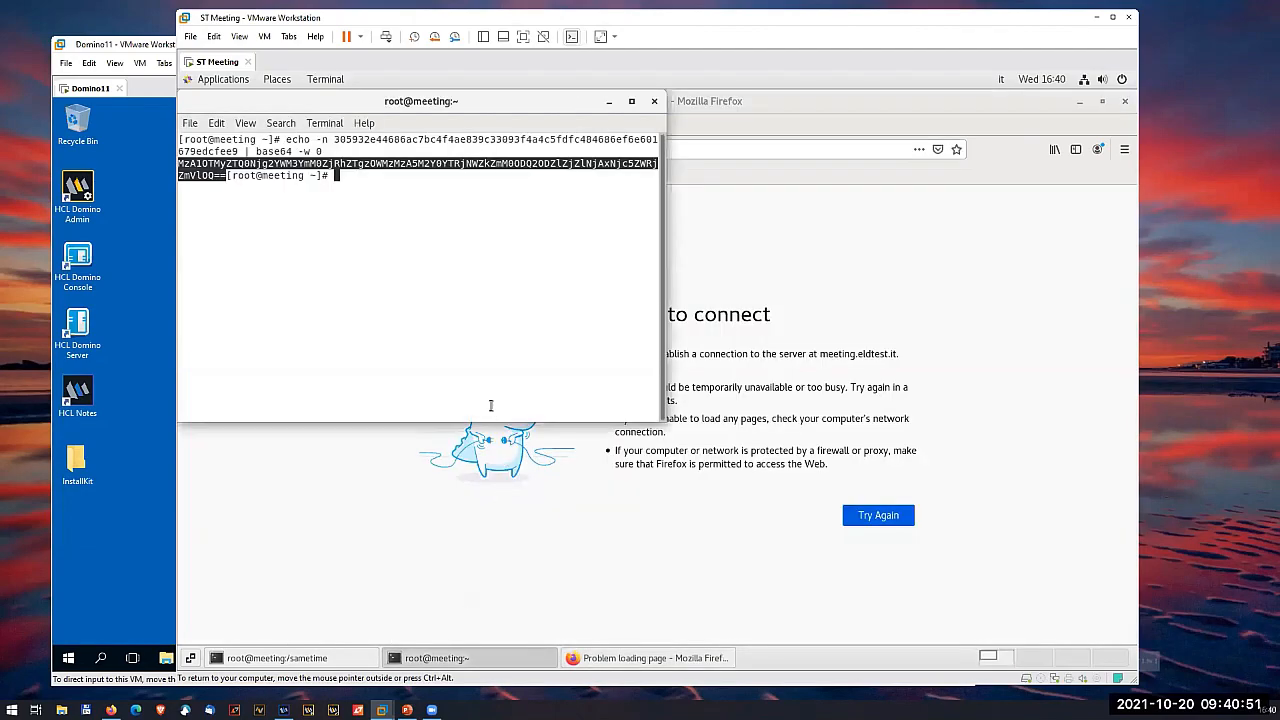
{"action": "left_click", "coordinate": [321, 659]}
{"action": "key", "text": "Up"}
{"action": "key", "text": "Up"}
{"action": "key", "text": "Up"}
{"action": "key", "text": "Up"}
{"action": "key", "text": "Up"}
{"action": "key", "text": "Up"}
{"action": "key", "text": "Up"}
{"action": "key", "text": "Up"}
{"action": "key", "text": "Up"}
{"action": "key", "text": "Up"}
{"action": "key", "text": "Up"}
{"action": "key", "text": "Up"}
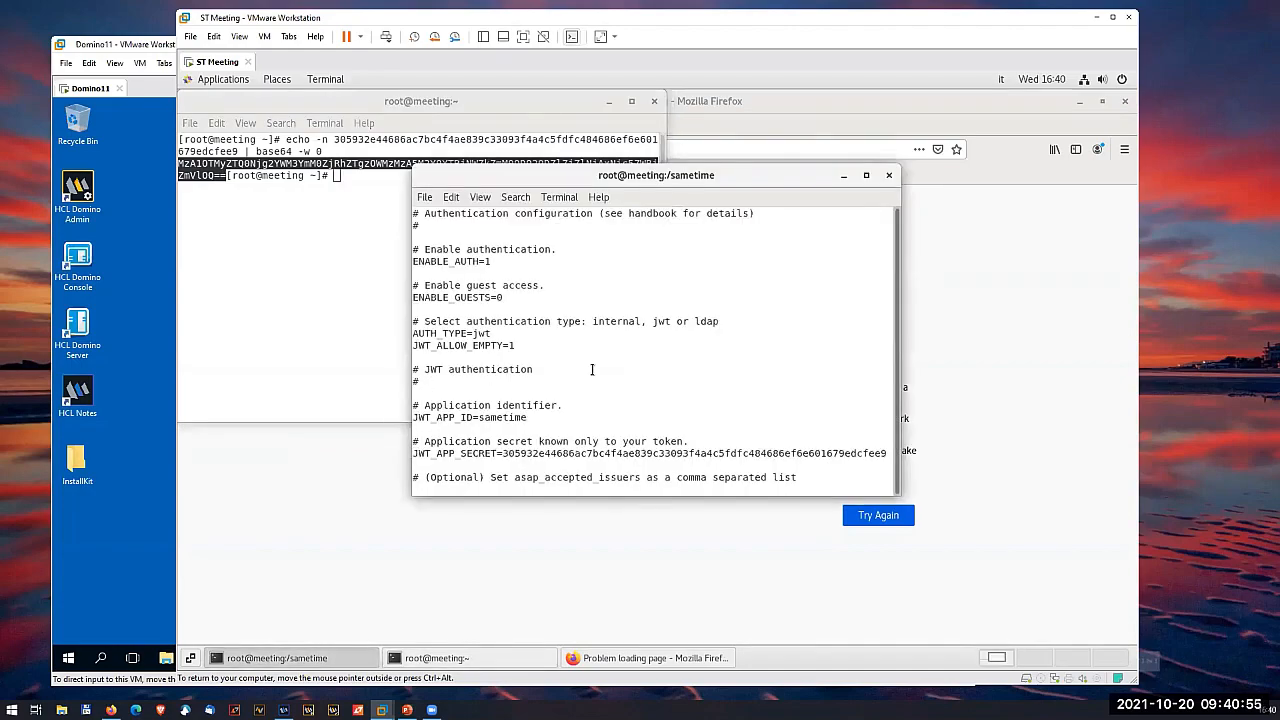
{"action": "key", "text": "Down"}
{"action": "key", "text": "Down"}
{"action": "key", "text": "Down"}
{"action": "key", "text": "Down"}
{"action": "key", "text": "Down"}
{"action": "key", "text": "Down"}
{"action": "key", "text": "Down"}
{"action": "key", "text": "Down"}
{"action": "key", "text": "Down"}
{"action": "key", "text": "Down"}
{"action": "key", "text": "Down"}
{"action": "key", "text": "Down"}
{"action": "key", "text": "Down"}
{"action": "key", "text": "Down"}
{"action": "key", "text": "Down"}
{"action": "type", "text": ":wq!"}
{"action": "key", "text": "Return"}
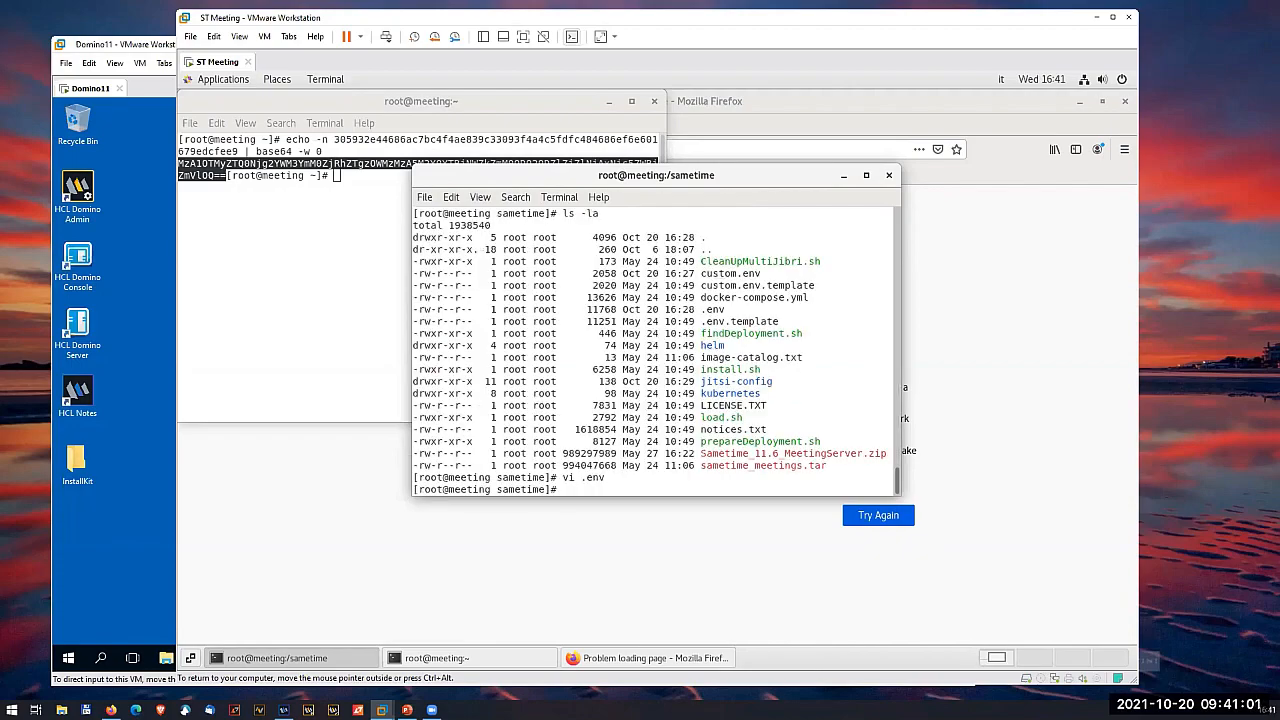
{"action": "type", "text": "docker ps"}
{"action": "key", "text": "Return"}
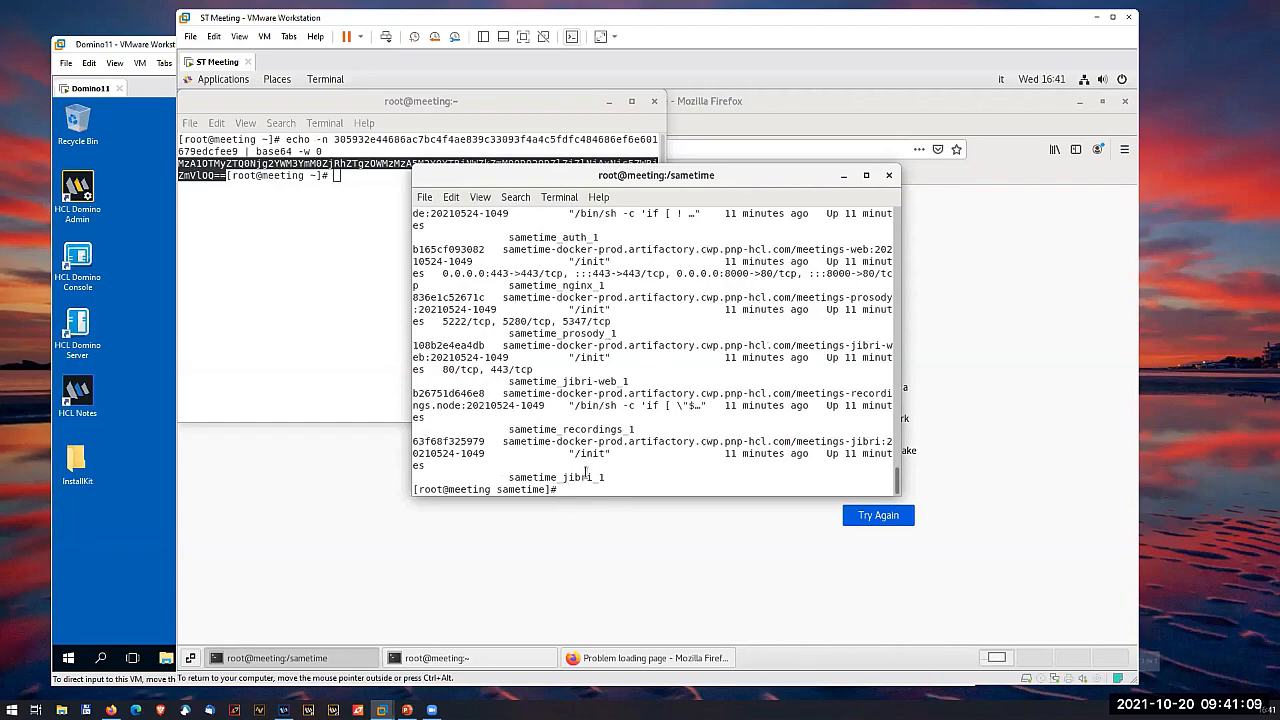
- Reopen .env in vi, review its port, authentication, JWT and LDAP settings, and quit without saving
{"action": "type", "text": "vi .env"}
{"action": "key", "text": "Return"}
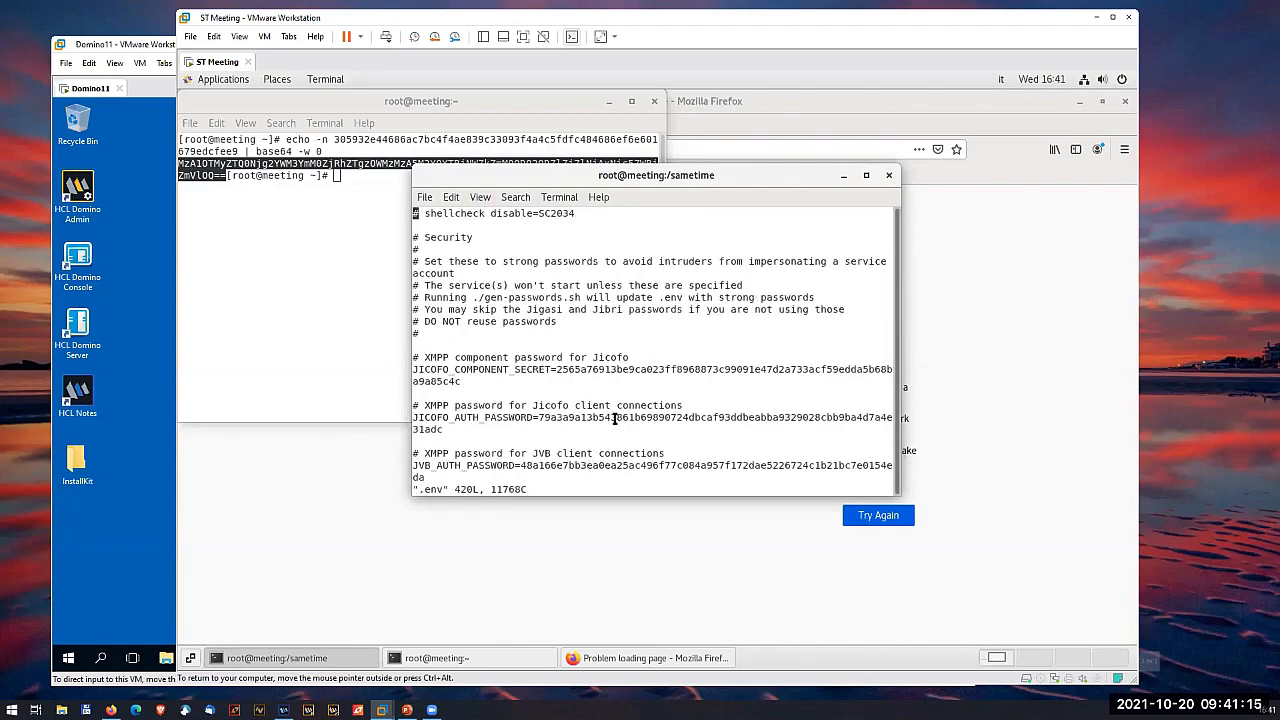
{"action": "scroll", "coordinate": [590, 405], "scroll_direction": "down", "scroll_amount": 8}
{"action": "scroll", "coordinate": [578, 405], "scroll_direction": "down", "scroll_amount": 10}
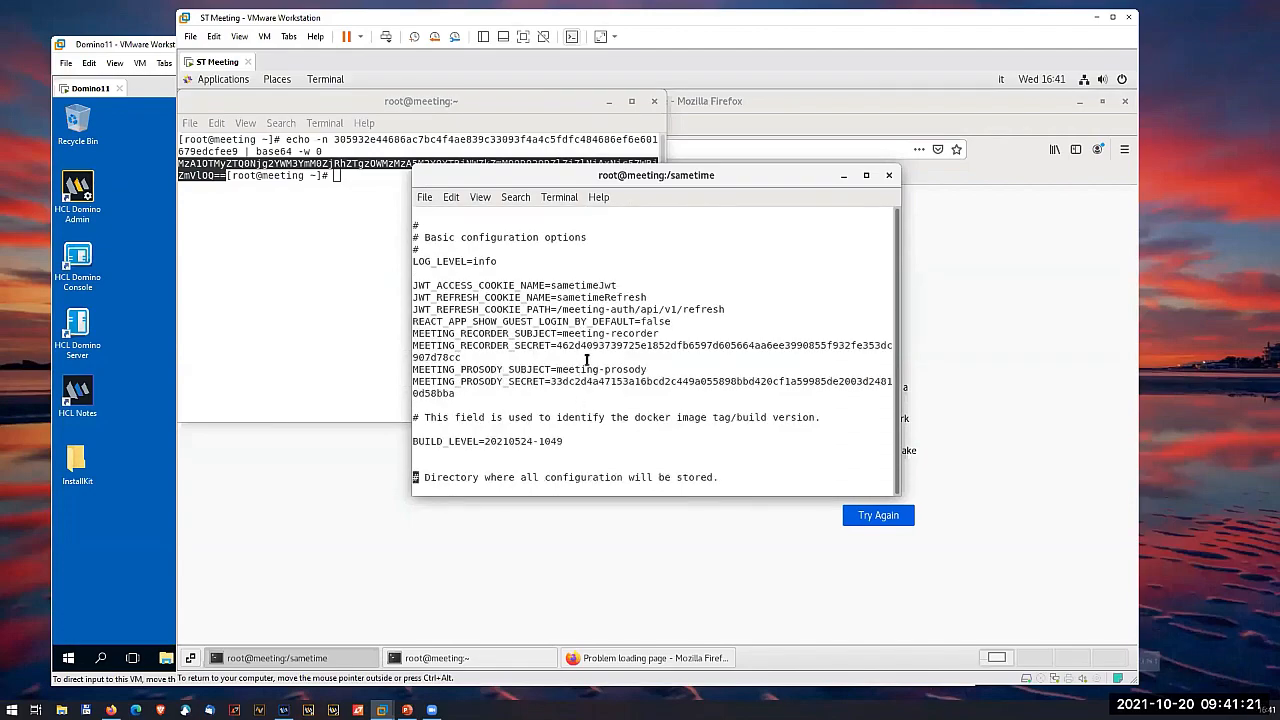
{"action": "scroll", "coordinate": [587, 360], "scroll_direction": "down", "scroll_amount": 6}
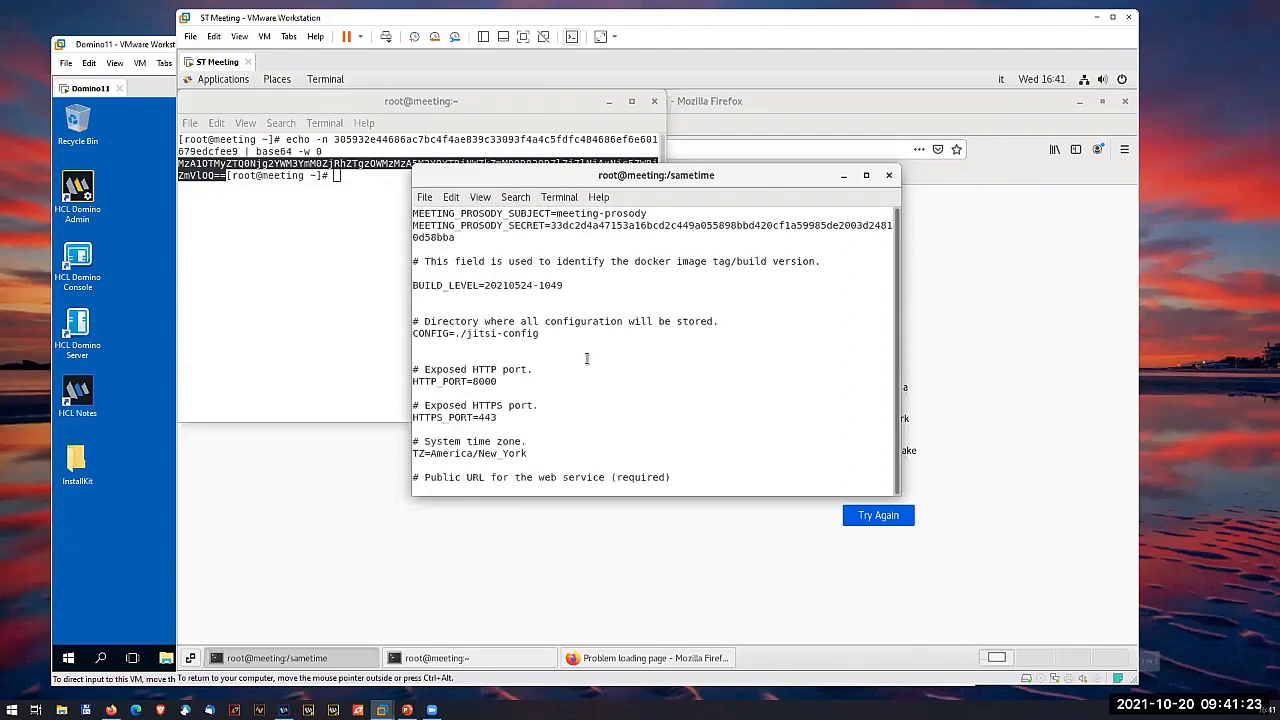
{"action": "scroll", "coordinate": [587, 358], "scroll_direction": "down", "scroll_amount": 8}
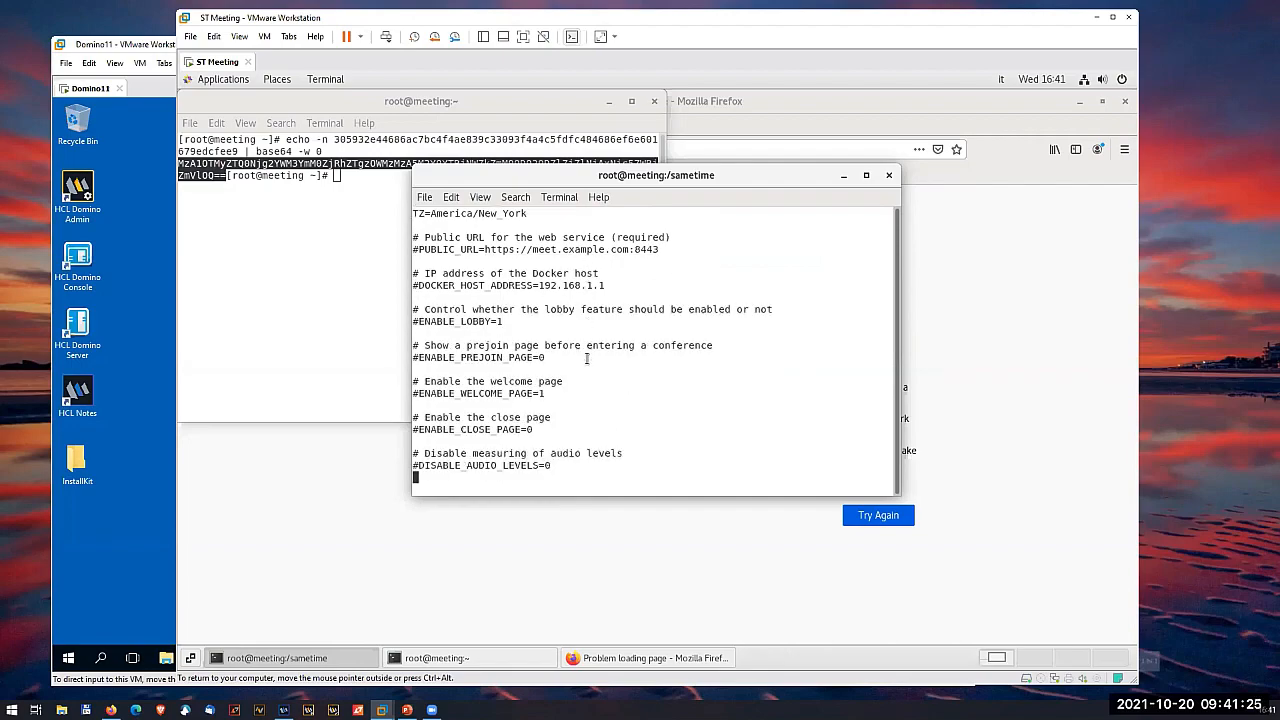
{"action": "scroll", "coordinate": [587, 358], "scroll_direction": "down", "scroll_amount": 10}
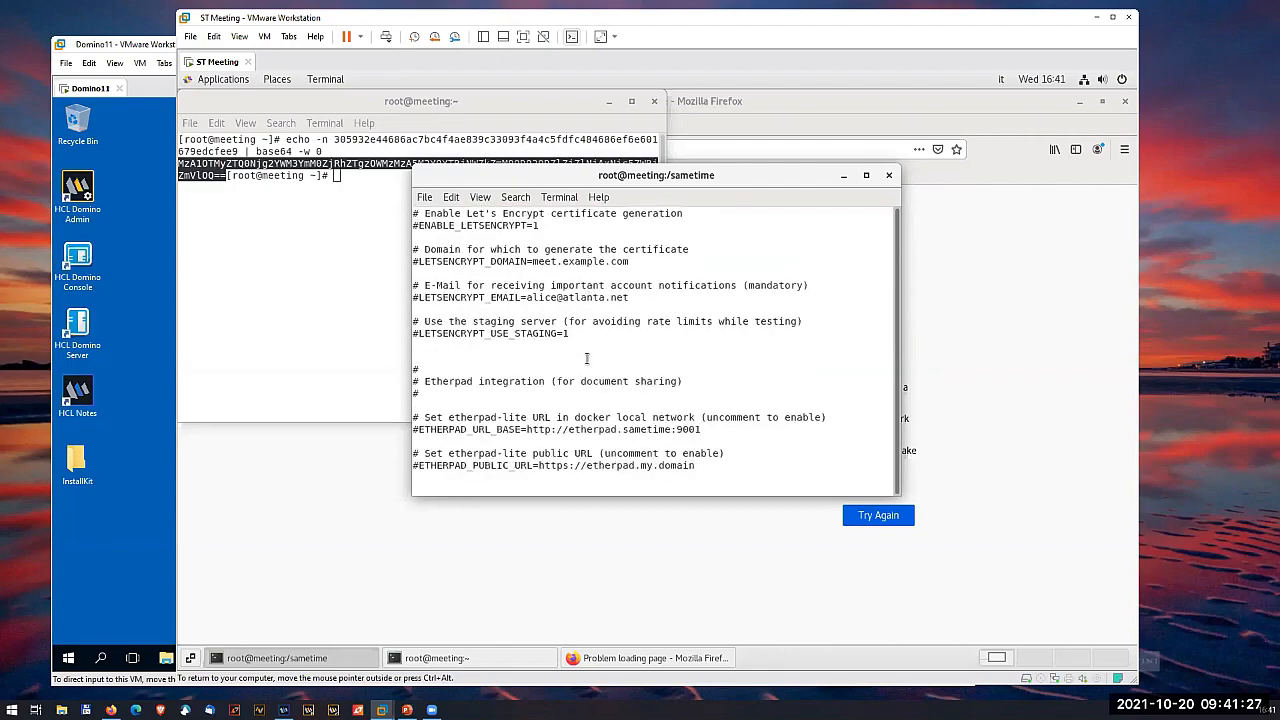
{"action": "scroll", "coordinate": [587, 360], "scroll_direction": "down", "scroll_amount": 2}
{"action": "scroll", "coordinate": [587, 358], "scroll_direction": "down", "scroll_amount": 10}
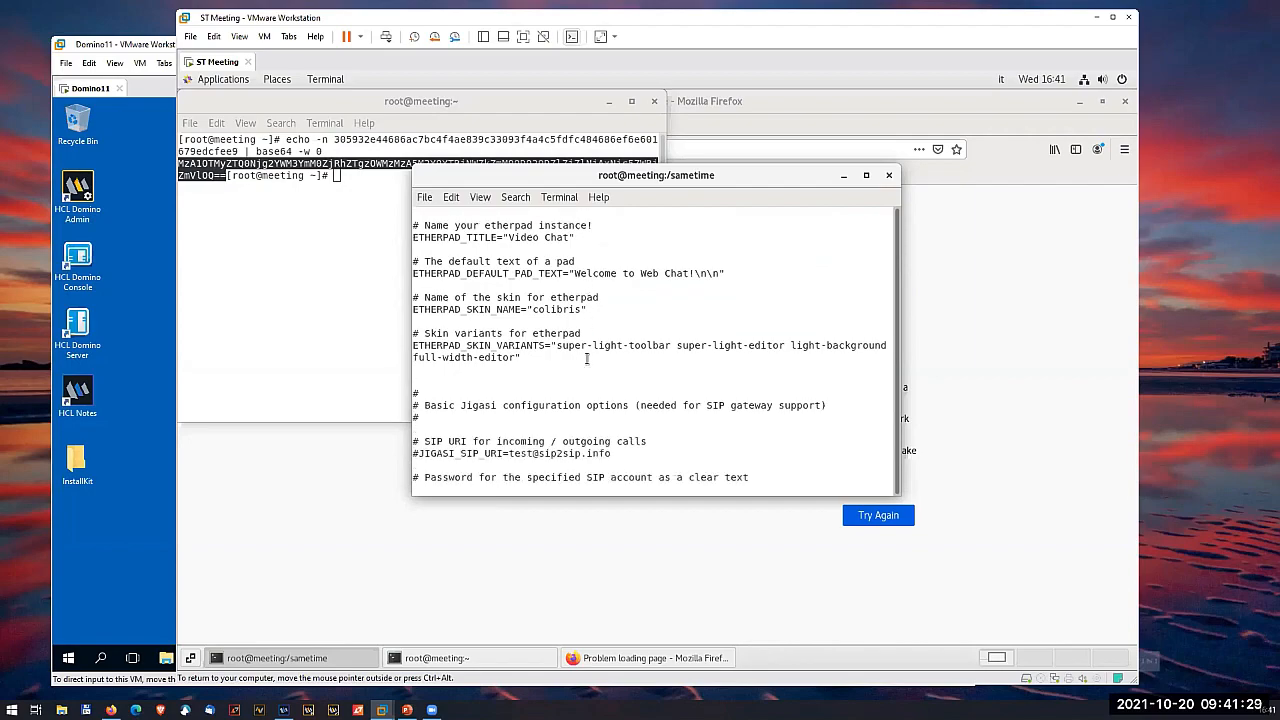
{"action": "scroll", "coordinate": [587, 358], "scroll_direction": "down", "scroll_amount": 2}
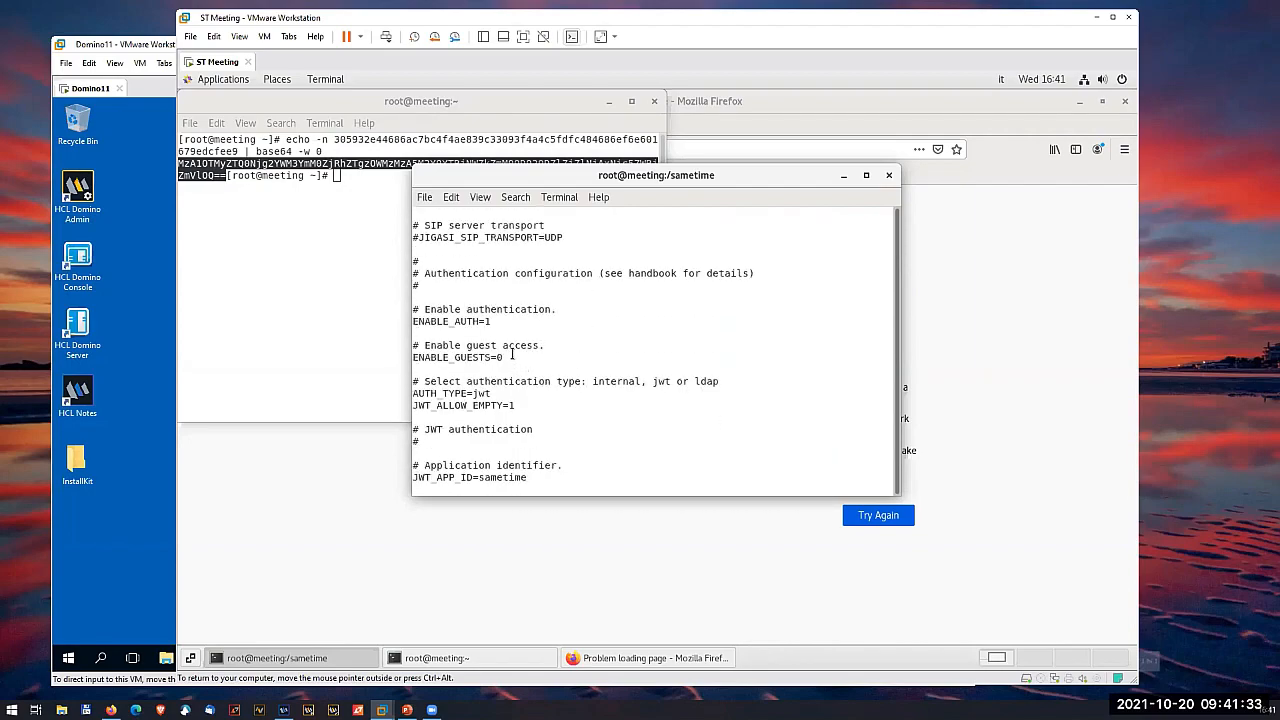
{"action": "scroll", "coordinate": [511, 355], "scroll_direction": "down", "scroll_amount": 8}
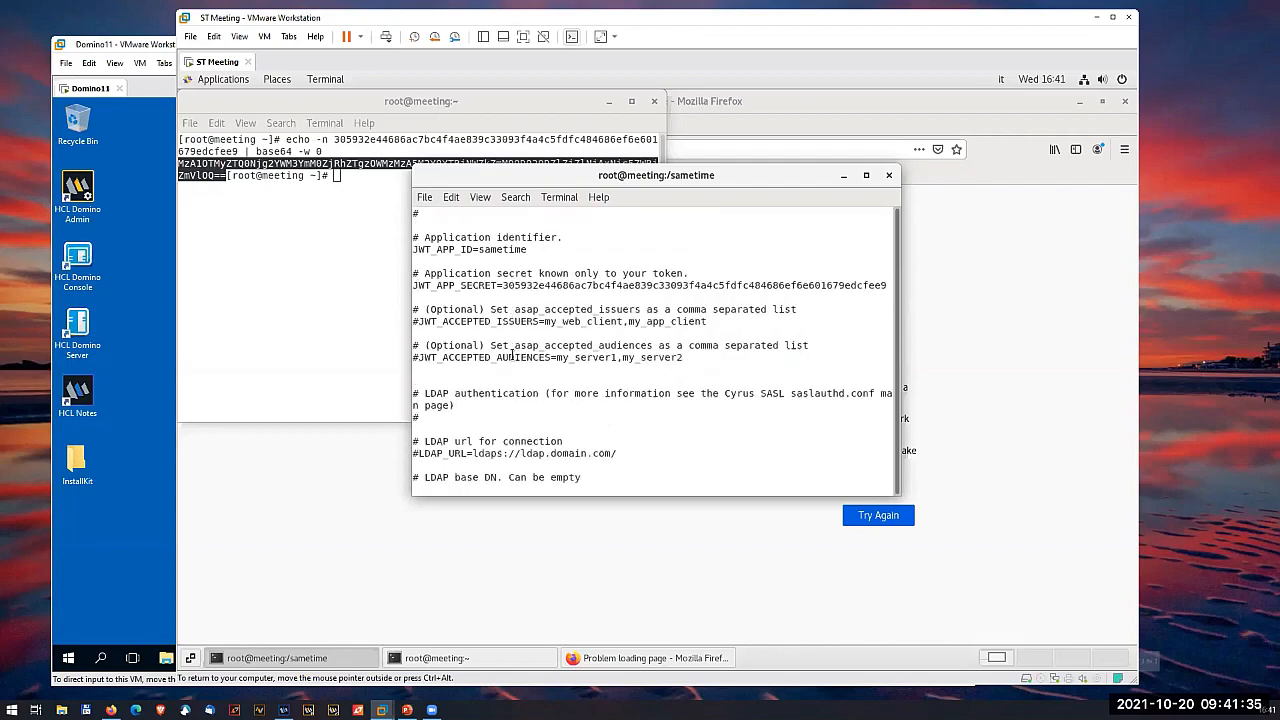
{"action": "scroll", "coordinate": [511, 355], "scroll_direction": "down", "scroll_amount": 4}
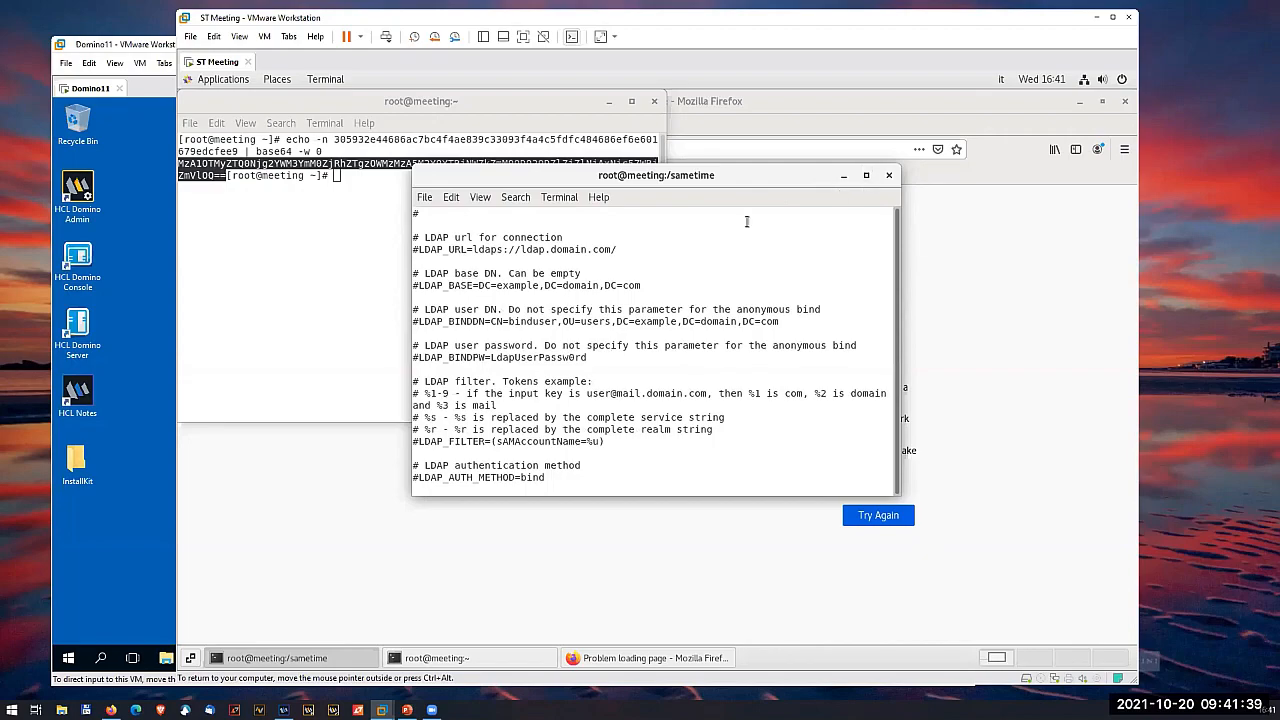
{"action": "type", "text": ":"}
{"action": "type", "text": "q!"}
{"action": "key", "text": "Return"}
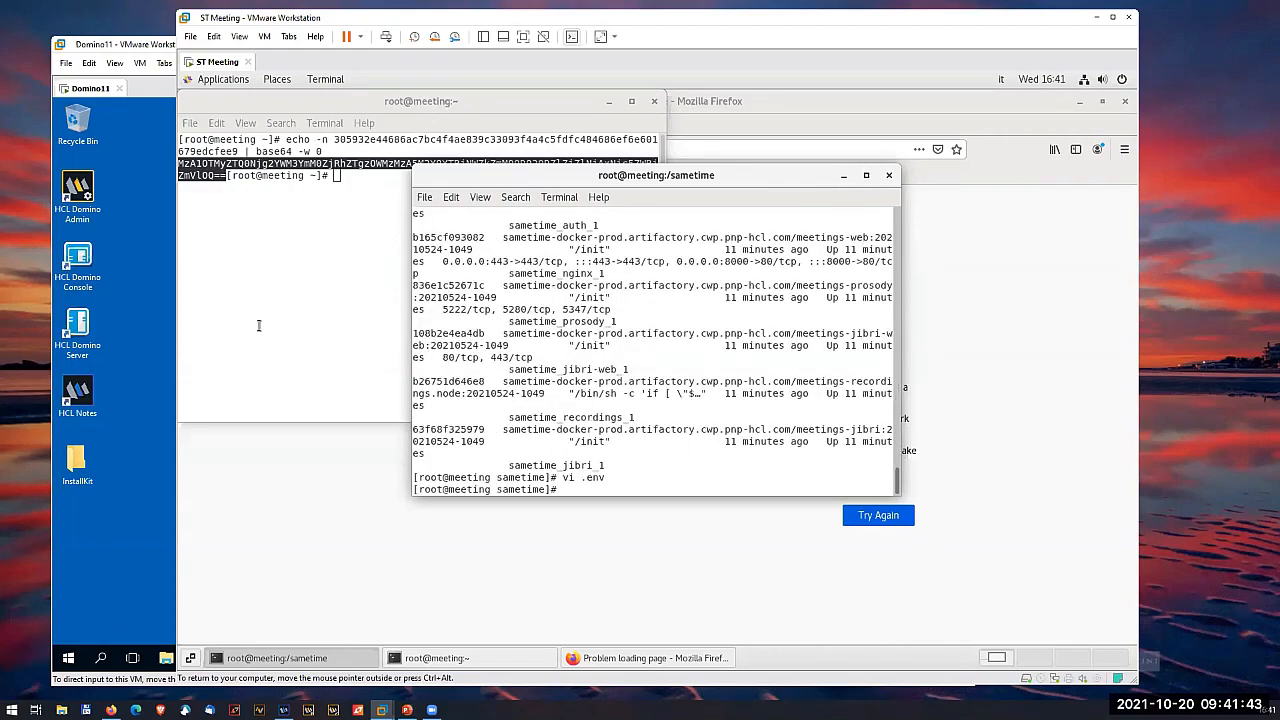
- Query the meeting server's host name with the hostname command in the root home terminal
{"action": "left_click", "coordinate": [250, 278]}
{"action": "type", "text": "hostname"}
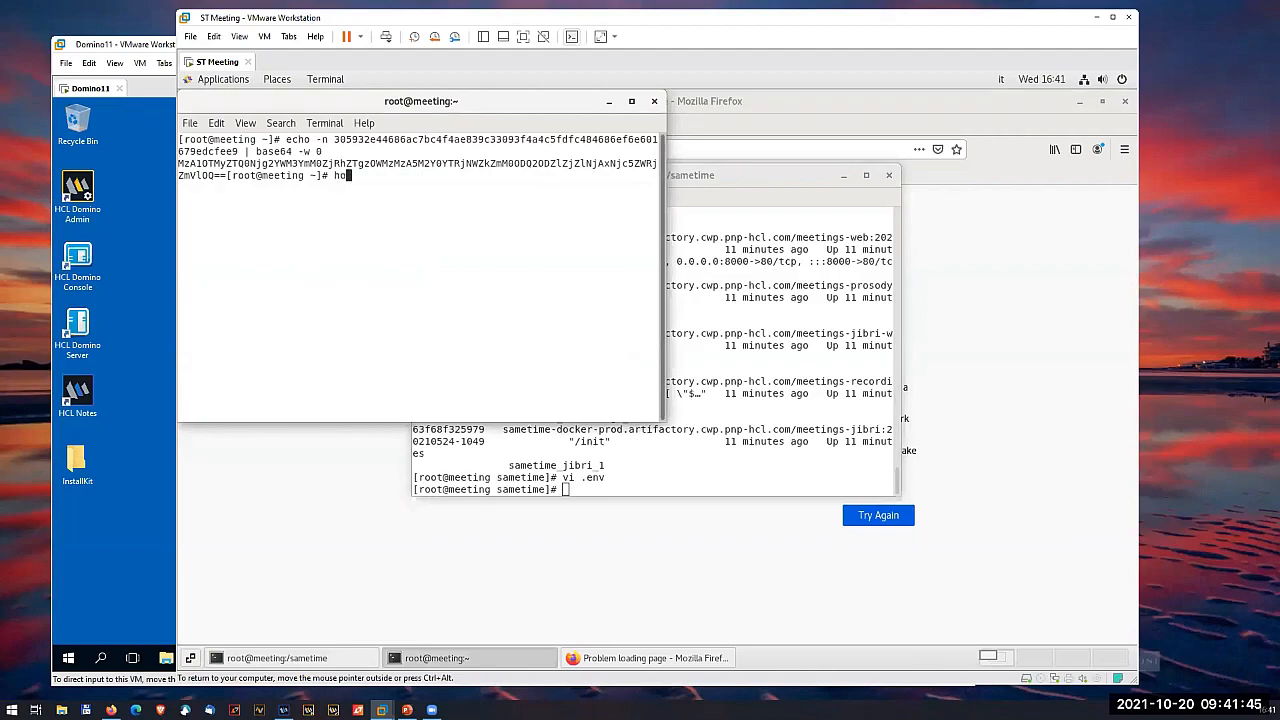
{"action": "key", "text": "Return"}
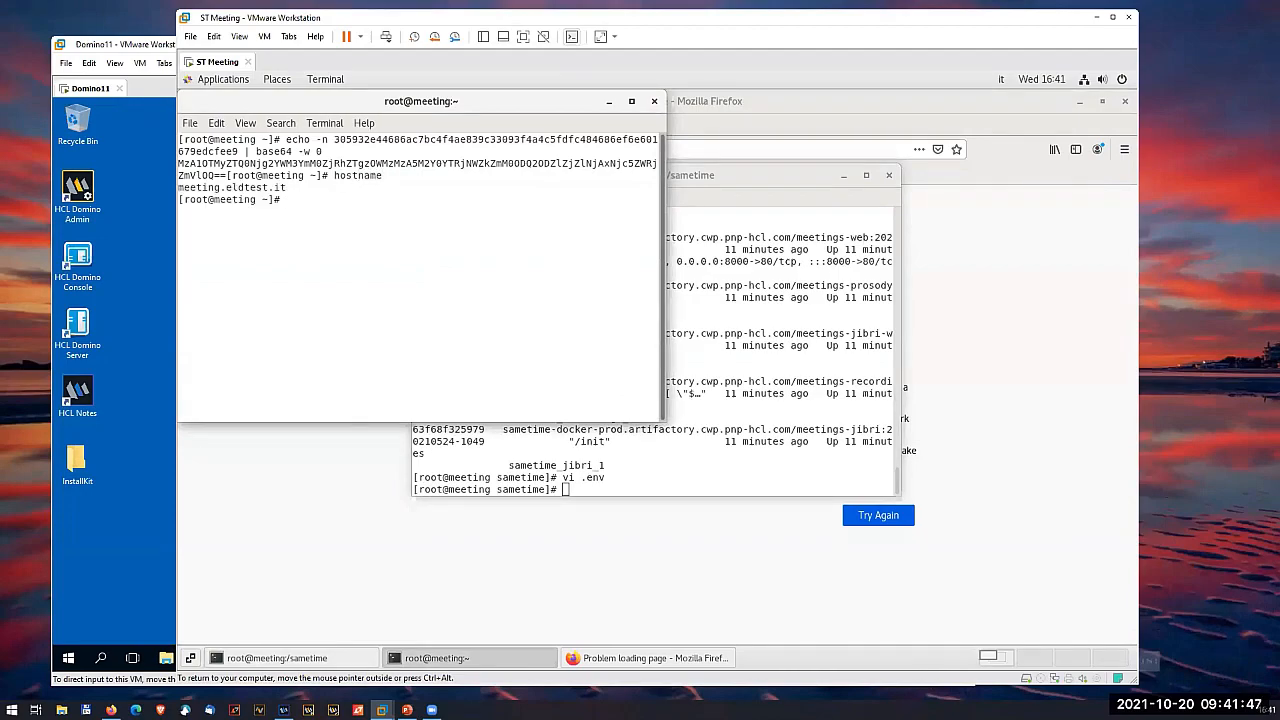
- Return to Firefox and reload the meeting.eldtest.it page
{"action": "left_click", "coordinate": [326, 472]}
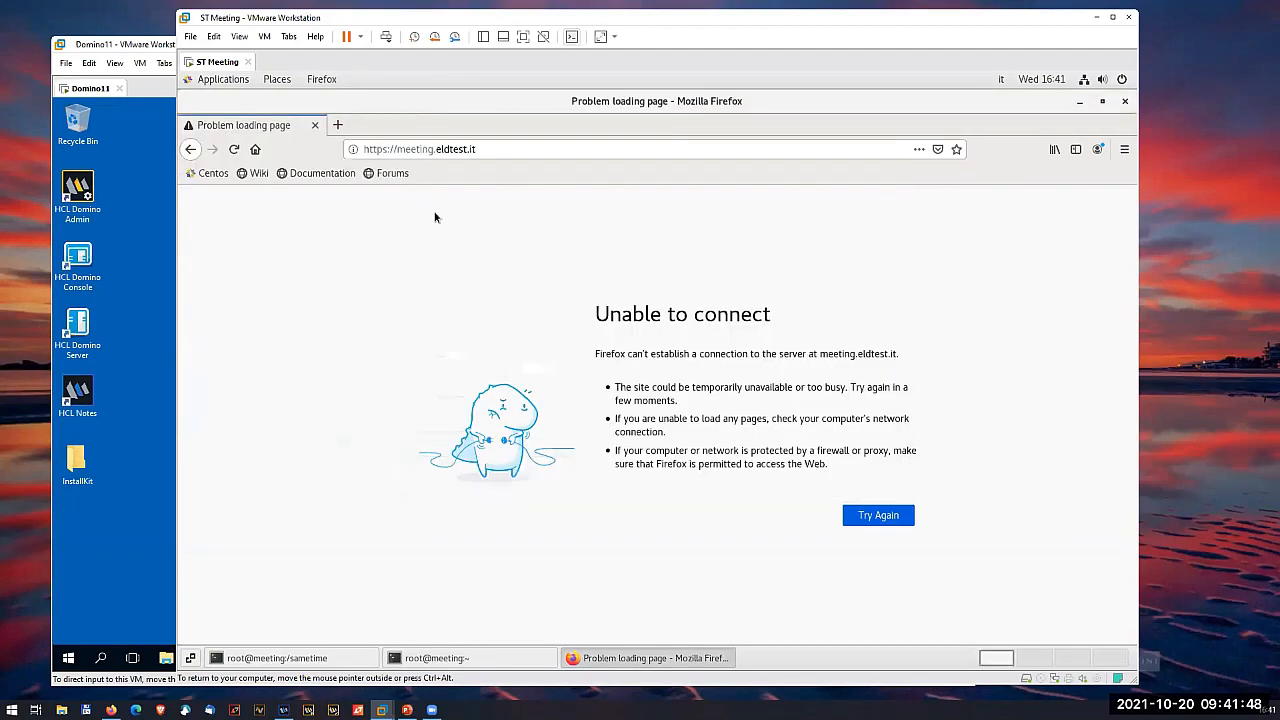
{"action": "left_click", "coordinate": [498, 150]}
{"action": "left_click", "coordinate": [241, 151]}
{"action": "left_click", "coordinate": [243, 152]}
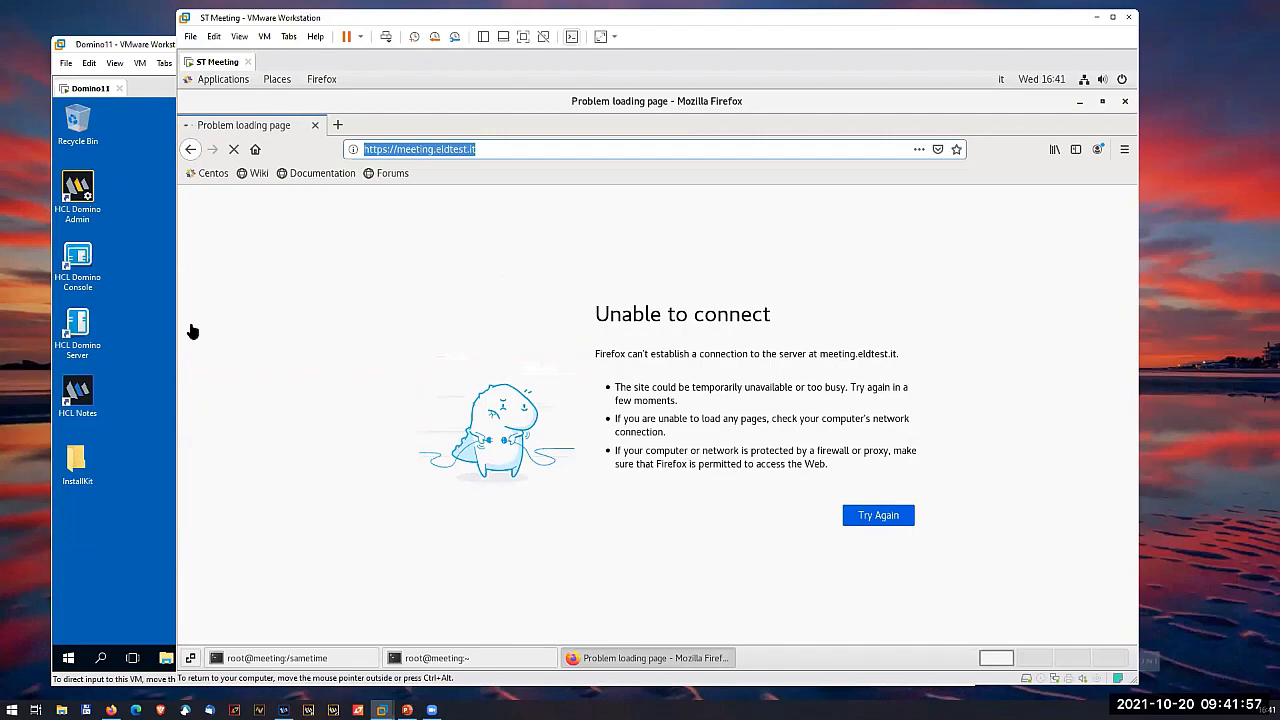
- Switch to the Domino11 virtual machine and check the status of all ST services
{"action": "left_click", "coordinate": [139, 312]}
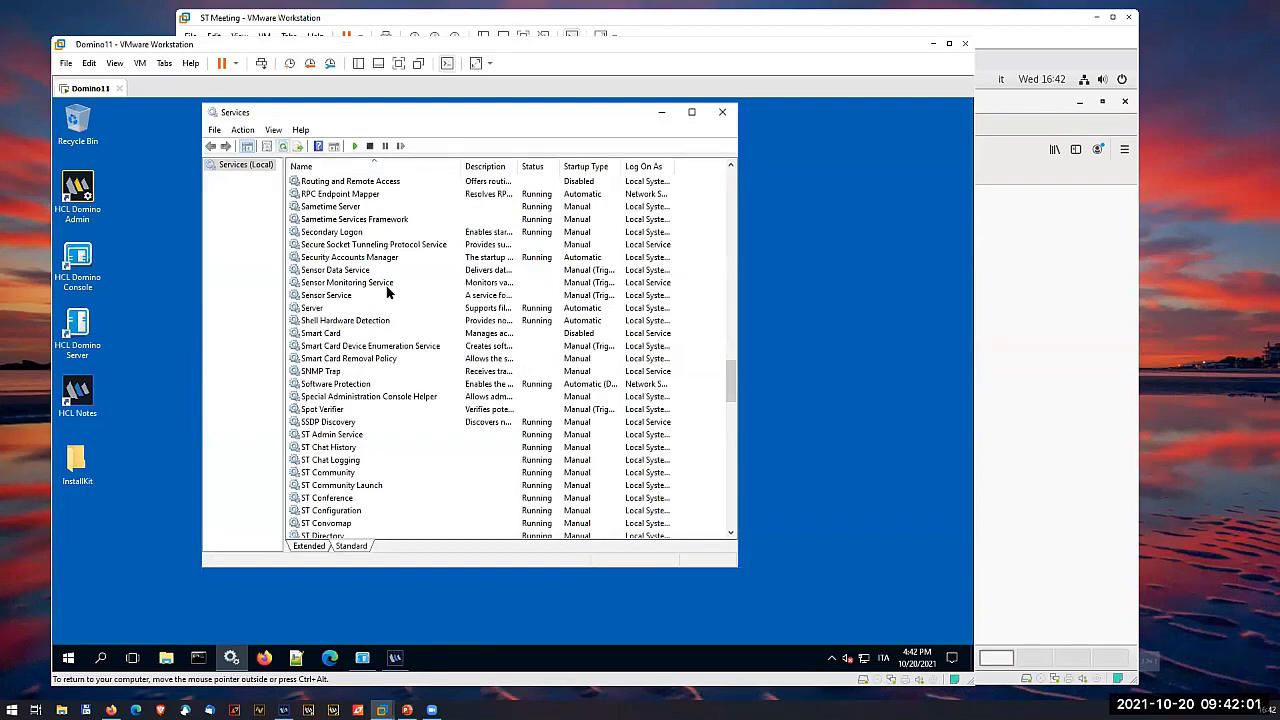
{"action": "scroll", "coordinate": [530, 428], "scroll_direction": "down", "scroll_amount": 8}
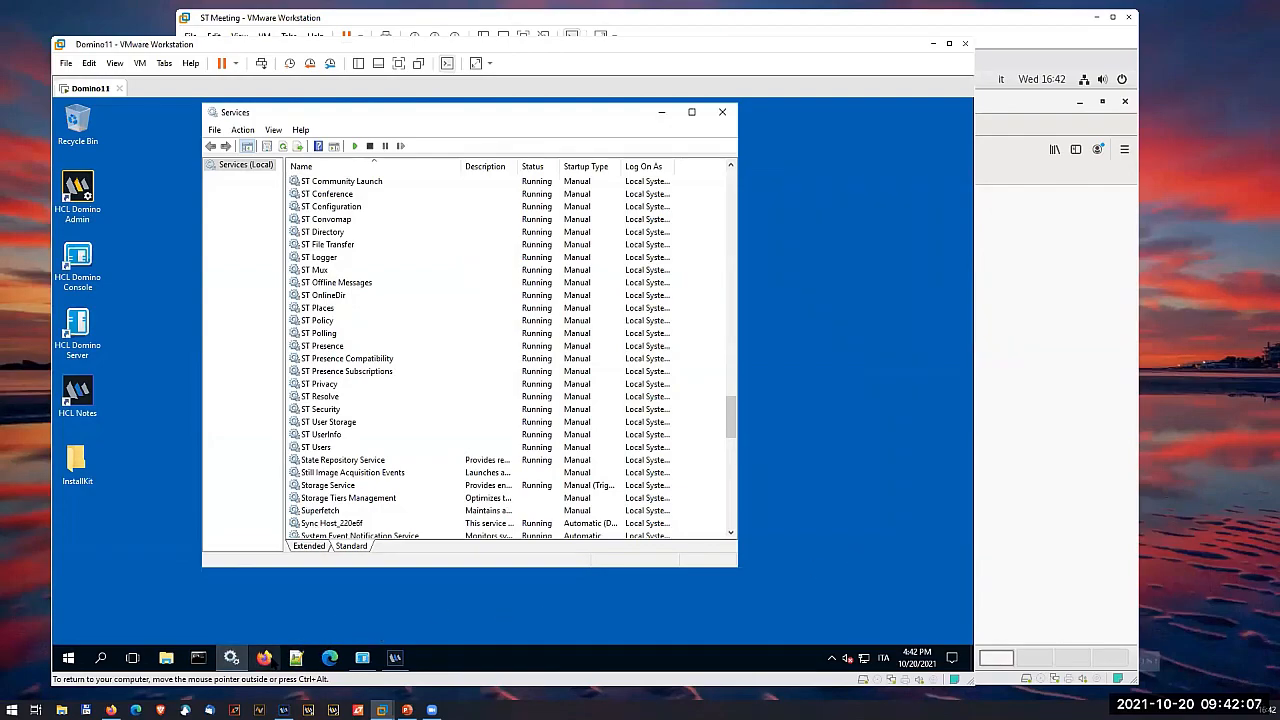
{"action": "left_click", "coordinate": [1074, 368]}
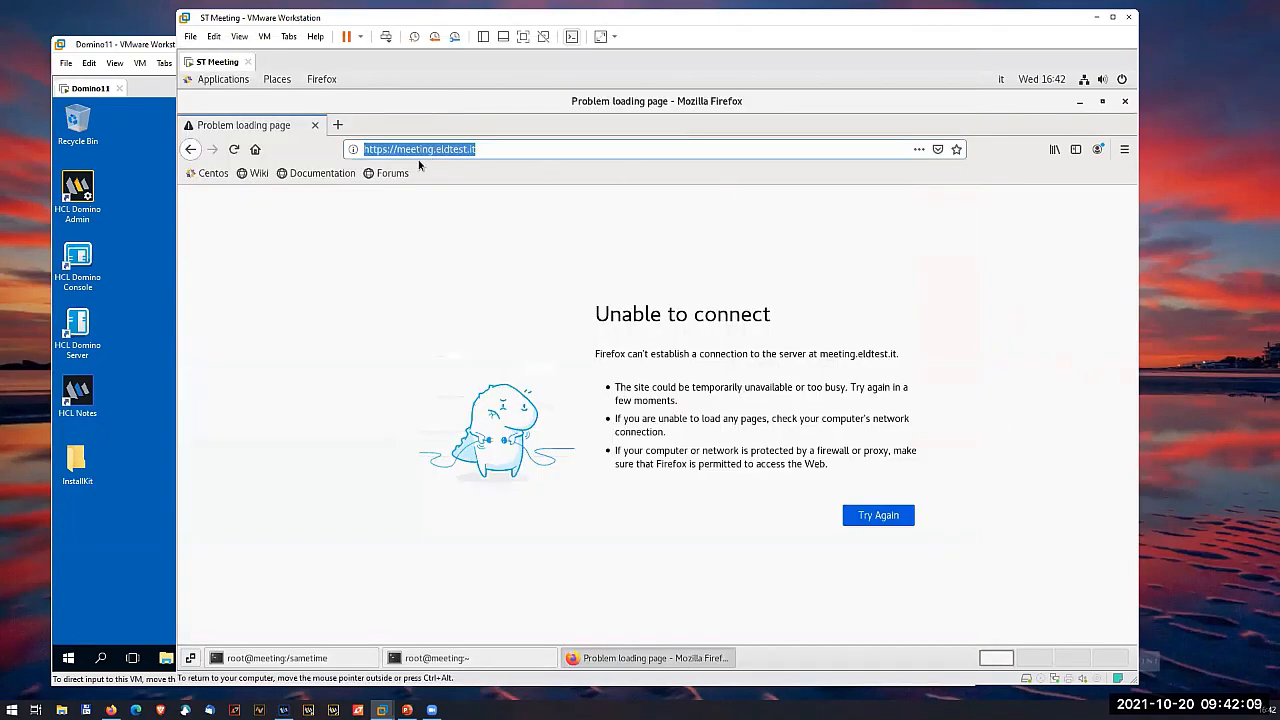
{"action": "left_click", "coordinate": [420, 150]}
{"action": "left_click_drag", "start_coordinate": [437, 149], "coordinate": [396, 150]}
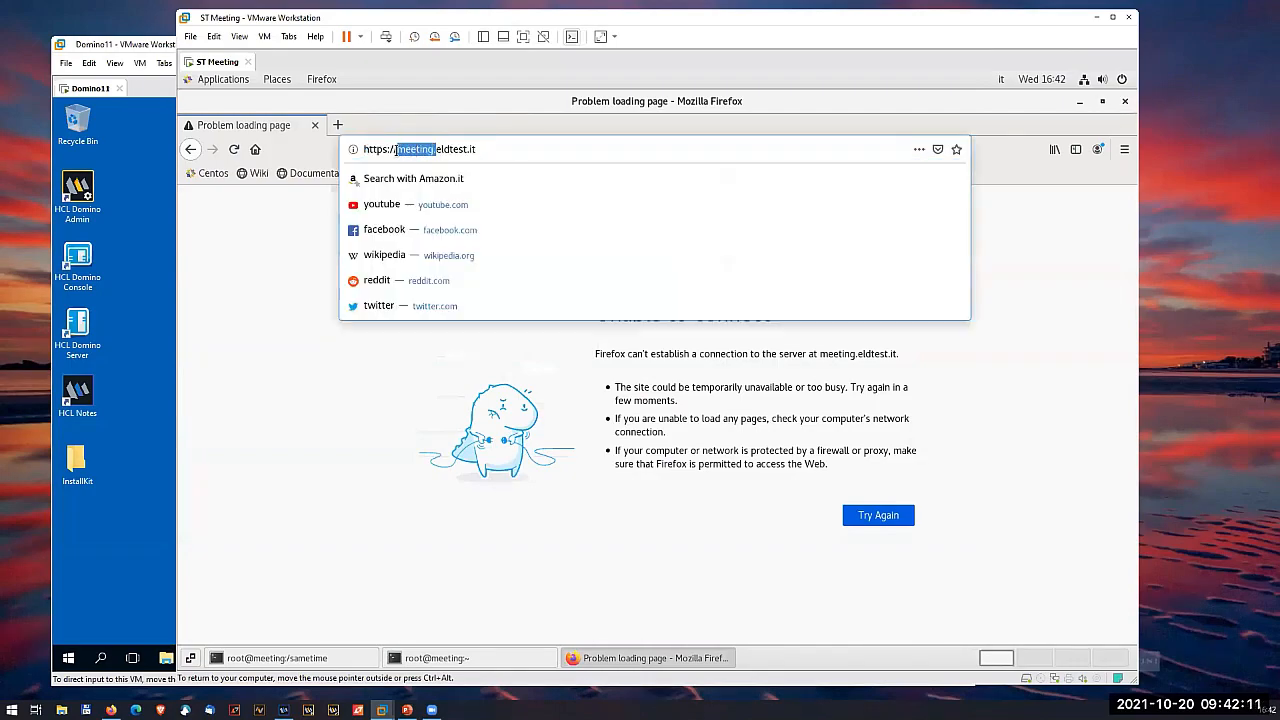
{"action": "type", "text": "92.168"}
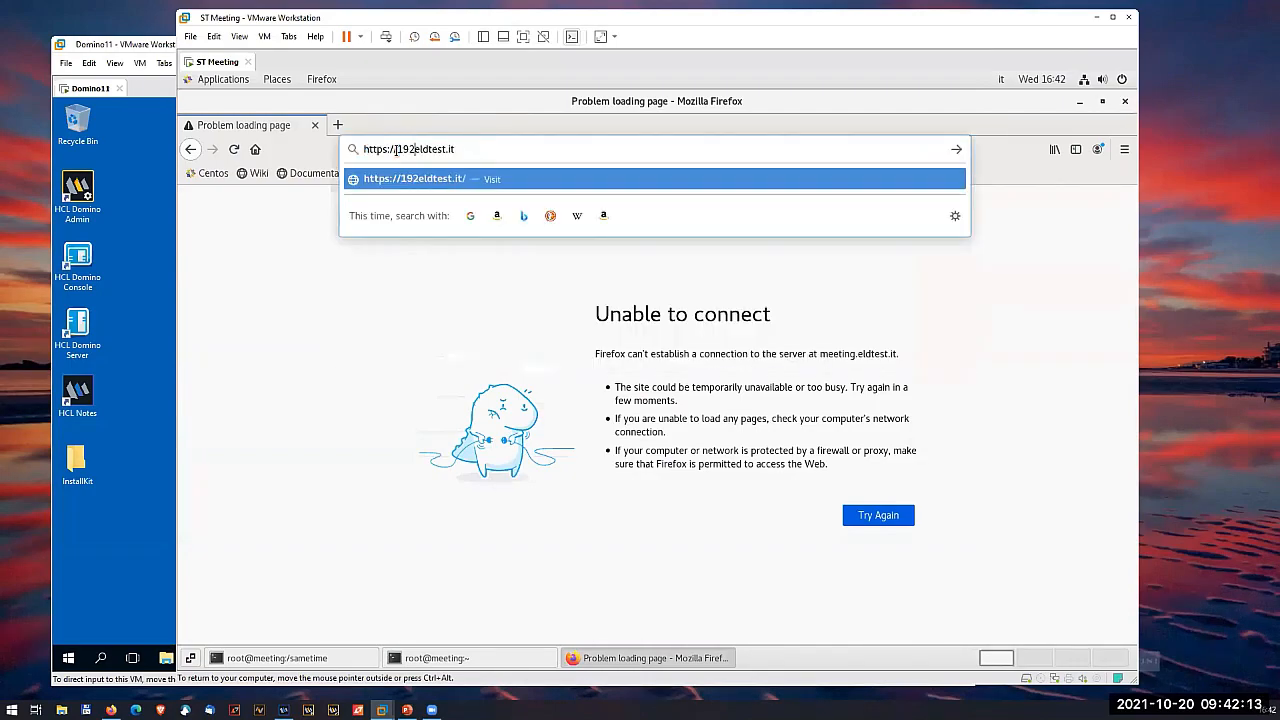
{"action": "type", "text": ".1.91"}
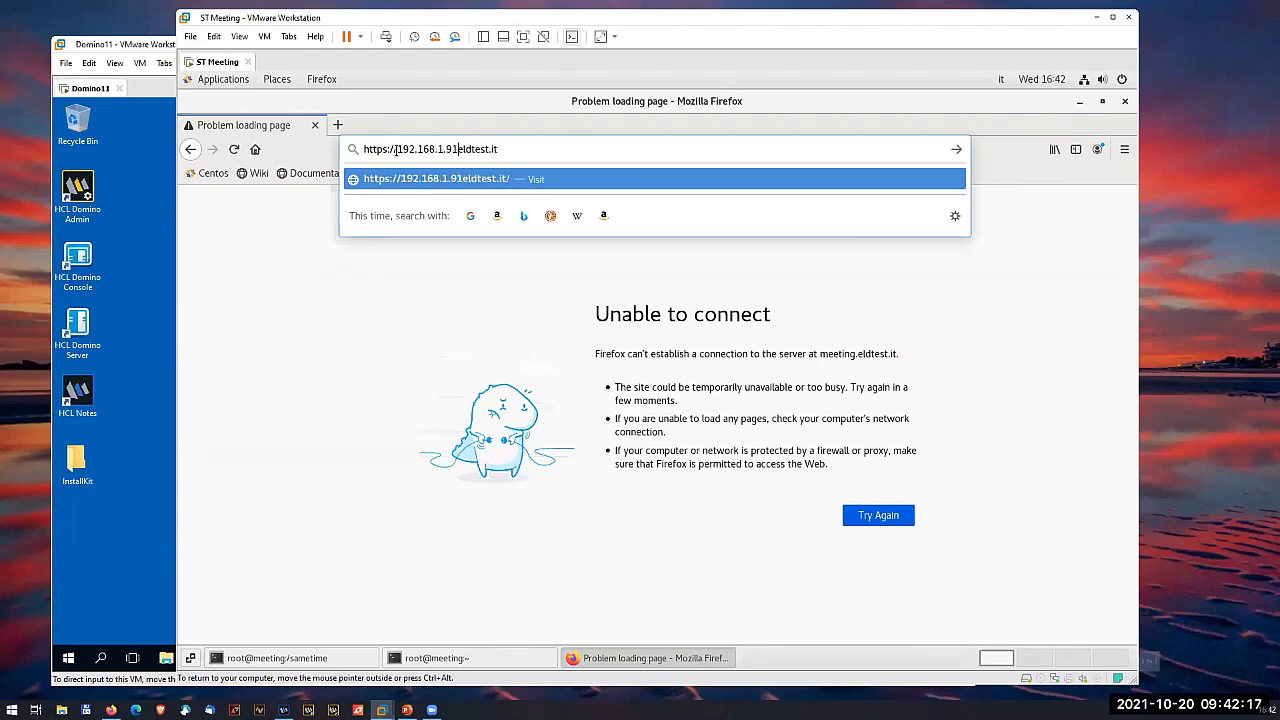
{"action": "key", "text": "Delete"}
{"action": "key", "text": "Delete"}
{"action": "key", "text": "Delete"}
{"action": "key", "text": "Delete"}
{"action": "key", "text": "Delete"}
{"action": "key", "text": "Delete"}
{"action": "key", "text": "Delete"}
{"action": "key", "text": "Delete"}
{"action": "key", "text": "Delete"}
{"action": "key", "text": "Delete"}
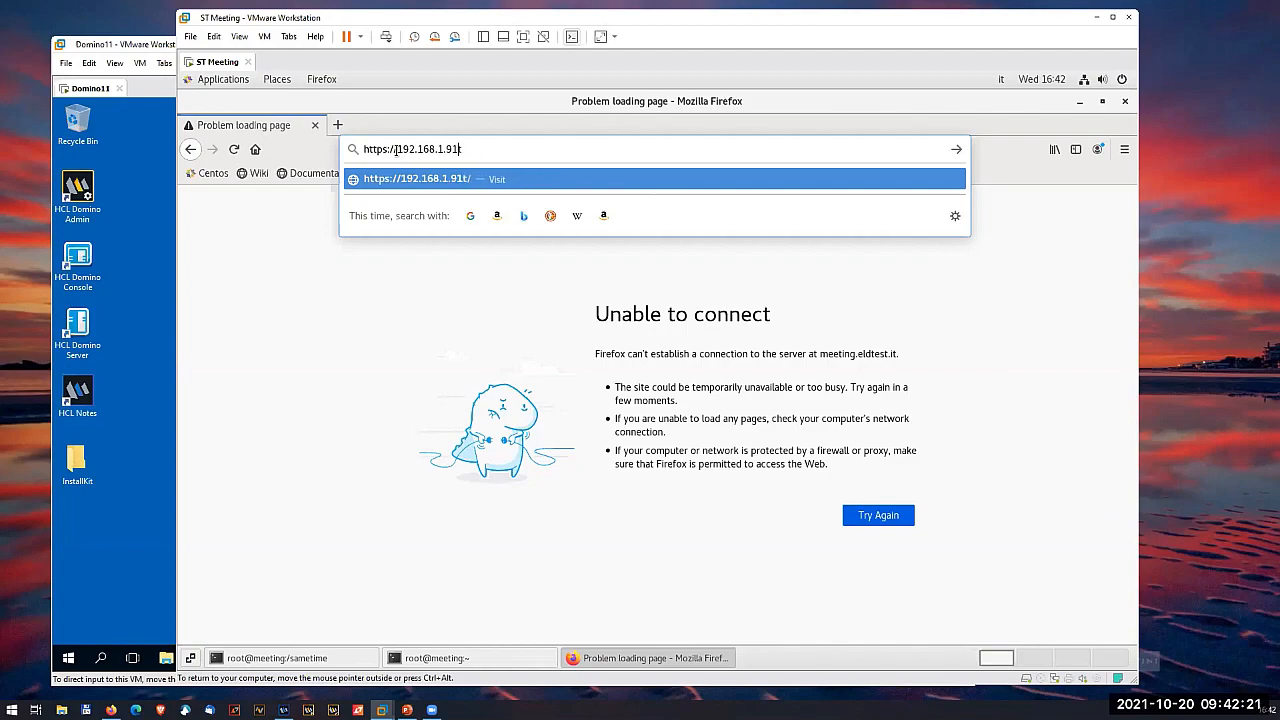
{"action": "key", "text": "Return"}
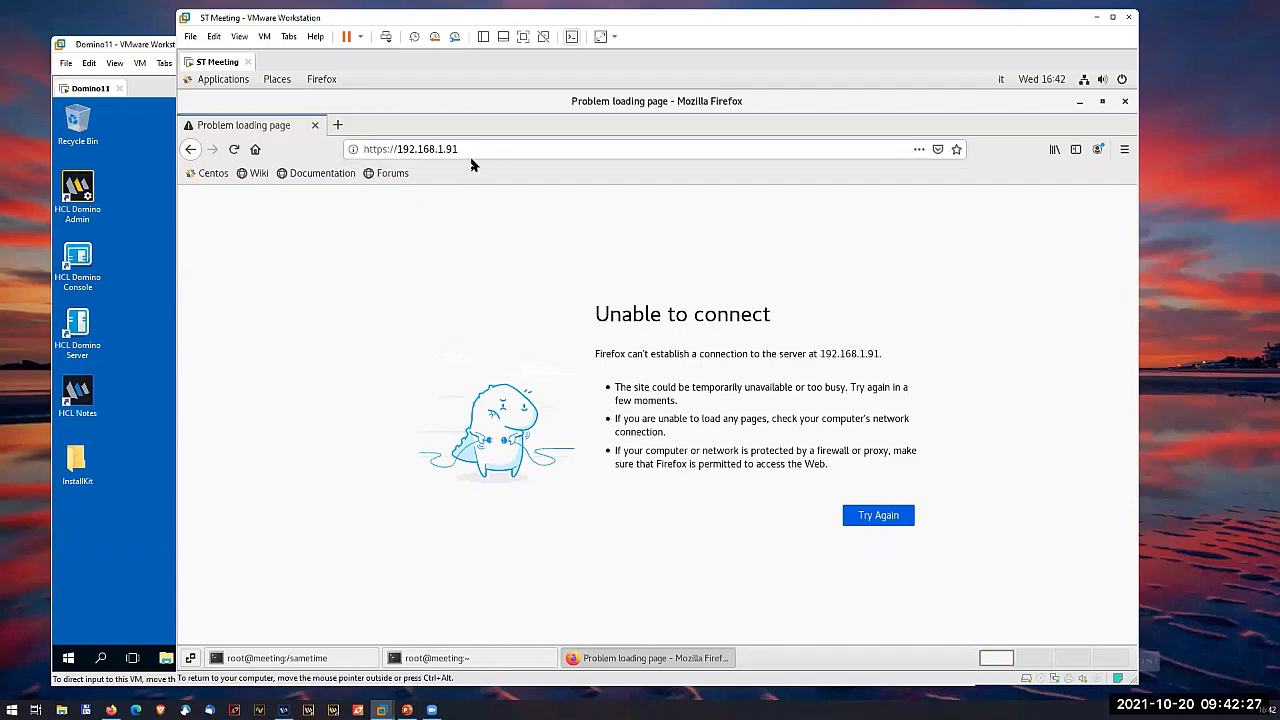
- Minimize Firefox and stop the meeting containers with docker-compose down in the sametime directory's terminal
{"action": "left_click", "coordinate": [1079, 101]}
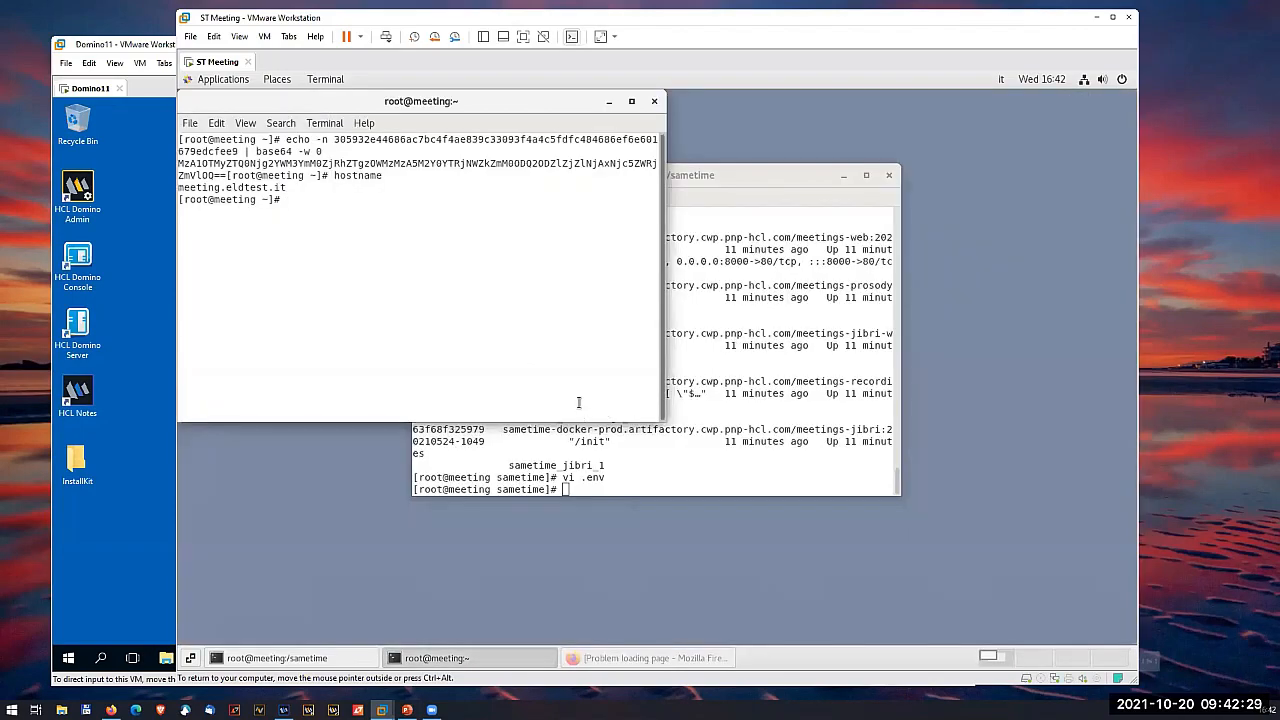
{"action": "left_click", "coordinate": [650, 458]}
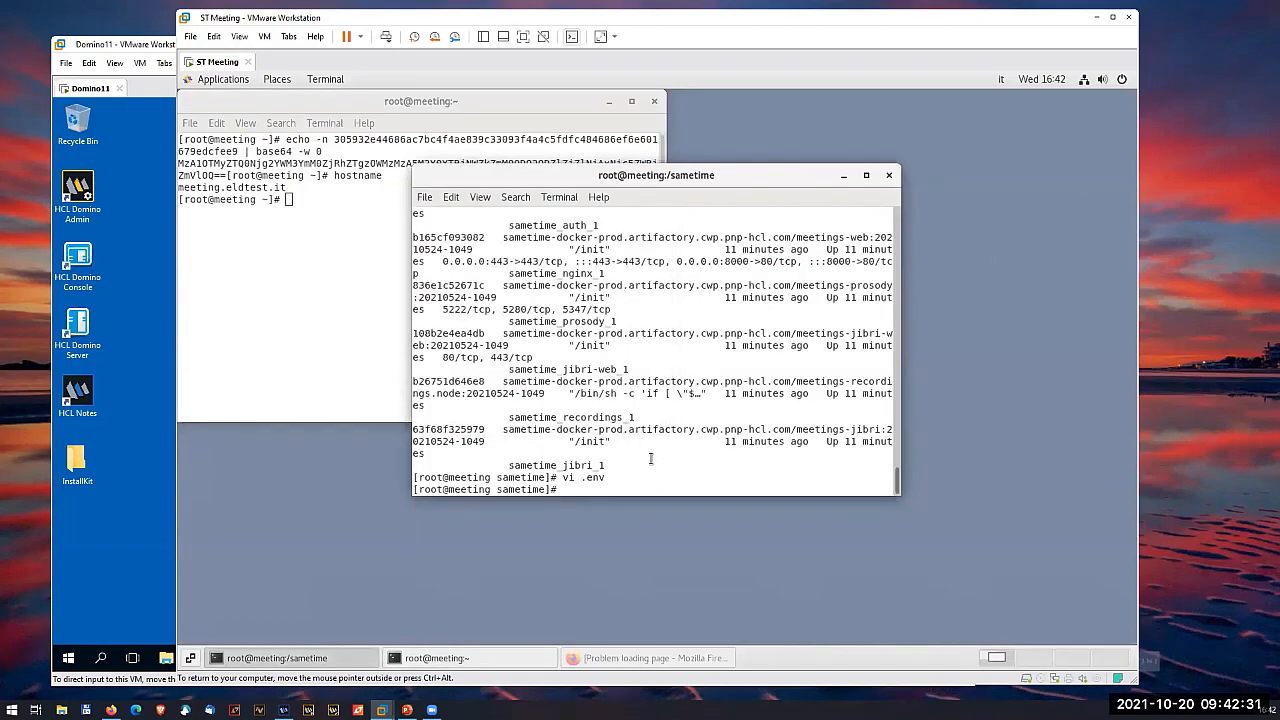
{"action": "type", "text": "docker-compose down"}
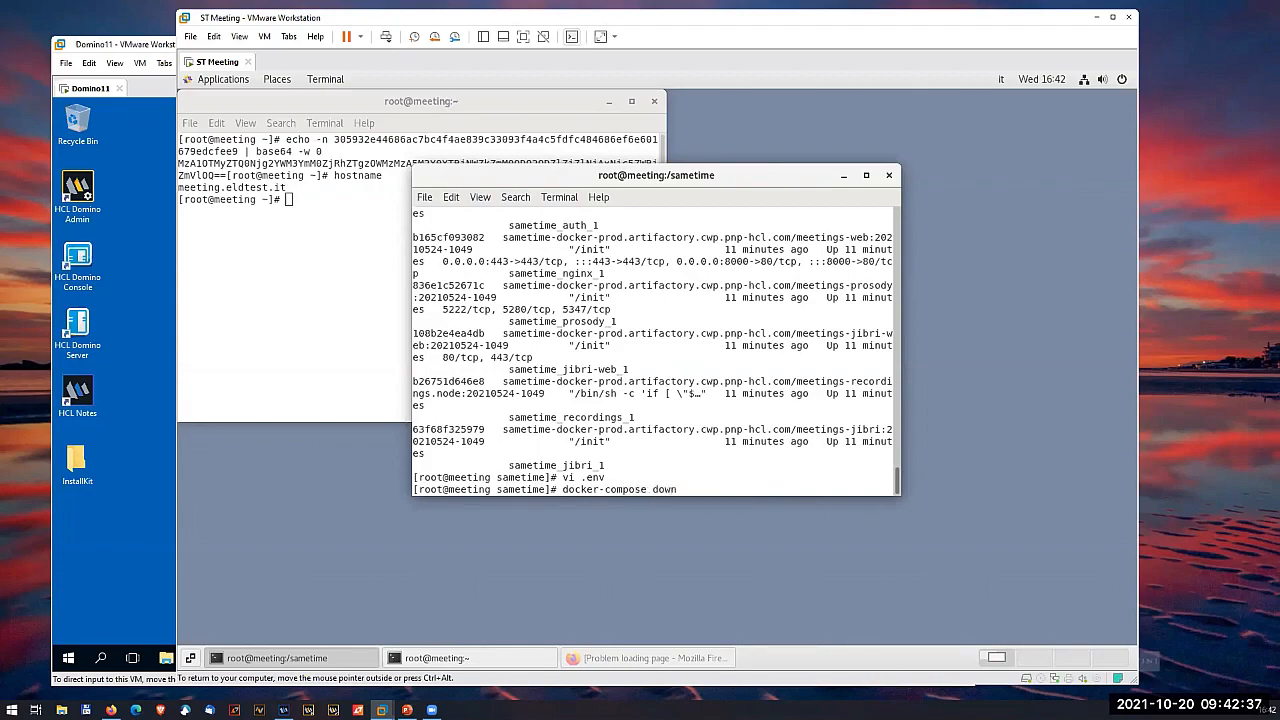
{"action": "key", "text": "Return"}
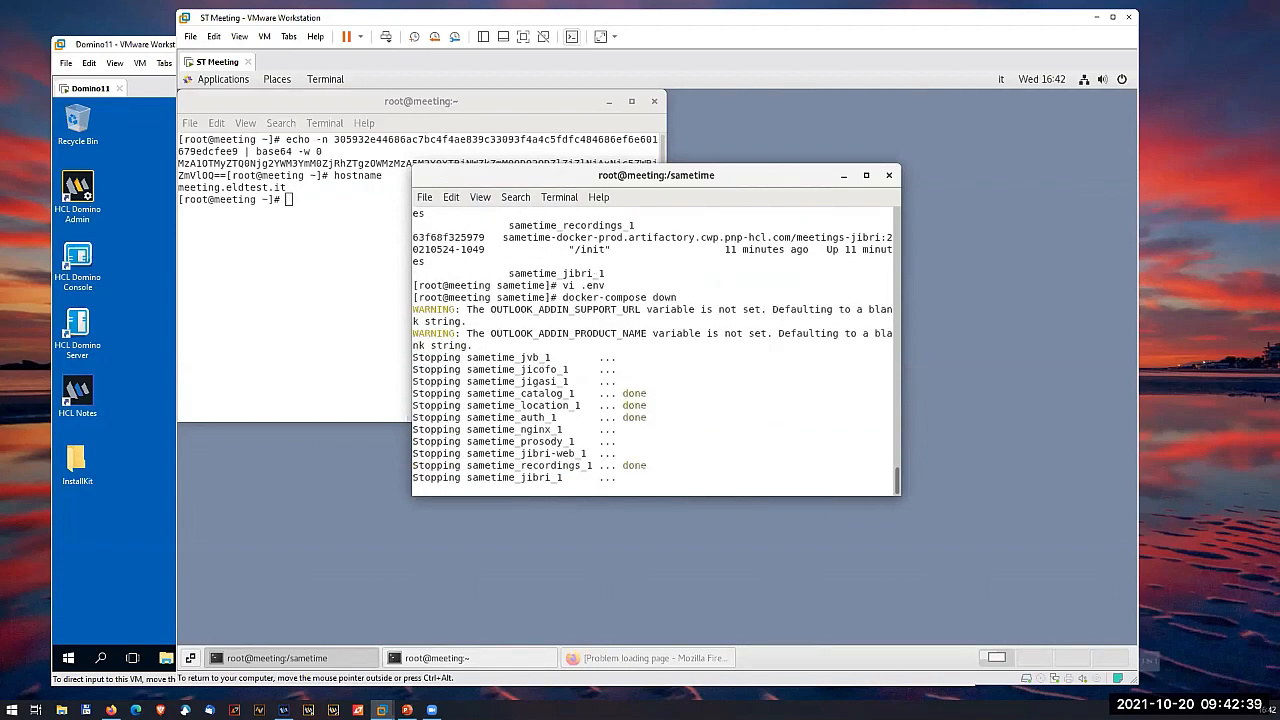
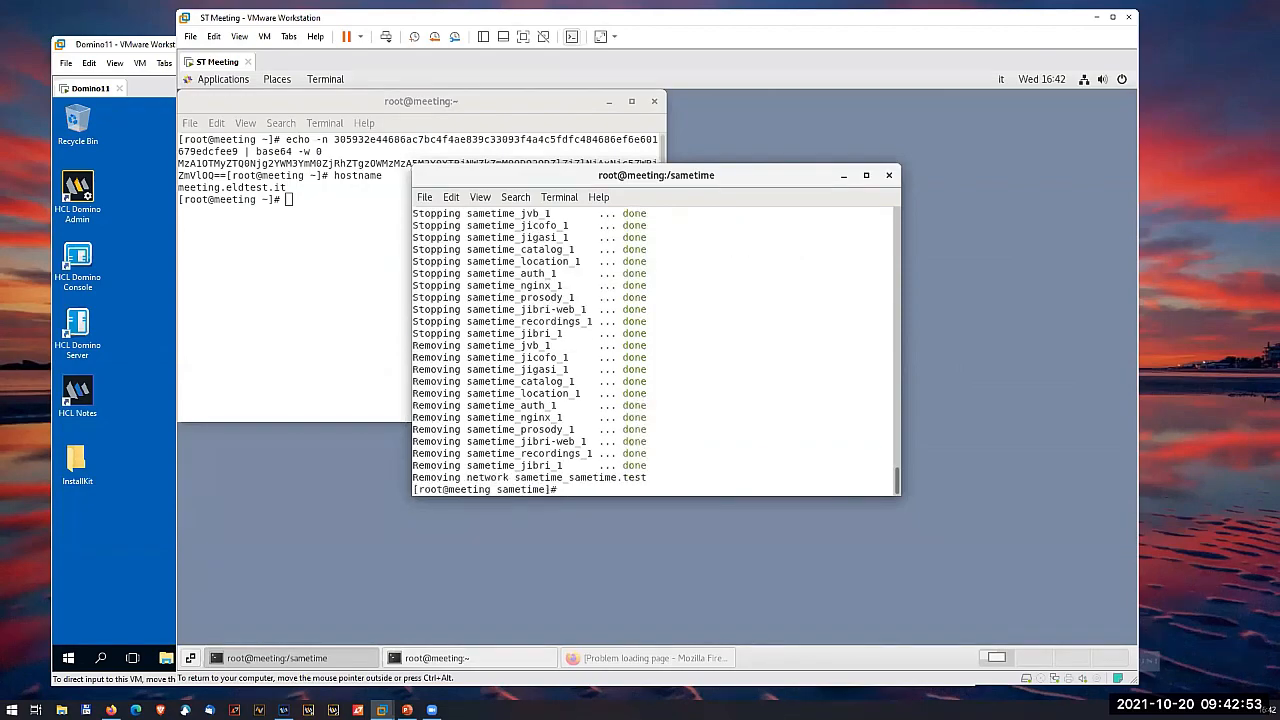
- Start the meeting containers in detached mode with docker-compose up -d from the sametime directory
{"action": "key", "text": "Up"}
{"action": "key", "text": "BackSpace"}
{"action": "key", "text": "BackSpace"}
{"action": "key", "text": "BackSpace"}
{"action": "key", "text": "BackSpace"}
{"action": "type", "text": "up -d"}
{"action": "key", "text": "Return"}
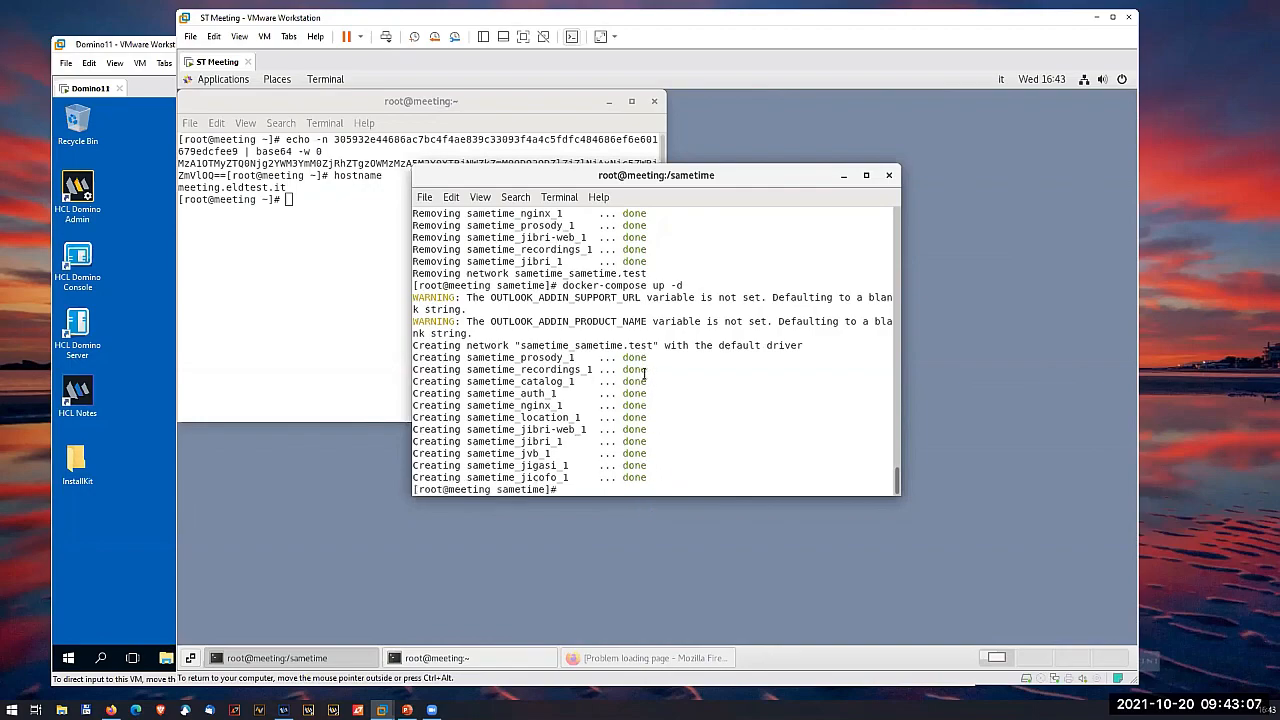
{"action": "left_click", "coordinate": [664, 656]}
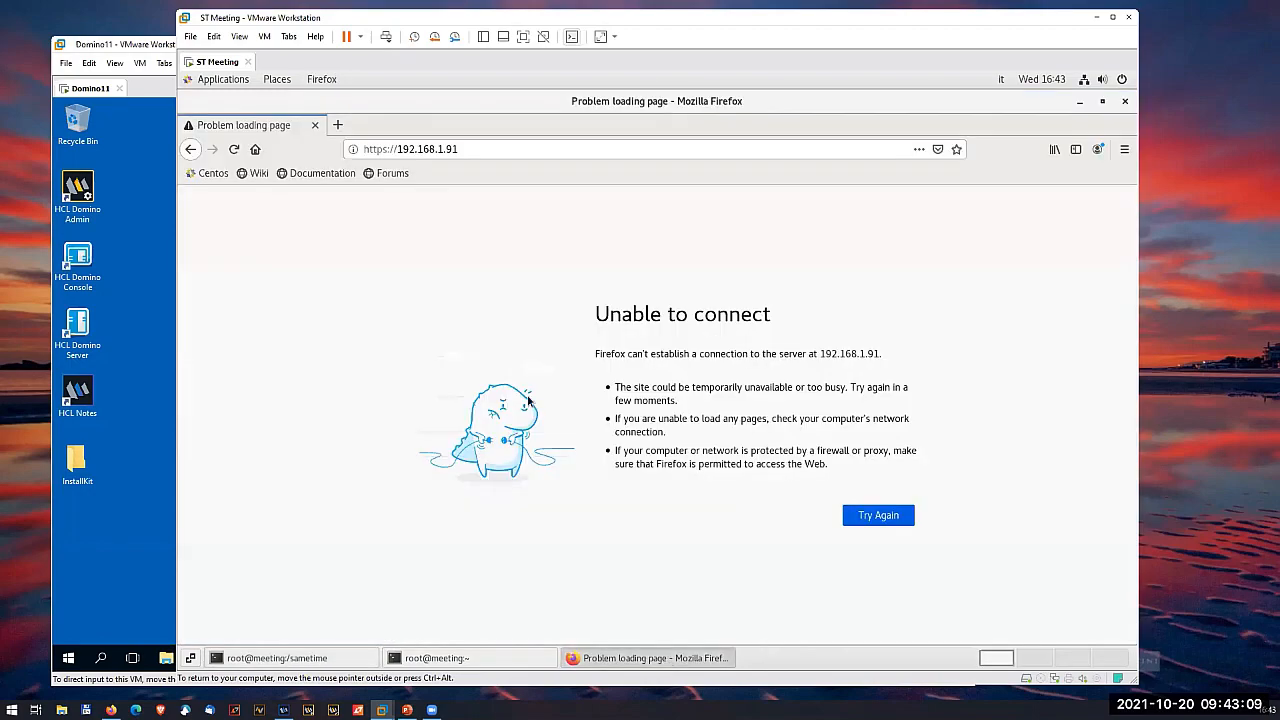
{"action": "left_click", "coordinate": [420, 150]}
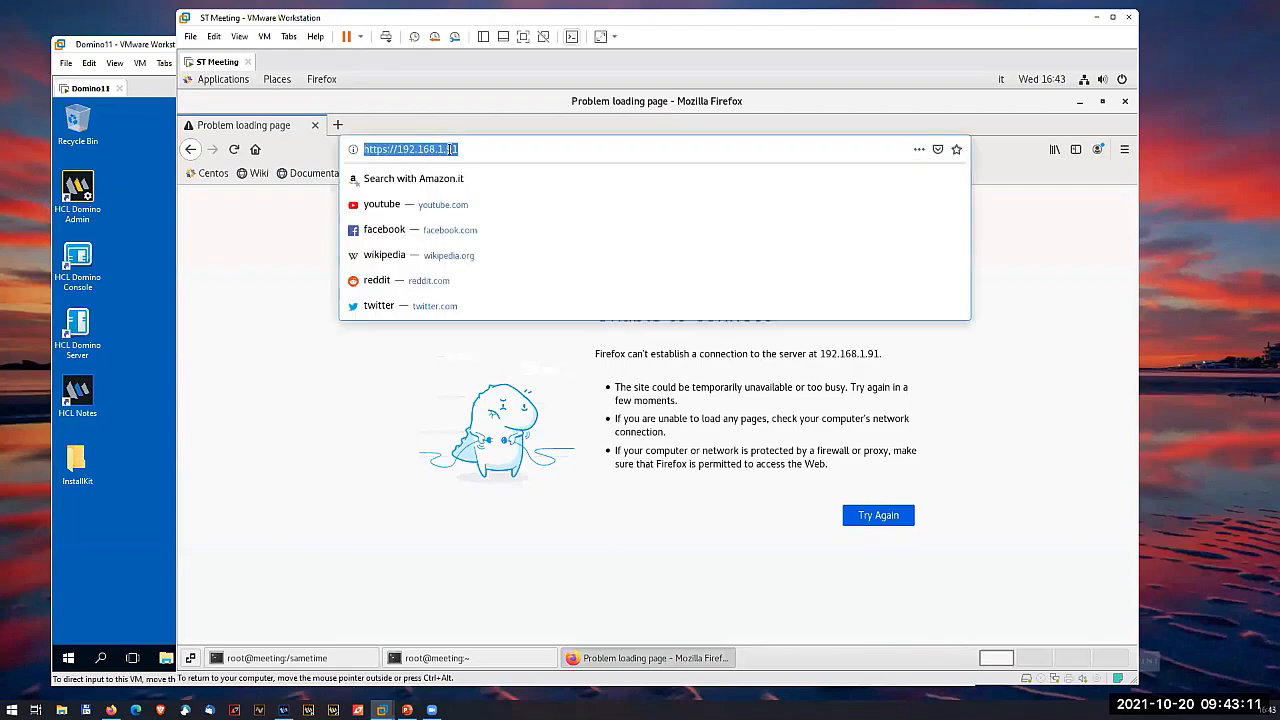
{"action": "left_click", "coordinate": [472, 149]}
{"action": "key", "text": "Return"}
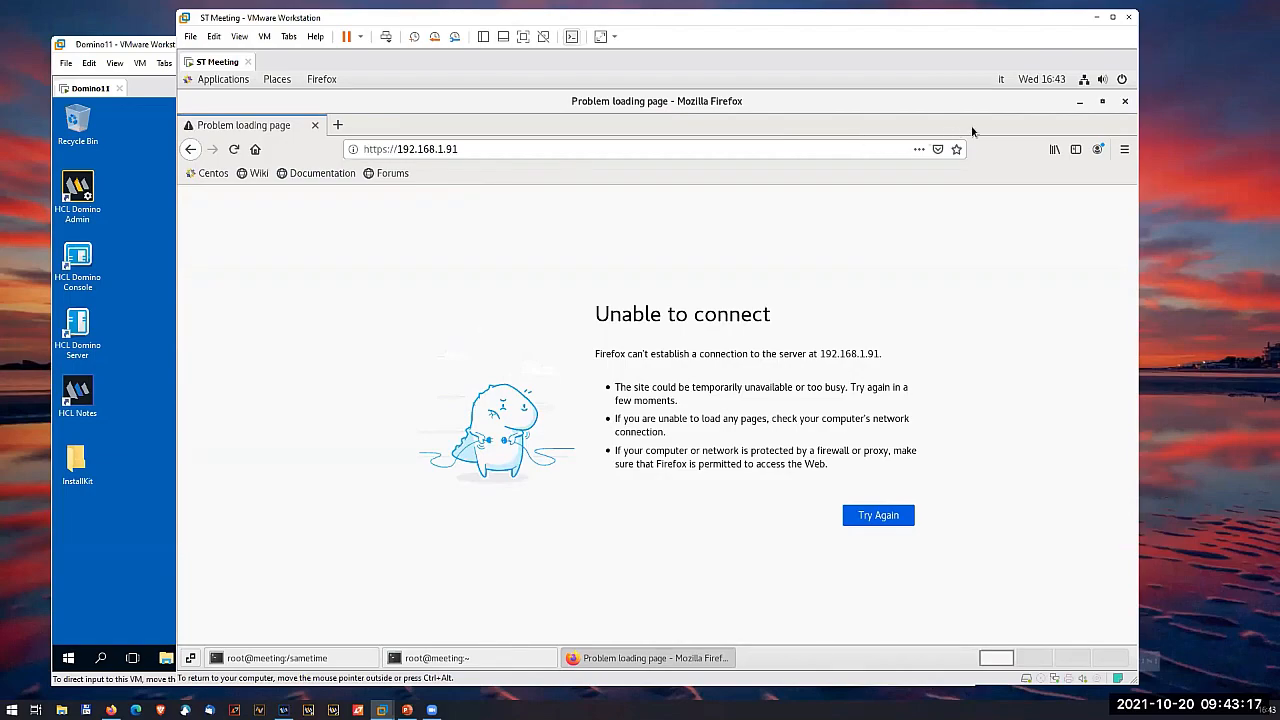
{"action": "left_click", "coordinate": [1080, 102]}
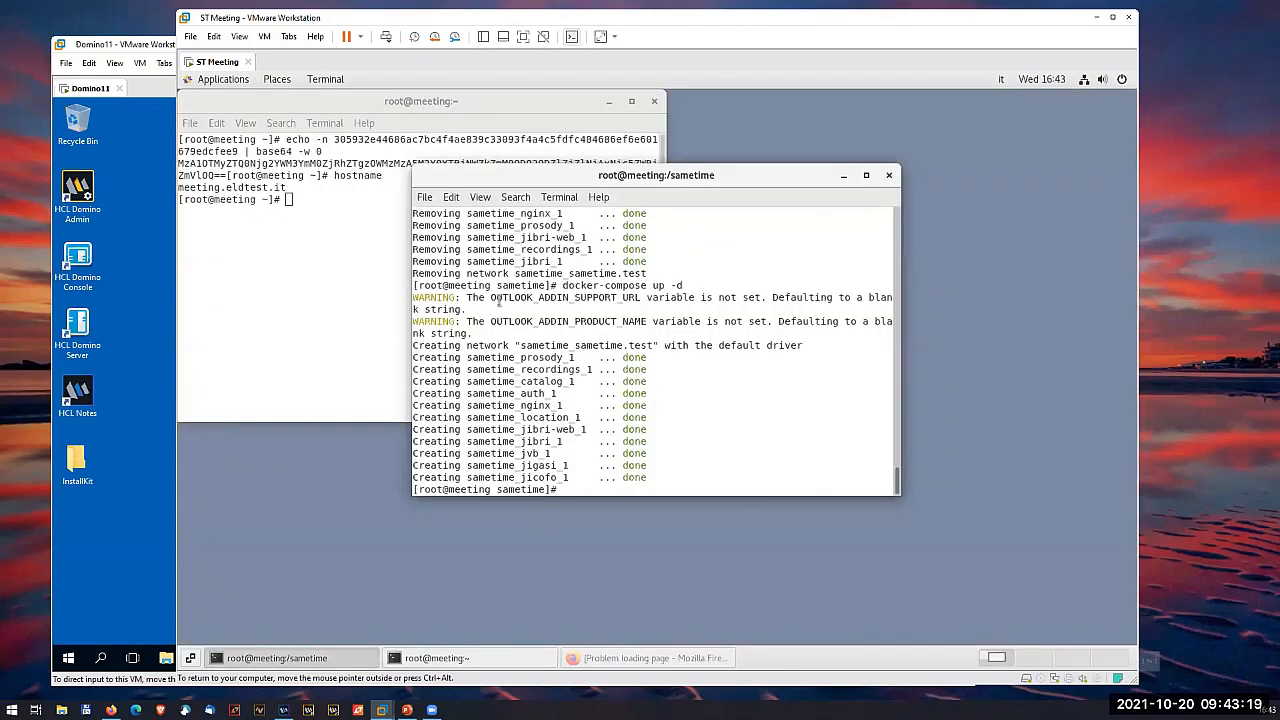
{"action": "left_click", "coordinate": [148, 336]}
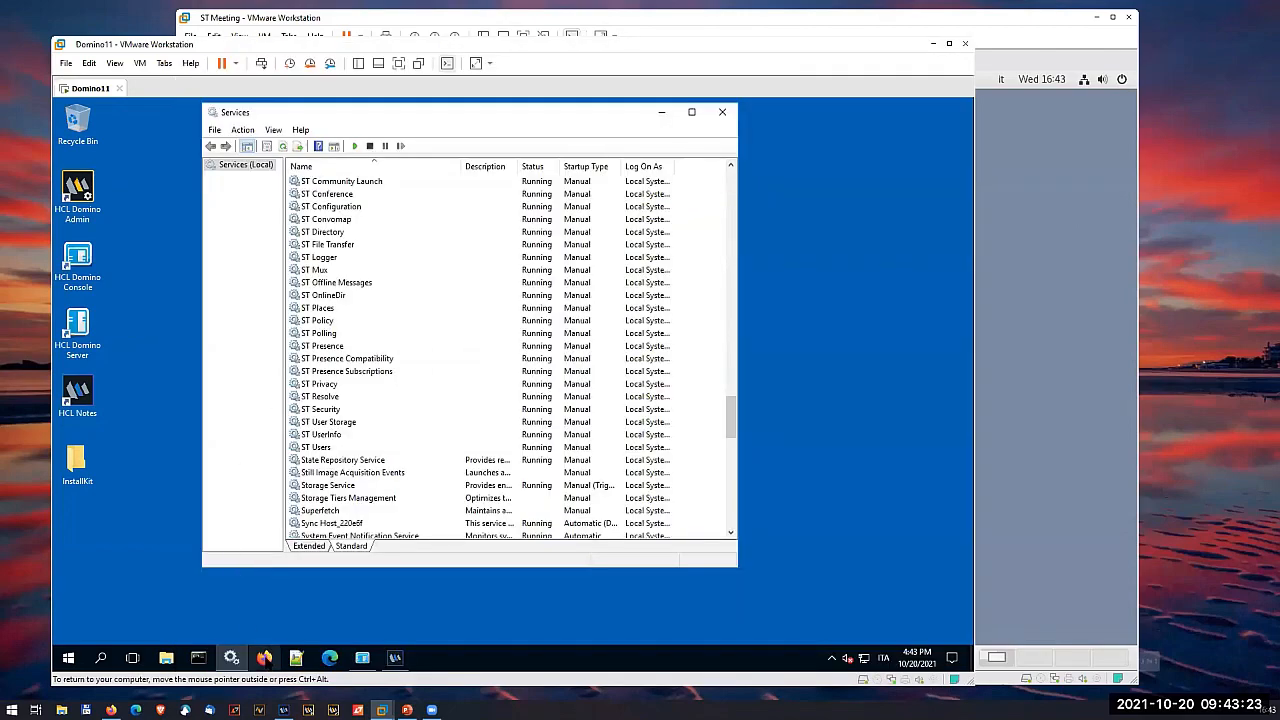
{"action": "left_click", "coordinate": [264, 657]}
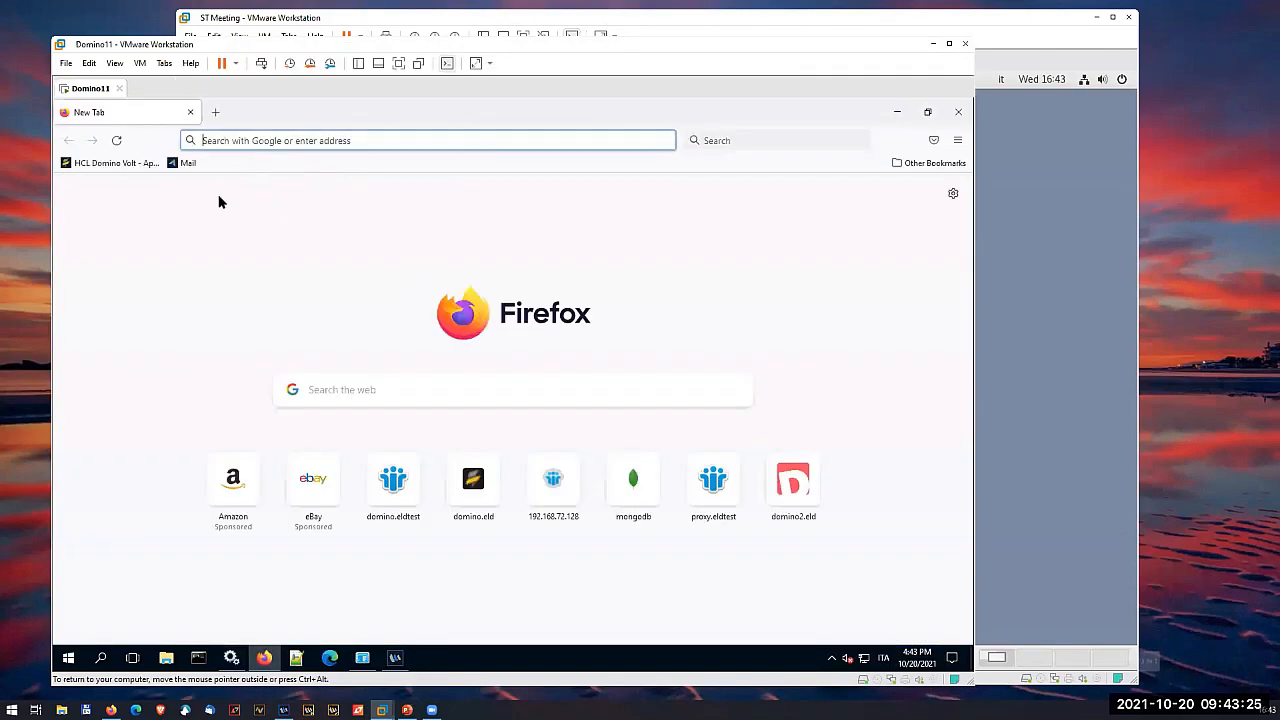
{"action": "left_click", "coordinate": [280, 138]}
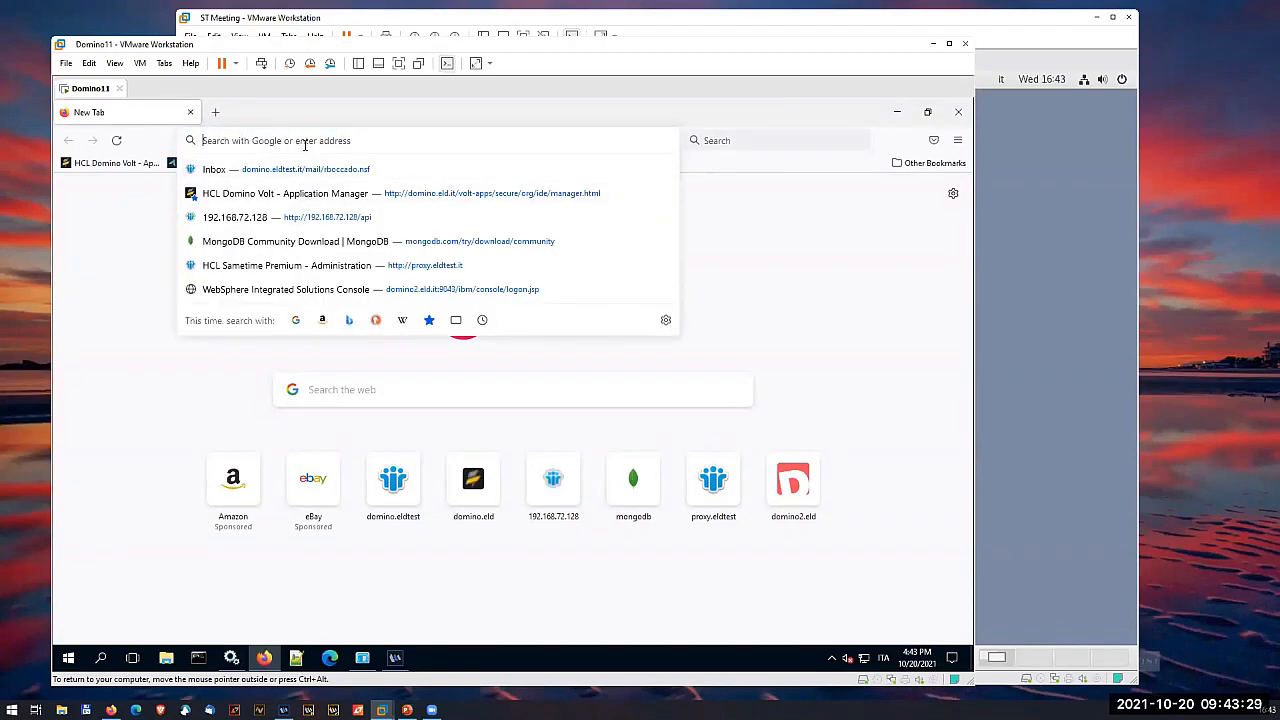
{"action": "type", "text": "https"}
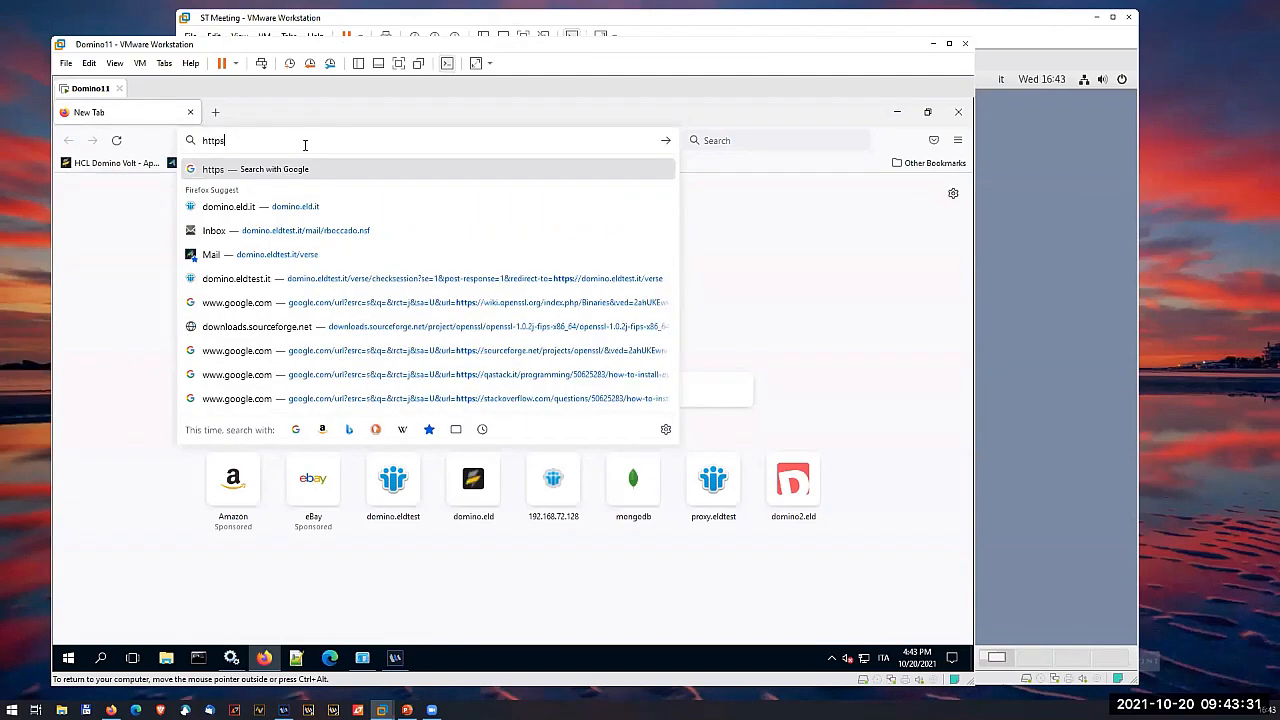
{"action": "type", "text": "://domino.eldtest.it/"}
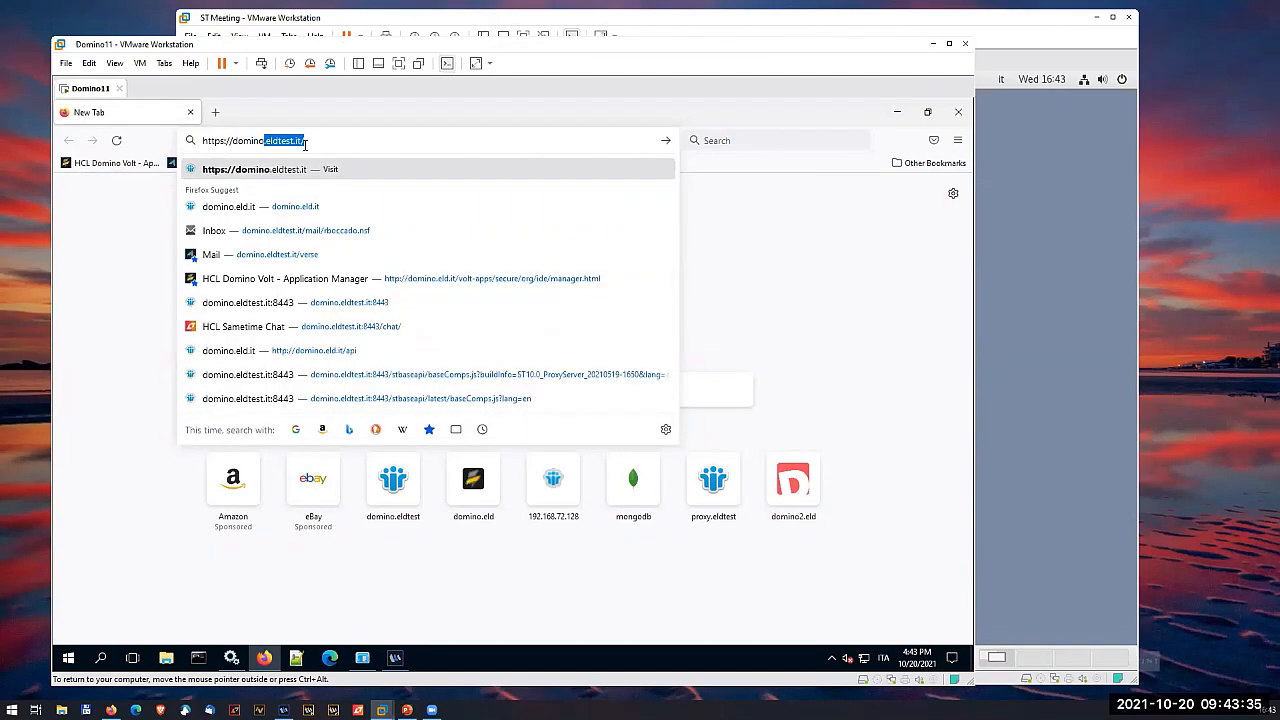
{"action": "left_click", "coordinate": [305, 145]}
{"action": "key", "text": "BackSpace"}
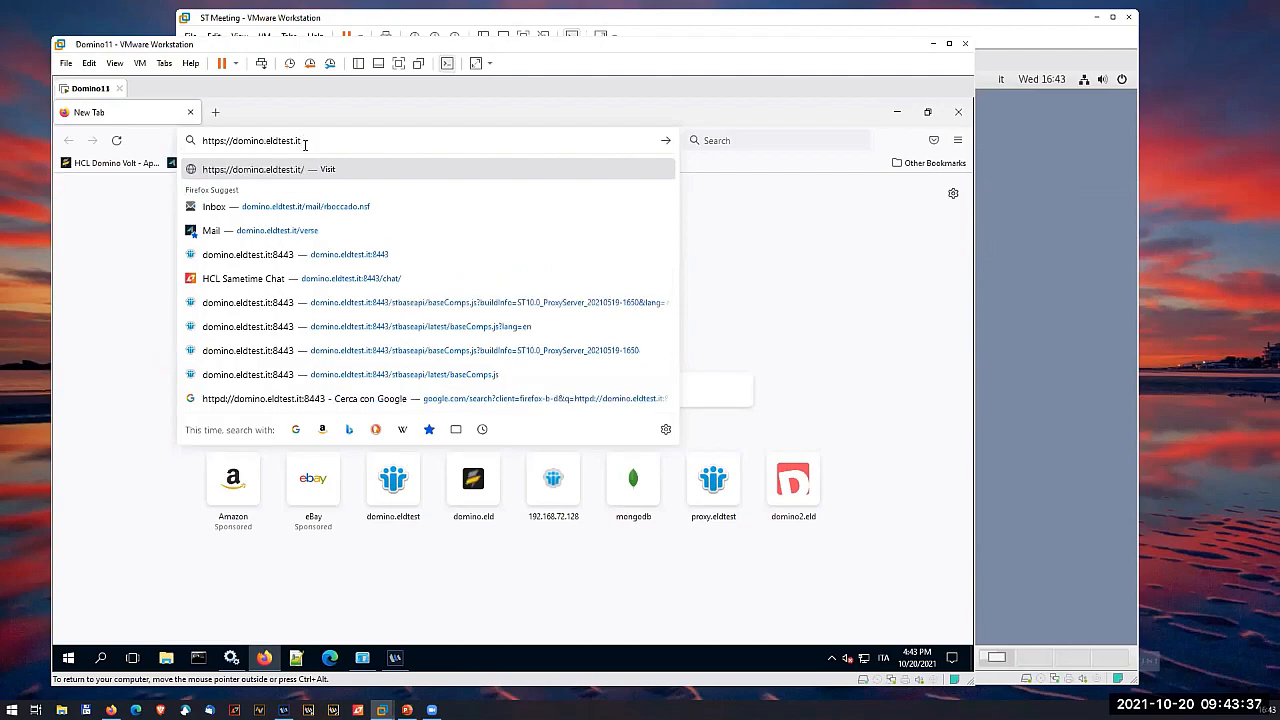
{"action": "type", "text": ":8443"}
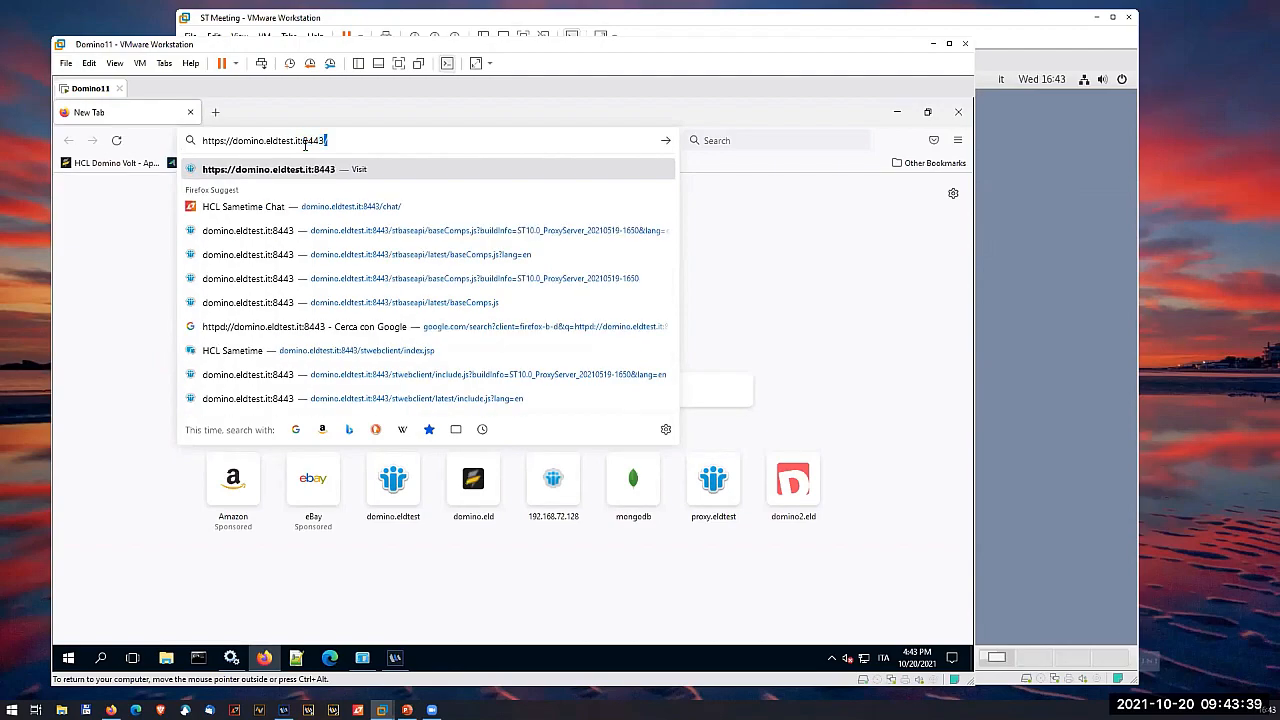
{"action": "key", "text": "Return"}
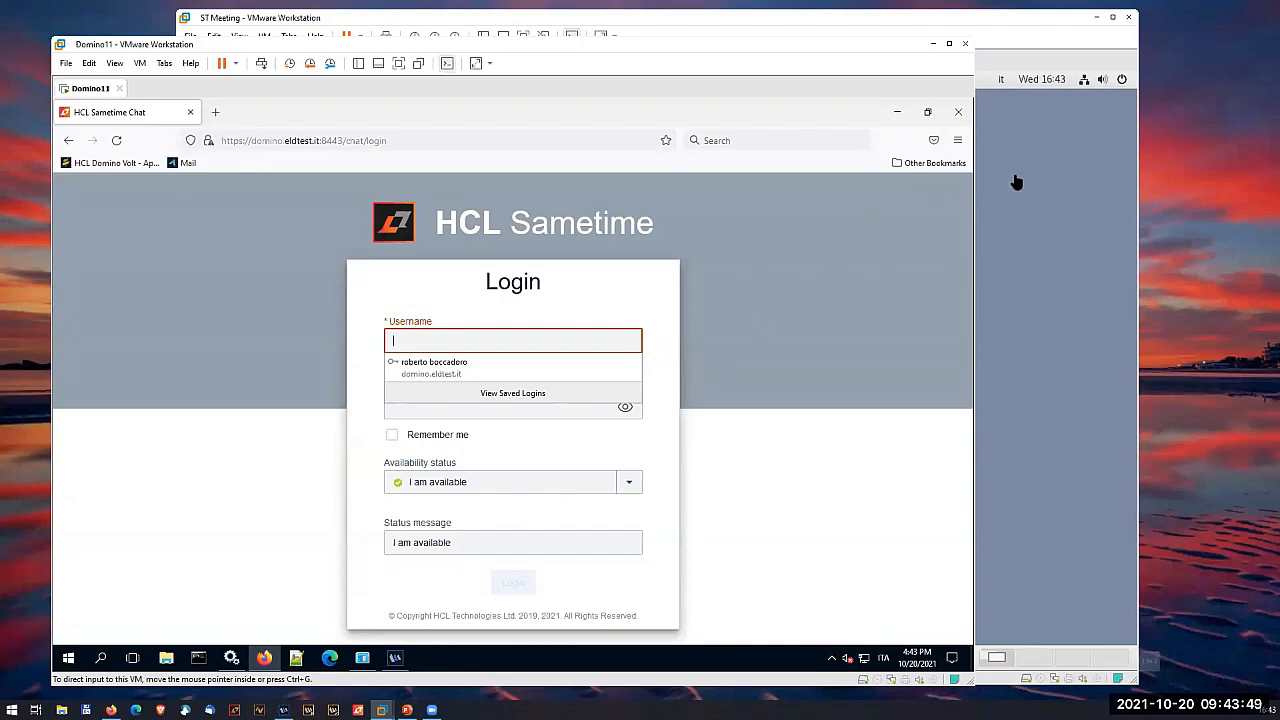
- Return to the ST Meeting virtual machine and display the nginx container's logs with docker-compose logs nginx
{"action": "left_click", "coordinate": [1035, 352]}
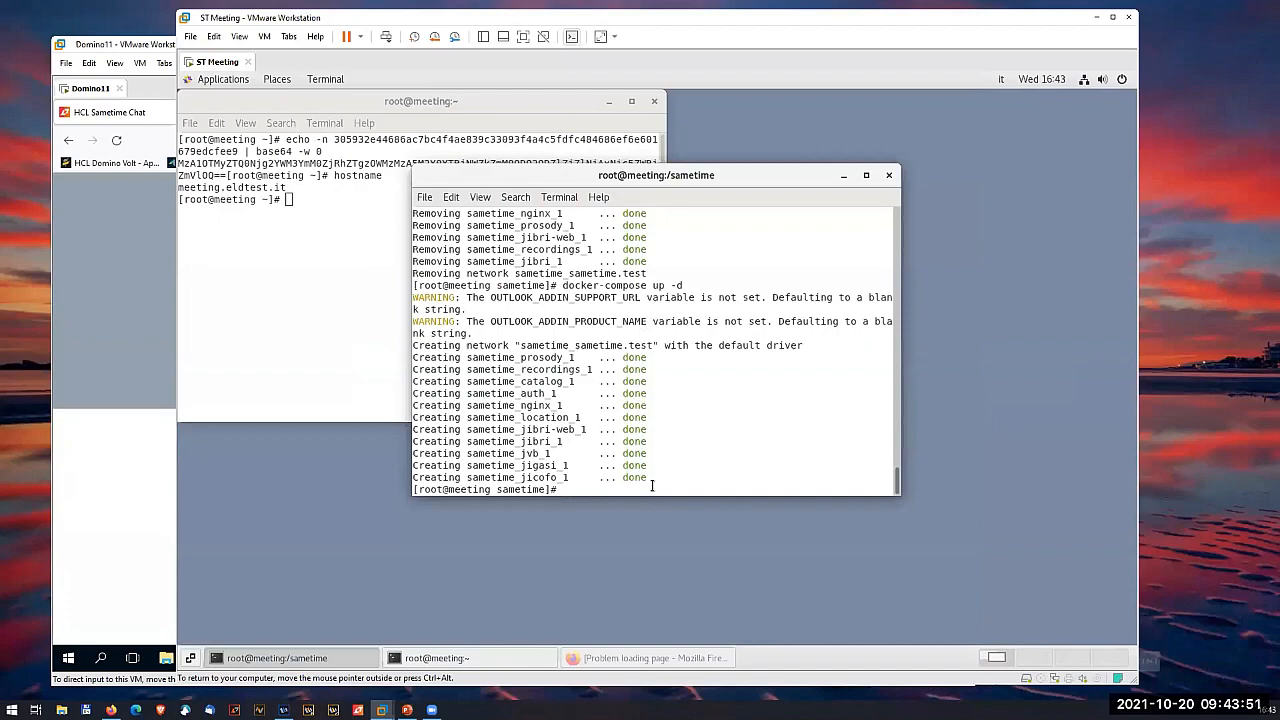
{"action": "type", "text": "docker-compose logs nginghx"}
{"action": "key", "text": "BackSpace"}
{"action": "key", "text": "BackSpace"}
{"action": "key", "text": "BackSpace"}
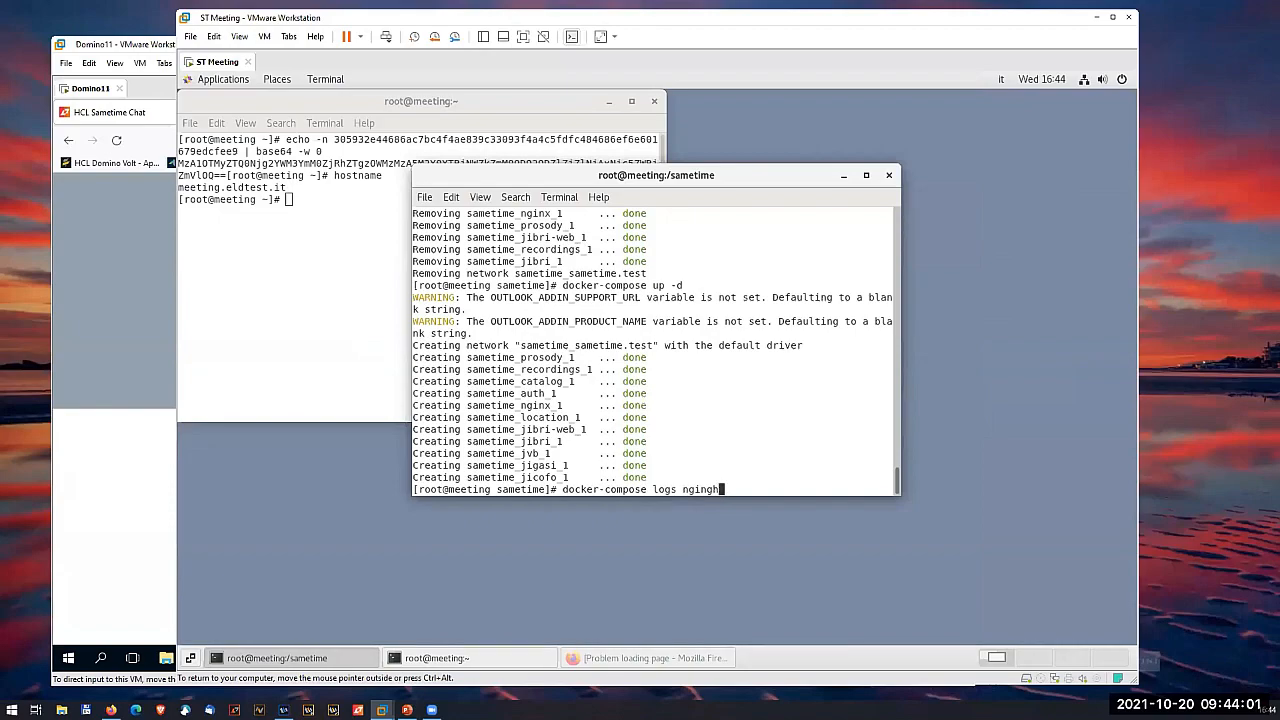
{"action": "type", "text": "x"}
{"action": "key", "text": "Return"}
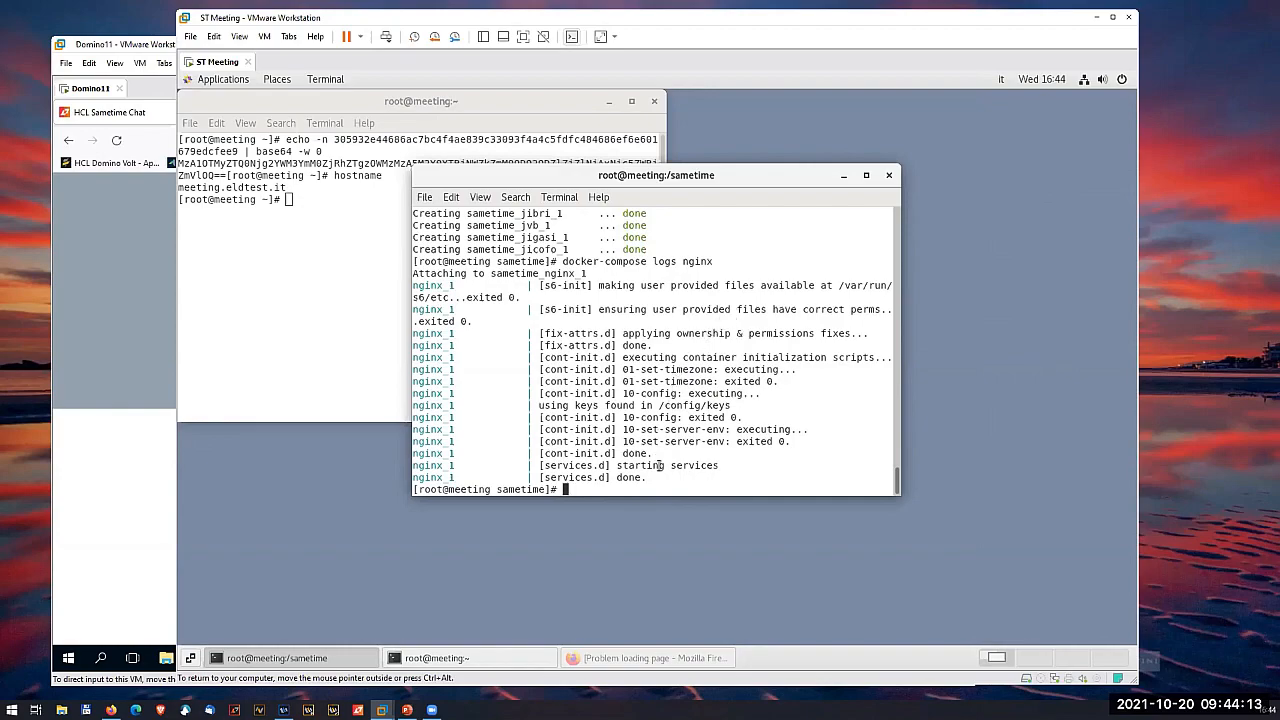
- Display the auth container's logs with docker-compose logs auth
{"action": "key", "text": "Up"}
{"action": "key", "text": "BackSpace"}
{"action": "key", "text": "BackSpace"}
{"action": "key", "text": "BackSpace"}
{"action": "key", "text": "BackSpace"}
{"action": "key", "text": "BackSpace"}
{"action": "type", "text": "auth"}
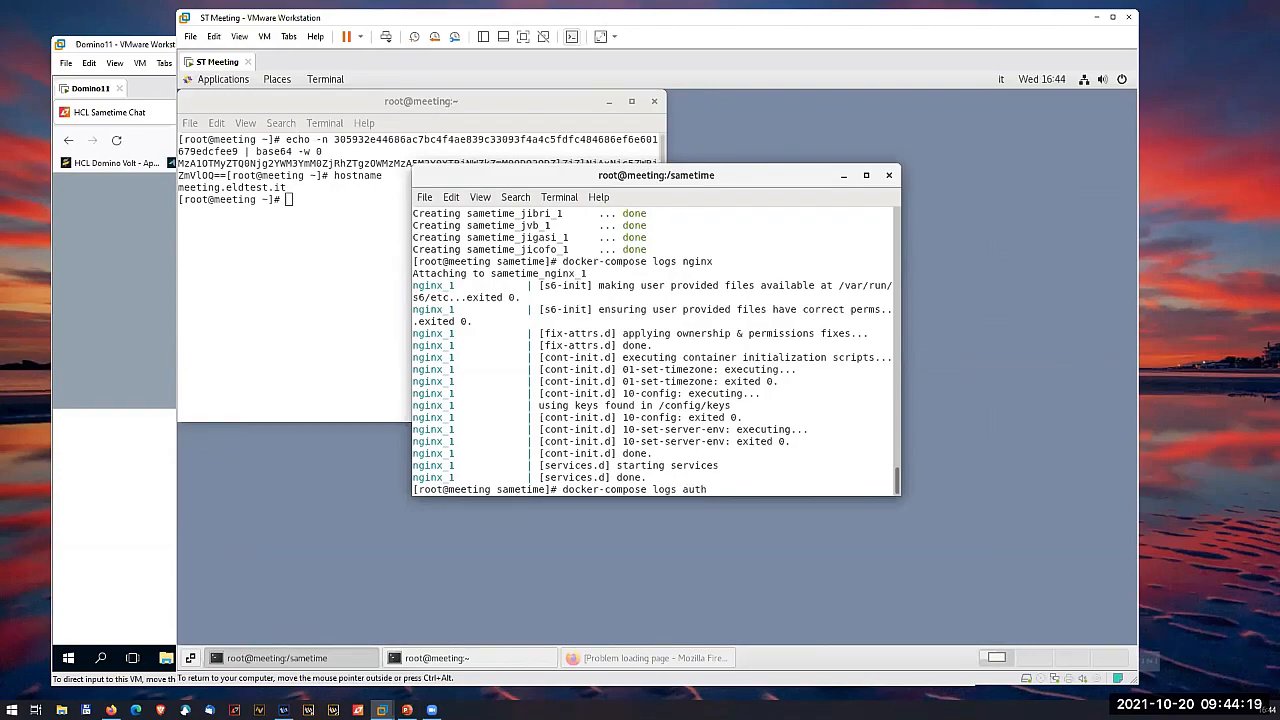
{"action": "key", "text": "Return"}
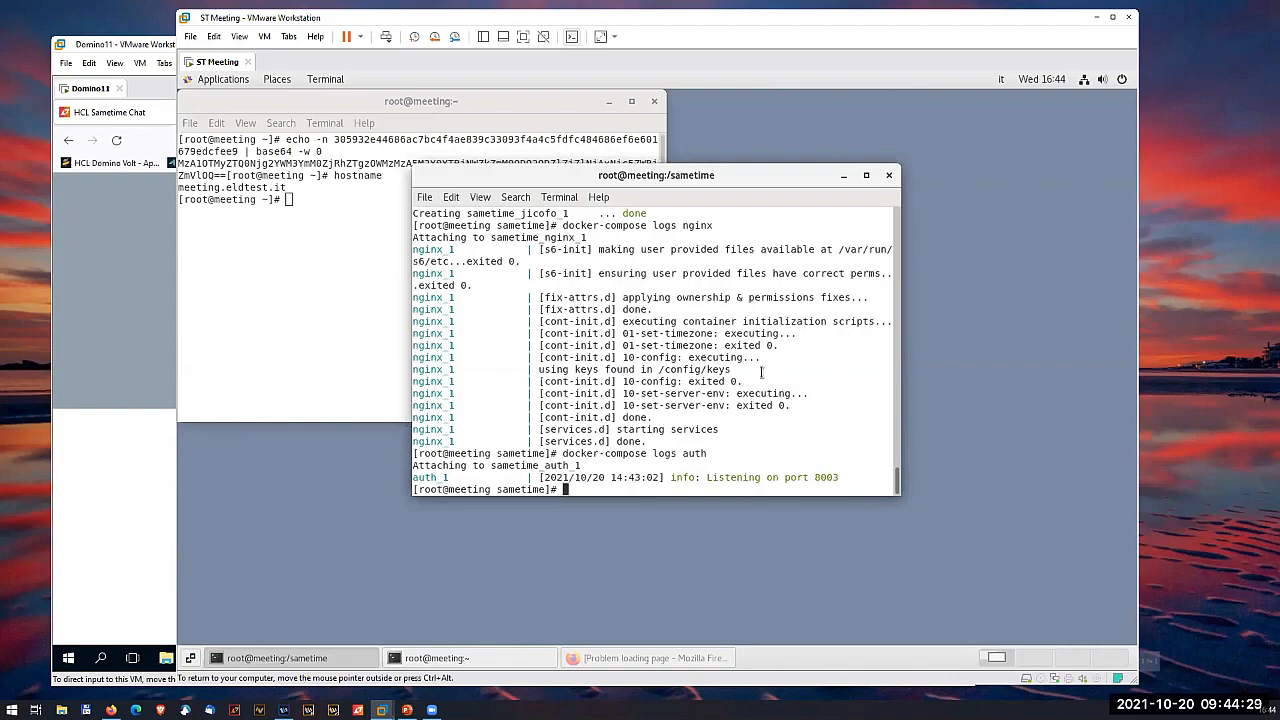
- Switch to the PowerPoint presentation, show slide 5 with the sponsor logos, and minimize the presentation window
{"action": "left_click", "coordinate": [367, 317]}
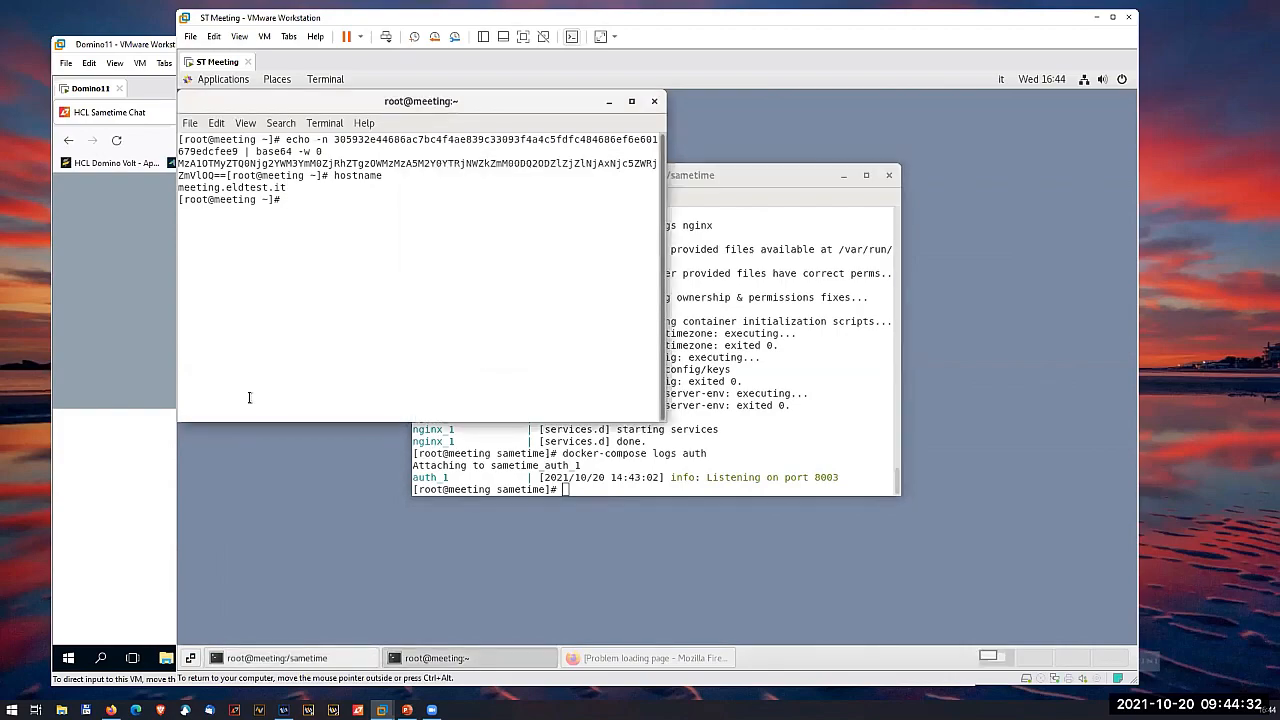
{"action": "left_click", "coordinate": [138, 390]}
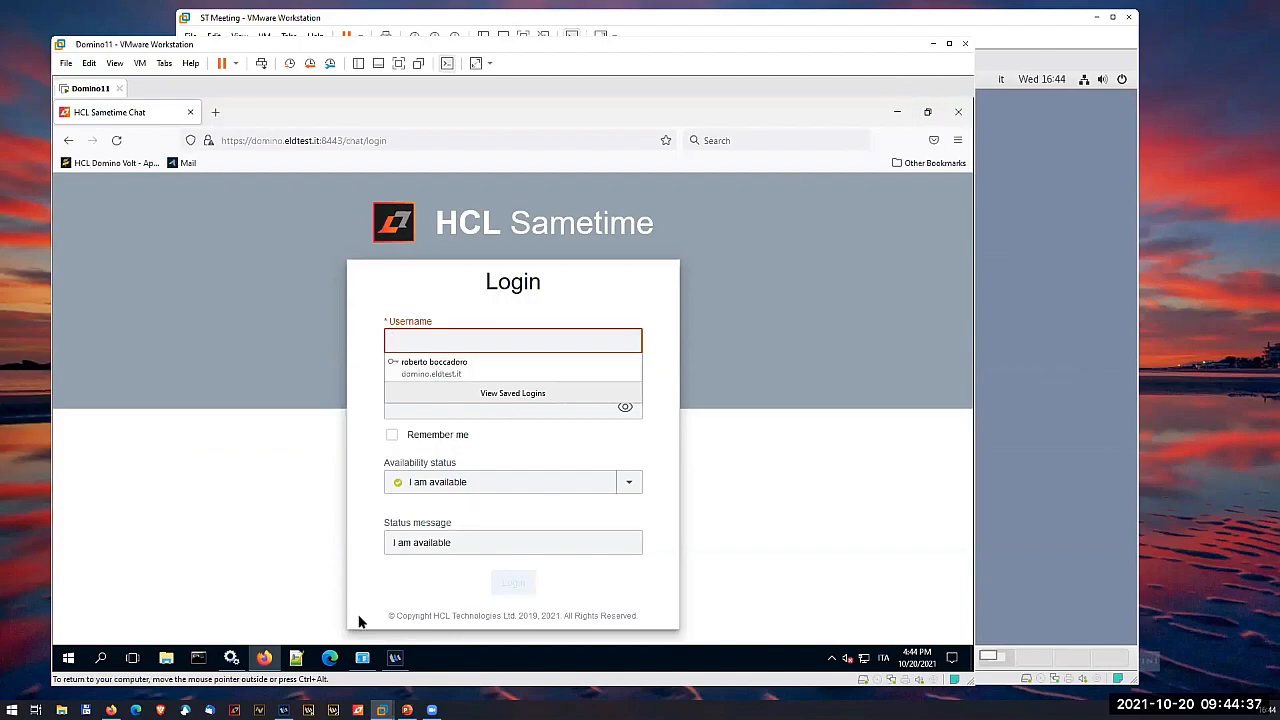
{"action": "left_click", "coordinate": [407, 710]}
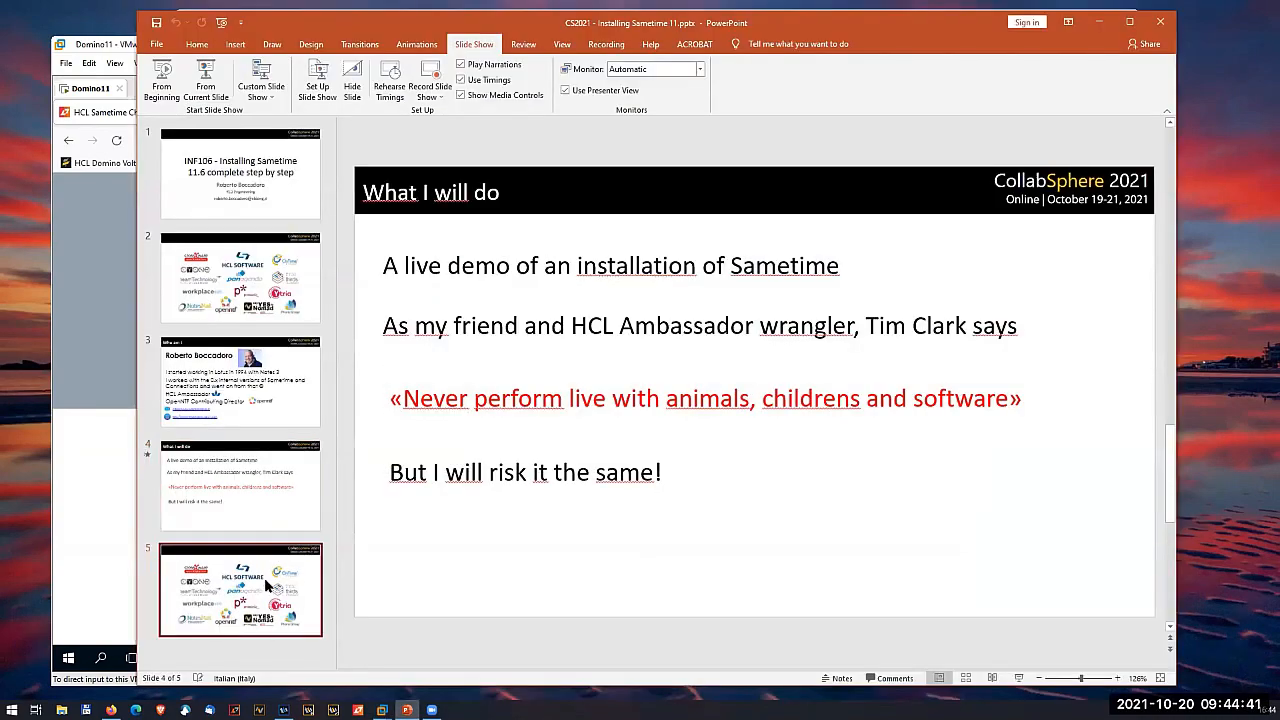
{"action": "left_click", "coordinate": [290, 600]}
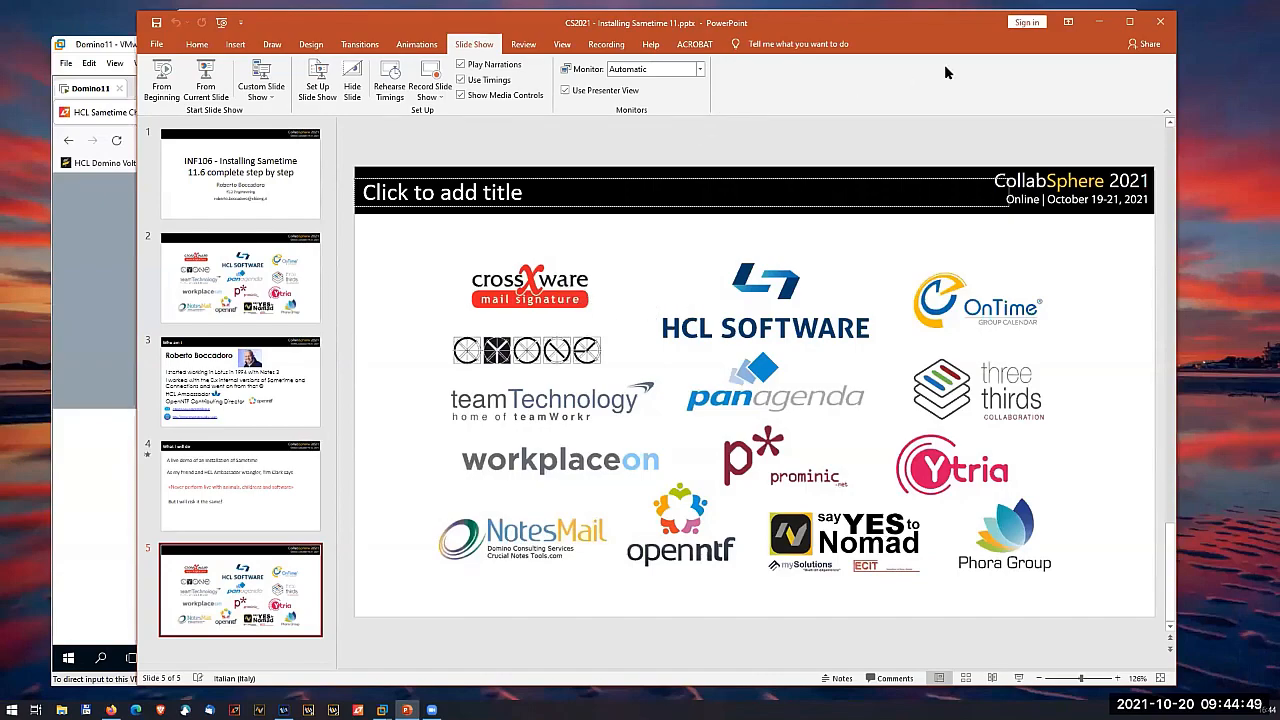
{"action": "left_click", "coordinate": [1104, 27]}
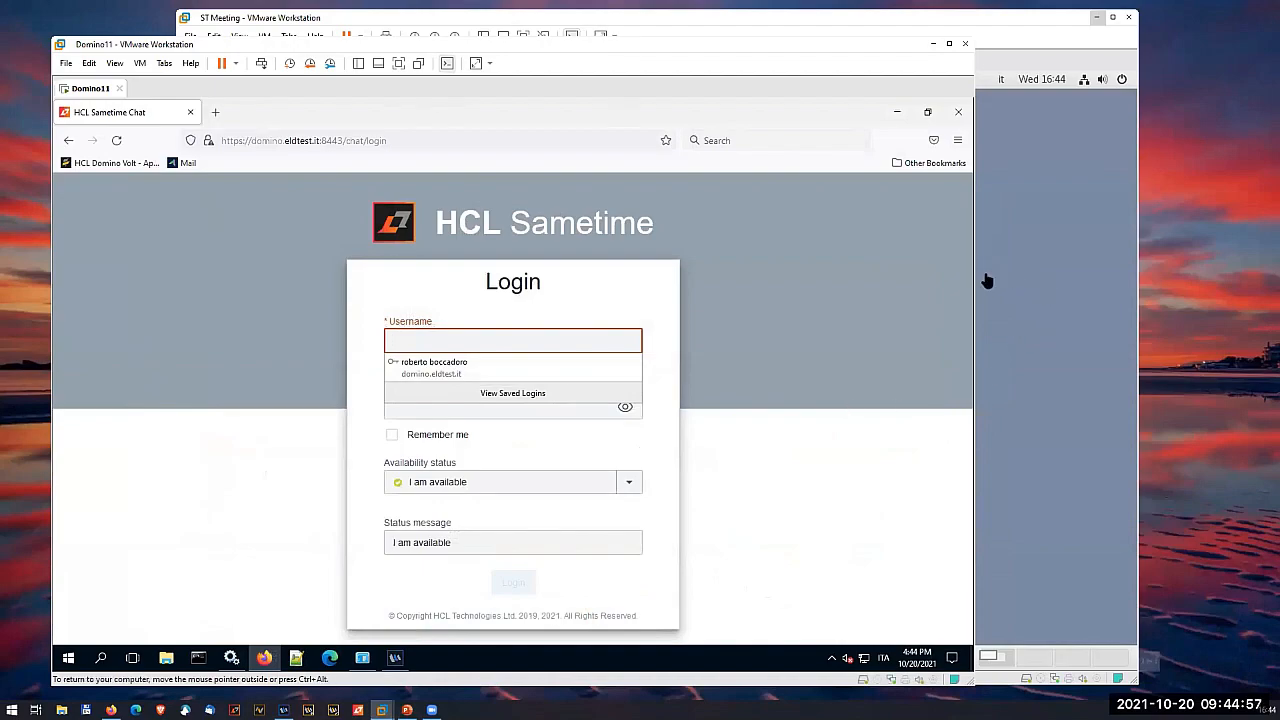
- Return to the ST Meeting virtual machine and open custom.env from the /sametime/ directory in vi, using the second terminal
{"action": "left_click", "coordinate": [1043, 289]}
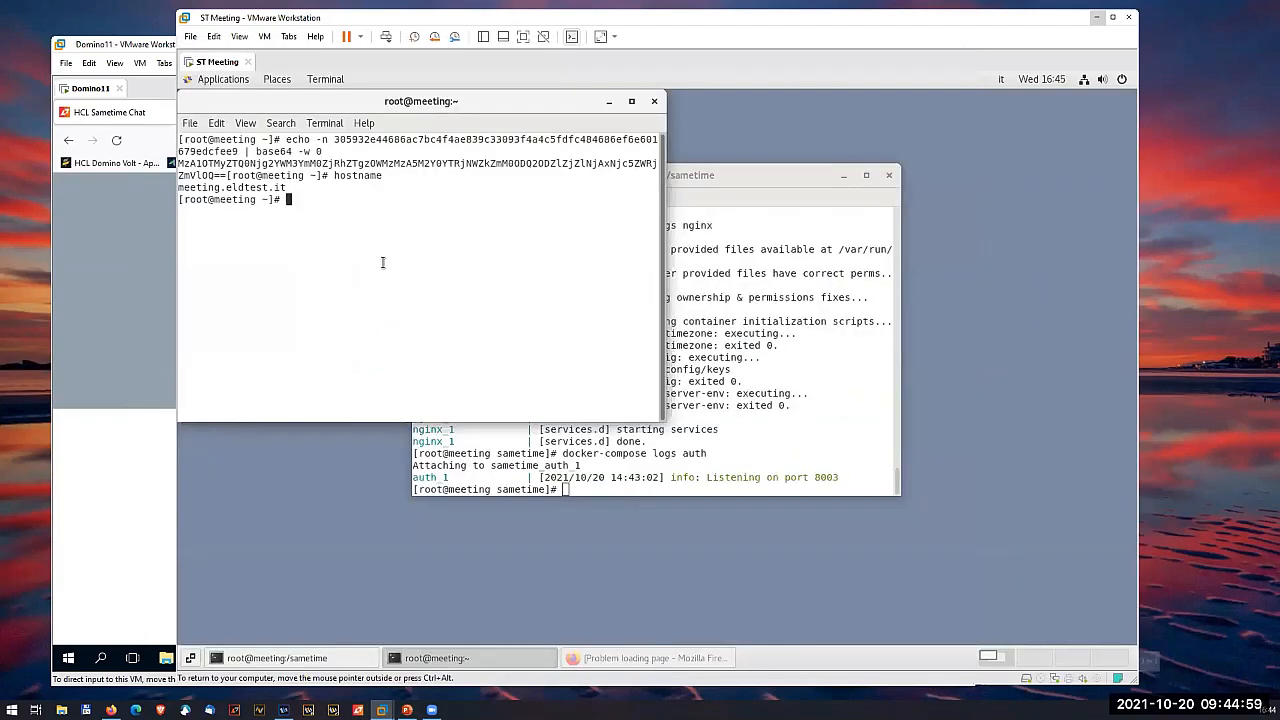
{"action": "type", "text": "cd /sametime/"}
{"action": "key", "text": "Return"}
{"action": "type", "text": "vi "}
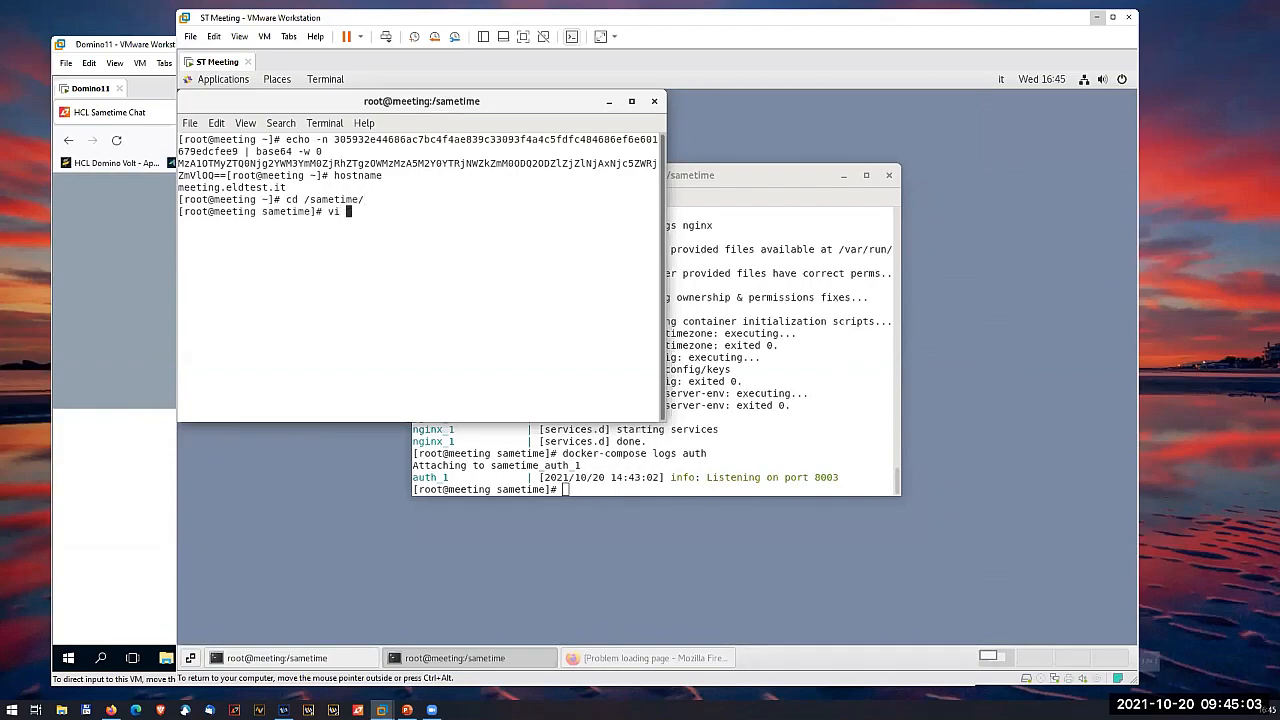
{"action": "type", "text": "custom.env"}
{"action": "key", "text": "Return"}
- Set SAMETIME_PROXY_HOST to domino.eldtest.it in custom.env, save the file and quit vi
{"action": "key", "text": "Down"}
{"action": "key", "text": "Down"}
{"action": "key", "text": "Down"}
{"action": "key", "text": "Down"}
{"action": "key", "text": "Down"}
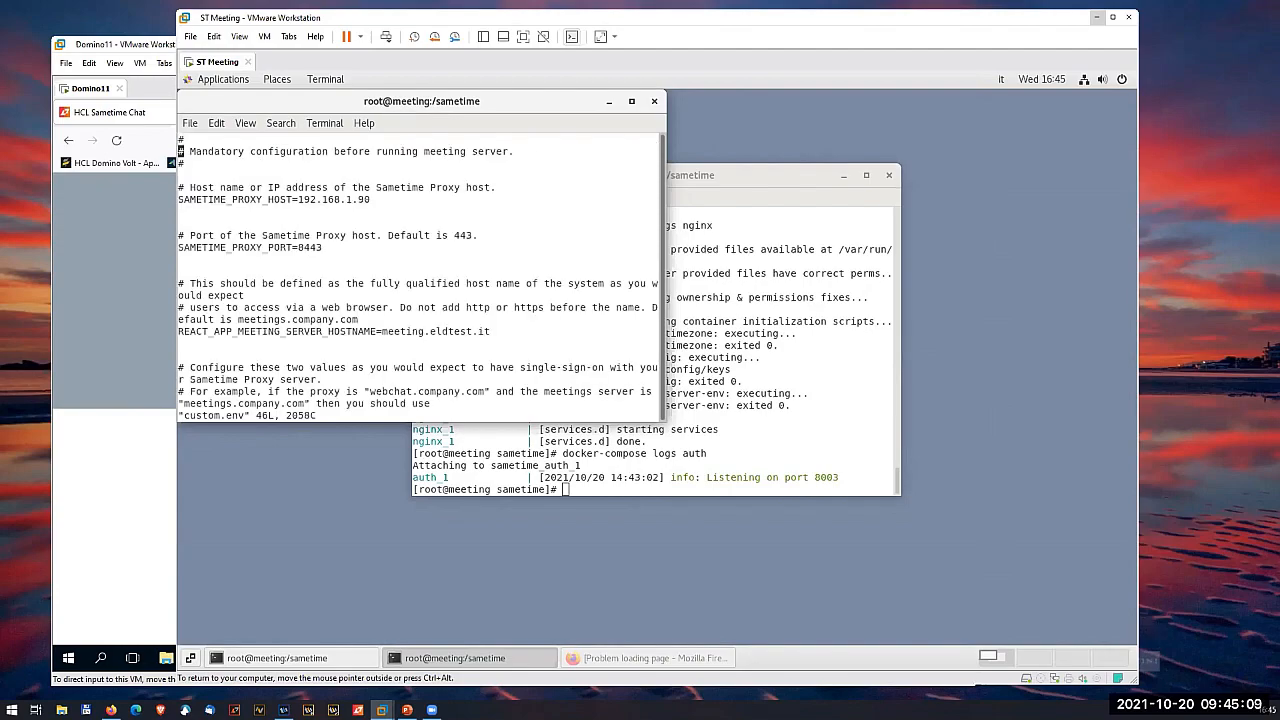
{"action": "key", "text": "Right"}
{"action": "key", "text": "Right"}
{"action": "key", "text": "Right"}
{"action": "key", "text": "Right"}
{"action": "key", "text": "Right"}
{"action": "key", "text": "Right"}
{"action": "key", "text": "Right"}
{"action": "key", "text": "Right"}
{"action": "key", "text": "Right"}
{"action": "key", "text": "Right"}
{"action": "key", "text": "Right"}
{"action": "key", "text": "Right"}
{"action": "key", "text": "Right"}
{"action": "key", "text": "Right"}
{"action": "key", "text": "Right"}
{"action": "key", "text": "Right"}
{"action": "key", "text": "Right"}
{"action": "key", "text": "Right"}
{"action": "key", "text": "Right"}
{"action": "key", "text": "Right"}
{"action": "key", "text": "shift+c"}
{"action": "type", "text": "d"}
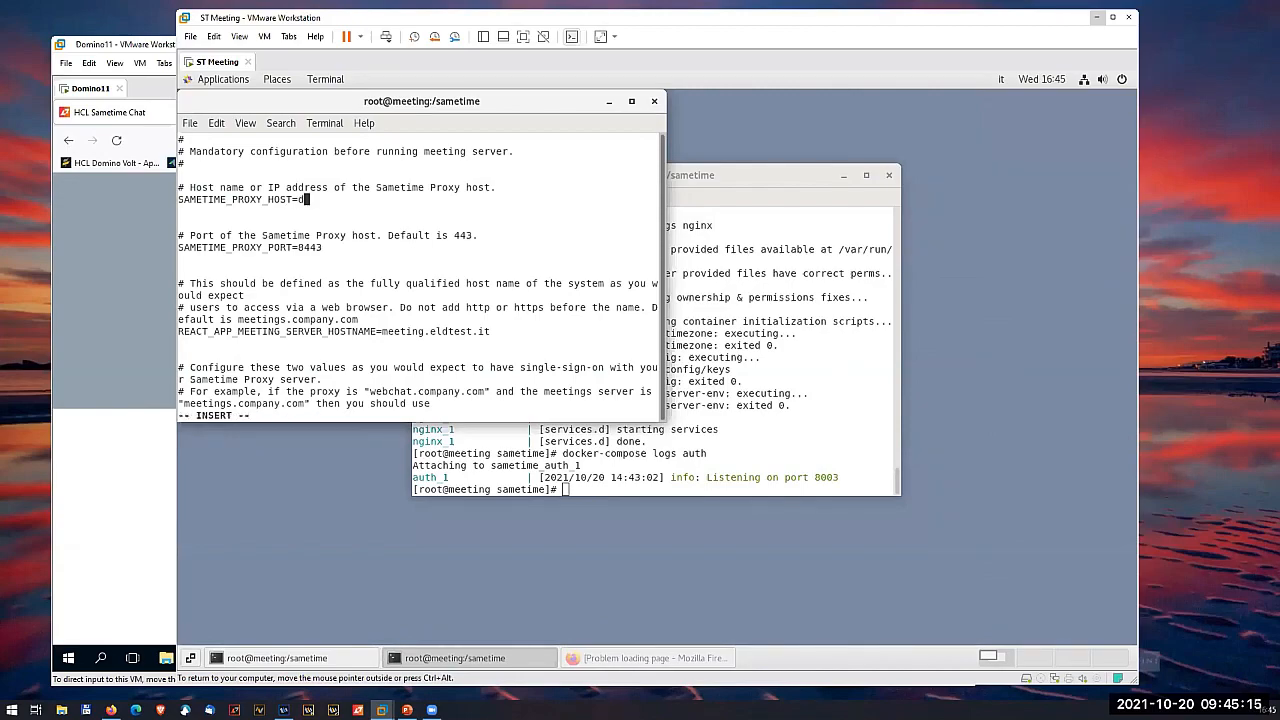
{"action": "type", "text": "omino.eldtest.it"}
{"action": "key", "text": "Escape"}
{"action": "type", "text": ":wq"}
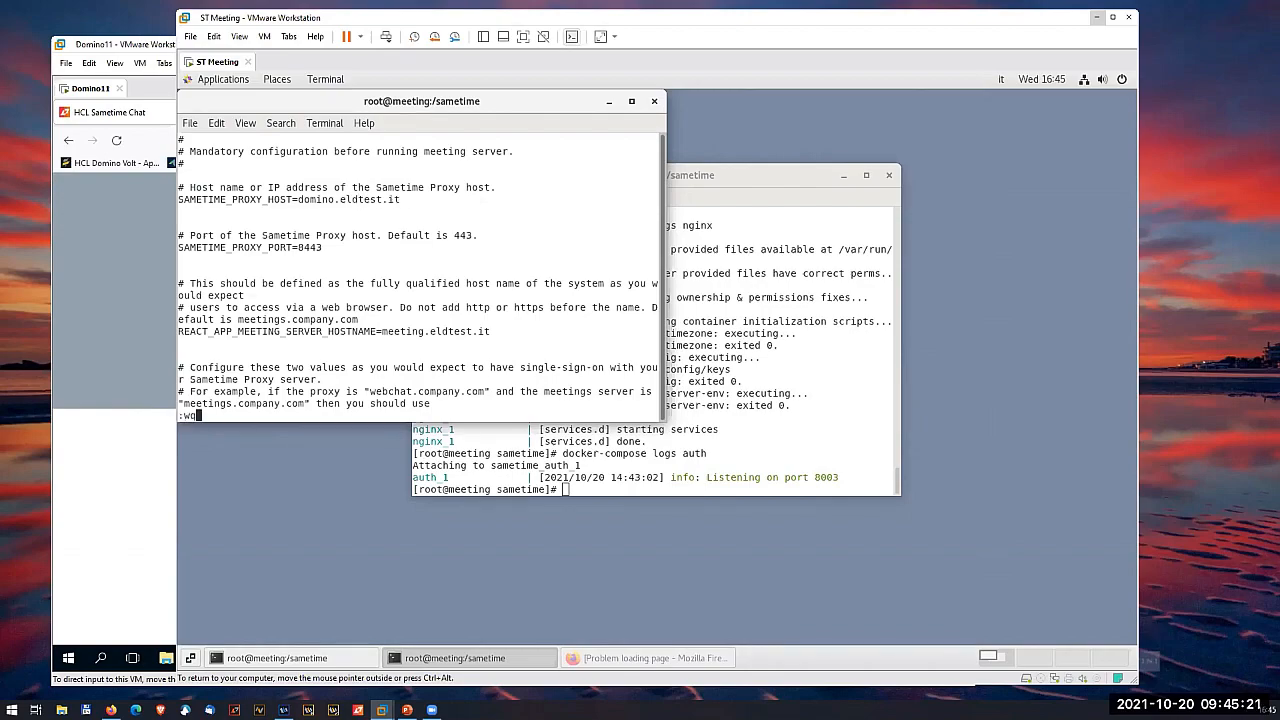
{"action": "key", "text": "Return"}
- Stop and remove the meeting containers with docker-compose down
{"action": "type", "text": "docker-"}
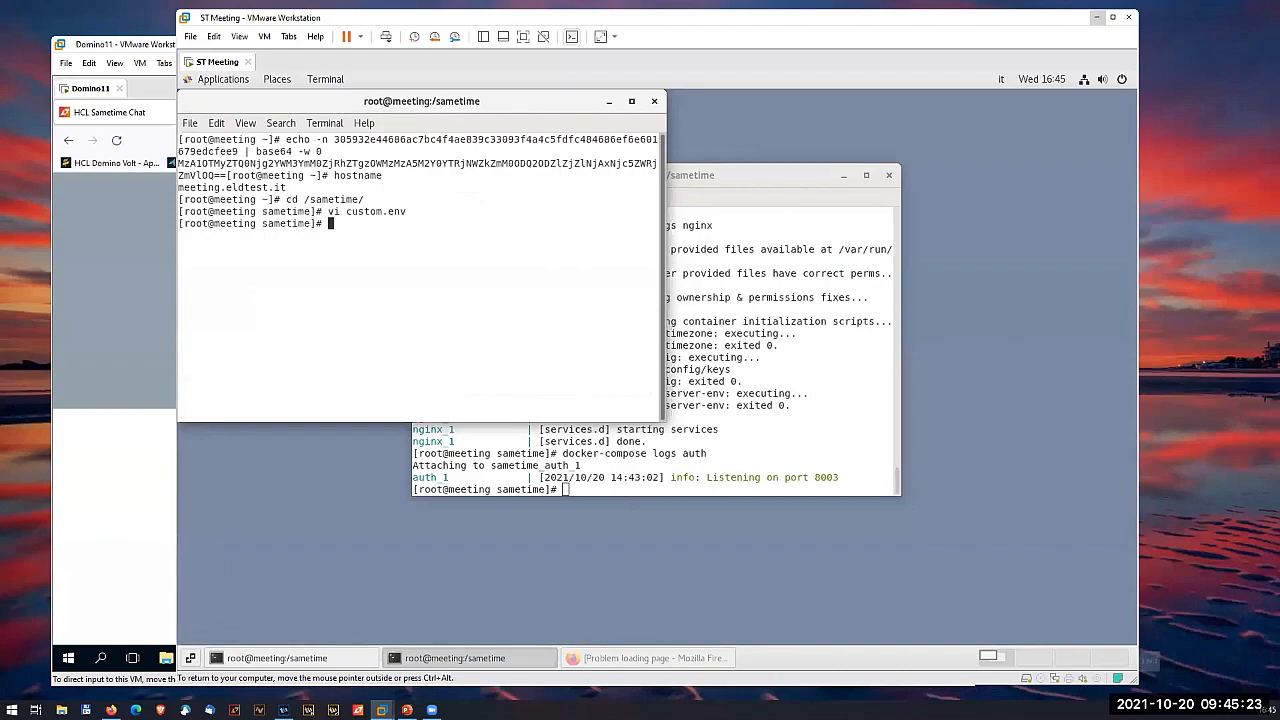
{"action": "type", "text": "compose down"}
{"action": "key", "text": "Return"}
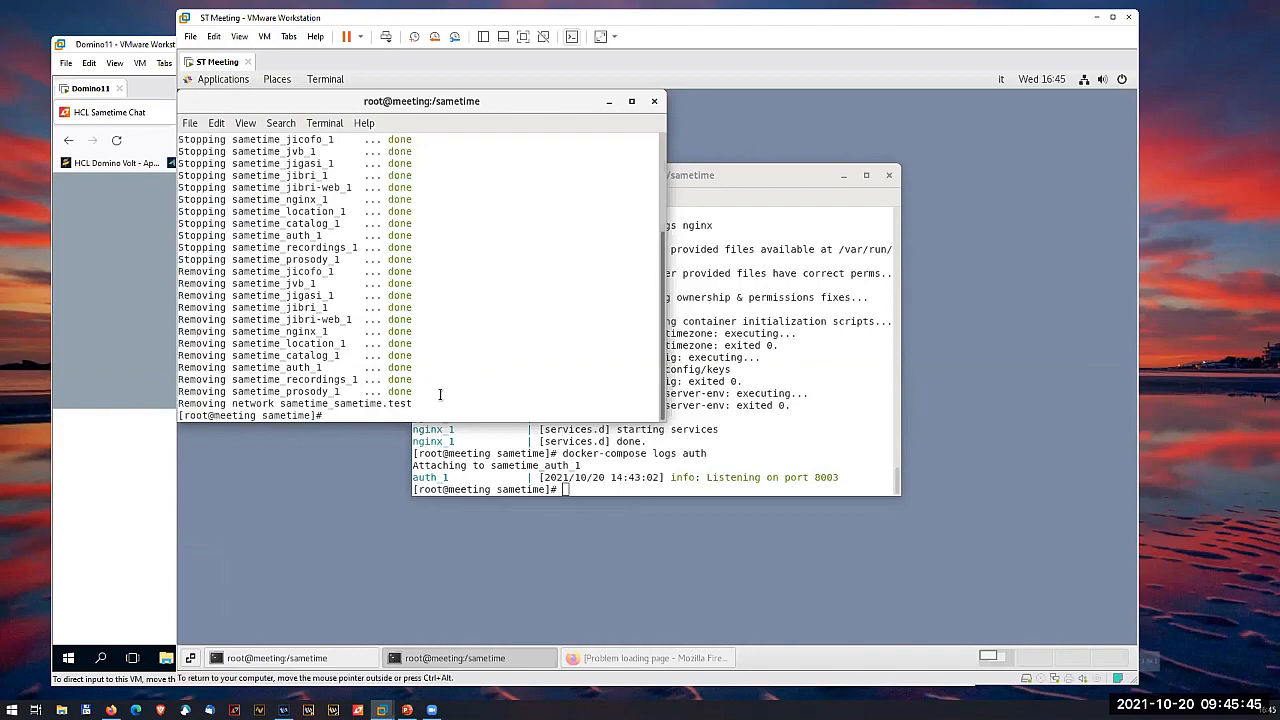
- Recreate the meeting containers with docker-compose up -d so they use the edited custom.env
{"action": "type", "text": "vi custom.env"}
{"action": "key", "text": "Up"}
{"action": "key", "text": "BackSpace"}
{"action": "key", "text": "BackSpace"}
{"action": "key", "text": "BackSpace"}
{"action": "key", "text": "BackSpace"}
{"action": "type", "text": "up -d"}
{"action": "key", "text": "Return"}
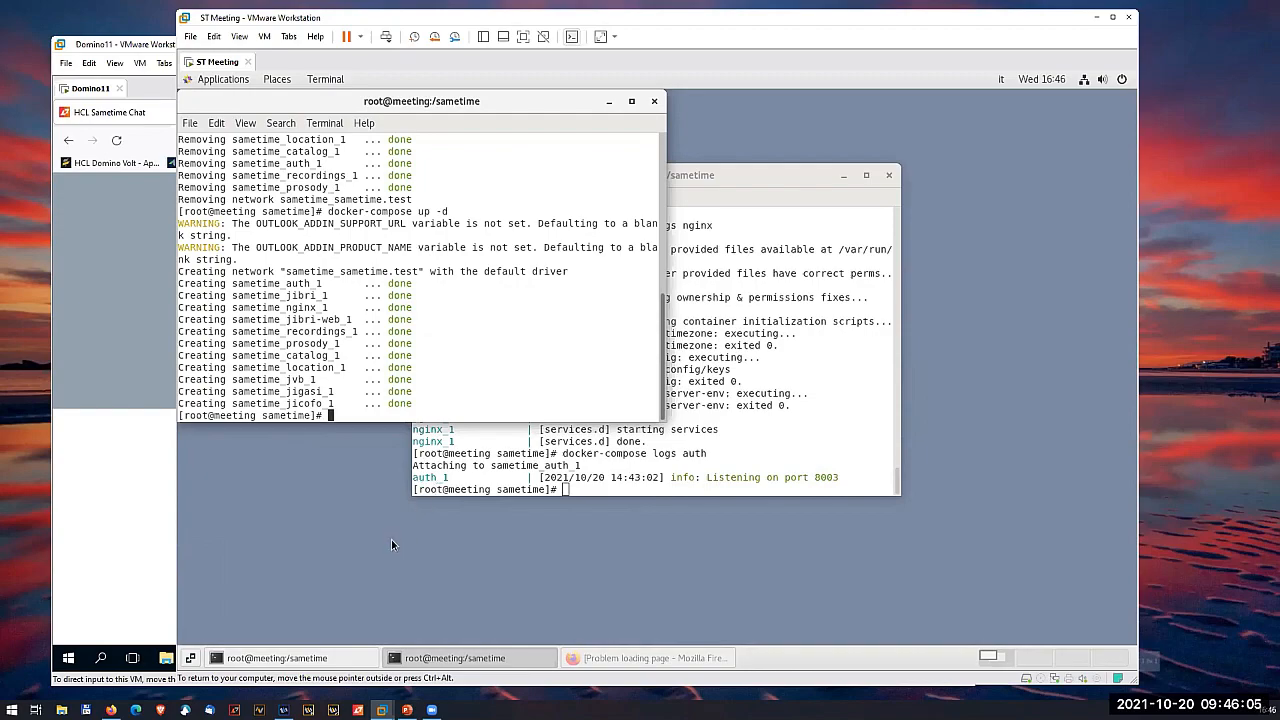
- Minimize the second terminal and open a new Firefox window on the ST Meeting virtual machine
{"action": "left_click", "coordinate": [279, 543]}
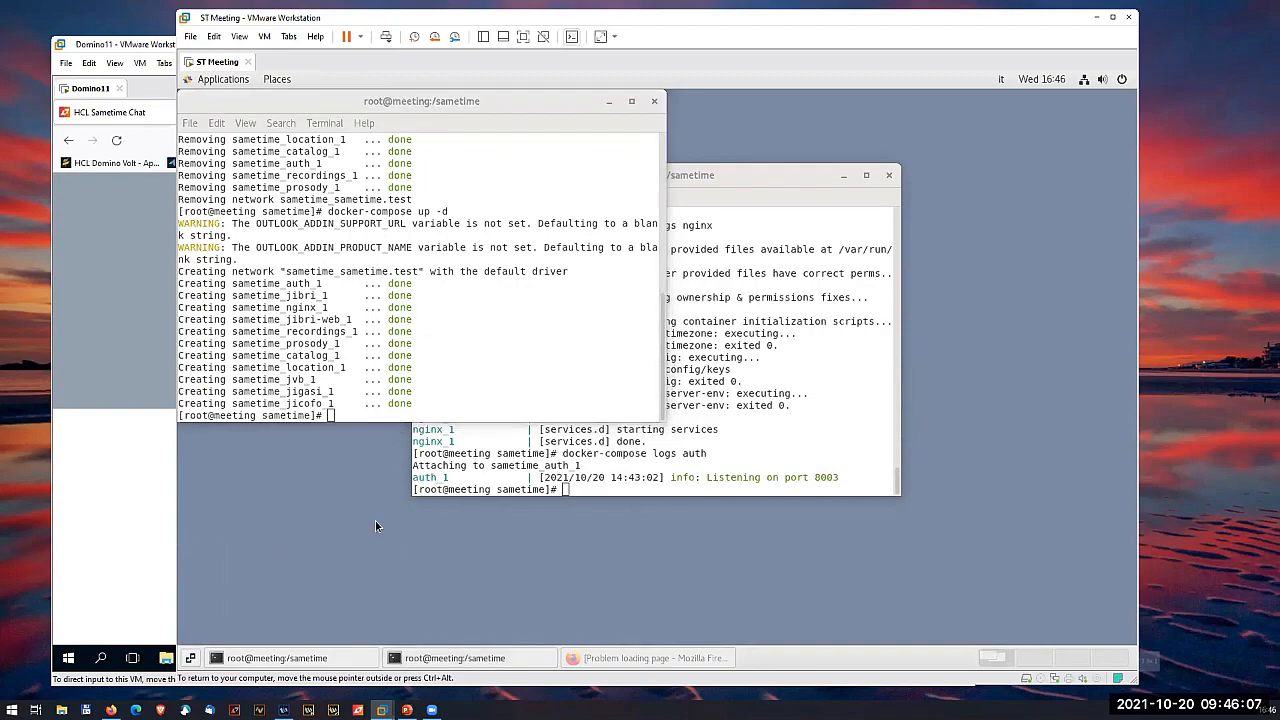
{"action": "left_click", "coordinate": [612, 103]}
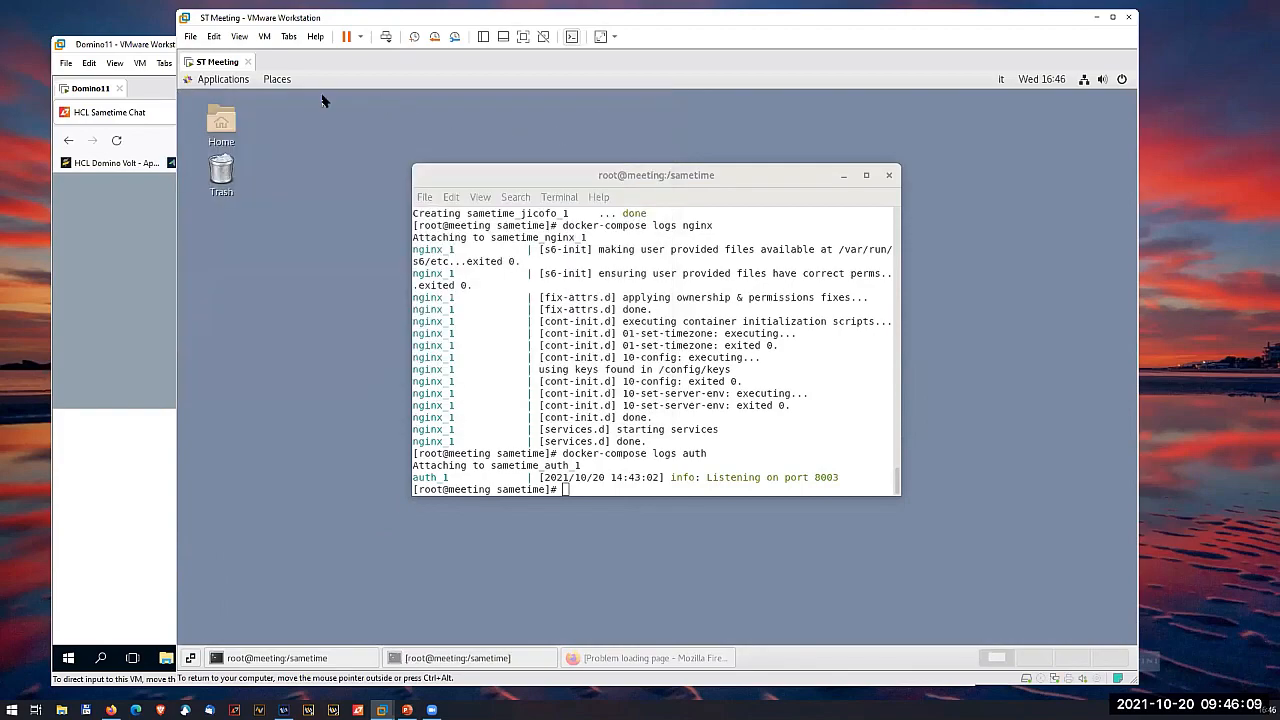
{"action": "left_click", "coordinate": [241, 84]}
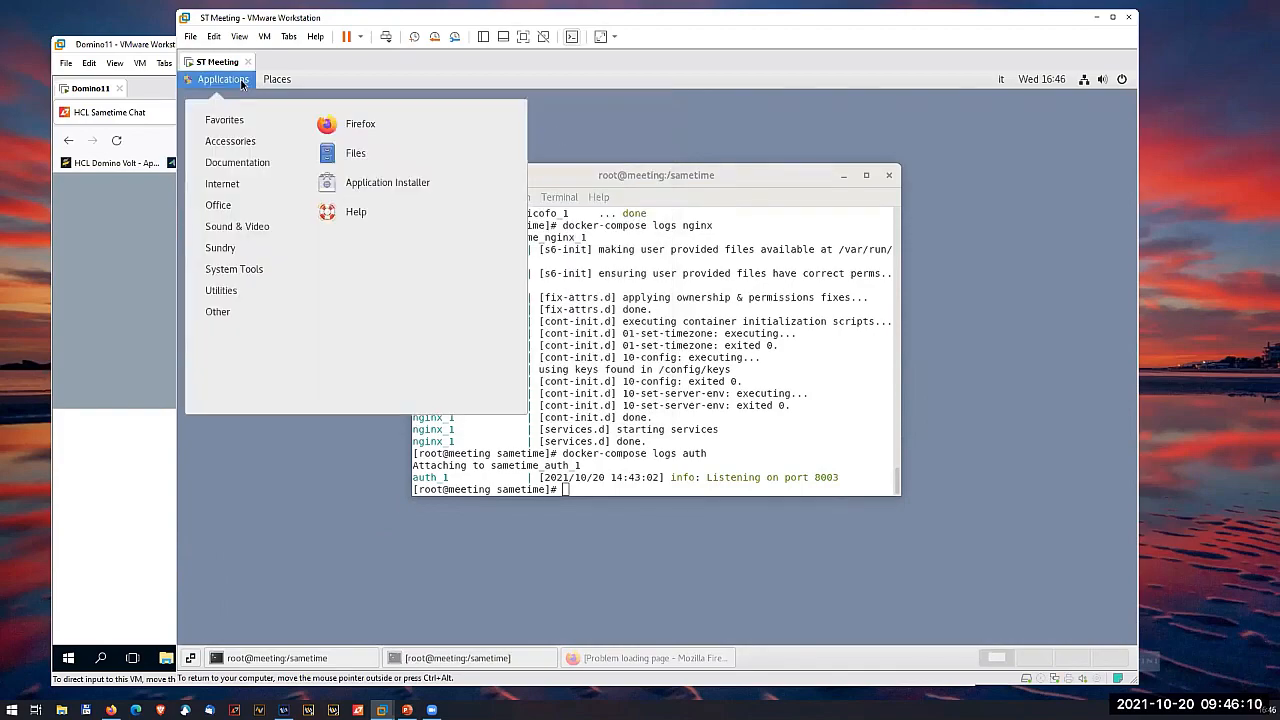
{"action": "left_click", "coordinate": [352, 128]}
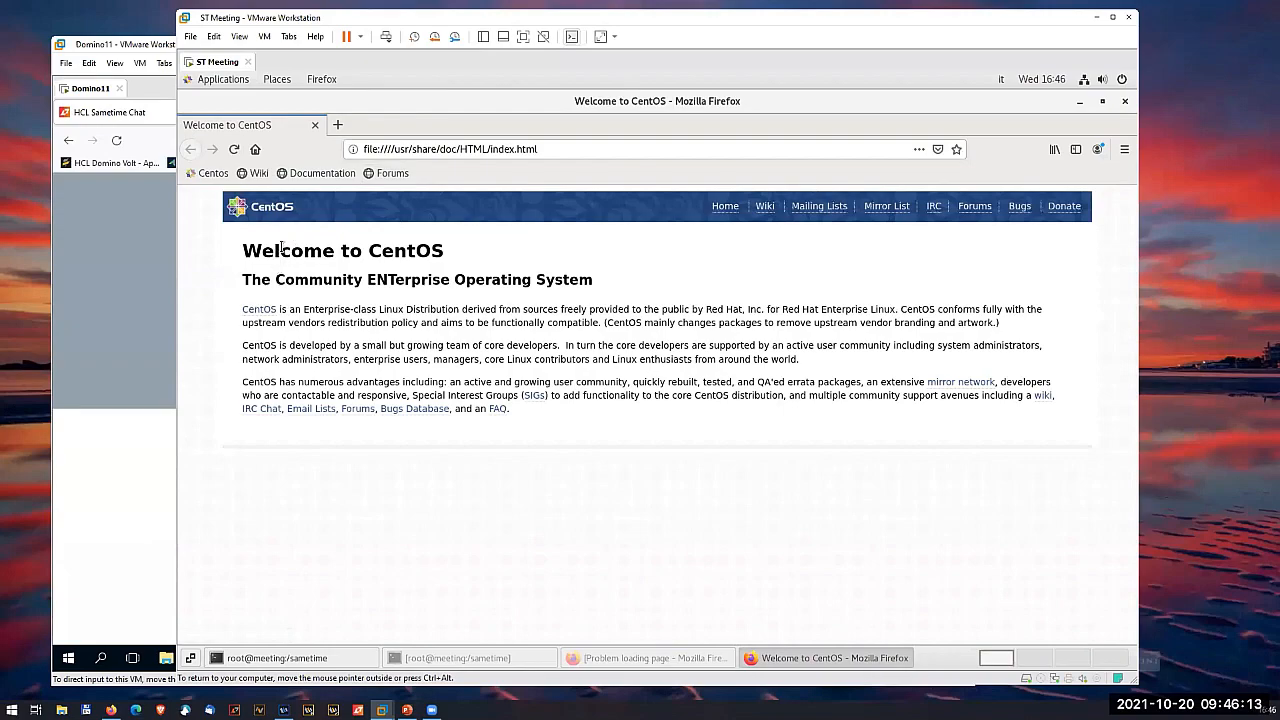
{"action": "left_click", "coordinate": [414, 149]}
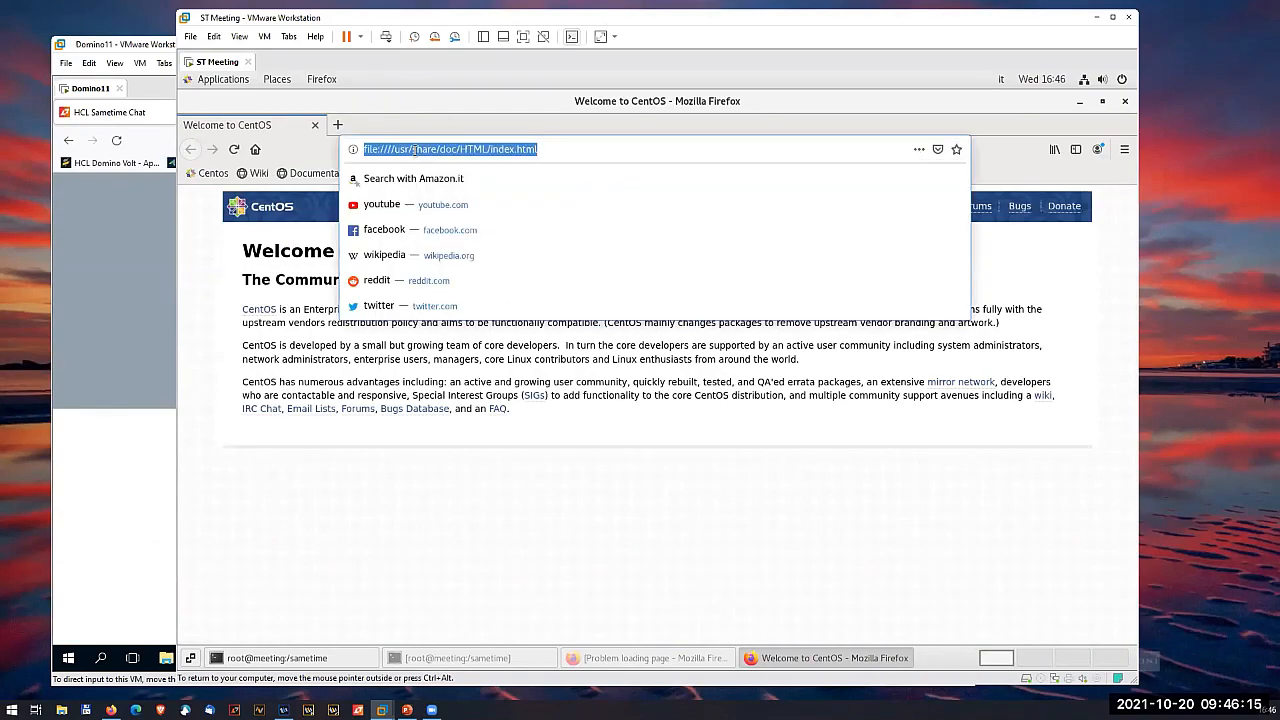
{"action": "type", "text": "htp"}
{"action": "key", "text": "BackSpace"}
{"action": "key", "text": "BackSpace"}
{"action": "type", "text": "tt"}
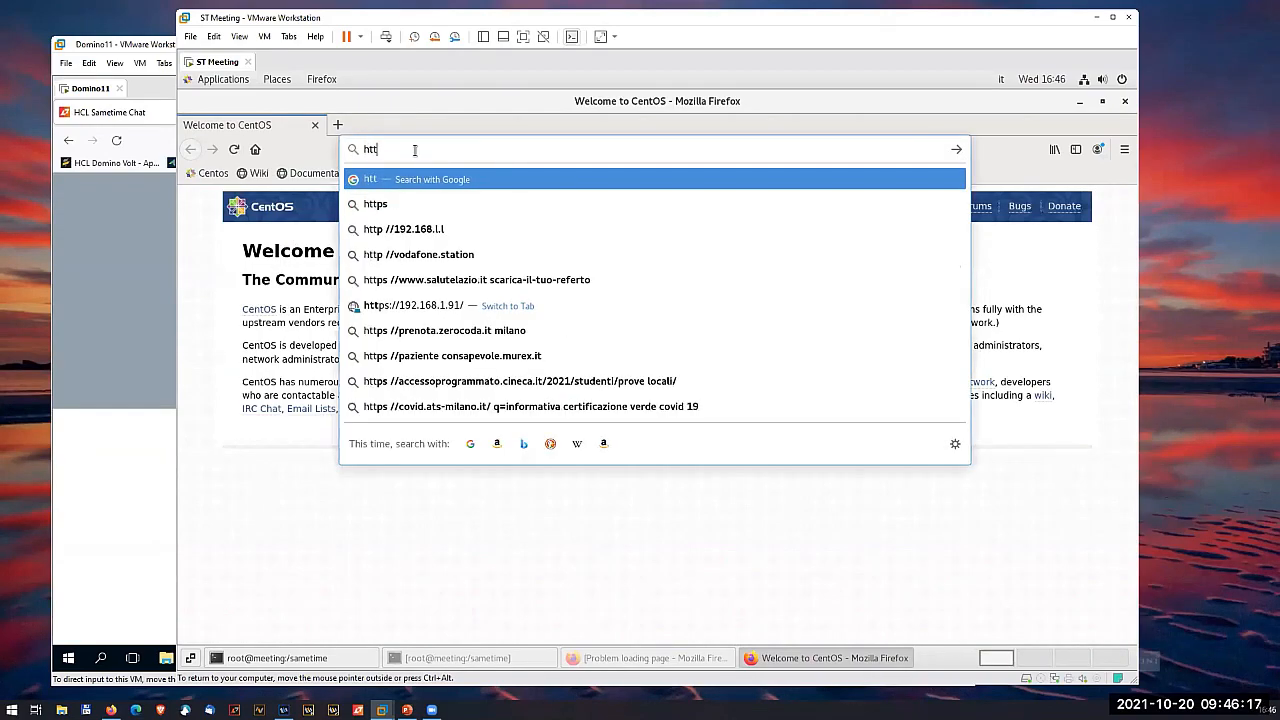
{"action": "type", "text": "ps://meeting.eldtest.it"}
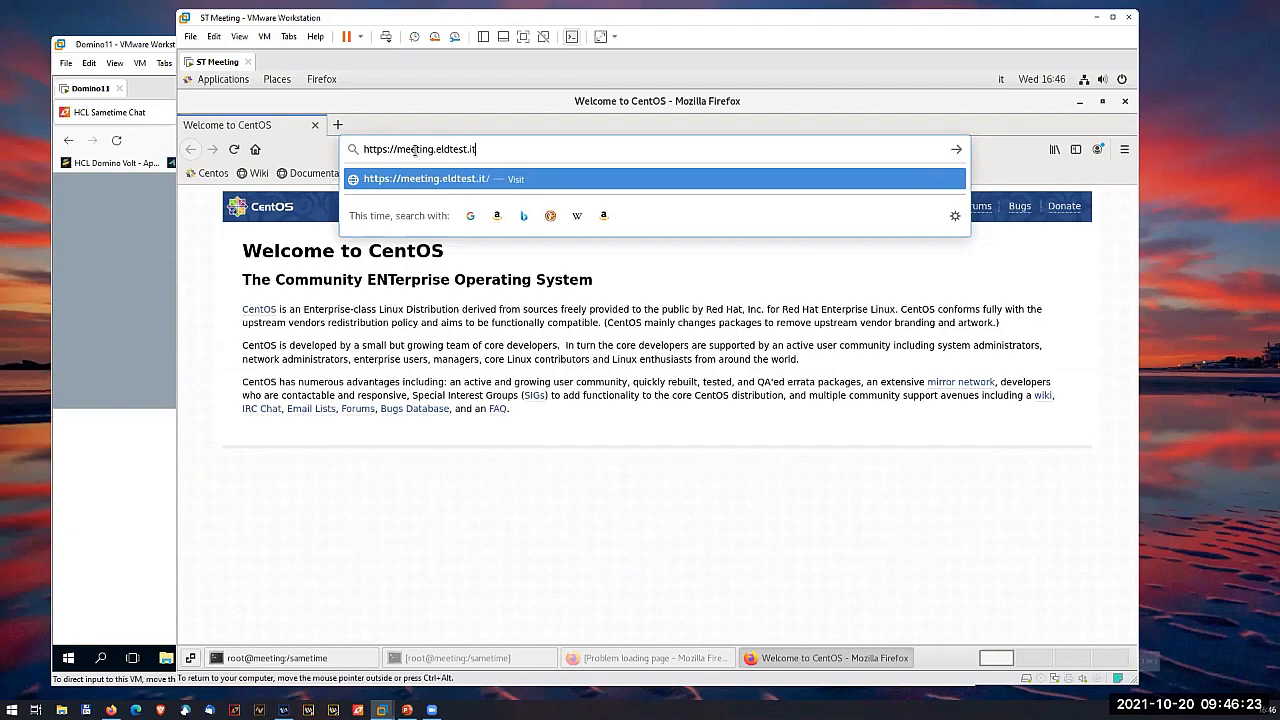
{"action": "key", "text": "Return"}
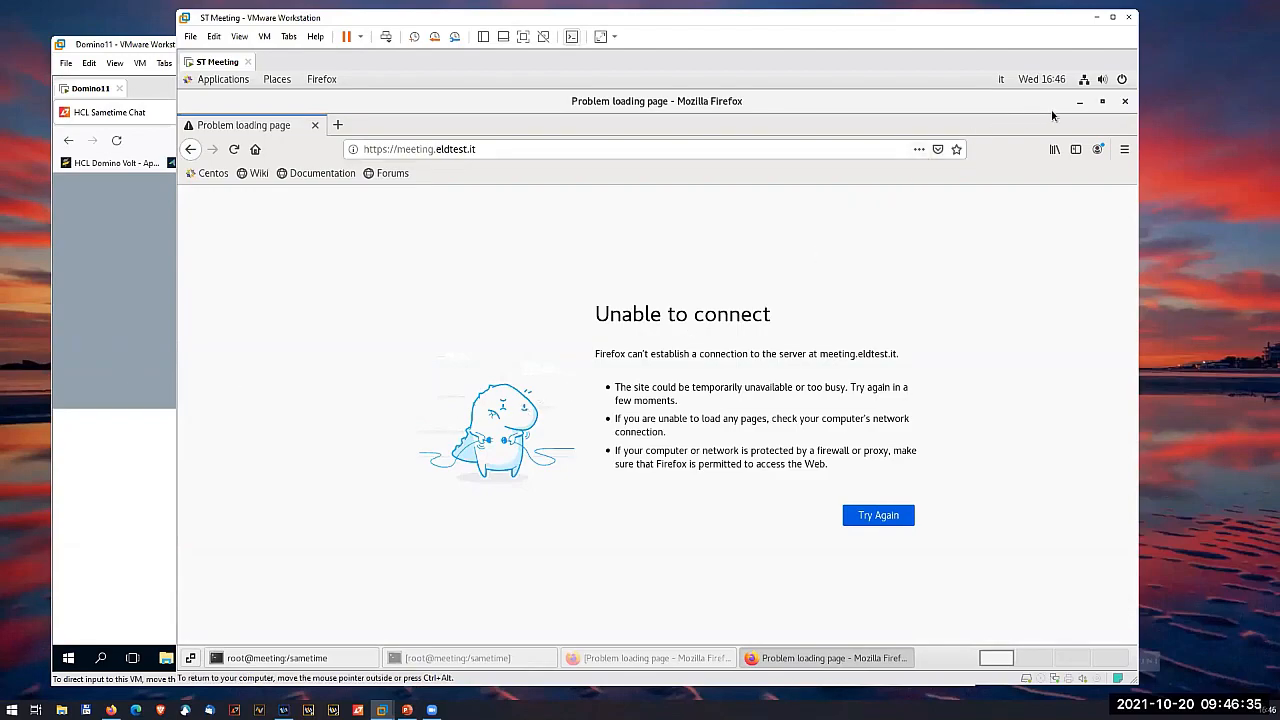
- Minimize Firefox and check the firewall service in the terminal with systemctl status firewalld
{"action": "left_click", "coordinate": [1080, 104]}
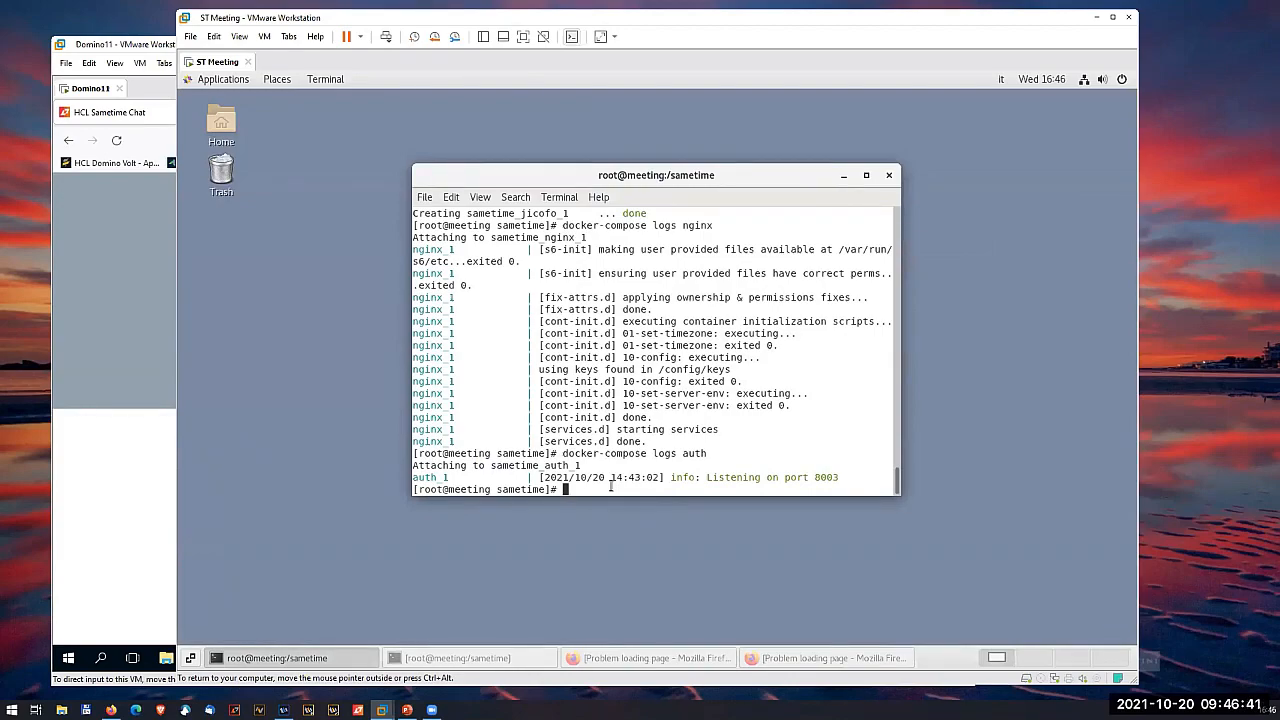
{"action": "type", "text": "servi"}
{"action": "key", "text": "BackSpace"}
{"action": "key", "text": "BackSpace"}
{"action": "key", "text": "BackSpace"}
{"action": "key", "text": "BackSpace"}
{"action": "key", "text": "BackSpace"}
{"action": "type", "text": "systemctl status firewa"}
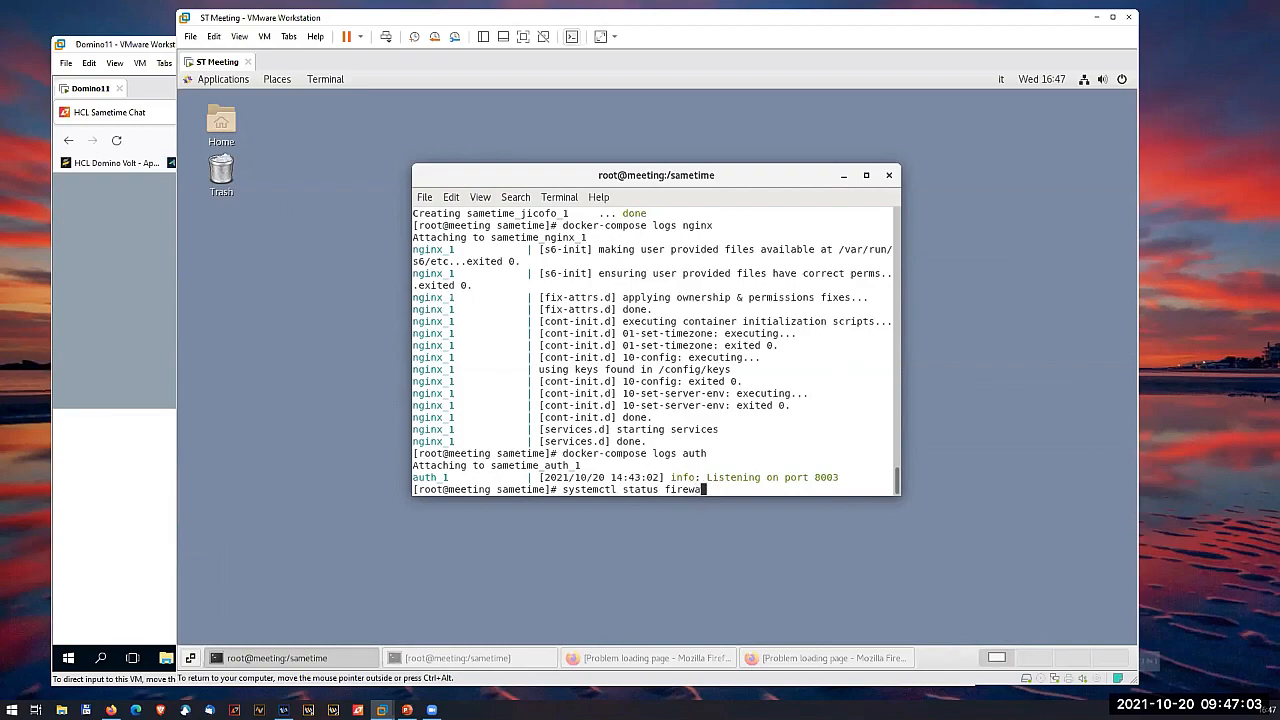
{"action": "type", "text": "lld"}
{"action": "key", "text": "Return"}
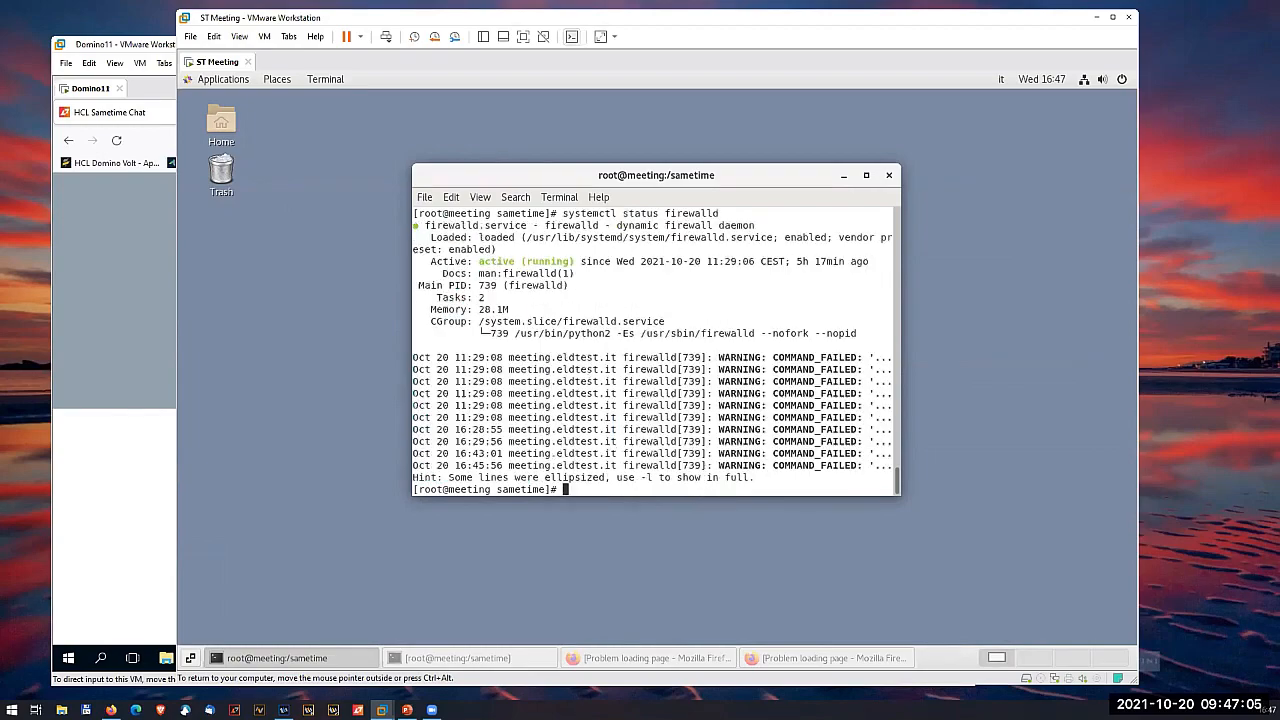
- Stop the firewall service with systemctl stop firewalld
{"action": "key", "text": "Up"}
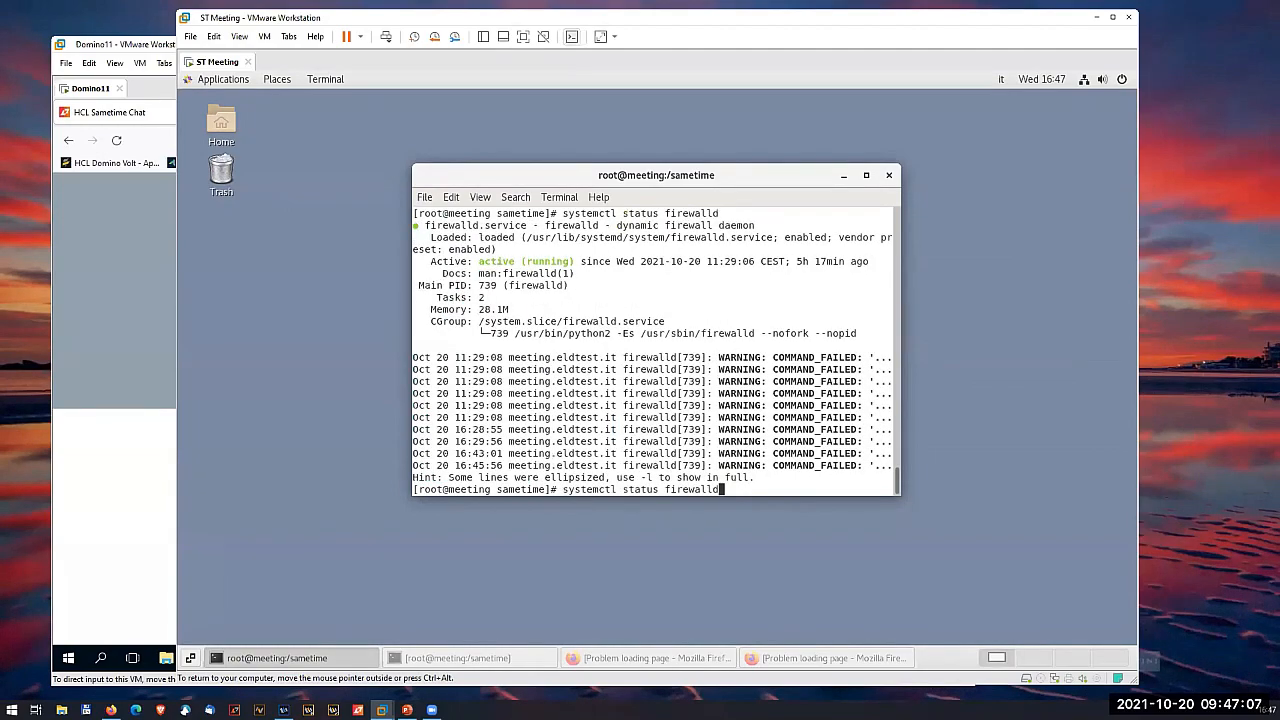
{"action": "key", "text": "BackSpace"}
{"action": "key", "text": "BackSpace"}
{"action": "key", "text": "BackSpace"}
{"action": "key", "text": "BackSpace"}
{"action": "key", "text": "BackSpace"}
{"action": "key", "text": "BackSpace"}
{"action": "key", "text": "BackSpace"}
{"action": "key", "text": "BackSpace"}
{"action": "key", "text": "BackSpace"}
{"action": "key", "text": "BackSpace"}
{"action": "key", "text": "BackSpace"}
{"action": "key", "text": "BackSpace"}
{"action": "key", "text": "BackSpace"}
{"action": "key", "text": "BackSpace"}
{"action": "type", "text": "op firewalld"}
{"action": "key", "text": "Return"}
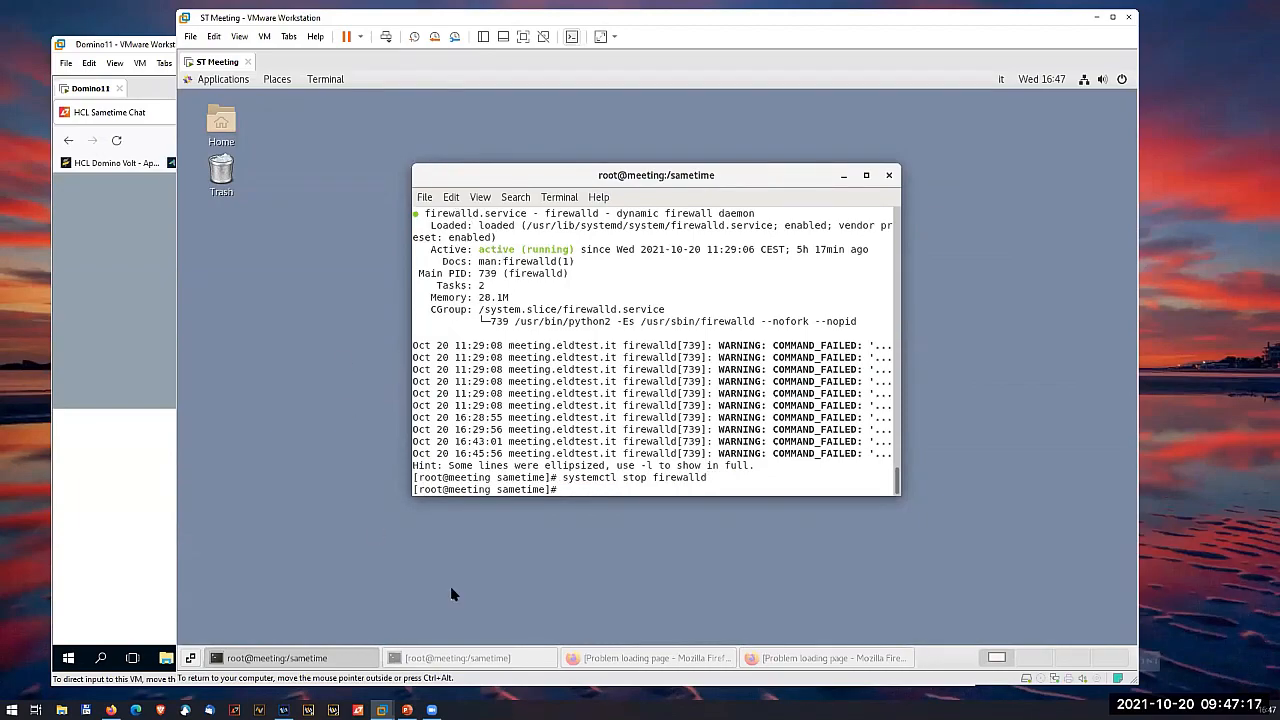
- Reload the meeting.eldtest.it page, and close both Firefox windows to return to the terminal
{"action": "left_click", "coordinate": [776, 658]}
{"action": "left_click", "coordinate": [235, 150]}
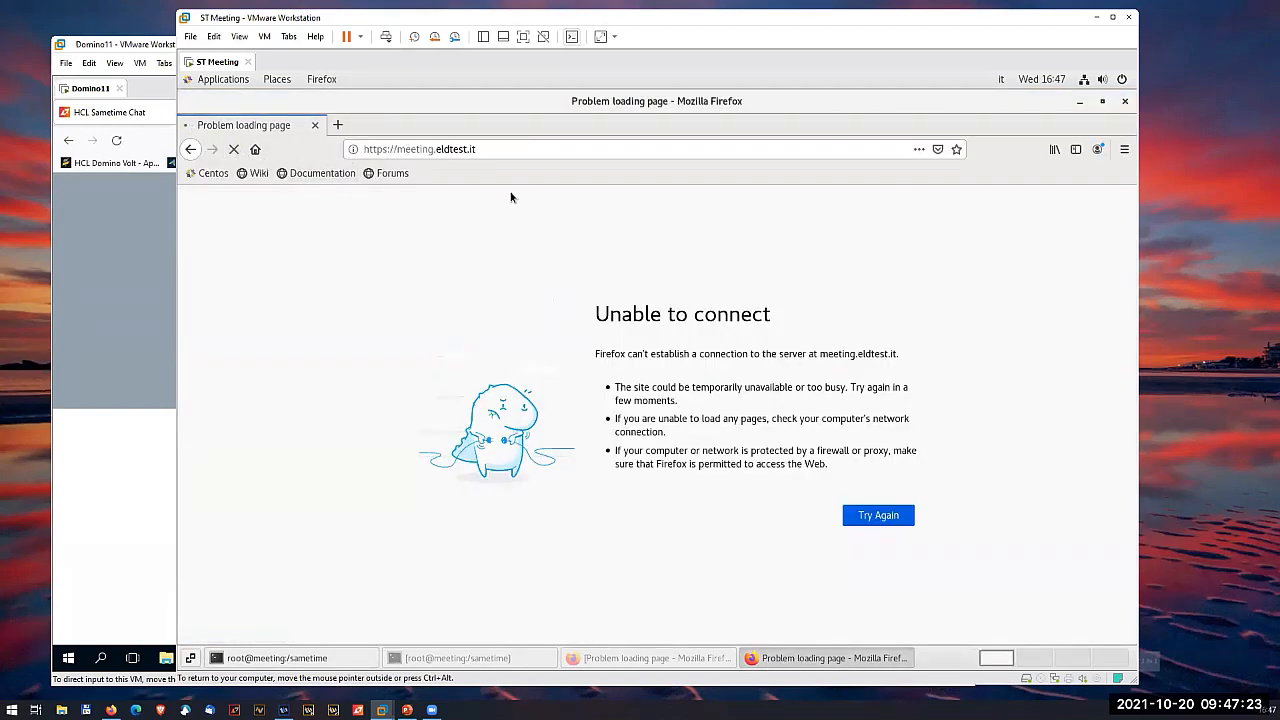
{"action": "left_click", "coordinate": [1125, 103]}
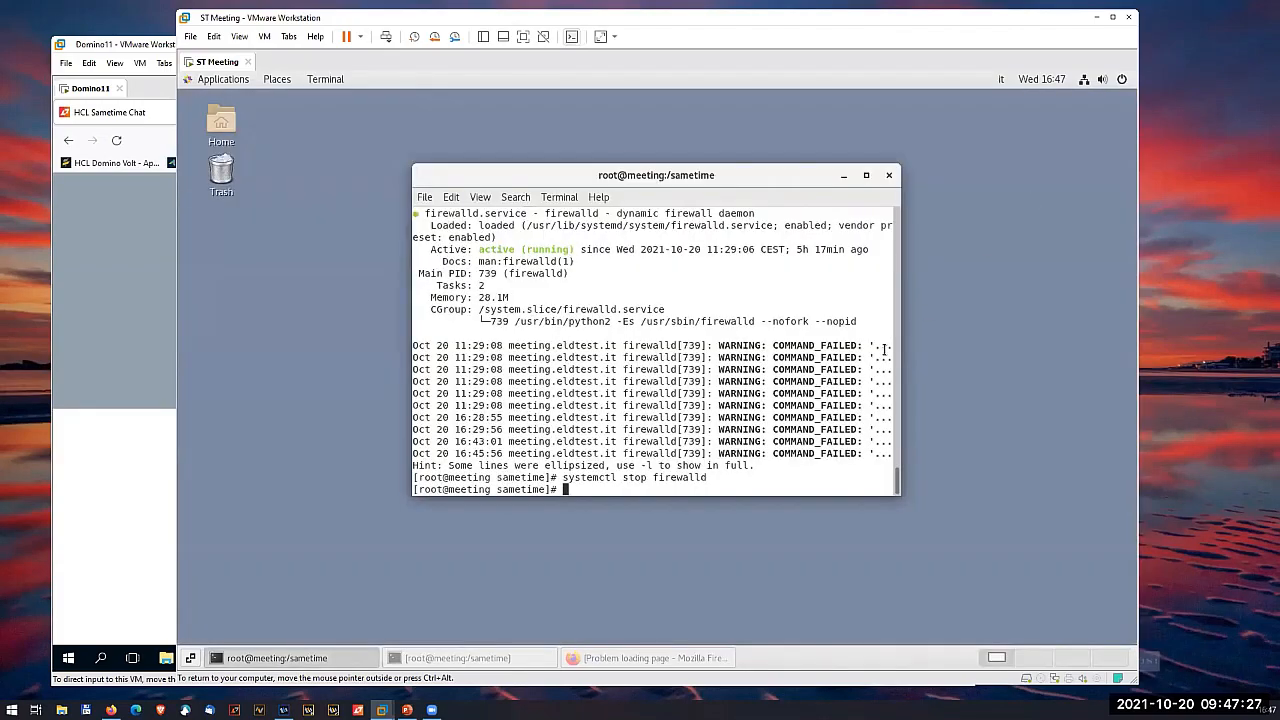
{"action": "left_click", "coordinate": [615, 660]}
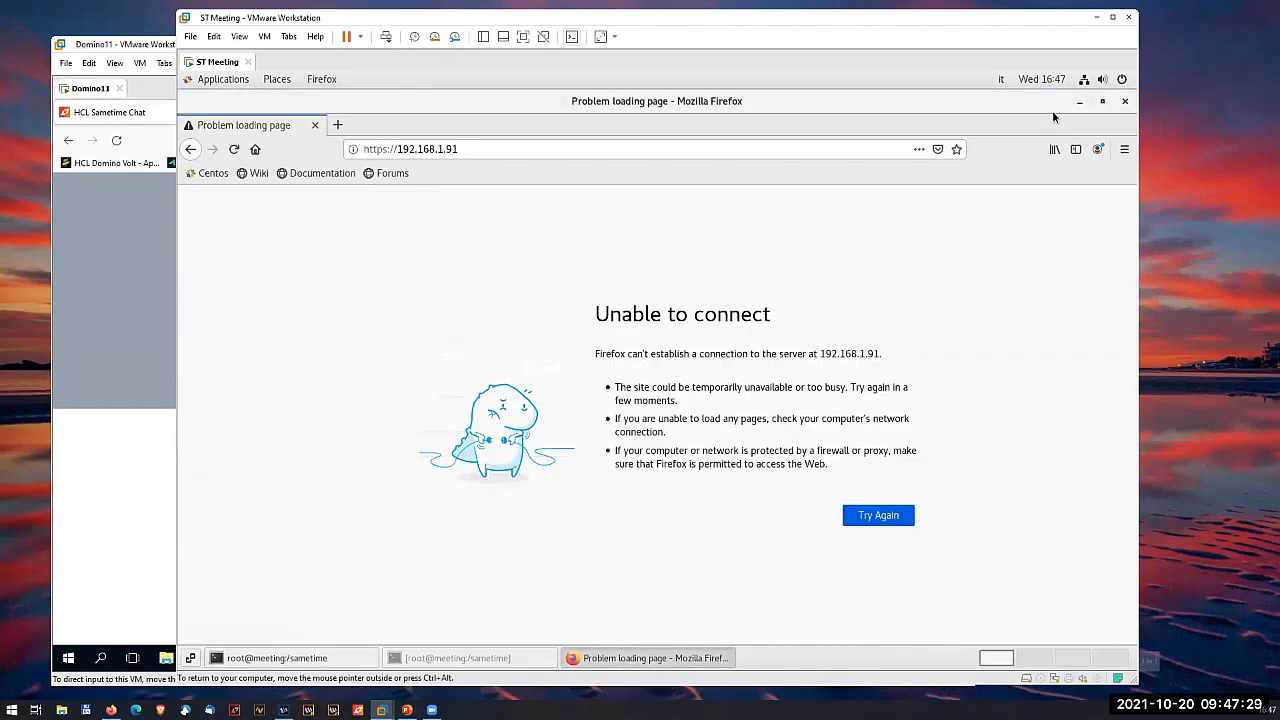
{"action": "left_click", "coordinate": [1125, 103]}
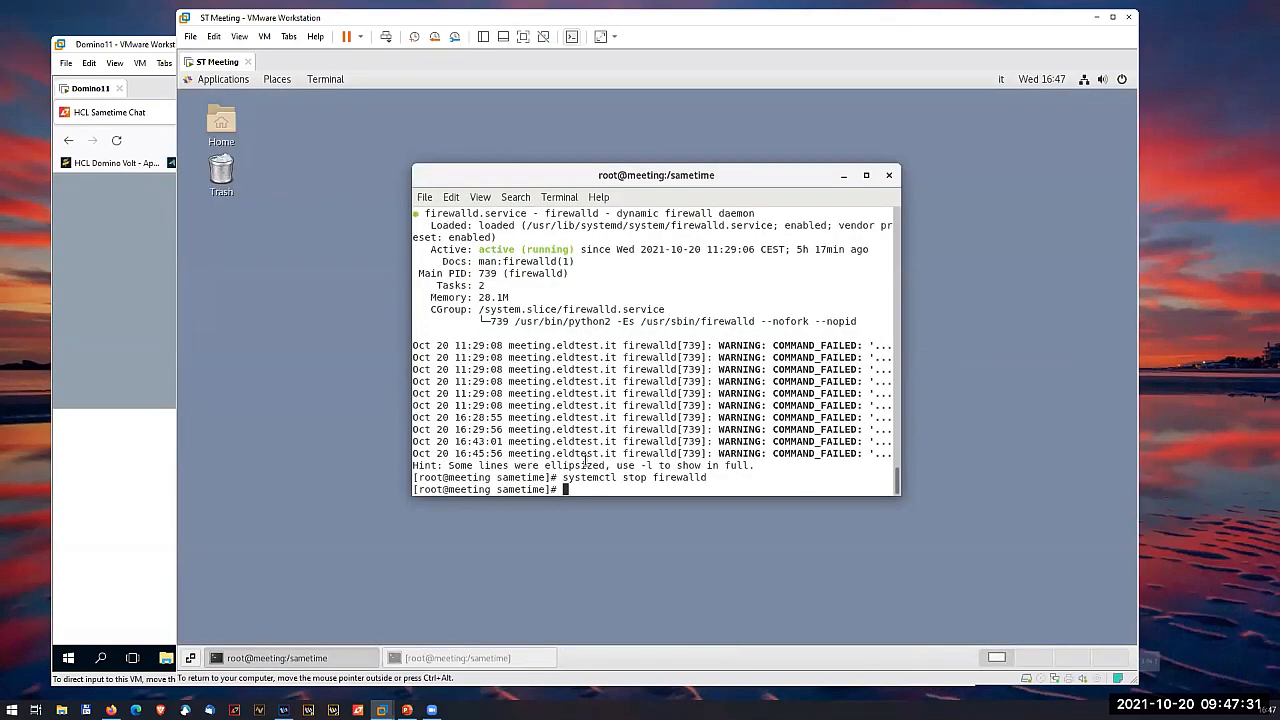
- Rerun systemctl status firewalld to recheck the state of the stopped firewall service
{"action": "key", "text": "Up"}
{"action": "key", "text": "Up"}
{"action": "key", "text": "Return"}
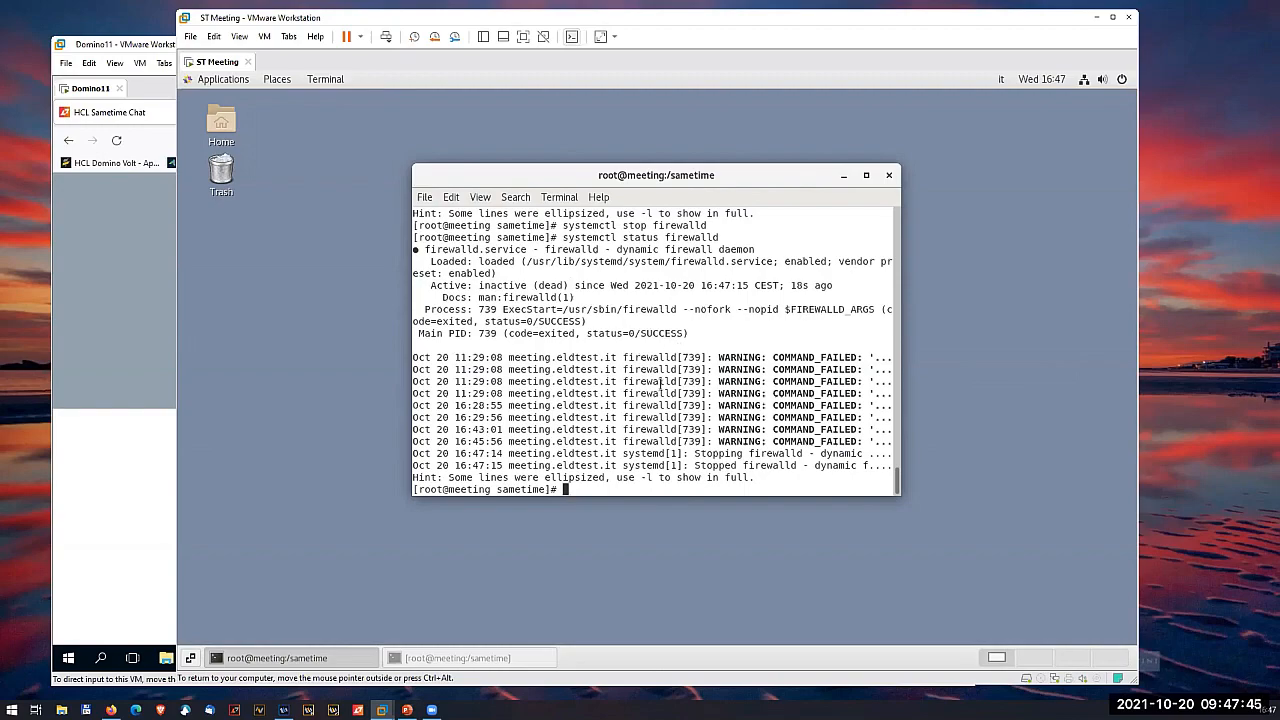
- Disable automatic startup of the firewall service with systemctl disable firewalld
{"action": "key", "text": "Up"}
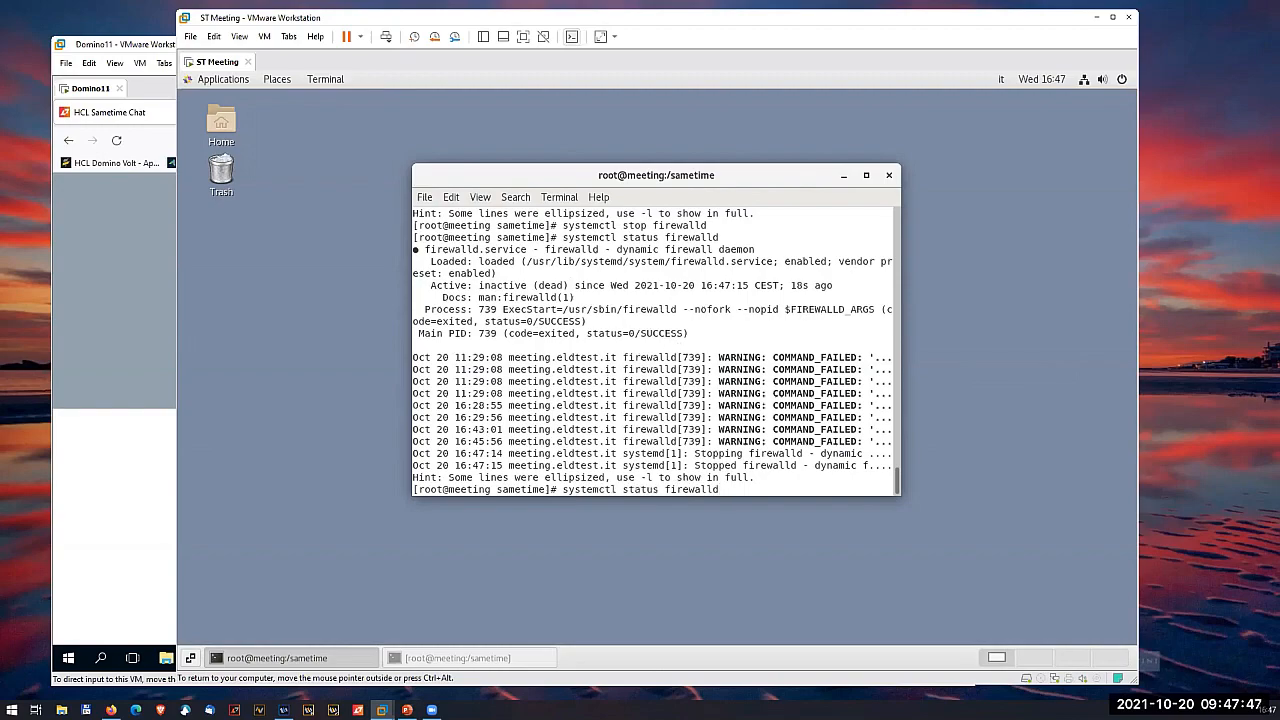
{"action": "key", "text": "BackSpace"}
{"action": "key", "text": "BackSpace"}
{"action": "key", "text": "BackSpace"}
{"action": "key", "text": "BackSpace"}
{"action": "key", "text": "BackSpace"}
{"action": "key", "text": "BackSpace"}
{"action": "key", "text": "BackSpace"}
{"action": "key", "text": "BackSpace"}
{"action": "key", "text": "BackSpace"}
{"action": "key", "text": "BackSpace"}
{"action": "key", "text": "BackSpace"}
{"action": "key", "text": "BackSpace"}
{"action": "key", "text": "BackSpace"}
{"action": "key", "text": "BackSpace"}
{"action": "key", "text": "BackSpace"}
{"action": "key", "text": "BackSpace"}
{"action": "type", "text": "disable firewalld"}
{"action": "key", "text": "Return"}
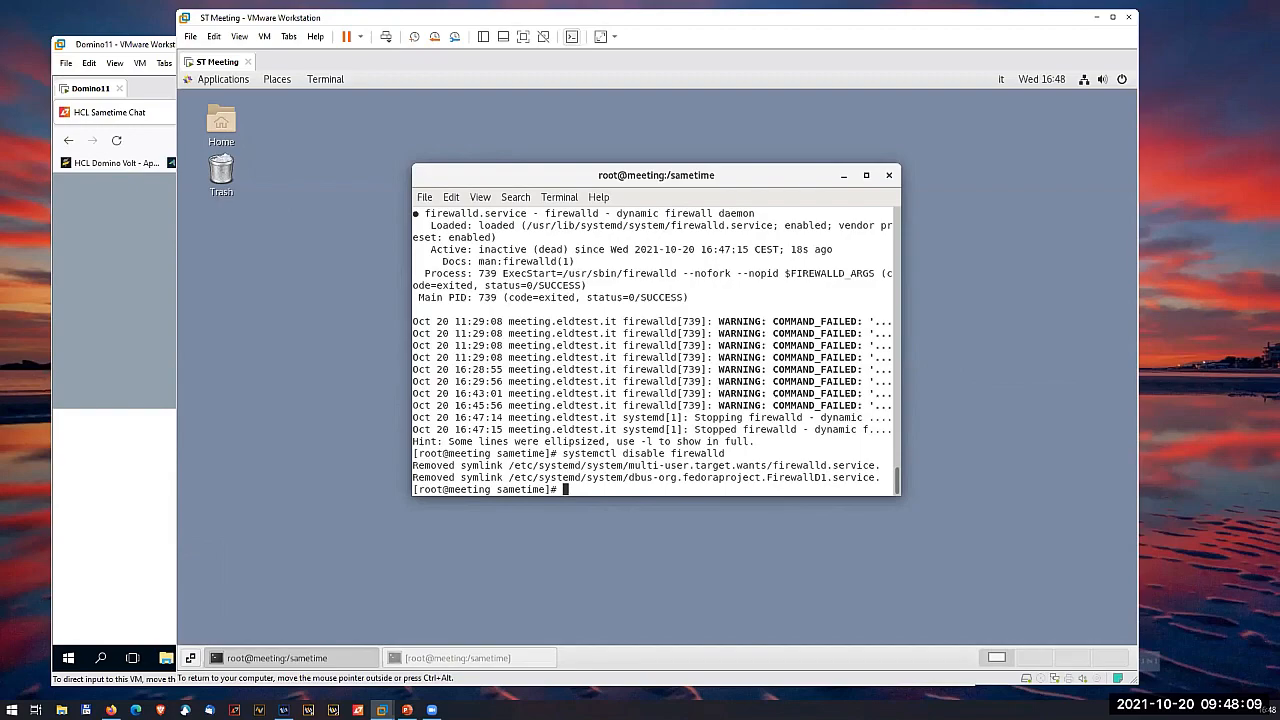
- Switch to the PowerPoint presentation, minimize the Domino11 virtual machine window and start the slide show from the sponsor logos on slide 5
{"action": "left_click", "coordinate": [137, 374]}
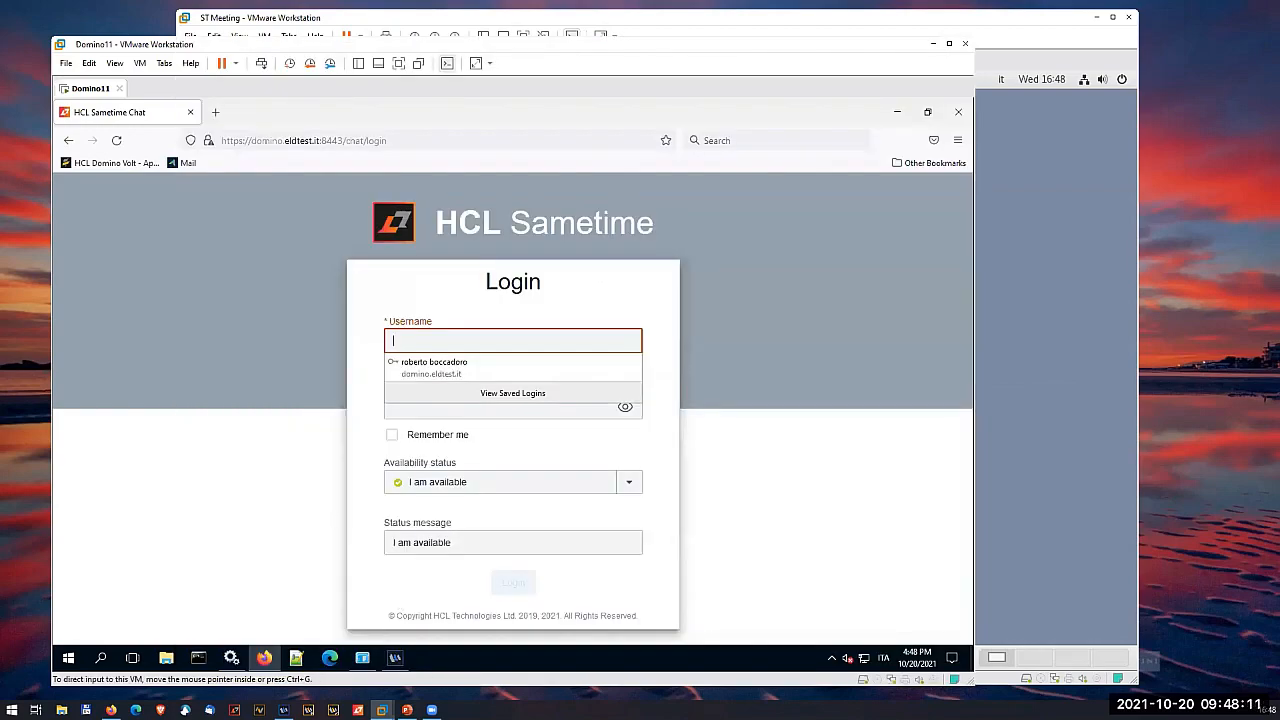
{"action": "left_click", "coordinate": [407, 710]}
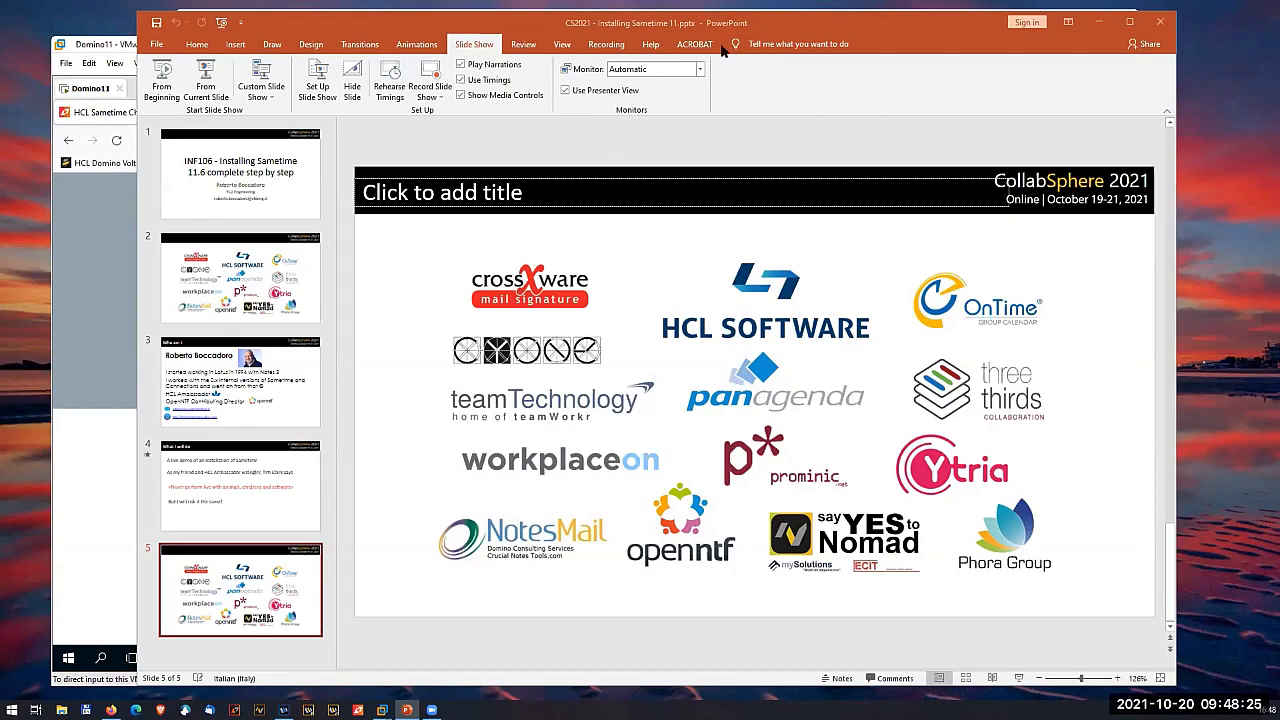
{"action": "left_click", "coordinate": [81, 450]}
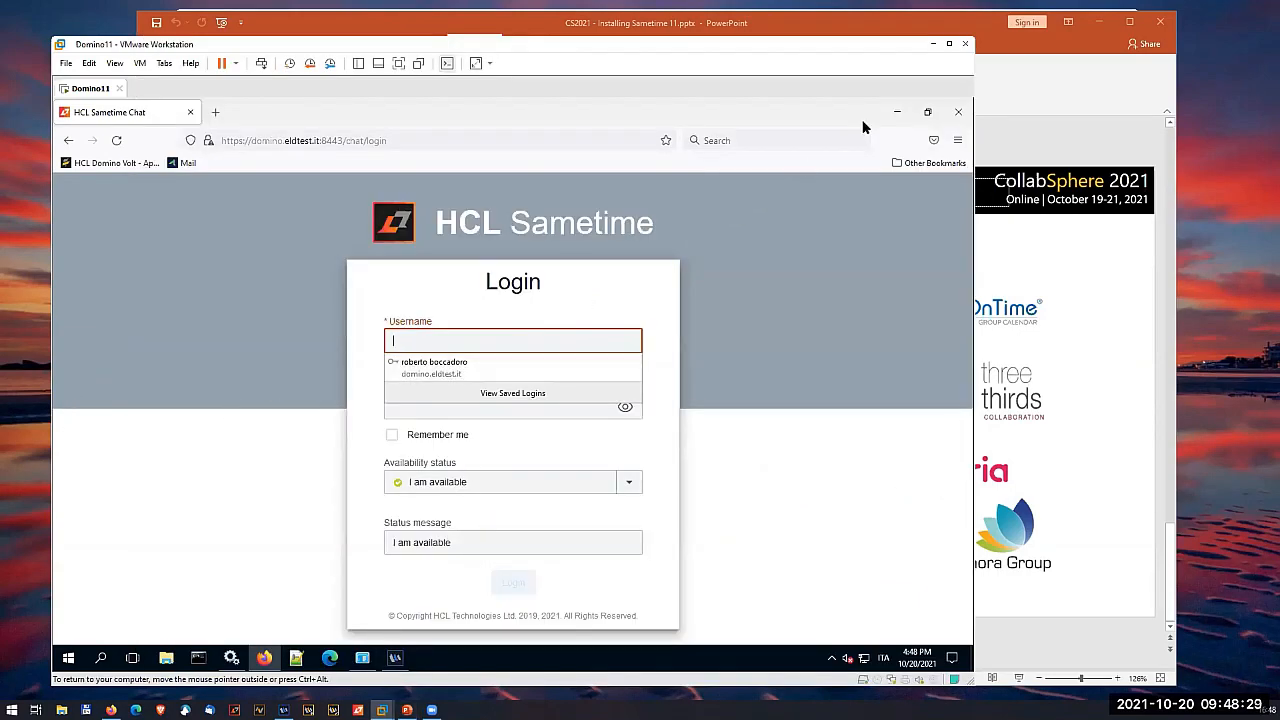
{"action": "left_click", "coordinate": [932, 44]}
{"action": "key", "text": "shift+F5"}
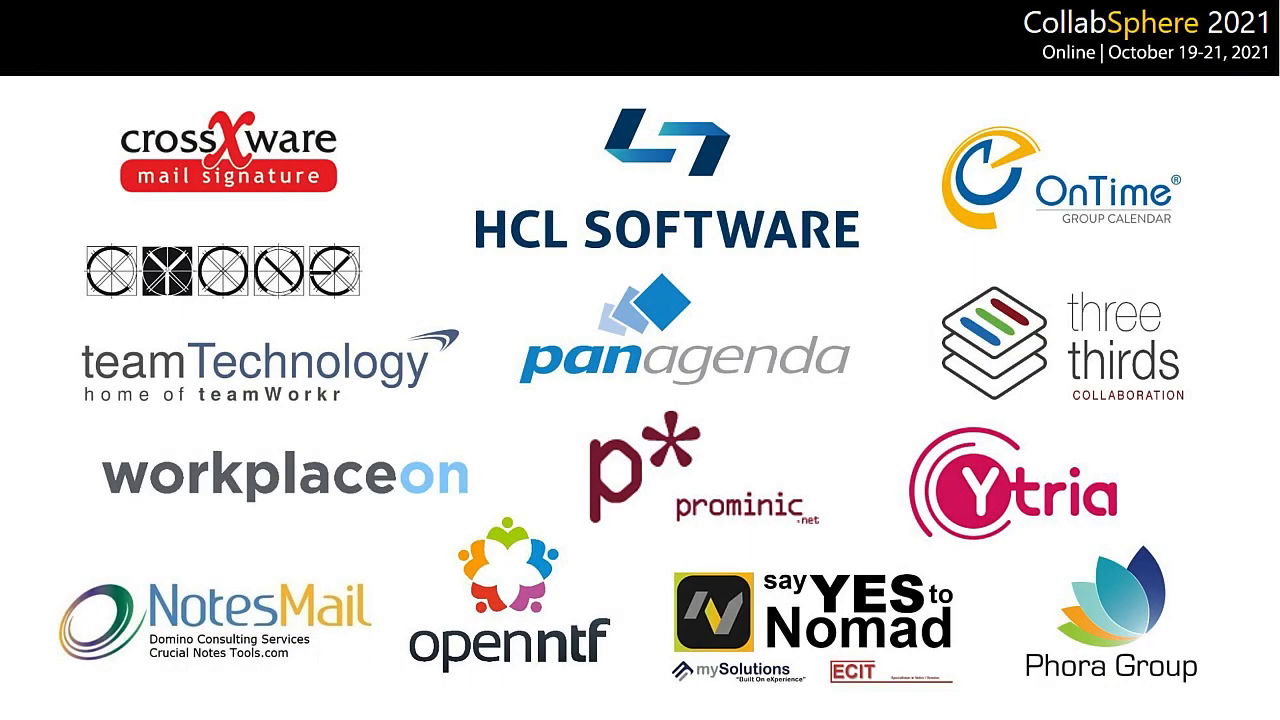